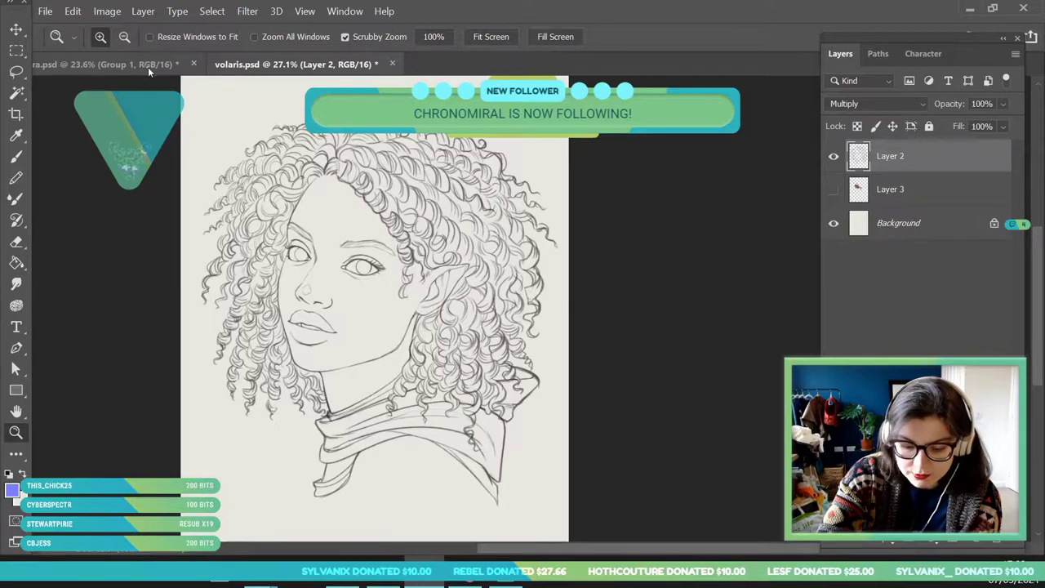
# - Examine the full-length figure sketch and the curly-haired portrait line art in the two open documents
pyautogui.moveTo(509, 199); pyautogui.dragTo(490, 198)
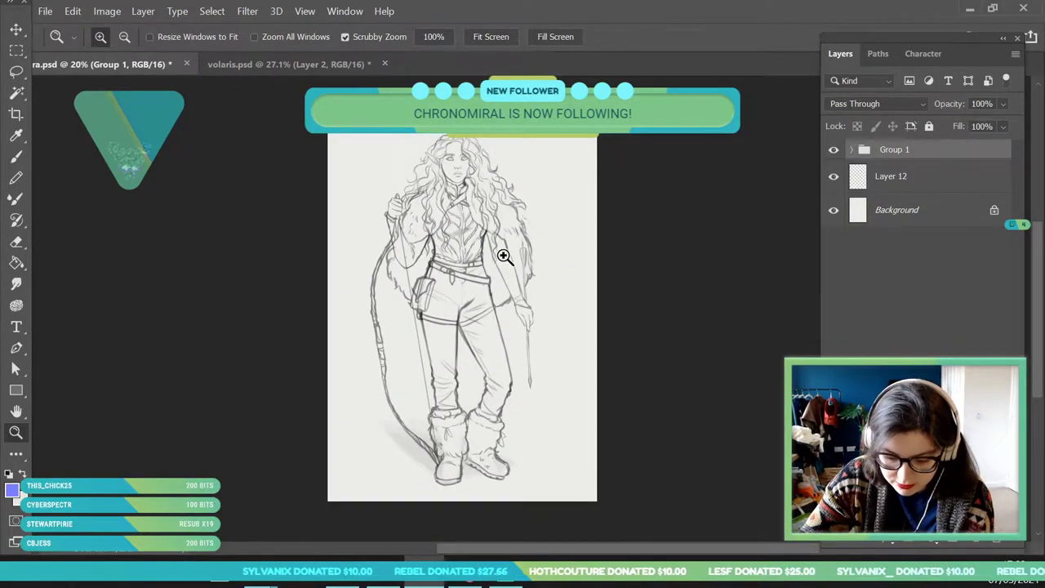
pyautogui.moveTo(496, 256); pyautogui.dragTo(524, 275)
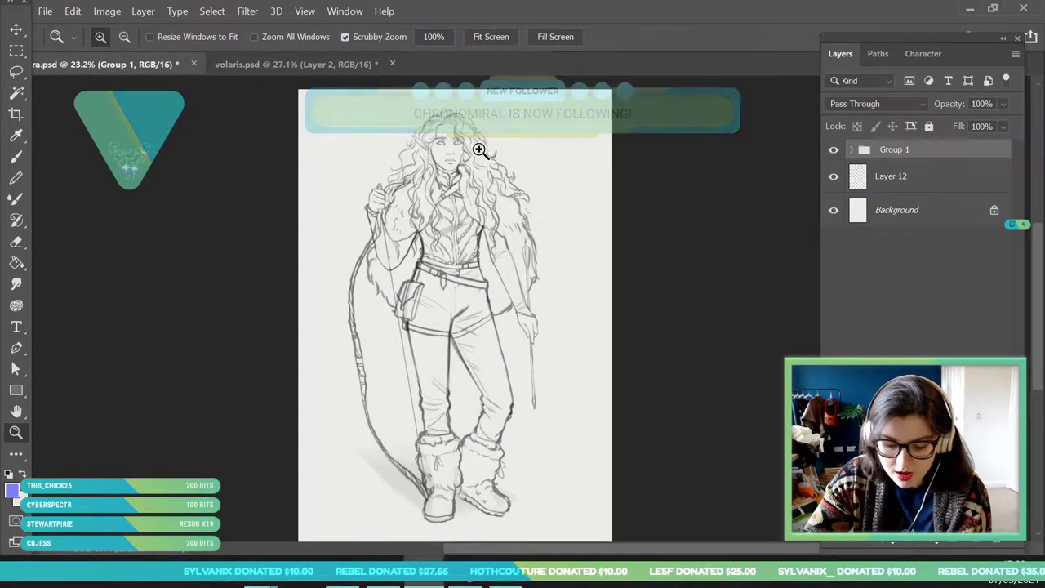
pyautogui.moveTo(469, 130); pyautogui.dragTo(550, 218)
pyautogui.click(278, 65)
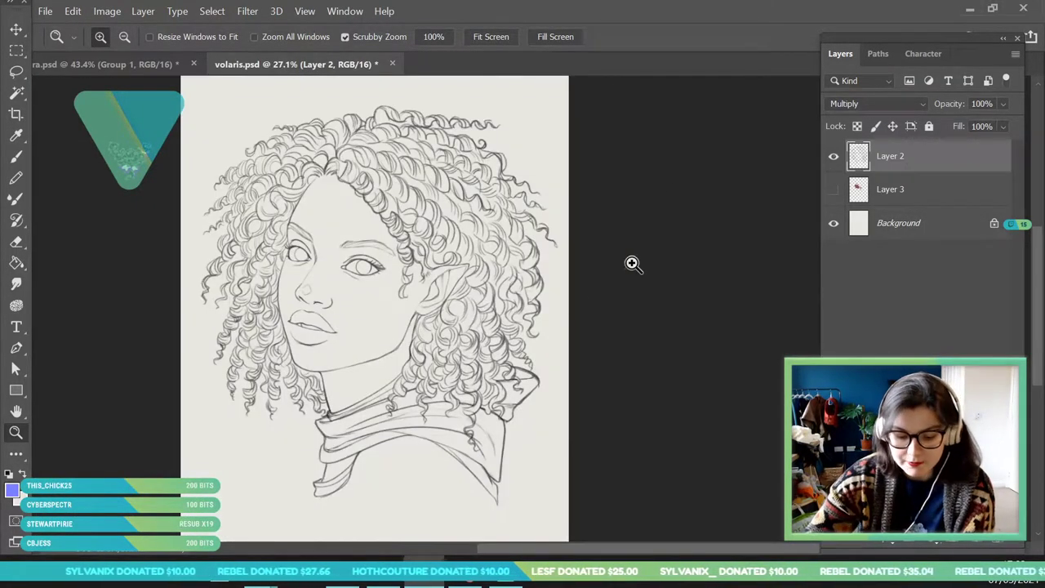
pyautogui.moveTo(400, 264); pyautogui.dragTo(413, 294)
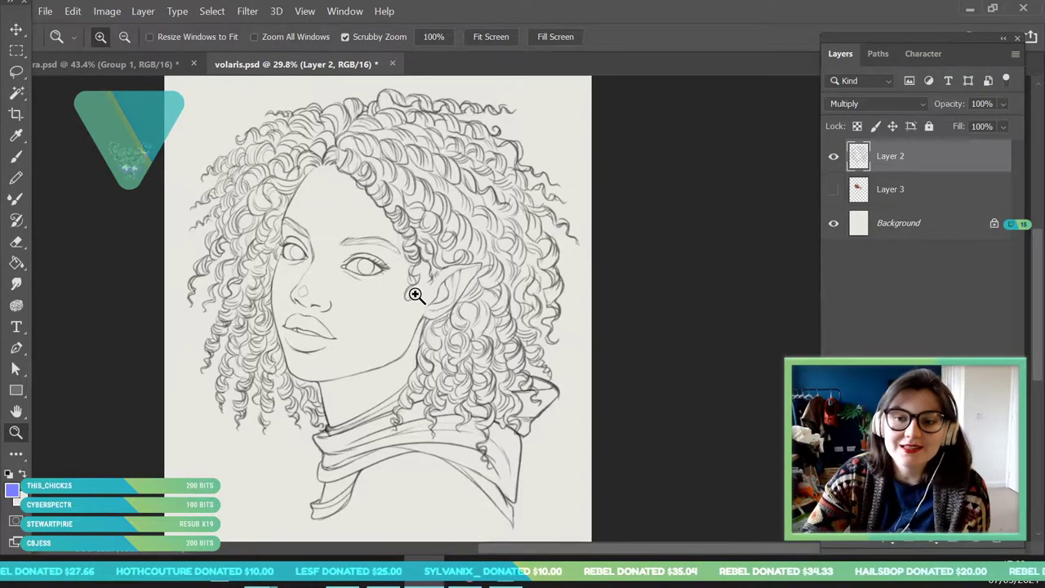
pyautogui.moveTo(415, 293)
pyautogui.mouseDown()
pyautogui.moveTo(354, 270)
pyautogui.moveTo(384, 275)
pyautogui.moveTo(406, 318)
pyautogui.mouseUp()
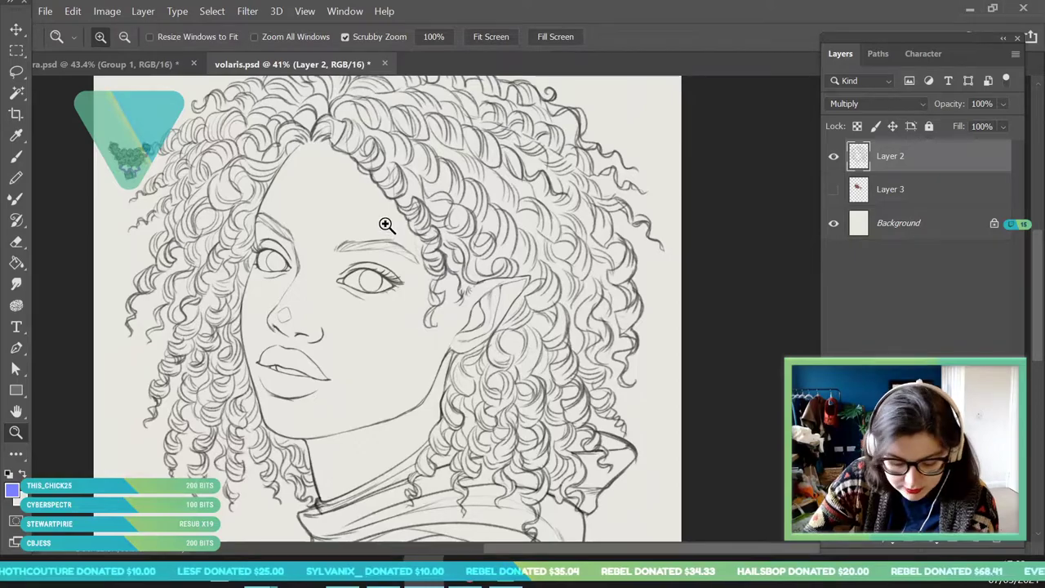
pyautogui.moveTo(386, 224); pyautogui.dragTo(402, 262)
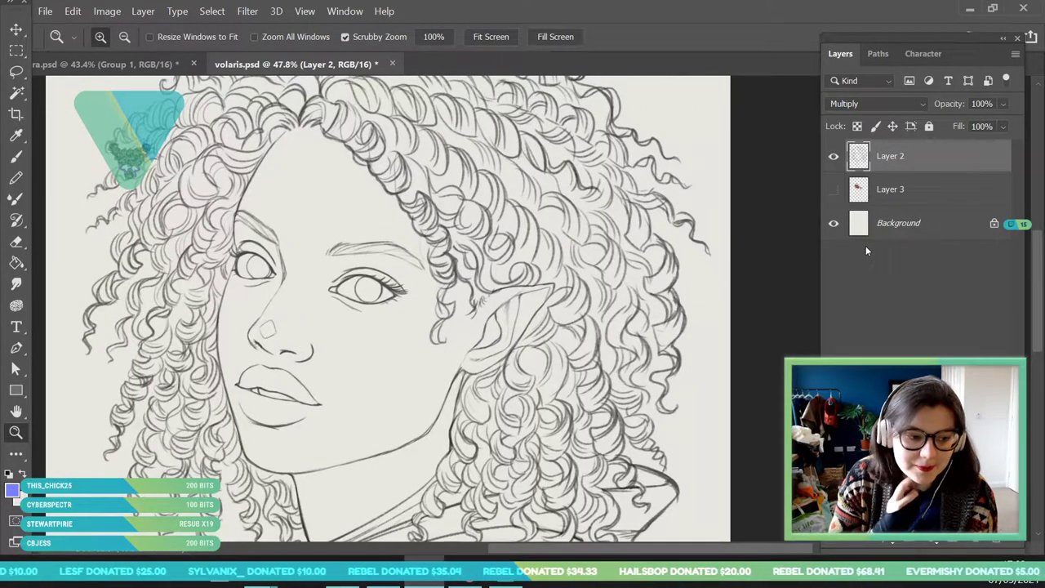
# - Add a new layer to the portrait and place it beneath Layer 3, directly above the Background
pyautogui.click(928, 191)
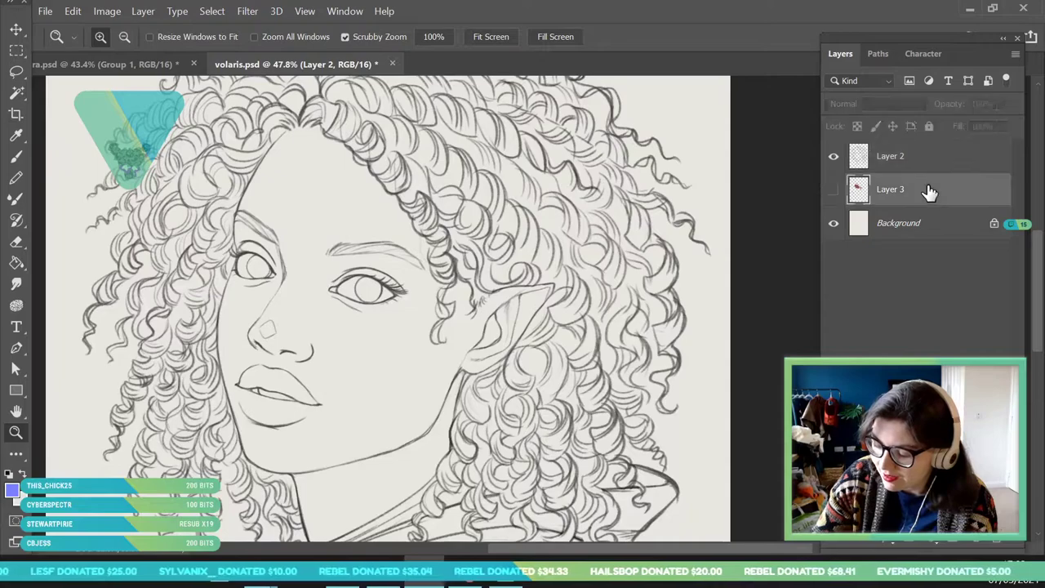
pyautogui.click(977, 545)
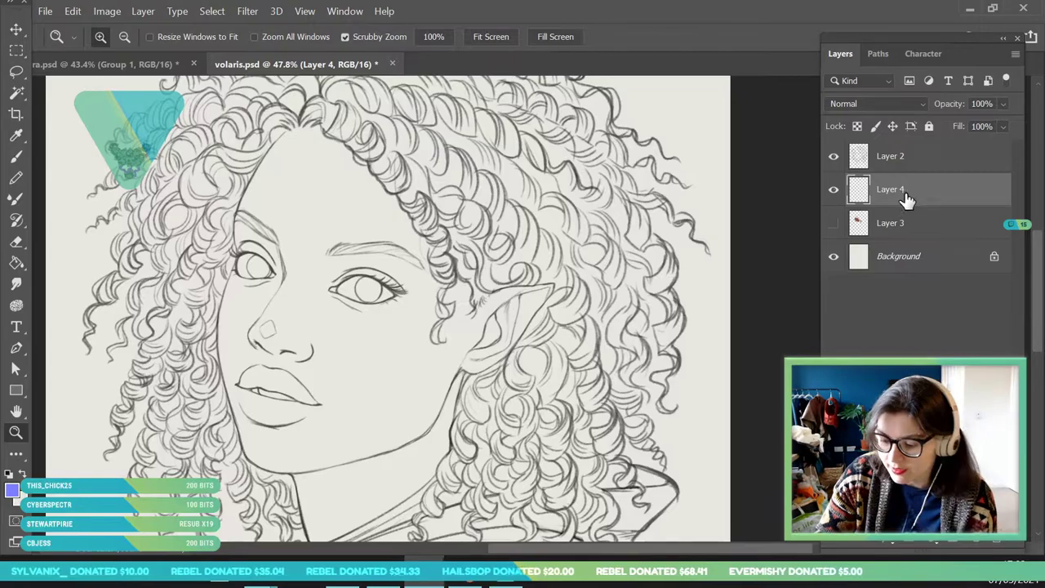
pyautogui.hotkey('ctrl', '[')
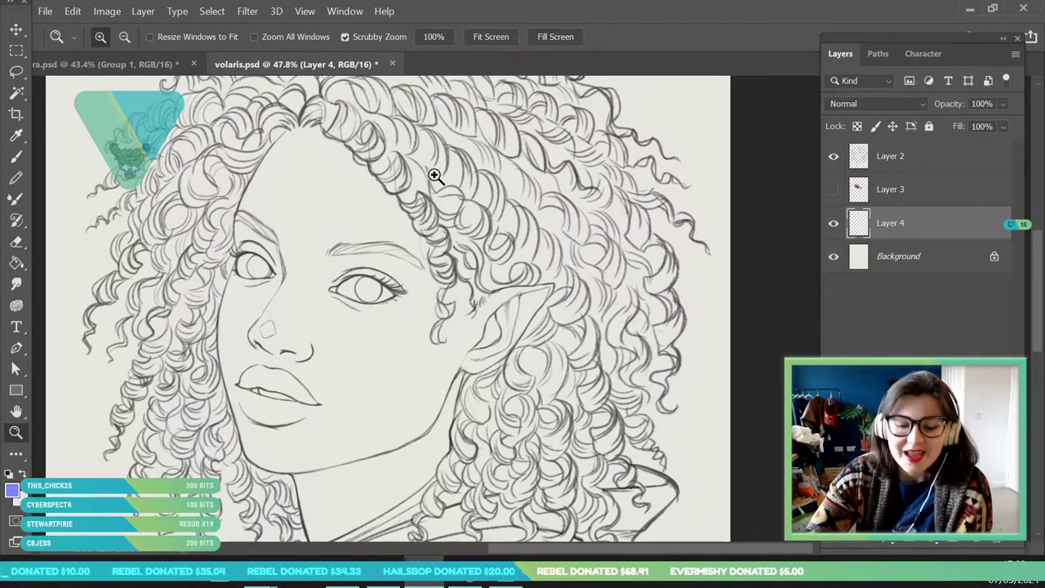
# - Make the hidden Layer 3 with the partly painted skin base visible while keeping the new layer active
pyautogui.moveTo(435, 160); pyautogui.dragTo(377, 231)
pyautogui.moveTo(493, 126); pyautogui.dragTo(505, 162)
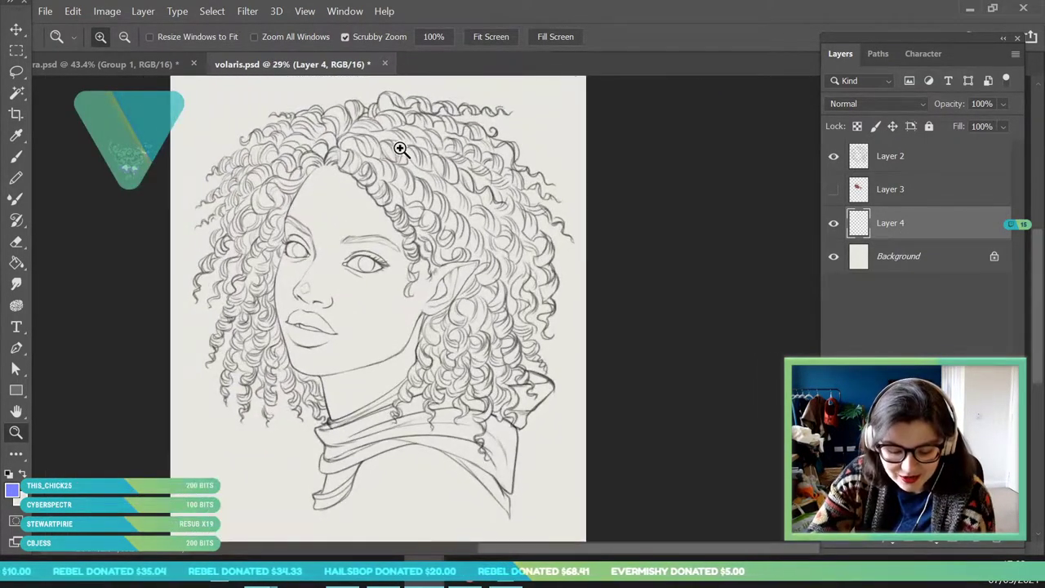
pyautogui.moveTo(398, 147); pyautogui.dragTo(416, 177)
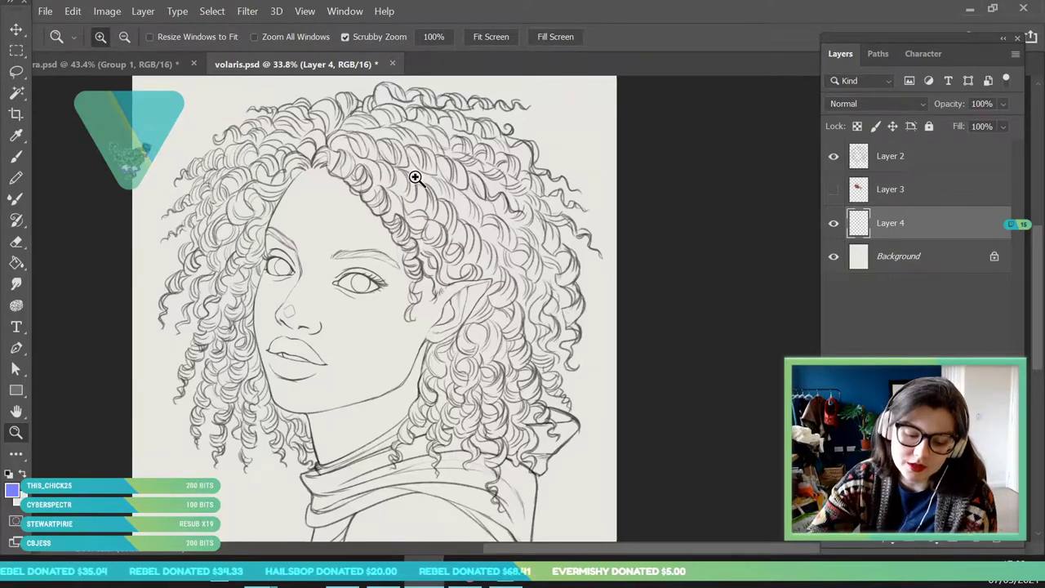
pyautogui.moveTo(432, 198); pyautogui.dragTo(338, 208)
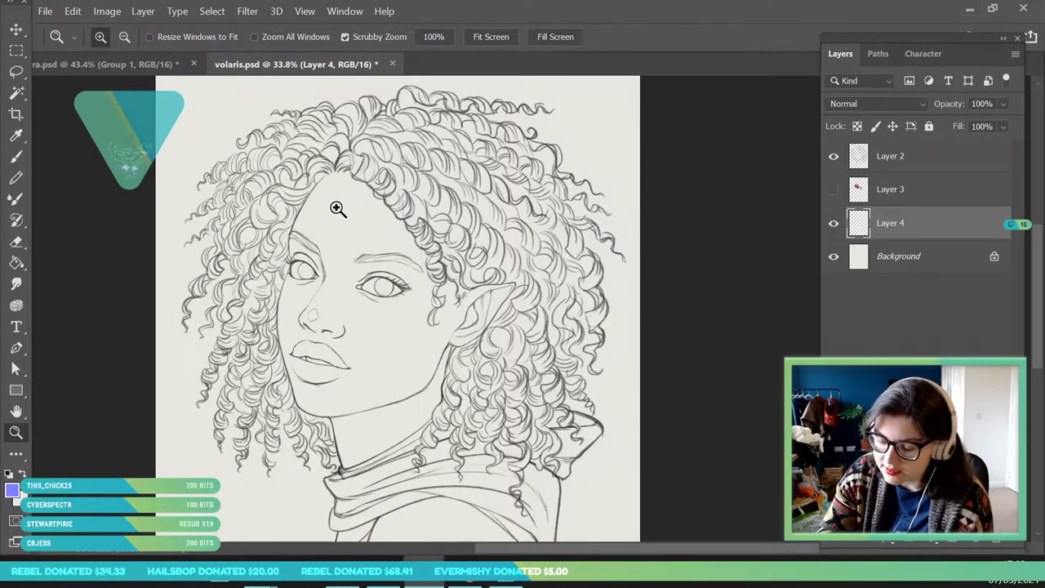
pyautogui.click(833, 189)
pyautogui.moveTo(372, 197); pyautogui.dragTo(438, 280)
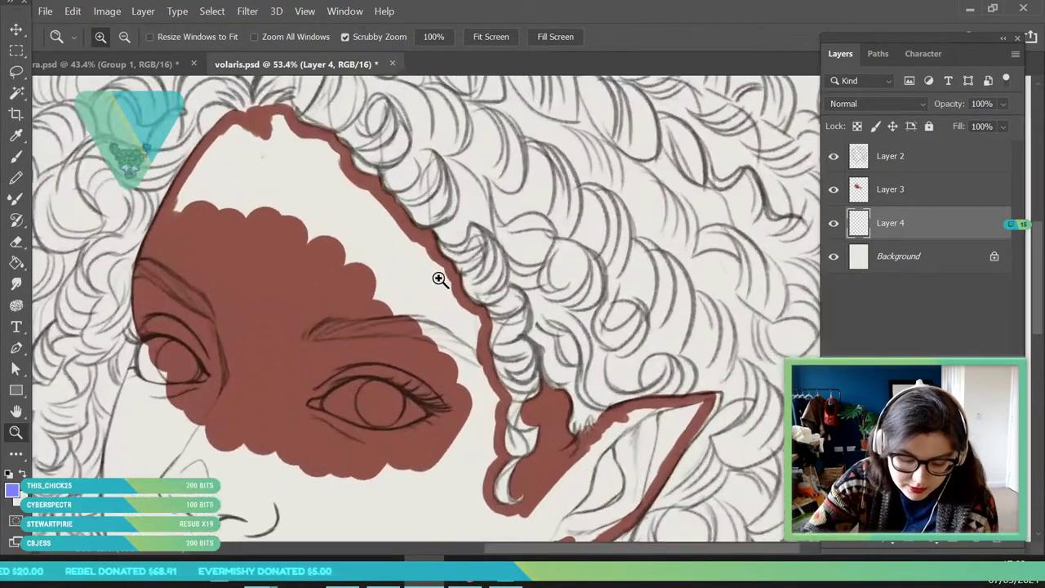
# - Set the Eyedropper to sample All Layers and pick the reddish-brown skin colour from the forehead
pyautogui.press('i')
pyautogui.click(233, 233)
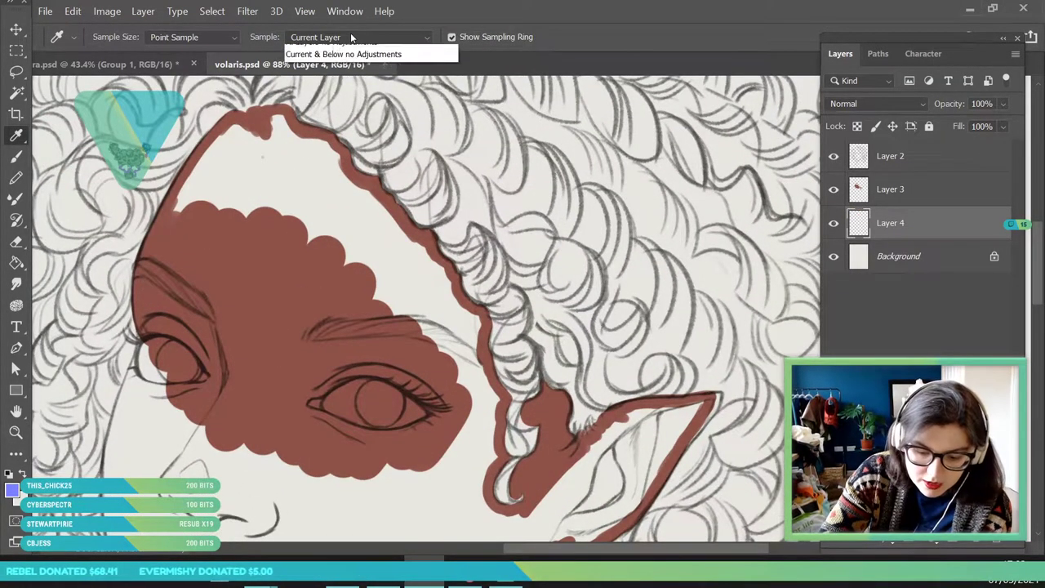
pyautogui.click(326, 37)
pyautogui.click(328, 55)
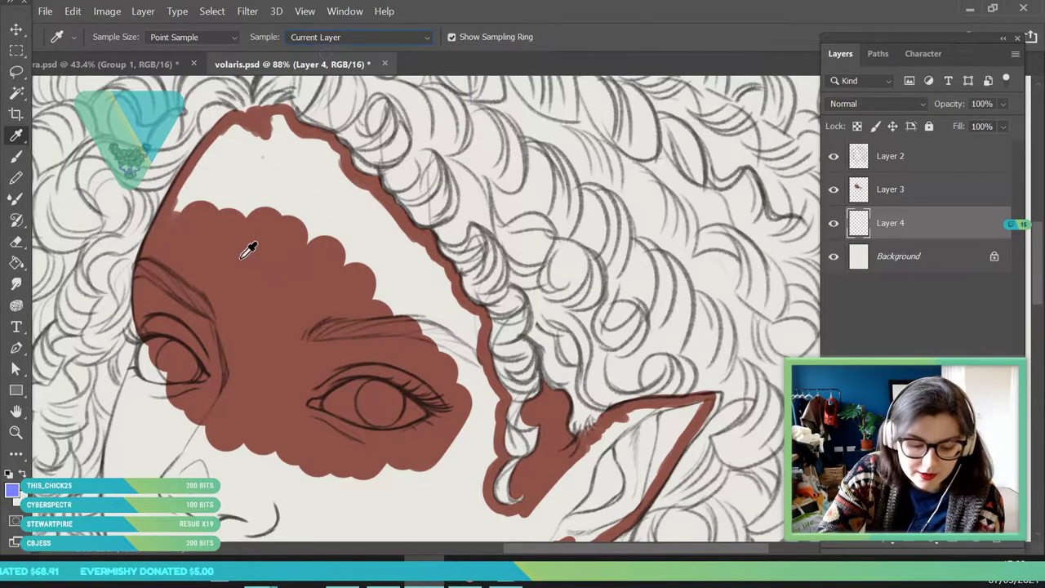
pyautogui.click(351, 40)
pyautogui.click(317, 76)
pyautogui.click(245, 250)
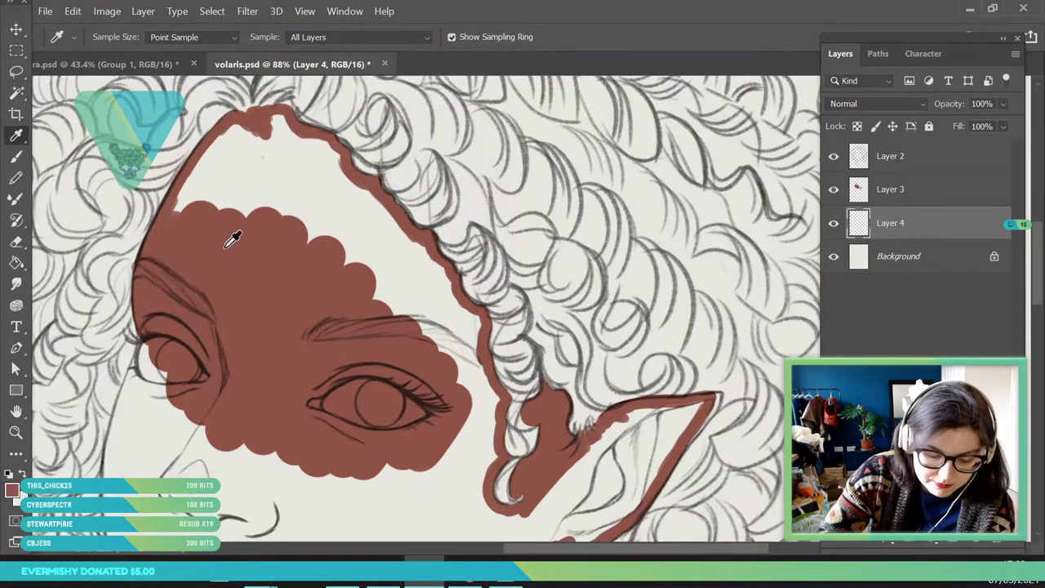
# - Fill the unpainted forehead, temple and upper cheek beside the ear with the skin colour, using a size 58 brush
pyautogui.click(18, 156)
pyautogui.click(118, 38)
pyautogui.click(121, 86)
pyautogui.click(291, 203)
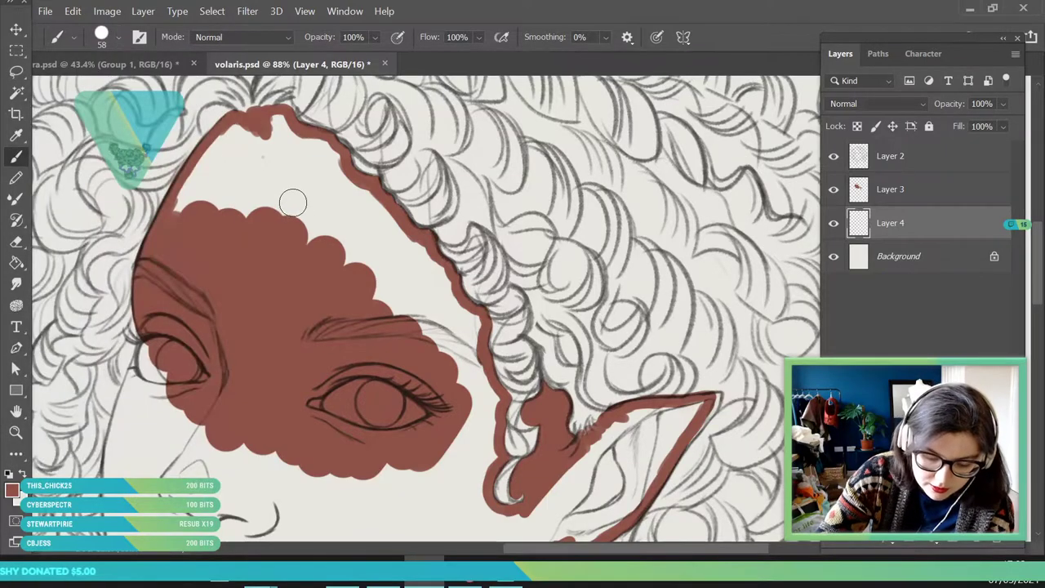
pyautogui.moveTo(278, 191)
pyautogui.mouseDown()
pyautogui.moveTo(258, 222)
pyautogui.moveTo(185, 234)
pyautogui.moveTo(165, 260)
pyautogui.moveTo(225, 141)
pyautogui.moveTo(178, 233)
pyautogui.moveTo(235, 201)
pyautogui.moveTo(276, 126)
pyautogui.moveTo(327, 158)
pyautogui.moveTo(308, 210)
pyautogui.mouseUp()
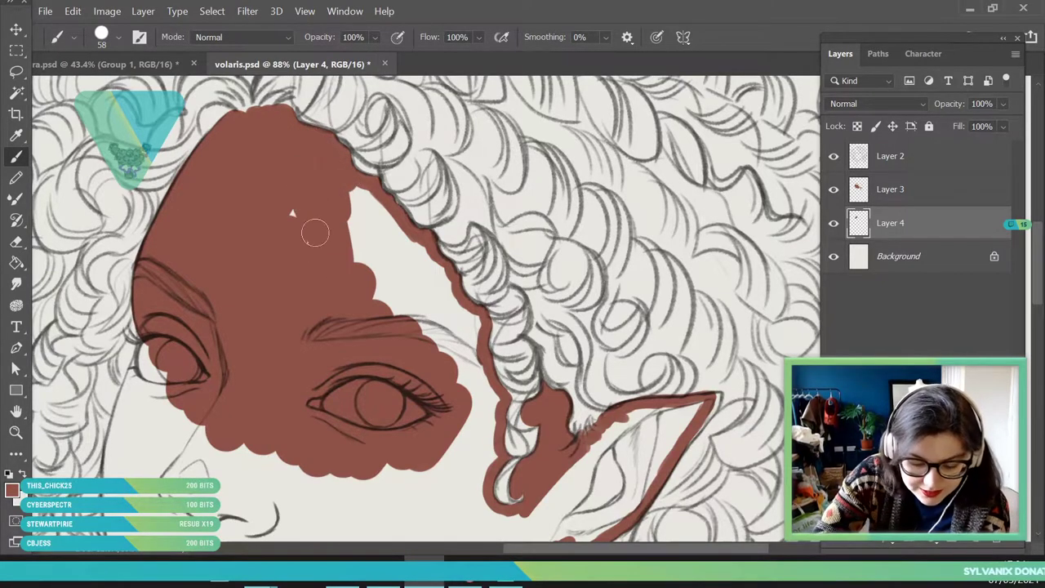
pyautogui.moveTo(331, 276)
pyautogui.mouseDown()
pyautogui.moveTo(346, 205)
pyautogui.moveTo(400, 245)
pyautogui.moveTo(368, 201)
pyautogui.mouseUp()
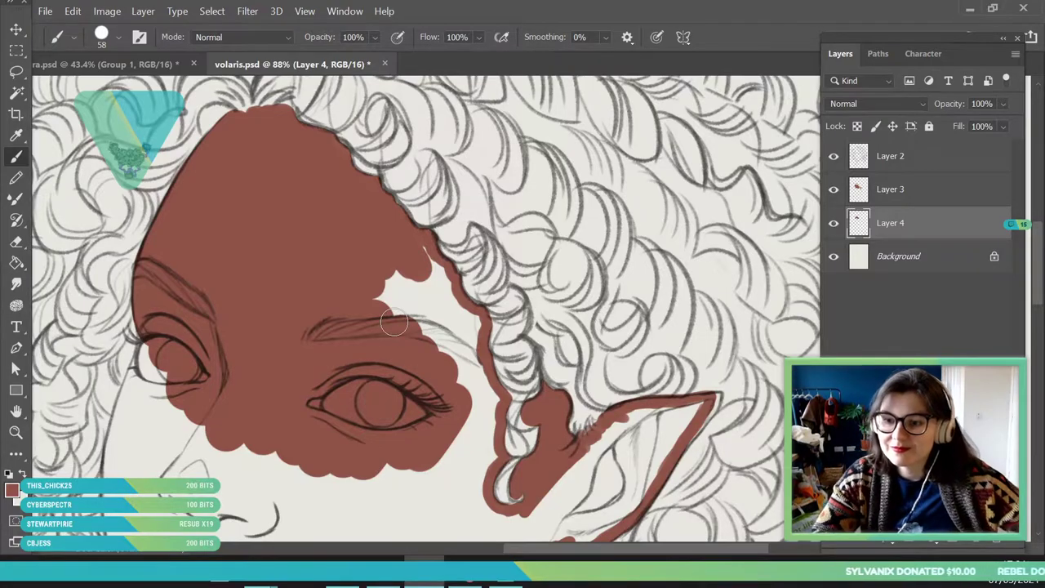
pyautogui.moveTo(431, 275)
pyautogui.mouseDown()
pyautogui.moveTo(385, 270)
pyautogui.moveTo(376, 299)
pyautogui.moveTo(387, 312)
pyautogui.moveTo(367, 288)
pyautogui.mouseUp()
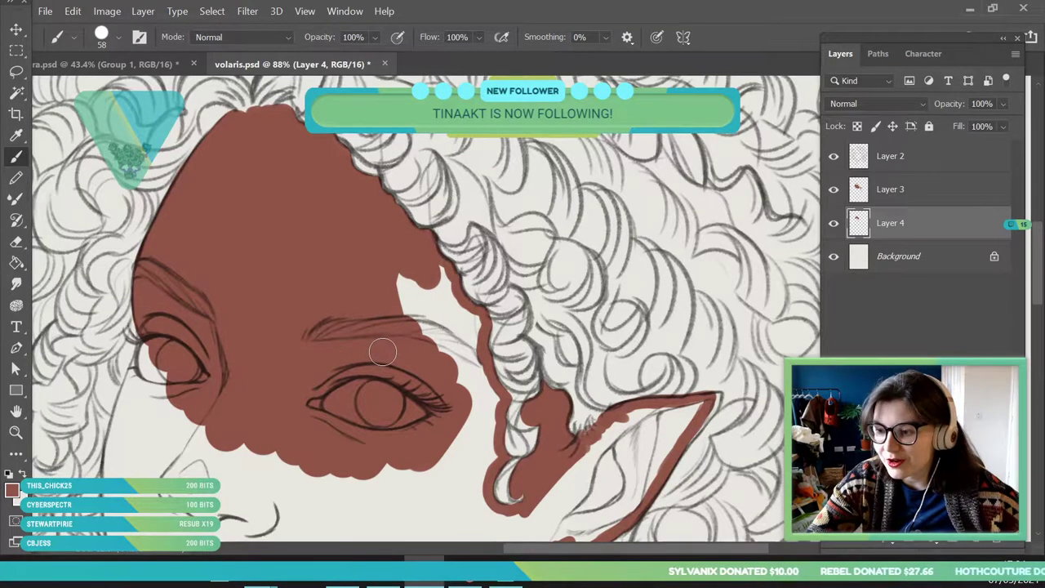
pyautogui.moveTo(466, 312)
pyautogui.mouseDown()
pyautogui.moveTo(418, 332)
pyautogui.moveTo(431, 341)
pyautogui.moveTo(424, 312)
pyautogui.moveTo(433, 299)
pyautogui.moveTo(444, 313)
pyautogui.moveTo(446, 297)
pyautogui.moveTo(446, 350)
pyautogui.moveTo(469, 327)
pyautogui.moveTo(465, 390)
pyautogui.moveTo(474, 406)
pyautogui.moveTo(466, 385)
pyautogui.moveTo(500, 403)
pyautogui.moveTo(479, 386)
pyautogui.moveTo(482, 437)
pyautogui.mouseUp()
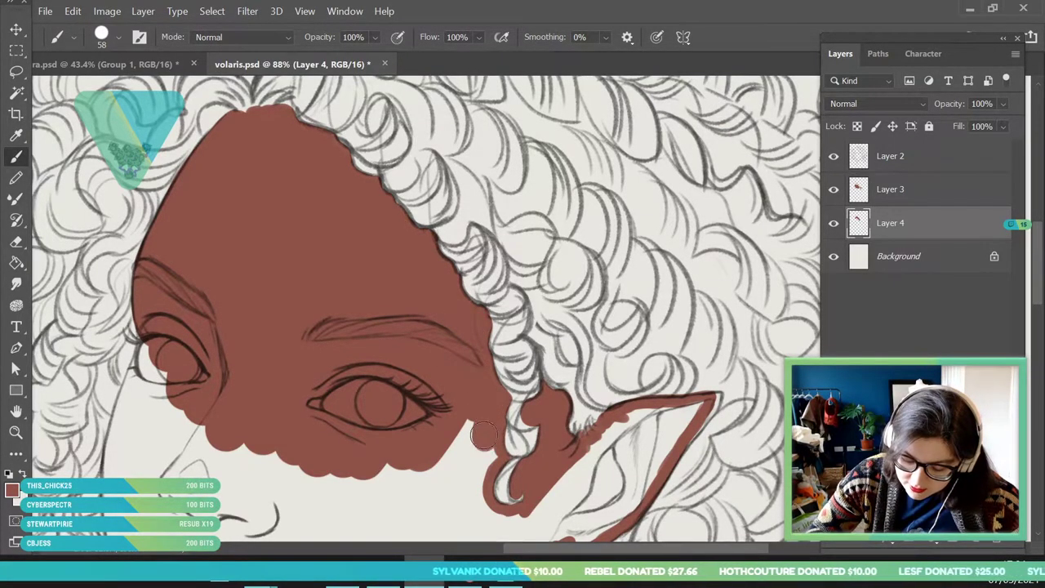
pyautogui.moveTo(479, 475)
pyautogui.mouseDown()
pyautogui.moveTo(475, 422)
pyautogui.moveTo(457, 437)
pyautogui.moveTo(454, 474)
pyautogui.mouseUp()
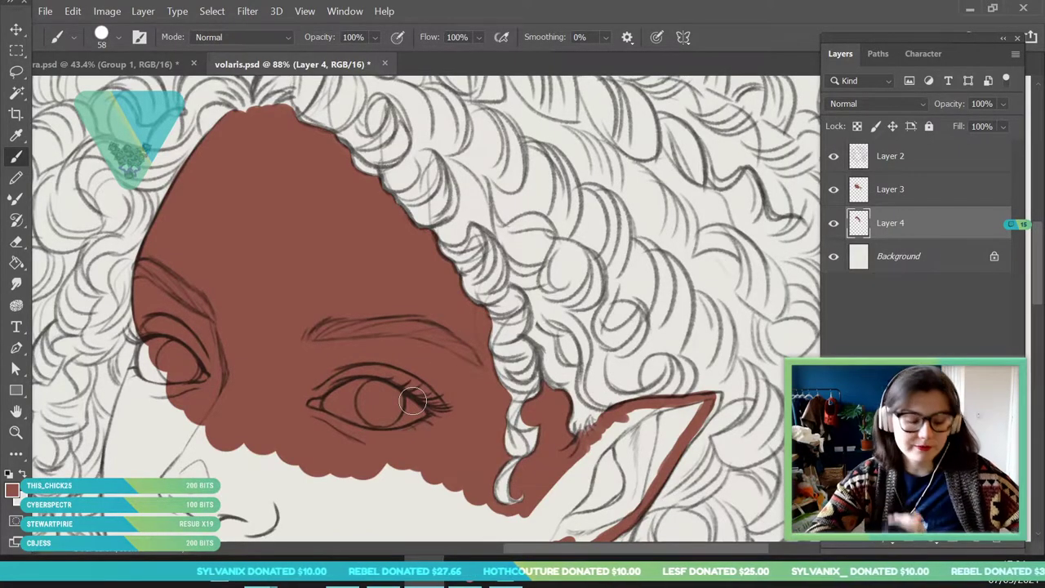
# - Paint a patch on the far cheek beside the lips, then reduce the brush to 31 and outline that cheek's edge
pyautogui.click(18, 434)
pyautogui.moveTo(252, 211); pyautogui.dragTo(205, 343)
pyautogui.moveTo(195, 285); pyautogui.dragTo(252, 239)
pyautogui.click(17, 158)
pyautogui.moveTo(226, 475); pyautogui.dragTo(204, 457)
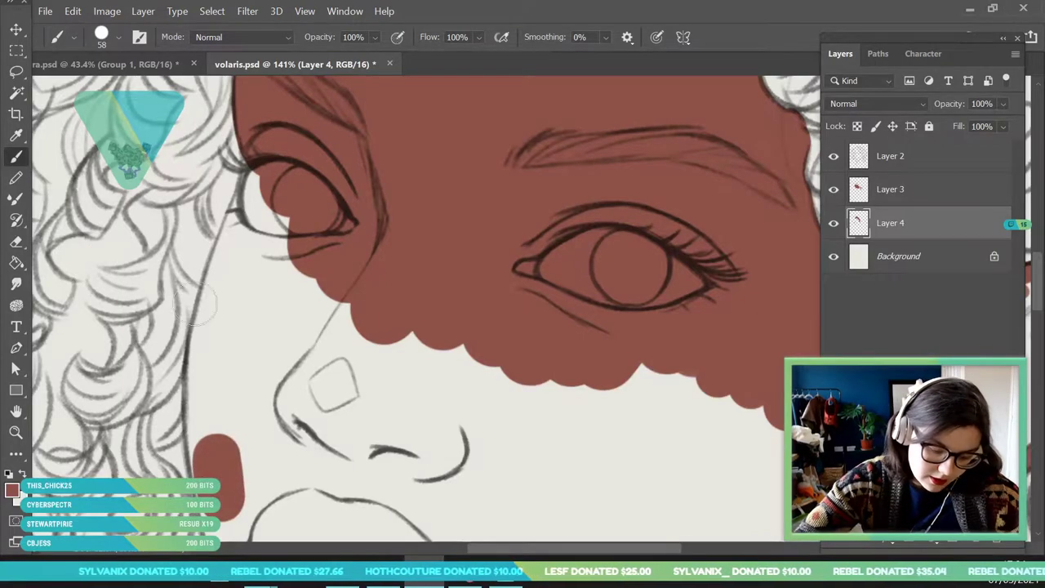
pyautogui.click(118, 38)
pyautogui.click(266, 312)
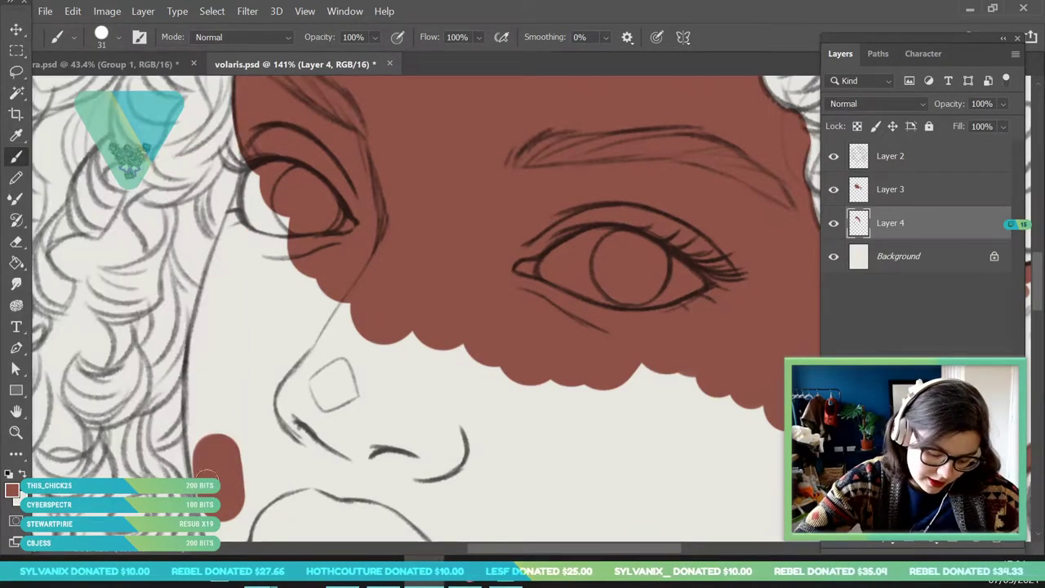
pyautogui.moveTo(196, 474)
pyautogui.mouseDown()
pyautogui.moveTo(208, 298)
pyautogui.moveTo(258, 161)
pyautogui.moveTo(250, 259)
pyautogui.mouseUp()
# - Continue the skin-coloured outline from the far cheek down the jaw and around the underside of the chin
pyautogui.press('z')
pyautogui.moveTo(282, 182)
pyautogui.mouseDown()
pyautogui.moveTo(242, 299)
pyautogui.moveTo(314, 347)
pyautogui.mouseUp()
pyautogui.moveTo(290, 381); pyautogui.dragTo(298, 380)
pyautogui.press('b')
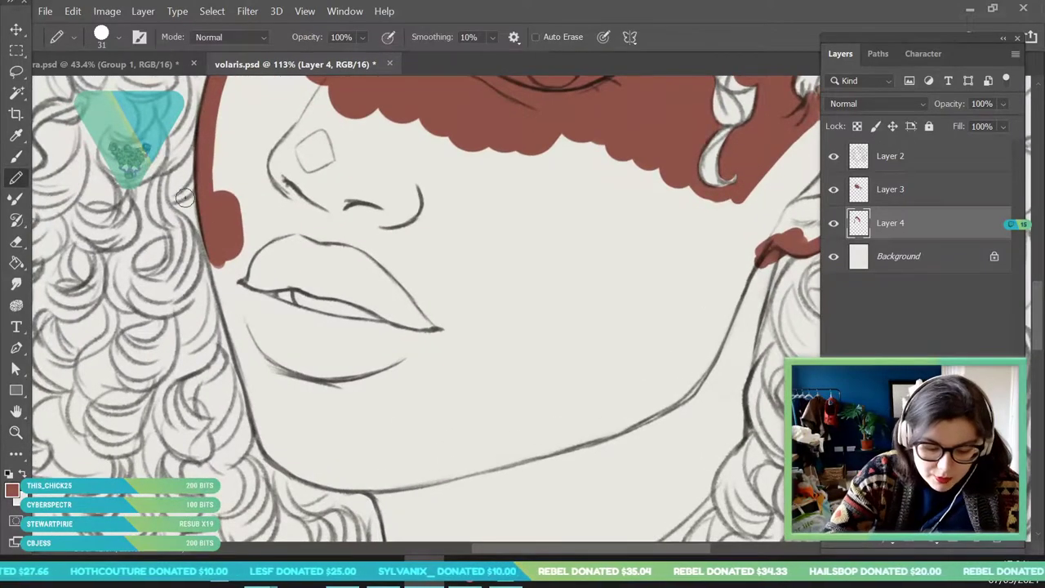
pyautogui.hotkey('shift', 'b')
pyautogui.moveTo(222, 279); pyautogui.dragTo(254, 413)
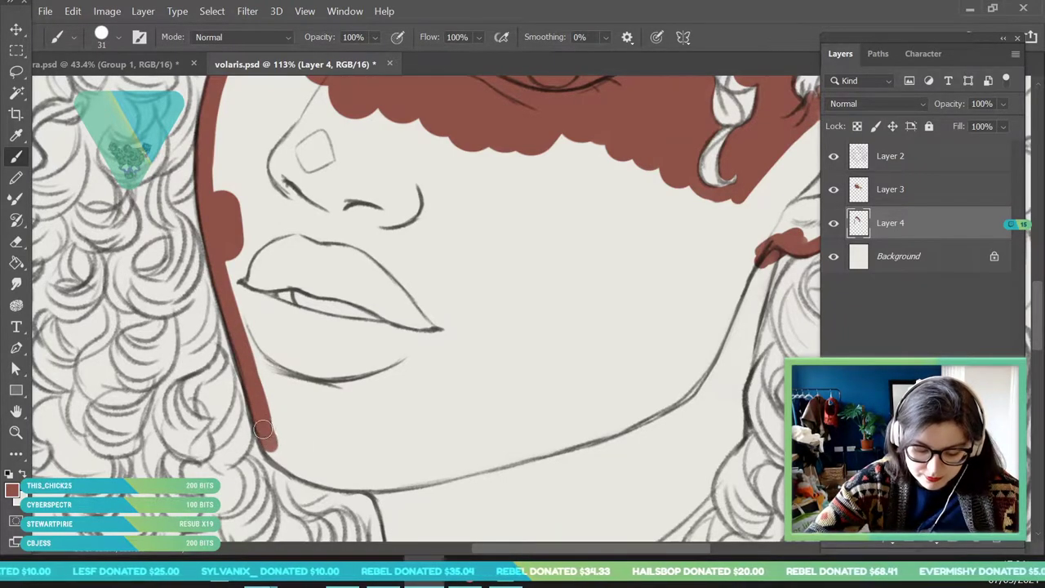
pyautogui.moveTo(287, 462)
pyautogui.mouseDown()
pyautogui.moveTo(348, 484)
pyautogui.moveTo(310, 473)
pyautogui.moveTo(378, 482)
pyautogui.mouseUp()
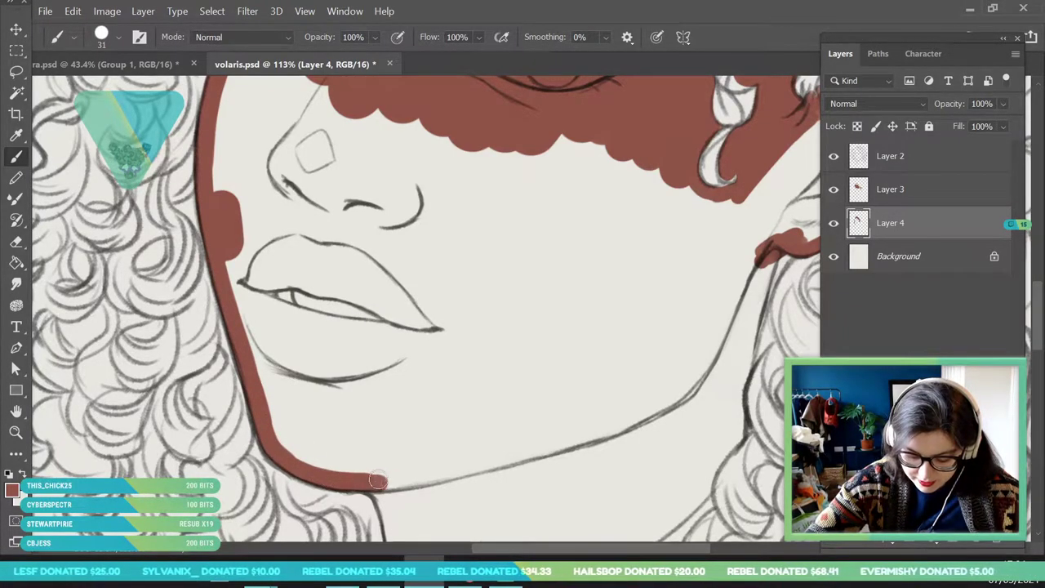
# - Paint the skin-coloured outline down the front of the neck and along the upper edge of the scarf
pyautogui.click(17, 436)
pyautogui.moveTo(150, 299); pyautogui.dragTo(115, 304)
pyautogui.moveTo(254, 447); pyautogui.dragTo(293, 501)
pyautogui.click(17, 155)
pyautogui.moveTo(231, 255)
pyautogui.mouseDown()
pyautogui.moveTo(256, 300)
pyautogui.moveTo(235, 274)
pyautogui.moveTo(275, 441)
pyautogui.moveTo(452, 359)
pyautogui.moveTo(389, 396)
pyautogui.moveTo(527, 300)
pyautogui.mouseUp()
# - Extend the neck's skin-coloured outline along the scarf edge and up beside the curls
pyautogui.press('z')
pyautogui.moveTo(432, 302)
pyautogui.mouseDown()
pyautogui.moveTo(401, 302)
pyautogui.moveTo(353, 391)
pyautogui.mouseUp()
pyautogui.click(17, 156)
pyautogui.moveTo(195, 455); pyautogui.dragTo(274, 390)
pyautogui.moveTo(227, 435)
pyautogui.mouseDown()
pyautogui.moveTo(353, 337)
pyautogui.moveTo(339, 353)
pyautogui.moveTo(389, 281)
pyautogui.moveTo(397, 190)
pyautogui.mouseUp()
# - Paint the remaining strip of neck between the jaw and the curls up to the earlobe
pyautogui.click(16, 432)
pyautogui.moveTo(224, 367); pyautogui.dragTo(174, 470)
pyautogui.moveTo(400, 368)
pyautogui.mouseDown()
pyautogui.moveTo(371, 259)
pyautogui.moveTo(357, 330)
pyautogui.mouseUp()
pyautogui.scroll(2, 358, 332)
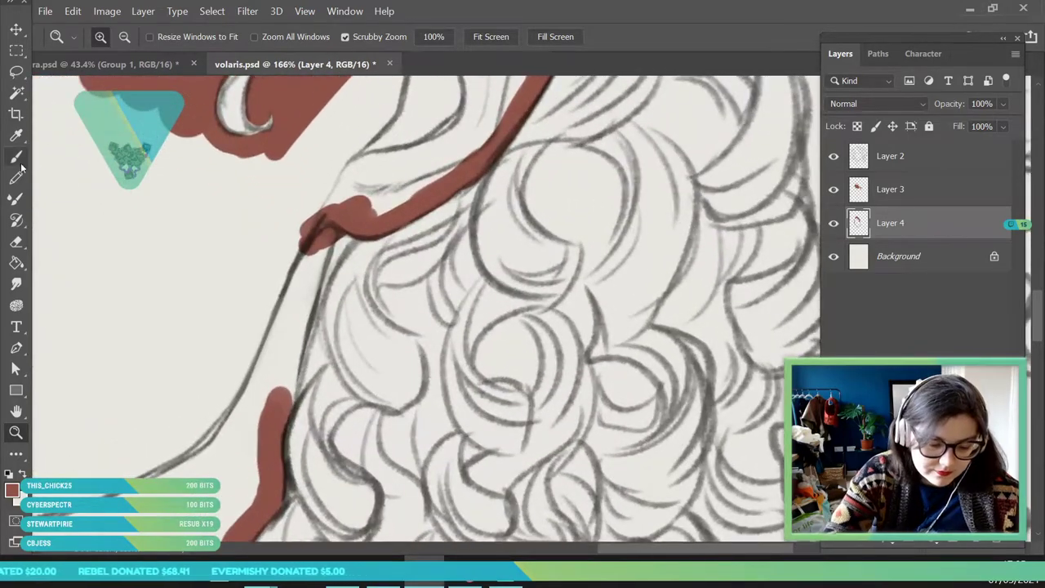
pyautogui.press('b')
pyautogui.moveTo(279, 396)
pyautogui.mouseDown()
pyautogui.moveTo(313, 257)
pyautogui.moveTo(296, 320)
pyautogui.mouseUp()
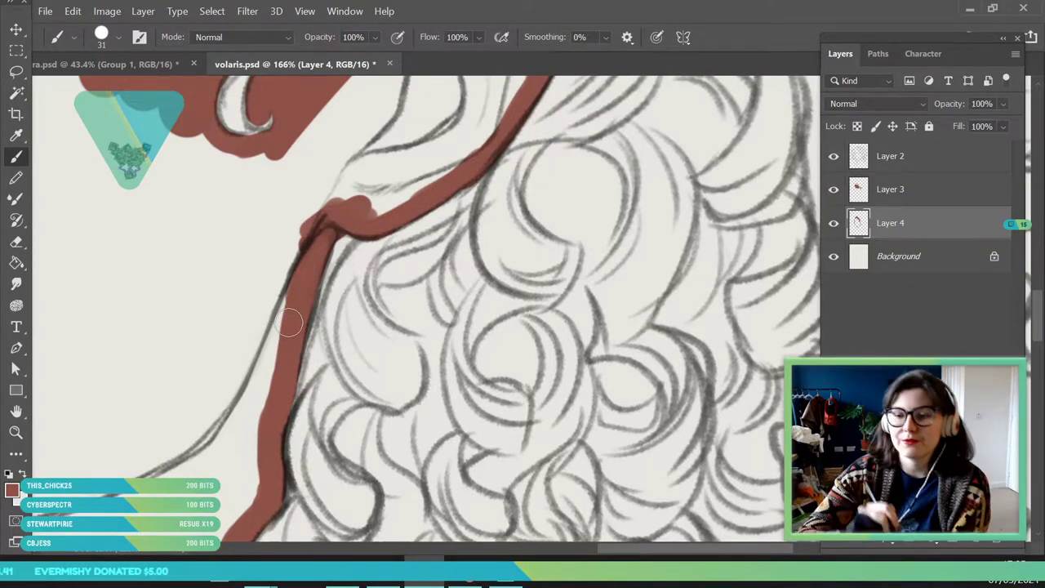
# - Set the Eraser size to 10 and brush the skin colour along the ear's rear edge out to its pointed tip
pyautogui.click(17, 433)
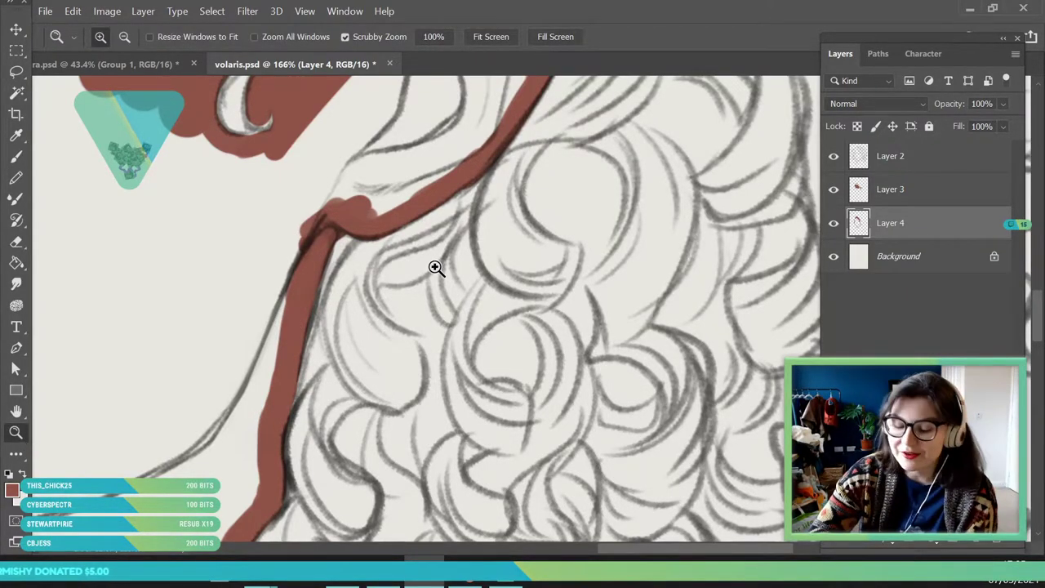
pyautogui.moveTo(436, 265); pyautogui.dragTo(343, 302)
pyautogui.moveTo(458, 374); pyautogui.dragTo(427, 396)
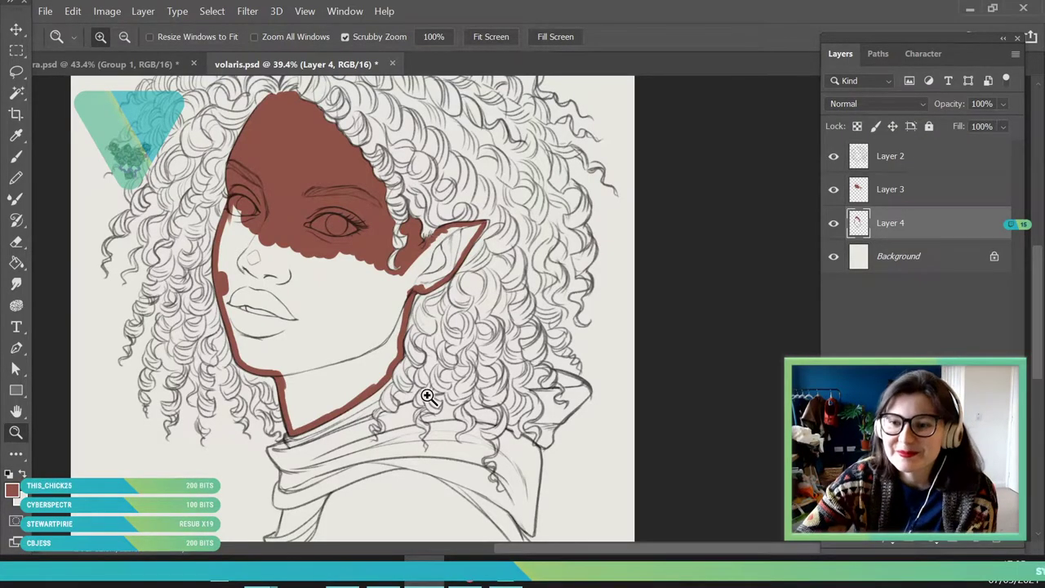
pyautogui.moveTo(310, 276); pyautogui.dragTo(327, 309)
pyautogui.moveTo(344, 274); pyautogui.dragTo(310, 335)
pyautogui.moveTo(469, 212); pyautogui.dragTo(450, 212)
pyautogui.moveTo(583, 187)
pyautogui.mouseDown()
pyautogui.moveTo(601, 188)
pyautogui.moveTo(713, 279)
pyautogui.mouseUp()
pyautogui.click(17, 241)
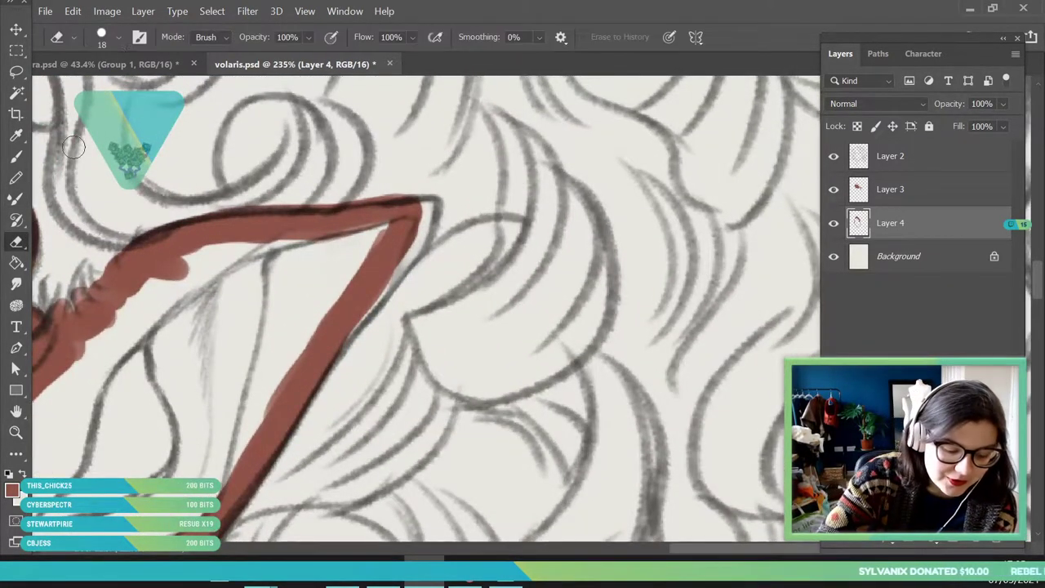
pyautogui.click(119, 37)
pyautogui.moveTo(102, 87); pyautogui.dragTo(98, 87)
pyautogui.click(355, 294)
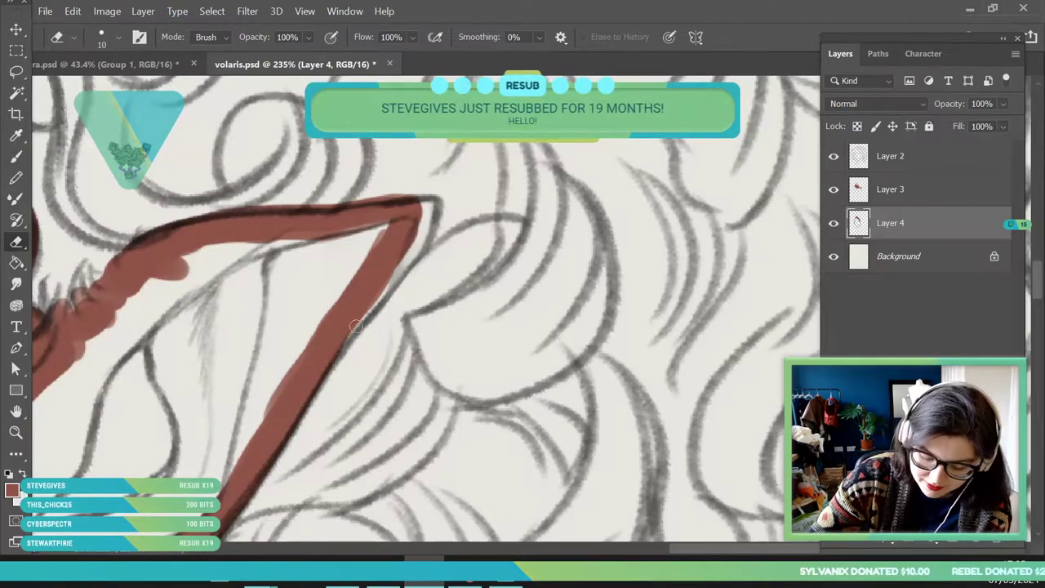
pyautogui.press('b')
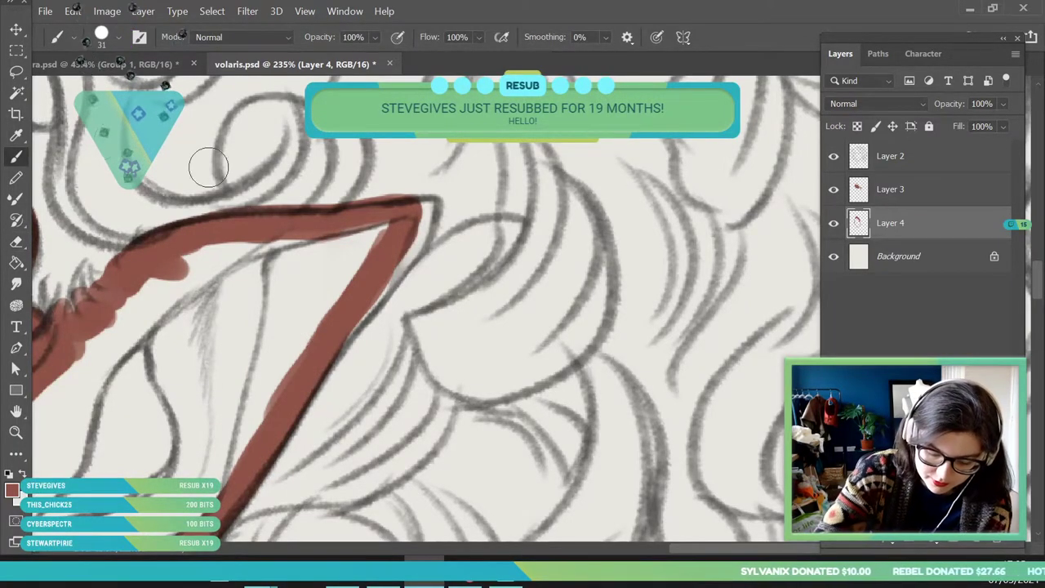
pyautogui.moveTo(322, 351); pyautogui.dragTo(425, 214)
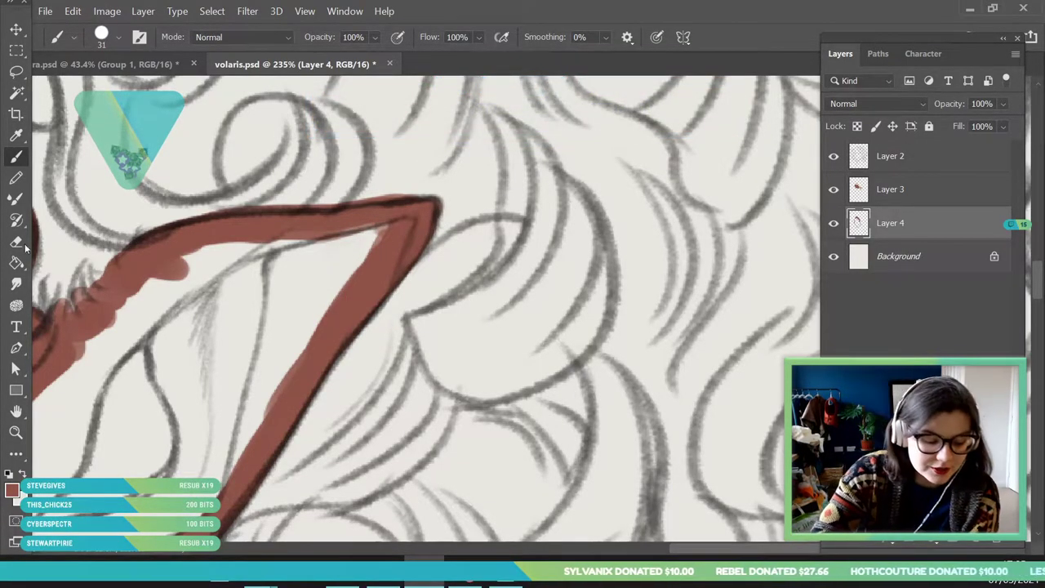
# - Check Layer 3 by toggling its visibility, and merge it down into Layer 4 to combine the skin areas
pyautogui.press('e')
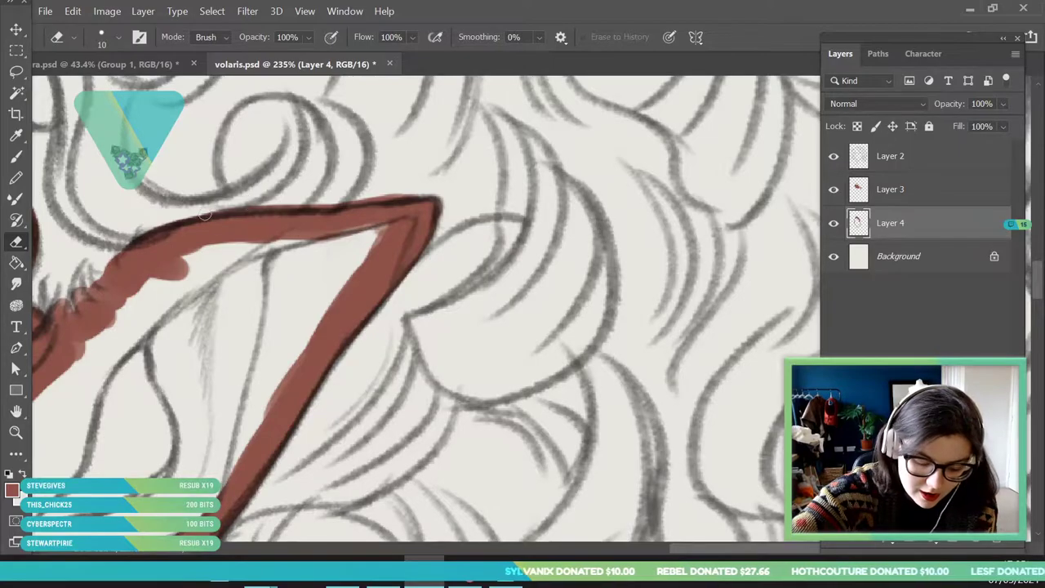
pyautogui.click(933, 194)
pyautogui.click(22, 431)
pyautogui.moveTo(436, 216); pyautogui.dragTo(356, 366)
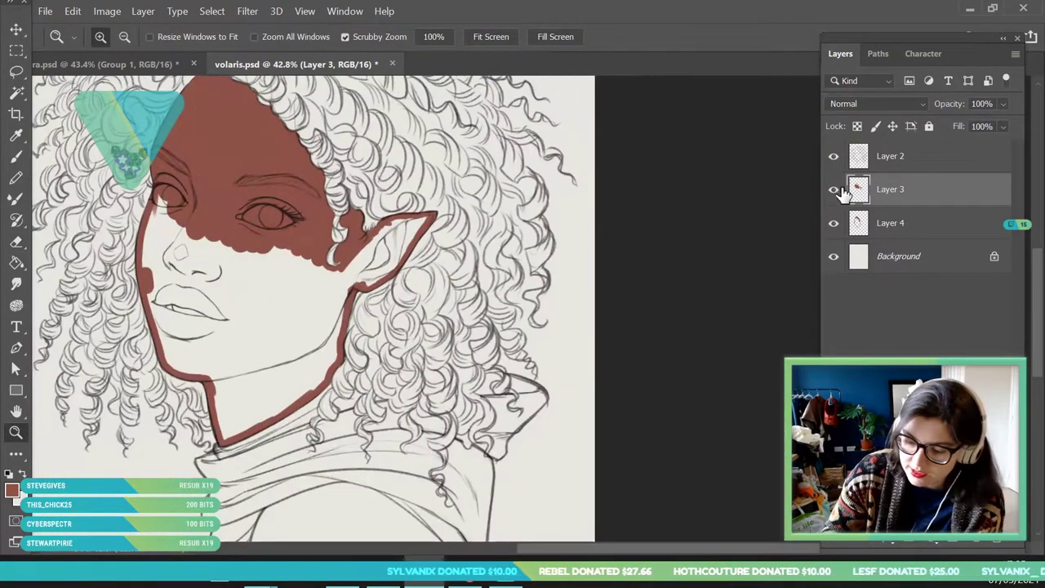
pyautogui.click(833, 190)
pyautogui.click(833, 188)
pyautogui.rightClick(902, 190)
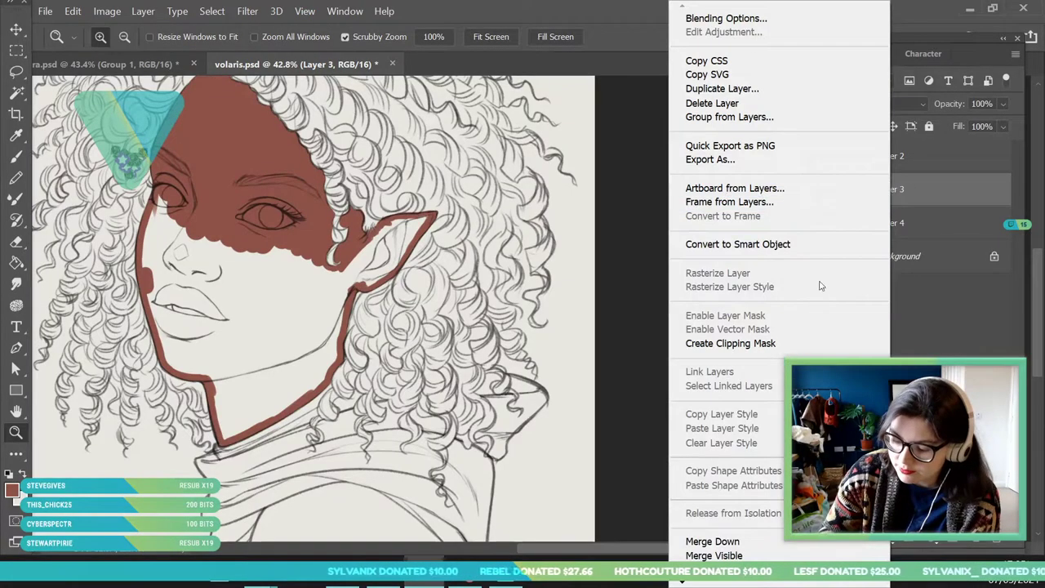
pyautogui.click(759, 544)
# - Erase the stray skin colour along the outside of the ear's upper edge with the 10 px Eraser
pyautogui.moveTo(446, 192); pyautogui.dragTo(519, 282)
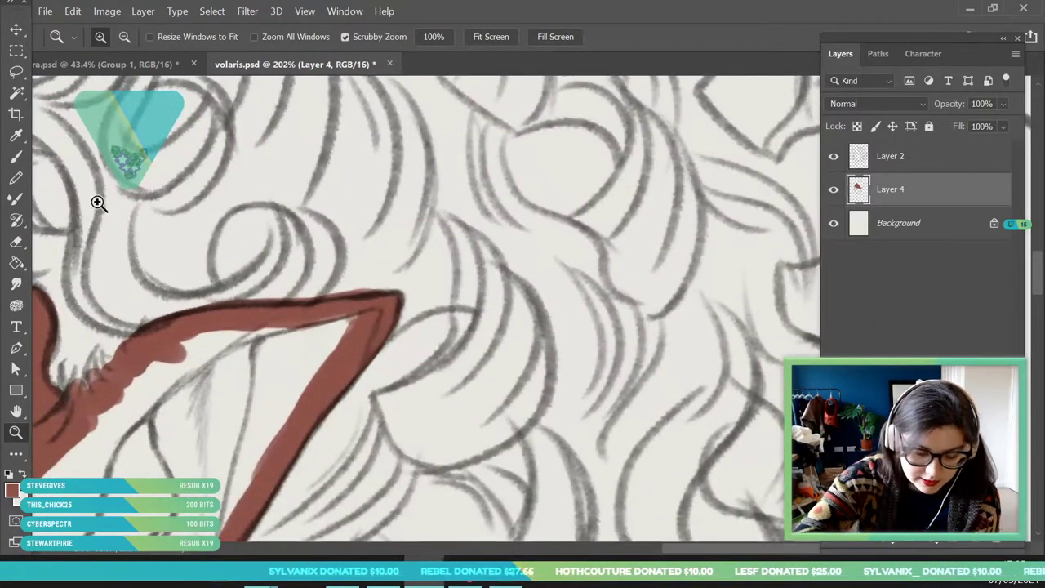
pyautogui.click(18, 243)
pyautogui.moveTo(189, 309); pyautogui.dragTo(383, 286)
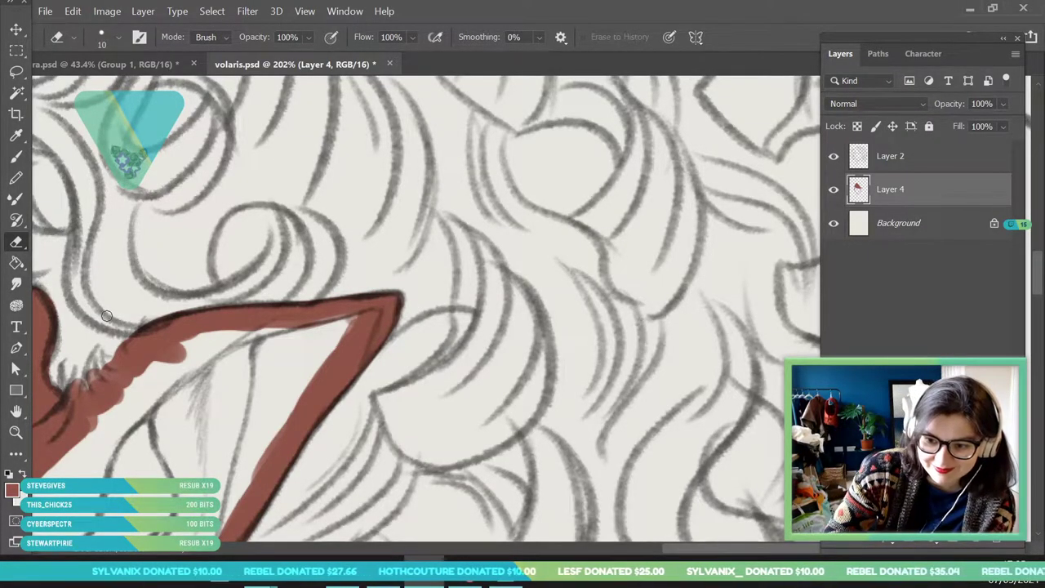
# - Fill the outlined lower face, neck and ear with the reddish-brown skin colour using the Paint Bucket
pyautogui.click(16, 432)
pyautogui.moveTo(433, 260); pyautogui.dragTo(389, 272)
pyautogui.moveTo(454, 245); pyautogui.dragTo(394, 278)
pyautogui.moveTo(315, 245); pyautogui.dragTo(343, 286)
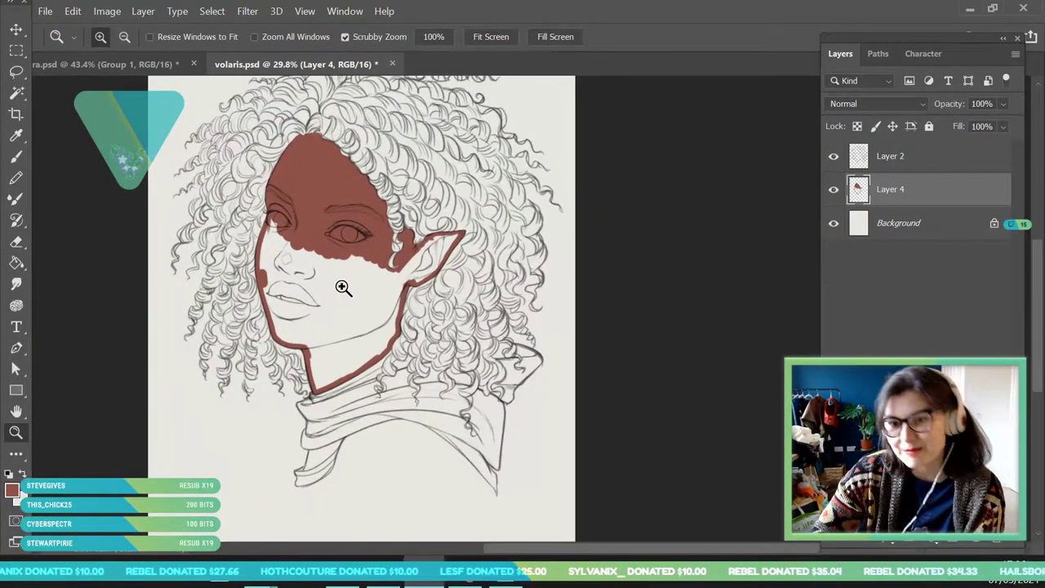
pyautogui.moveTo(368, 237); pyautogui.dragTo(421, 287)
pyautogui.moveTo(493, 346); pyautogui.dragTo(447, 359)
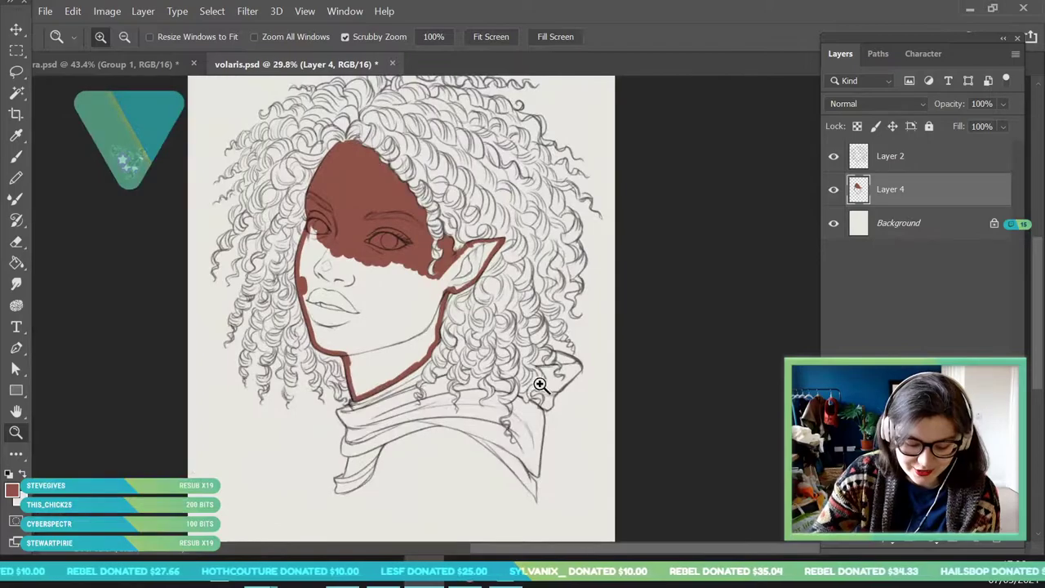
pyautogui.moveTo(524, 342); pyautogui.dragTo(567, 333)
pyautogui.click(17, 262)
pyautogui.click(334, 286)
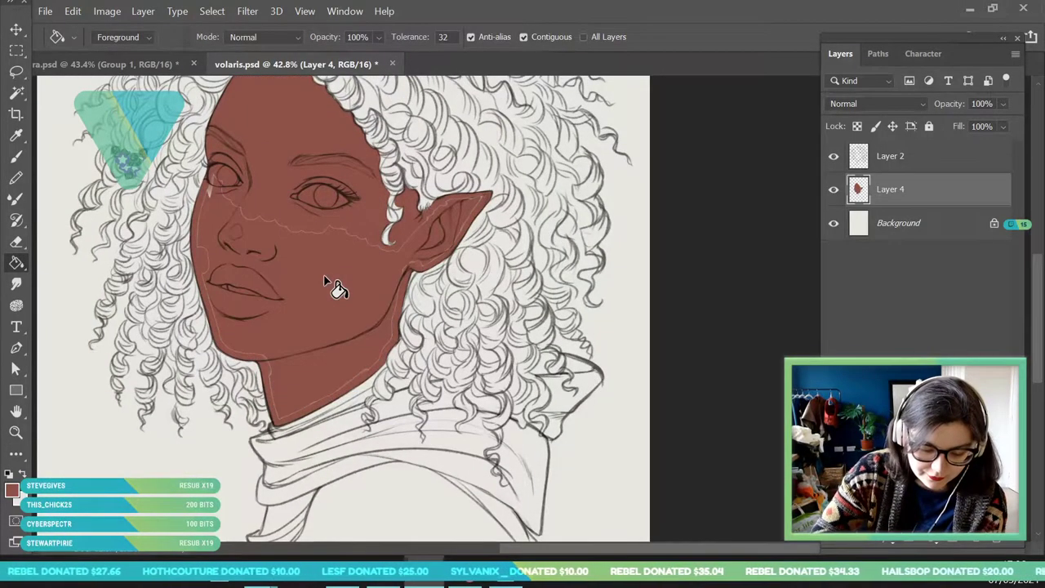
# - Set the brush size to 69 px and paint over the pale fill seam along the face's front, chin, neck and lower ear
pyautogui.press('z')
pyautogui.click(319, 282)
pyautogui.moveTo(319, 282); pyautogui.dragTo(328, 289)
pyautogui.press('b')
pyautogui.click(110, 39)
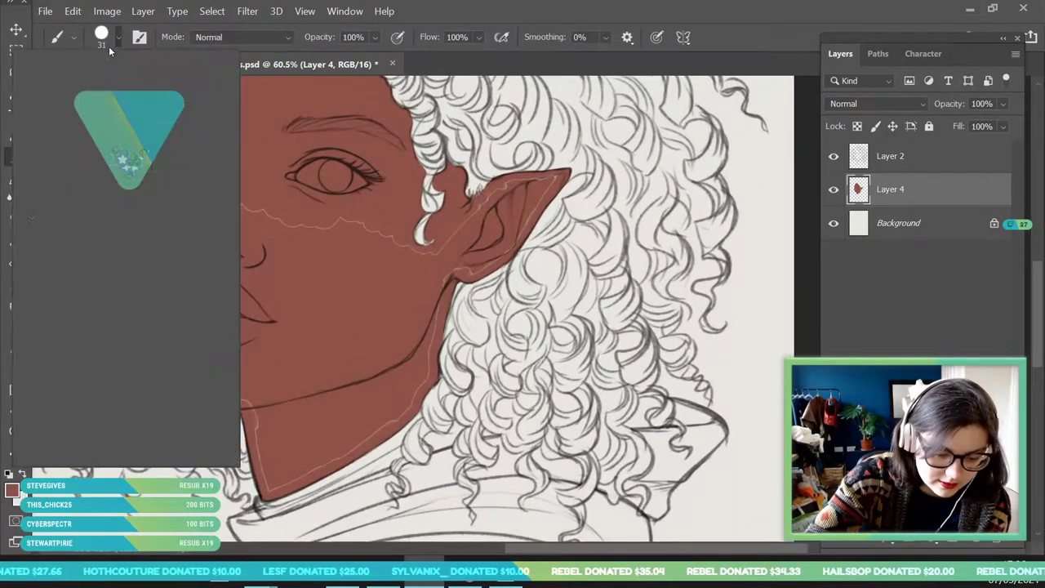
pyautogui.click(240, 272)
pyautogui.moveTo(196, 375)
pyautogui.mouseDown()
pyautogui.moveTo(166, 257)
pyautogui.moveTo(169, 200)
pyautogui.mouseUp()
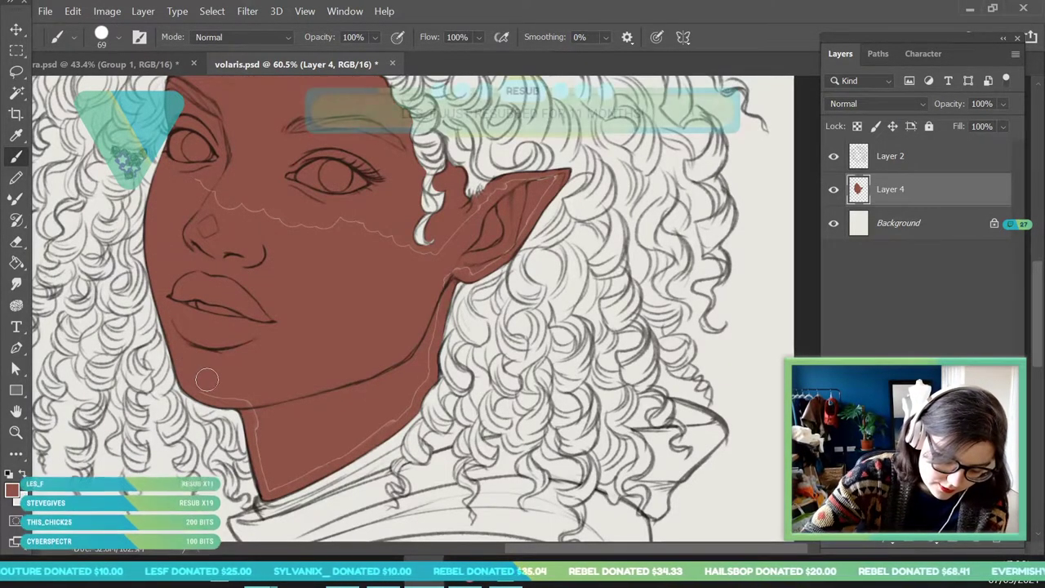
pyautogui.moveTo(247, 394); pyautogui.dragTo(259, 459)
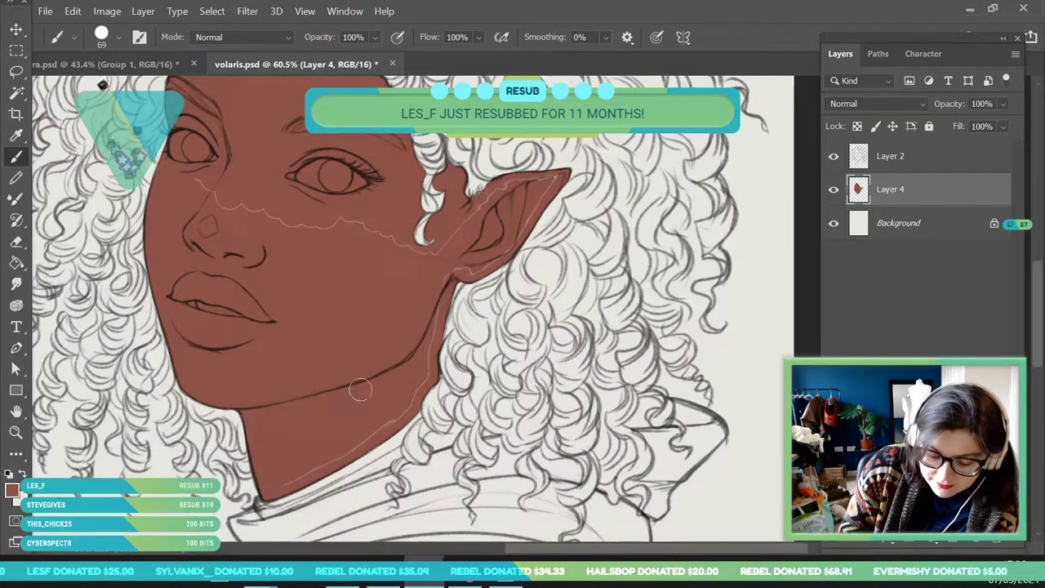
pyautogui.moveTo(384, 419)
pyautogui.mouseDown()
pyautogui.moveTo(415, 369)
pyautogui.moveTo(413, 397)
pyautogui.moveTo(445, 277)
pyautogui.moveTo(482, 262)
pyautogui.mouseUp()
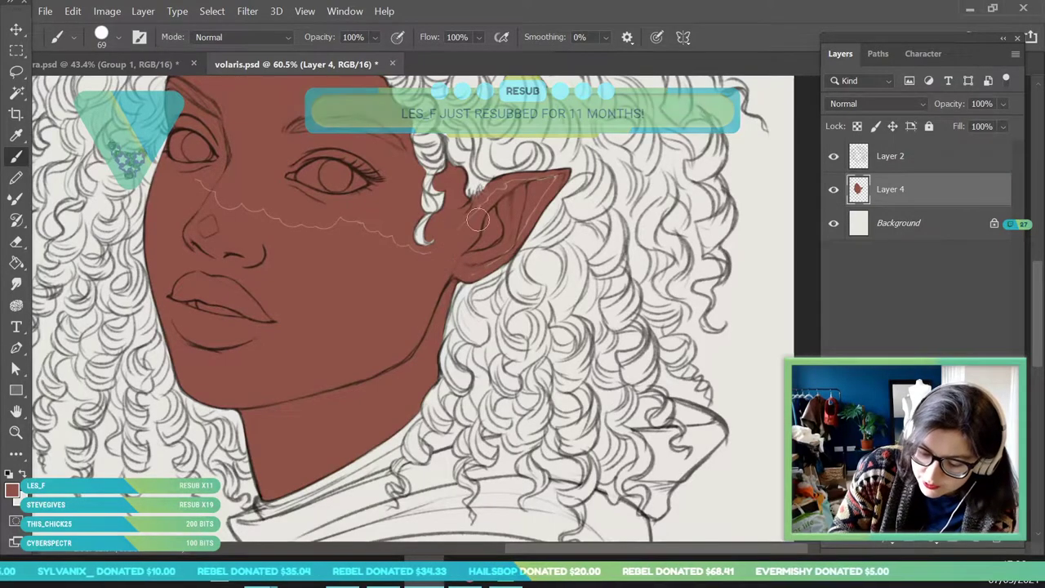
# - Set the brush size to 20 px and paint over the pale fill seam inside the pointed ear
pyautogui.click(17, 433)
pyautogui.moveTo(545, 227); pyautogui.dragTo(564, 226)
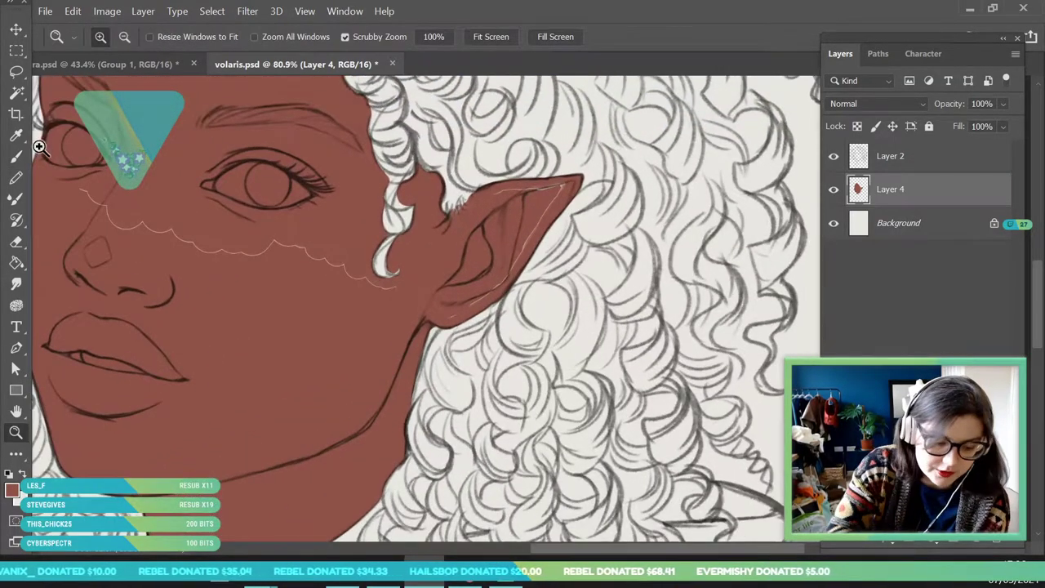
pyautogui.click(16, 156)
pyautogui.click(119, 38)
pyautogui.click(103, 88)
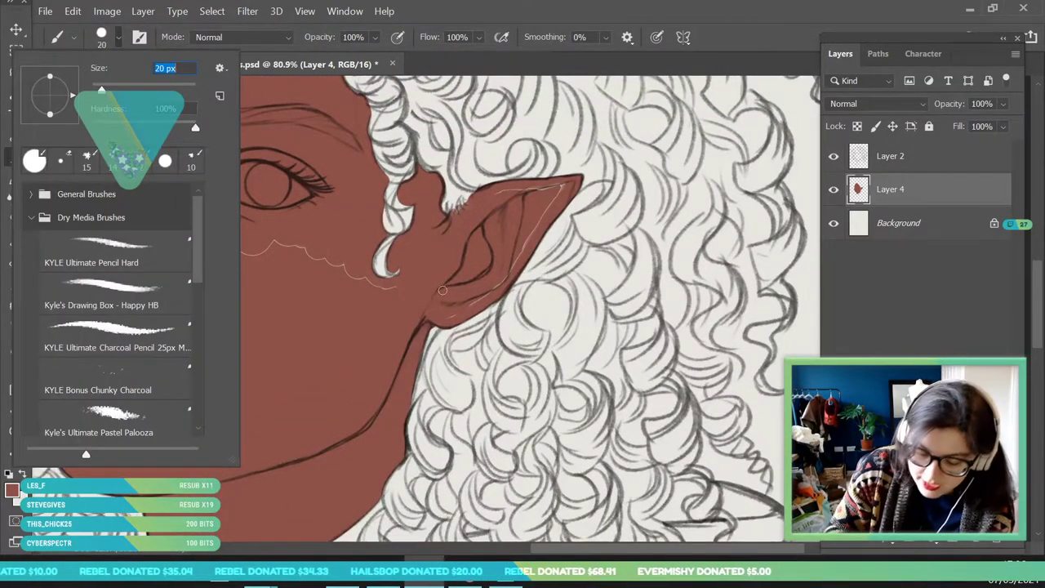
pyautogui.click(471, 295)
pyautogui.moveTo(490, 291)
pyautogui.mouseDown()
pyautogui.moveTo(560, 188)
pyautogui.moveTo(481, 203)
pyautogui.mouseUp()
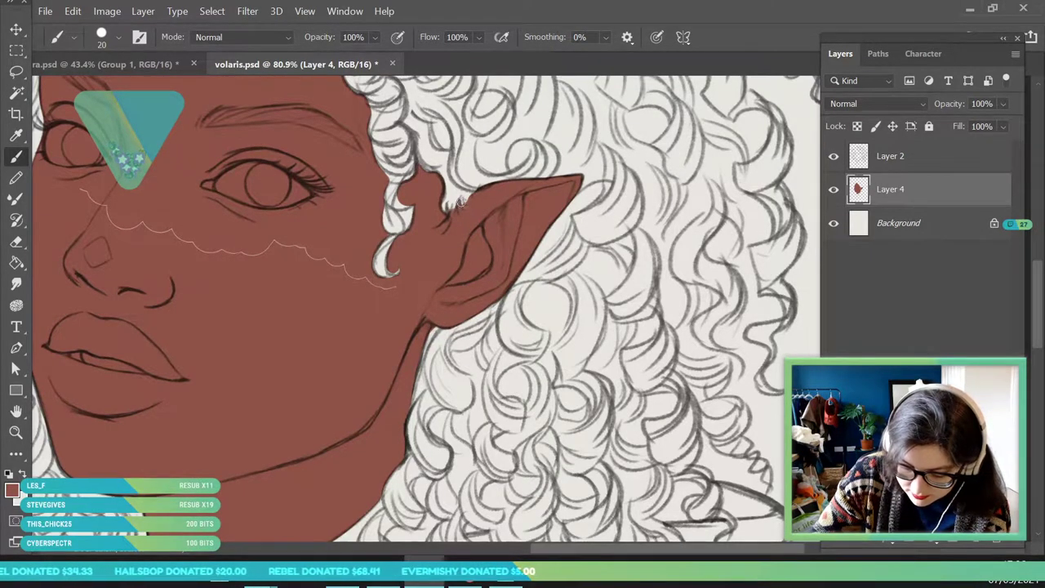
# - Set the brush size to 75 px and paint over the wavy fill seam running across the nose and cheek
pyautogui.press('alt')
pyautogui.click(118, 38)
pyautogui.click(127, 89)
pyautogui.click(284, 191)
pyautogui.moveTo(119, 198); pyautogui.dragTo(180, 247)
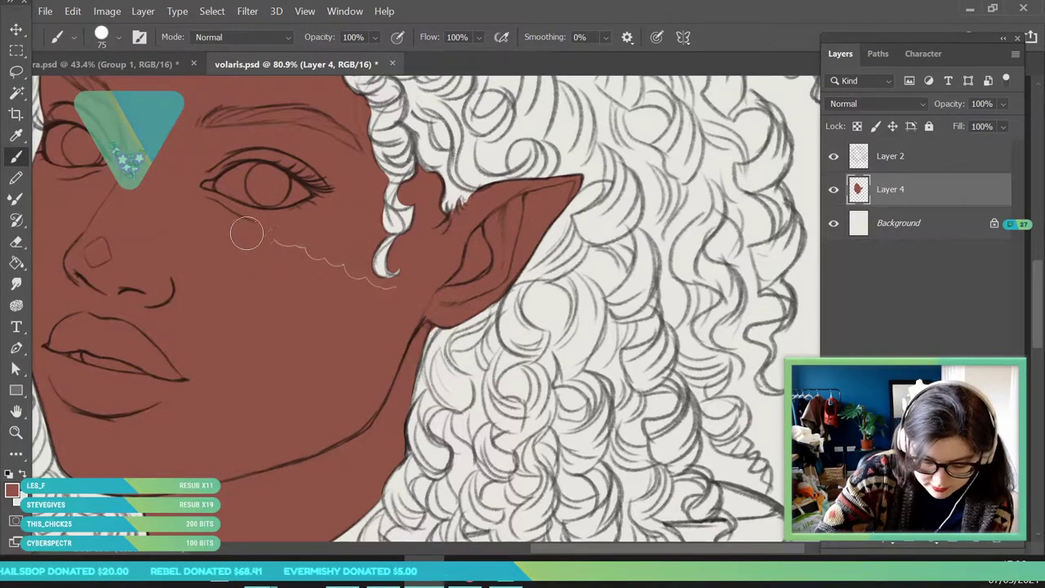
# - Set the brush size to 25 px and paint the skin gap between the scarf's lower fold and the garment band beneath it
pyautogui.click(16, 432)
pyautogui.moveTo(326, 225); pyautogui.dragTo(216, 327)
pyautogui.moveTo(307, 395); pyautogui.dragTo(403, 445)
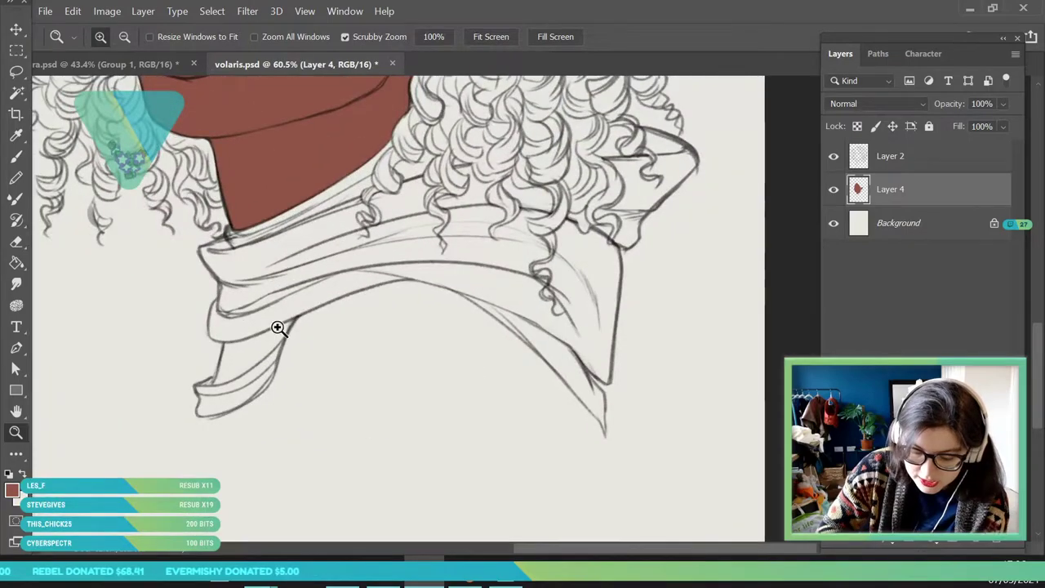
pyautogui.moveTo(242, 351); pyautogui.dragTo(279, 376)
pyautogui.click(18, 158)
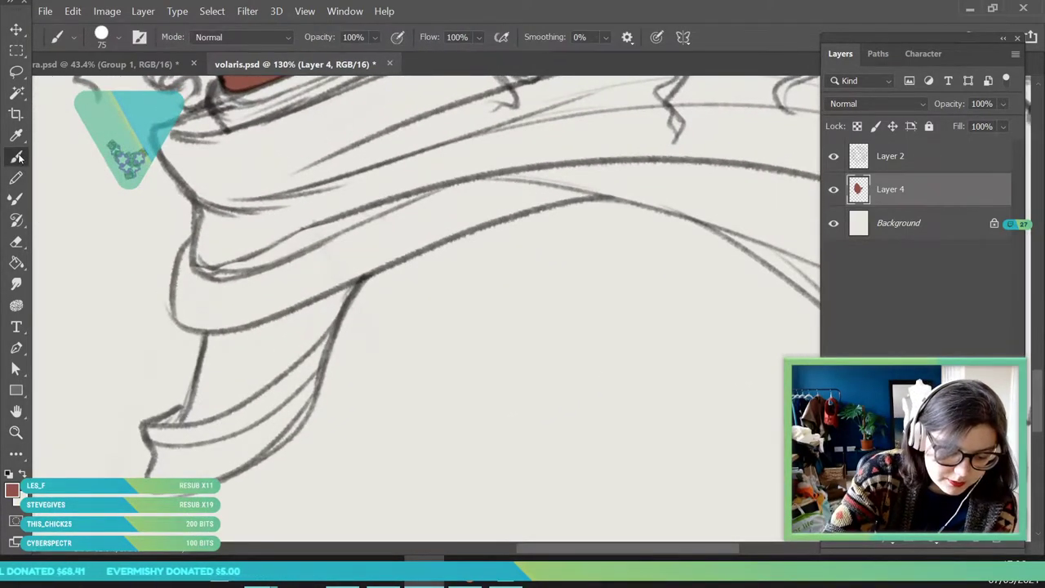
pyautogui.click(117, 39)
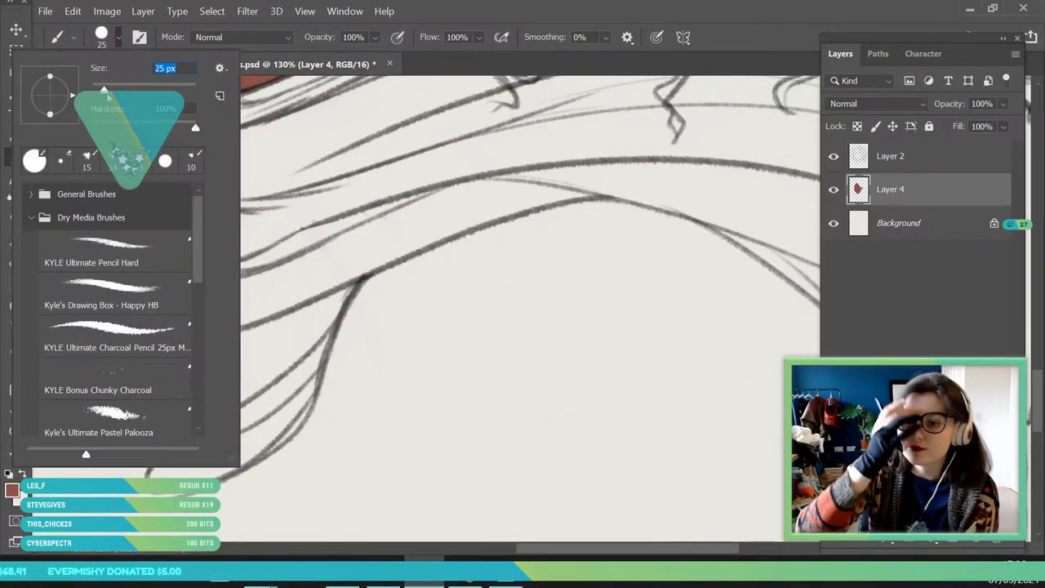
pyautogui.click(390, 314)
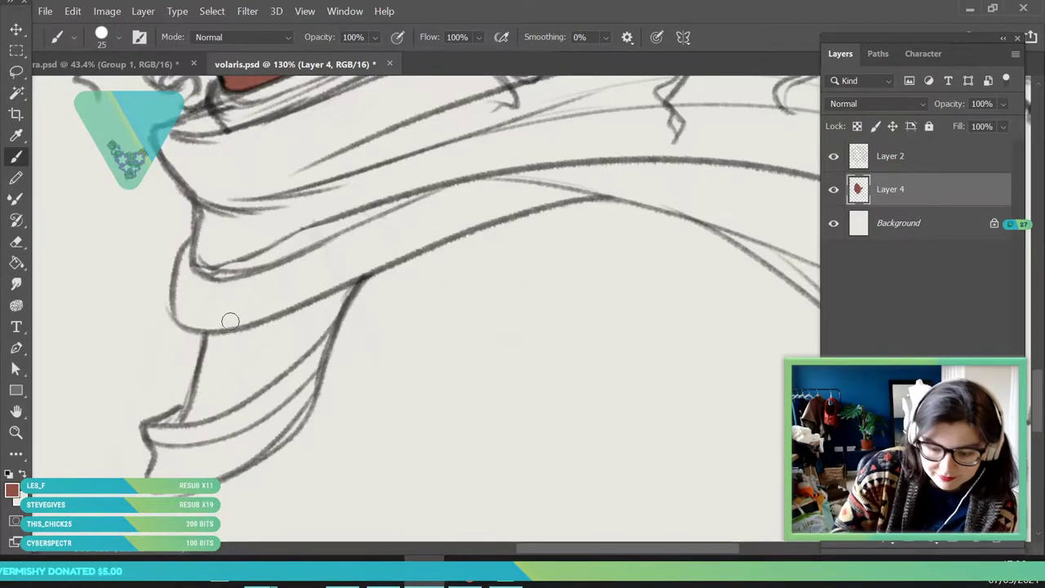
pyautogui.moveTo(208, 367)
pyautogui.mouseDown()
pyautogui.moveTo(193, 392)
pyautogui.moveTo(216, 404)
pyautogui.moveTo(321, 333)
pyautogui.mouseUp()
pyautogui.moveTo(212, 340)
pyautogui.mouseDown()
pyautogui.moveTo(250, 338)
pyautogui.moveTo(331, 301)
pyautogui.mouseUp()
pyautogui.moveTo(246, 338); pyautogui.dragTo(366, 283)
pyautogui.moveTo(221, 352)
pyautogui.mouseDown()
pyautogui.moveTo(219, 400)
pyautogui.moveTo(286, 347)
pyautogui.moveTo(269, 335)
pyautogui.moveTo(303, 333)
pyautogui.moveTo(176, 367)
pyautogui.mouseUp()
# - Set the brush size to 78 px and paint the shoulder's skin outline along the garment band and under the scarf to its pointed corner
pyautogui.click(16, 433)
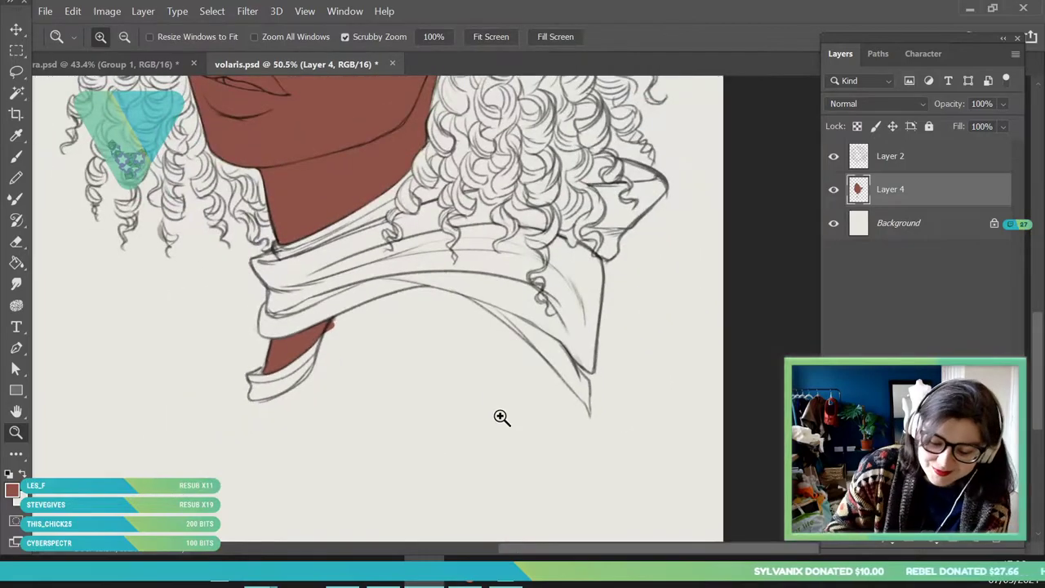
pyautogui.moveTo(499, 427); pyautogui.dragTo(615, 365)
pyautogui.scroll(2, 566, 303)
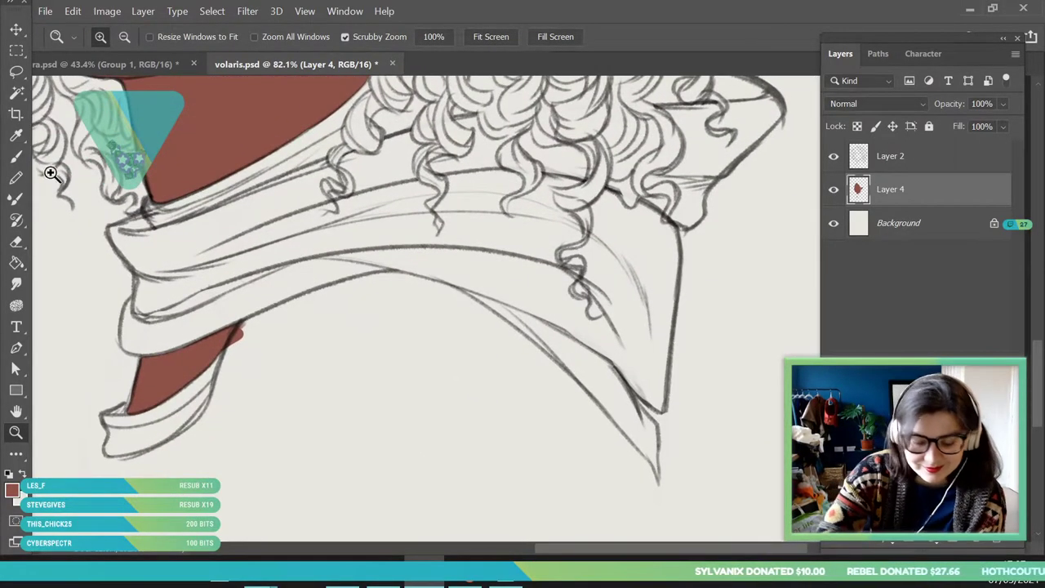
pyautogui.click(16, 157)
pyautogui.click(118, 38)
pyautogui.click(117, 80)
pyautogui.click(293, 347)
pyautogui.moveTo(253, 350)
pyautogui.mouseDown()
pyautogui.moveTo(230, 384)
pyautogui.moveTo(242, 349)
pyautogui.moveTo(225, 446)
pyautogui.moveTo(224, 415)
pyautogui.moveTo(228, 446)
pyautogui.mouseUp()
pyautogui.moveTo(288, 351)
pyautogui.mouseDown()
pyautogui.moveTo(303, 329)
pyautogui.moveTo(242, 338)
pyautogui.moveTo(391, 290)
pyautogui.moveTo(365, 293)
pyautogui.moveTo(418, 293)
pyautogui.moveTo(381, 285)
pyautogui.moveTo(479, 324)
pyautogui.moveTo(436, 298)
pyautogui.moveTo(514, 348)
pyautogui.moveTo(476, 313)
pyautogui.moveTo(568, 395)
pyautogui.moveTo(530, 354)
pyautogui.moveTo(641, 475)
pyautogui.moveTo(624, 449)
pyautogui.mouseUp()
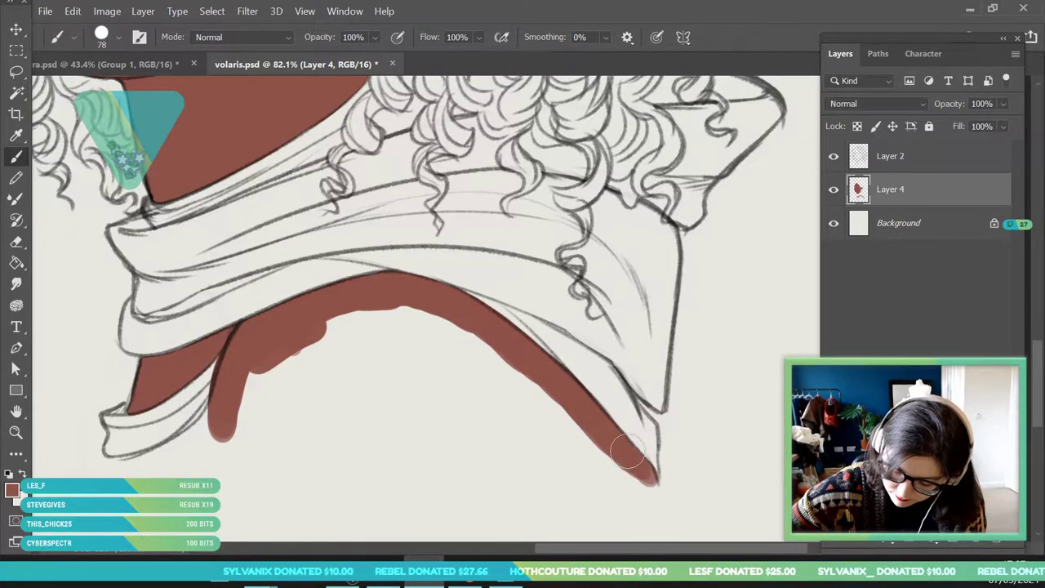
# - Paint the shoulder's curved lower edge and close its outline at the scarf's pointed corner with a 32 px brush
pyautogui.moveTo(220, 425)
pyautogui.mouseDown()
pyautogui.moveTo(304, 424)
pyautogui.moveTo(257, 421)
pyautogui.moveTo(495, 464)
pyautogui.moveTo(439, 462)
pyautogui.moveTo(559, 471)
pyautogui.mouseUp()
pyautogui.moveTo(356, 441)
pyautogui.mouseDown()
pyautogui.moveTo(510, 458)
pyautogui.moveTo(418, 459)
pyautogui.moveTo(583, 466)
pyautogui.moveTo(467, 471)
pyautogui.moveTo(578, 465)
pyautogui.mouseUp()
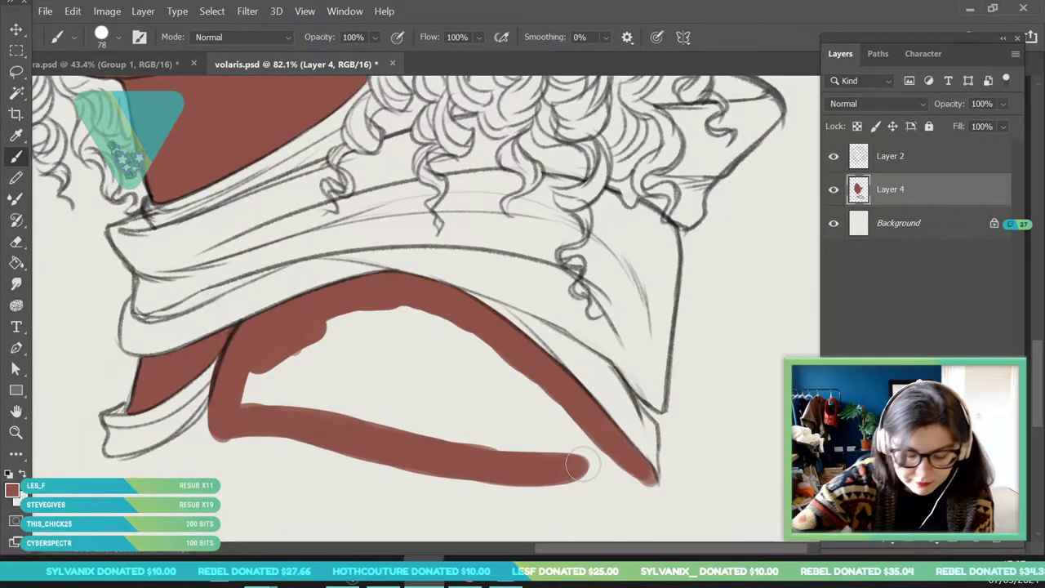
pyautogui.click(119, 38)
pyautogui.click(109, 89)
pyautogui.click(542, 458)
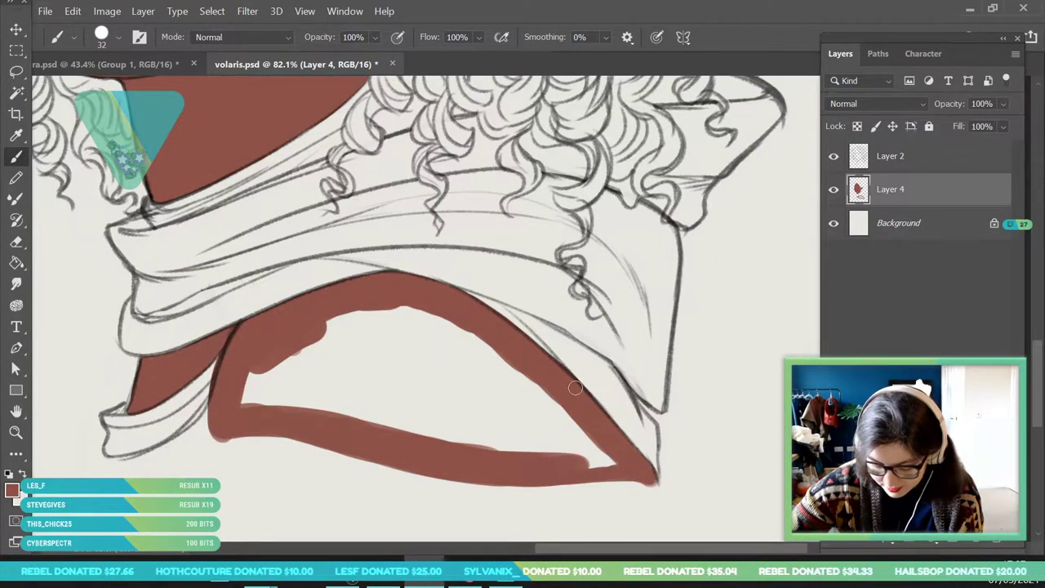
# - Fill the outlined shoulder with the skin colour and paint over the leftover seam with a 75 px brush
pyautogui.press('g')
pyautogui.click(335, 339)
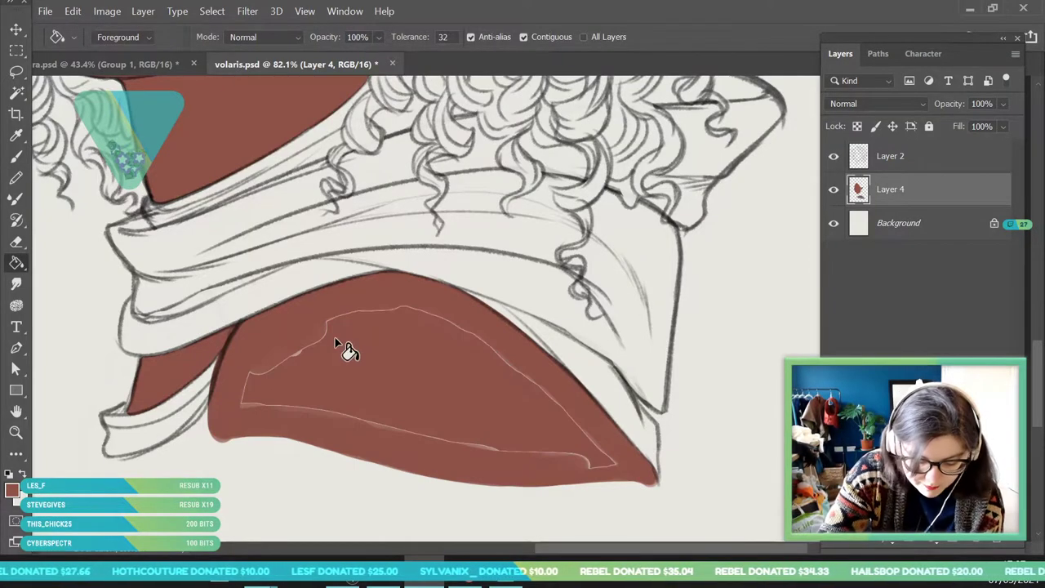
pyautogui.click(17, 161)
pyautogui.click(118, 37)
pyautogui.click(125, 88)
pyautogui.moveTo(299, 356)
pyautogui.mouseDown()
pyautogui.moveTo(260, 376)
pyautogui.moveTo(247, 403)
pyautogui.moveTo(360, 415)
pyautogui.moveTo(478, 447)
pyautogui.mouseUp()
pyautogui.moveTo(512, 373)
pyautogui.mouseDown()
pyautogui.moveTo(610, 452)
pyautogui.moveTo(493, 444)
pyautogui.mouseUp()
# - Save volaris.psd and lock the transparent pixels of Layer 4
pyautogui.click(16, 433)
pyautogui.moveTo(278, 372); pyautogui.dragTo(168, 400)
pyautogui.moveTo(486, 454); pyautogui.dragTo(440, 433)
pyautogui.moveTo(414, 335); pyautogui.dragTo(451, 407)
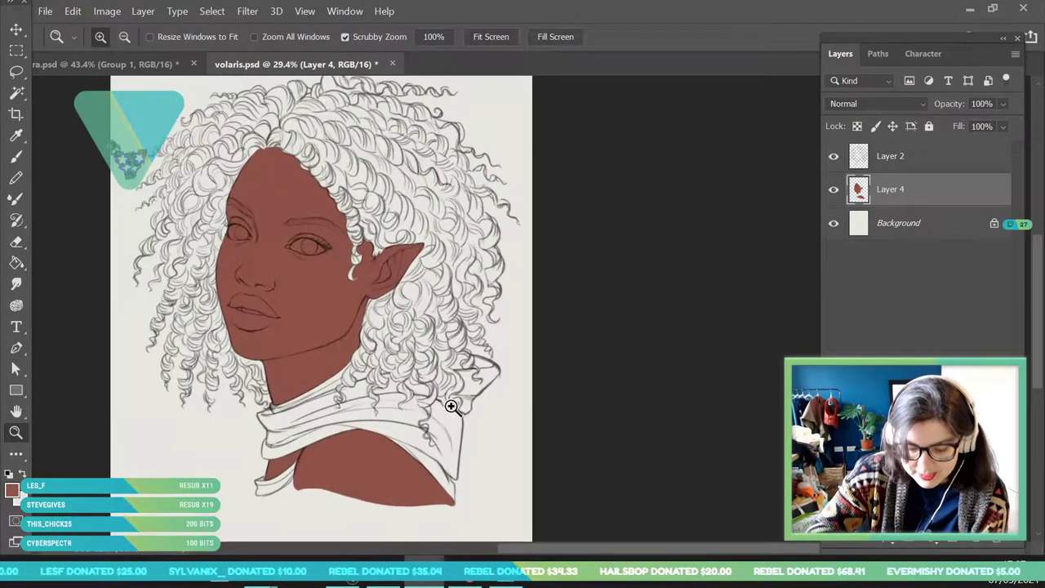
pyautogui.moveTo(441, 285); pyautogui.dragTo(378, 287)
pyautogui.moveTo(475, 212); pyautogui.dragTo(464, 278)
pyautogui.scroll(1, 490, 304)
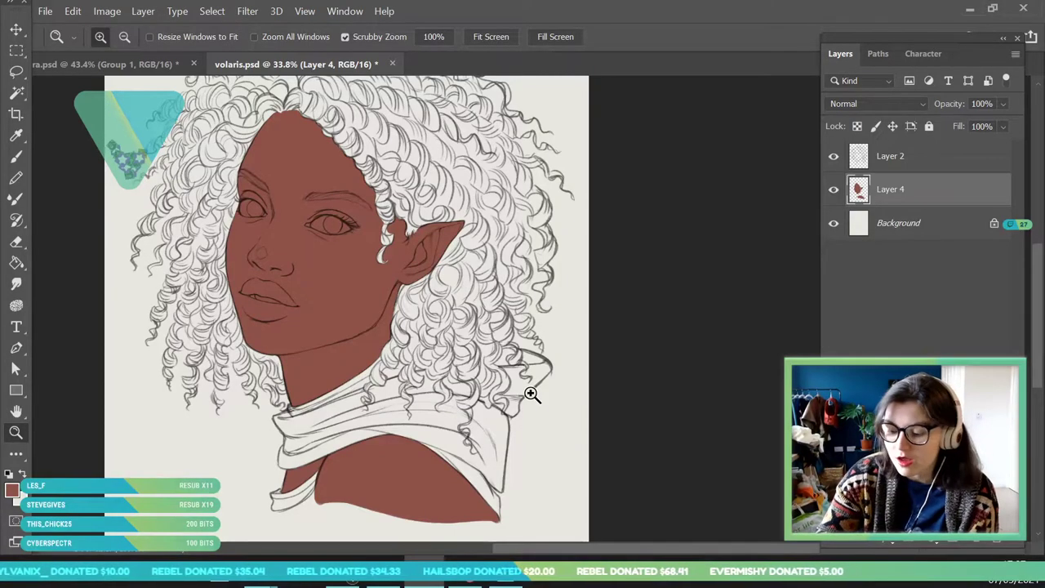
pyautogui.click(45, 10)
pyautogui.click(78, 174)
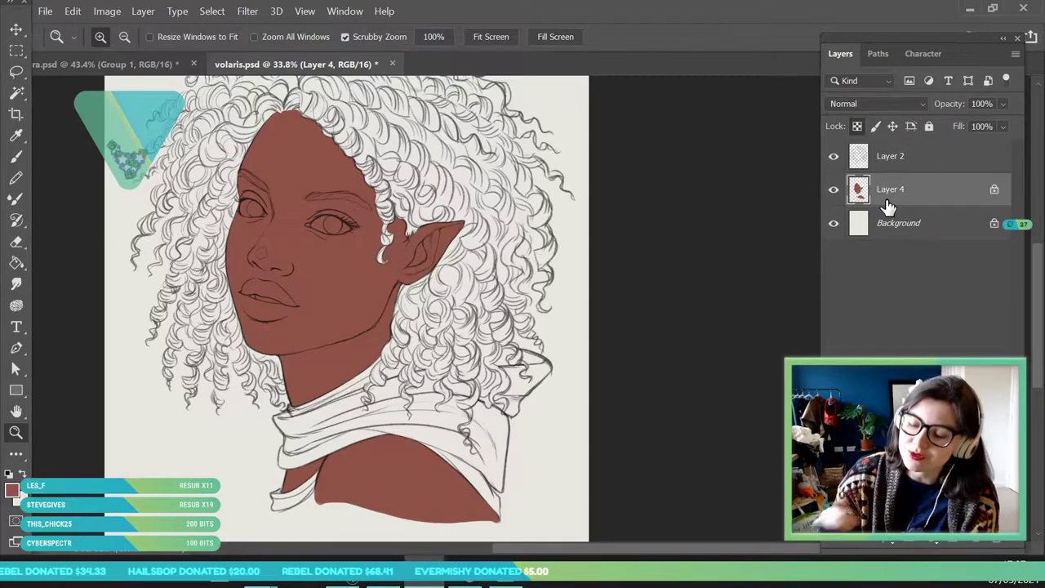
# - Set the foreground colour to a darker, cooler red with hue 354, saturation 48% and brightness 51%
pyautogui.click(11, 488)
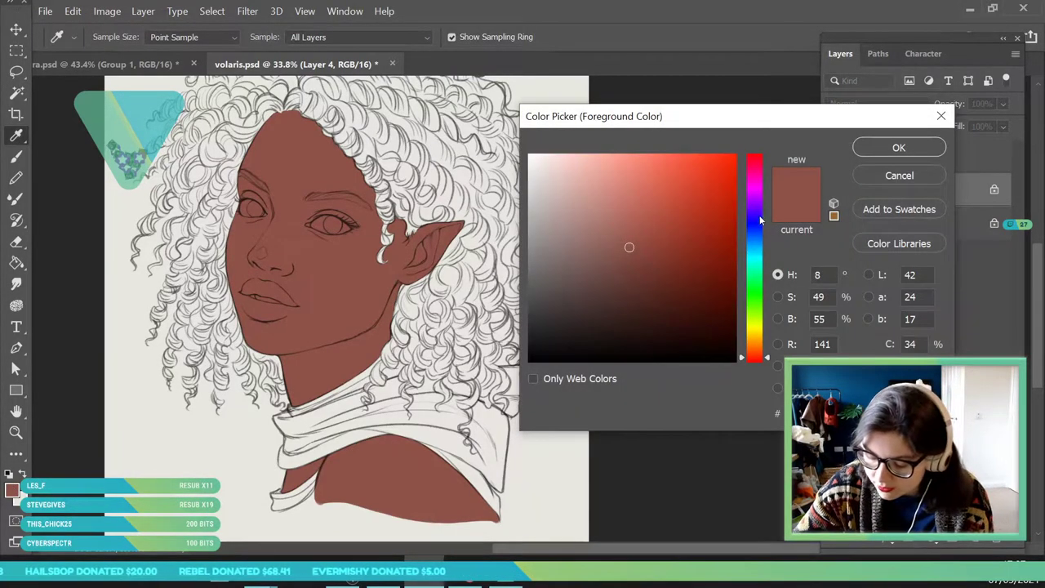
pyautogui.click(761, 160)
pyautogui.moveTo(627, 247)
pyautogui.mouseDown()
pyautogui.moveTo(618, 250)
pyautogui.moveTo(628, 254)
pyautogui.mouseUp()
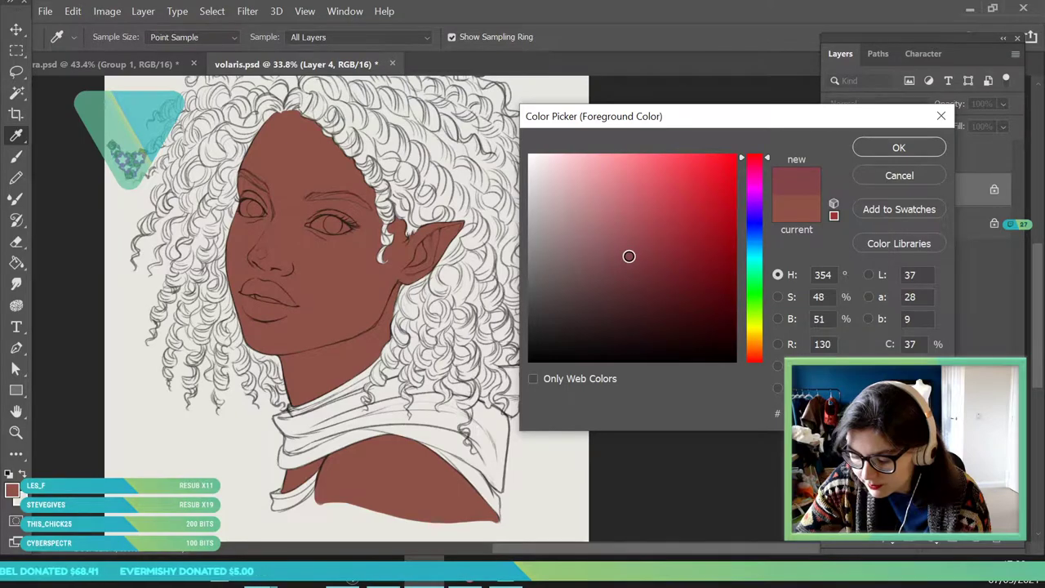
pyautogui.click(898, 147)
# - Paint the cooler red over the nose, from the tip and nostrils up to the bridge, with the 75 px brush
pyautogui.press('b')
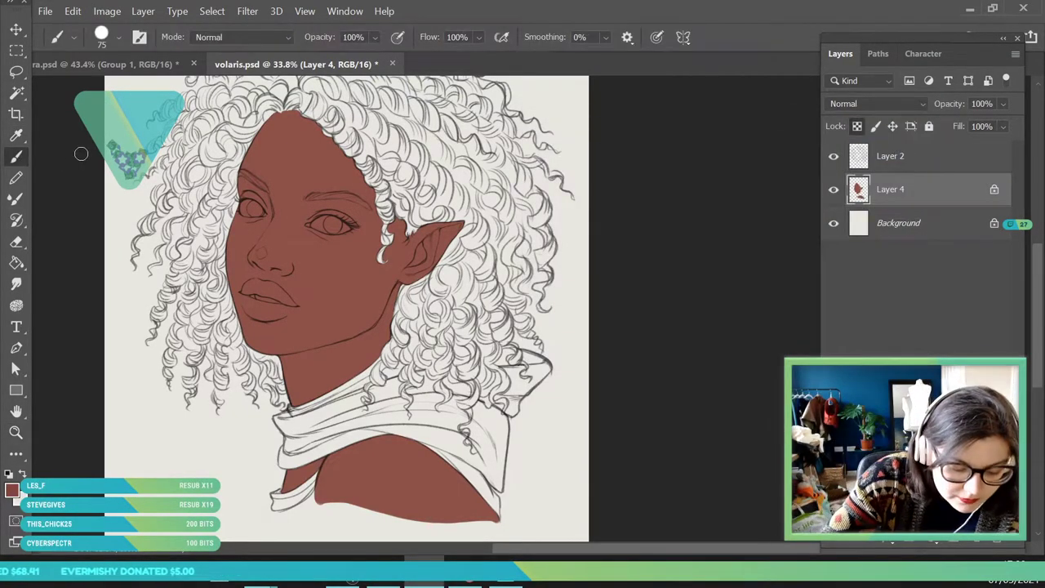
pyautogui.click(16, 454)
pyautogui.click(17, 432)
pyautogui.moveTo(233, 159); pyautogui.dragTo(256, 141)
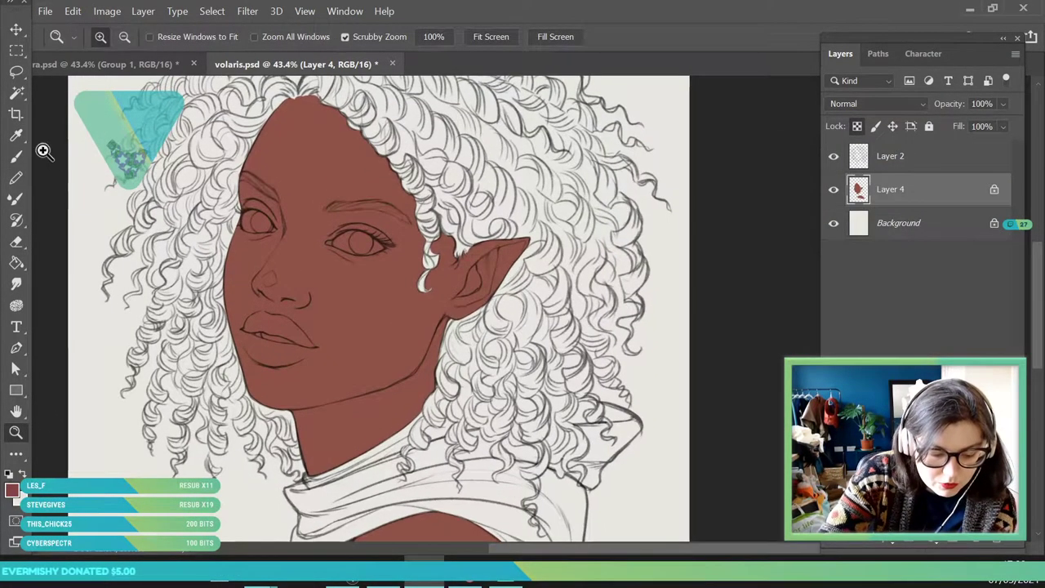
pyautogui.press('b')
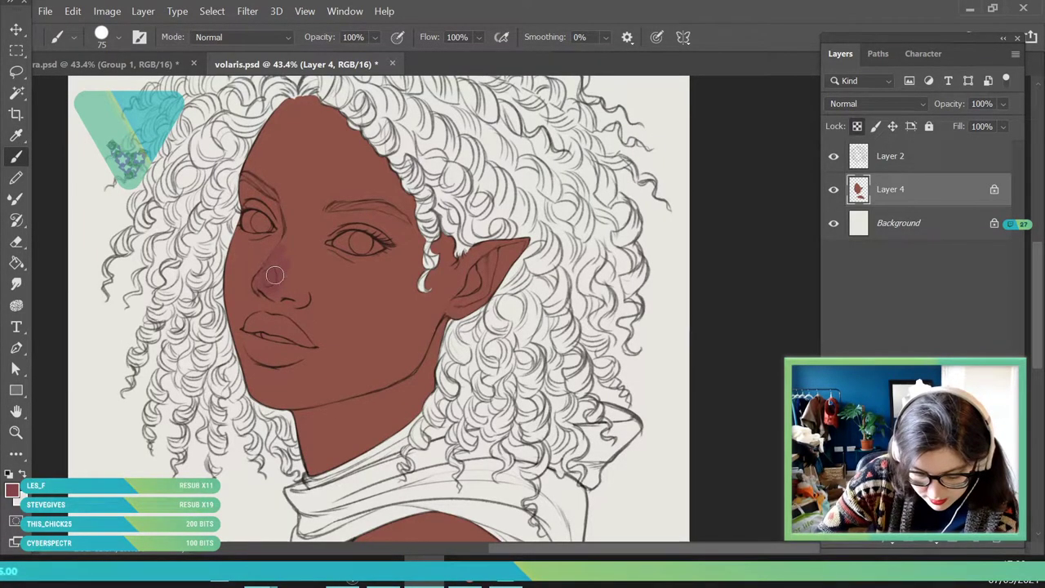
pyautogui.press('i')
pyautogui.press('b')
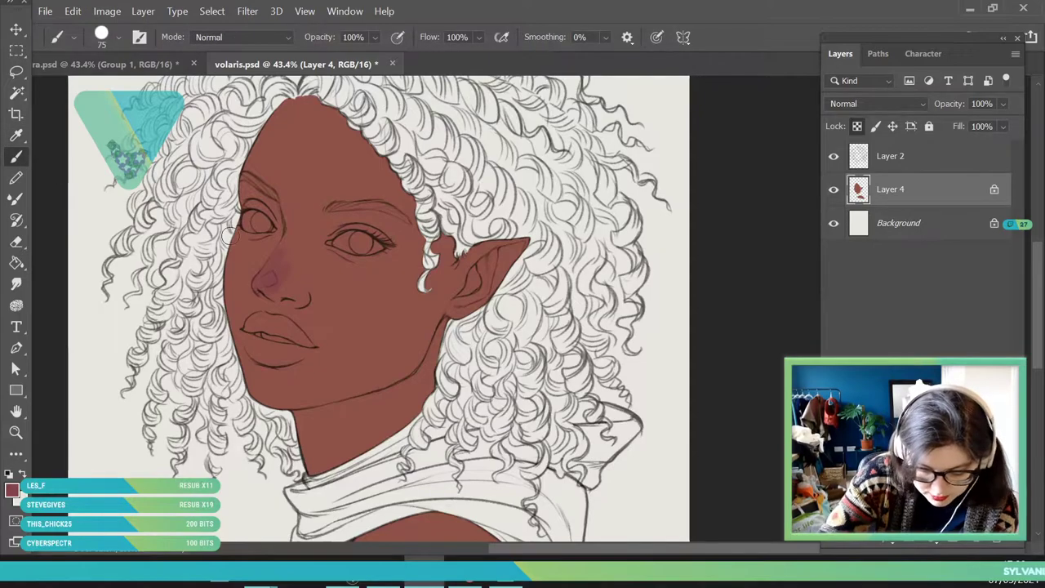
pyautogui.moveTo(260, 285); pyautogui.dragTo(282, 304)
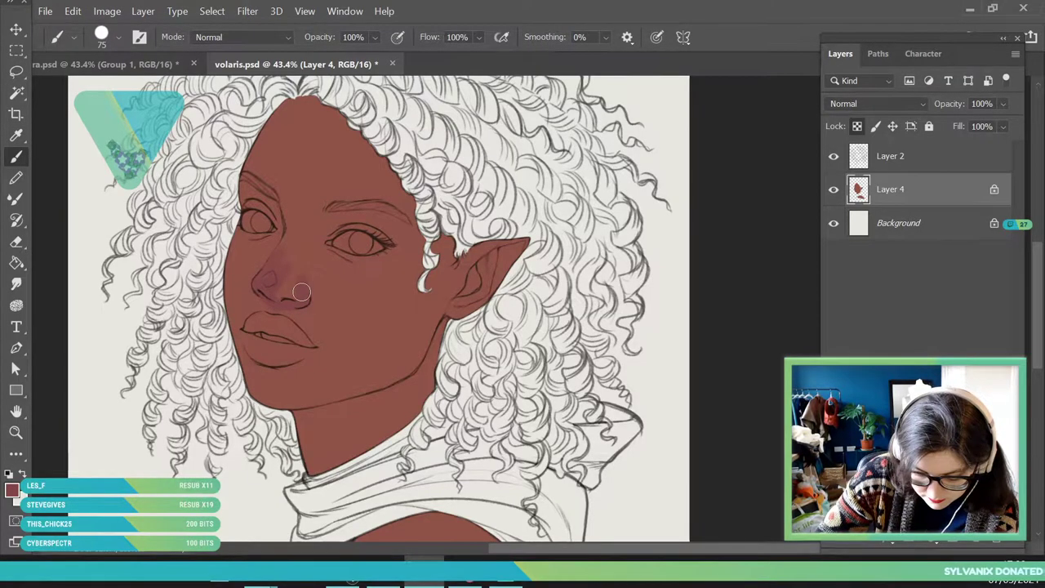
pyautogui.moveTo(297, 248); pyautogui.dragTo(295, 239)
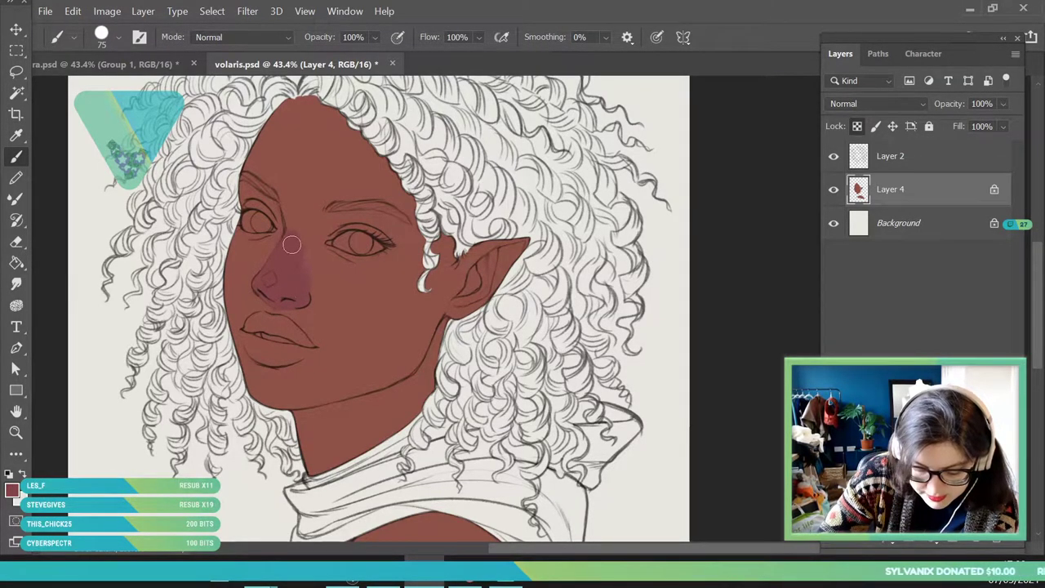
# - Extend the cooler red up the nose bridge at 177 px, and spread it across the eyes and cheeks with a 432 px brush
pyautogui.click(119, 37)
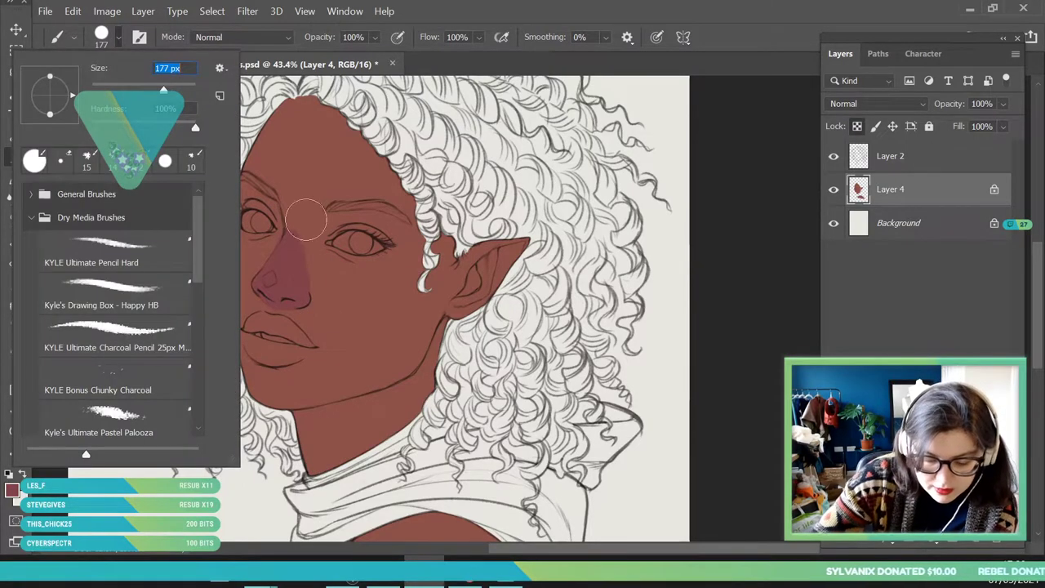
pyautogui.press('Return')
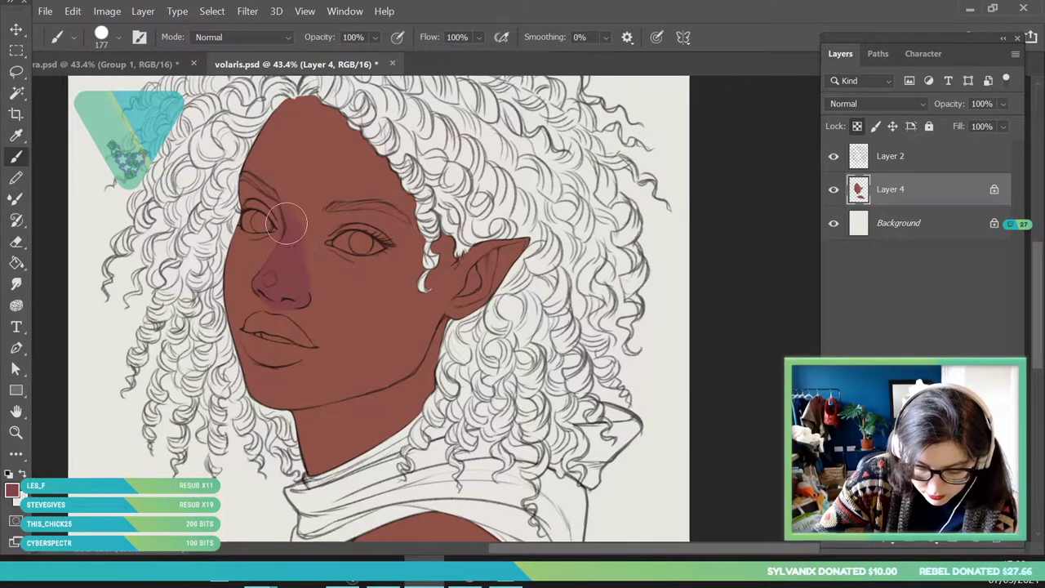
pyautogui.click(119, 37)
pyautogui.click(187, 90)
pyautogui.click(173, 89)
pyautogui.click(177, 89)
pyautogui.press('Return')
pyautogui.moveTo(295, 223)
pyautogui.mouseDown()
pyautogui.moveTo(356, 214)
pyautogui.moveTo(416, 243)
pyautogui.moveTo(327, 227)
pyautogui.moveTo(349, 251)
pyautogui.moveTo(349, 238)
pyautogui.moveTo(302, 209)
pyautogui.moveTo(439, 292)
pyautogui.moveTo(300, 222)
pyautogui.moveTo(279, 253)
pyautogui.moveTo(282, 233)
pyautogui.moveTo(266, 212)
pyautogui.moveTo(274, 224)
pyautogui.moveTo(224, 200)
pyautogui.mouseUp()
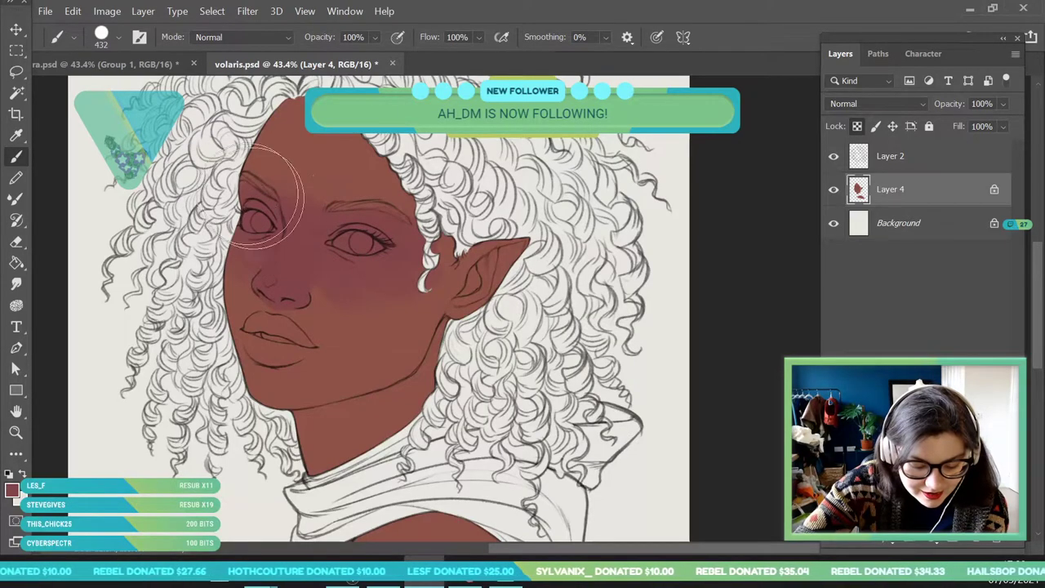
# - Sample a blended skin tone from the cheek and soften the edges of the cooler red with the 432 px brush
pyautogui.click(17, 136)
pyautogui.click(413, 295)
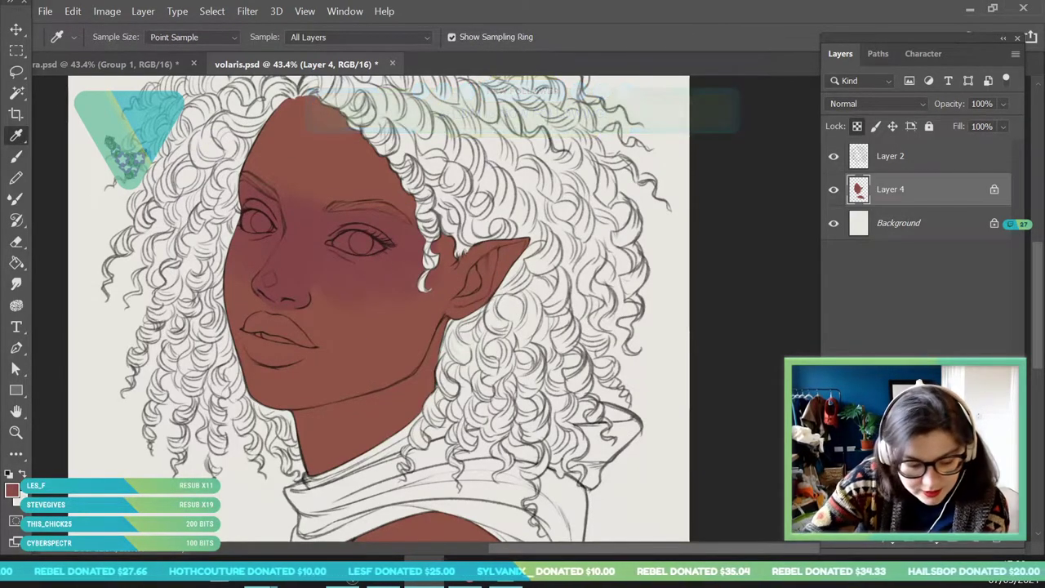
pyautogui.click(17, 156)
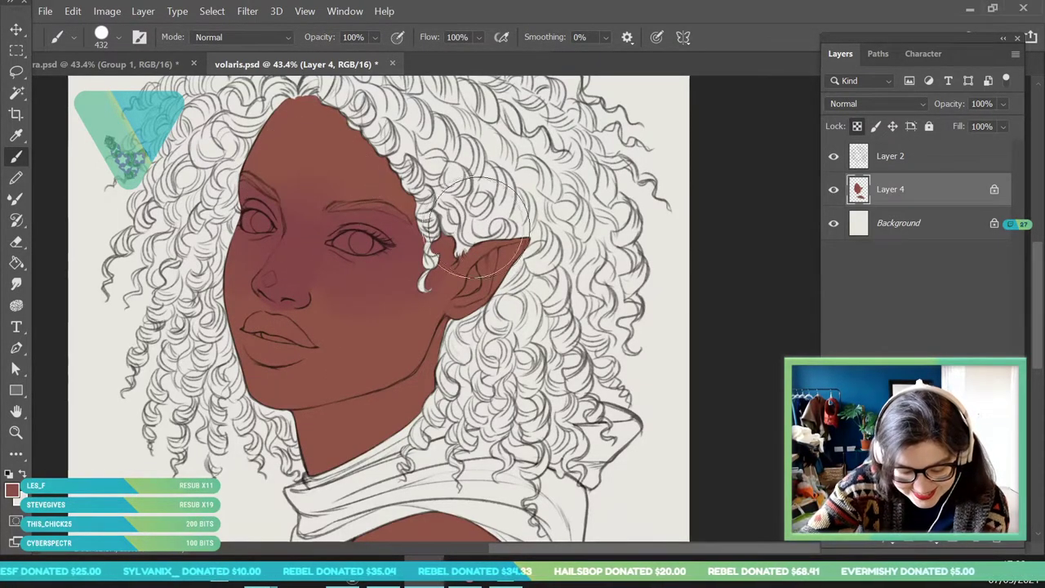
# - Sample the cooler red beside the nose and paint it over the pointed ear and the cheek
pyautogui.press('z')
pyautogui.moveTo(351, 287); pyautogui.dragTo(381, 301)
pyautogui.press('i')
pyautogui.click(318, 270)
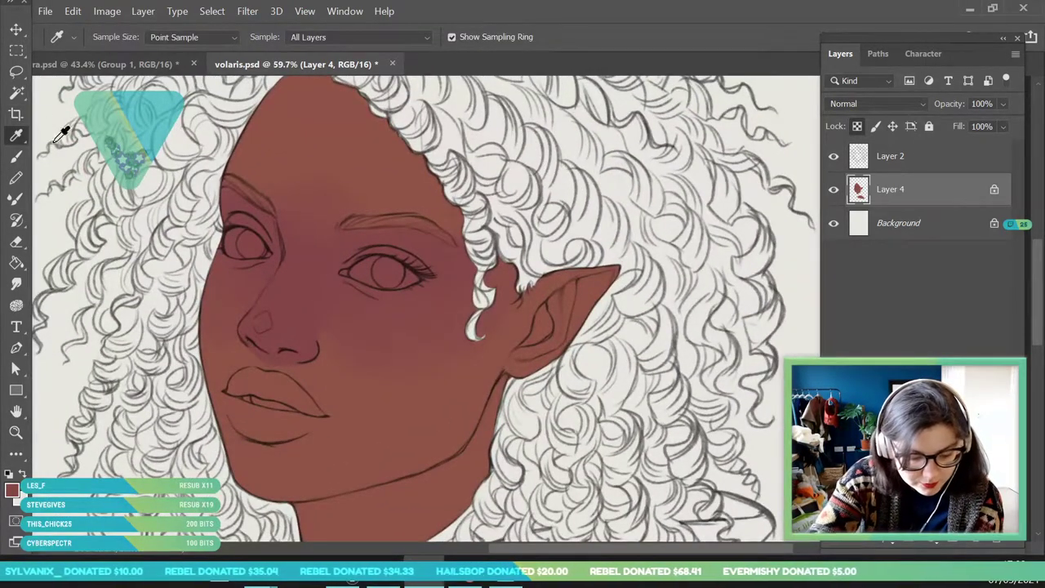
pyautogui.press('b')
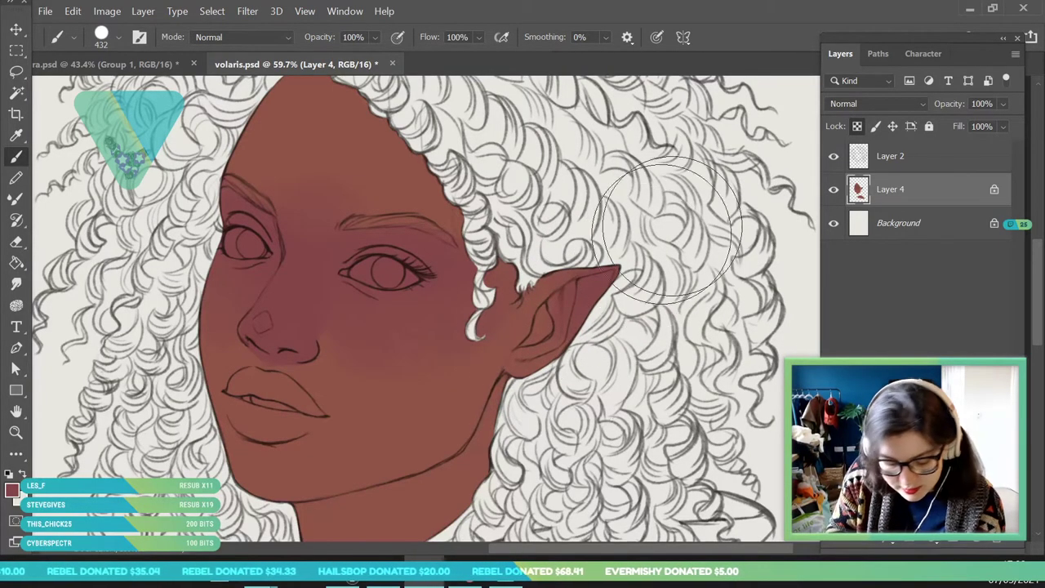
# - Paint the cooler red along the forehead's hairline with a 136 px brush
pyautogui.press('z')
pyautogui.moveTo(245, 368); pyautogui.dragTo(171, 368)
pyautogui.moveTo(363, 210); pyautogui.dragTo(397, 210)
pyautogui.press('b')
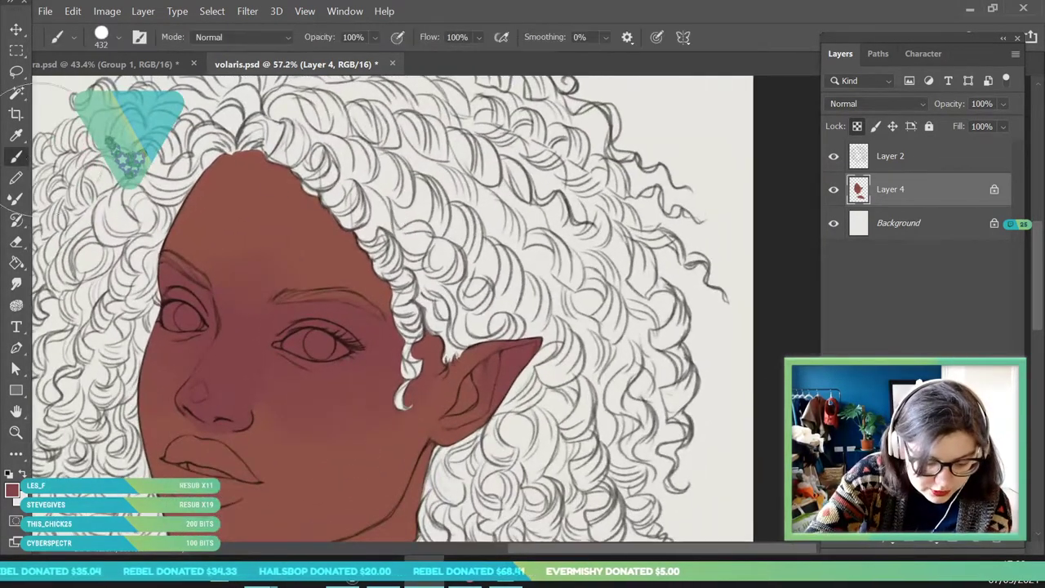
pyautogui.click(119, 38)
pyautogui.click(123, 88)
pyautogui.click(295, 129)
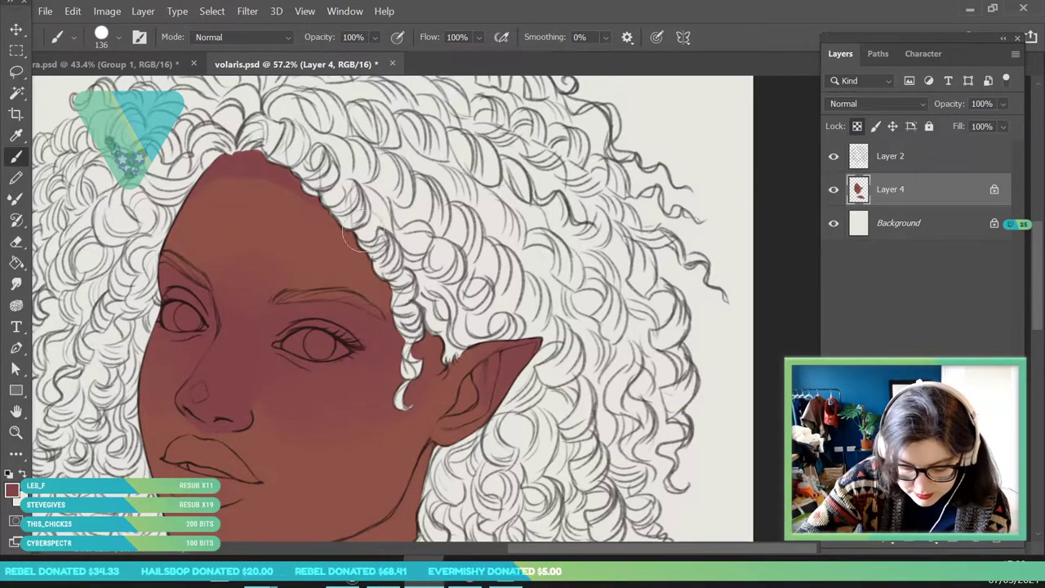
# - Sample intermediate skin tones from the forehead and blend the cooler red hairline into the brown base
pyautogui.click(16, 136)
pyautogui.moveTo(260, 291); pyautogui.dragTo(264, 294)
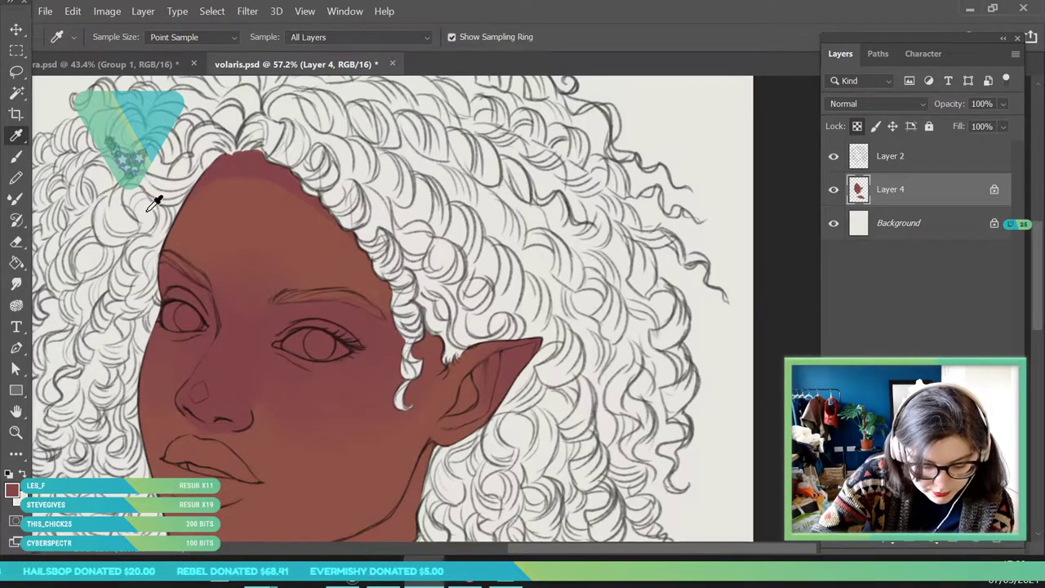
pyautogui.press('b')
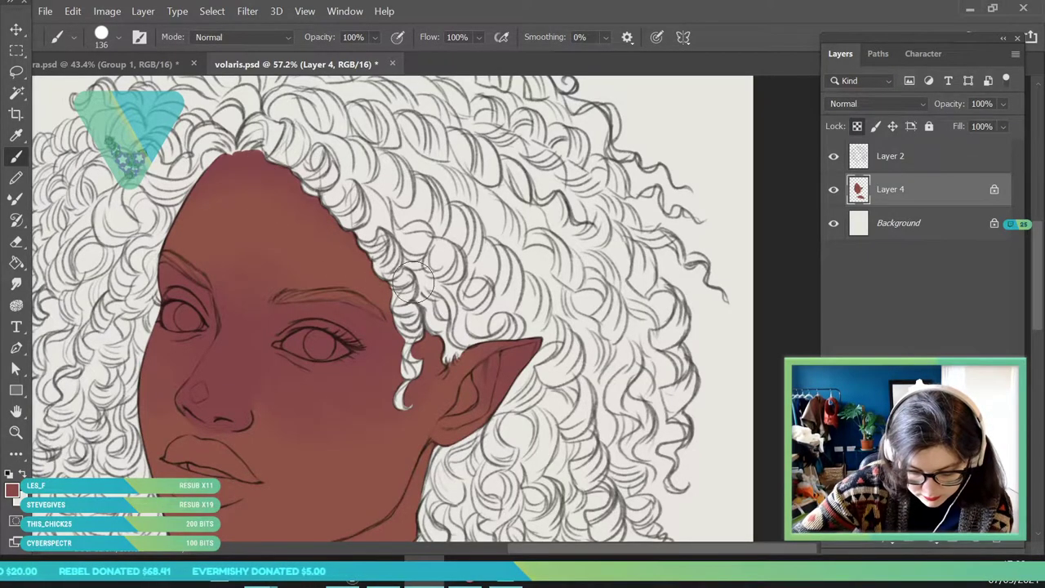
pyautogui.press('i')
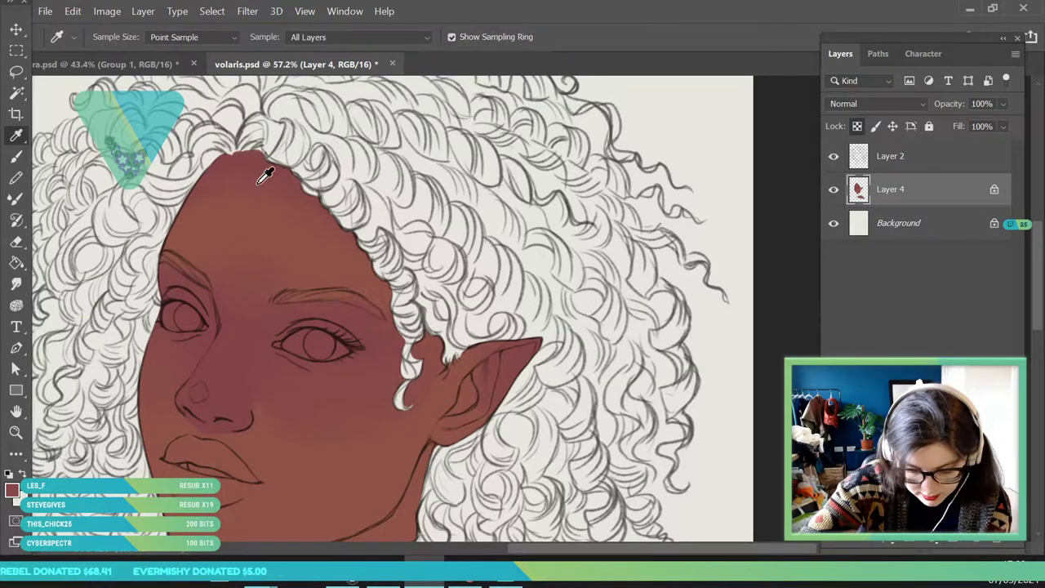
pyautogui.click(17, 160)
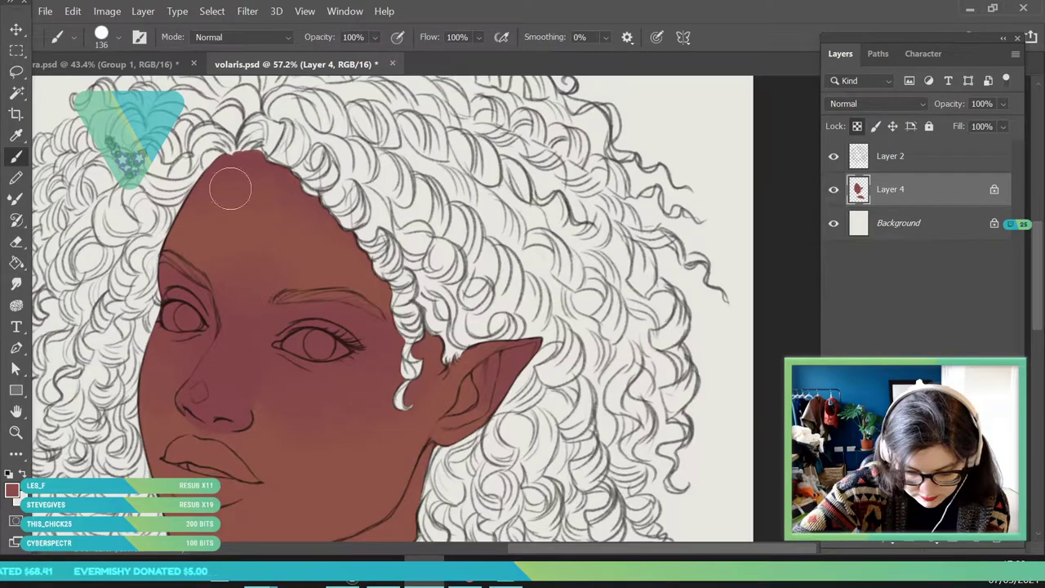
pyautogui.press('i')
pyautogui.click(333, 236)
pyautogui.press('b')
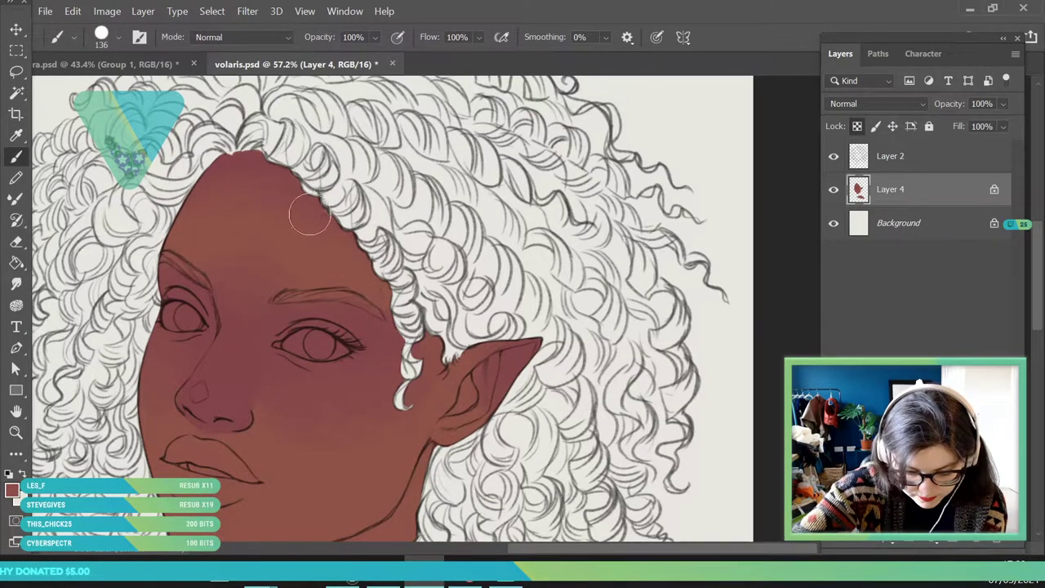
# - Examine the whole portrait from a distance to judge the skin's colour variation
pyautogui.click(16, 433)
pyautogui.moveTo(311, 240); pyautogui.dragTo(143, 255)
pyautogui.moveTo(320, 265); pyautogui.dragTo(392, 346)
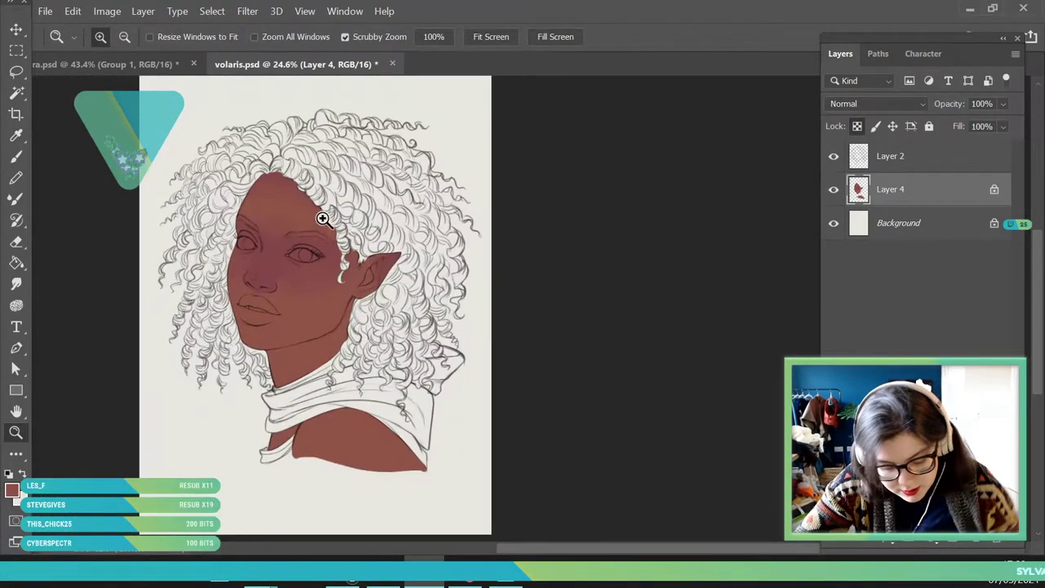
pyautogui.scroll(2, 323, 221)
pyautogui.moveTo(329, 203); pyautogui.dragTo(315, 234)
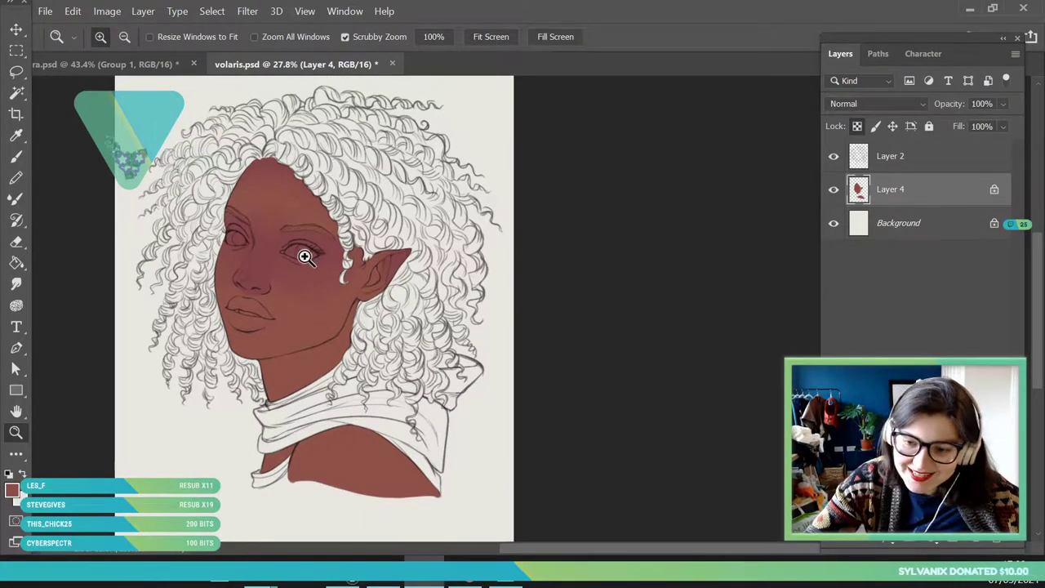
pyautogui.moveTo(277, 235); pyautogui.dragTo(289, 244)
pyautogui.moveTo(402, 183); pyautogui.dragTo(382, 213)
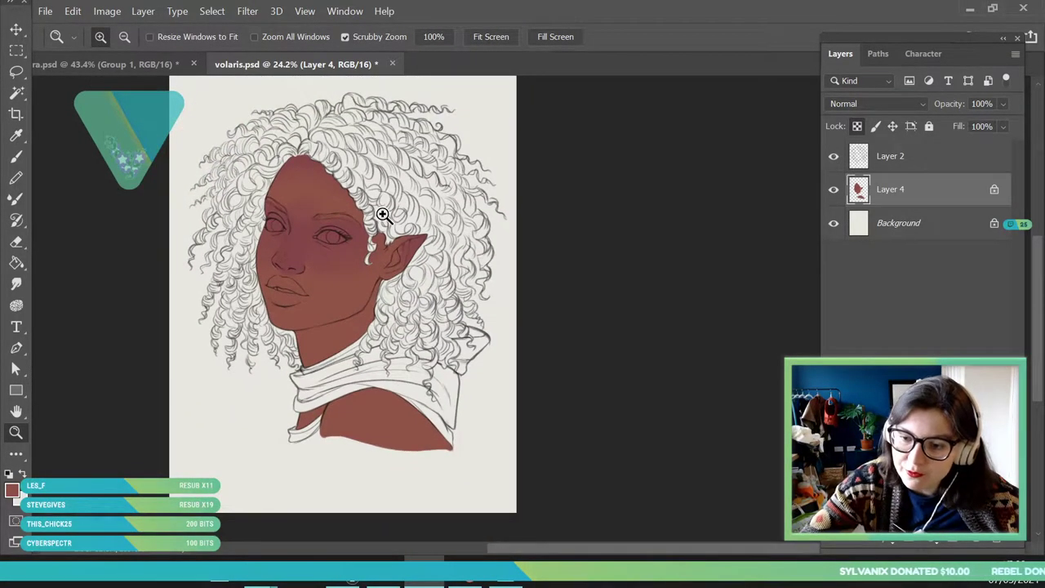
pyautogui.scroll(1, 354, 200)
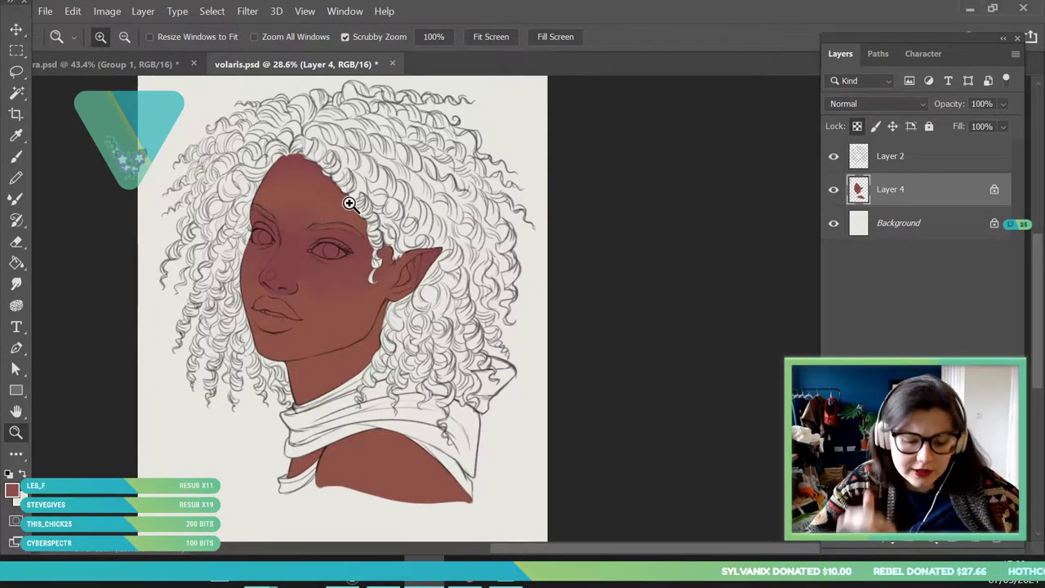
# - Sample the cooler red and blend it over the cheek beneath the eye with a 202 px brush
pyautogui.scroll(3, 345, 234)
pyautogui.scroll(2, 348, 345)
pyautogui.click(18, 136)
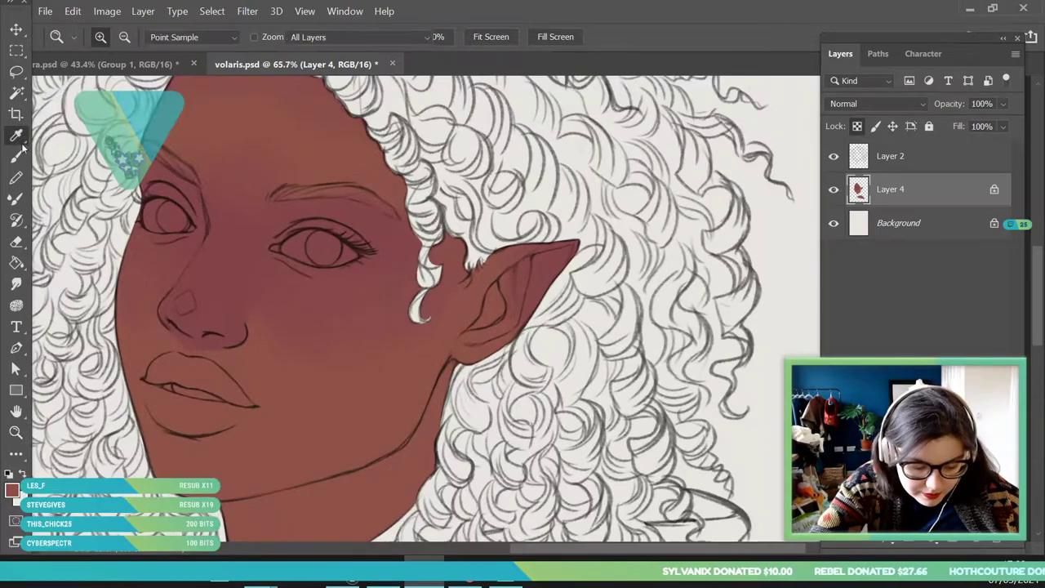
pyautogui.press('b')
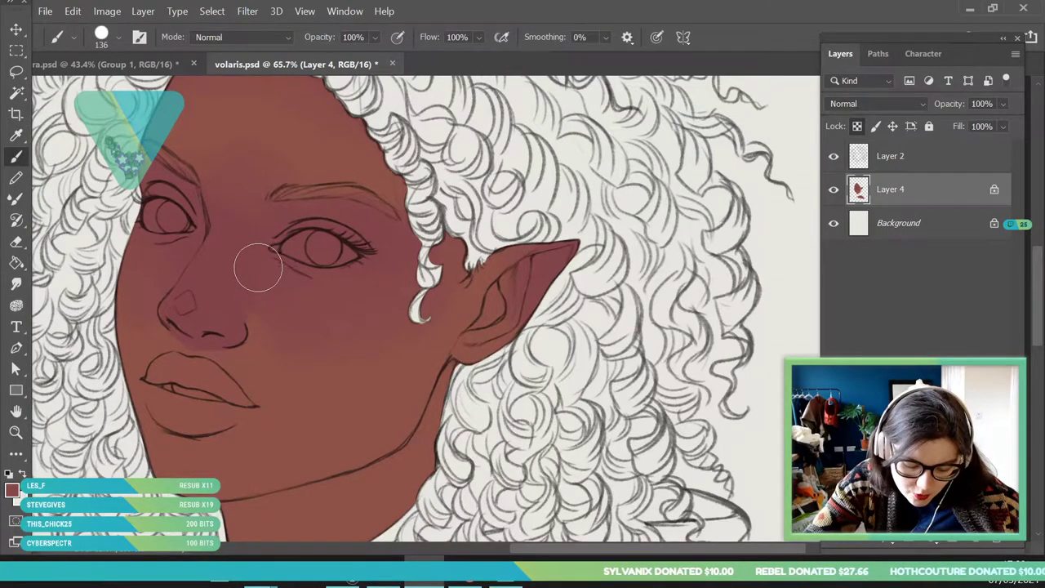
pyautogui.rightClick(221, 174)
pyautogui.click(294, 291)
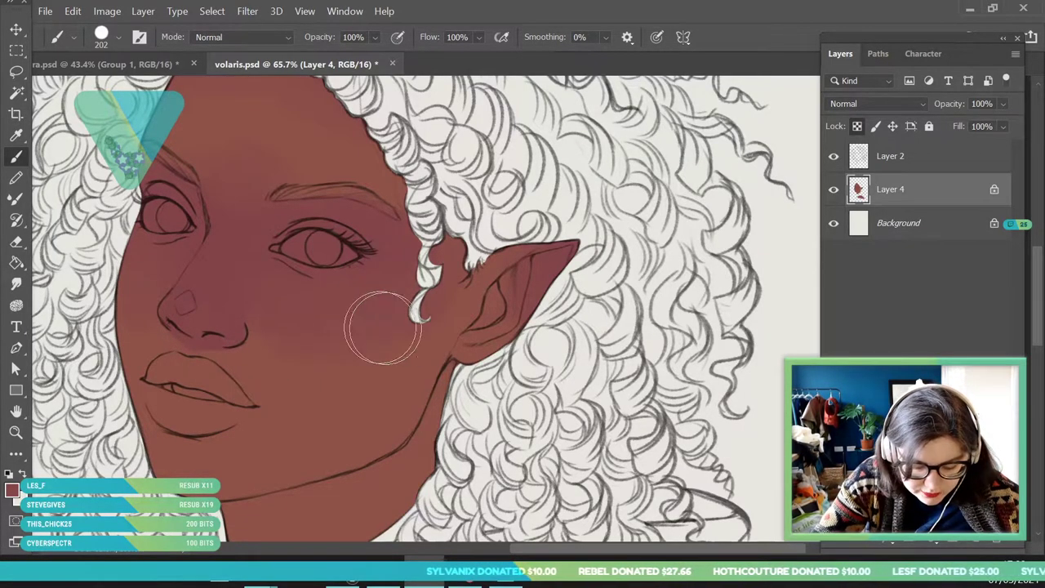
# - Sample the cooler red between the eyebrows and blend it into the brow area and lower forehead
pyautogui.press('z')
pyautogui.moveTo(276, 279); pyautogui.dragTo(236, 392)
pyautogui.moveTo(267, 219); pyautogui.dragTo(314, 196)
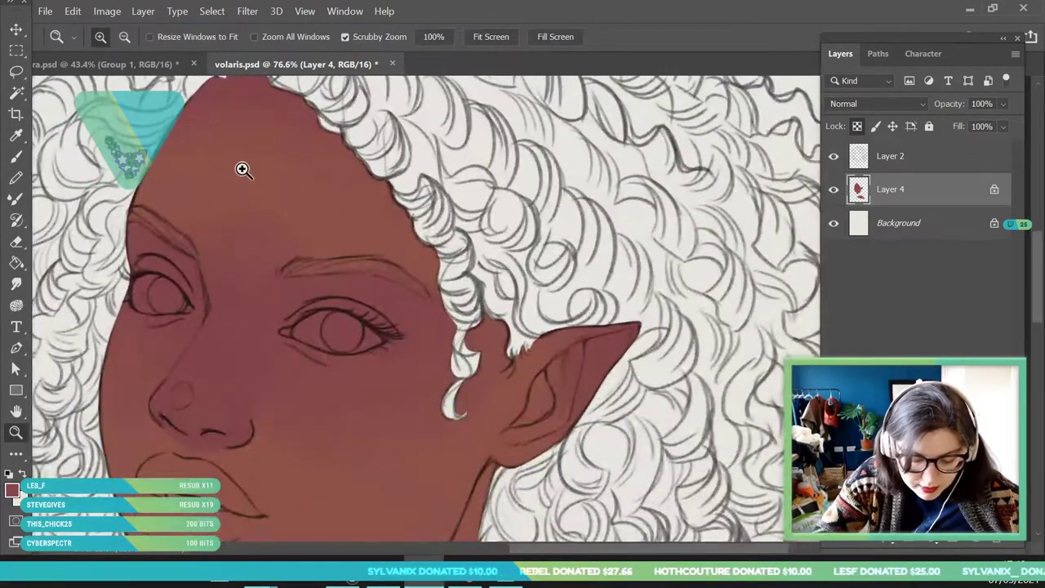
pyautogui.click(16, 136)
pyautogui.click(210, 270)
pyautogui.press('b')
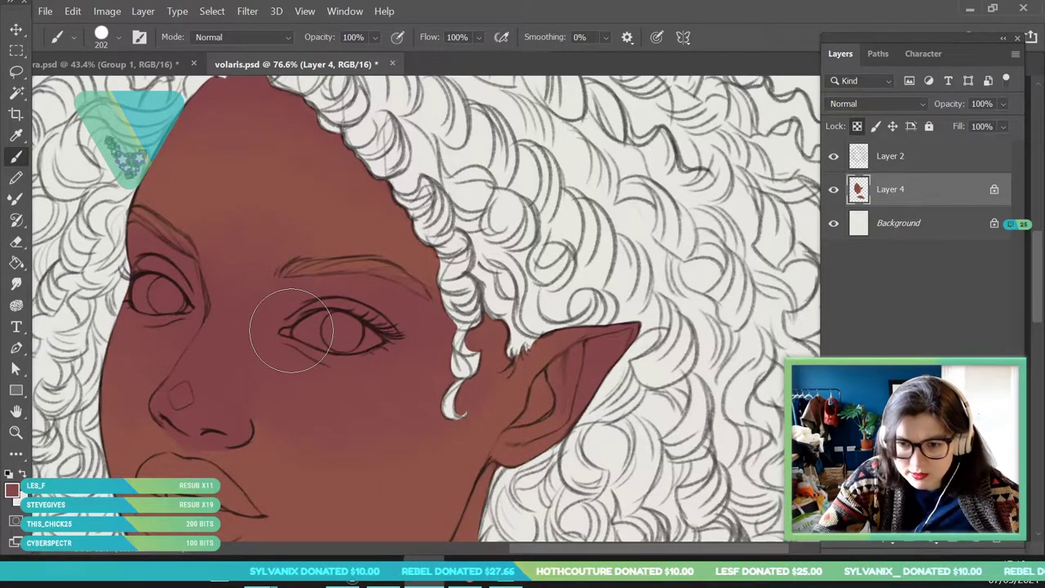
# - Sample a browner skin tone from the forehead and soften the colour transition above the eyebrows
pyautogui.press('z')
pyautogui.scroll(-3, 310, 263)
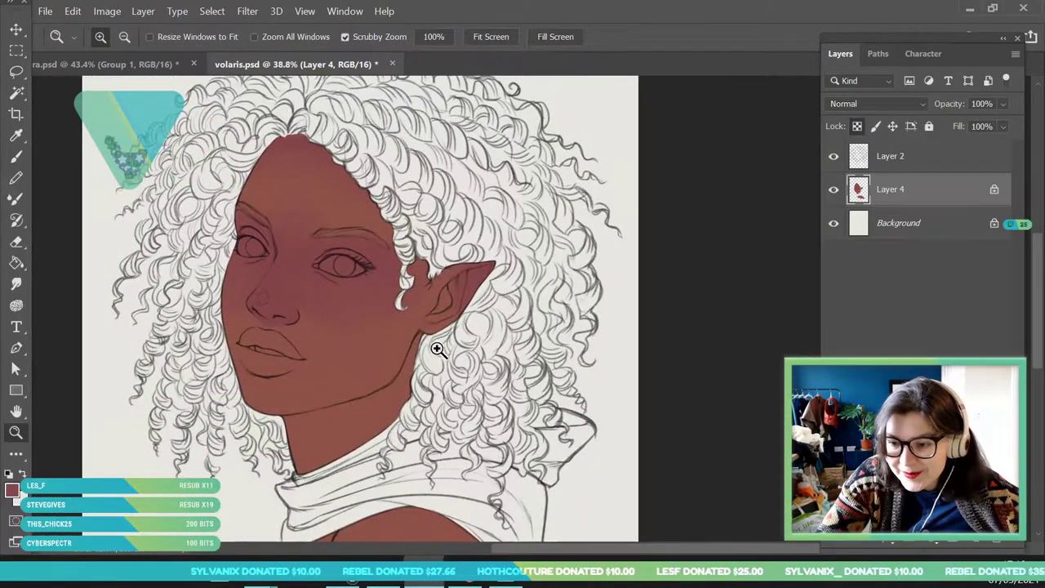
pyautogui.scroll(4, 433, 347)
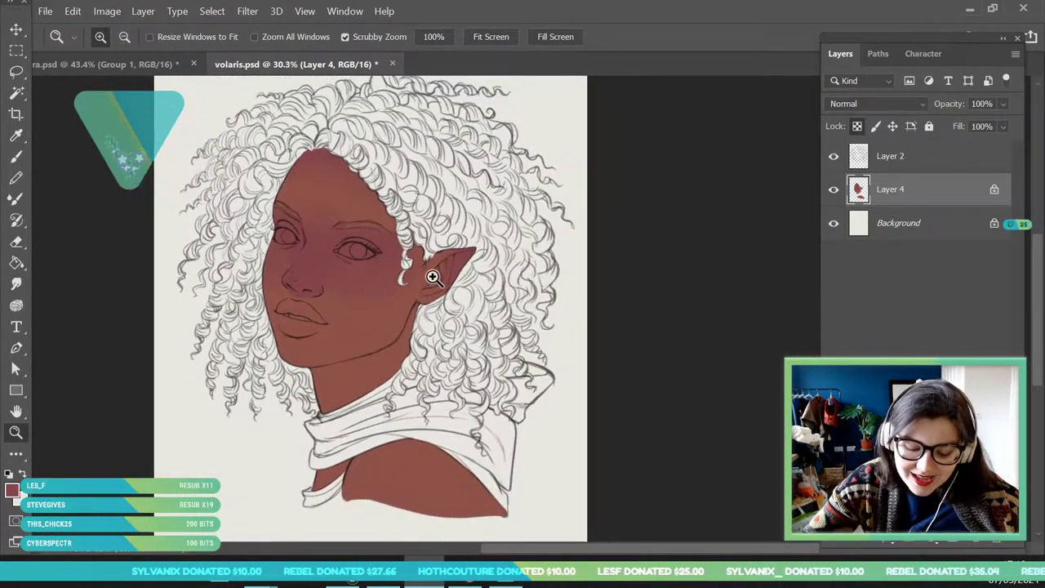
pyautogui.press('i')
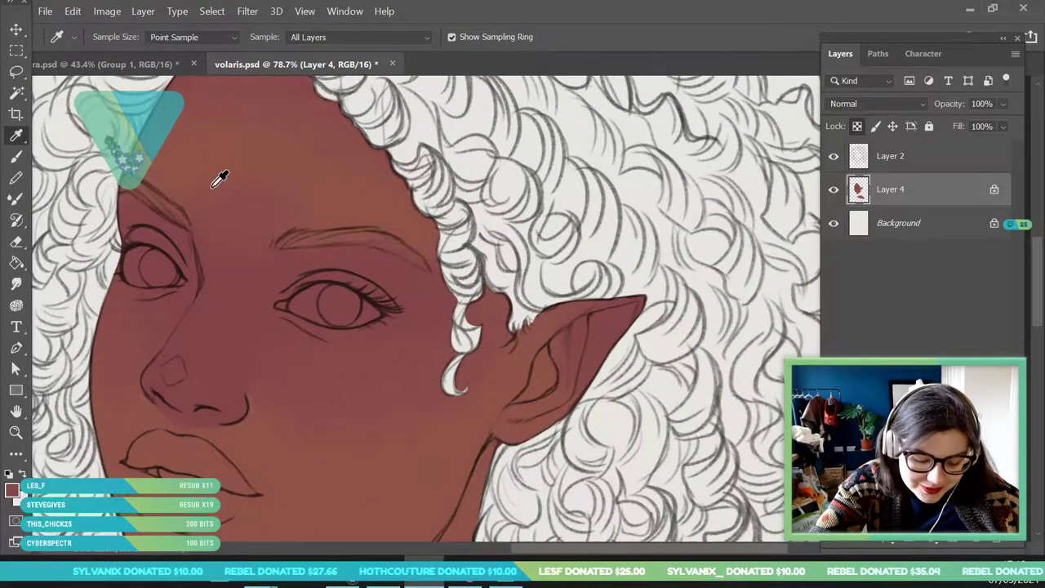
pyautogui.press('b')
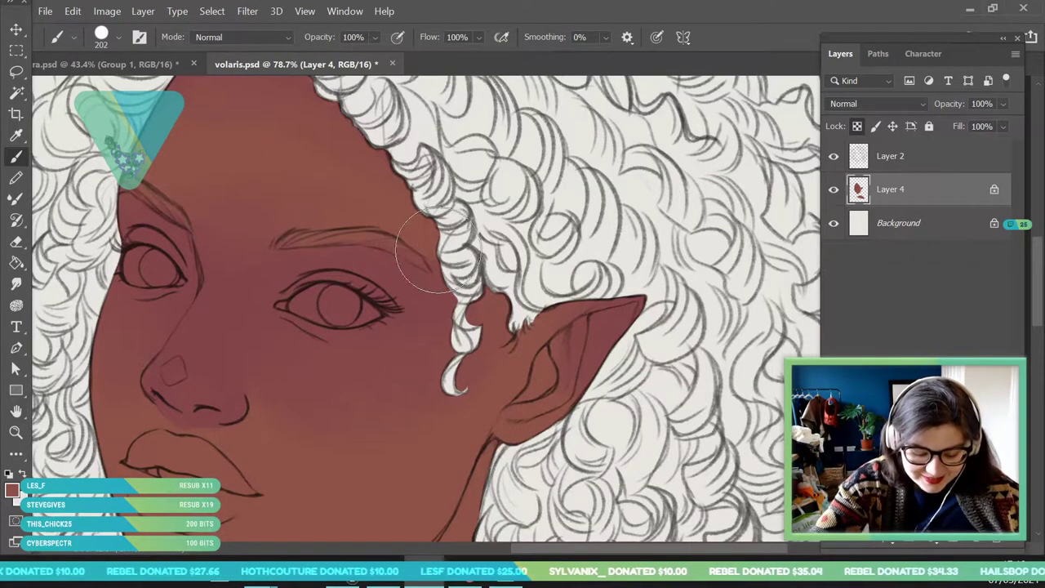
# - Examine the face close up and the whole portrait from a distance to judge the skin's colour blending
pyautogui.click(17, 434)
pyautogui.moveTo(221, 282)
pyautogui.mouseDown()
pyautogui.moveTo(193, 359)
pyautogui.moveTo(224, 422)
pyautogui.mouseUp()
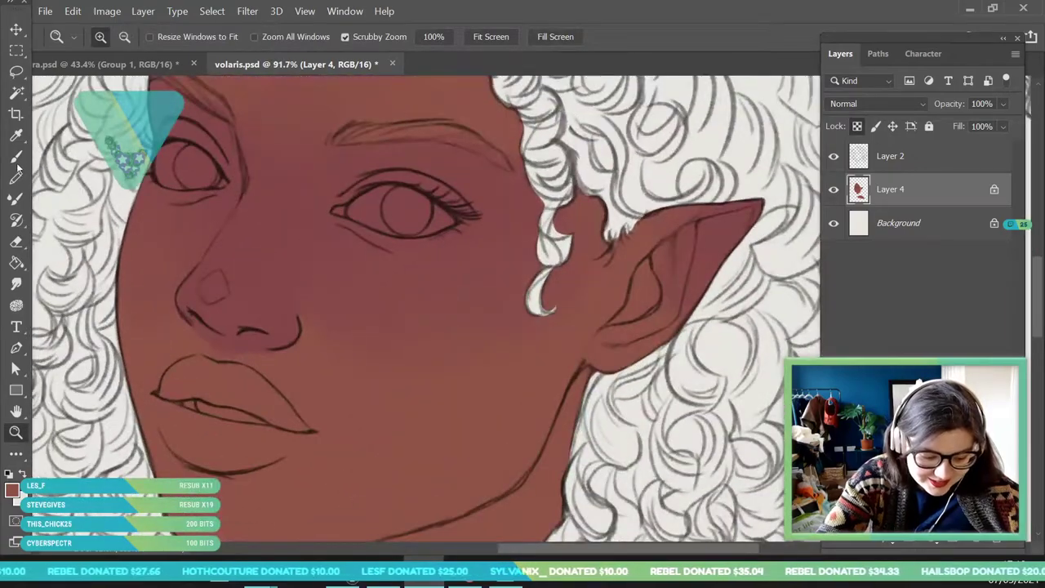
pyautogui.click(16, 157)
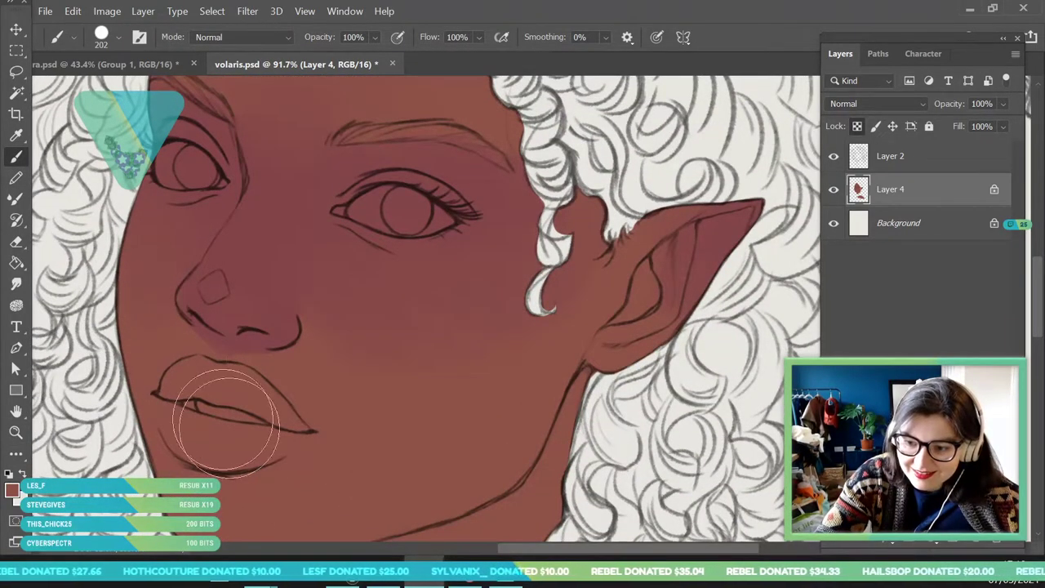
pyautogui.click(16, 433)
pyautogui.moveTo(247, 360); pyautogui.dragTo(197, 467)
pyautogui.moveTo(391, 434); pyautogui.dragTo(395, 437)
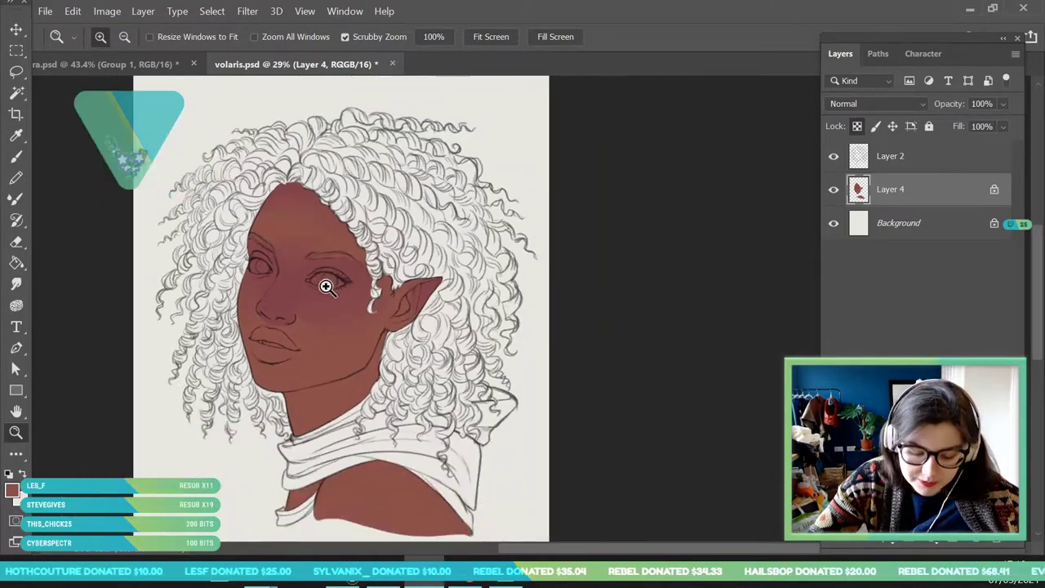
pyautogui.moveTo(384, 418); pyautogui.dragTo(405, 392)
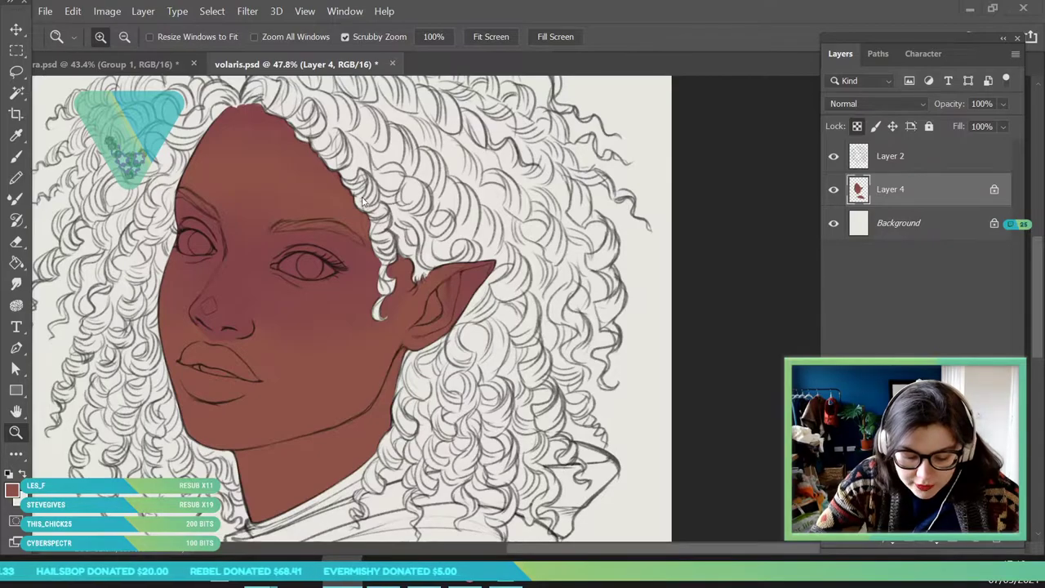
pyautogui.click(381, 182)
pyautogui.moveTo(381, 182); pyautogui.dragTo(401, 215)
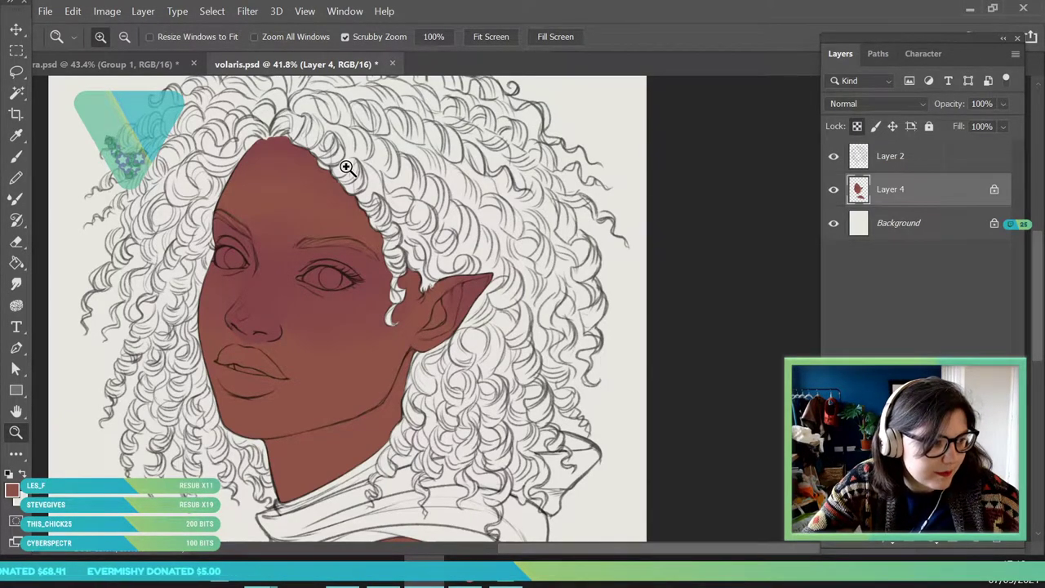
pyautogui.moveTo(285, 271); pyautogui.dragTo(327, 320)
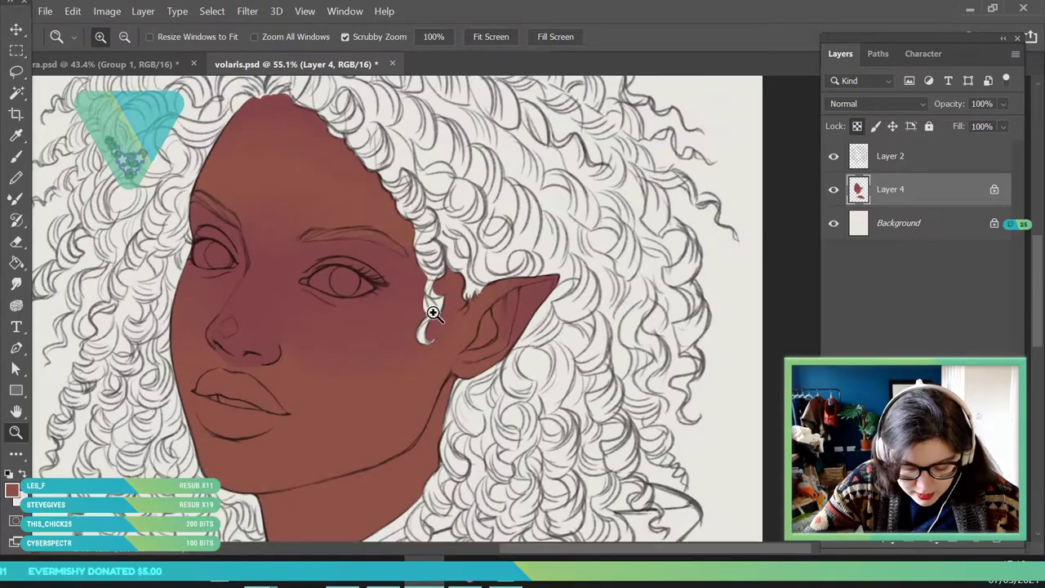
pyautogui.moveTo(248, 129); pyautogui.dragTo(207, 81)
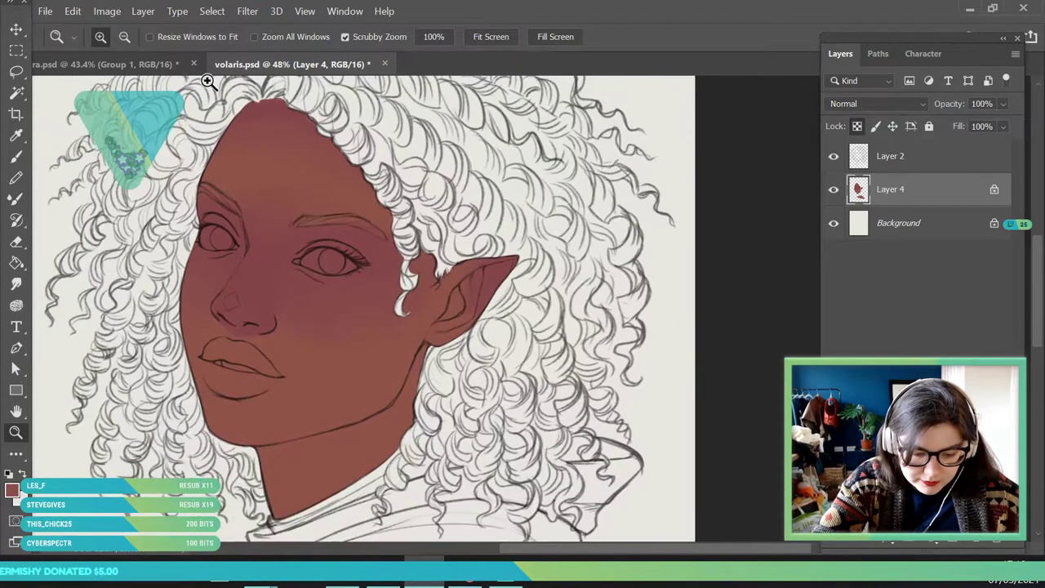
# - Apply a Color Balance adjustment to the skin layer's midtones with levels -7, -1 and +7
pyautogui.click(117, 13)
pyautogui.moveTo(138, 53)
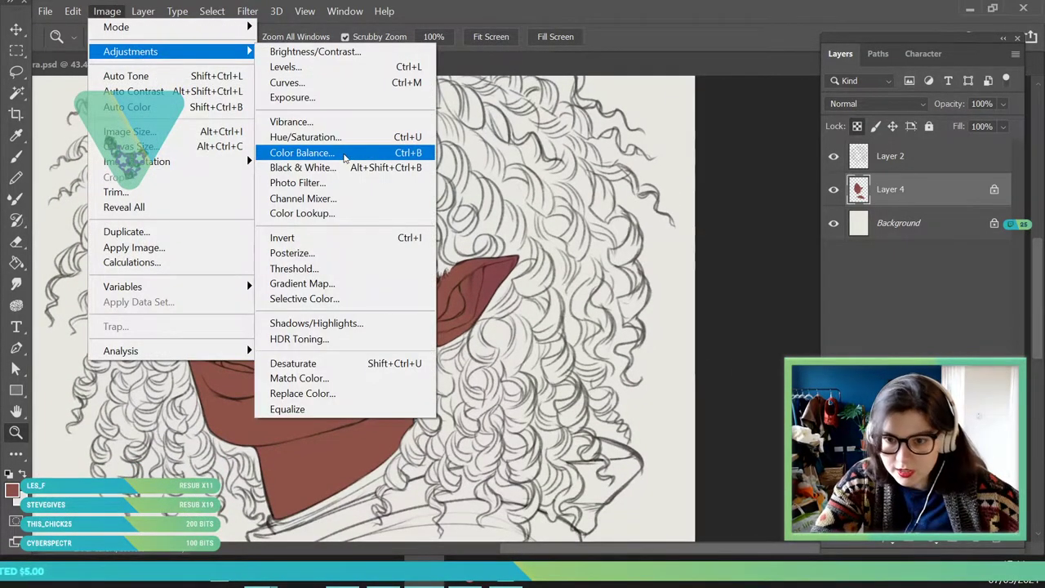
pyautogui.click(346, 155)
pyautogui.moveTo(699, 157); pyautogui.dragTo(663, 98)
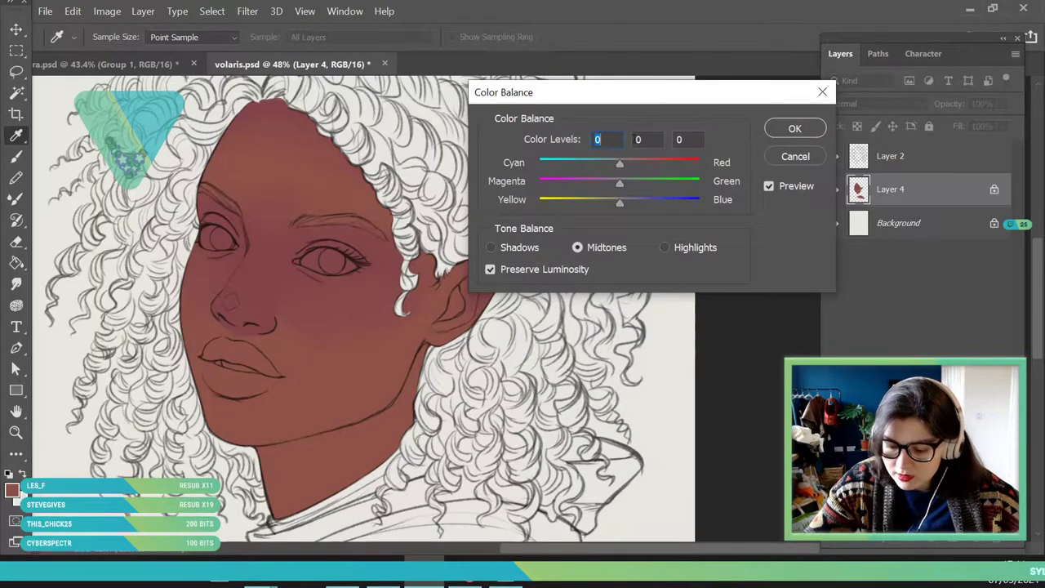
pyautogui.moveTo(619, 202)
pyautogui.mouseDown()
pyautogui.moveTo(634, 201)
pyautogui.moveTo(618, 204)
pyautogui.mouseUp()
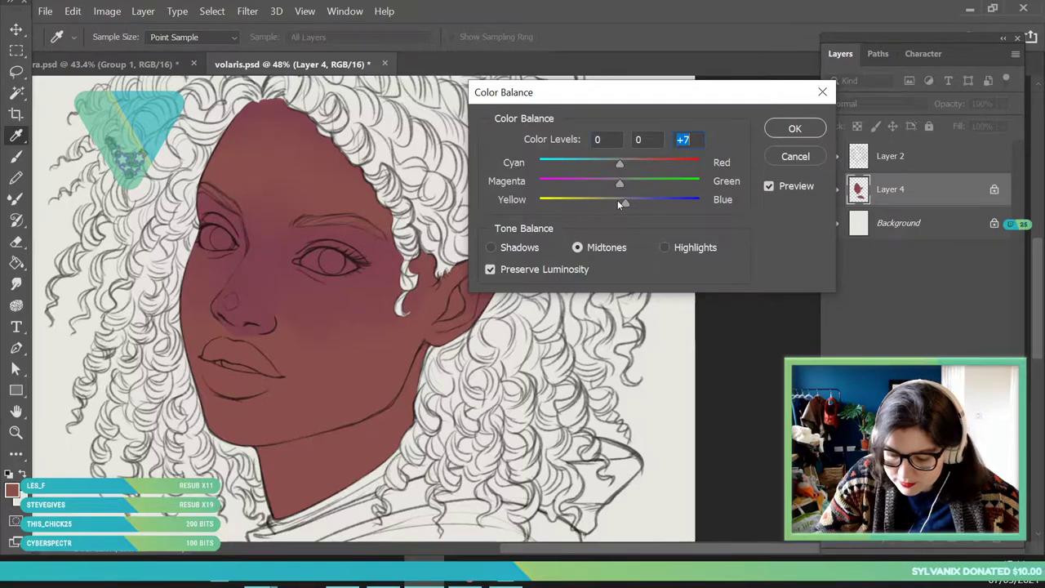
pyautogui.moveTo(619, 163); pyautogui.dragTo(619, 185)
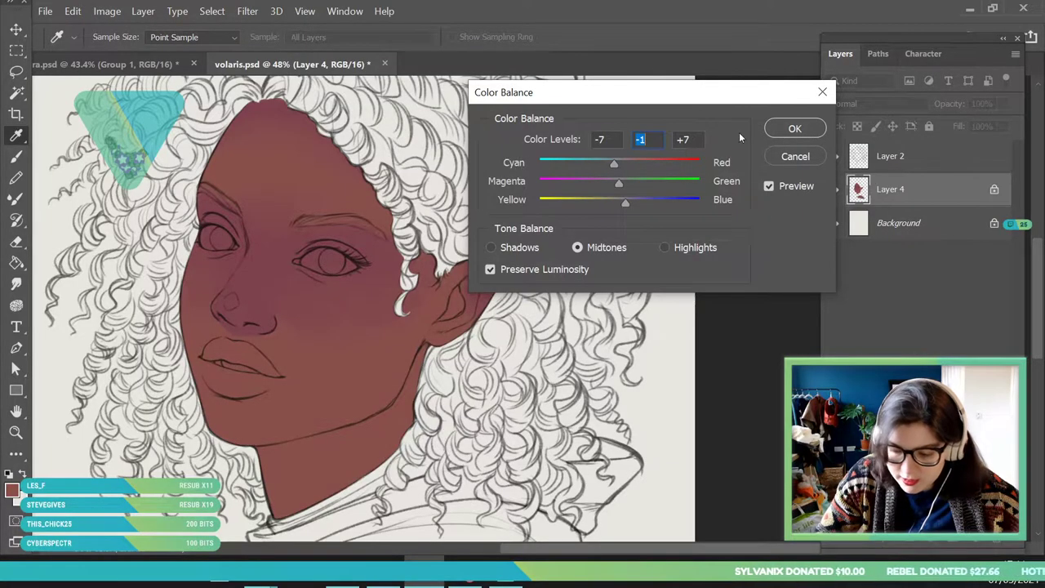
pyautogui.click(795, 128)
# - Sample a skin tone from the middle of the cheek and blend the colour transition there with the 202 px brush
pyautogui.press('z')
pyautogui.moveTo(307, 258); pyautogui.dragTo(269, 422)
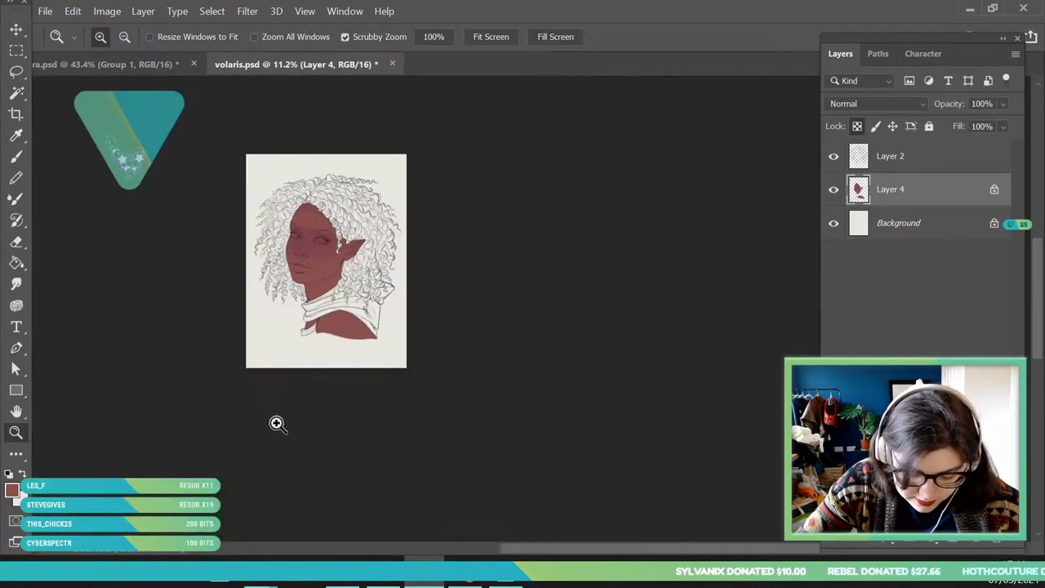
pyautogui.moveTo(326, 253); pyautogui.dragTo(350, 338)
pyautogui.press('i')
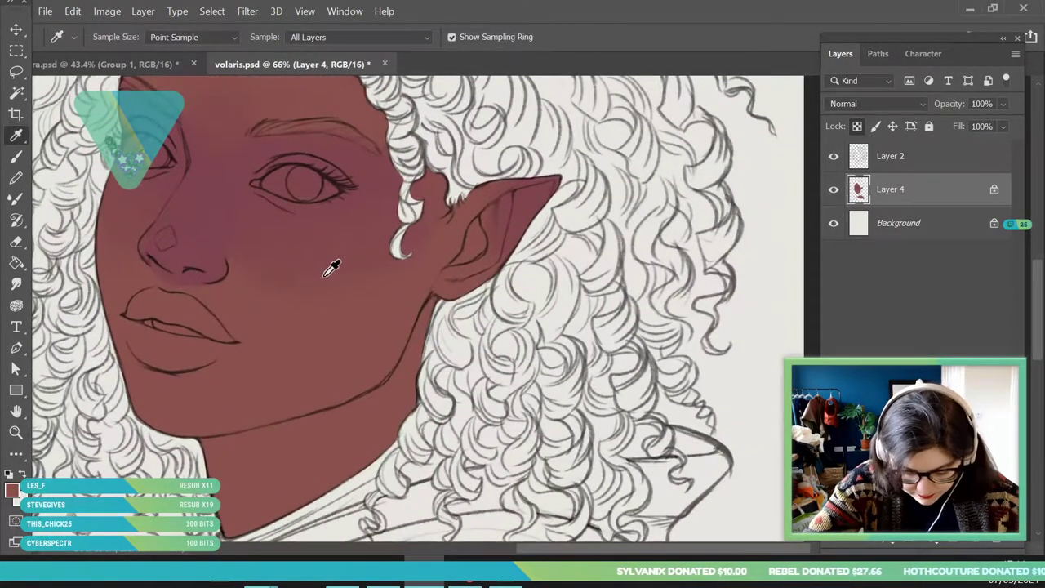
pyautogui.click(325, 280)
pyautogui.press('b')
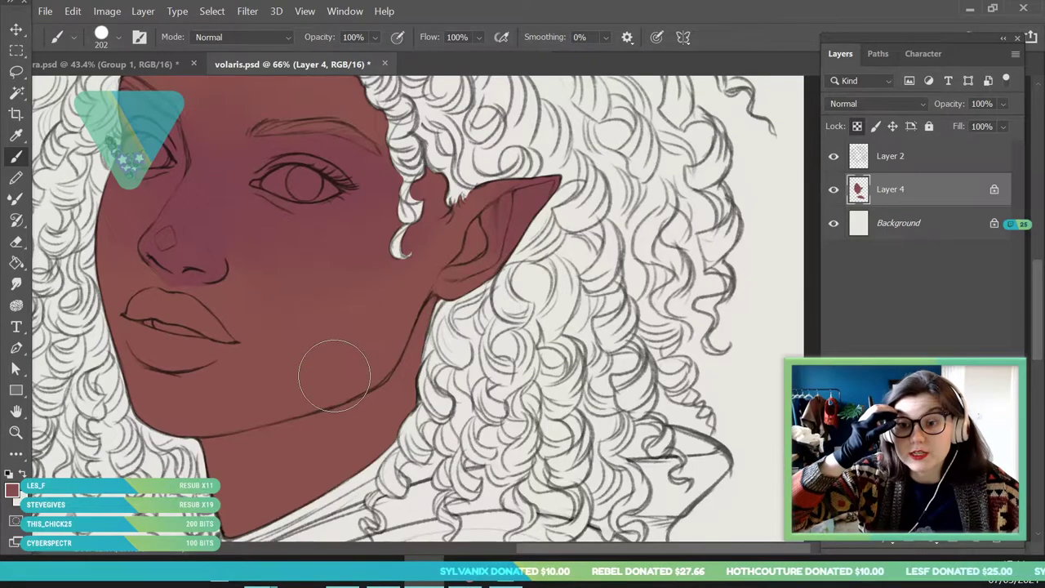
# - Sample the cool red beside the nose and darken it to a purplish red of hue 340, saturation 48%, brightness 40%
pyautogui.click(16, 432)
pyautogui.moveTo(356, 301)
pyautogui.mouseDown()
pyautogui.moveTo(338, 252)
pyautogui.moveTo(371, 310)
pyautogui.mouseUp()
pyautogui.moveTo(299, 306); pyautogui.dragTo(341, 387)
pyautogui.moveTo(276, 188); pyautogui.dragTo(248, 219)
pyautogui.moveTo(349, 267); pyautogui.dragTo(370, 316)
pyautogui.click(16, 136)
pyautogui.click(277, 274)
pyautogui.click(13, 488)
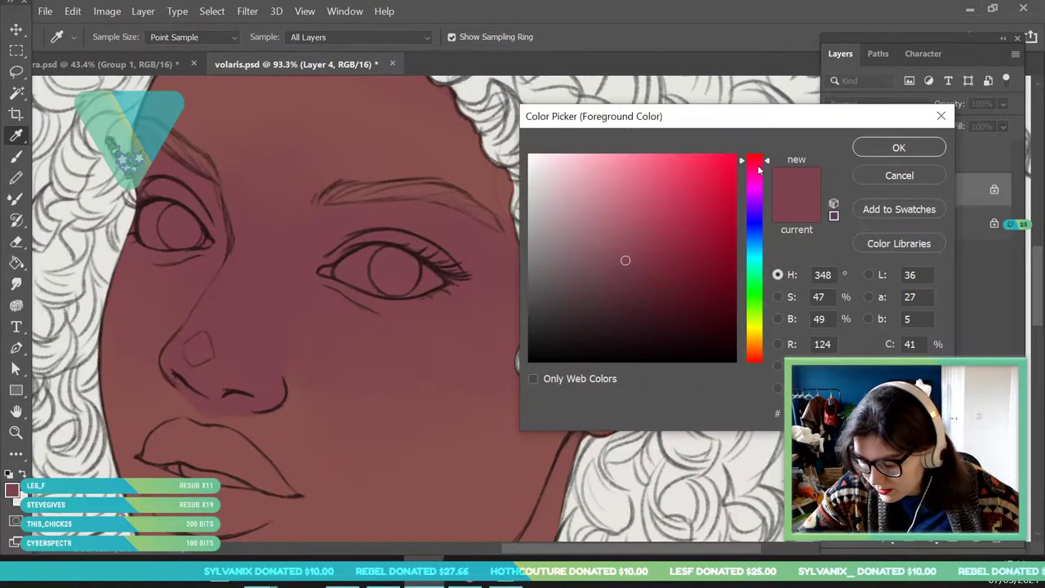
pyautogui.moveTo(626, 261); pyautogui.dragTo(627, 280)
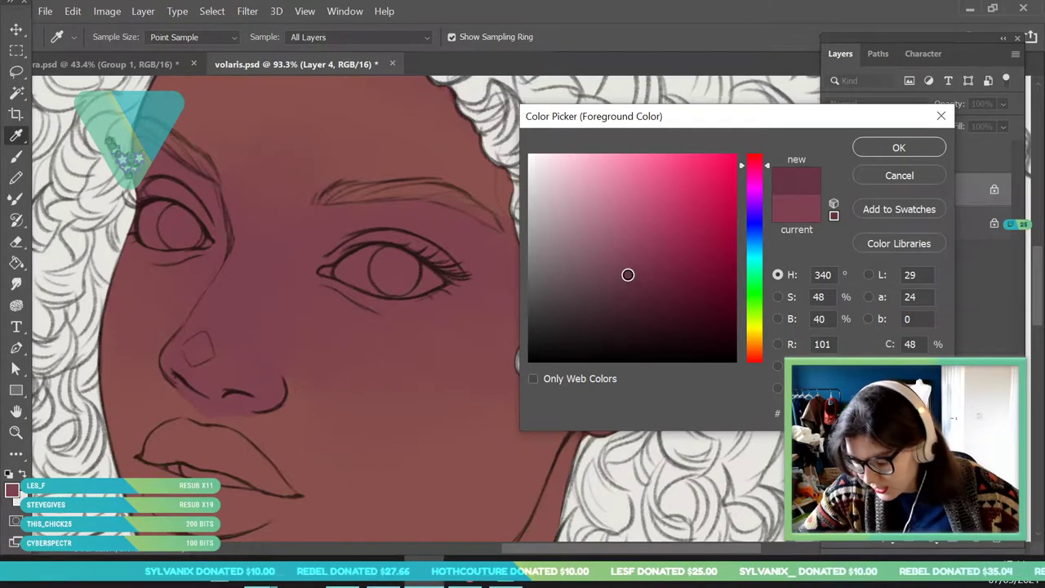
pyautogui.click(895, 149)
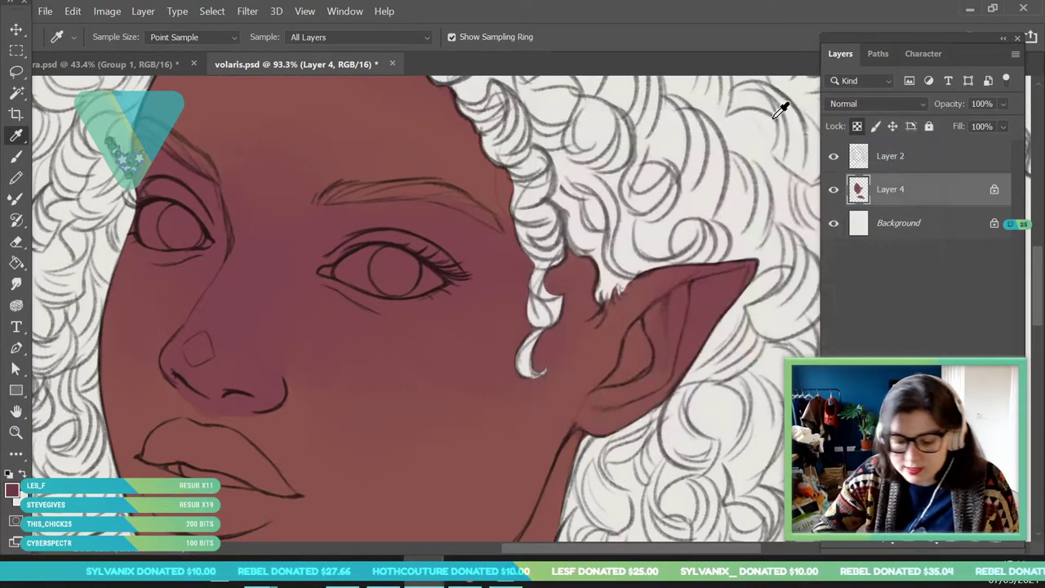
# - Shade the inner corner and inner upper lid of the nearer eye with the dark purplish red and a 130 px brush
pyautogui.press('b')
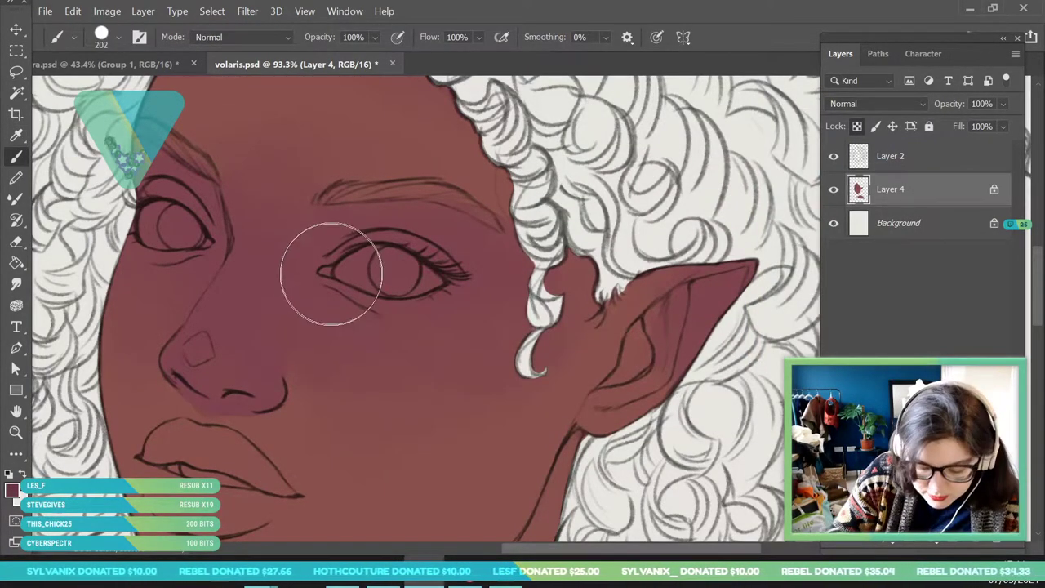
pyautogui.click(118, 38)
pyautogui.moveTo(156, 92); pyautogui.dragTo(152, 92)
pyautogui.moveTo(371, 271)
pyautogui.mouseDown()
pyautogui.moveTo(327, 275)
pyautogui.moveTo(357, 234)
pyautogui.moveTo(306, 265)
pyautogui.moveTo(373, 233)
pyautogui.moveTo(310, 250)
pyautogui.moveTo(380, 234)
pyautogui.moveTo(305, 252)
pyautogui.moveTo(381, 234)
pyautogui.moveTo(310, 226)
pyautogui.moveTo(361, 233)
pyautogui.moveTo(384, 253)
pyautogui.mouseUp()
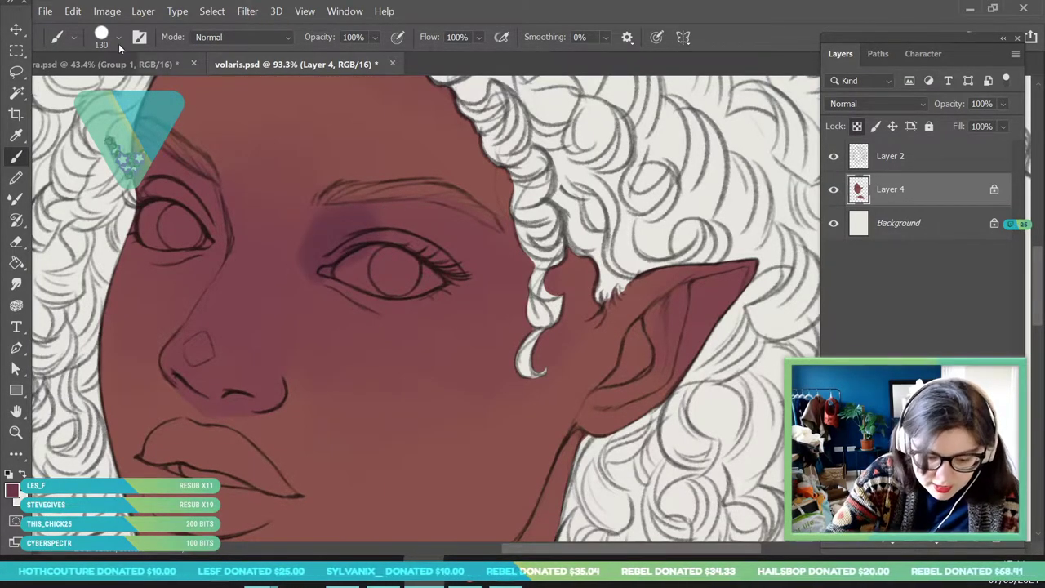
# - Shade the socket around the farther eye, from inner corner to lids, with a 75 px brush
pyautogui.click(118, 38)
pyautogui.click(130, 91)
pyautogui.click(399, 256)
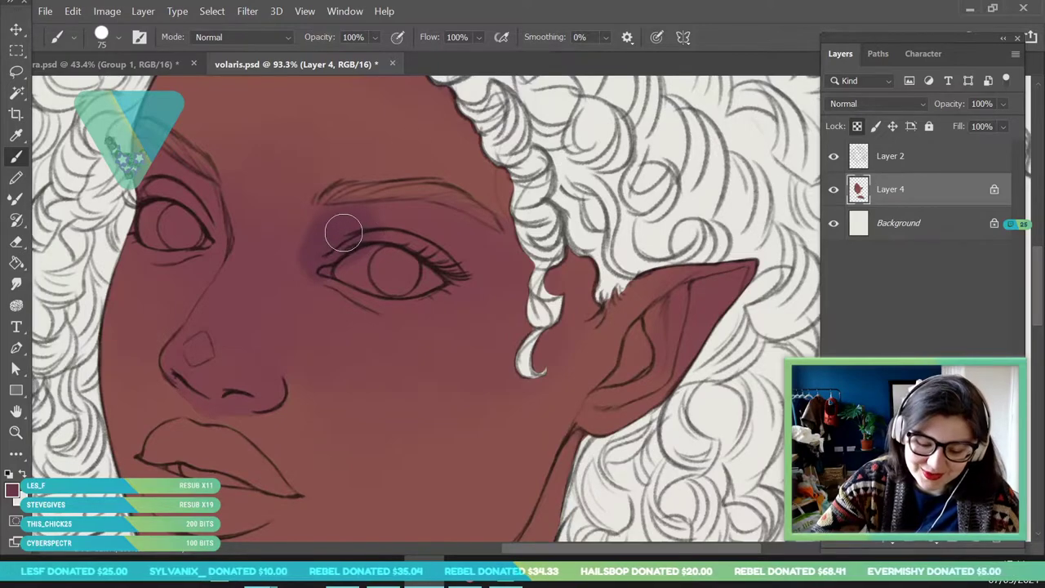
pyautogui.moveTo(217, 249)
pyautogui.mouseDown()
pyautogui.moveTo(211, 193)
pyautogui.moveTo(172, 149)
pyautogui.moveTo(218, 237)
pyautogui.mouseUp()
pyautogui.moveTo(153, 203)
pyautogui.mouseDown()
pyautogui.moveTo(199, 228)
pyautogui.moveTo(191, 201)
pyautogui.moveTo(144, 198)
pyautogui.moveTo(154, 215)
pyautogui.moveTo(215, 214)
pyautogui.mouseUp()
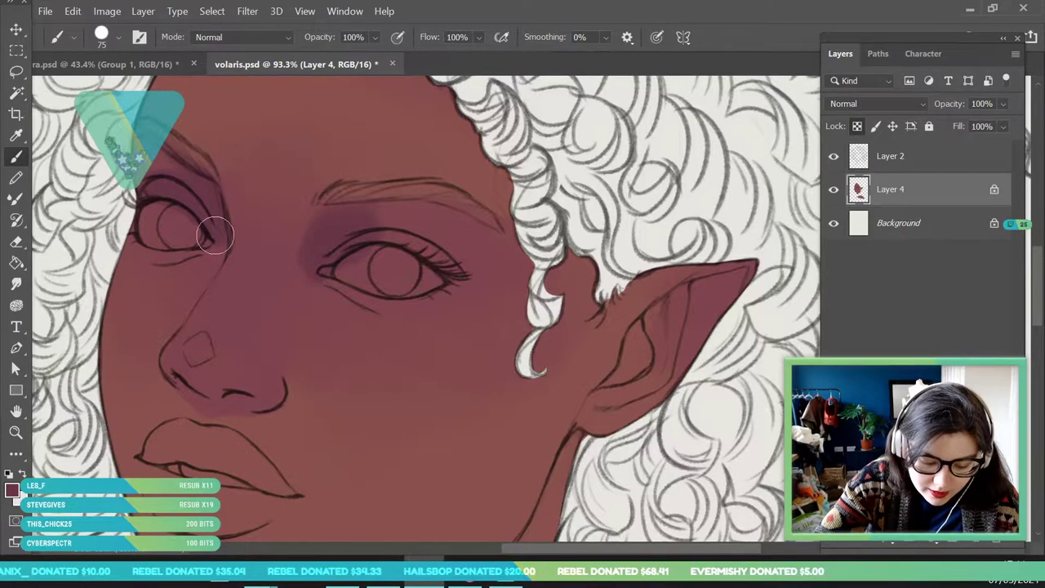
pyautogui.moveTo(147, 248)
pyautogui.mouseDown()
pyautogui.moveTo(146, 221)
pyautogui.moveTo(166, 251)
pyautogui.moveTo(202, 241)
pyautogui.moveTo(159, 229)
pyautogui.moveTo(181, 180)
pyautogui.mouseUp()
# - Shade beneath the nearer eye's lower lid with a 42 px brush and soften its upper lid with a 72 px brush
pyautogui.click(100, 35)
pyautogui.click(119, 87)
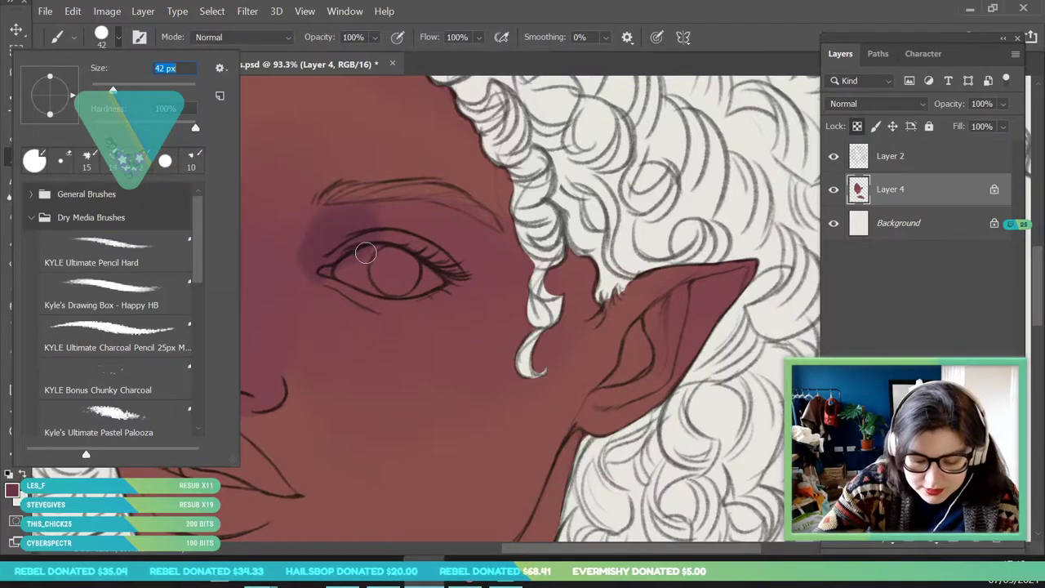
pyautogui.click(368, 254)
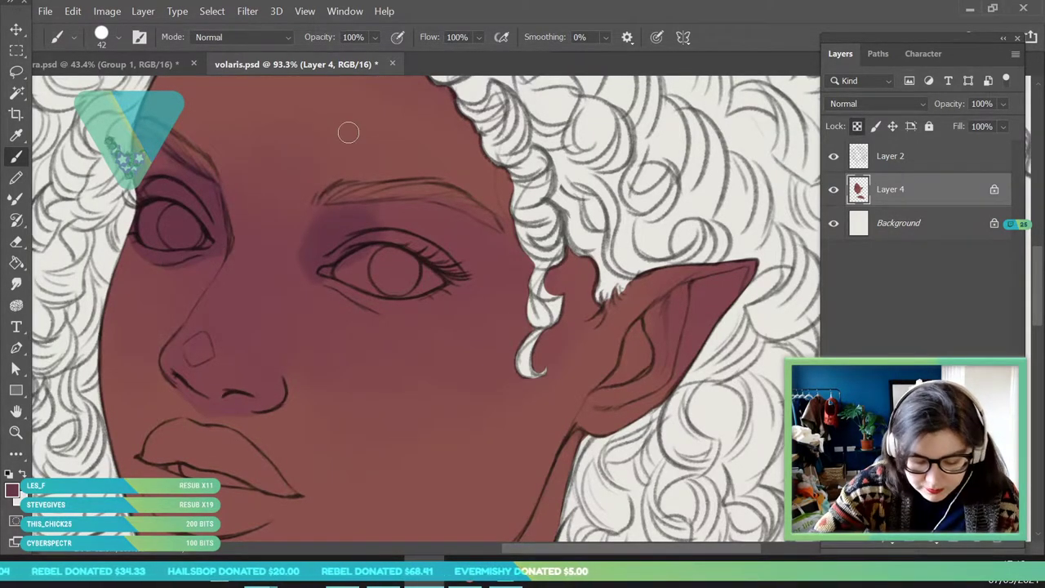
pyautogui.moveTo(341, 282)
pyautogui.mouseDown()
pyautogui.moveTo(433, 276)
pyautogui.moveTo(464, 227)
pyautogui.moveTo(409, 296)
pyautogui.moveTo(371, 295)
pyautogui.moveTo(413, 291)
pyautogui.moveTo(409, 304)
pyautogui.moveTo(377, 302)
pyautogui.moveTo(426, 285)
pyautogui.moveTo(436, 298)
pyautogui.moveTo(420, 298)
pyautogui.moveTo(457, 248)
pyautogui.moveTo(409, 272)
pyautogui.moveTo(346, 277)
pyautogui.moveTo(327, 259)
pyautogui.moveTo(411, 263)
pyautogui.moveTo(364, 245)
pyautogui.mouseUp()
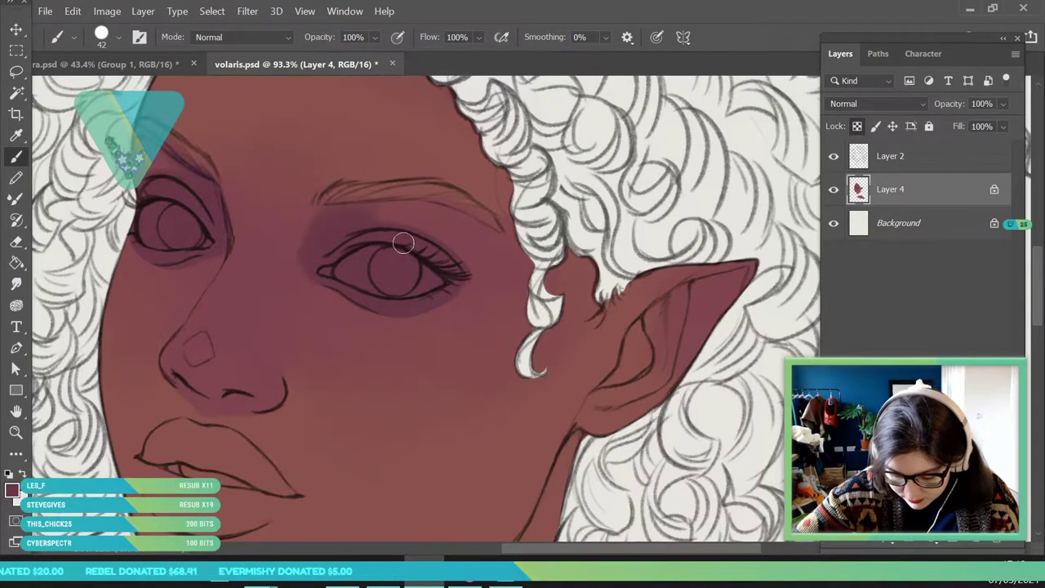
pyautogui.click(116, 39)
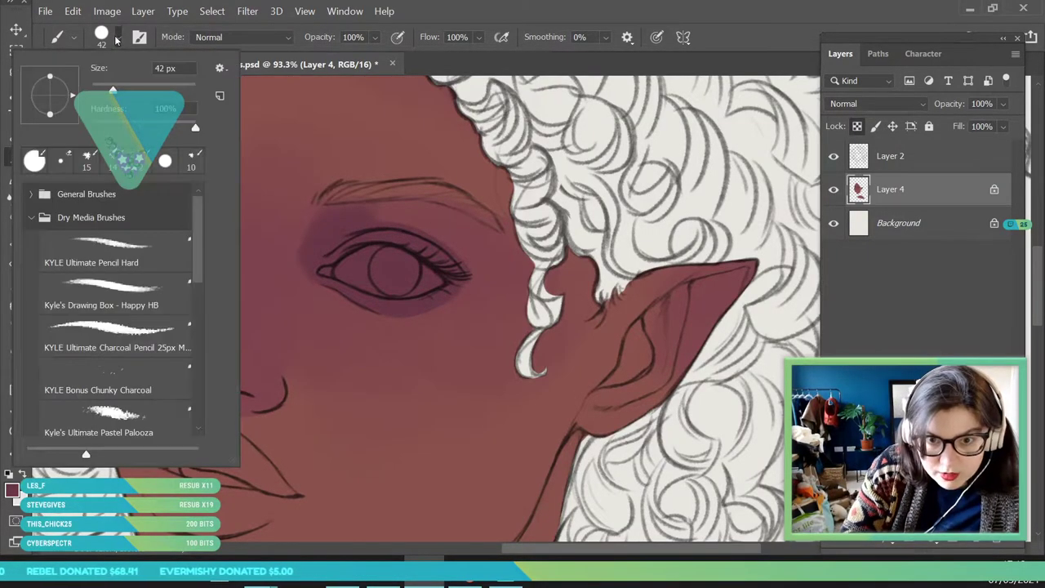
pyautogui.click(126, 90)
pyautogui.click(382, 249)
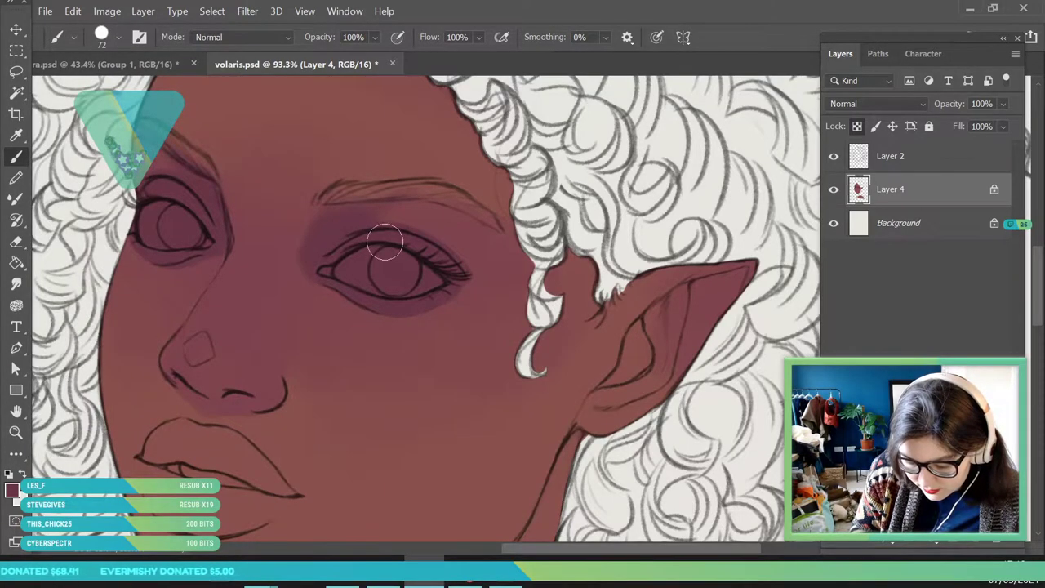
# - Paint the shadow edge above the nostrils and under the nose tip with an 18 px brush
pyautogui.press('z')
pyautogui.moveTo(419, 263); pyautogui.dragTo(331, 314)
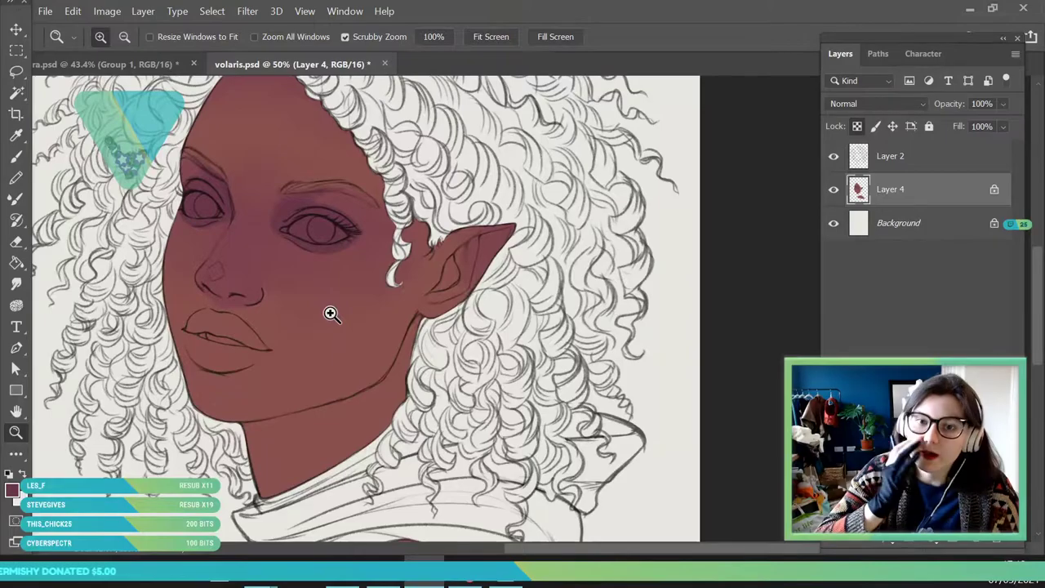
pyautogui.moveTo(231, 288); pyautogui.dragTo(315, 286)
pyautogui.press('b')
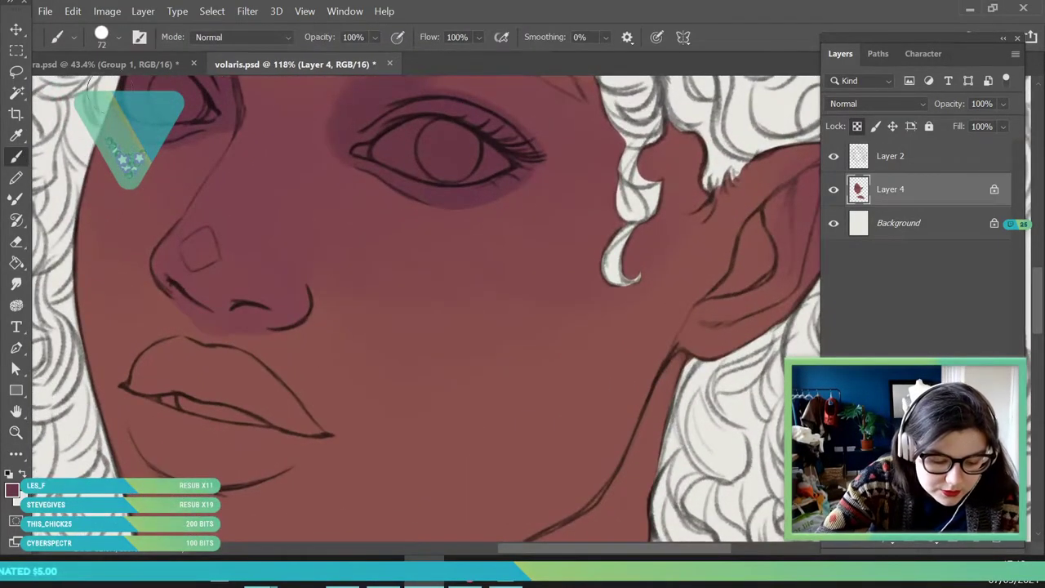
pyautogui.click(103, 38)
pyautogui.click(101, 90)
pyautogui.click(238, 264)
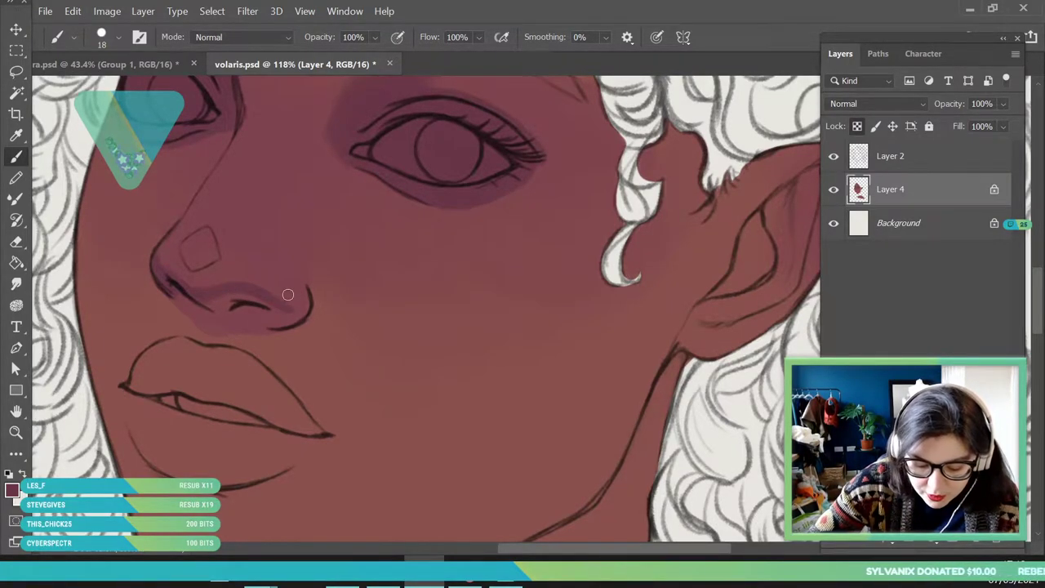
# - Fill in the shadow across the underside of the nose with a 25 px brush
pyautogui.click(103, 38)
pyautogui.click(103, 90)
pyautogui.click(240, 295)
pyautogui.moveTo(213, 327); pyautogui.dragTo(192, 301)
pyautogui.moveTo(242, 323)
pyautogui.mouseDown()
pyautogui.moveTo(296, 315)
pyautogui.moveTo(248, 319)
pyautogui.mouseUp()
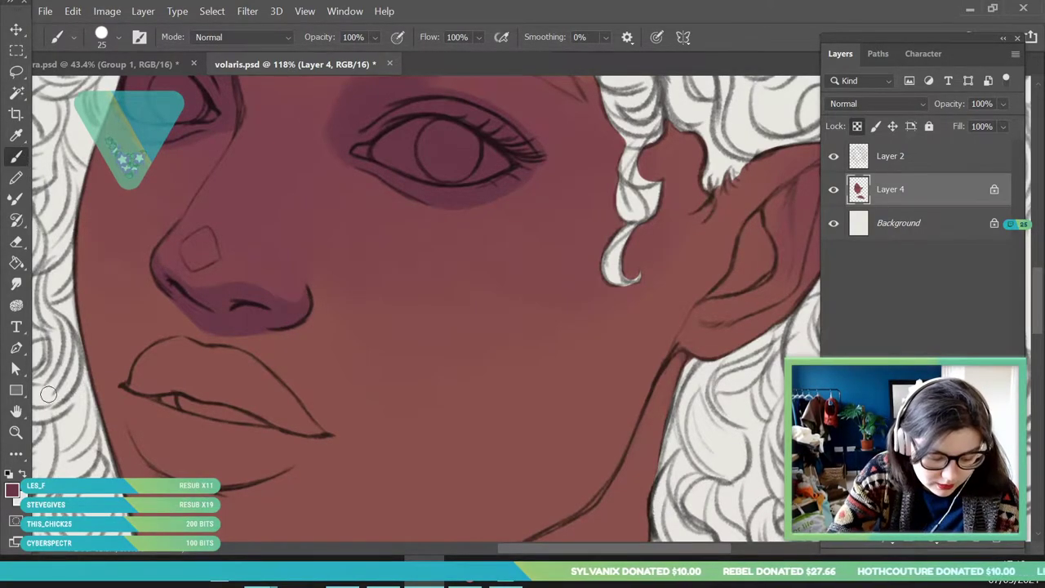
# - Paint a purplish shadow beneath the lower lip, along its contour line, with a 73 px brush
pyautogui.press('z')
pyautogui.moveTo(128, 303); pyautogui.dragTo(49, 314)
pyautogui.moveTo(151, 367); pyautogui.dragTo(214, 372)
pyautogui.scroll(2, 214, 372)
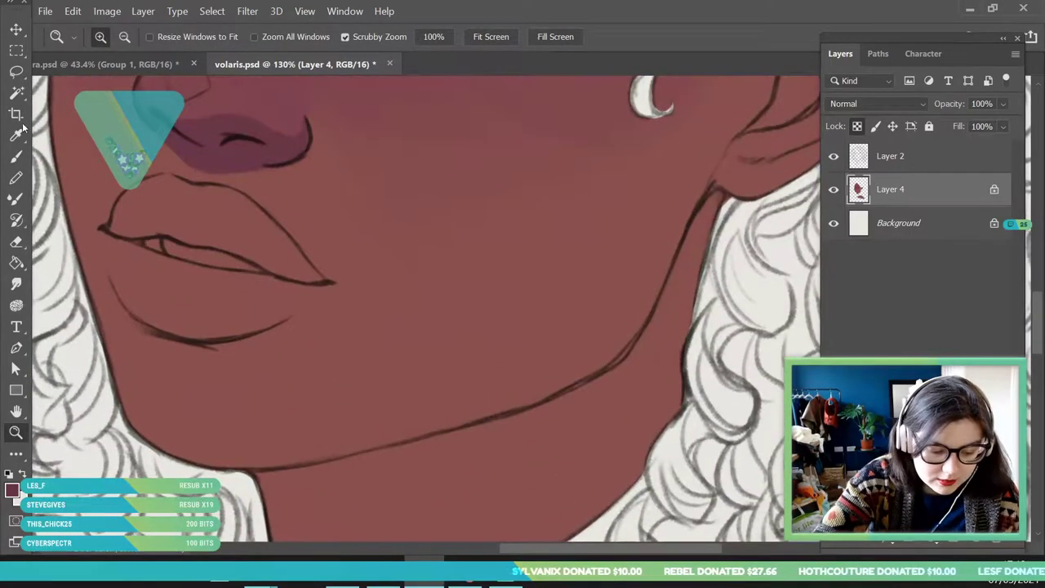
pyautogui.click(16, 136)
pyautogui.click(20, 156)
pyautogui.click(118, 38)
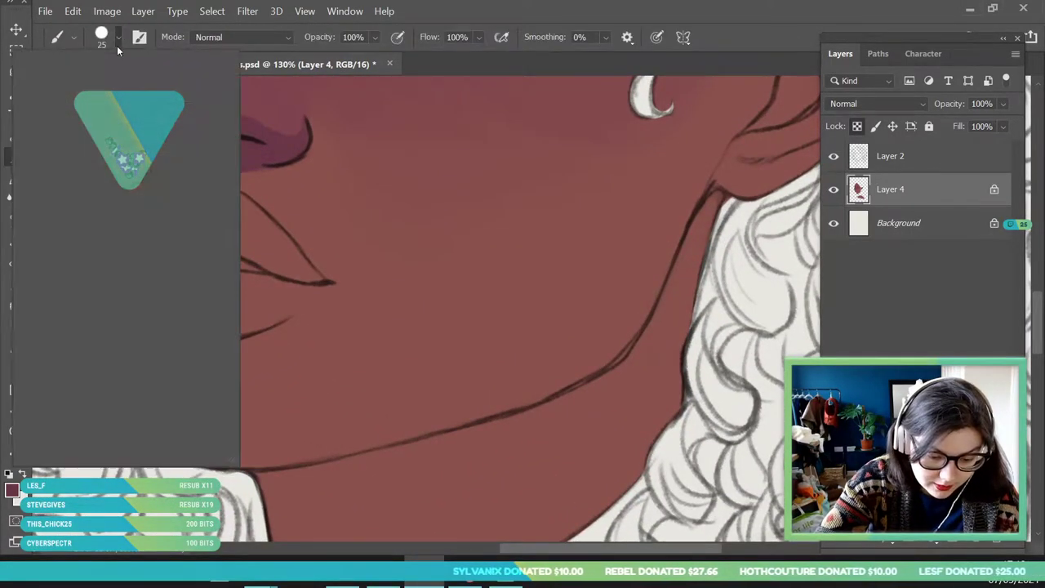
pyautogui.click(288, 161)
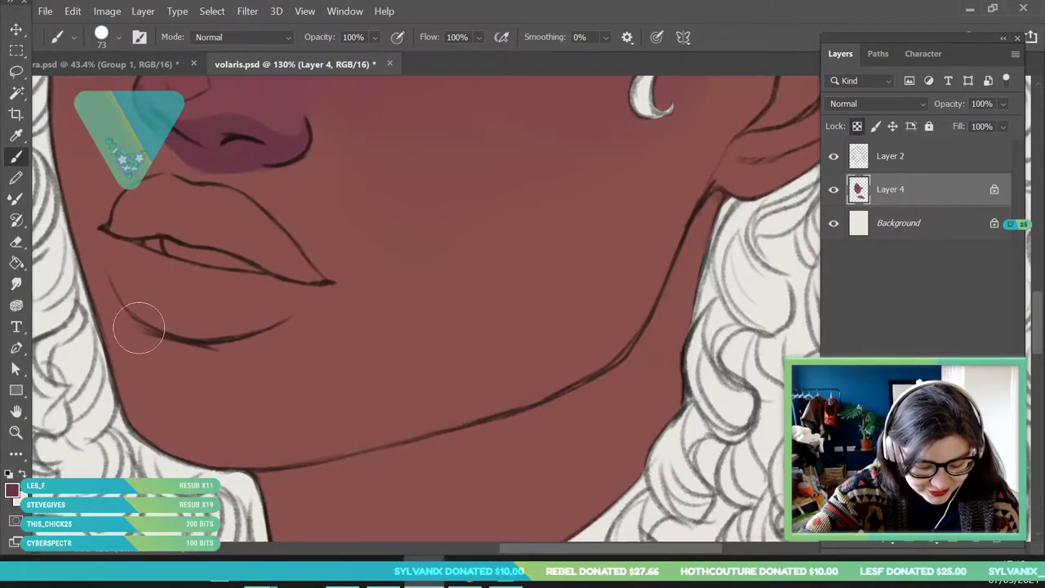
pyautogui.moveTo(188, 353)
pyautogui.mouseDown()
pyautogui.moveTo(249, 366)
pyautogui.moveTo(134, 342)
pyautogui.moveTo(106, 322)
pyautogui.moveTo(138, 345)
pyautogui.moveTo(132, 323)
pyautogui.moveTo(266, 333)
pyautogui.mouseUp()
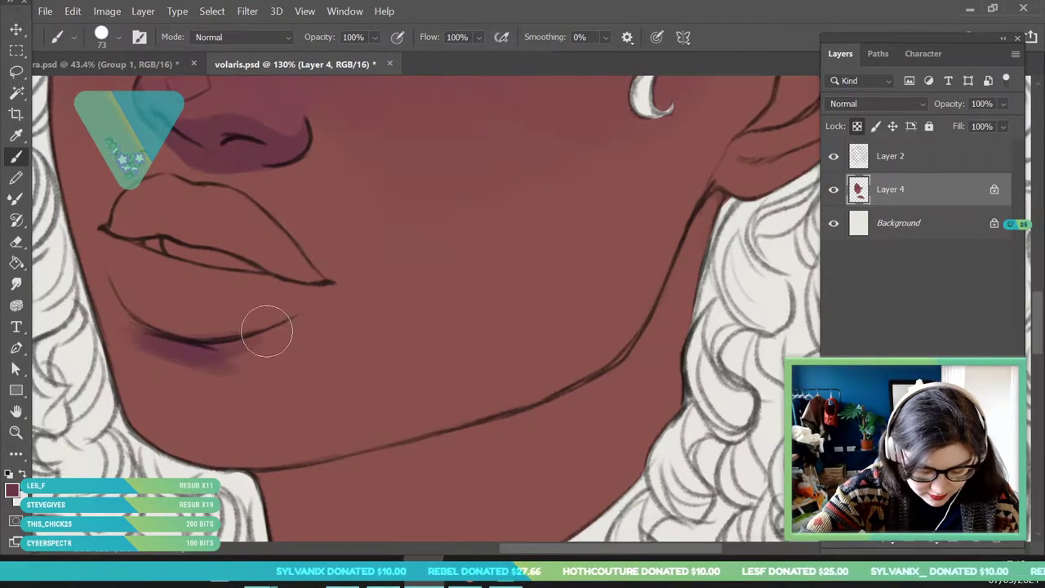
pyautogui.moveTo(130, 313)
pyautogui.mouseDown()
pyautogui.moveTo(173, 351)
pyautogui.moveTo(136, 345)
pyautogui.mouseUp()
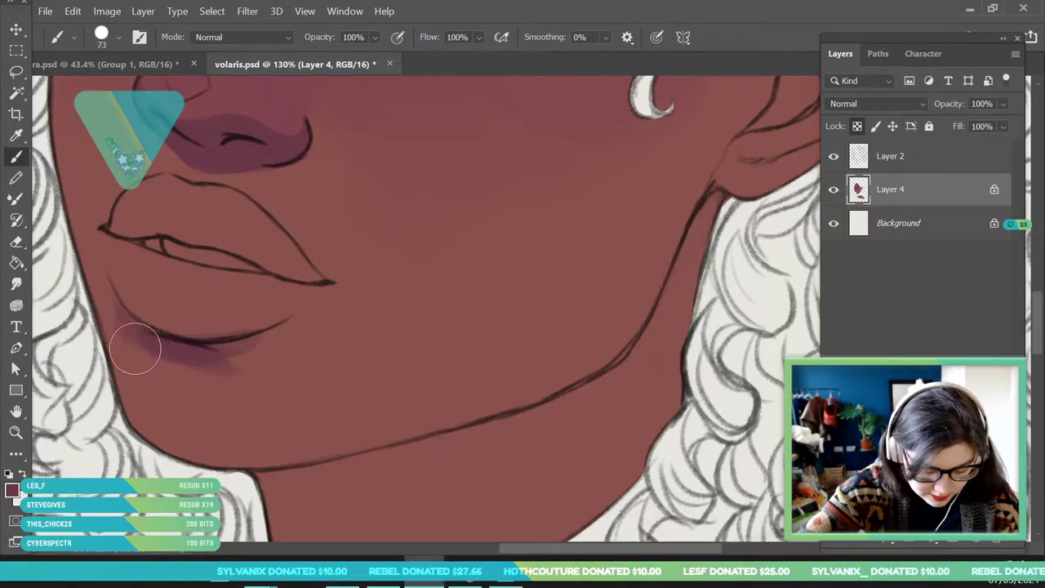
# - Sample the skin tone and soften the purplish shadow beneath the lower lip with a 73 px brush
pyautogui.press('z')
pyautogui.moveTo(260, 375); pyautogui.dragTo(224, 372)
pyautogui.moveTo(209, 321); pyautogui.dragTo(257, 405)
pyautogui.press('b')
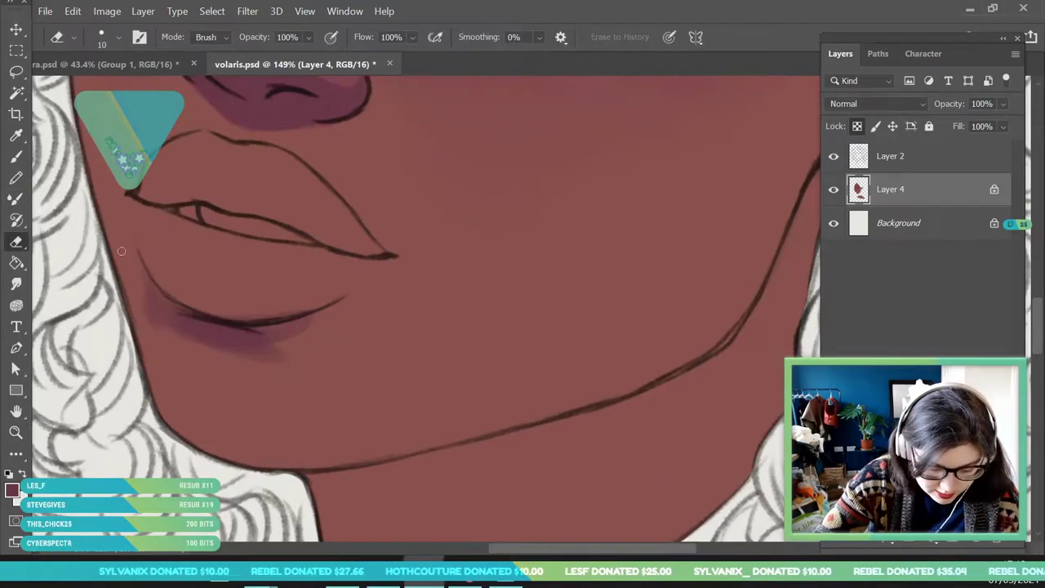
pyautogui.press('i')
pyautogui.press('b')
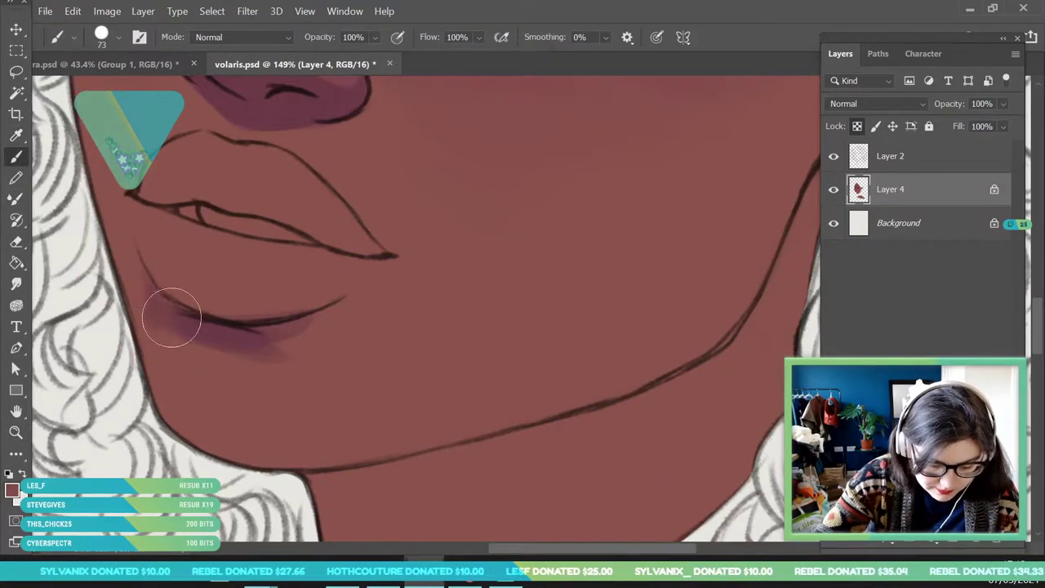
pyautogui.moveTo(315, 333)
pyautogui.mouseDown()
pyautogui.moveTo(285, 354)
pyautogui.moveTo(301, 331)
pyautogui.moveTo(289, 335)
pyautogui.moveTo(338, 306)
pyautogui.moveTo(263, 340)
pyautogui.mouseUp()
pyautogui.click(16, 433)
pyautogui.moveTo(168, 311); pyautogui.dragTo(106, 494)
pyautogui.moveTo(237, 291); pyautogui.dragTo(206, 218)
pyautogui.moveTo(224, 321); pyautogui.dragTo(272, 380)
# - Sample the purplish shadow colour from the face and paint a shadow on the neck along the jawline and hair with a 45 px brush
pyautogui.scroll(3, 228, 214)
pyautogui.press('i')
pyautogui.click(313, 242)
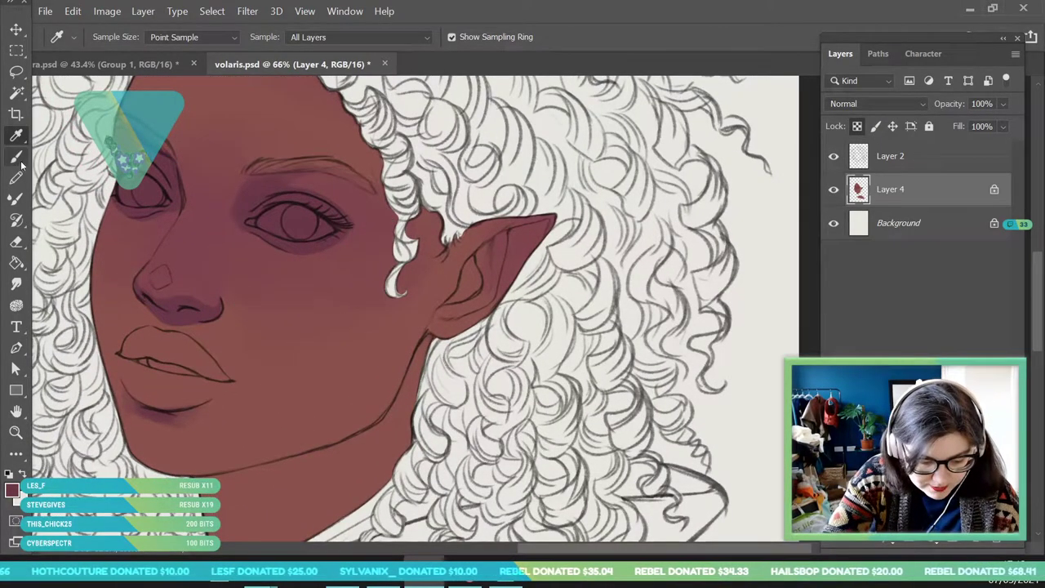
pyautogui.press('b')
pyautogui.click(16, 410)
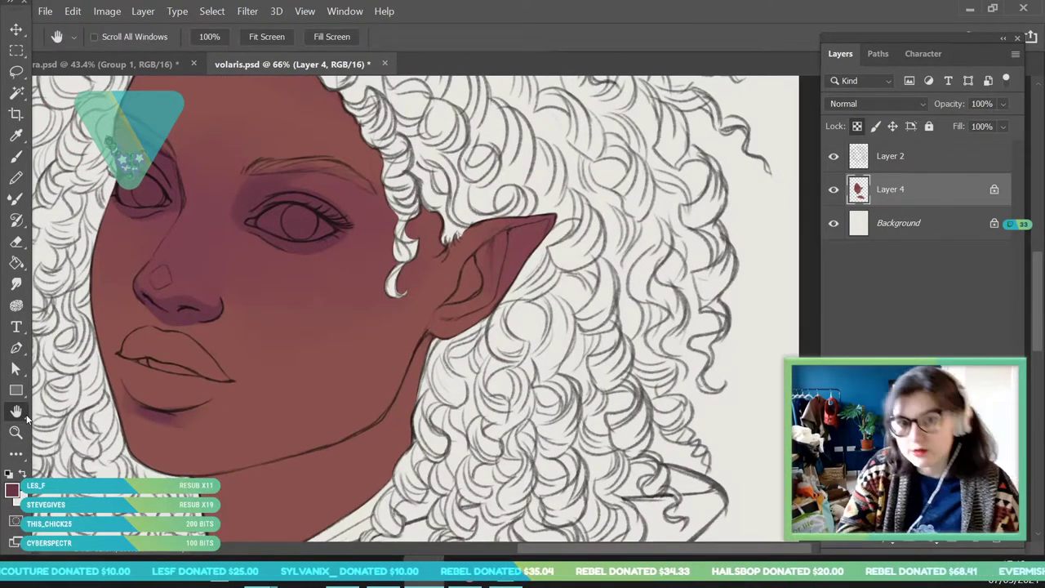
pyautogui.moveTo(352, 297); pyautogui.dragTo(450, 194)
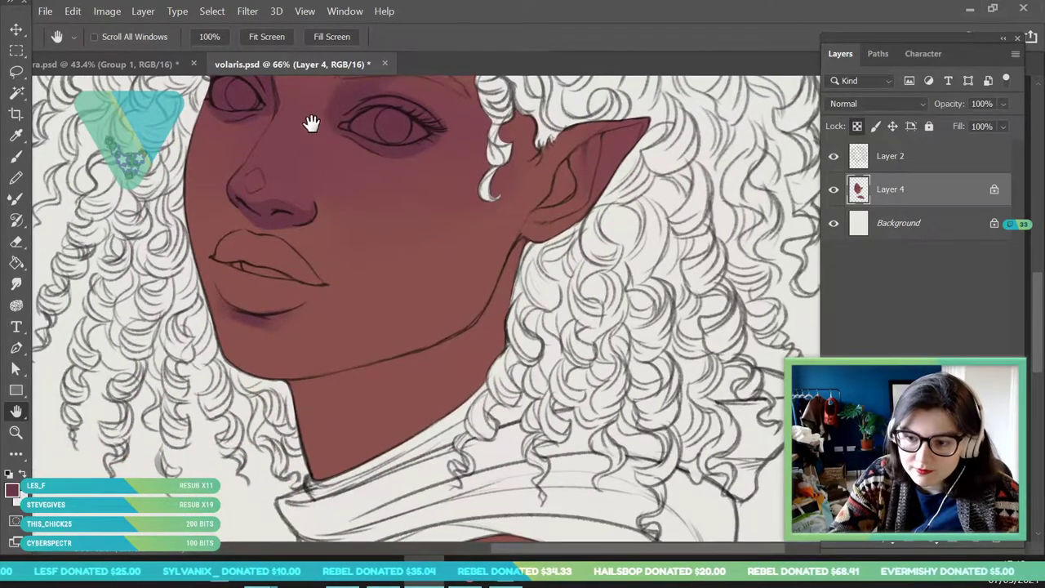
pyautogui.click(16, 156)
pyautogui.click(118, 37)
pyautogui.moveTo(119, 89); pyautogui.dragTo(114, 89)
pyautogui.click(576, 304)
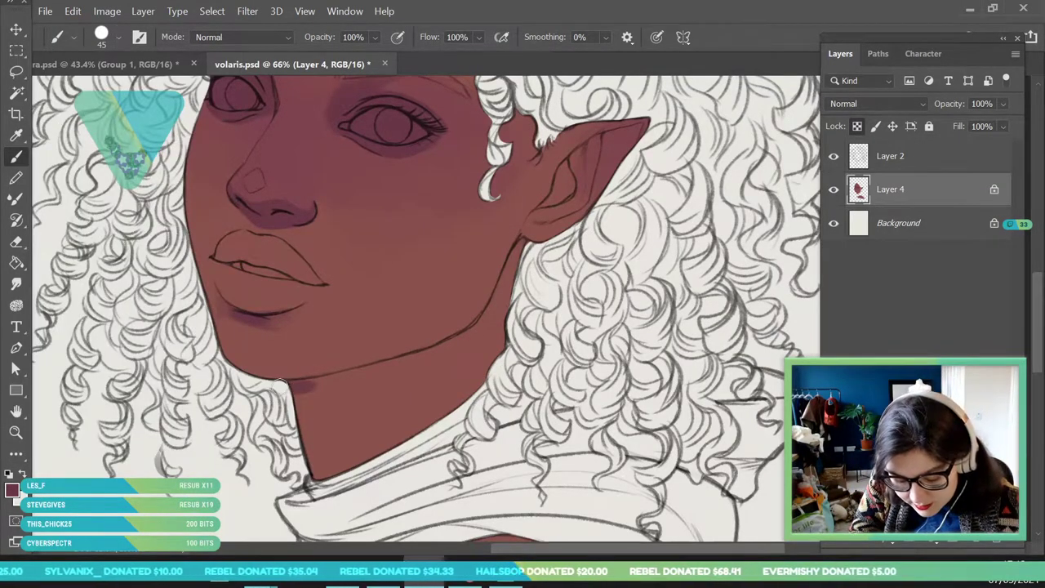
pyautogui.moveTo(296, 390)
pyautogui.mouseDown()
pyautogui.moveTo(391, 372)
pyautogui.moveTo(310, 403)
pyautogui.moveTo(331, 380)
pyautogui.moveTo(407, 363)
pyautogui.moveTo(298, 388)
pyautogui.moveTo(415, 355)
pyautogui.moveTo(298, 399)
pyautogui.moveTo(399, 359)
pyautogui.moveTo(424, 360)
pyautogui.moveTo(342, 395)
pyautogui.moveTo(426, 347)
pyautogui.moveTo(382, 381)
pyautogui.moveTo(396, 361)
pyautogui.moveTo(470, 331)
pyautogui.mouseUp()
pyautogui.moveTo(525, 249); pyautogui.dragTo(474, 335)
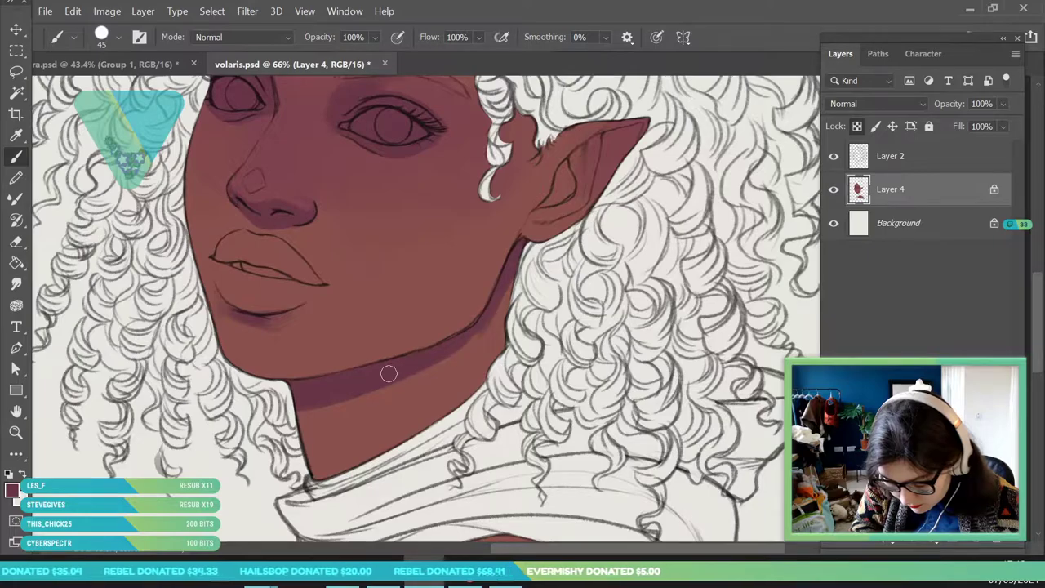
pyautogui.moveTo(300, 405)
pyautogui.mouseDown()
pyautogui.moveTo(367, 388)
pyautogui.moveTo(299, 404)
pyautogui.moveTo(380, 366)
pyautogui.moveTo(390, 386)
pyautogui.moveTo(401, 368)
pyautogui.moveTo(477, 321)
pyautogui.mouseUp()
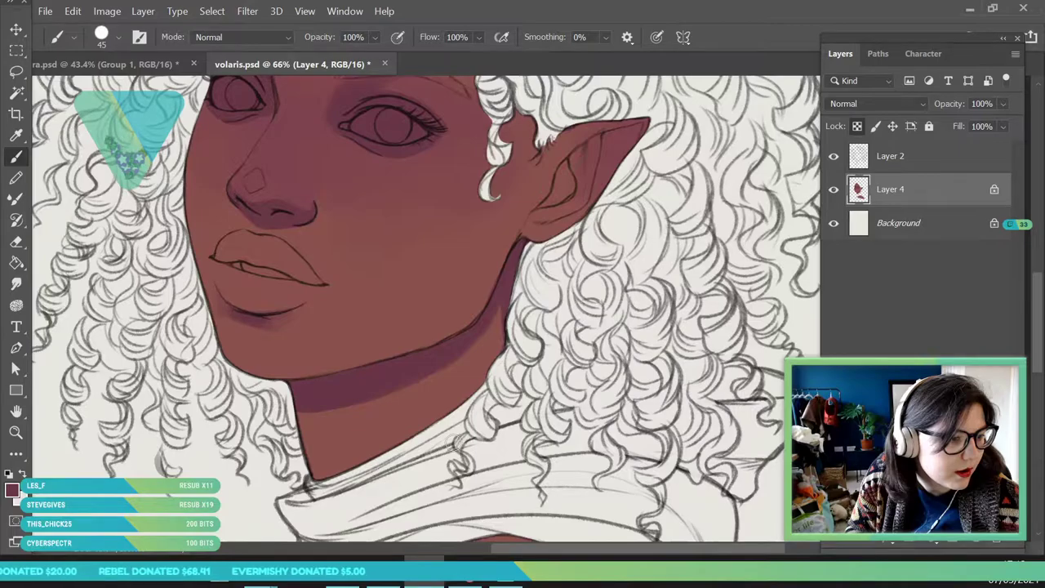
pyautogui.moveTo(261, 574)
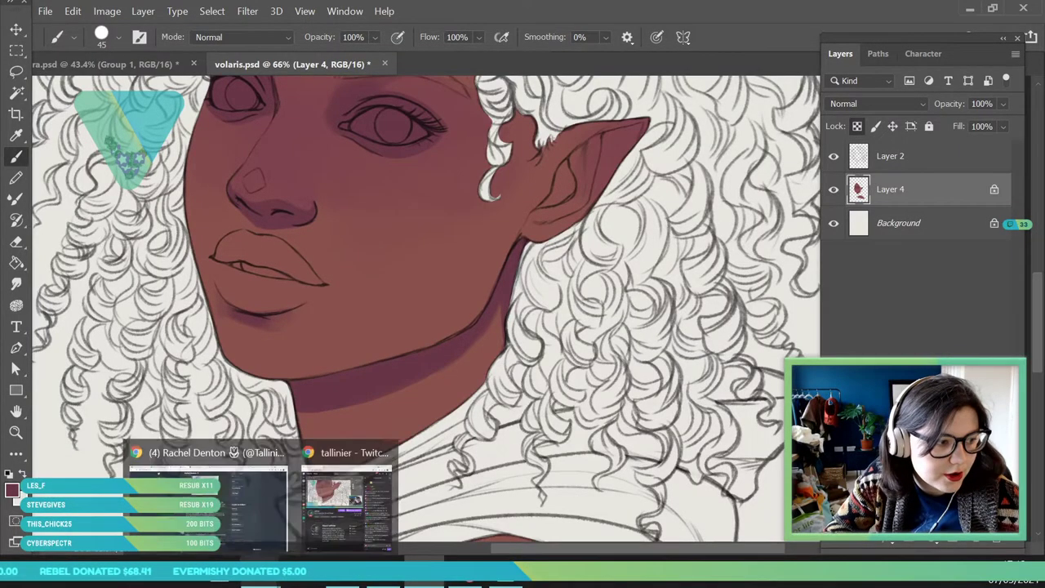
pyautogui.moveTo(505, 313); pyautogui.dragTo(504, 338)
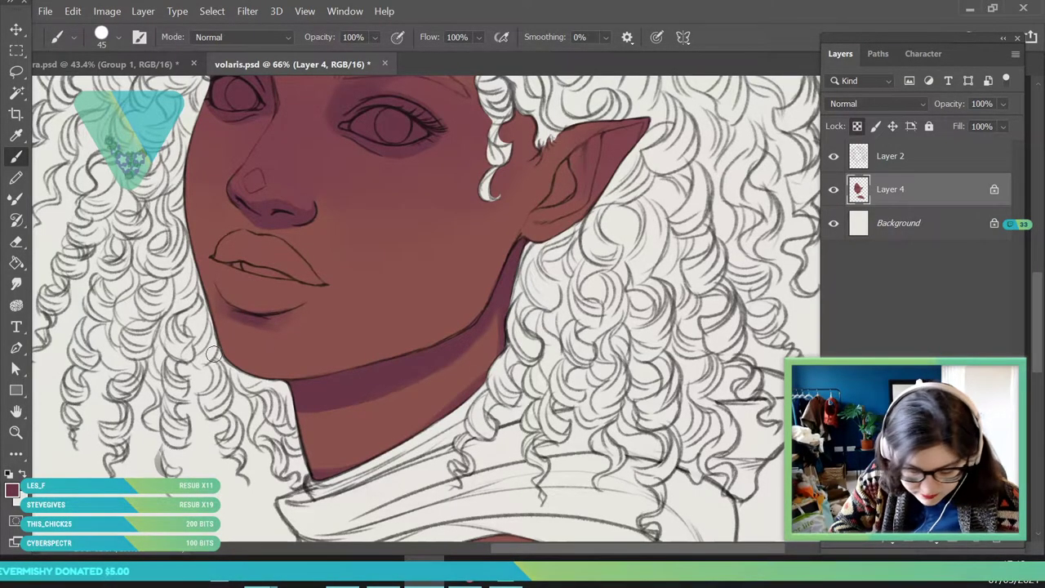
# - Paint a purplish shadow along the hairline from the forehead down to the temple with a 45 px brush
pyautogui.press('z')
pyautogui.moveTo(239, 348); pyautogui.dragTo(117, 367)
pyautogui.click(387, 277)
pyautogui.click(362, 137)
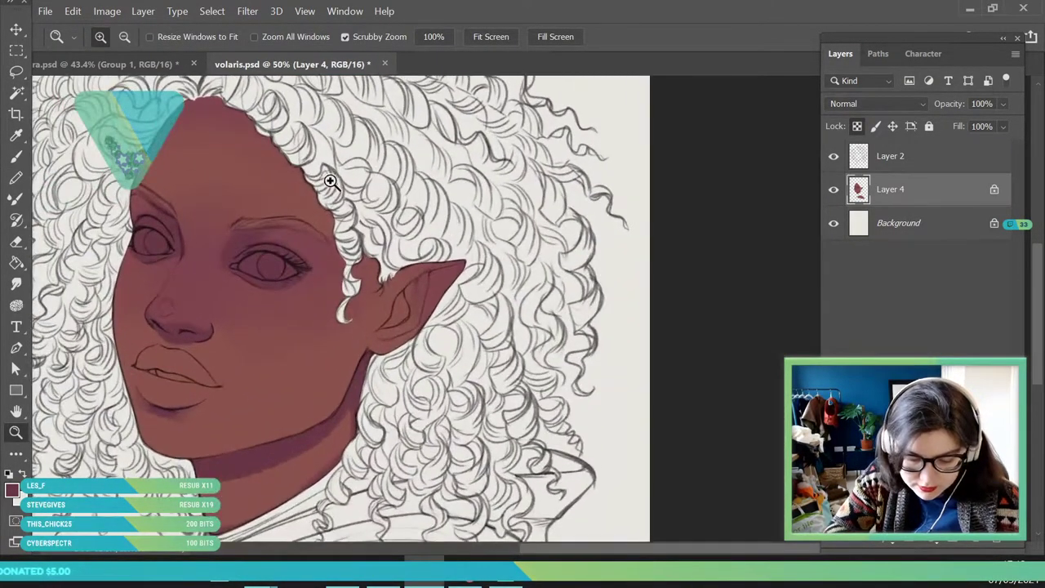
pyautogui.moveTo(223, 101); pyautogui.dragTo(255, 103)
pyautogui.click(16, 156)
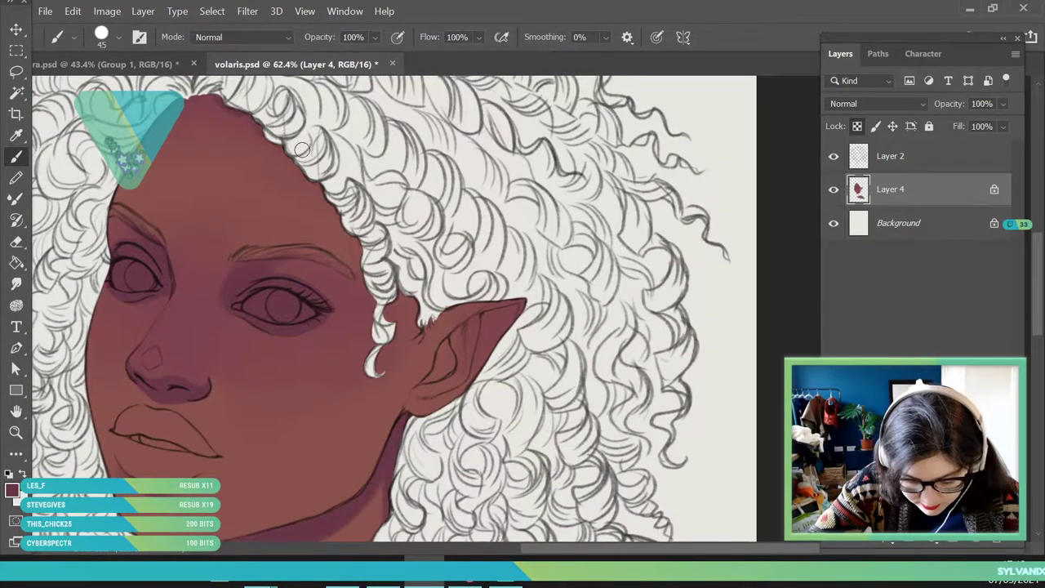
pyautogui.moveTo(353, 237); pyautogui.dragTo(361, 273)
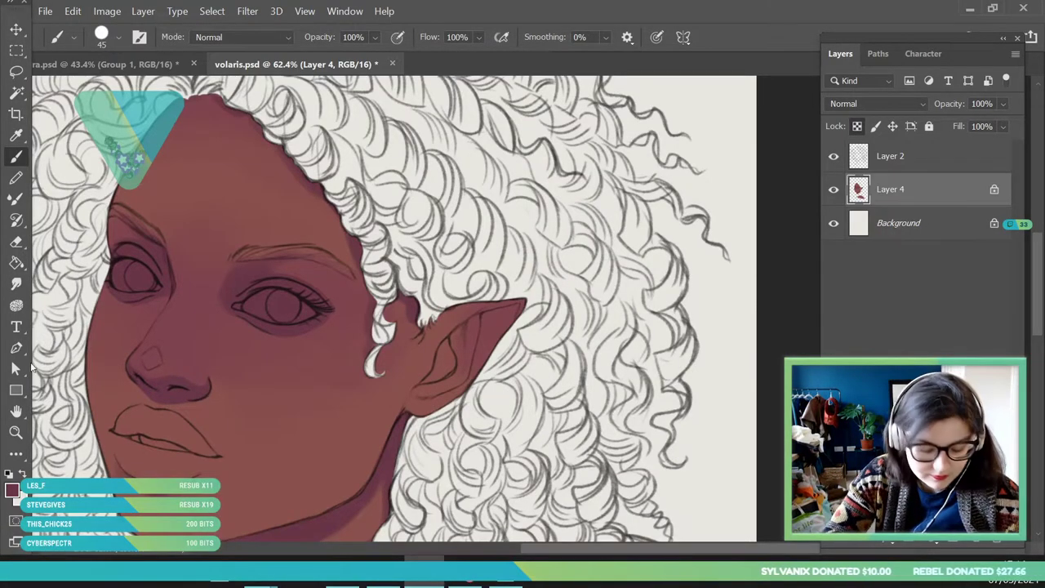
# - Shade the skin in front of the ear and around the top of the earlobe with a 21 px brush
pyautogui.click(16, 433)
pyautogui.moveTo(241, 198); pyautogui.dragTo(225, 254)
pyautogui.moveTo(378, 307); pyautogui.dragTo(437, 315)
pyautogui.click(12, 159)
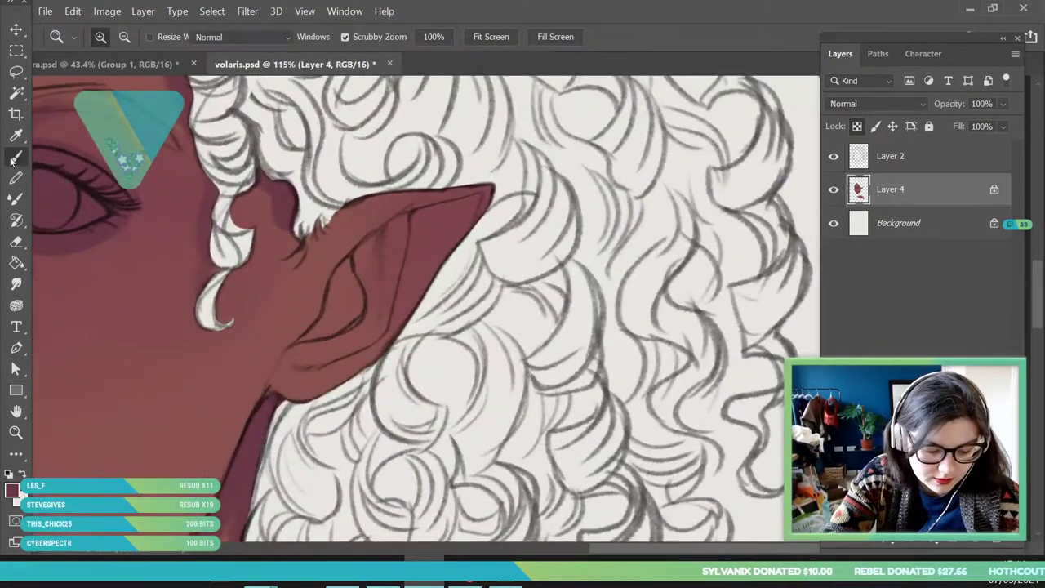
pyautogui.click(118, 38)
pyautogui.click(103, 85)
pyautogui.moveTo(295, 230); pyautogui.dragTo(273, 281)
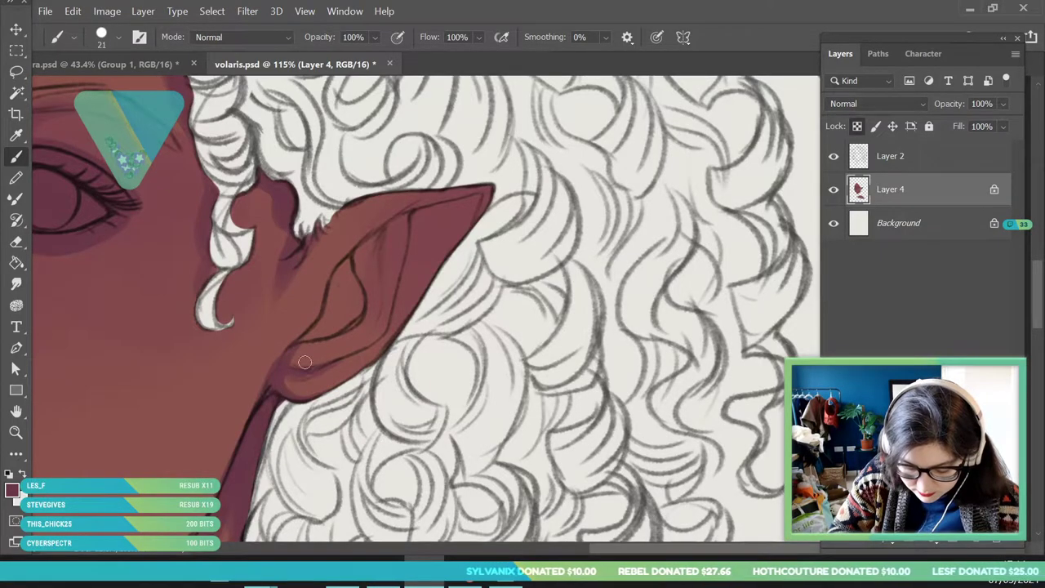
# - Fill the ear's inner hollow with purple shadow and shade its inner folds, lobe and outer rim
pyautogui.moveTo(351, 257)
pyautogui.mouseDown()
pyautogui.moveTo(304, 340)
pyautogui.moveTo(359, 313)
pyautogui.moveTo(357, 291)
pyautogui.moveTo(342, 318)
pyautogui.mouseUp()
pyautogui.moveTo(352, 259)
pyautogui.mouseDown()
pyautogui.moveTo(359, 301)
pyautogui.moveTo(399, 235)
pyautogui.moveTo(363, 255)
pyautogui.moveTo(353, 272)
pyautogui.moveTo(431, 218)
pyautogui.mouseUp()
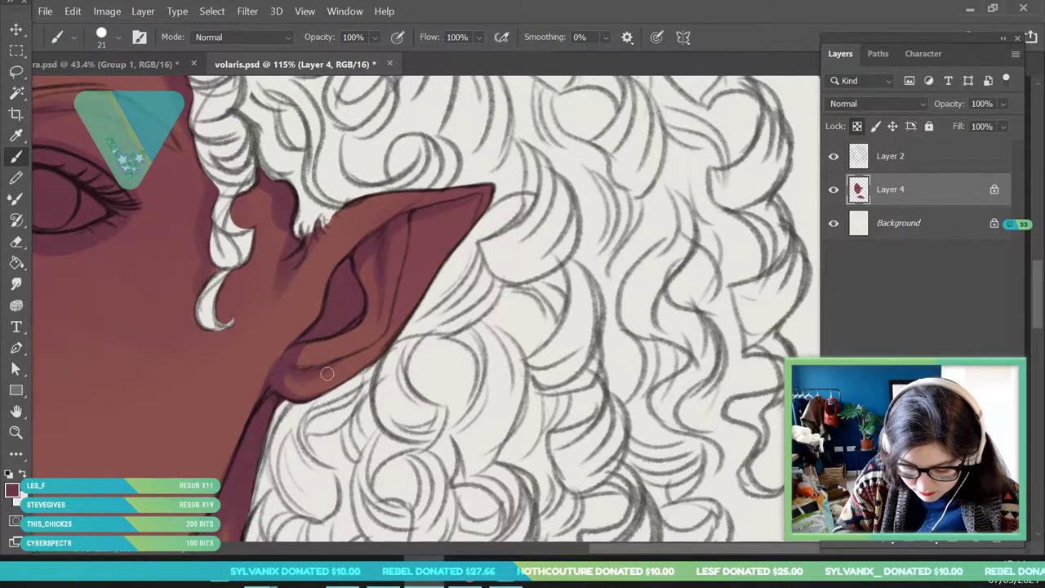
pyautogui.moveTo(302, 384)
pyautogui.mouseDown()
pyautogui.moveTo(349, 369)
pyautogui.moveTo(385, 338)
pyautogui.moveTo(382, 321)
pyautogui.moveTo(377, 347)
pyautogui.moveTo(425, 219)
pyautogui.mouseUp()
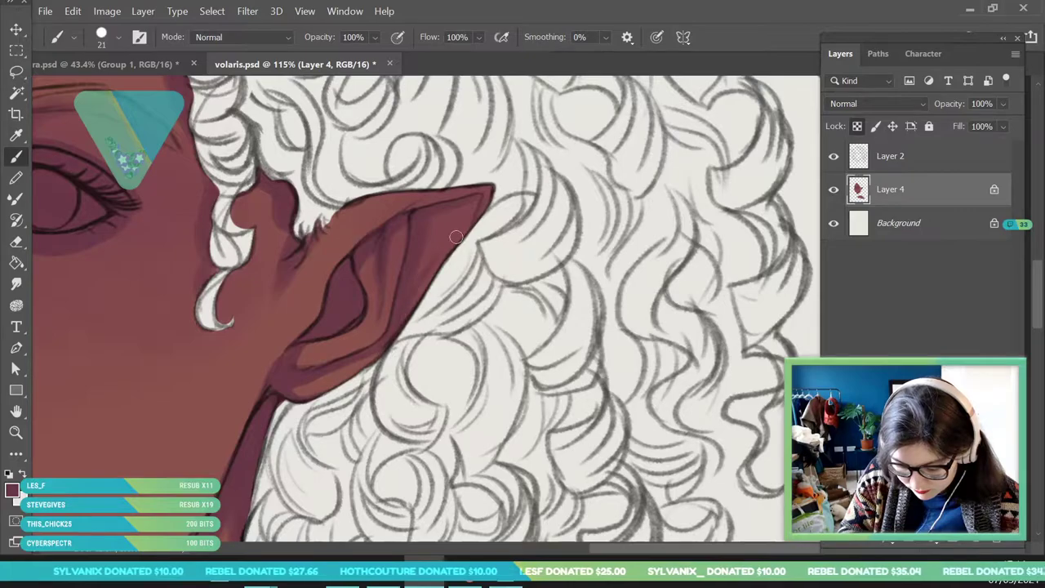
# - Shade the chest and shoulder skin along the scarf's lower edge with a 62 px brush
pyautogui.click(18, 432)
pyautogui.moveTo(360, 273); pyautogui.dragTo(155, 327)
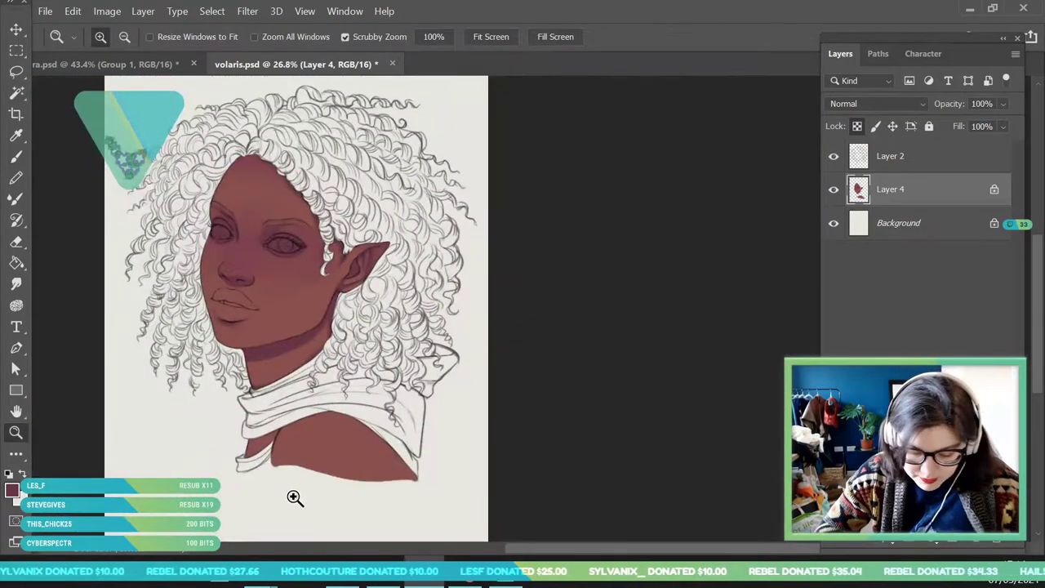
pyautogui.moveTo(354, 475); pyautogui.dragTo(404, 467)
pyautogui.moveTo(285, 442); pyautogui.dragTo(302, 498)
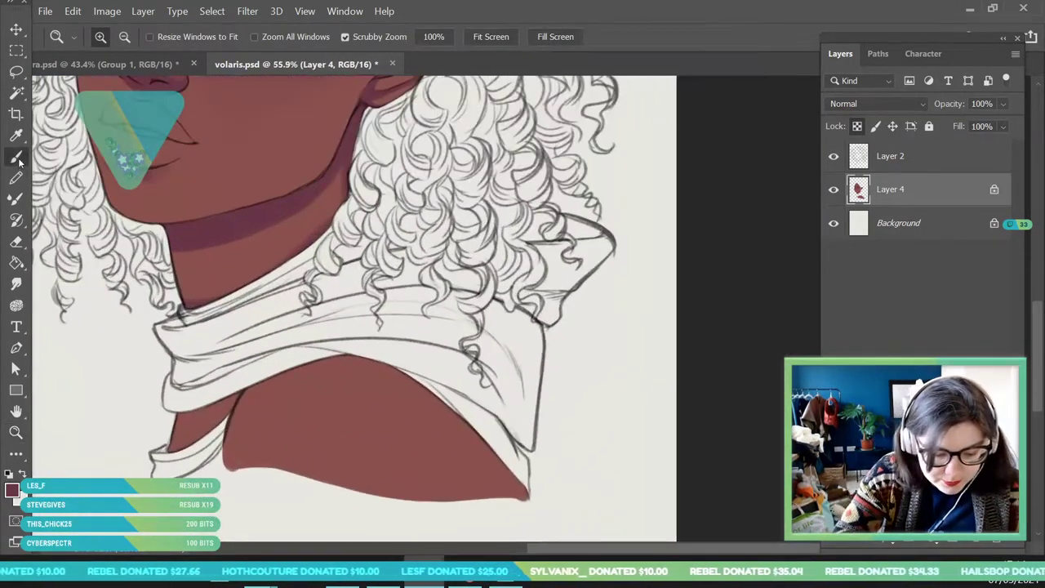
pyautogui.click(16, 158)
pyautogui.click(118, 38)
pyautogui.click(302, 321)
pyautogui.moveTo(167, 412)
pyautogui.mouseDown()
pyautogui.moveTo(236, 390)
pyautogui.moveTo(201, 448)
pyautogui.moveTo(215, 426)
pyautogui.mouseUp()
pyautogui.moveTo(258, 374)
pyautogui.mouseDown()
pyautogui.moveTo(306, 357)
pyautogui.moveTo(467, 380)
pyautogui.mouseUp()
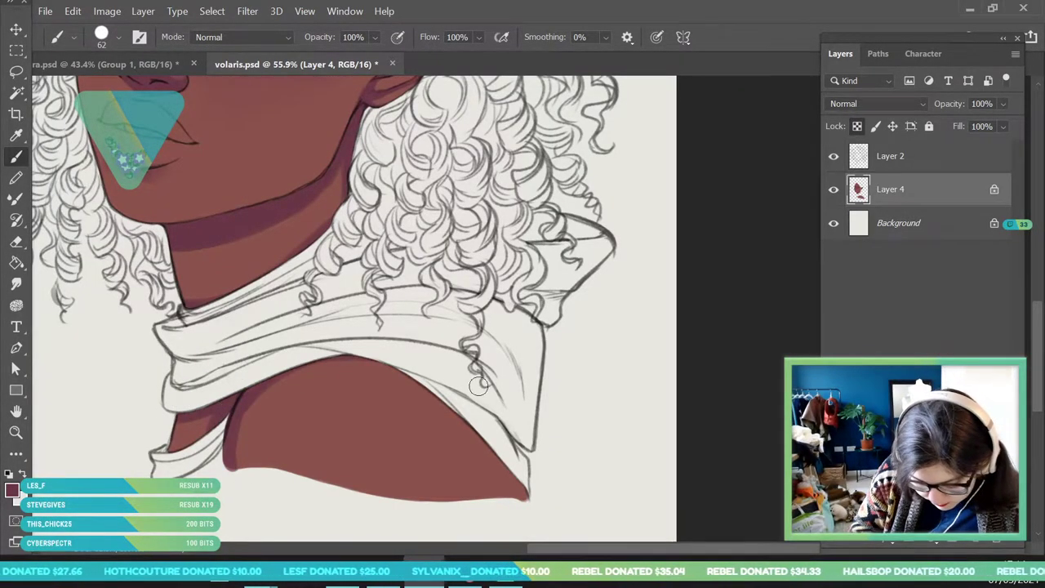
pyautogui.moveTo(378, 351)
pyautogui.mouseDown()
pyautogui.moveTo(509, 506)
pyautogui.moveTo(457, 401)
pyautogui.moveTo(487, 437)
pyautogui.mouseUp()
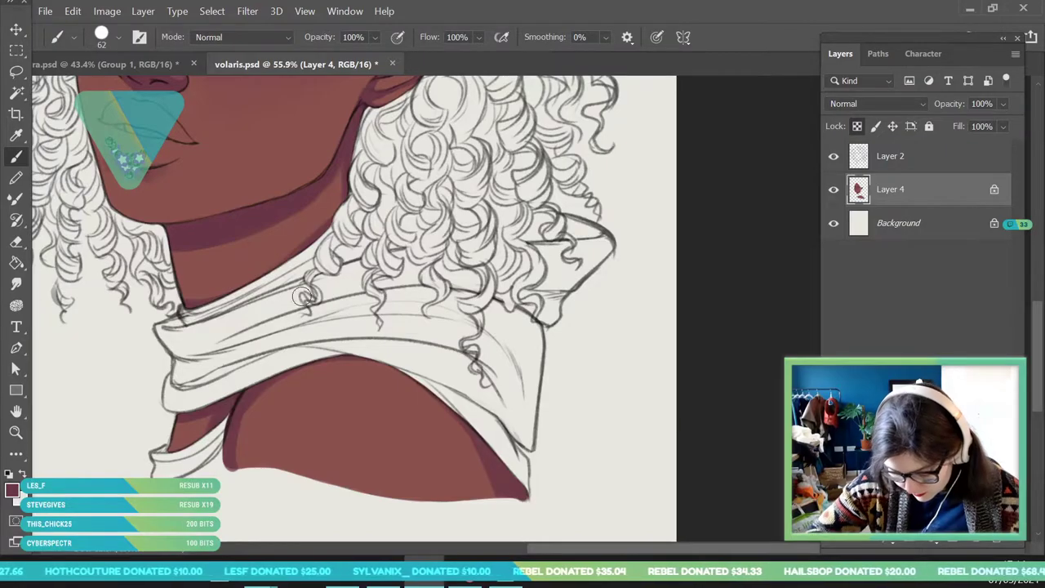
# - Review the shading across the whole portrait and closer on the face
pyautogui.click(16, 432)
pyautogui.moveTo(305, 293); pyautogui.dragTo(248, 471)
pyautogui.moveTo(297, 224); pyautogui.dragTo(346, 215)
pyautogui.moveTo(410, 308); pyautogui.dragTo(380, 253)
pyautogui.scroll(3, 380, 253)
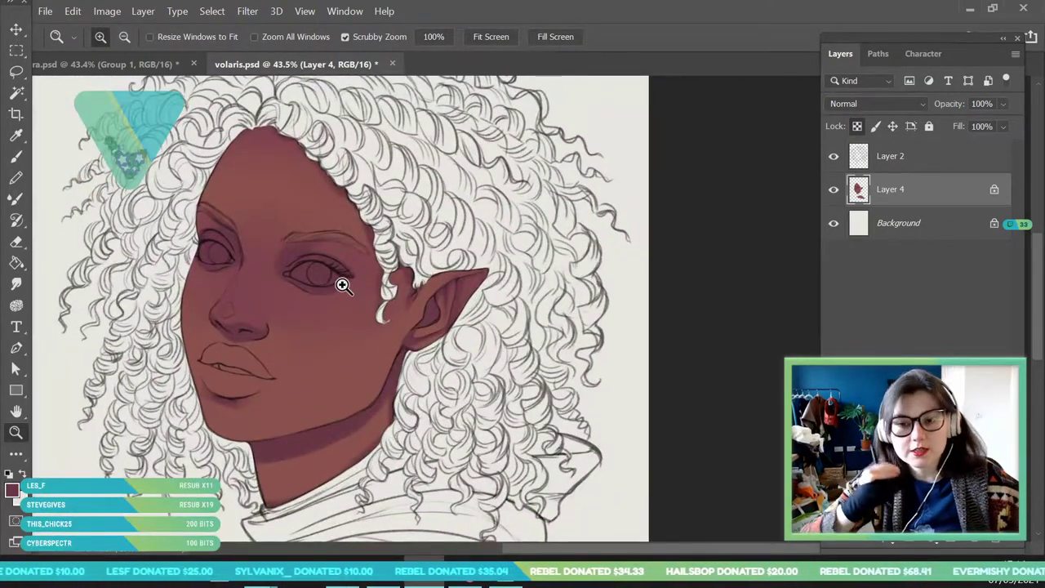
pyautogui.scroll(-1, 346, 255)
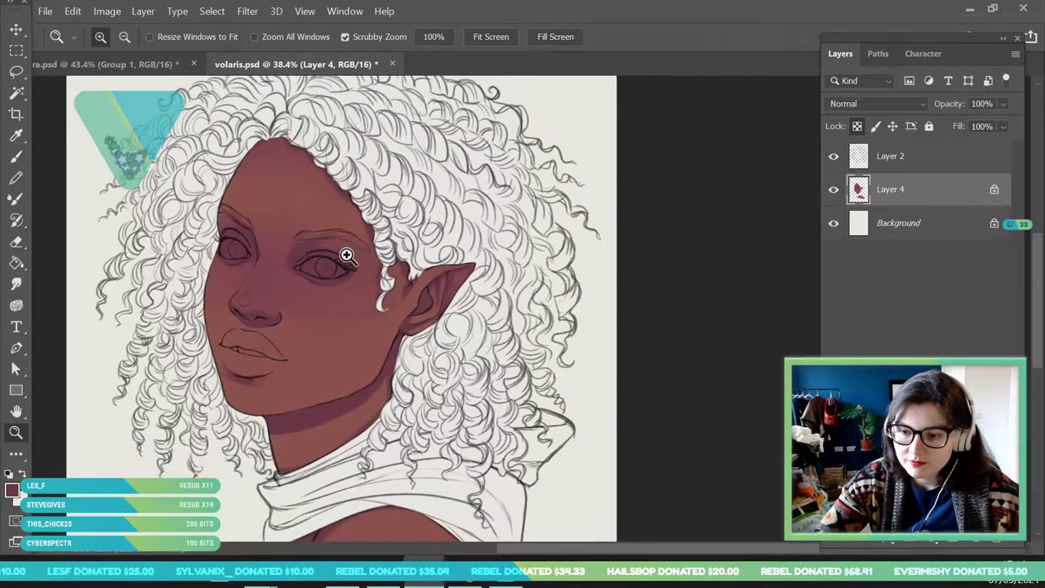
pyautogui.scroll(2, 297, 270)
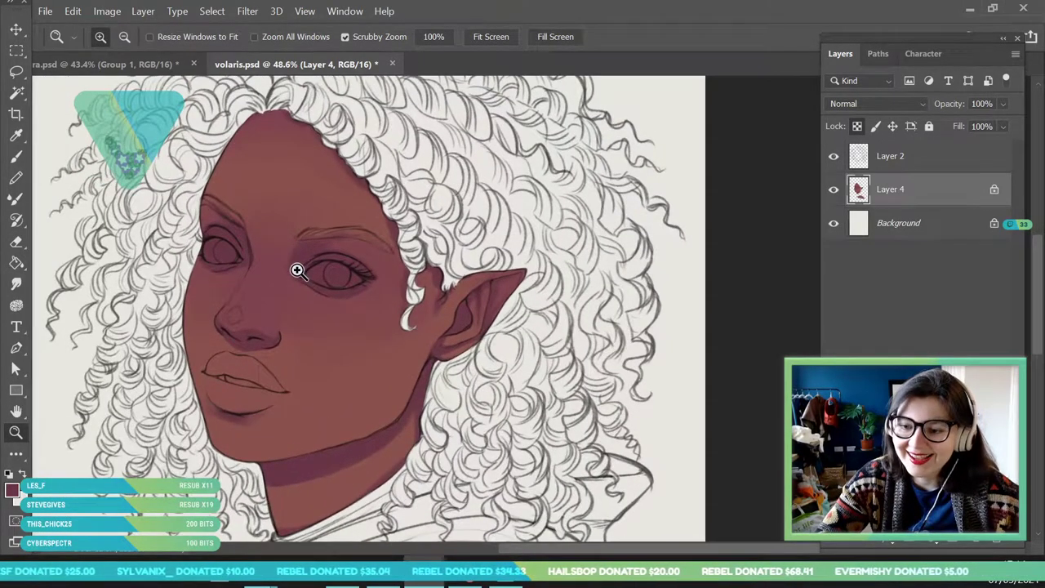
pyautogui.scroll(1, 269, 298)
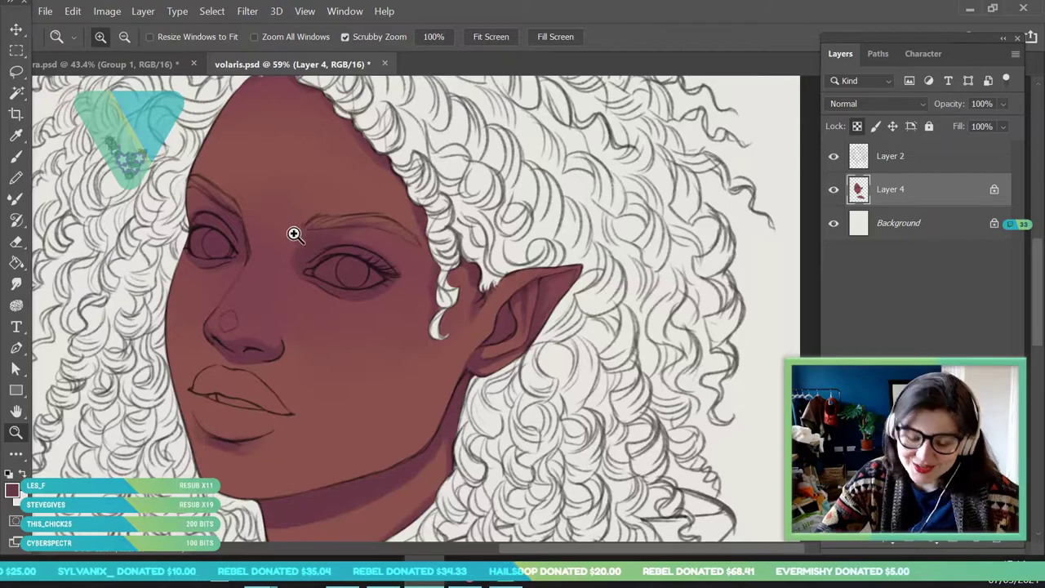
pyautogui.scroll(1, 294, 232)
# - Set the foreground colour to a darker purple with a hue of 329°
pyautogui.click(12, 489)
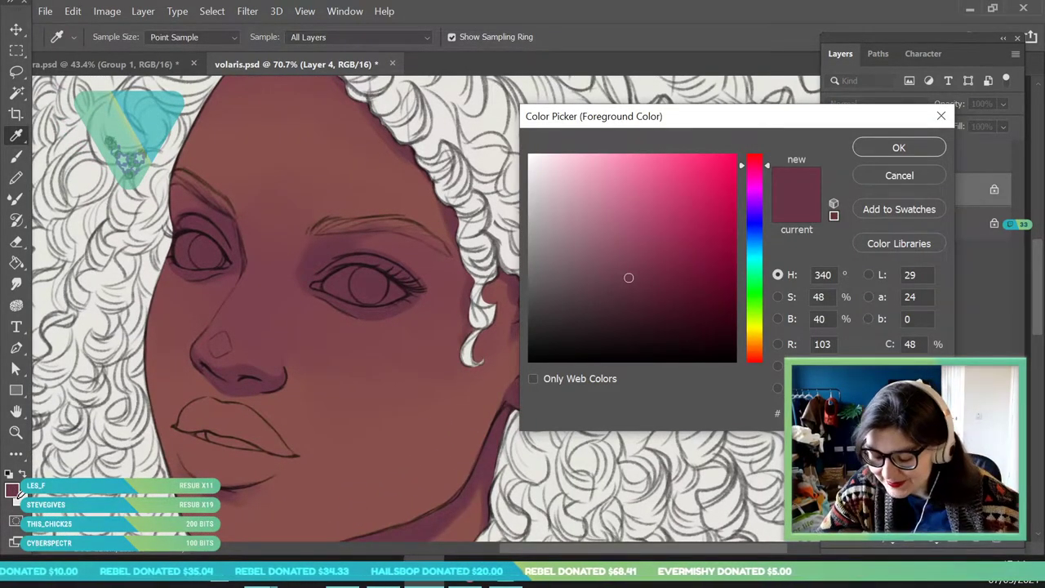
pyautogui.moveTo(768, 167); pyautogui.dragTo(770, 173)
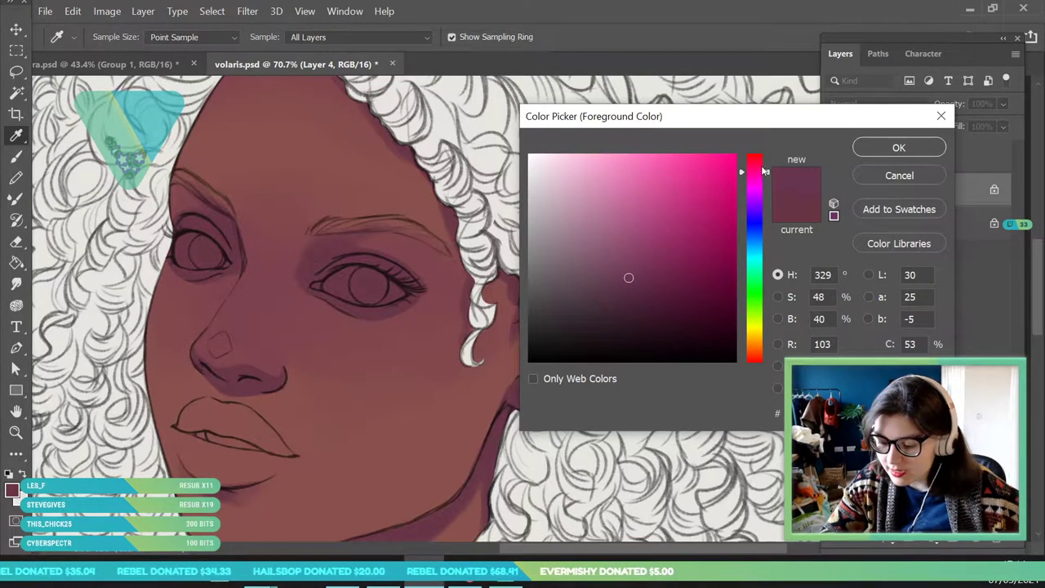
pyautogui.moveTo(627, 280); pyautogui.dragTo(637, 299)
pyautogui.click(898, 147)
# - Deepen the shadows around both eyes with the darker purple, using a 20 px brush
pyautogui.press('z')
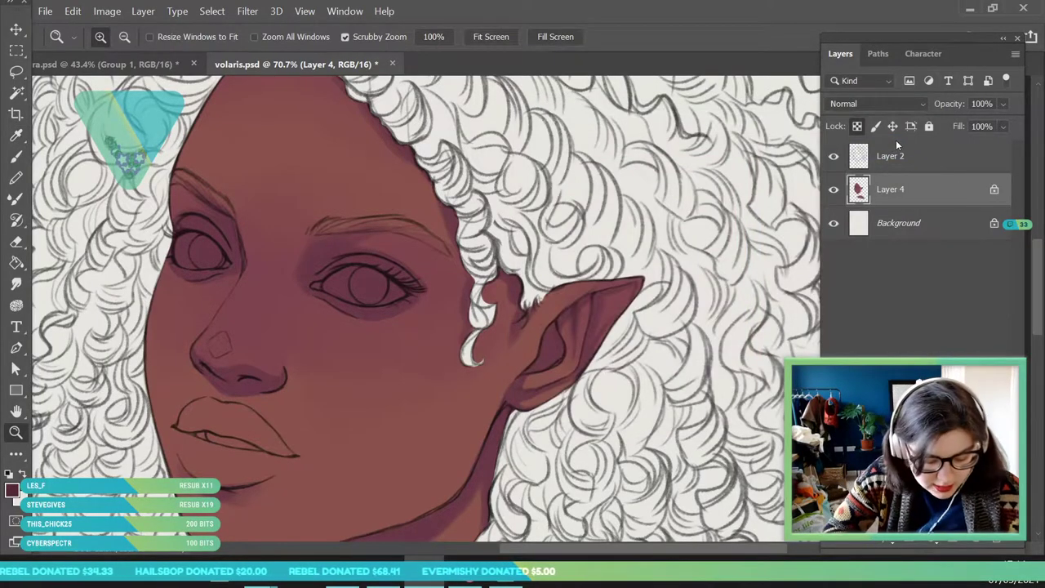
pyautogui.moveTo(219, 261)
pyautogui.mouseDown()
pyautogui.moveTo(229, 289)
pyautogui.moveTo(255, 286)
pyautogui.mouseUp()
pyautogui.click(16, 156)
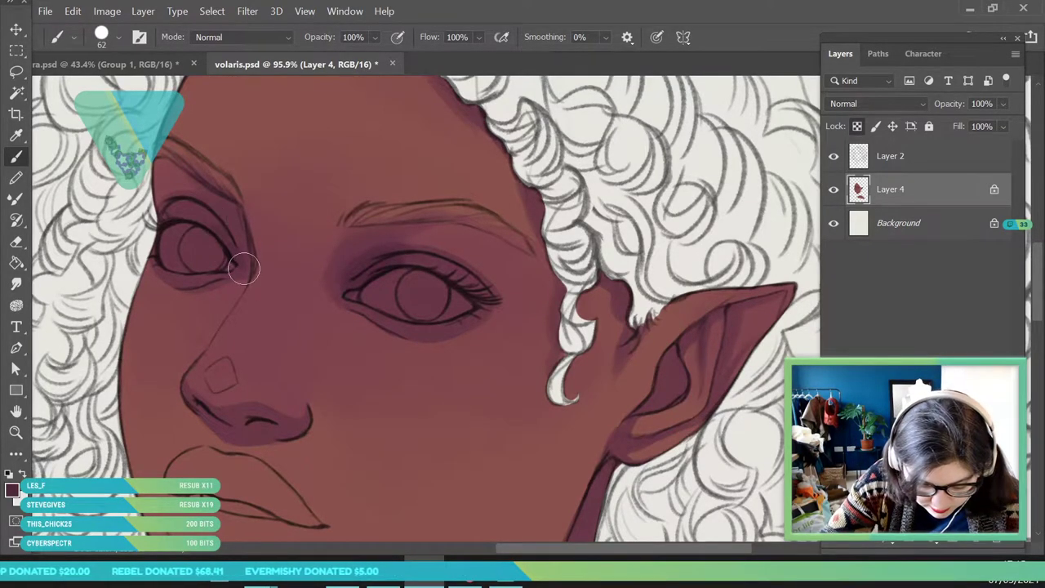
pyautogui.moveTo(246, 270)
pyautogui.mouseDown()
pyautogui.moveTo(234, 248)
pyautogui.moveTo(250, 279)
pyautogui.mouseUp()
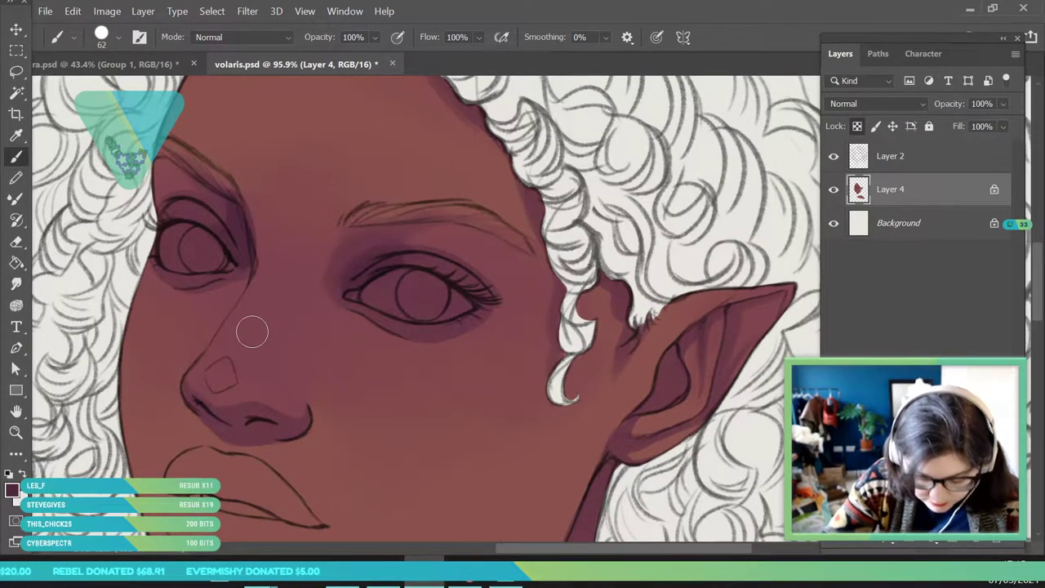
pyautogui.hotkey('ctrl', 'z')
pyautogui.click(118, 37)
pyautogui.click(101, 89)
pyautogui.press('Return')
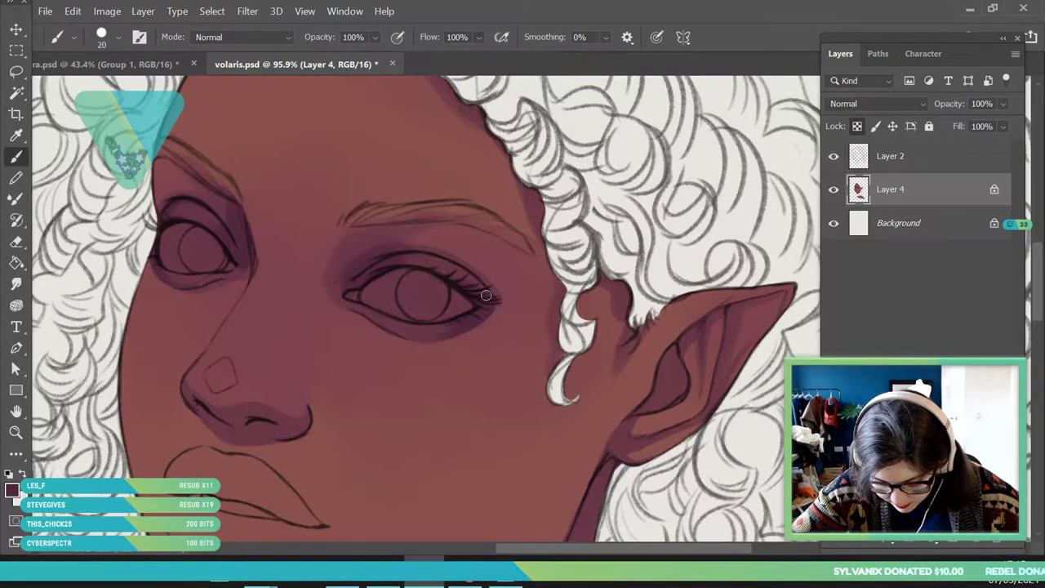
# - Darken the underside of the nose around the nostrils and the shadow beneath the lower lip with a 20 px brush
pyautogui.click(20, 436)
pyautogui.moveTo(315, 197); pyautogui.dragTo(157, 164)
pyautogui.moveTo(372, 251); pyautogui.dragTo(499, 415)
pyautogui.moveTo(291, 138); pyautogui.dragTo(335, 188)
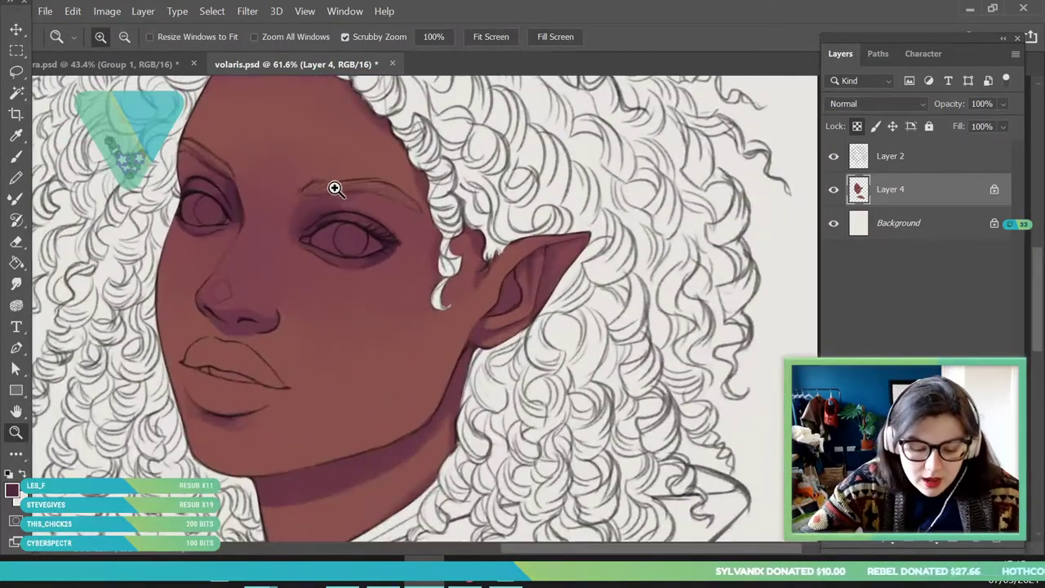
pyautogui.scroll(2, 324, 367)
pyautogui.scroll(4, 201, 367)
pyautogui.press('b')
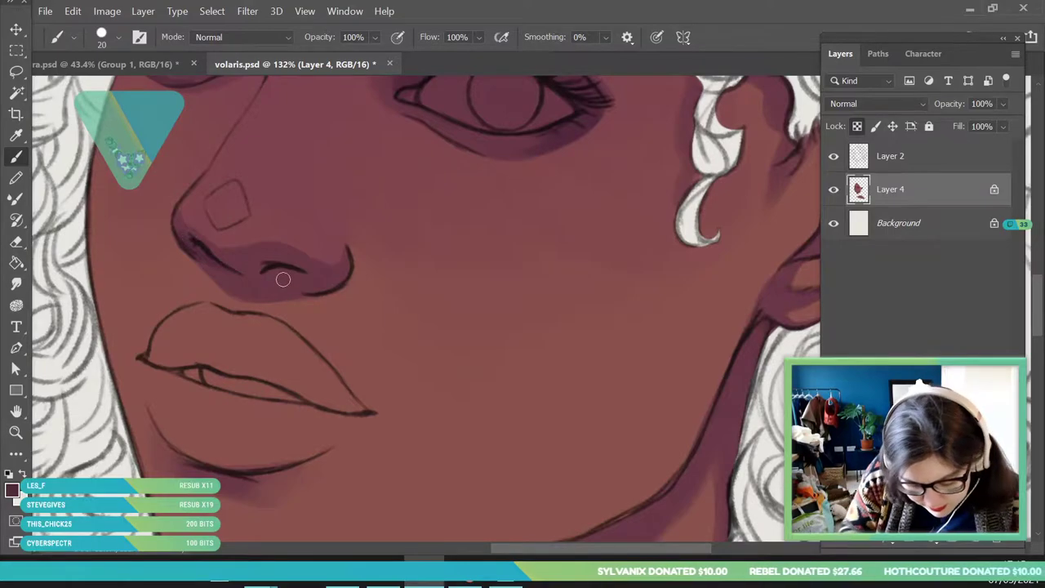
pyautogui.moveTo(232, 271)
pyautogui.mouseDown()
pyautogui.moveTo(309, 289)
pyautogui.moveTo(295, 273)
pyautogui.moveTo(357, 289)
pyautogui.mouseUp()
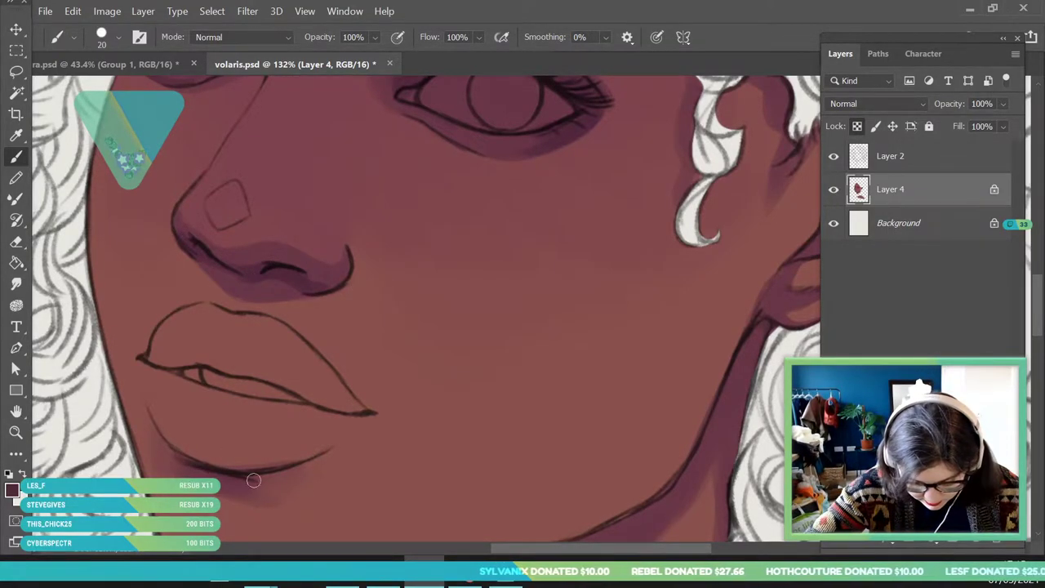
pyautogui.moveTo(185, 468); pyautogui.dragTo(264, 484)
# - Deepen the shadow on the neck beneath the chin and jaw with the dark purple, using a 31 px brush
pyautogui.click(17, 433)
pyautogui.moveTo(445, 488); pyautogui.dragTo(398, 492)
pyautogui.moveTo(310, 366); pyautogui.dragTo(339, 382)
pyautogui.click(16, 157)
pyautogui.click(119, 38)
pyautogui.moveTo(103, 90); pyautogui.dragTo(107, 90)
pyautogui.click(529, 286)
pyautogui.moveTo(172, 395)
pyautogui.mouseDown()
pyautogui.moveTo(271, 374)
pyautogui.moveTo(157, 408)
pyautogui.mouseUp()
pyautogui.moveTo(238, 386)
pyautogui.mouseDown()
pyautogui.moveTo(277, 392)
pyautogui.moveTo(154, 420)
pyautogui.moveTo(320, 362)
pyautogui.moveTo(209, 417)
pyautogui.moveTo(176, 418)
pyautogui.moveTo(286, 402)
pyautogui.moveTo(240, 417)
pyautogui.moveTo(259, 396)
pyautogui.moveTo(320, 388)
pyautogui.moveTo(204, 427)
pyautogui.moveTo(341, 369)
pyautogui.mouseUp()
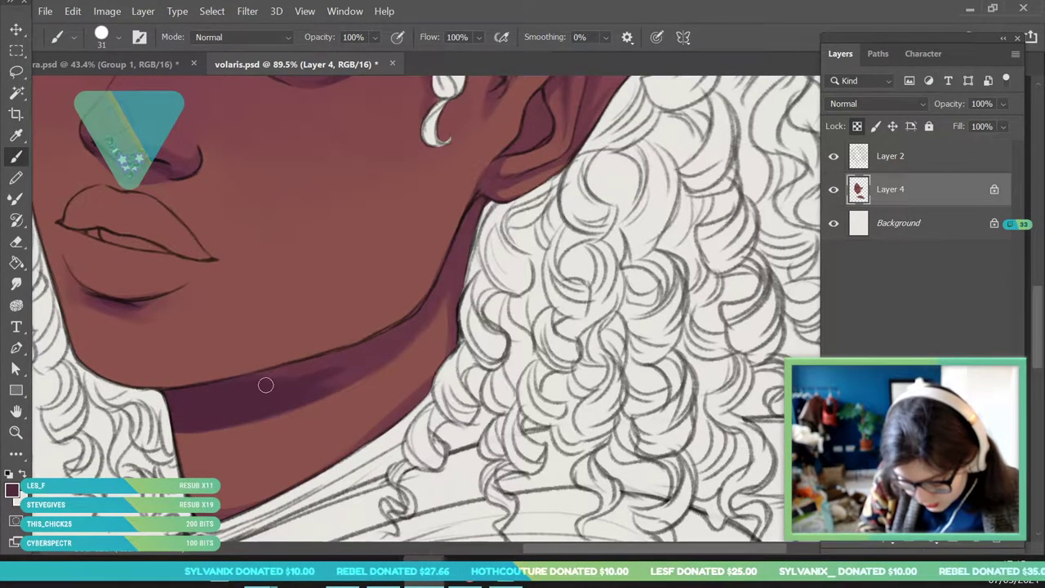
# - Extend the dark neck shadow along the jaw up towards the ear and blend its edge with purple sampled from the neck
pyautogui.moveTo(245, 376)
pyautogui.mouseDown()
pyautogui.moveTo(359, 345)
pyautogui.moveTo(271, 379)
pyautogui.mouseUp()
pyautogui.moveTo(479, 207)
pyautogui.mouseDown()
pyautogui.moveTo(448, 269)
pyautogui.moveTo(443, 303)
pyautogui.moveTo(459, 298)
pyautogui.mouseUp()
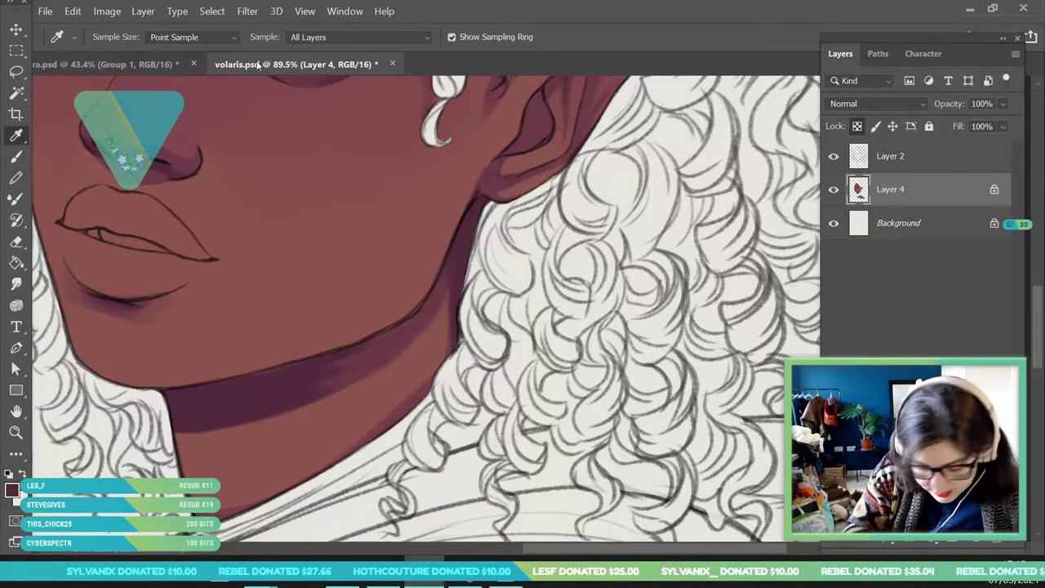
pyautogui.keyDown('alt'); pyautogui.click(351, 359); pyautogui.keyUp('alt')
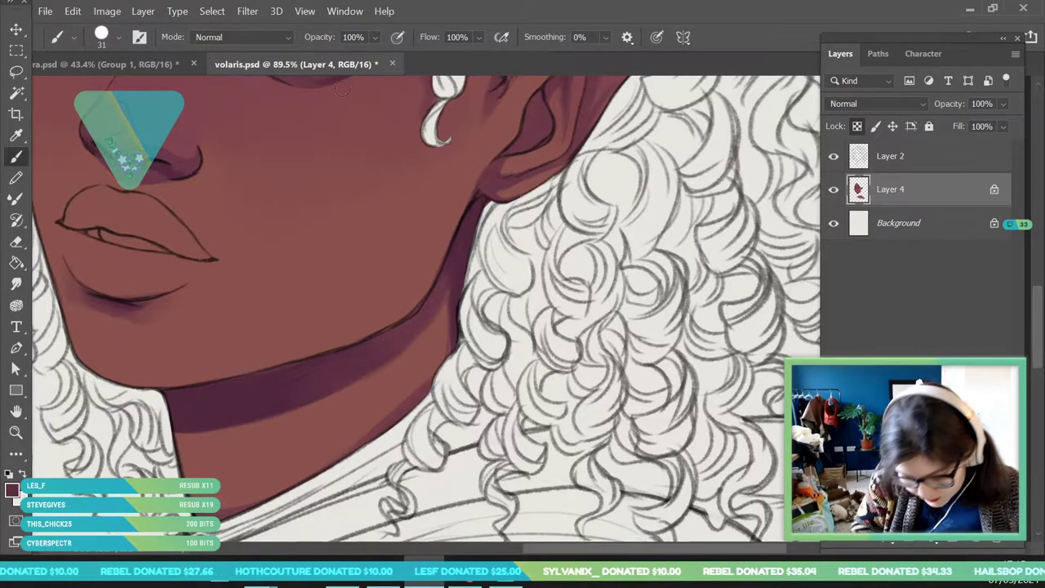
pyautogui.click(20, 136)
pyautogui.click(205, 413)
pyautogui.click(18, 434)
pyautogui.moveTo(219, 457); pyautogui.dragTo(177, 511)
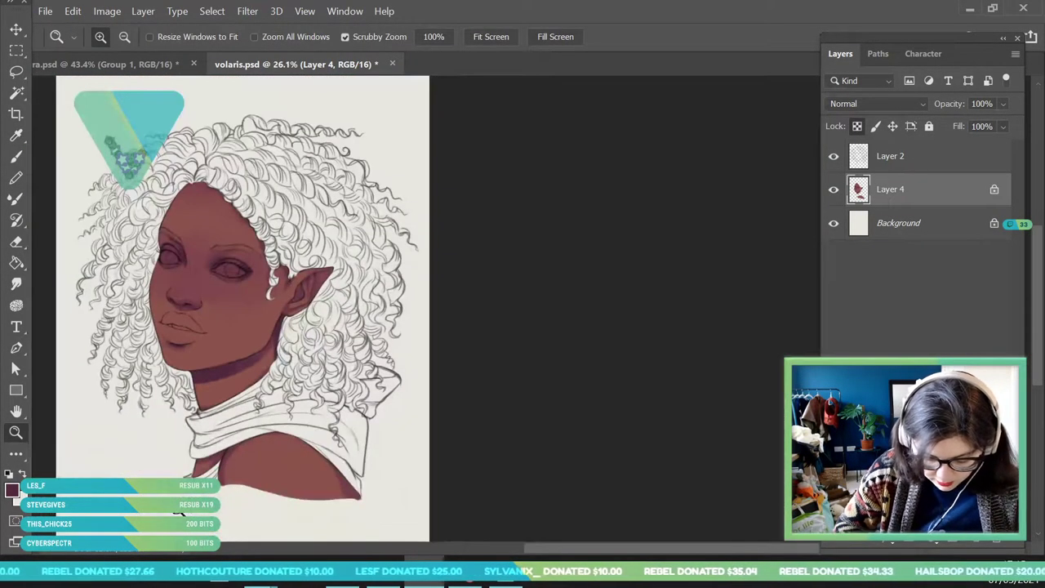
pyautogui.moveTo(258, 508); pyautogui.dragTo(283, 537)
pyautogui.press('b')
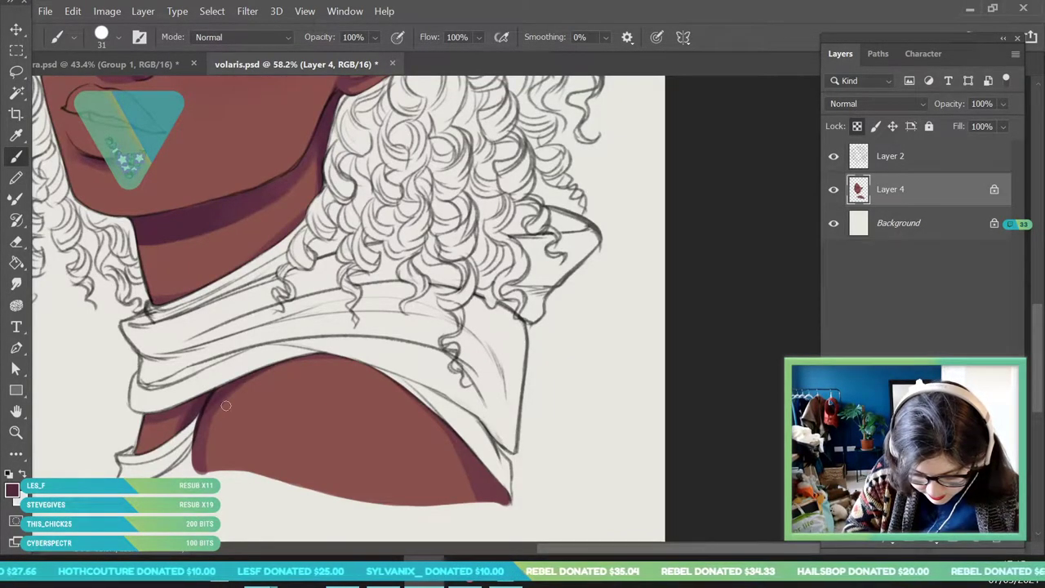
pyautogui.press('s')
pyautogui.click(217, 445)
pyautogui.press('Return')
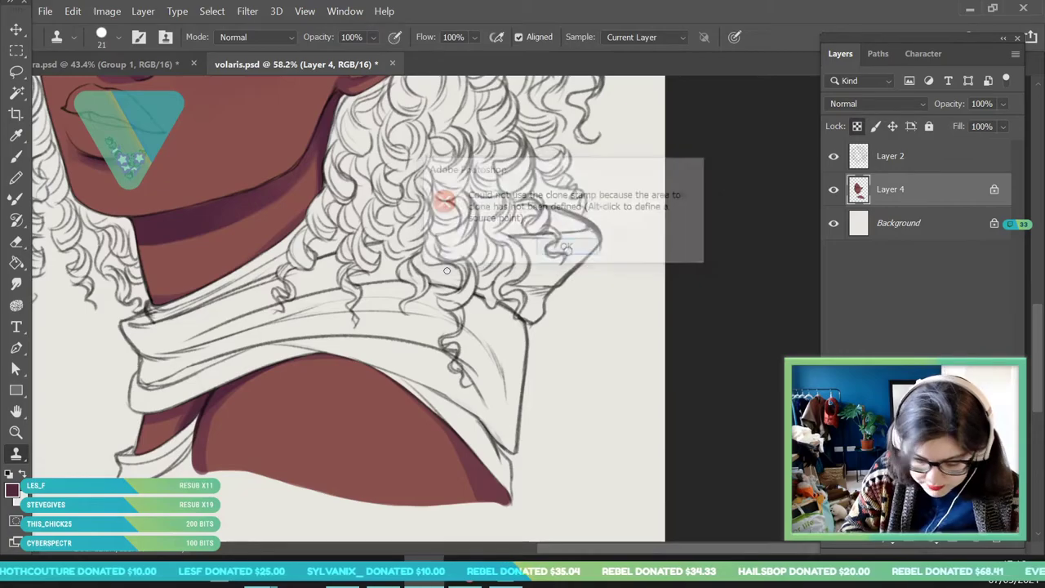
# - Darken the inner hollow of the pointed ear and its upper crease with the dark purple, using a 31 px brush
pyautogui.click(16, 432)
pyautogui.moveTo(432, 327); pyautogui.dragTo(355, 323)
pyautogui.moveTo(289, 192)
pyautogui.mouseDown()
pyautogui.moveTo(348, 275)
pyautogui.moveTo(392, 282)
pyautogui.mouseUp()
pyautogui.moveTo(237, 177)
pyautogui.mouseDown()
pyautogui.moveTo(273, 194)
pyautogui.moveTo(231, 226)
pyautogui.mouseUp()
pyautogui.press('b')
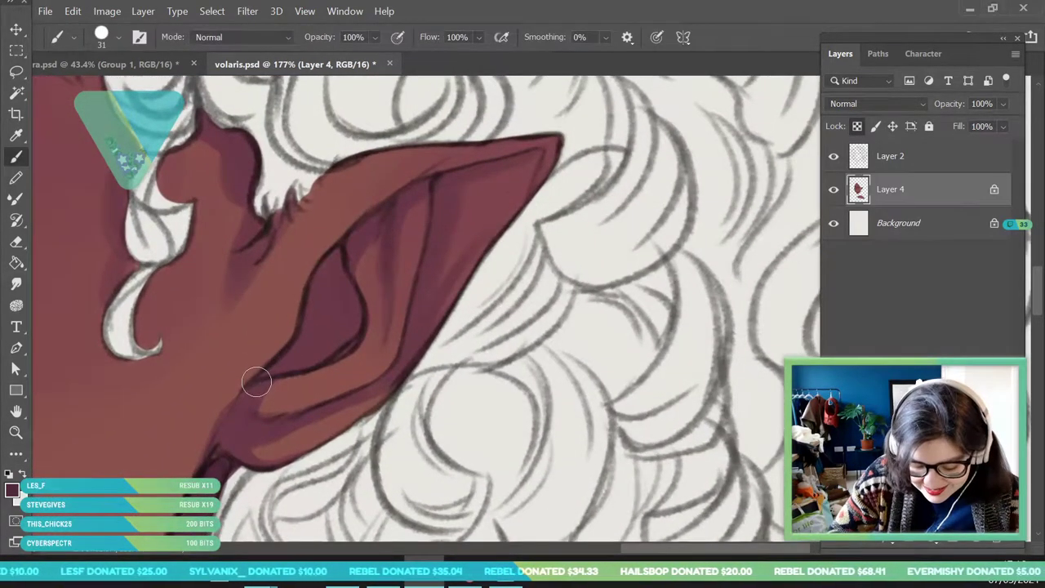
pyautogui.moveTo(318, 323)
pyautogui.mouseDown()
pyautogui.moveTo(315, 296)
pyautogui.moveTo(343, 269)
pyautogui.moveTo(327, 317)
pyautogui.moveTo(373, 263)
pyautogui.moveTo(357, 278)
pyautogui.moveTo(335, 276)
pyautogui.moveTo(563, 151)
pyautogui.mouseUp()
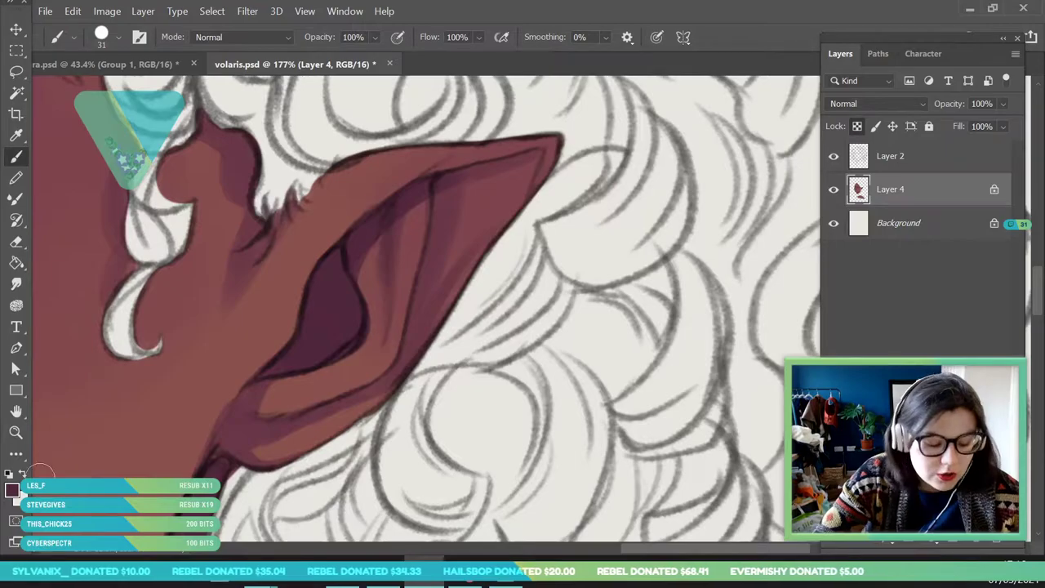
# - Sample the warm skin tone from the lower cheek and fill the diamond-shaped highlight on the nose tip with it
pyautogui.click(16, 433)
pyautogui.moveTo(259, 291); pyautogui.dragTo(147, 282)
pyautogui.moveTo(329, 299); pyautogui.dragTo(256, 360)
pyautogui.moveTo(367, 232); pyautogui.dragTo(389, 320)
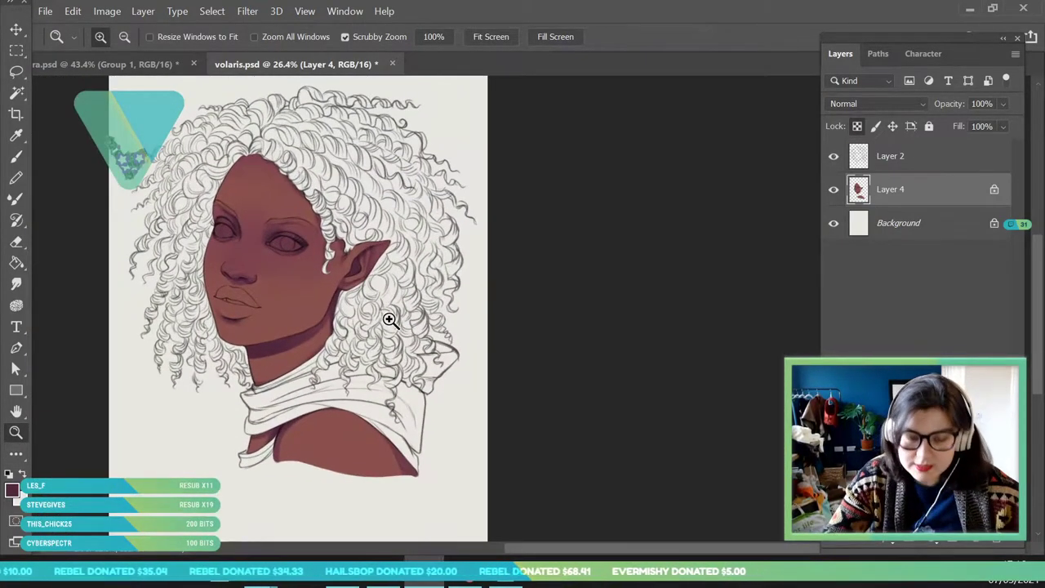
pyautogui.click(268, 219)
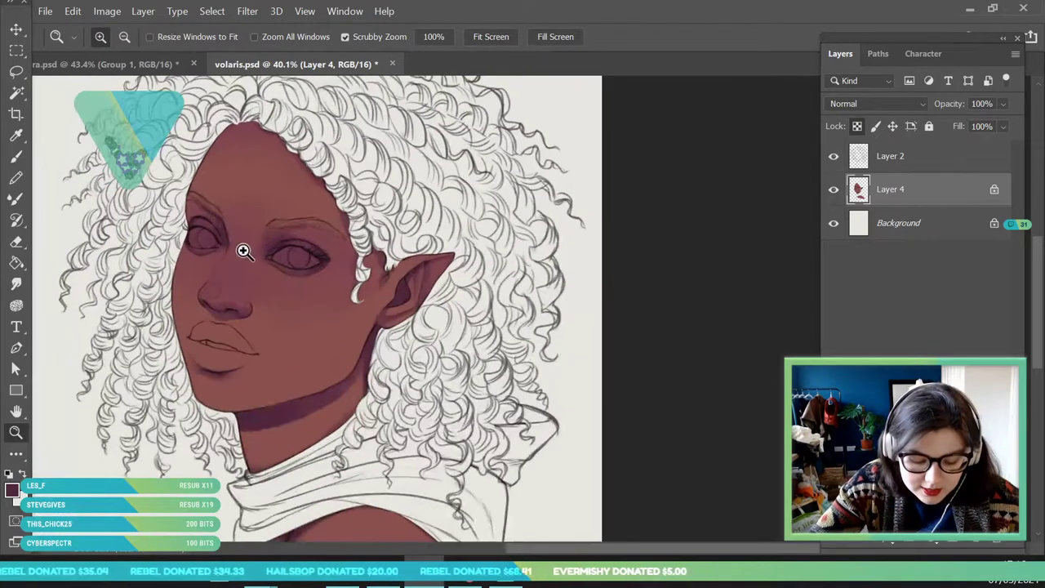
pyautogui.press('i')
pyautogui.moveTo(255, 106); pyautogui.dragTo(267, 147)
pyautogui.click(366, 405)
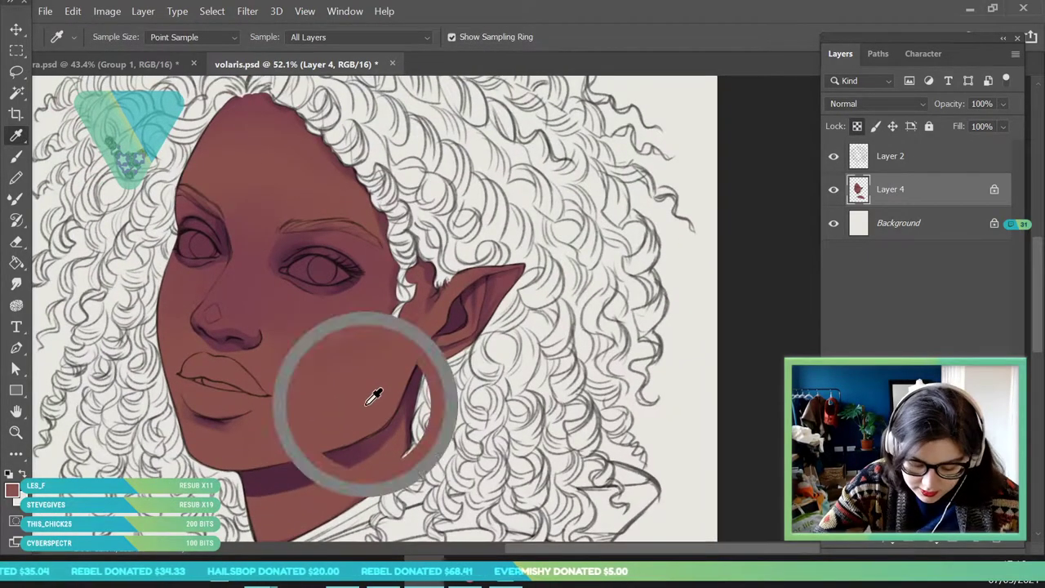
pyautogui.click(16, 433)
pyautogui.moveTo(204, 311); pyautogui.dragTo(236, 378)
pyautogui.press('b')
pyautogui.moveTo(229, 327)
pyautogui.mouseDown()
pyautogui.moveTo(214, 329)
pyautogui.moveTo(215, 350)
pyautogui.moveTo(232, 334)
pyautogui.mouseUp()
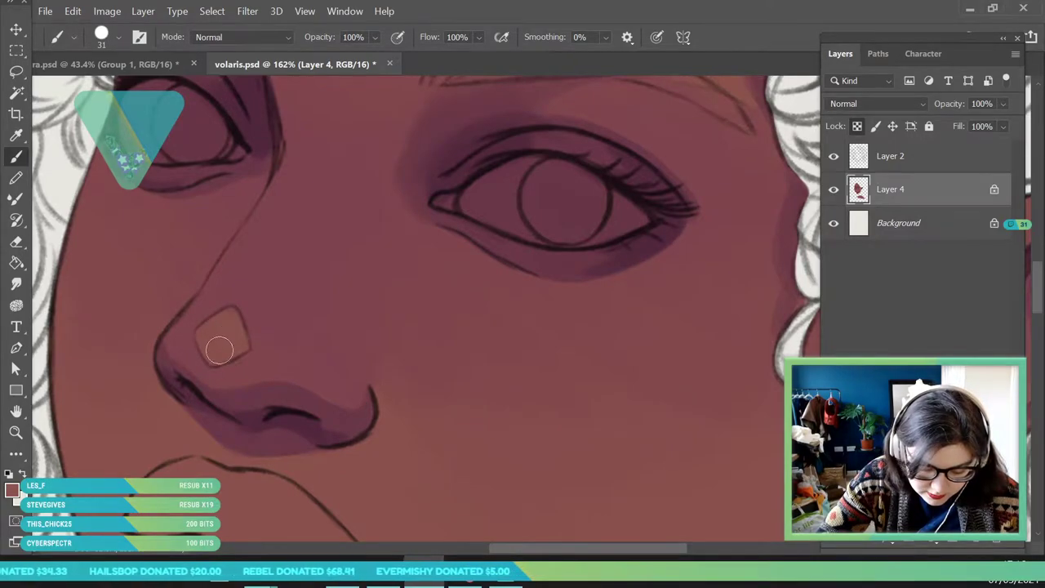
# - Sample the dark purple beside the eye and set the foreground colour to hue 329°, saturation 62% and brightness 32%
pyautogui.press('z')
pyautogui.scroll(-5, 245, 294)
pyautogui.scroll(2, 268, 308)
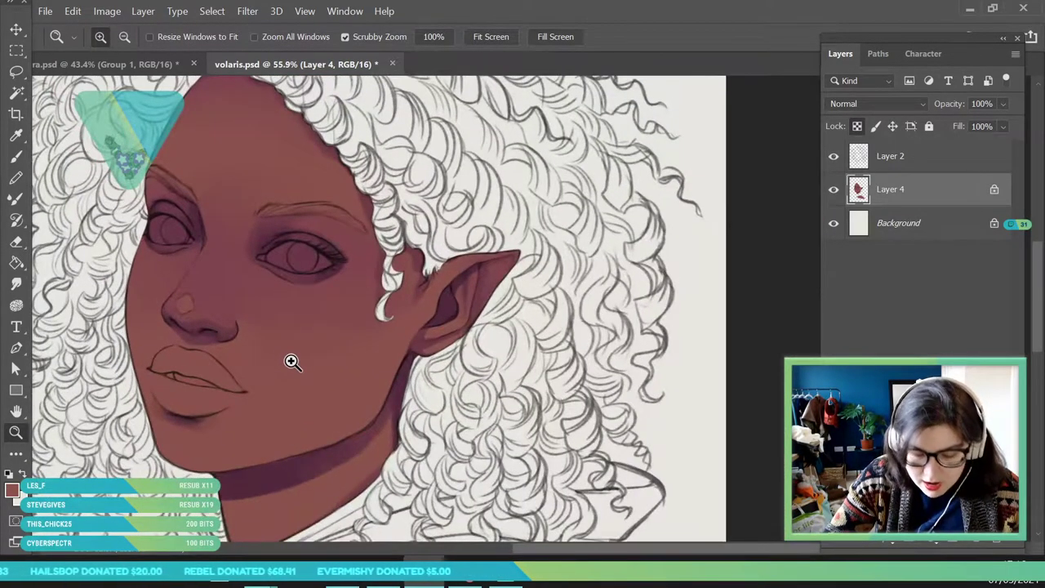
pyautogui.scroll(-2, 306, 146)
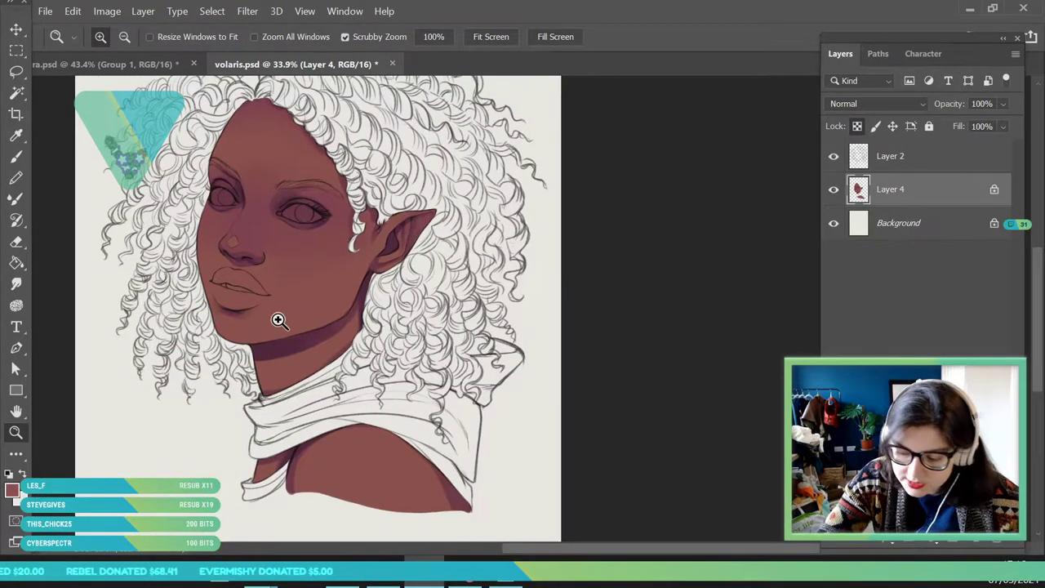
pyautogui.scroll(5, 251, 271)
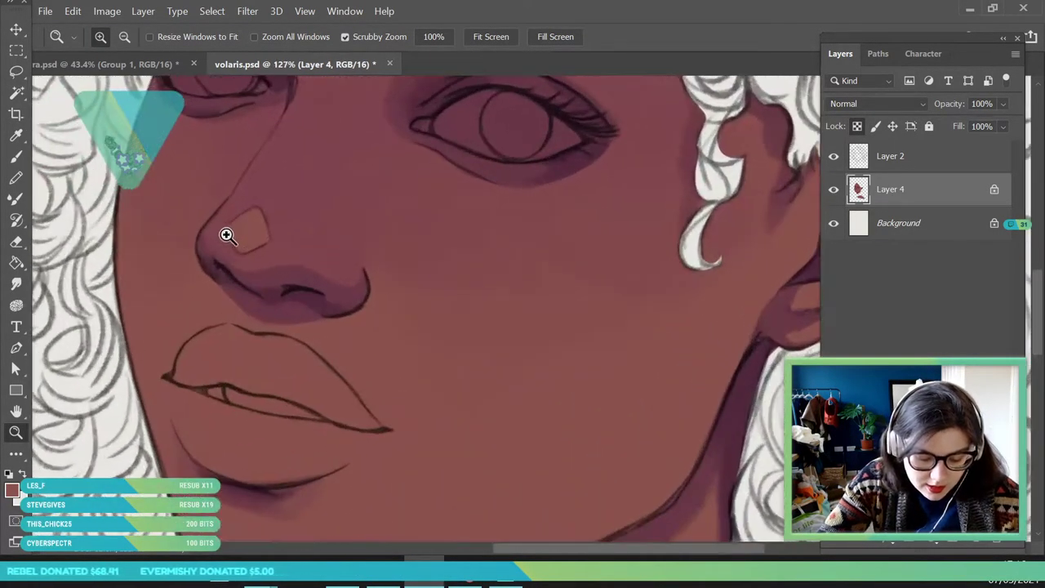
pyautogui.press('i')
pyautogui.click(595, 148)
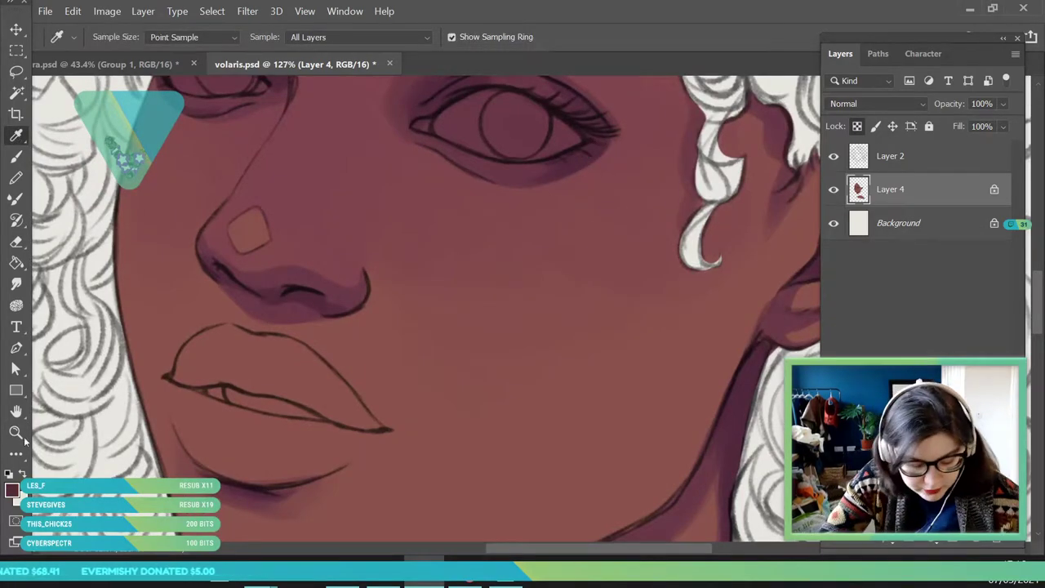
pyautogui.click(12, 489)
pyautogui.click(657, 296)
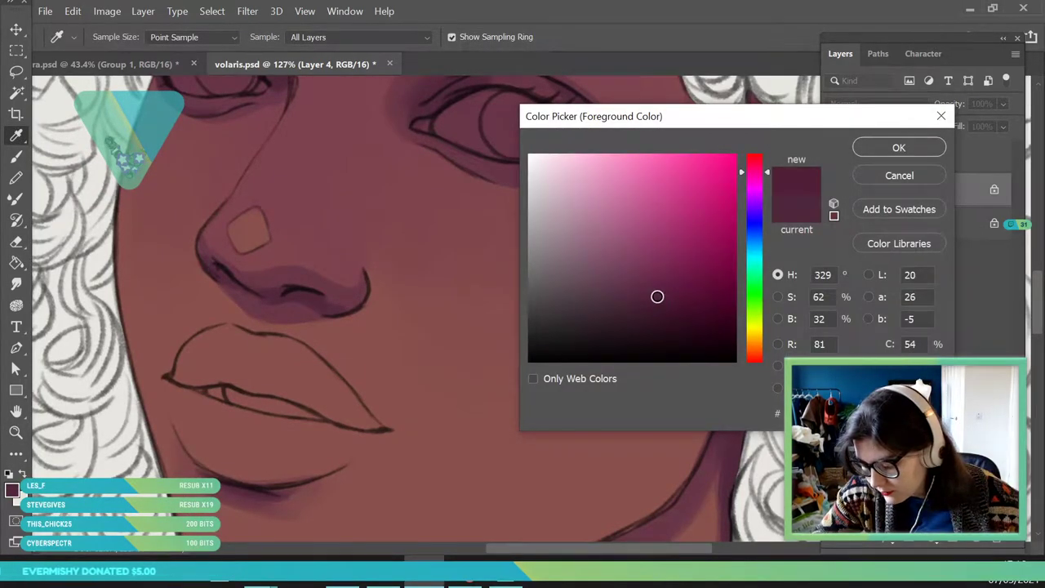
pyautogui.click(898, 148)
# - Fill the upper lip with the dark plum up to its outline, using an 18 px brush
pyautogui.press('z')
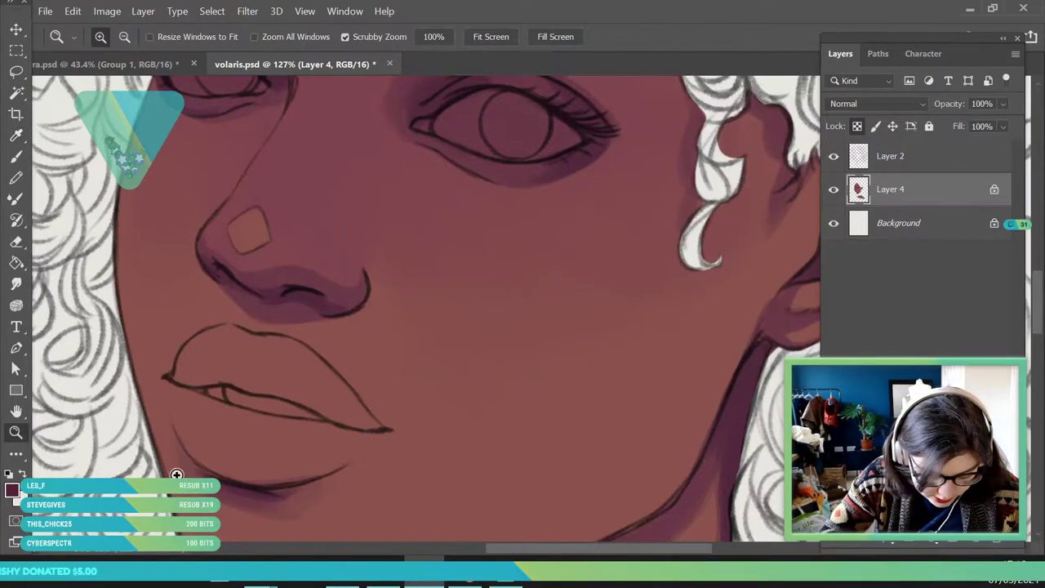
pyautogui.scroll(2, 172, 469)
pyautogui.press('b')
pyautogui.moveTo(168, 337)
pyautogui.mouseDown()
pyautogui.moveTo(215, 296)
pyautogui.moveTo(202, 298)
pyautogui.moveTo(196, 311)
pyautogui.moveTo(250, 300)
pyautogui.moveTo(200, 338)
pyautogui.moveTo(215, 343)
pyautogui.moveTo(180, 343)
pyautogui.moveTo(254, 342)
pyautogui.moveTo(270, 350)
pyautogui.moveTo(244, 346)
pyautogui.moveTo(344, 364)
pyautogui.moveTo(284, 360)
pyautogui.moveTo(377, 390)
pyautogui.moveTo(195, 331)
pyautogui.moveTo(236, 297)
pyautogui.moveTo(227, 286)
pyautogui.moveTo(291, 311)
pyautogui.moveTo(308, 309)
pyautogui.moveTo(301, 300)
pyautogui.moveTo(225, 318)
pyautogui.moveTo(372, 357)
pyautogui.moveTo(294, 303)
pyautogui.moveTo(307, 301)
pyautogui.moveTo(407, 380)
pyautogui.moveTo(364, 338)
pyautogui.moveTo(358, 381)
pyautogui.moveTo(451, 416)
pyautogui.moveTo(385, 344)
pyautogui.mouseUp()
pyautogui.click(101, 37)
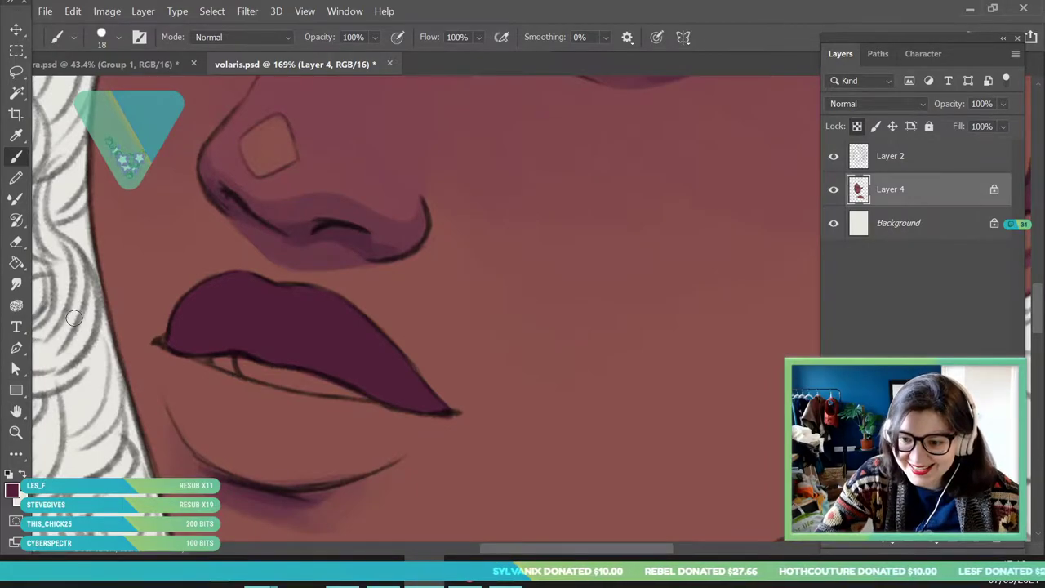
# - Choose a lighter muted purple as foreground colour and fill the lower lip with it, using a 48 px brush
pyautogui.click(12, 491)
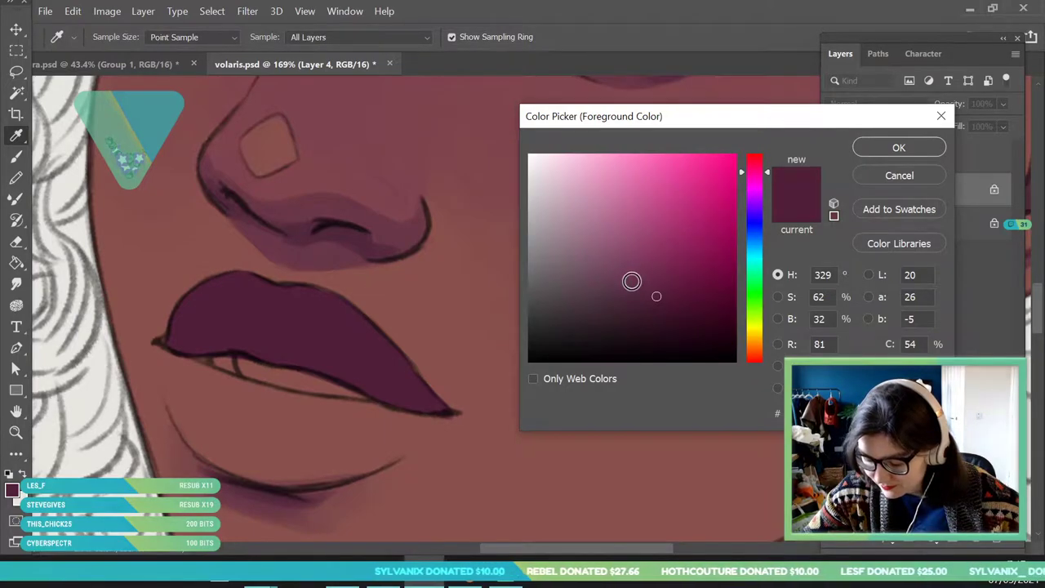
pyautogui.click(631, 273)
pyautogui.click(871, 153)
pyautogui.click(118, 38)
pyautogui.click(116, 89)
pyautogui.click(308, 428)
pyautogui.moveTo(325, 437); pyautogui.dragTo(253, 411)
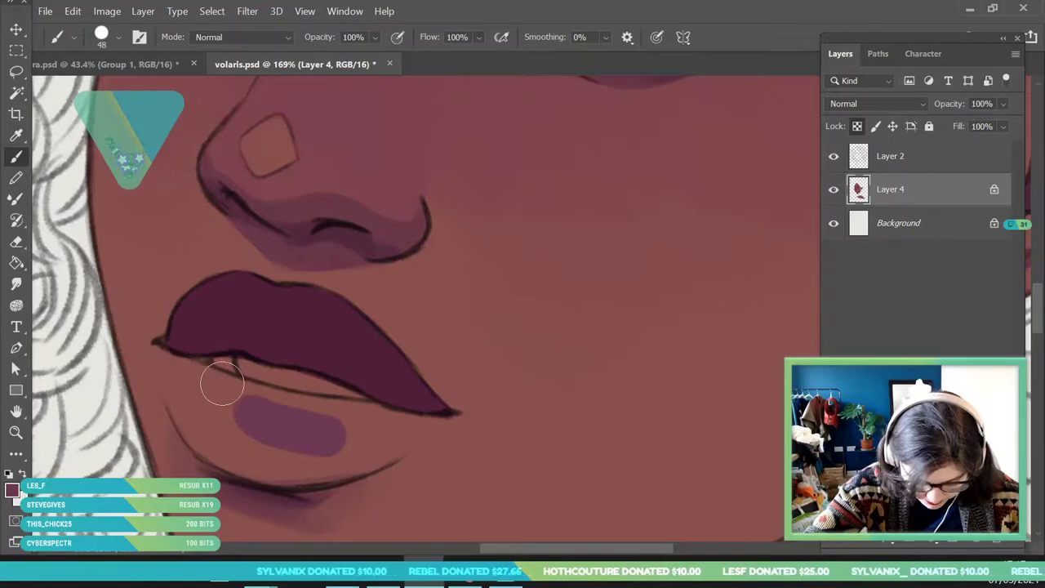
pyautogui.moveTo(188, 364)
pyautogui.mouseDown()
pyautogui.moveTo(362, 421)
pyautogui.moveTo(286, 404)
pyautogui.mouseUp()
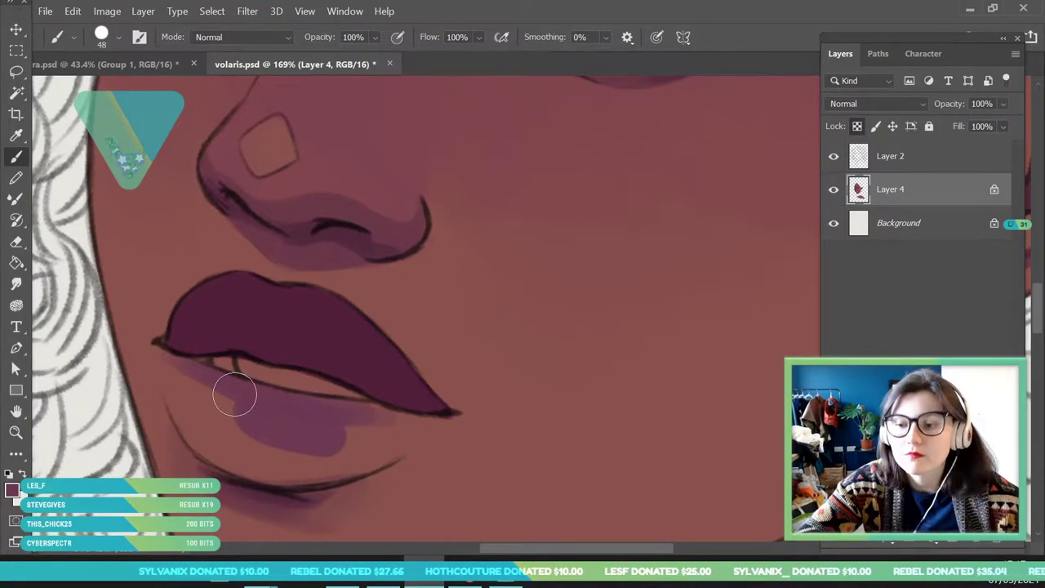
pyautogui.moveTo(210, 383)
pyautogui.mouseDown()
pyautogui.moveTo(276, 464)
pyautogui.moveTo(206, 424)
pyautogui.moveTo(226, 446)
pyautogui.moveTo(283, 464)
pyautogui.moveTo(217, 413)
pyautogui.moveTo(204, 437)
pyautogui.moveTo(253, 459)
pyautogui.moveTo(177, 358)
pyautogui.moveTo(193, 427)
pyautogui.moveTo(224, 441)
pyautogui.mouseUp()
pyautogui.moveTo(284, 466)
pyautogui.mouseDown()
pyautogui.moveTo(269, 426)
pyautogui.moveTo(174, 337)
pyautogui.mouseUp()
pyautogui.moveTo(338, 421)
pyautogui.mouseDown()
pyautogui.moveTo(330, 455)
pyautogui.moveTo(265, 461)
pyautogui.moveTo(360, 440)
pyautogui.moveTo(333, 468)
pyautogui.moveTo(270, 468)
pyautogui.moveTo(428, 427)
pyautogui.moveTo(313, 469)
pyautogui.moveTo(444, 419)
pyautogui.moveTo(319, 450)
pyautogui.moveTo(323, 434)
pyautogui.moveTo(406, 416)
pyautogui.moveTo(412, 428)
pyautogui.moveTo(324, 425)
pyautogui.moveTo(338, 421)
pyautogui.moveTo(422, 423)
pyautogui.moveTo(364, 416)
pyautogui.moveTo(385, 404)
pyautogui.moveTo(439, 420)
pyautogui.mouseUp()
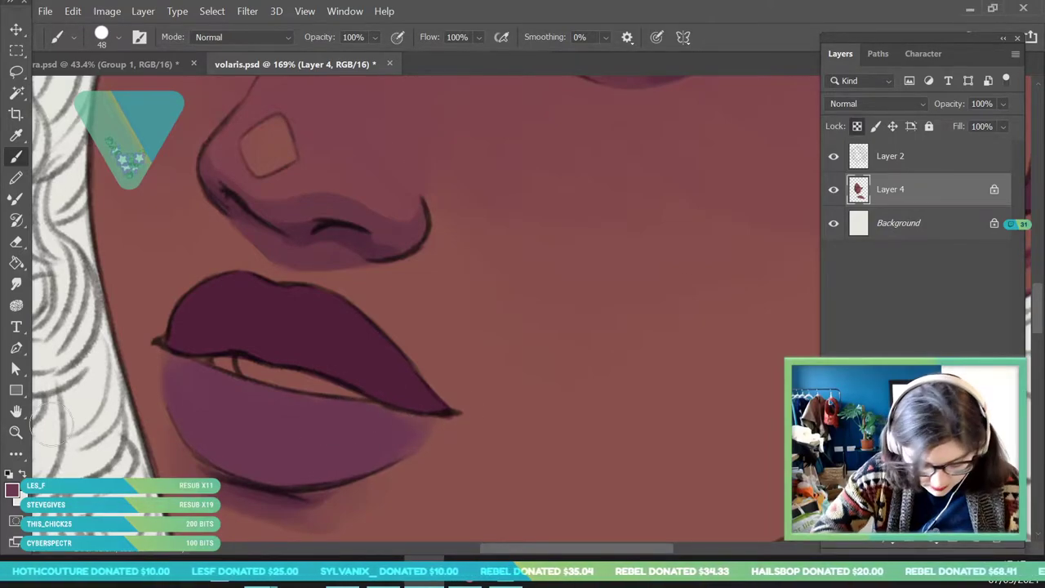
# - Sample the upper lip's dark plum and shade the upper edge, corner and underside of the lower lip with a 28 px brush
pyautogui.click(16, 432)
pyautogui.moveTo(281, 312)
pyautogui.mouseDown()
pyautogui.moveTo(294, 406)
pyautogui.moveTo(305, 410)
pyautogui.moveTo(337, 361)
pyautogui.moveTo(284, 310)
pyautogui.mouseUp()
pyautogui.click(16, 135)
pyautogui.click(227, 301)
pyautogui.click(16, 157)
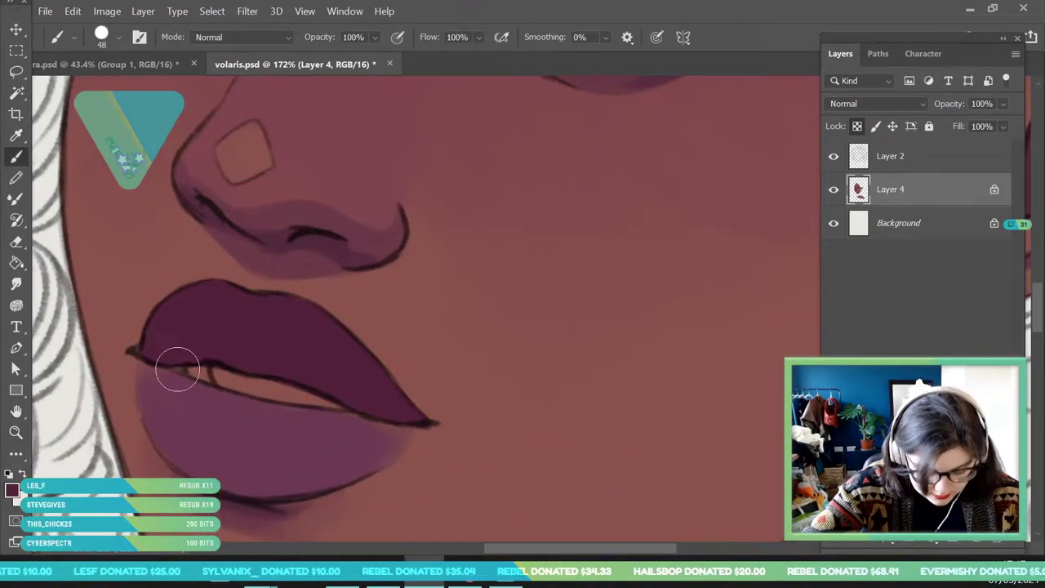
pyautogui.click(118, 39)
pyautogui.moveTo(116, 90); pyautogui.dragTo(106, 90)
pyautogui.click(196, 352)
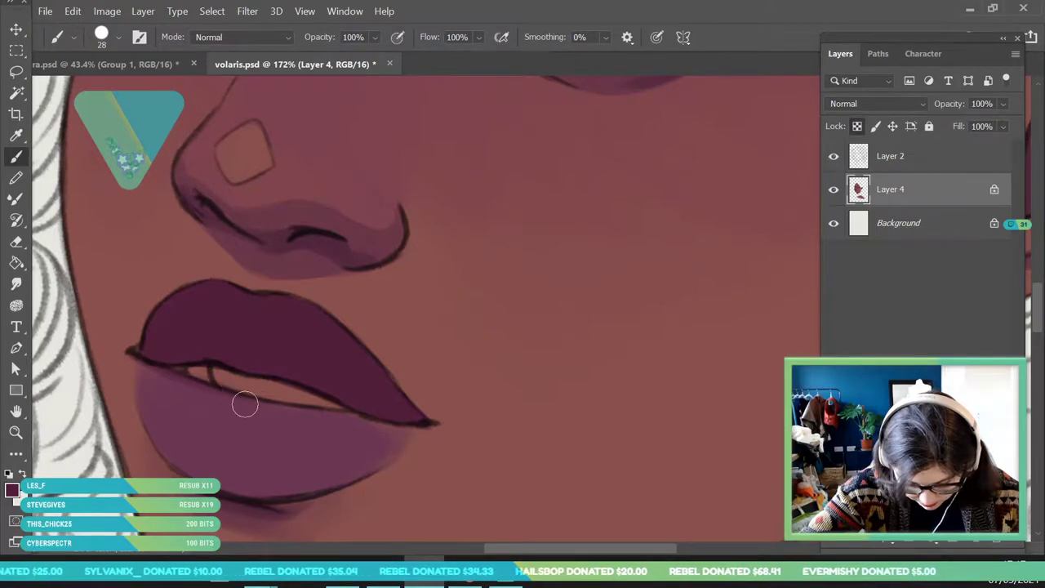
pyautogui.moveTo(239, 409); pyautogui.dragTo(365, 413)
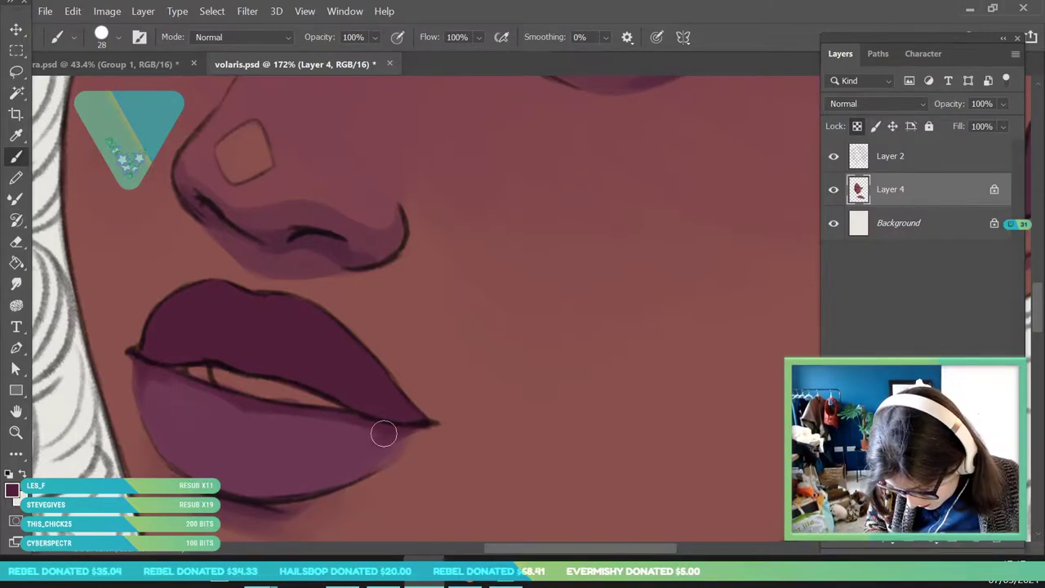
pyautogui.moveTo(326, 484); pyautogui.dragTo(395, 447)
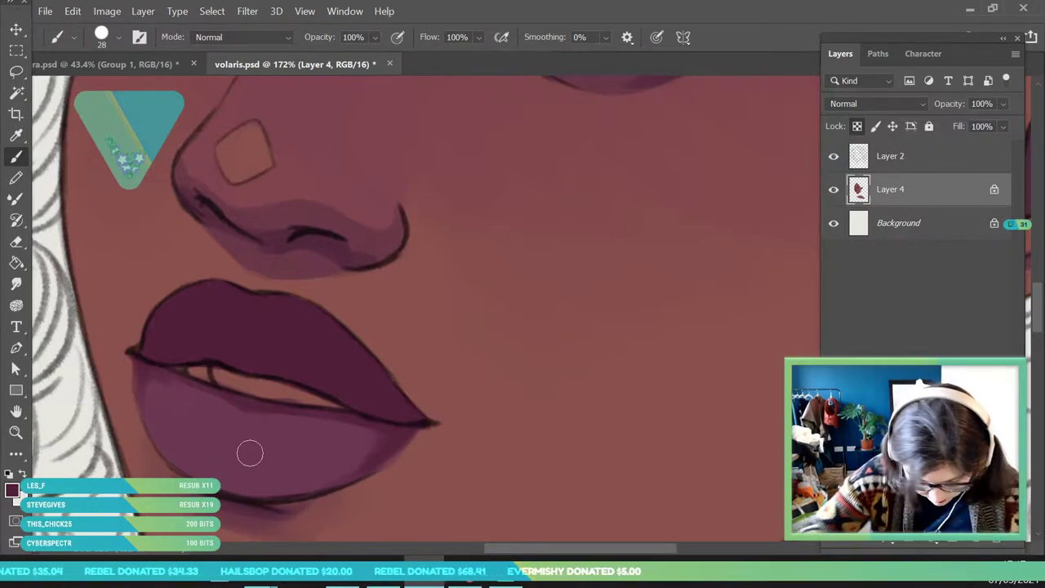
pyautogui.moveTo(218, 482); pyautogui.dragTo(367, 471)
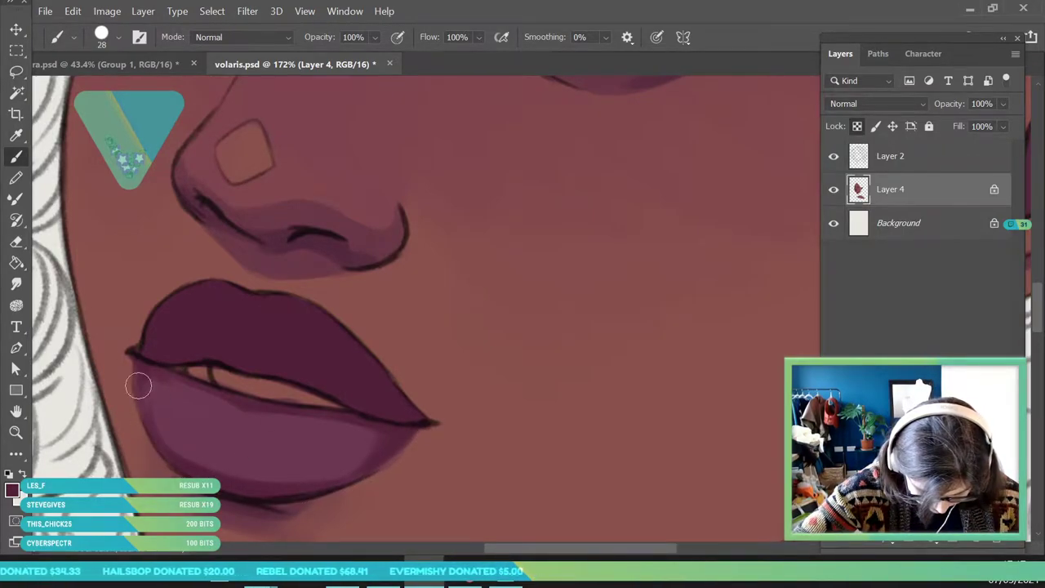
# - Sample the purple near the lower lip's outer edge and blend the dark edge shading into the lip
pyautogui.click(15, 432)
pyautogui.moveTo(268, 285); pyautogui.dragTo(179, 181)
pyautogui.moveTo(263, 320); pyautogui.dragTo(363, 314)
pyautogui.click(16, 137)
pyautogui.click(129, 296)
pyautogui.press('b')
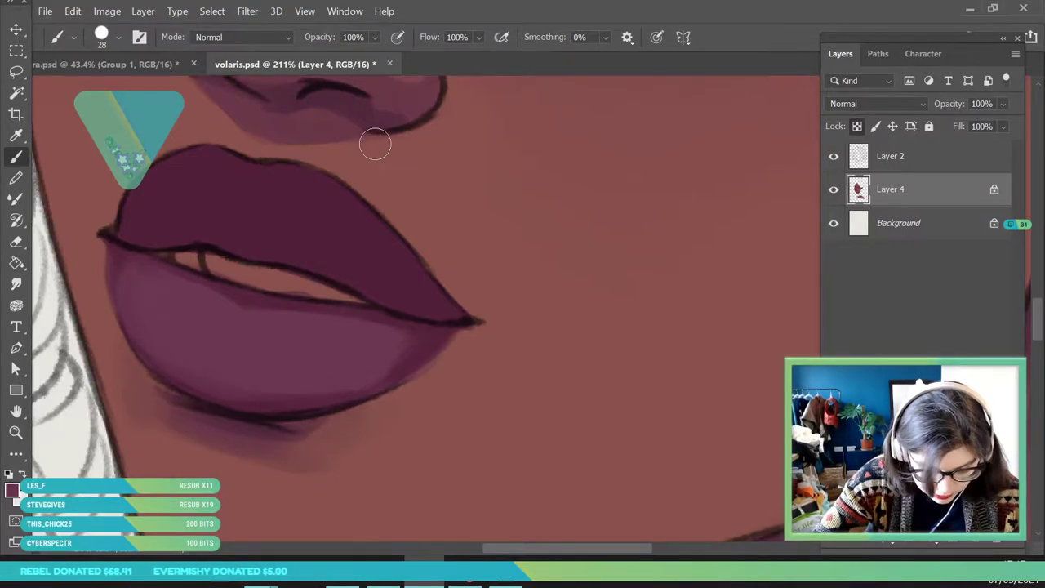
# - Resample purples from the lower lip and smooth its shading towards the corner of the mouth
pyautogui.click(16, 432)
pyautogui.moveTo(220, 287)
pyautogui.mouseDown()
pyautogui.moveTo(146, 326)
pyautogui.moveTo(251, 330)
pyautogui.moveTo(262, 381)
pyautogui.mouseUp()
pyautogui.keyDown('alt'); pyautogui.click(107, 265); pyautogui.keyUp('alt')
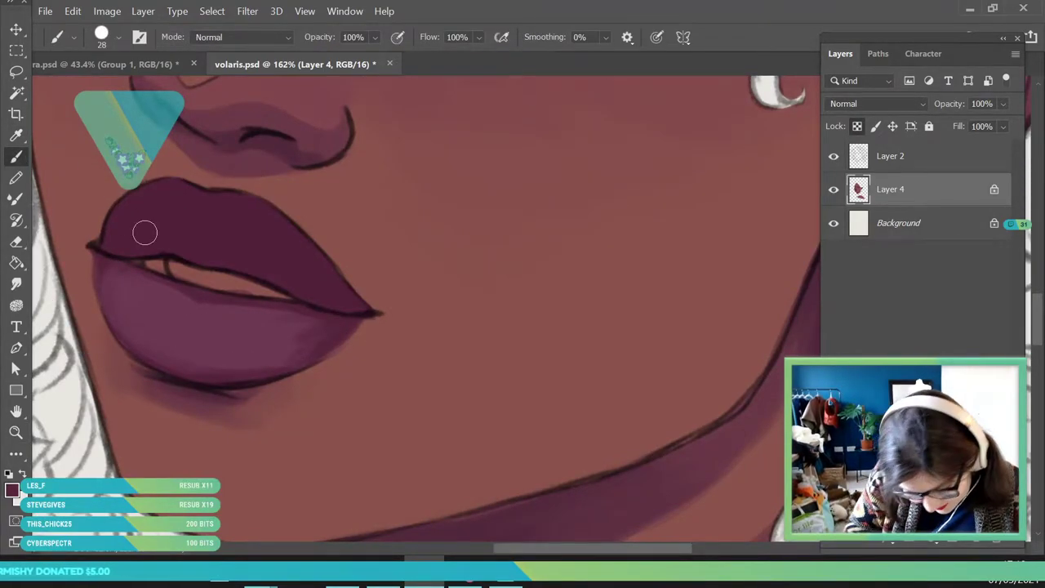
pyautogui.press('i')
pyautogui.click(294, 322)
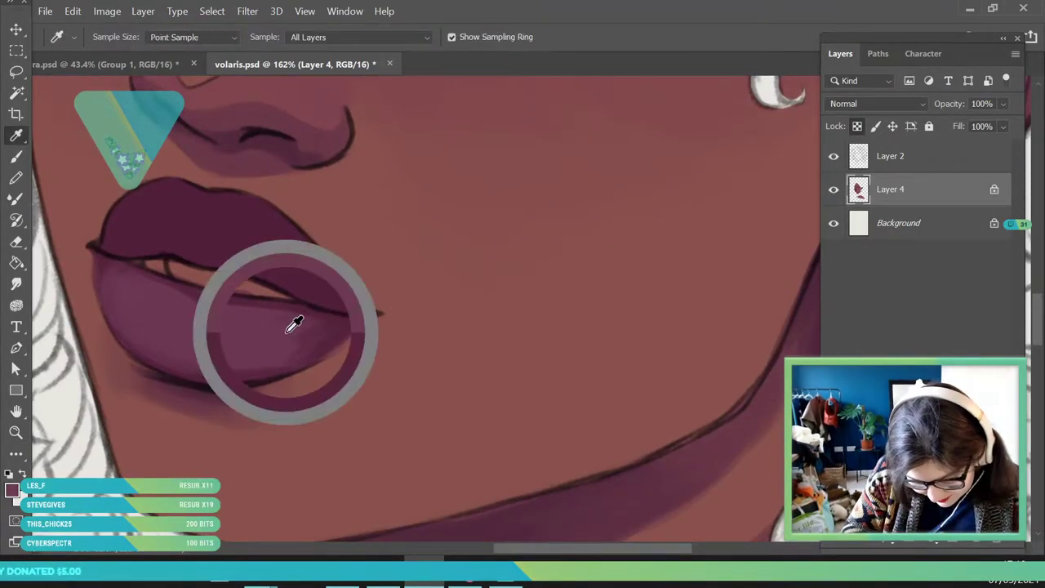
pyautogui.click(16, 158)
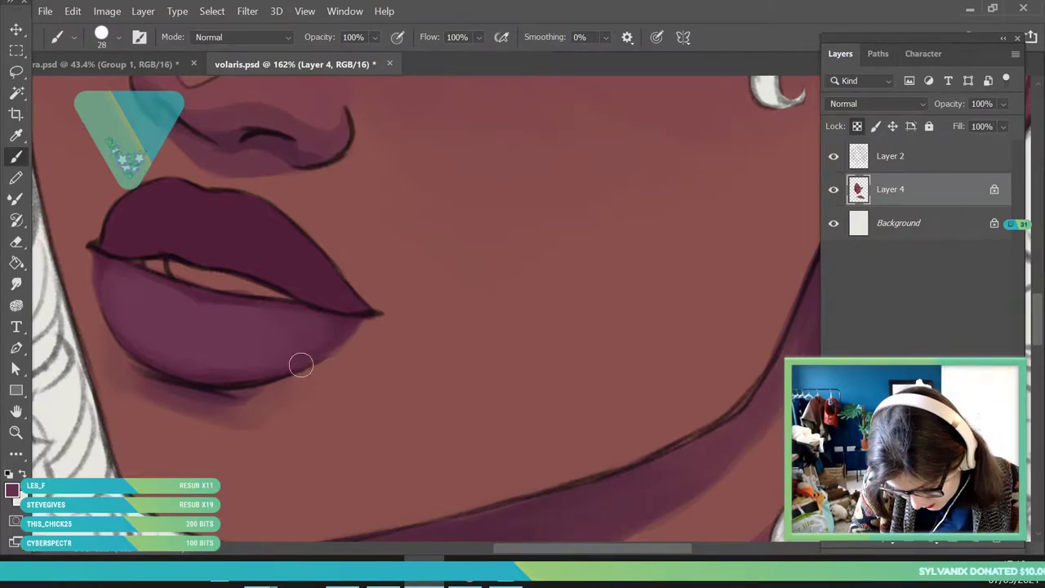
# - Sample the skin tone beside the mouth and clean up the lower lip's outer edge near the corner
pyautogui.click(16, 136)
pyautogui.click(311, 313)
pyautogui.click(16, 158)
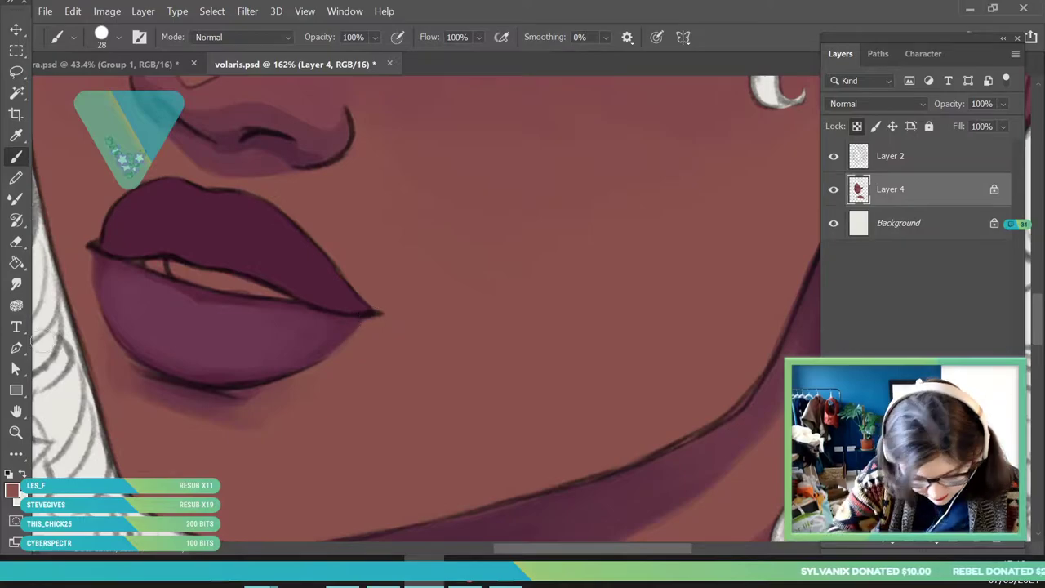
# - Sample the lower lip's purple and lighten it to a dusty pink at H 329, S 41, B 59
pyautogui.click(16, 432)
pyautogui.moveTo(209, 312); pyautogui.dragTo(200, 510)
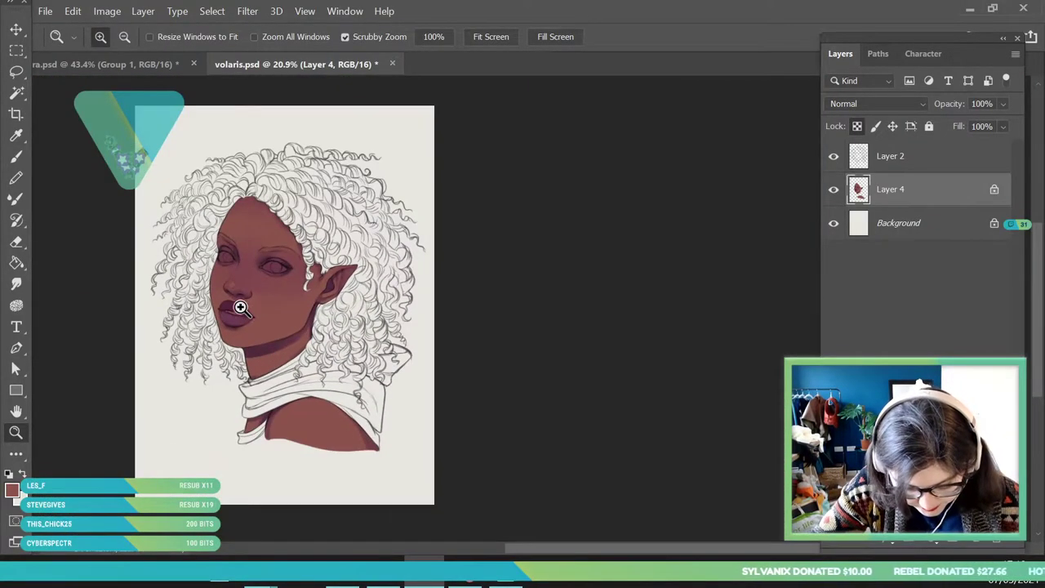
pyautogui.scroll(10, 241, 305)
pyautogui.press('i')
pyautogui.click(218, 373)
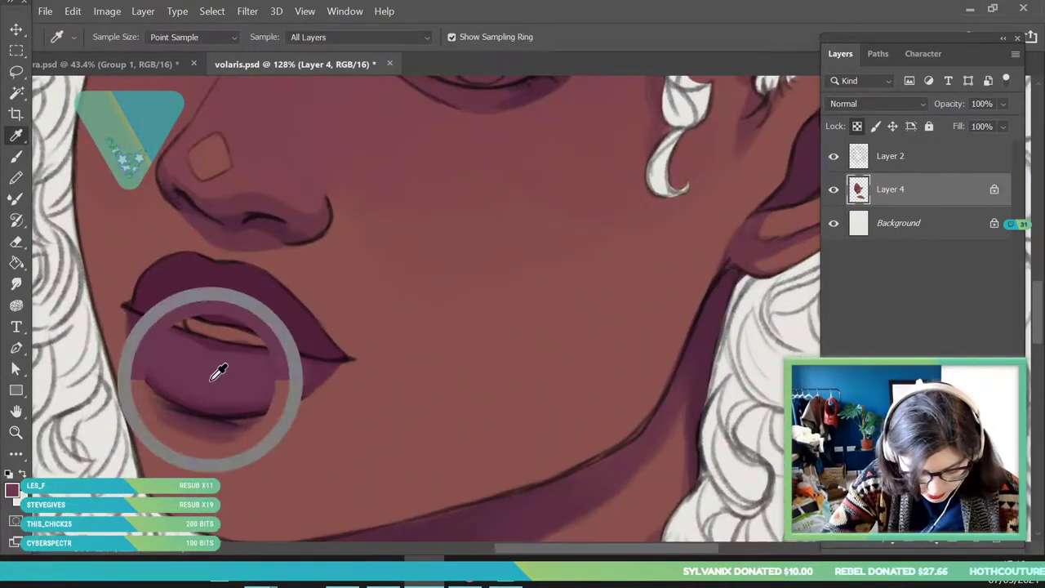
pyautogui.click(12, 490)
pyautogui.click(613, 239)
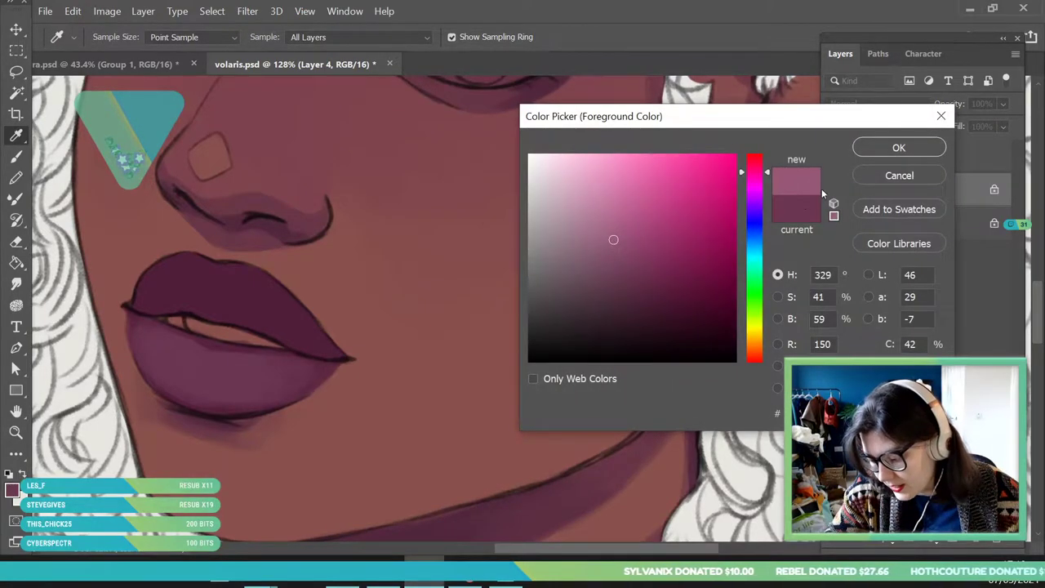
pyautogui.click(898, 148)
# - Paint a soft lighter highlight across the lower lip with a 171 px brush
pyautogui.press('b')
pyautogui.click(119, 37)
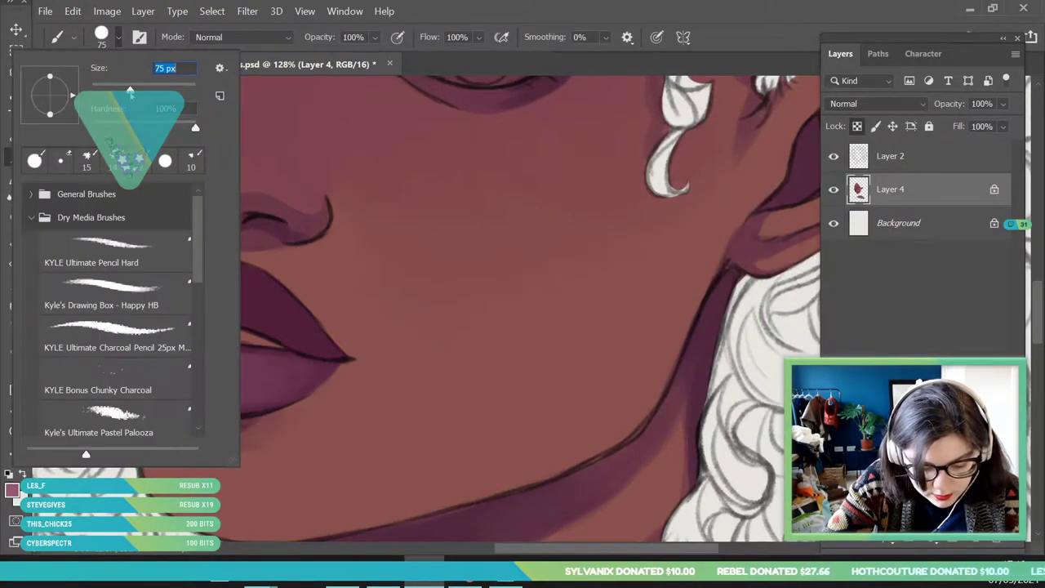
pyautogui.write('171')
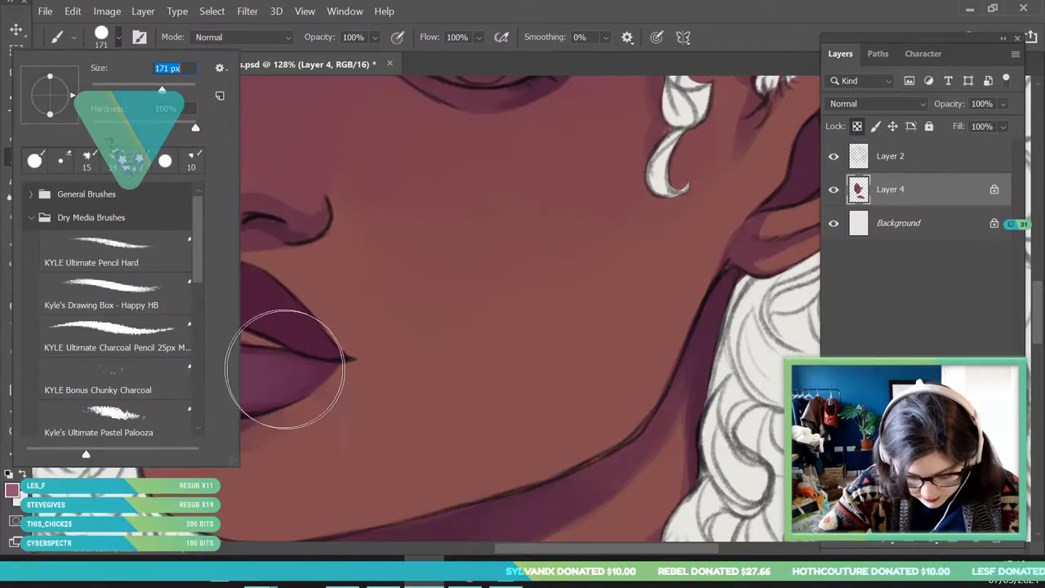
pyautogui.press('Return')
pyautogui.moveTo(200, 368)
pyautogui.mouseDown()
pyautogui.moveTo(245, 369)
pyautogui.moveTo(196, 363)
pyautogui.moveTo(211, 373)
pyautogui.moveTo(300, 373)
pyautogui.moveTo(178, 365)
pyautogui.mouseUp()
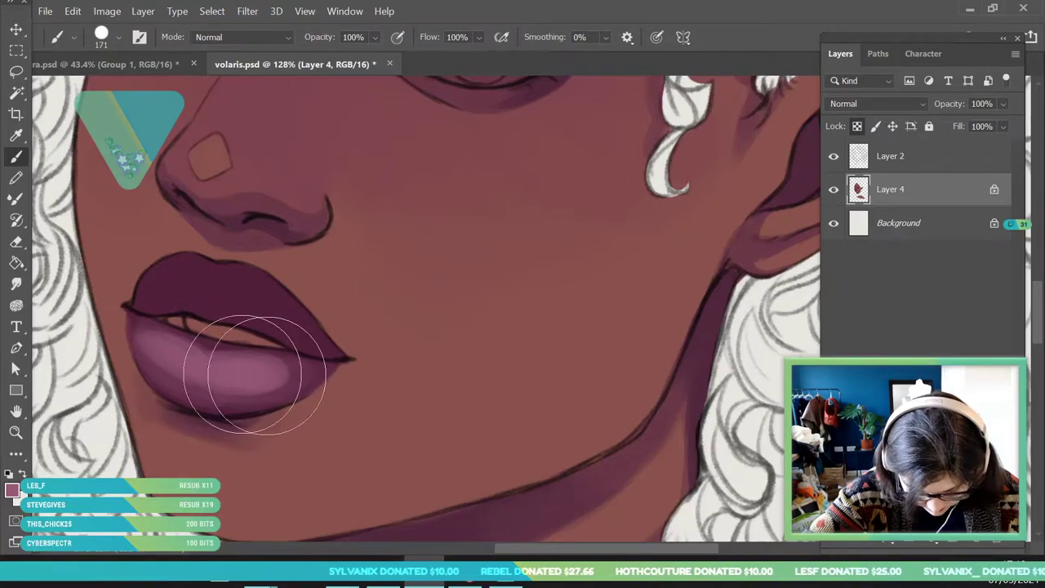
# - Sample a darker lip purple and soften the highlight along the lower lip's upper edge with a 72 px brush
pyautogui.press('i')
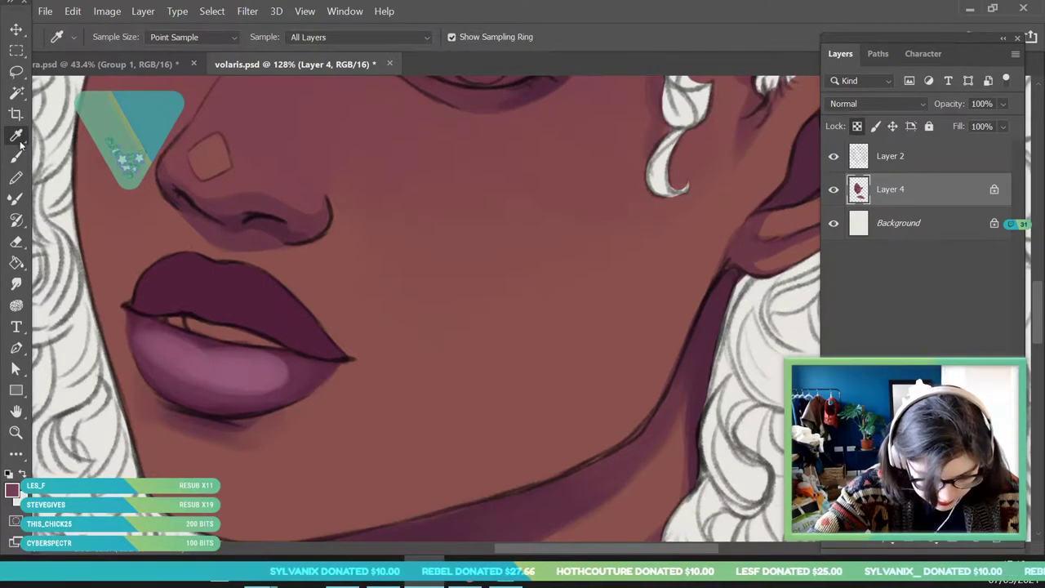
pyautogui.press('b')
pyautogui.click(101, 37)
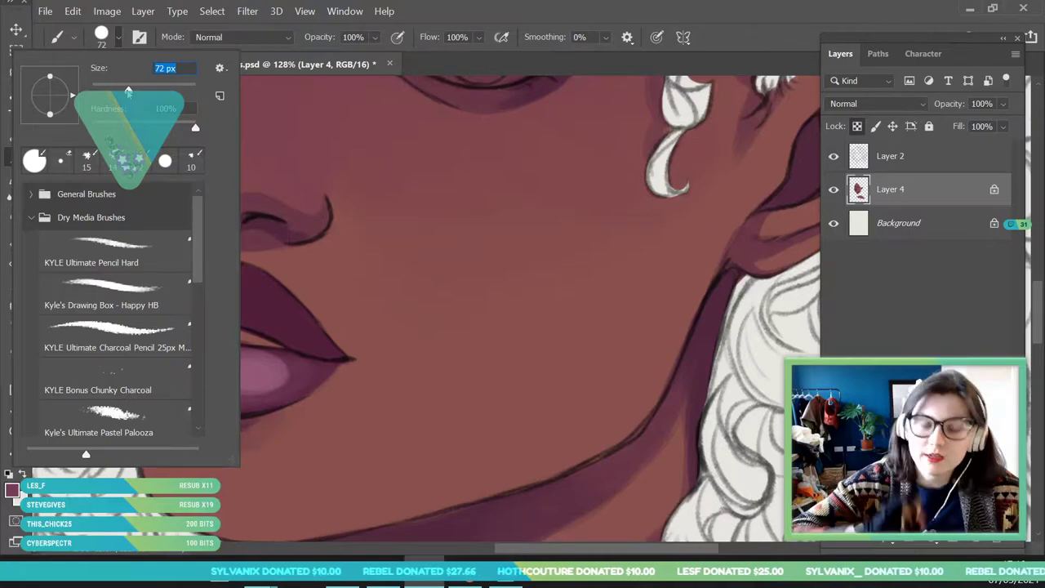
pyautogui.click(267, 370)
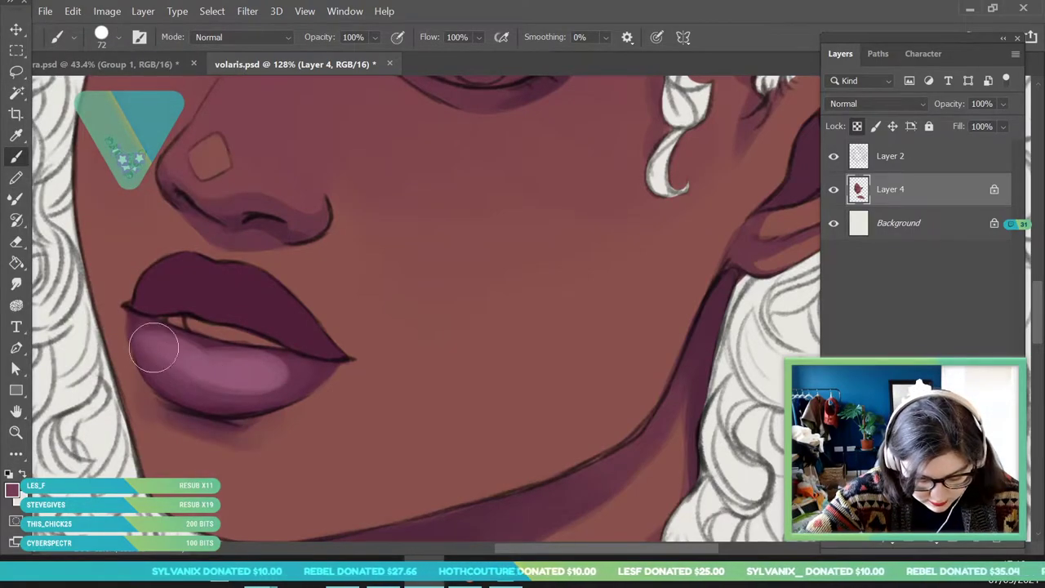
# - Resample a mid purple from the lower lip and blend the highlight outwards to both sides
pyautogui.press('i')
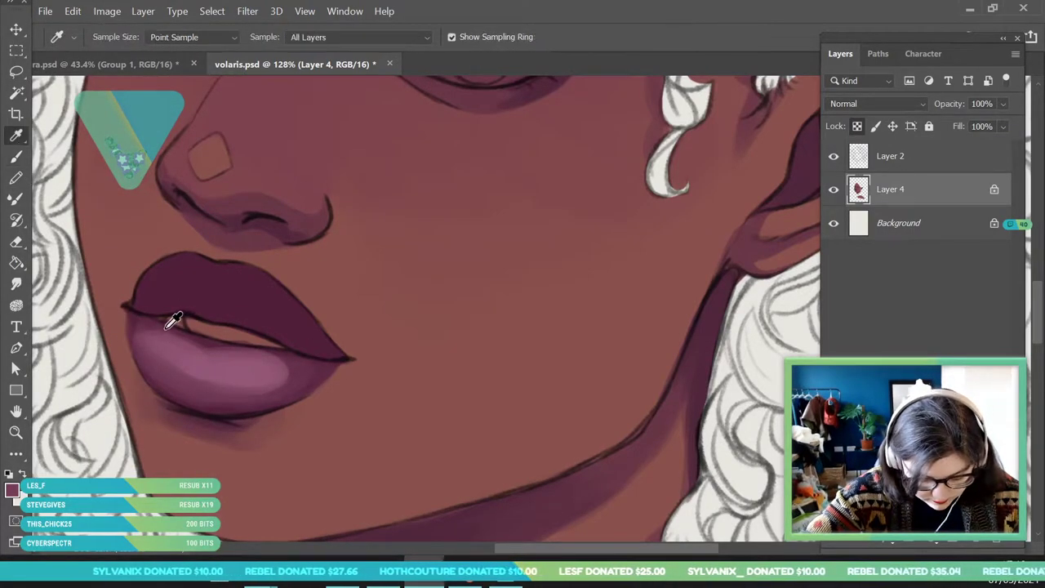
pyautogui.click(18, 156)
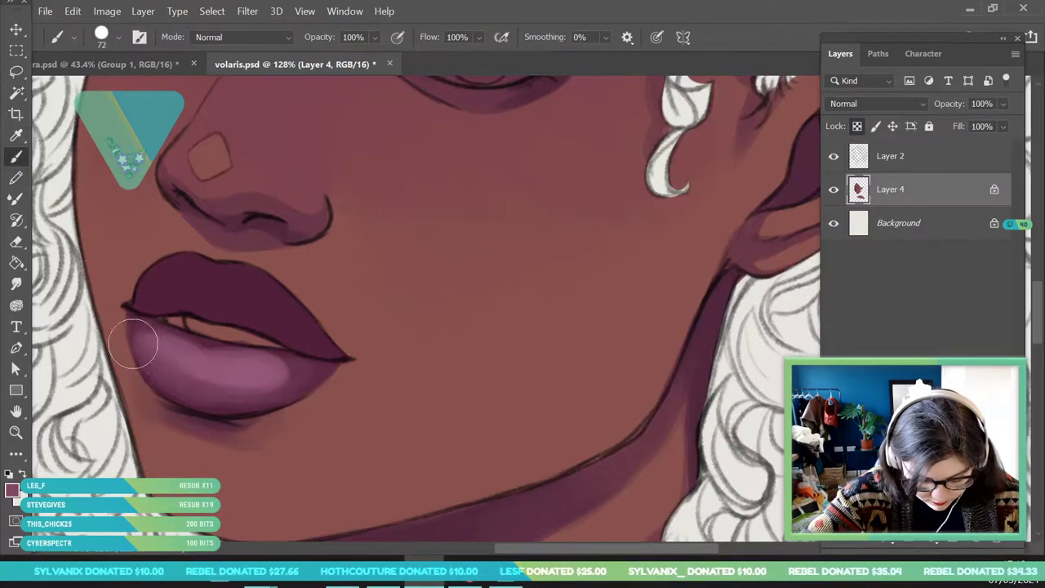
pyautogui.moveTo(270, 382)
pyautogui.mouseDown()
pyautogui.moveTo(294, 371)
pyautogui.moveTo(258, 355)
pyautogui.mouseUp()
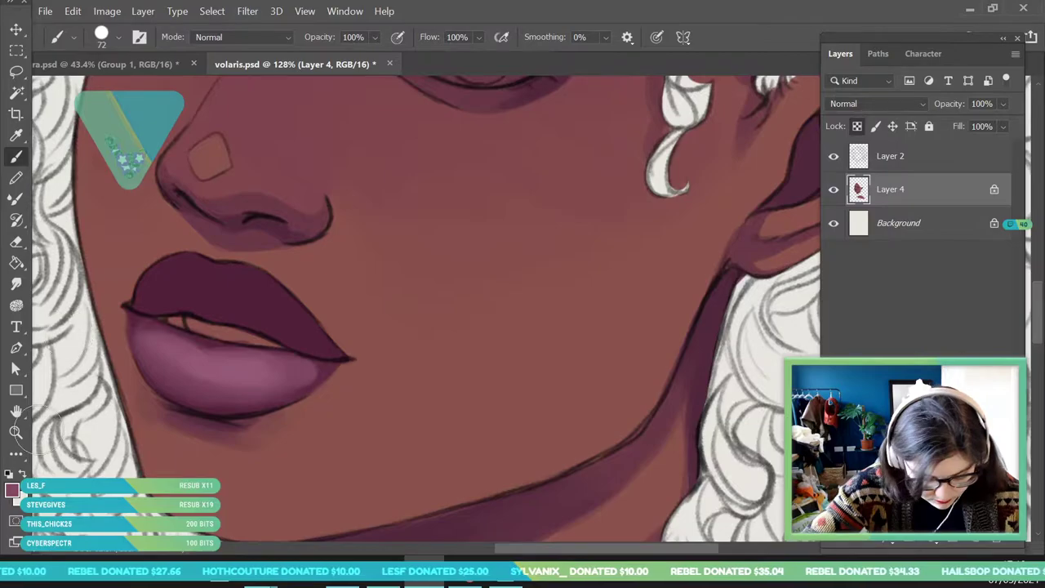
# - Sample the purple near the mouth corner and blend the highlight's hard outer end with a 34 px brush
pyautogui.click(16, 433)
pyautogui.moveTo(205, 314); pyautogui.dragTo(122, 334)
pyautogui.moveTo(228, 380); pyautogui.dragTo(279, 366)
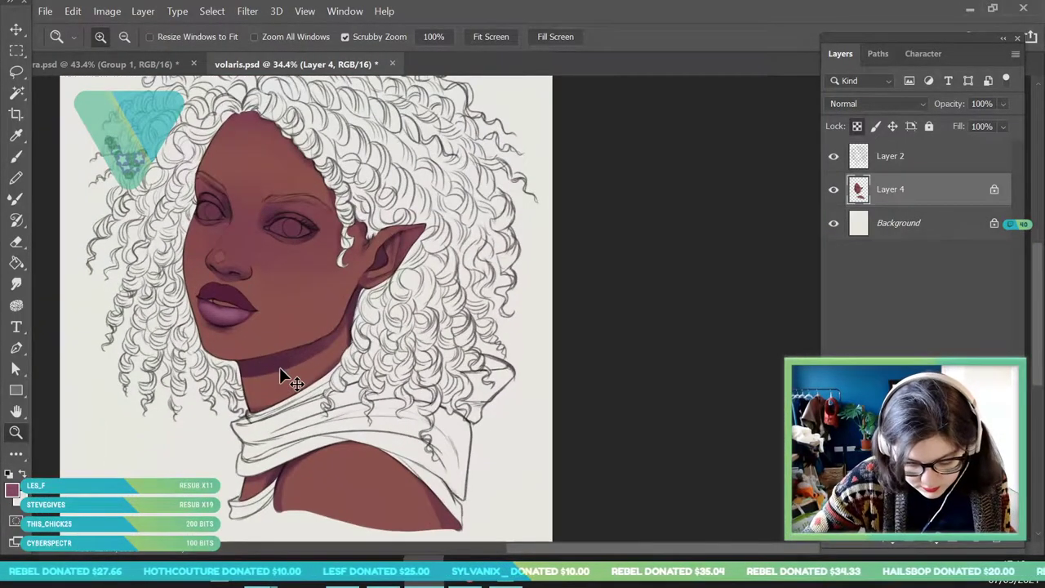
pyautogui.moveTo(234, 320); pyautogui.dragTo(320, 428)
pyautogui.press('i')
pyautogui.click(282, 307)
pyautogui.press('b')
pyautogui.click(101, 37)
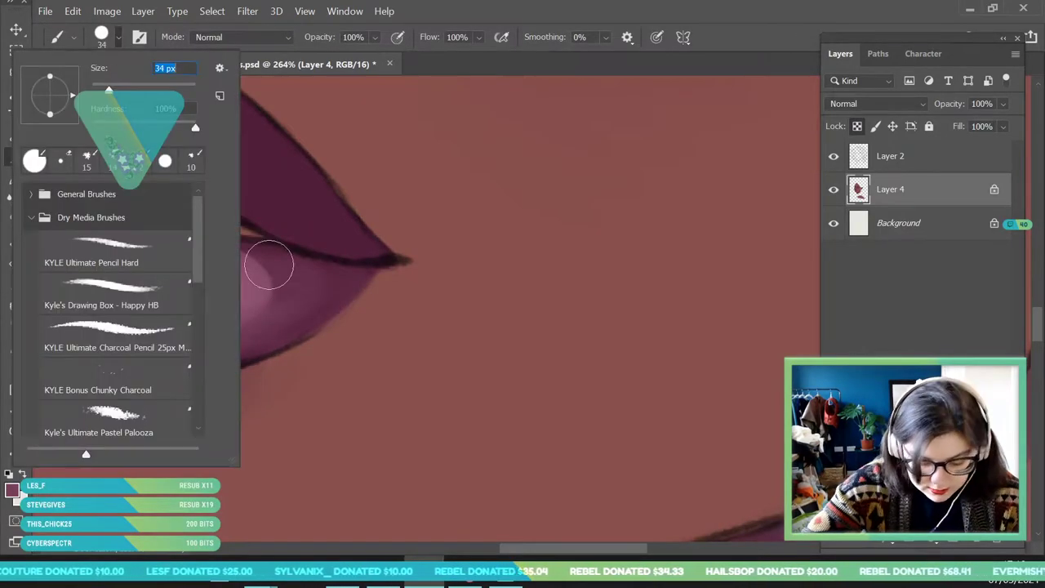
pyautogui.press('Return')
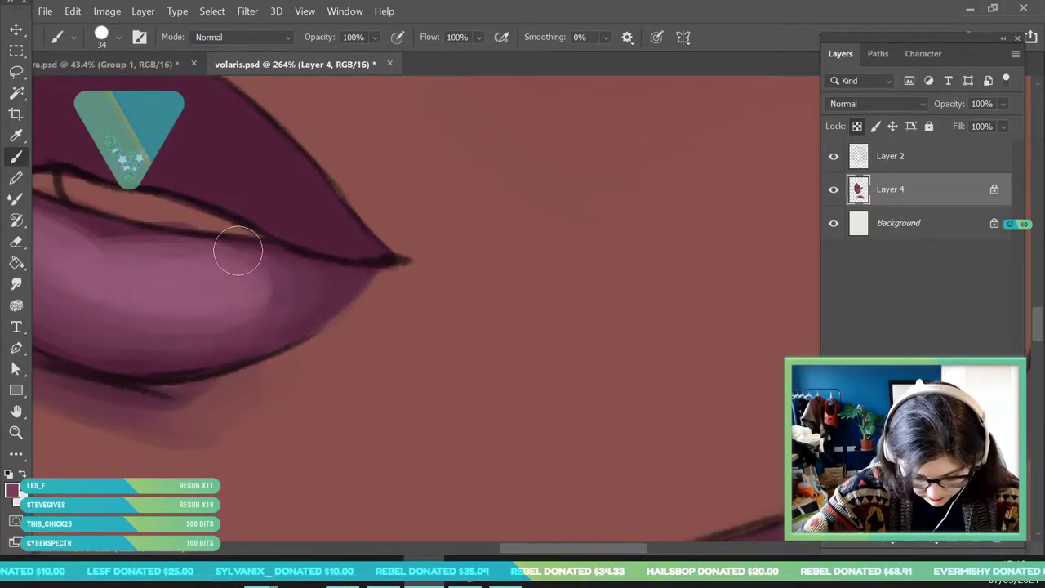
pyautogui.moveTo(280, 256); pyautogui.dragTo(226, 324)
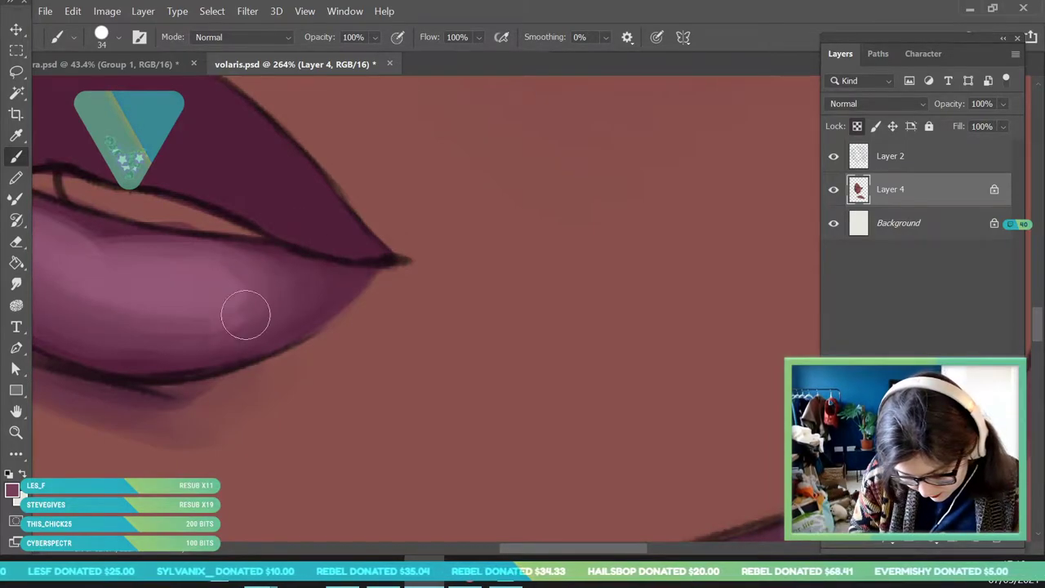
# - Sample a mid pink-purple inside the lower lip and smooth the transition around the highlight
pyautogui.click(15, 135)
pyautogui.click(245, 259)
pyautogui.press('b')
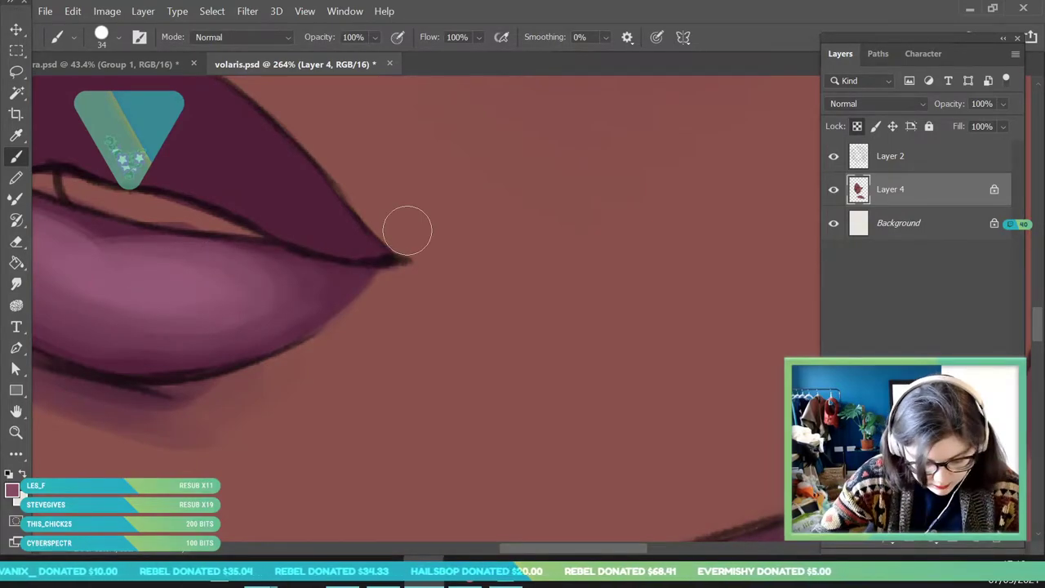
# - Pick up a dark plum and dab small shadows at both corners of the mouth with a 17 px brush
pyautogui.click(15, 433)
pyautogui.moveTo(213, 247); pyautogui.dragTo(168, 392)
pyautogui.moveTo(307, 354); pyautogui.dragTo(270, 360)
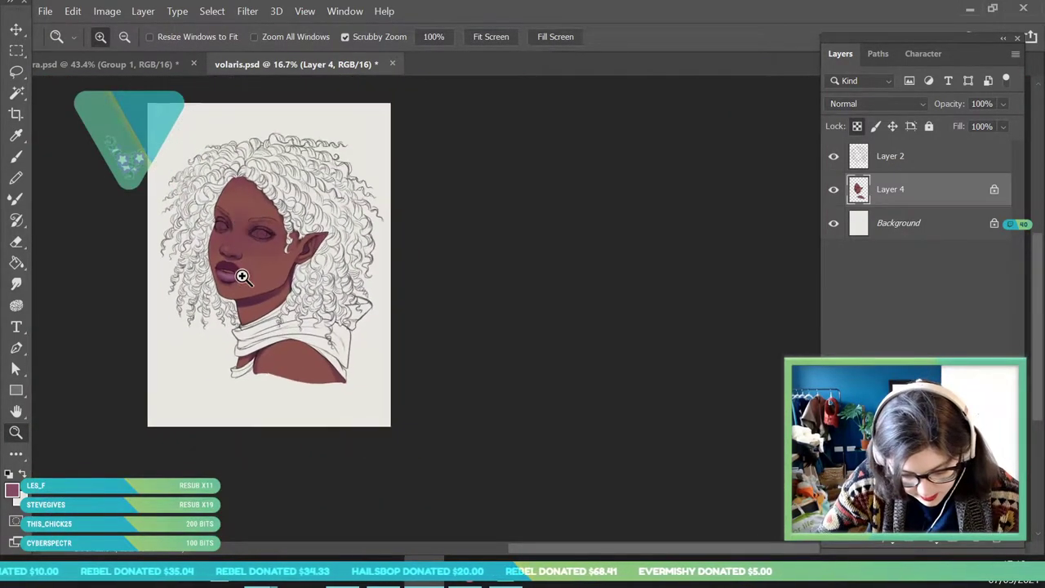
pyautogui.moveTo(236, 250); pyautogui.dragTo(282, 326)
pyautogui.moveTo(204, 420); pyautogui.dragTo(226, 462)
pyautogui.moveTo(130, 282); pyautogui.dragTo(112, 265)
pyautogui.click(18, 137)
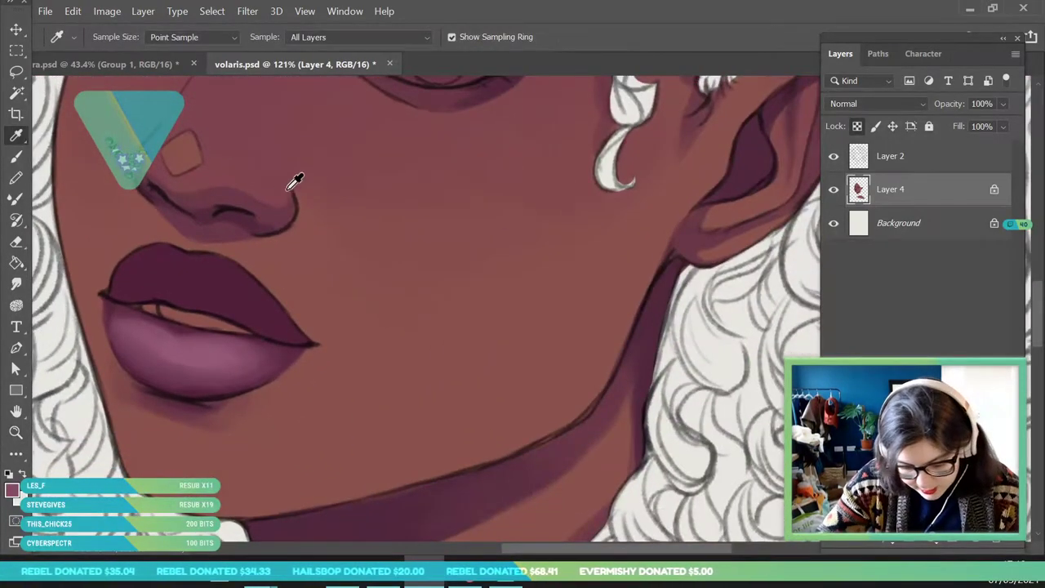
pyautogui.click(21, 161)
pyautogui.click(118, 38)
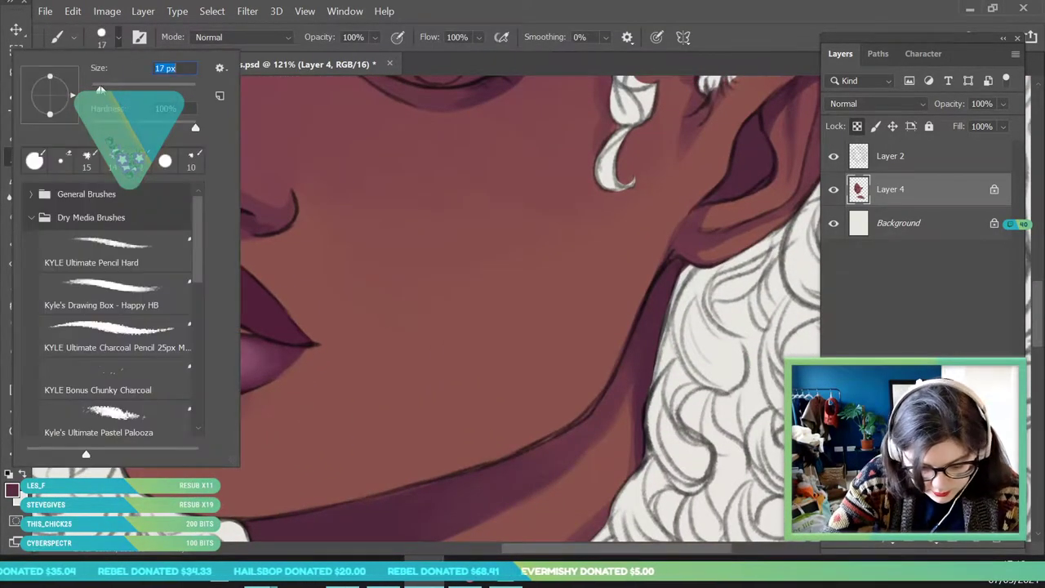
pyautogui.click(318, 345)
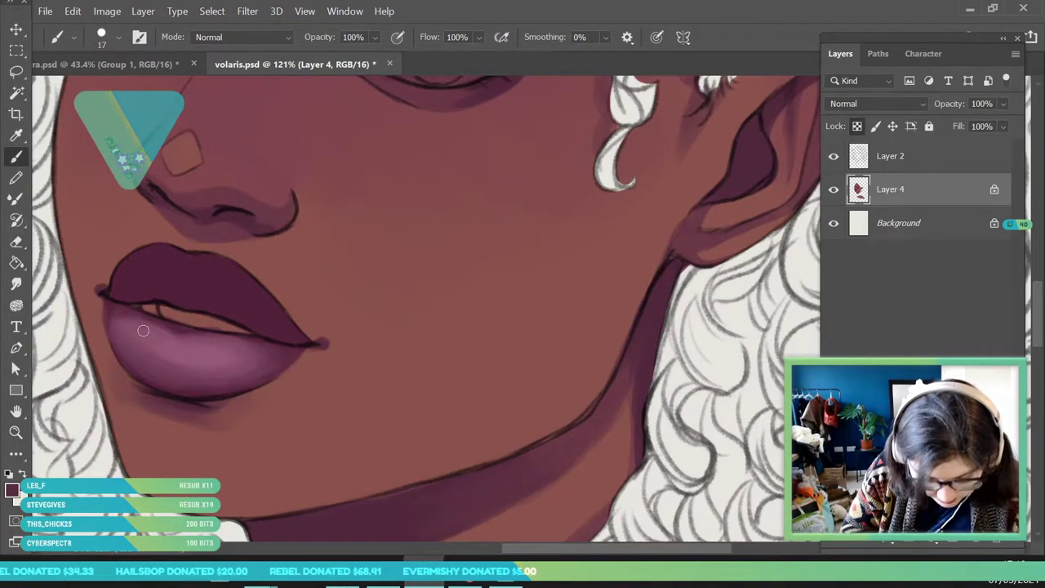
# - Lighten the sampled lower-lip pink to H 329, S 19, B 78 and dab small shine spots on the lower lip with a 17 px brush
pyautogui.click(16, 433)
pyautogui.hotkey('ctrl', '0')
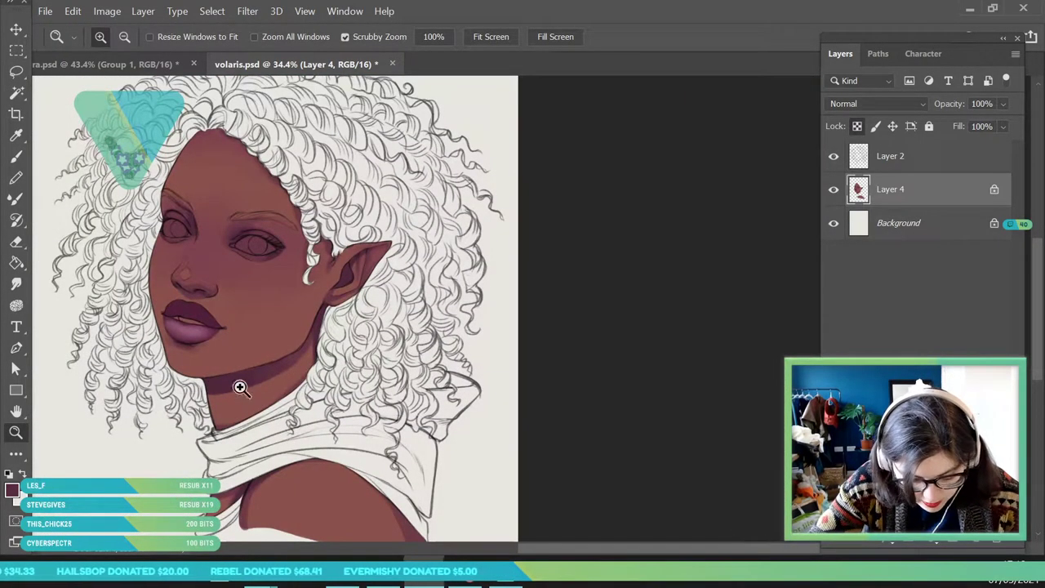
pyautogui.moveTo(175, 324); pyautogui.dragTo(222, 367)
pyautogui.press('i')
pyautogui.click(198, 361)
pyautogui.click(12, 490)
pyautogui.click(566, 198)
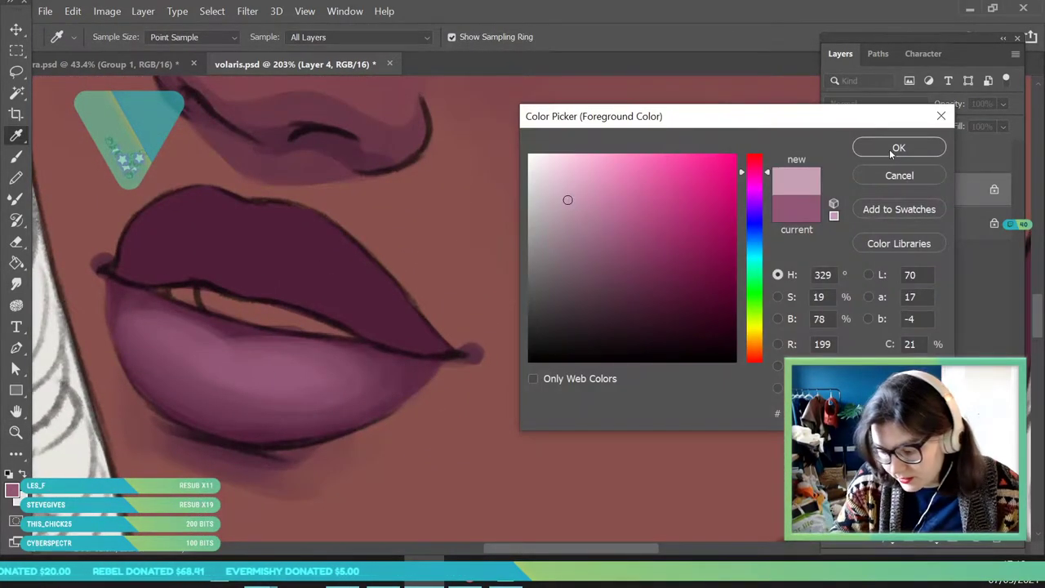
pyautogui.press('Return')
pyautogui.click(17, 157)
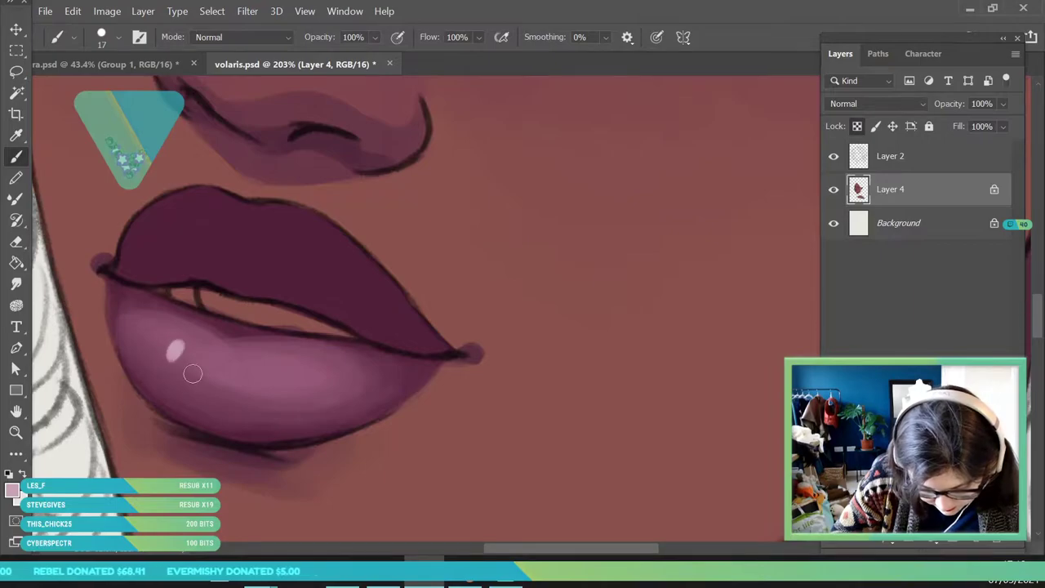
pyautogui.click(197, 359)
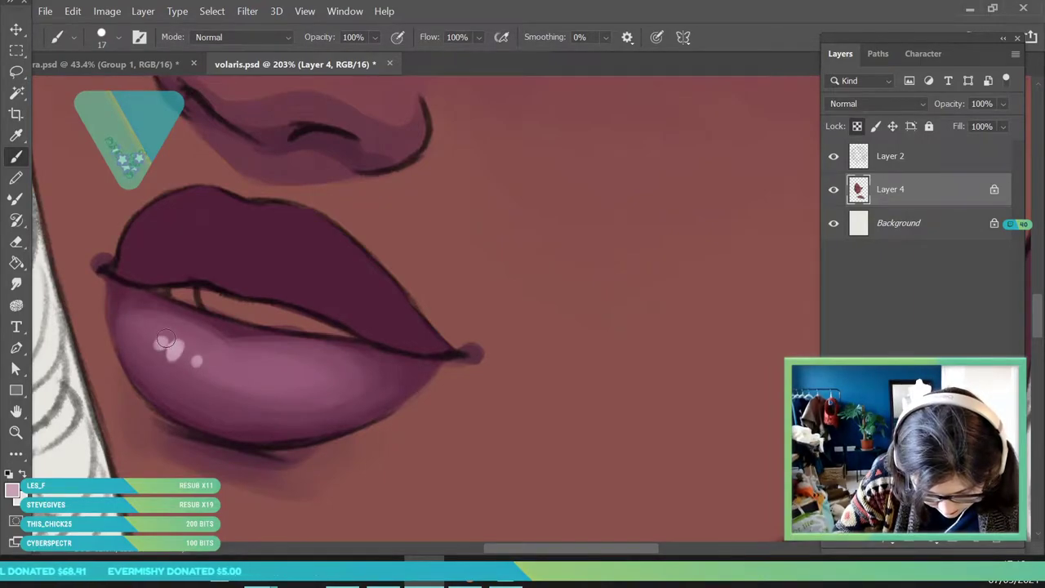
# - Sample a plum tone and darken it to a deep maroon at H 343, S 62, B 20 for the mouth interior
pyautogui.click(16, 432)
pyautogui.hotkey('ctrl', '0')
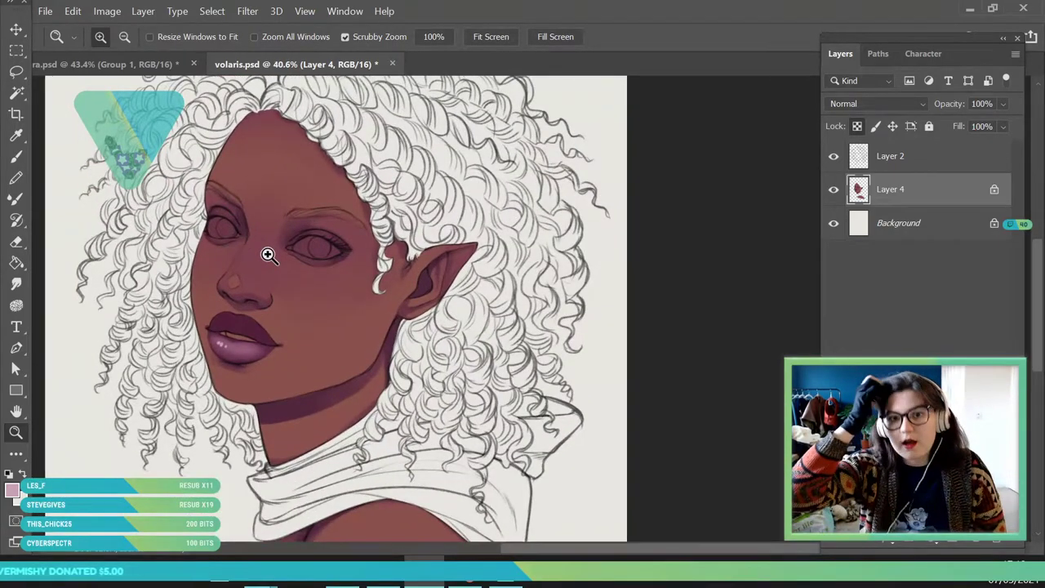
pyautogui.moveTo(302, 297); pyautogui.dragTo(269, 327)
pyautogui.moveTo(258, 332); pyautogui.dragTo(310, 375)
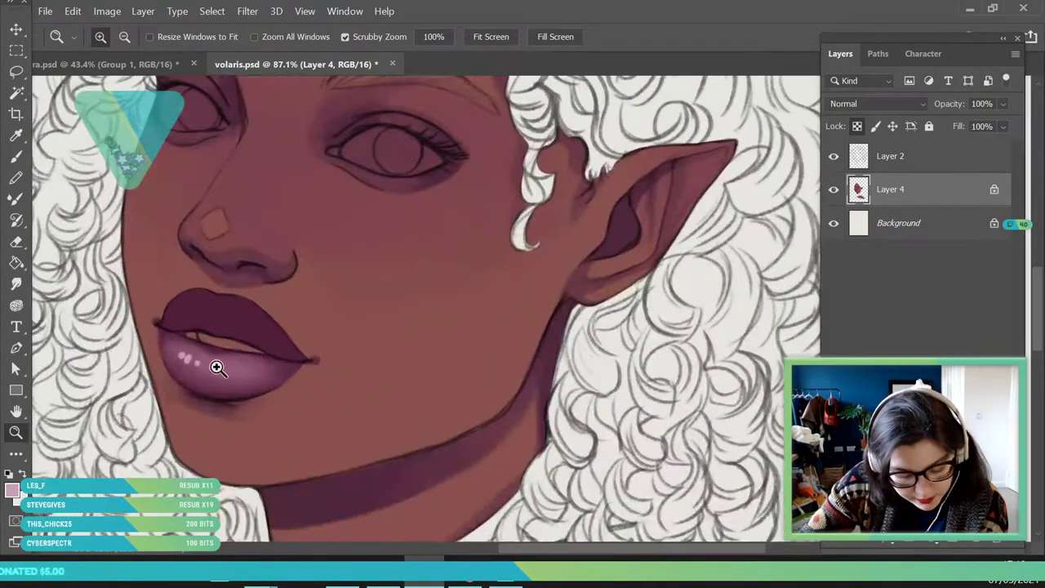
pyautogui.moveTo(217, 363); pyautogui.dragTo(267, 432)
pyautogui.moveTo(177, 300); pyautogui.dragTo(208, 327)
pyautogui.click(20, 140)
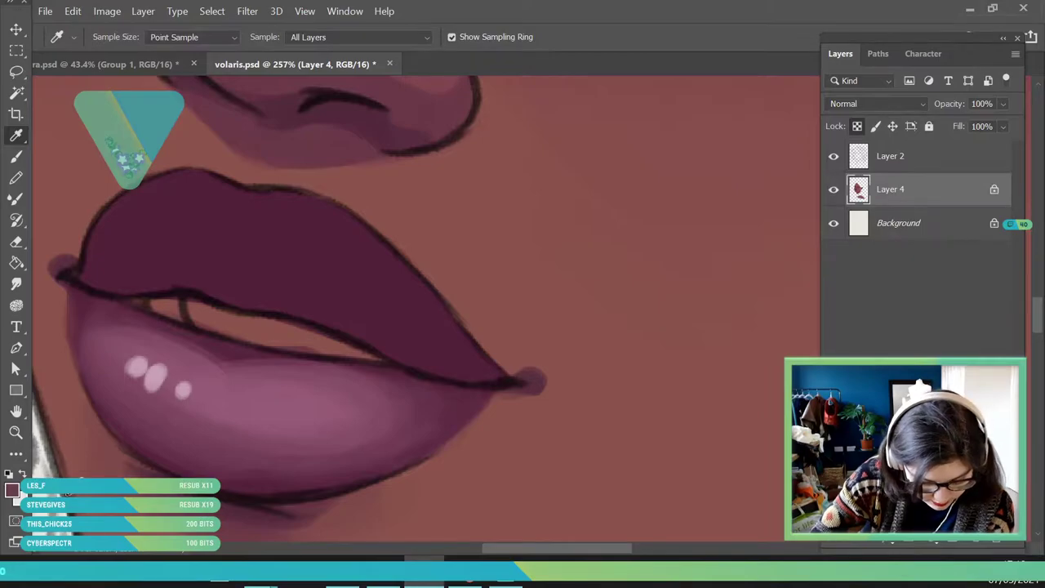
pyautogui.click(12, 490)
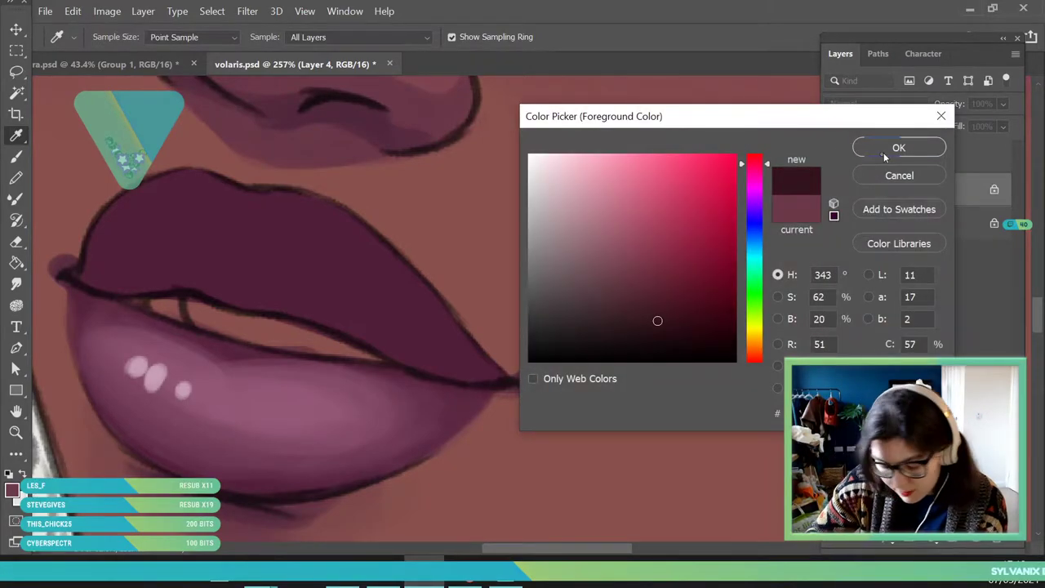
pyautogui.click(885, 150)
# - Fill the small gap beside the tooth between the lips with dark maroon using a 9 px brush
pyautogui.press('b')
pyautogui.click(120, 38)
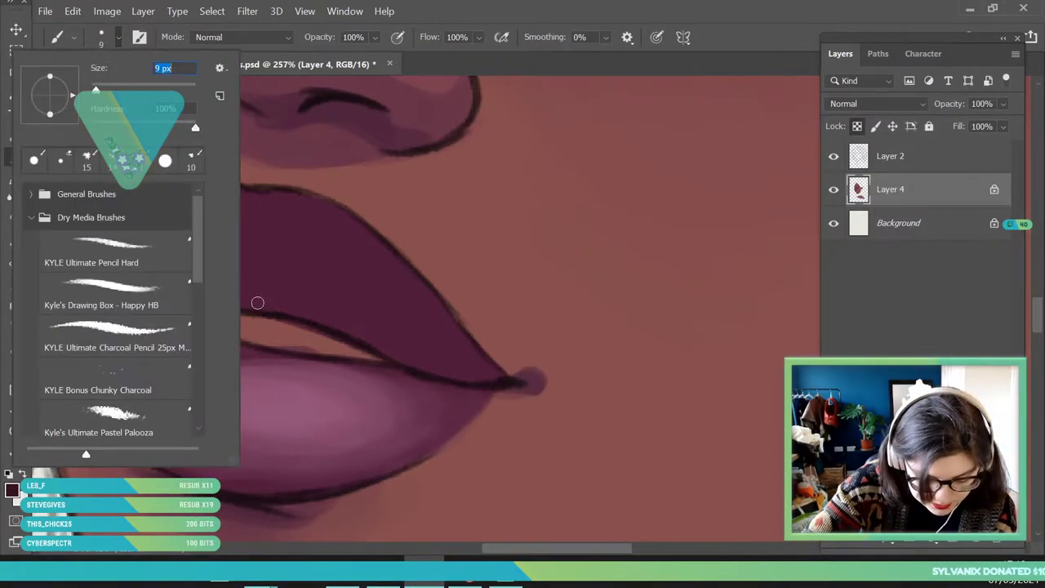
pyautogui.press('Return')
pyautogui.moveTo(186, 321); pyautogui.dragTo(140, 302)
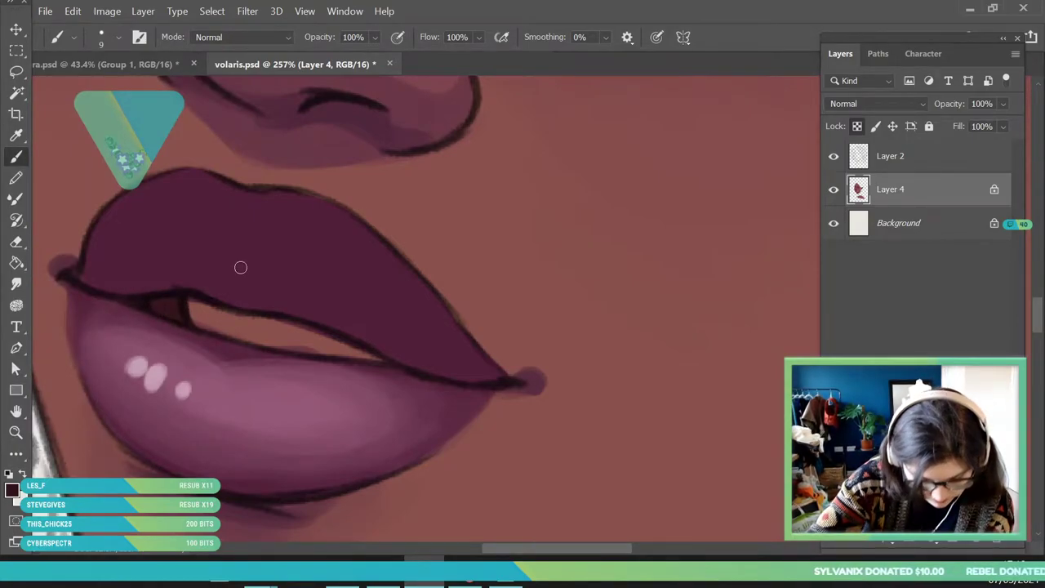
# - Set the paint colour to a pale pinkish grey at H 10, S 12, B 78 for the teeth
pyautogui.click(15, 434)
pyautogui.moveTo(275, 315); pyautogui.dragTo(227, 492)
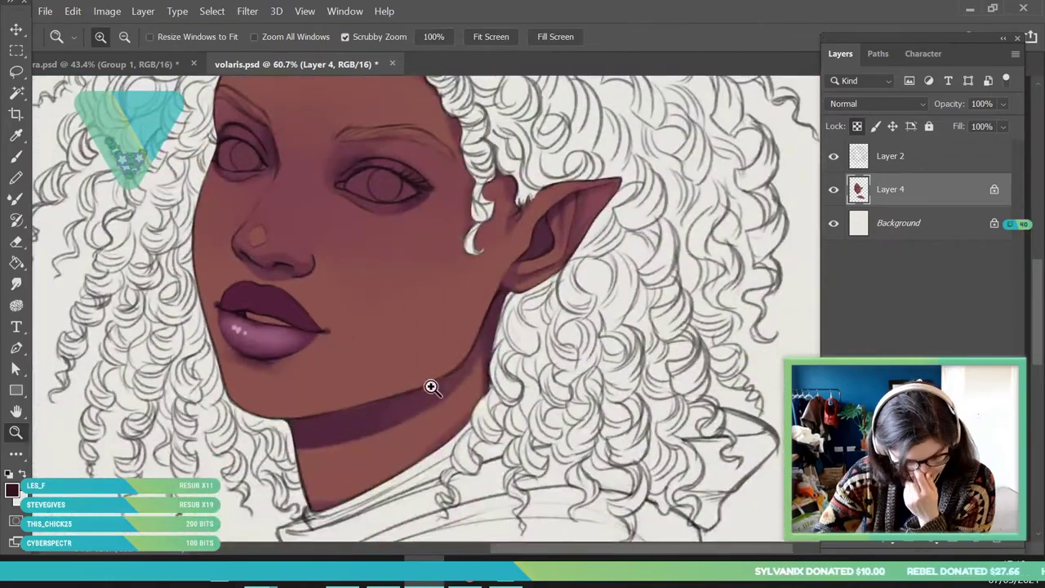
pyautogui.moveTo(295, 285); pyautogui.dragTo(312, 345)
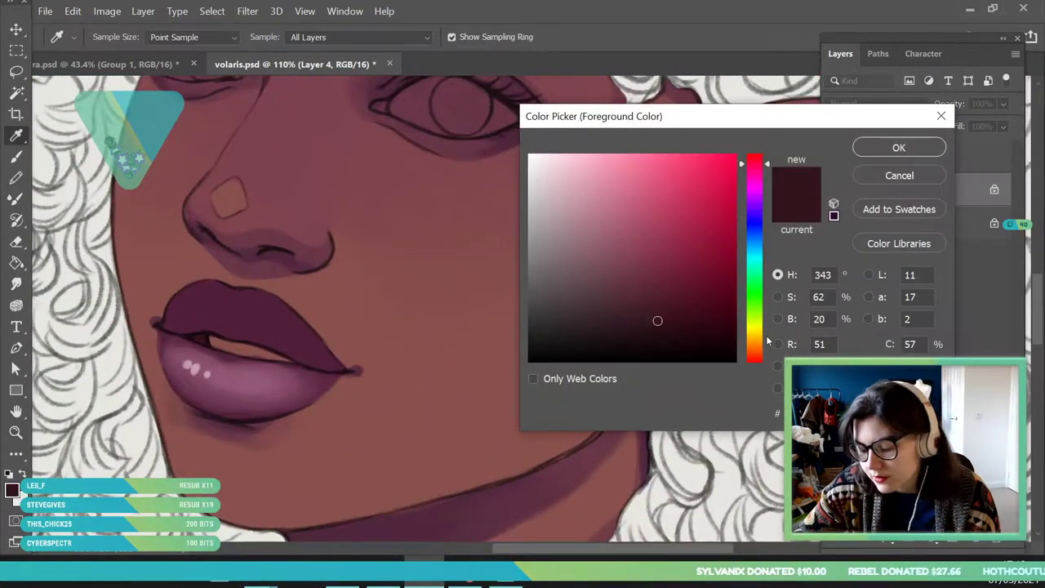
pyautogui.click(758, 359)
pyautogui.click(553, 200)
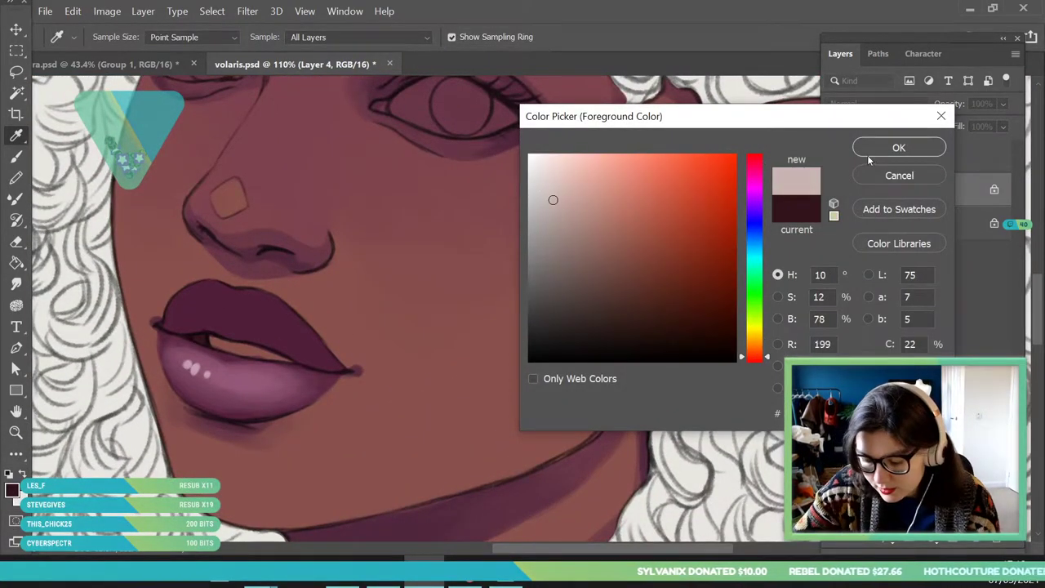
pyautogui.click(897, 148)
# - Paint the teeth in the open gap between the lips with the pale pinkish grey
pyautogui.press('b')
pyautogui.click(118, 38)
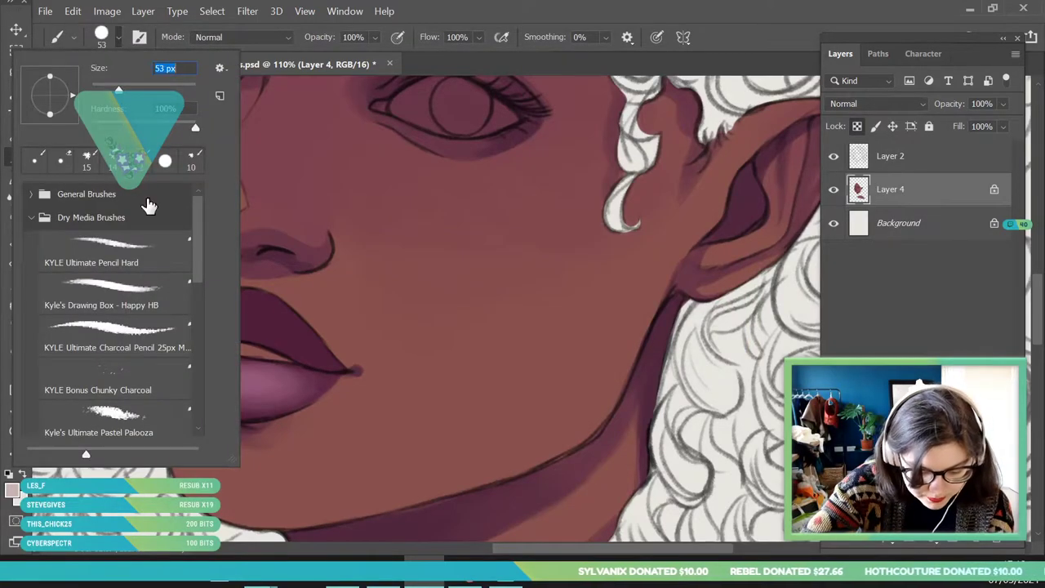
pyautogui.click(261, 352)
pyautogui.moveTo(212, 338); pyautogui.dragTo(294, 359)
pyautogui.moveTo(214, 341); pyautogui.dragTo(347, 370)
# - Save the portrait document
pyautogui.press('z')
pyautogui.moveTo(263, 276); pyautogui.dragTo(125, 336)
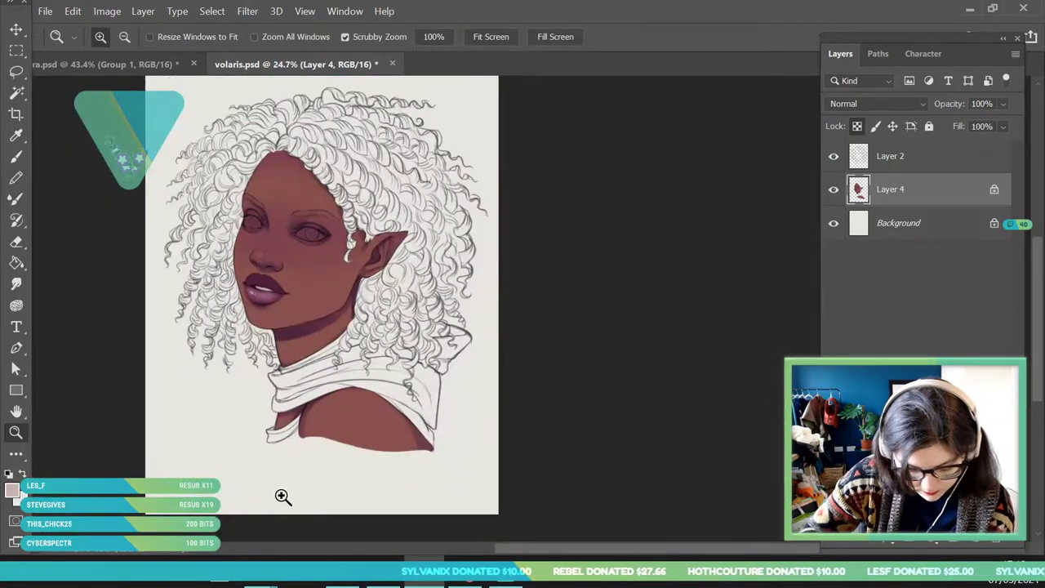
pyautogui.moveTo(299, 201); pyautogui.dragTo(334, 253)
pyautogui.click(45, 10)
pyautogui.click(90, 172)
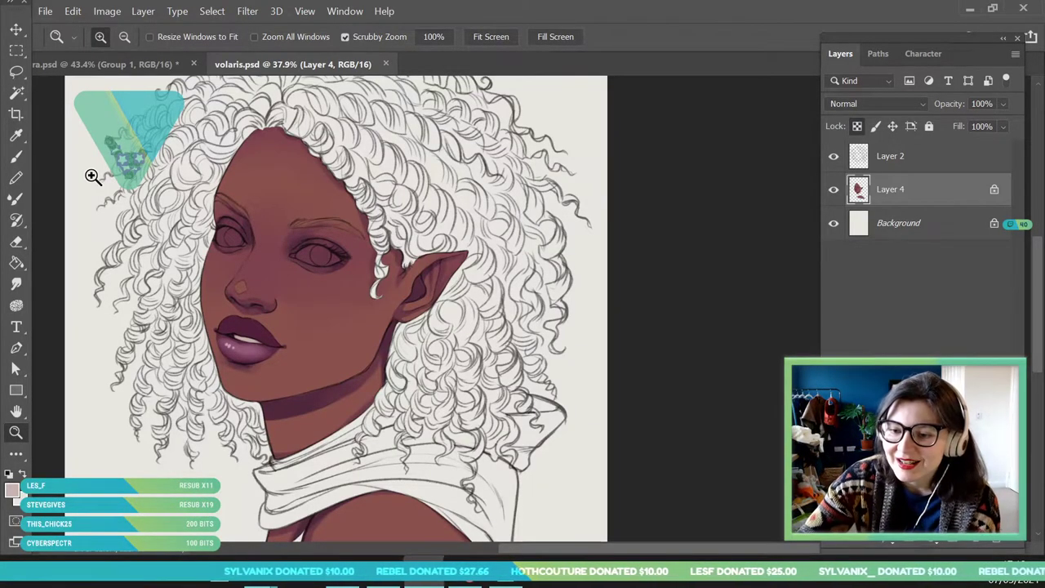
# - Sample the forehead skin tone and shift it to a dusty pink at H 349, S 38, B 62
pyautogui.moveTo(303, 280); pyautogui.dragTo(317, 343)
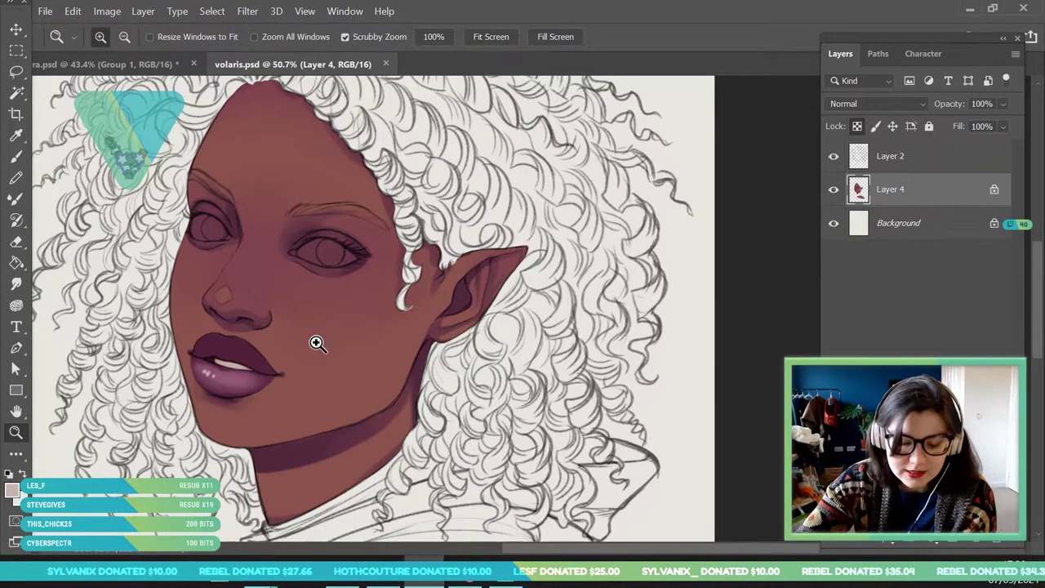
pyautogui.moveTo(275, 214); pyautogui.dragTo(289, 252)
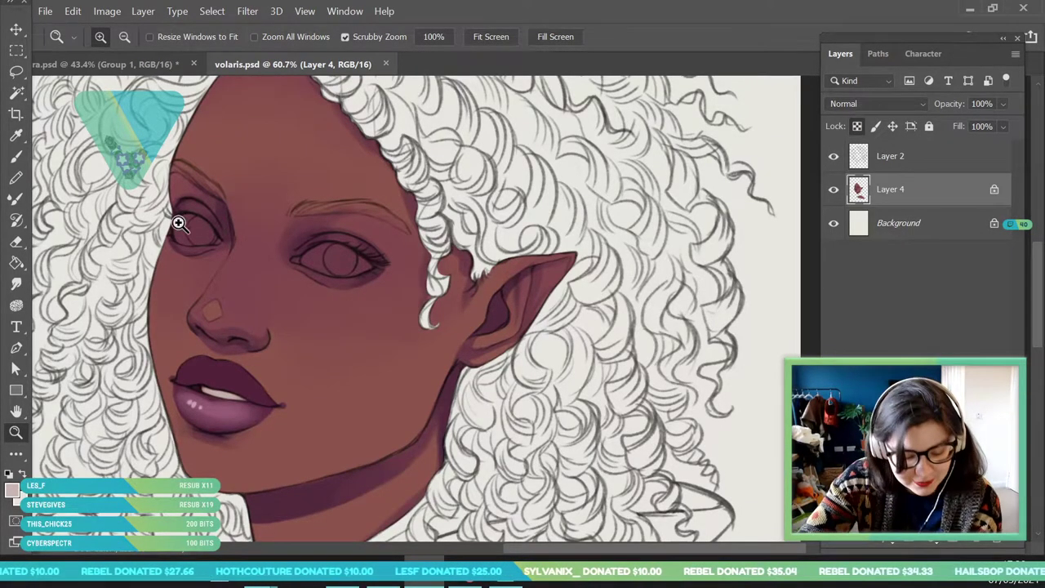
pyautogui.moveTo(177, 214); pyautogui.dragTo(227, 245)
pyautogui.moveTo(328, 185); pyautogui.dragTo(307, 223)
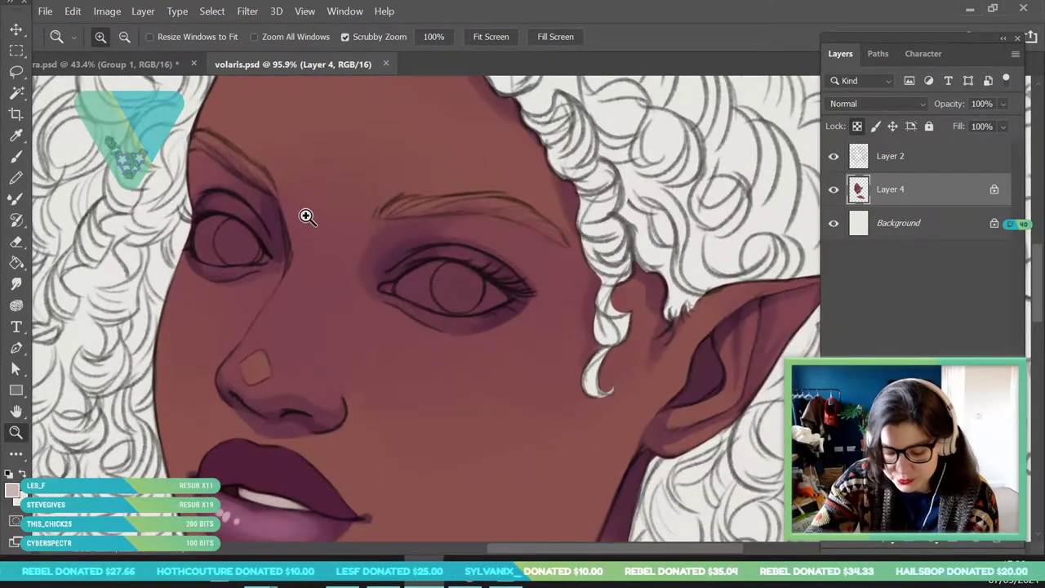
pyautogui.moveTo(338, 191); pyautogui.dragTo(359, 190)
pyautogui.click(24, 139)
pyautogui.click(270, 126)
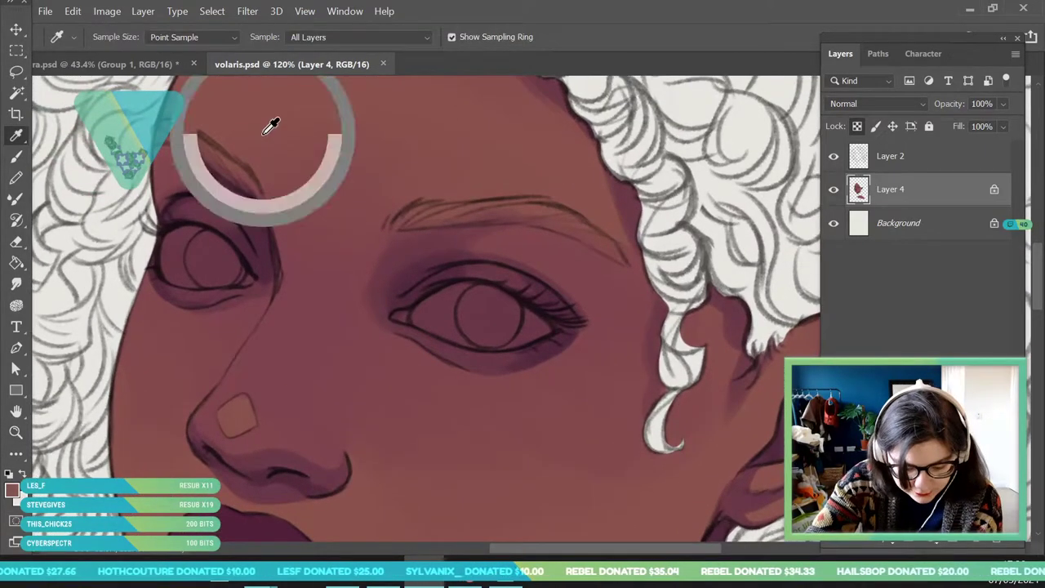
pyautogui.click(11, 489)
pyautogui.click(485, 340)
pyautogui.click(606, 230)
pyautogui.moveTo(605, 231); pyautogui.dragTo(608, 233)
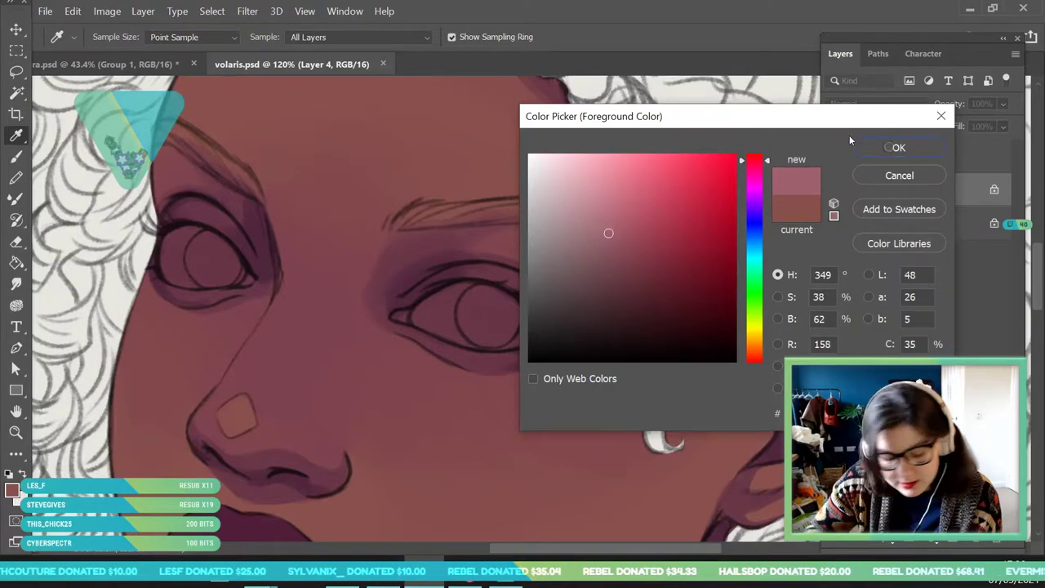
pyautogui.click(862, 144)
# - Paint dusty pink highlights along both upper eyelids with a 15 px brush
pyautogui.click(20, 158)
pyautogui.click(119, 38)
pyautogui.click(101, 92)
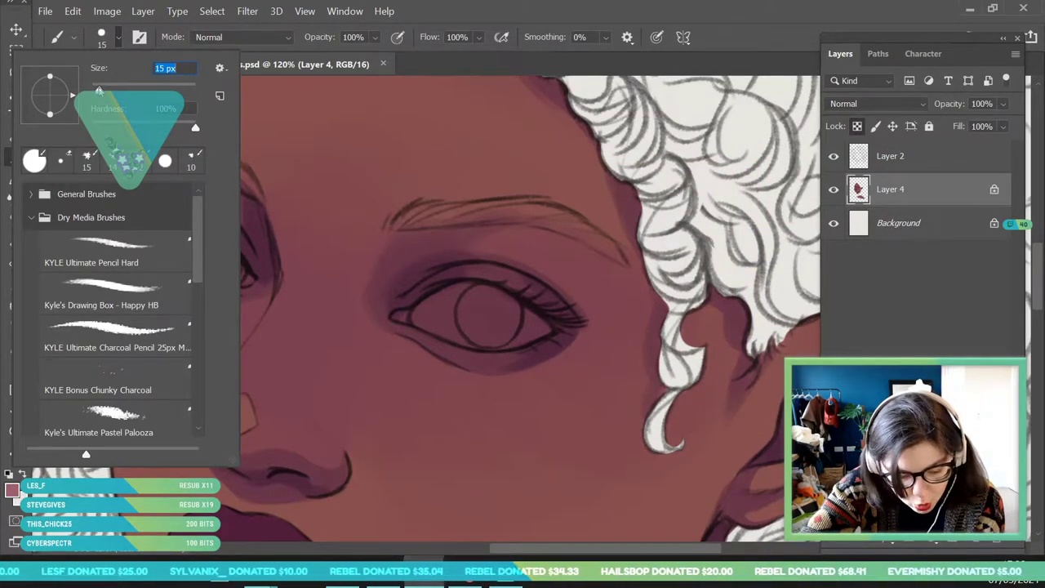
pyautogui.click(477, 271)
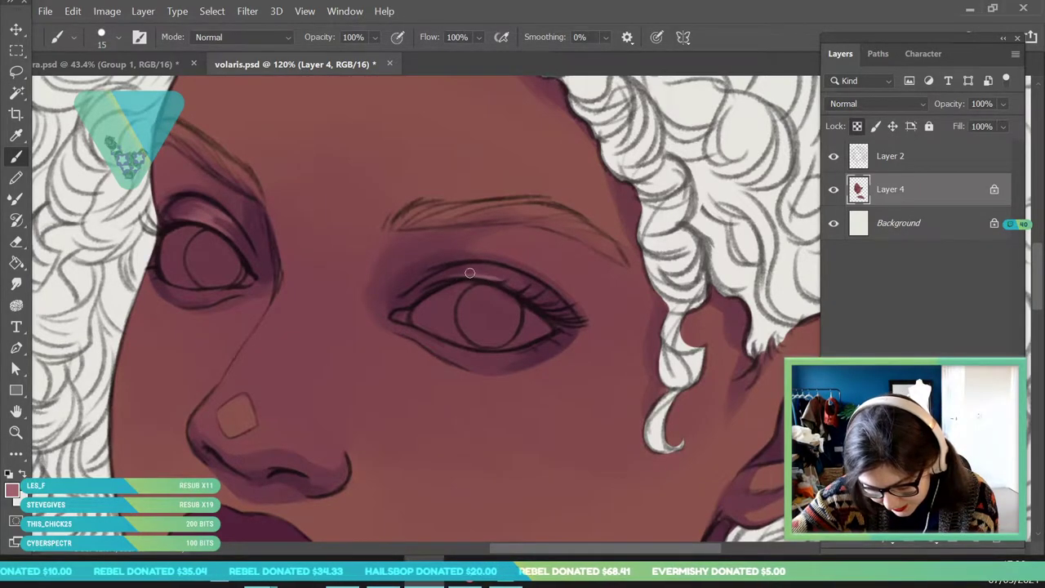
# - Add a new layer above Layer 2 and paint dusty pink highlights along the lower eyelid rims
pyautogui.click(910, 160)
pyautogui.click(973, 544)
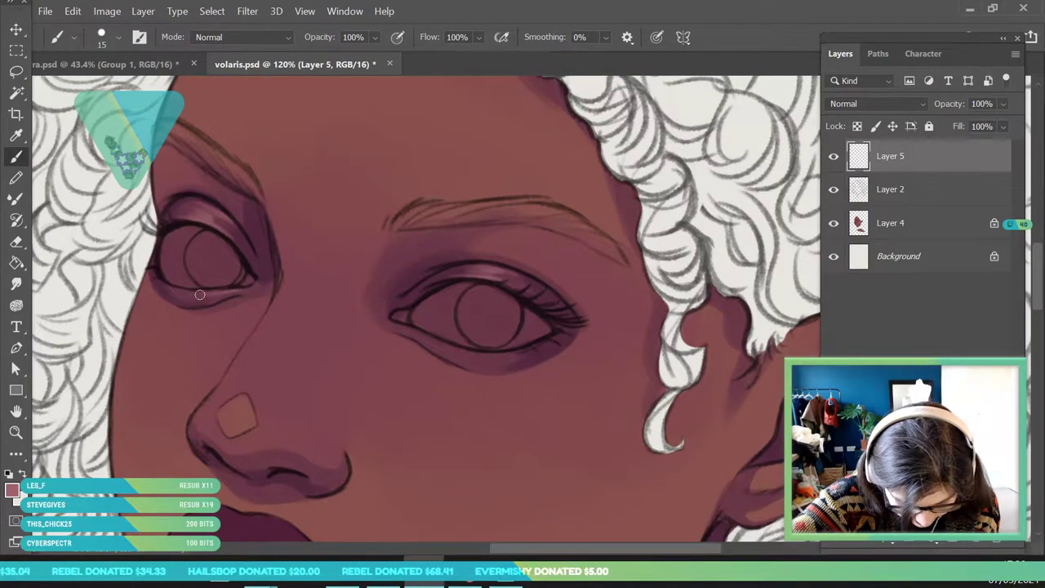
pyautogui.moveTo(399, 326); pyautogui.dragTo(481, 355)
pyautogui.click(16, 432)
pyautogui.moveTo(263, 256); pyautogui.dragTo(221, 395)
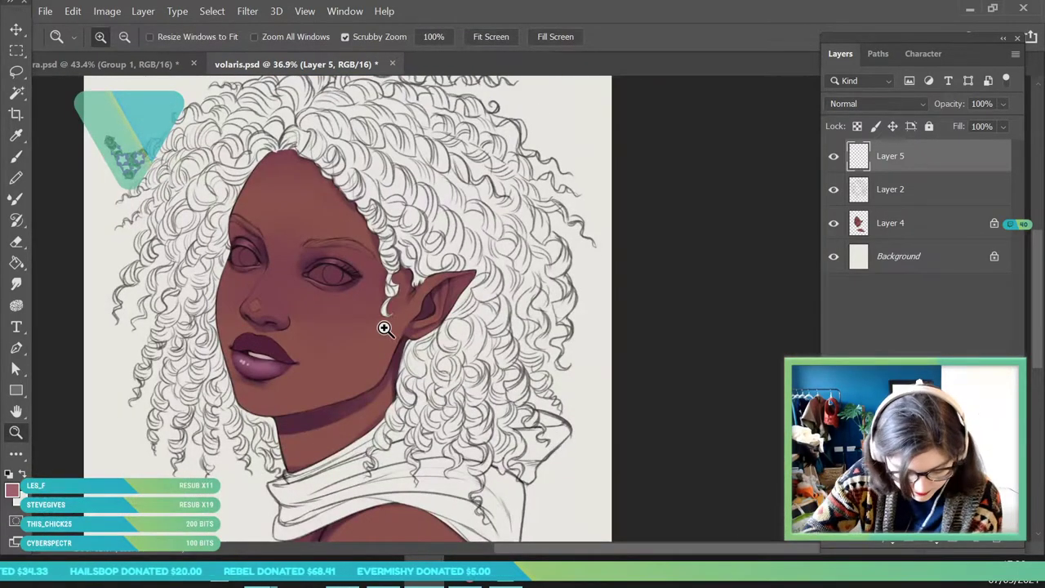
pyautogui.moveTo(382, 333); pyautogui.dragTo(367, 323)
pyautogui.moveTo(322, 284); pyautogui.dragTo(347, 338)
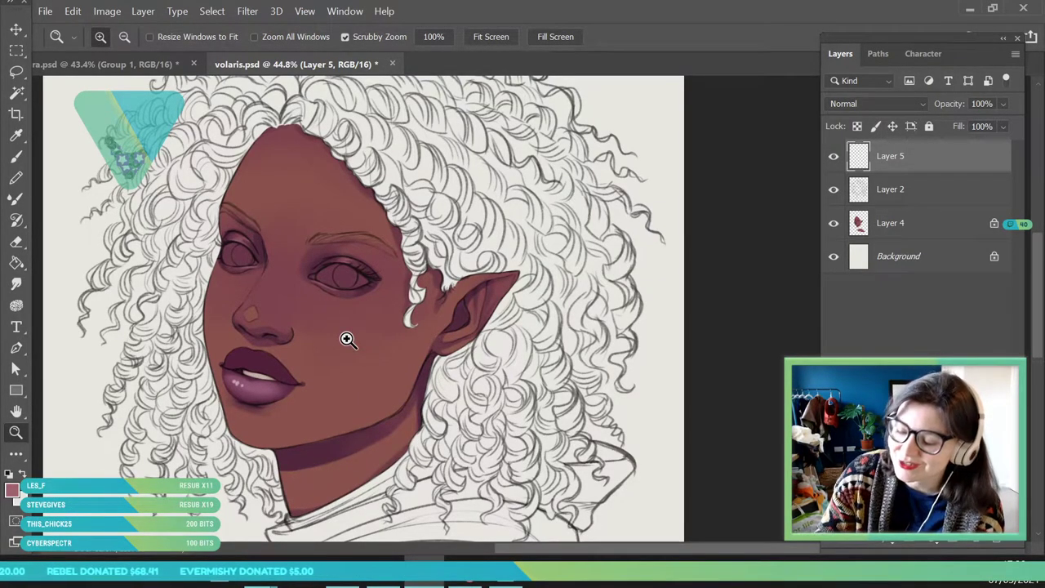
# - Add a new layer directly above Layer 4 and set the paint colour to pale lilac grey at H 284, S 5, B 77
pyautogui.click(918, 232)
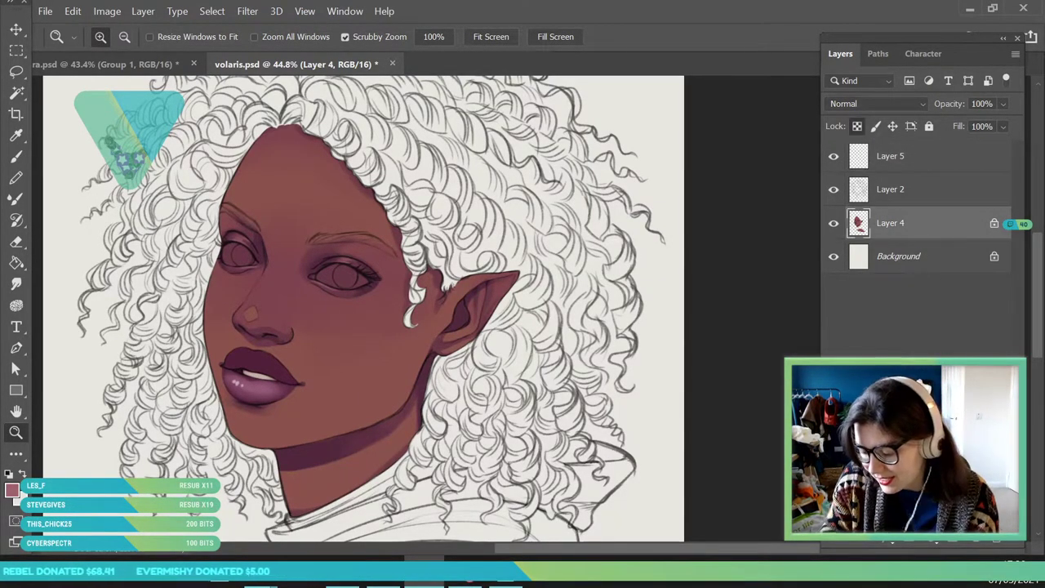
pyautogui.click(971, 547)
pyautogui.moveTo(259, 234); pyautogui.dragTo(305, 308)
pyautogui.press('i')
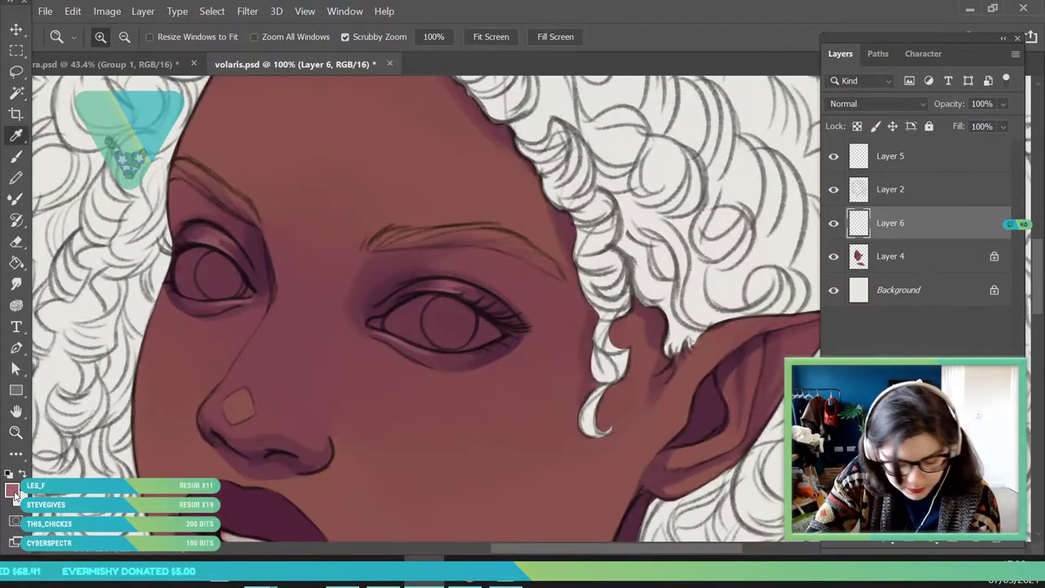
pyautogui.click(11, 490)
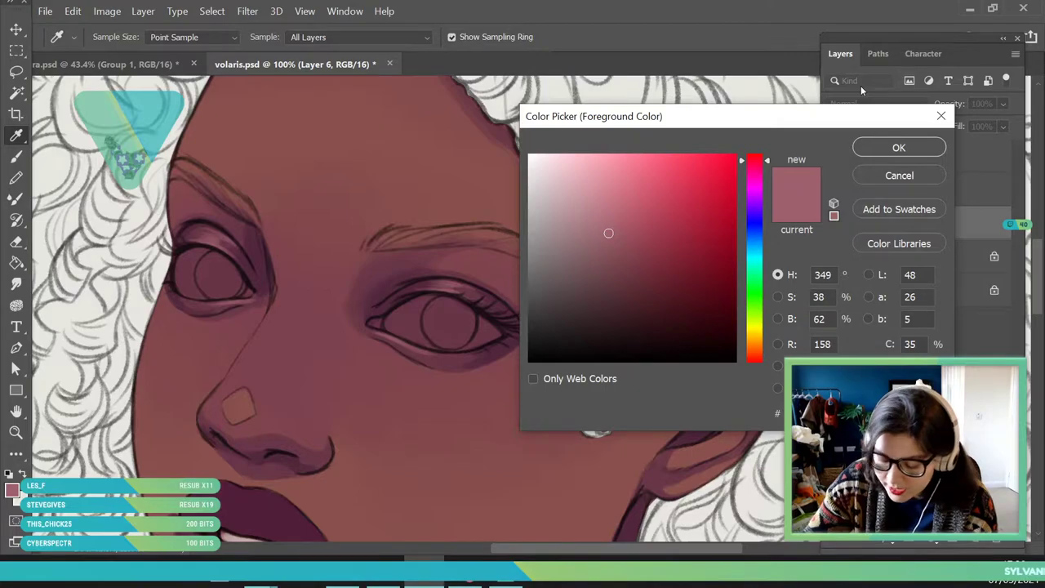
pyautogui.click(755, 201)
pyautogui.moveTo(709, 159); pyautogui.dragTo(538, 202)
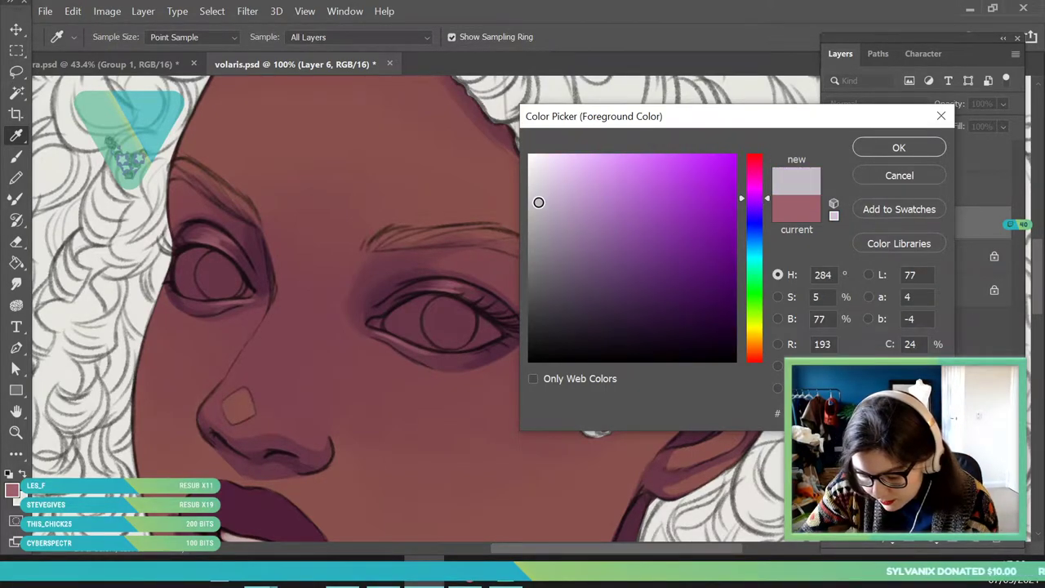
pyautogui.click(870, 151)
# - Fill the eyeball of the far eye with the pale lilac grey
pyautogui.press('z')
pyautogui.moveTo(202, 267)
pyautogui.mouseDown()
pyautogui.moveTo(170, 274)
pyautogui.moveTo(169, 262)
pyautogui.moveTo(166, 299)
pyautogui.moveTo(170, 256)
pyautogui.moveTo(161, 270)
pyautogui.moveTo(175, 314)
pyautogui.moveTo(298, 314)
pyautogui.mouseUp()
pyautogui.press('b')
pyautogui.click(119, 38)
pyautogui.click(113, 88)
pyautogui.click(263, 288)
pyautogui.moveTo(213, 245)
pyautogui.mouseDown()
pyautogui.moveTo(186, 252)
pyautogui.moveTo(279, 306)
pyautogui.moveTo(222, 275)
pyautogui.moveTo(168, 303)
pyautogui.moveTo(270, 288)
pyautogui.moveTo(135, 314)
pyautogui.mouseUp()
pyautogui.click(16, 432)
pyautogui.moveTo(356, 354); pyautogui.dragTo(356, 369)
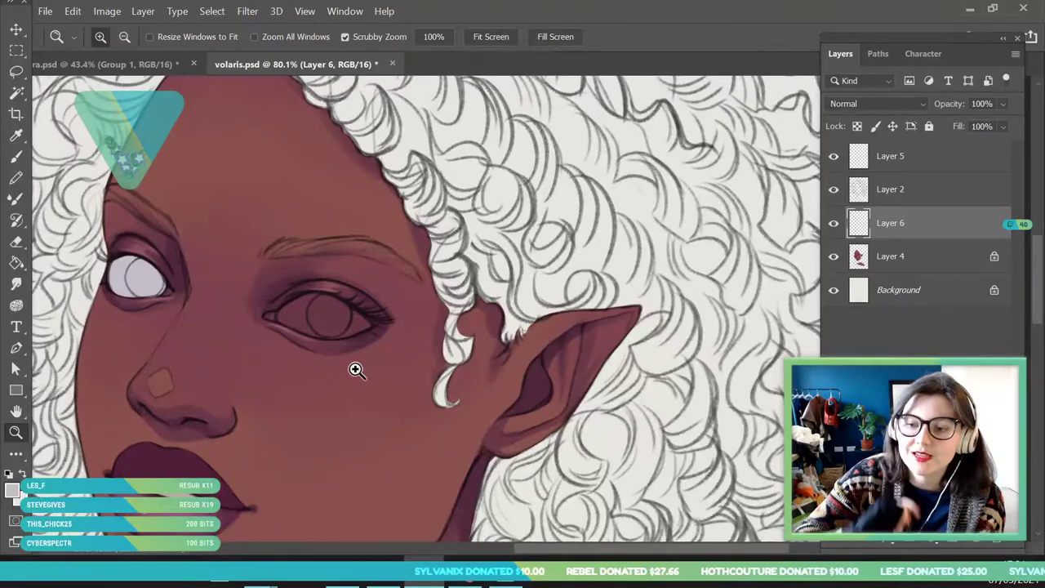
# - Block in the upper and lower edges of the near eye's eyeball in pale lilac grey with a 25 px brush
pyautogui.moveTo(333, 318)
pyautogui.mouseDown()
pyautogui.moveTo(280, 312)
pyautogui.moveTo(300, 338)
pyautogui.mouseUp()
pyautogui.click(17, 156)
pyautogui.moveTo(226, 317)
pyautogui.mouseDown()
pyautogui.moveTo(300, 349)
pyautogui.moveTo(247, 329)
pyautogui.moveTo(321, 349)
pyautogui.moveTo(363, 347)
pyautogui.mouseUp()
pyautogui.click(118, 37)
pyautogui.moveTo(111, 92); pyautogui.dragTo(105, 93)
pyautogui.click(282, 305)
pyautogui.moveTo(212, 315)
pyautogui.mouseDown()
pyautogui.moveTo(320, 262)
pyautogui.moveTo(316, 278)
pyautogui.moveTo(292, 274)
pyautogui.moveTo(374, 301)
pyautogui.moveTo(358, 287)
pyautogui.moveTo(414, 329)
pyautogui.moveTo(396, 313)
pyautogui.moveTo(386, 351)
pyautogui.moveTo(346, 361)
pyautogui.moveTo(388, 351)
pyautogui.mouseUp()
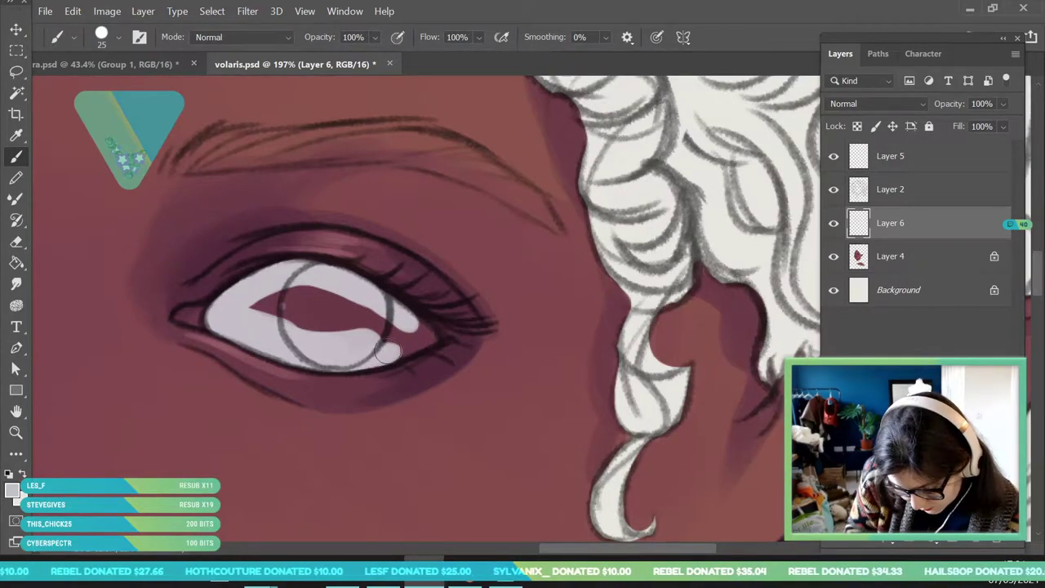
# - Fill the near eye's outer corner and remaining centre with pale lilac grey using a 15 px brush
pyautogui.click(112, 41)
pyautogui.moveTo(107, 88); pyautogui.dragTo(103, 88)
pyautogui.click(395, 342)
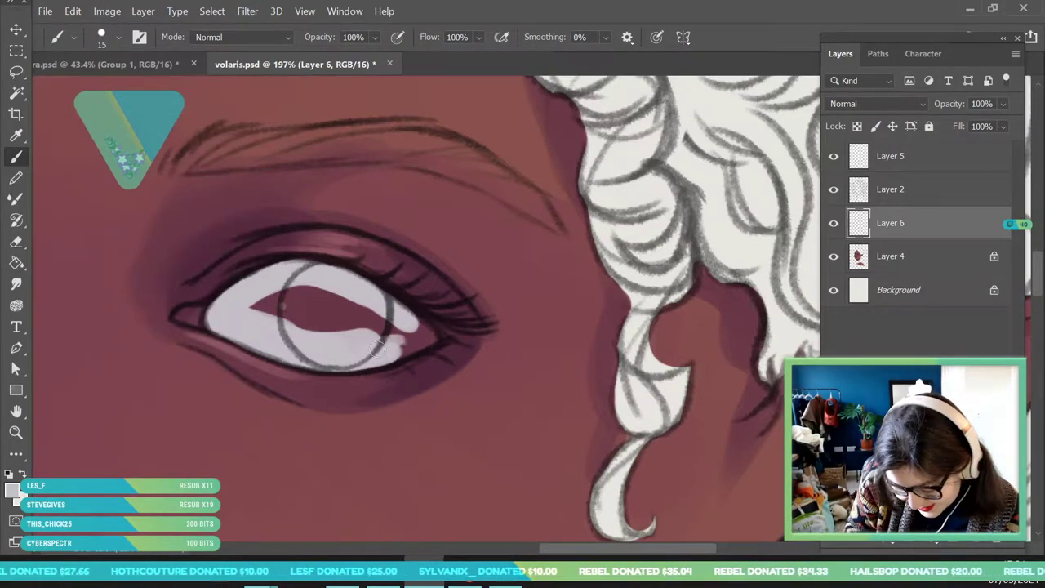
pyautogui.moveTo(400, 349)
pyautogui.mouseDown()
pyautogui.moveTo(425, 342)
pyautogui.moveTo(416, 319)
pyautogui.moveTo(396, 313)
pyautogui.moveTo(424, 334)
pyautogui.moveTo(414, 326)
pyautogui.mouseUp()
pyautogui.moveTo(260, 316)
pyautogui.mouseDown()
pyautogui.moveTo(364, 309)
pyautogui.moveTo(406, 326)
pyautogui.moveTo(373, 338)
pyautogui.mouseUp()
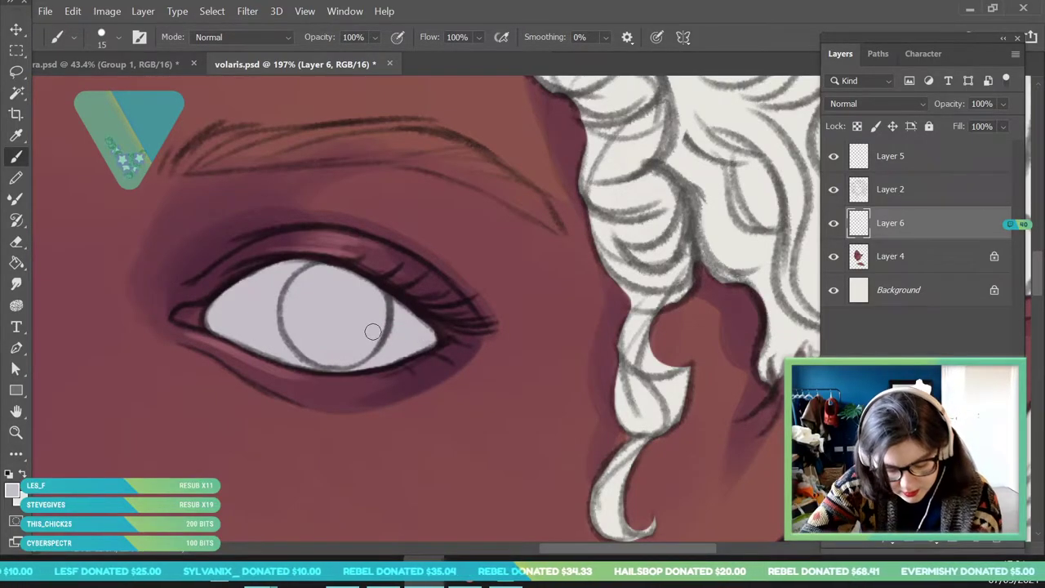
# - Sample the plum shadow beside the far eye and darken it to H 330, S 58, B 27
pyautogui.press('z')
pyautogui.moveTo(327, 248); pyautogui.dragTo(107, 340)
pyautogui.moveTo(243, 209); pyautogui.dragTo(262, 250)
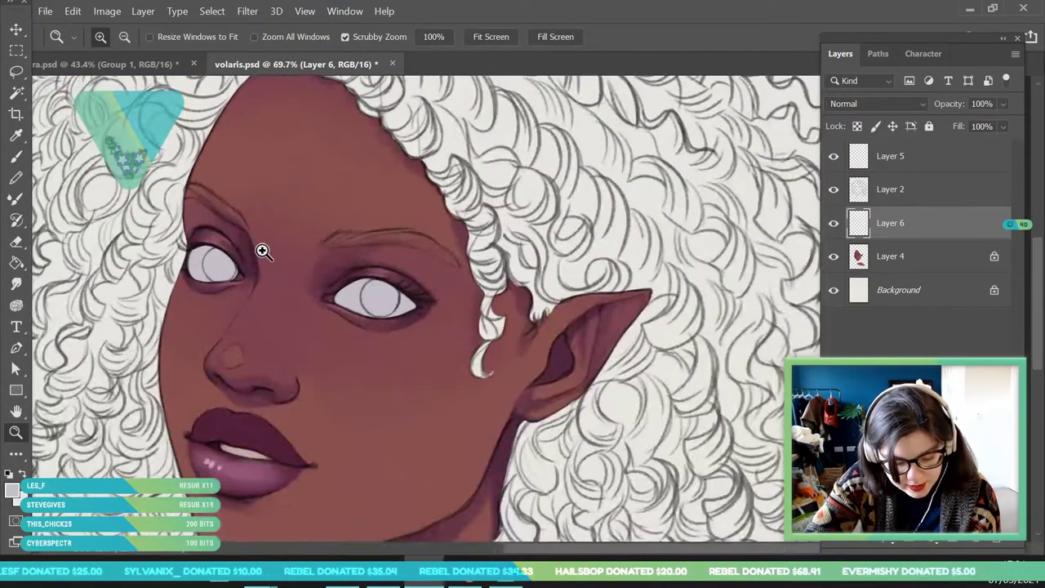
pyautogui.scroll(3, 256, 296)
pyautogui.press('i')
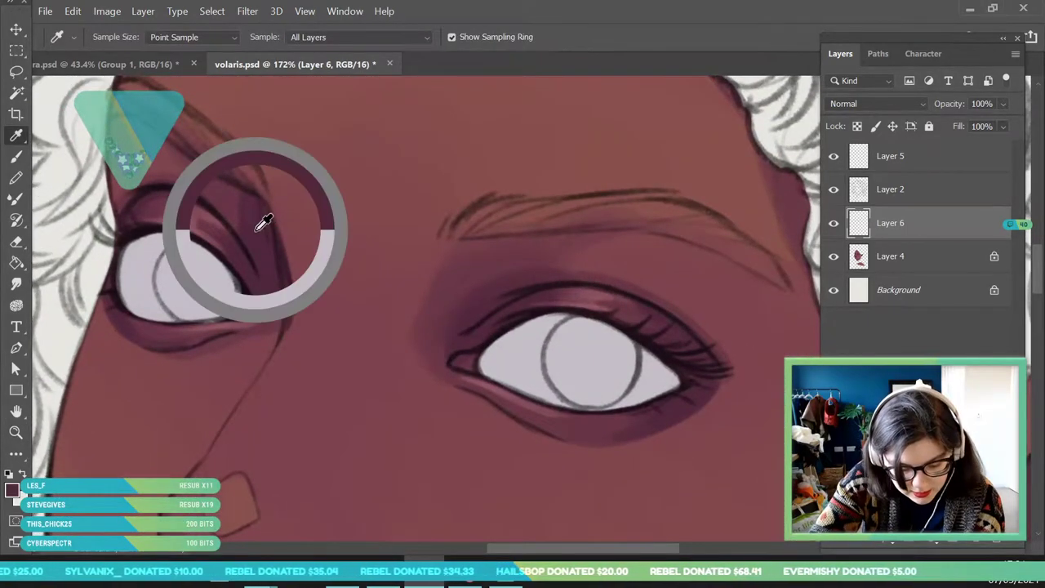
pyautogui.click(16, 493)
pyautogui.click(647, 306)
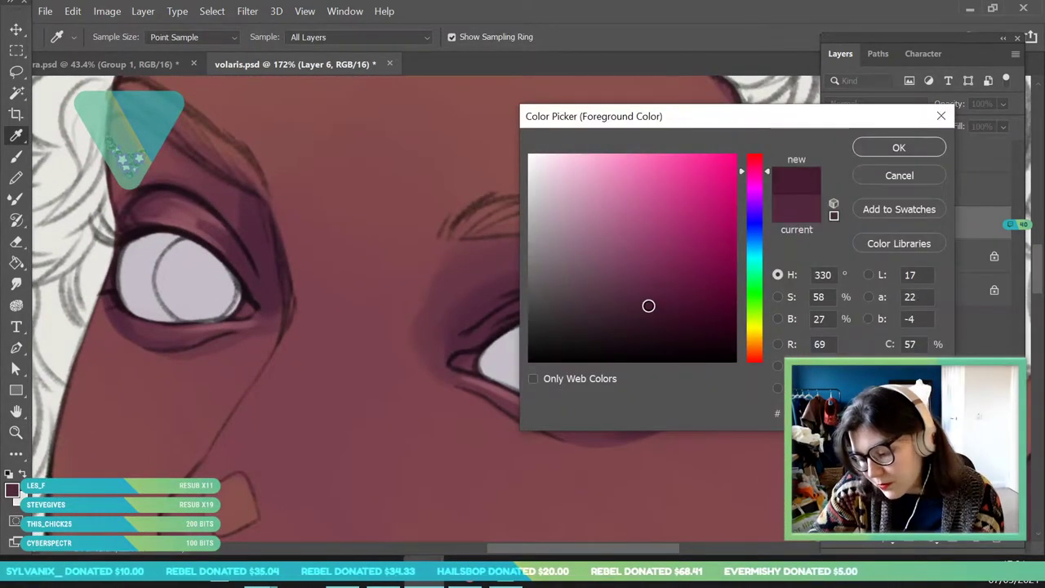
pyautogui.click(897, 147)
# - Paint the inner corners of both eyes dark plum with a 15 px brush
pyautogui.press('b')
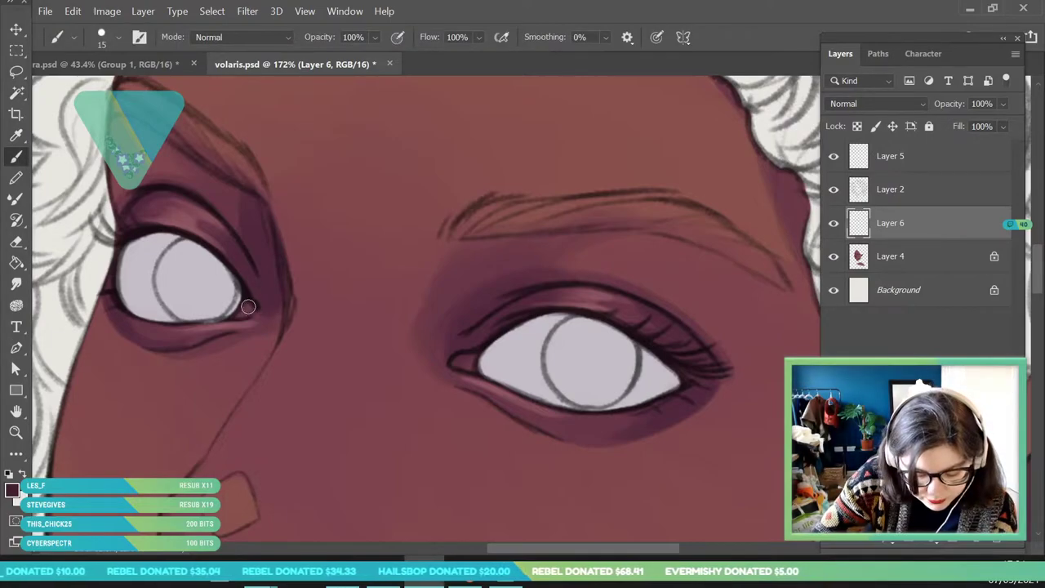
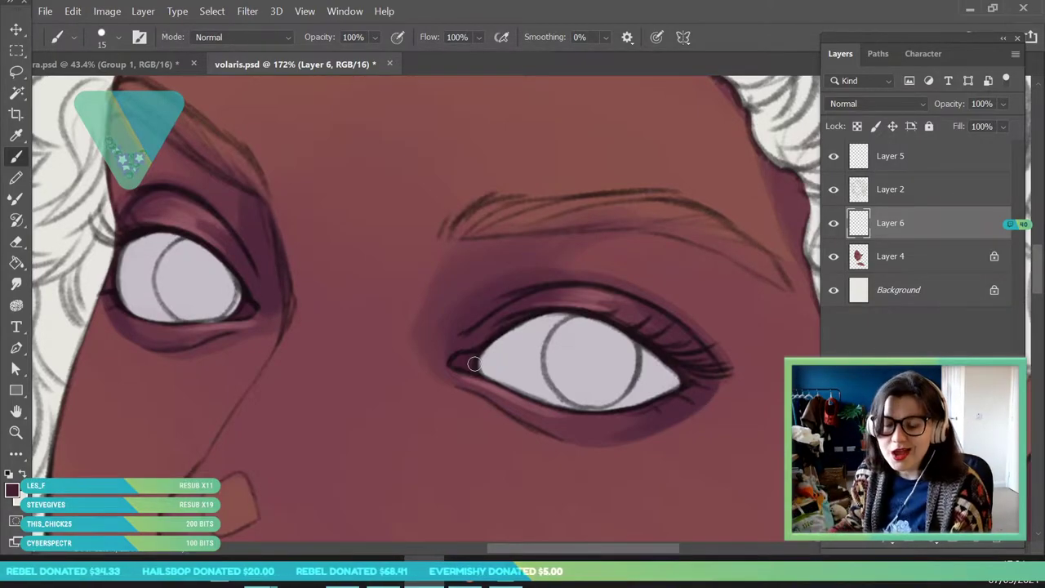
pyautogui.press('z')
pyautogui.moveTo(298, 326); pyautogui.dragTo(175, 400)
pyautogui.moveTo(374, 330); pyautogui.dragTo(404, 324)
# - Set the paint colour to a muted mauve at H 337, S 35, B 52 for the eyeball shadows
pyautogui.scroll(4, 402, 324)
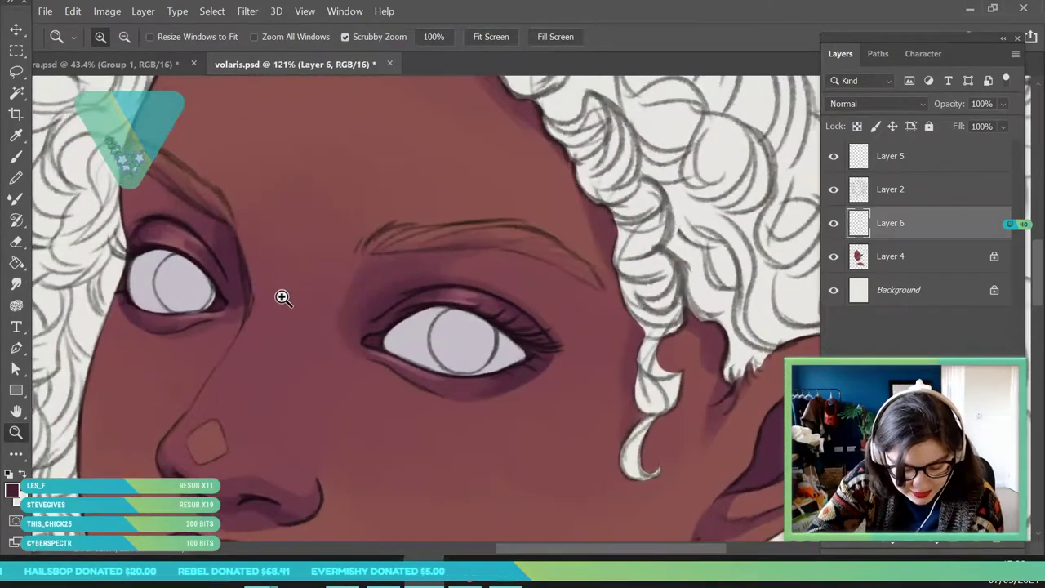
pyautogui.click(11, 490)
pyautogui.moveTo(762, 170); pyautogui.dragTo(766, 168)
pyautogui.moveTo(618, 240); pyautogui.dragTo(602, 254)
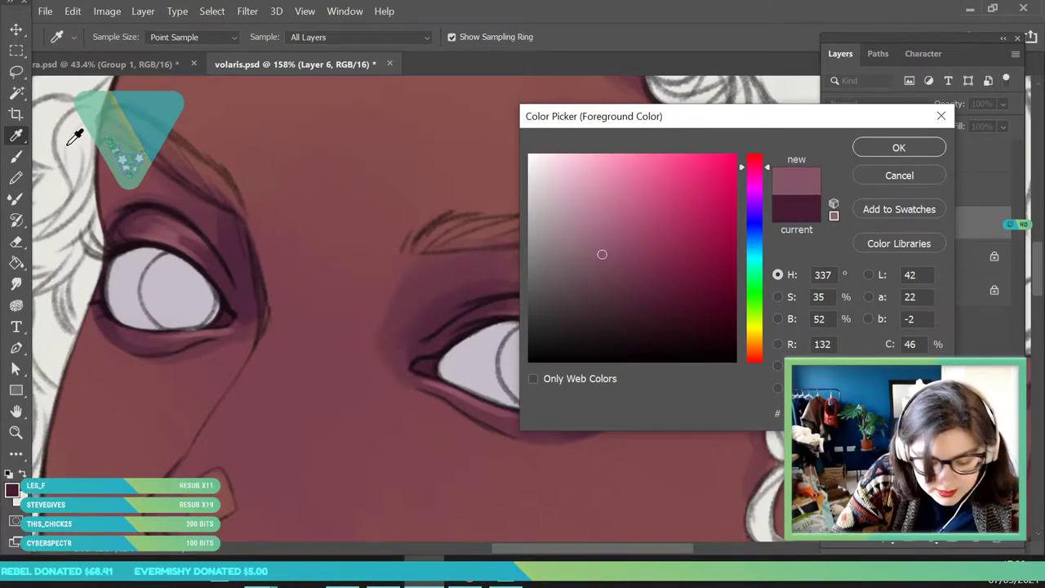
pyautogui.click(898, 148)
# - Shade the eyeballs under both upper lids with muted mauve using an 18 px brush
pyautogui.press('z')
pyautogui.press('b')
pyautogui.click(102, 37)
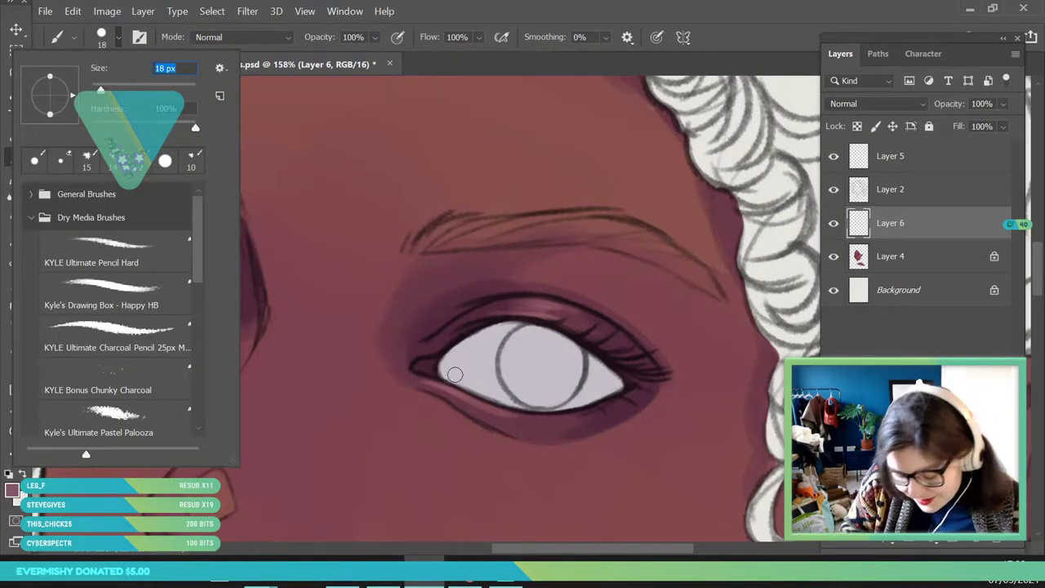
pyautogui.moveTo(448, 379)
pyautogui.mouseDown()
pyautogui.moveTo(445, 372)
pyautogui.moveTo(516, 328)
pyautogui.moveTo(543, 330)
pyautogui.moveTo(628, 394)
pyautogui.mouseUp()
pyautogui.moveTo(112, 288)
pyautogui.mouseDown()
pyautogui.moveTo(131, 256)
pyautogui.moveTo(111, 276)
pyautogui.moveTo(173, 262)
pyautogui.moveTo(124, 262)
pyautogui.moveTo(189, 283)
pyautogui.moveTo(192, 270)
pyautogui.moveTo(149, 257)
pyautogui.moveTo(228, 316)
pyautogui.mouseUp()
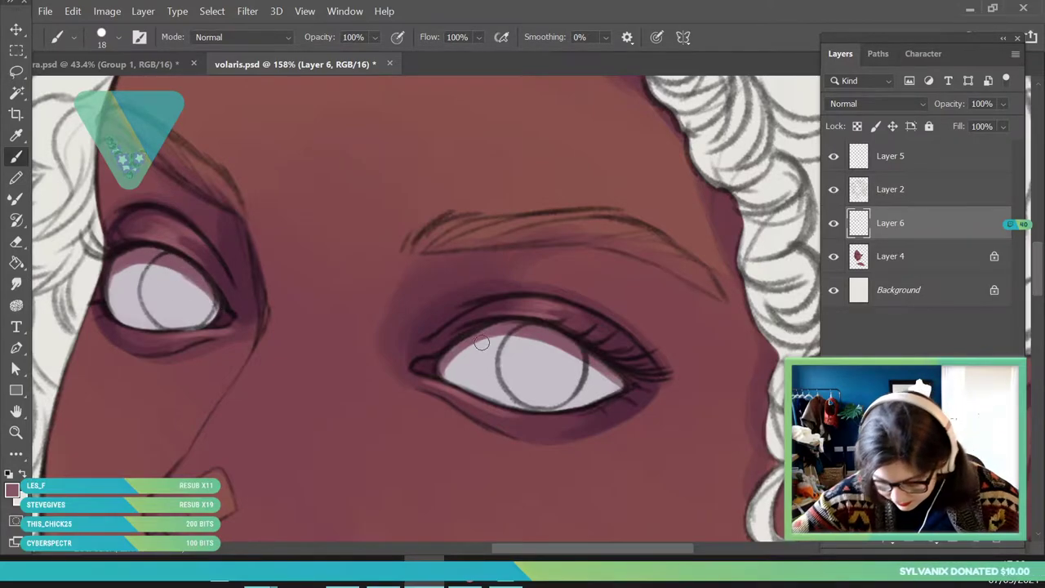
pyautogui.moveTo(444, 357)
pyautogui.mouseDown()
pyautogui.moveTo(516, 336)
pyautogui.moveTo(529, 352)
pyautogui.moveTo(581, 359)
pyautogui.mouseUp()
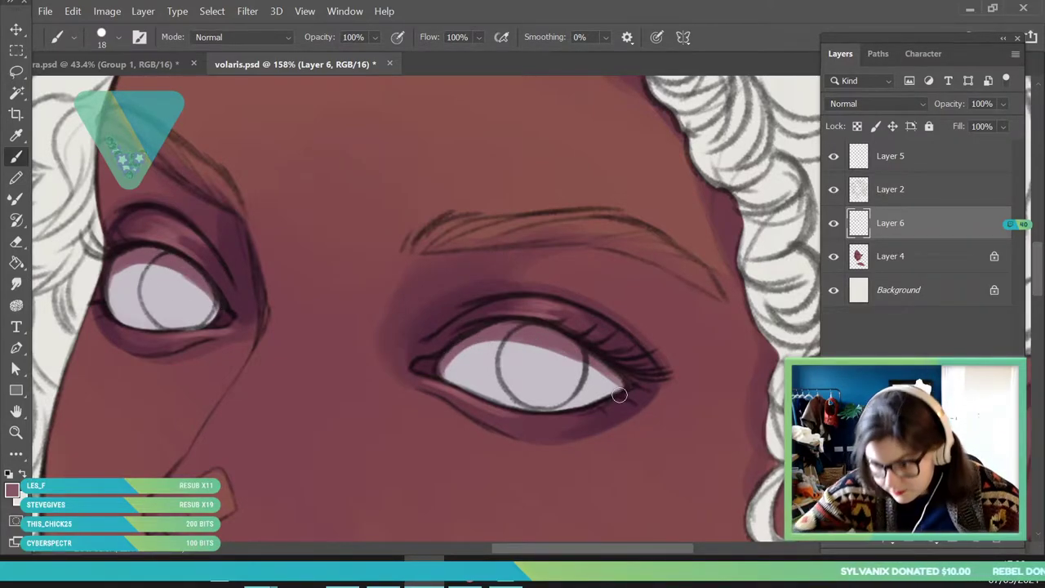
pyautogui.click(15, 435)
pyautogui.moveTo(242, 229); pyautogui.dragTo(172, 447)
pyautogui.moveTo(266, 236)
pyautogui.mouseDown()
pyautogui.moveTo(294, 317)
pyautogui.moveTo(312, 314)
pyautogui.mouseUp()
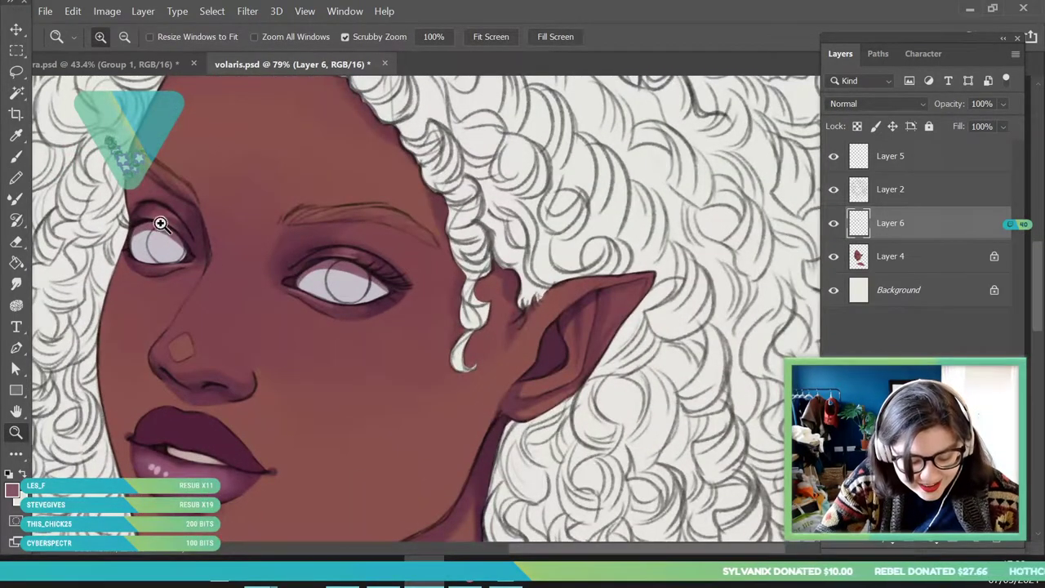
# - Set the paint colour to a muted blue at H 209, S 37, B 66 for the irises
pyautogui.moveTo(151, 217); pyautogui.dragTo(210, 331)
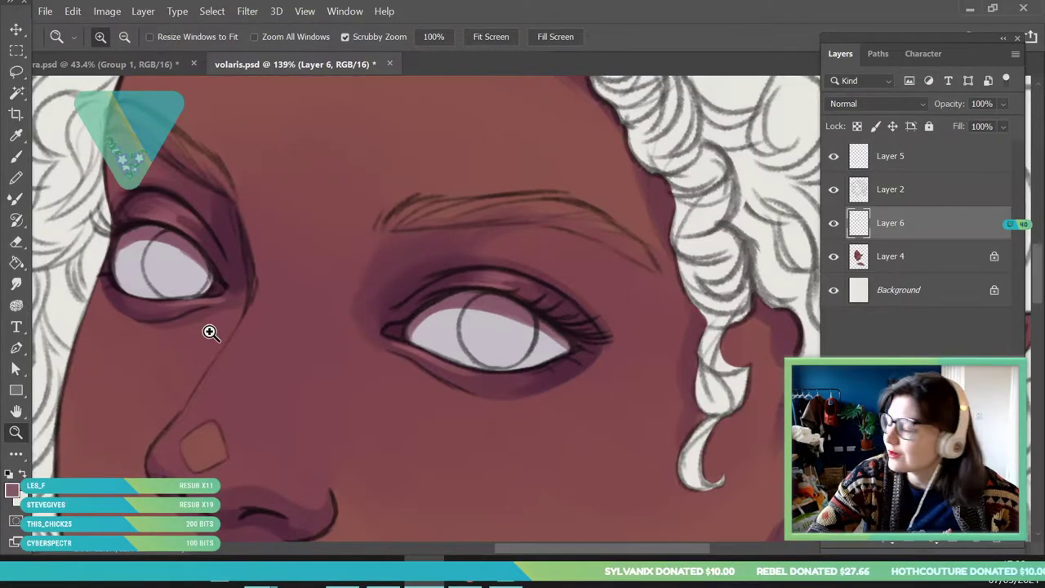
pyautogui.scroll(-3, 268, 368)
pyautogui.scroll(4, 352, 327)
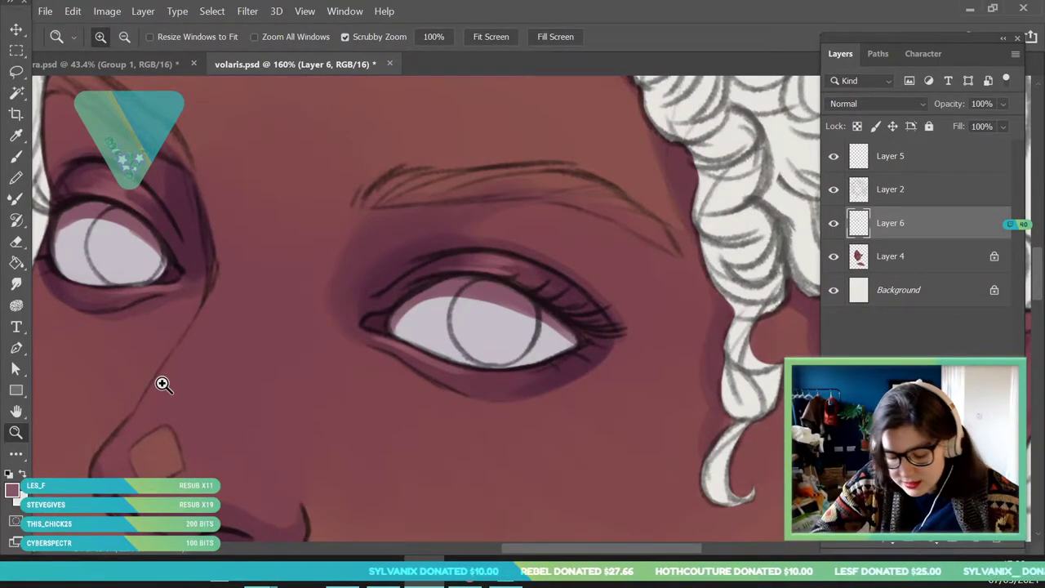
pyautogui.scroll(-4, 278, 345)
pyautogui.scroll(4, 278, 346)
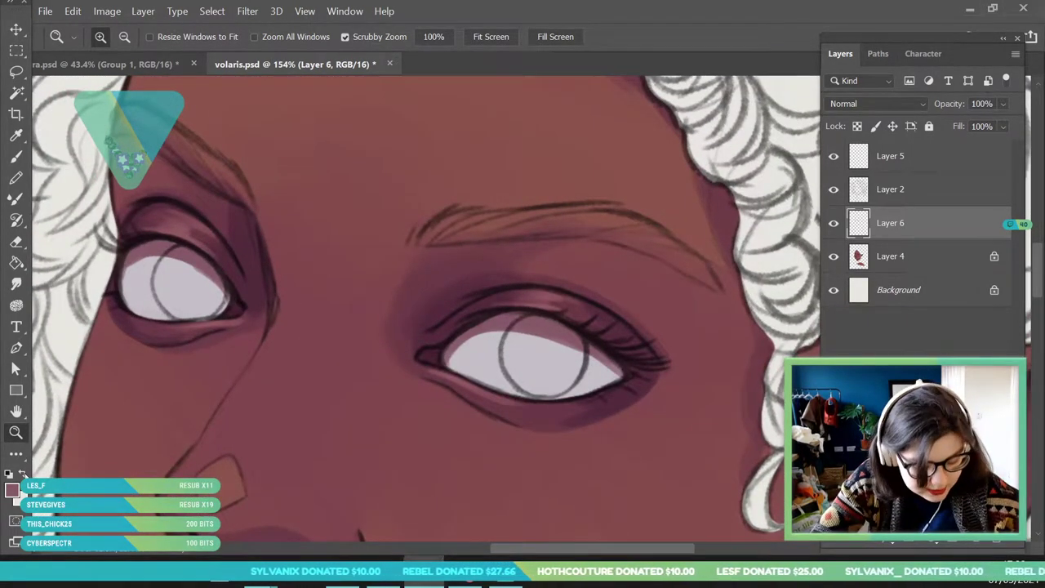
pyautogui.click(12, 490)
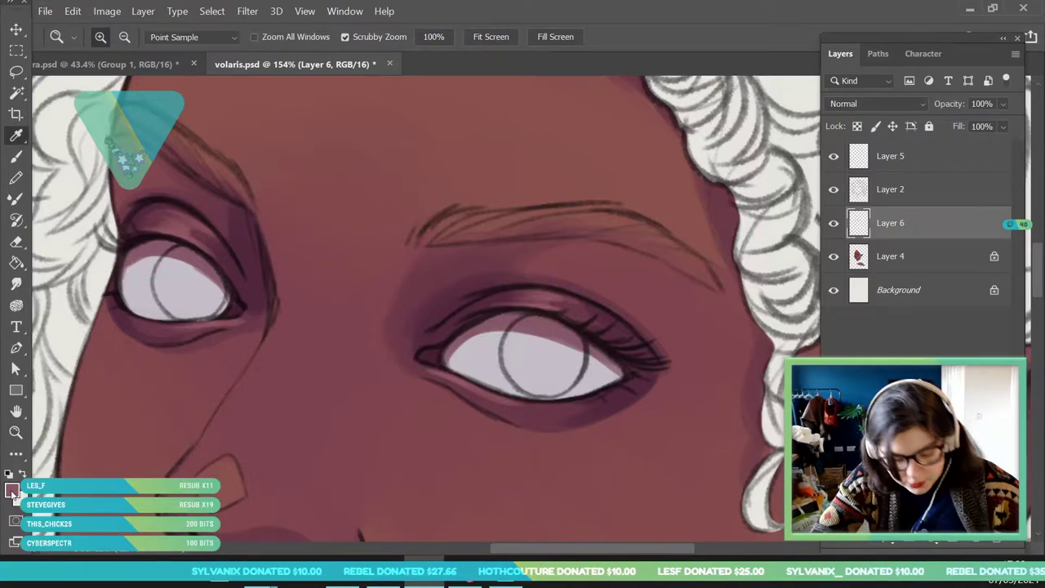
pyautogui.moveTo(760, 246); pyautogui.dragTo(760, 241)
pyautogui.moveTo(618, 179)
pyautogui.mouseDown()
pyautogui.moveTo(593, 193)
pyautogui.moveTo(605, 225)
pyautogui.mouseUp()
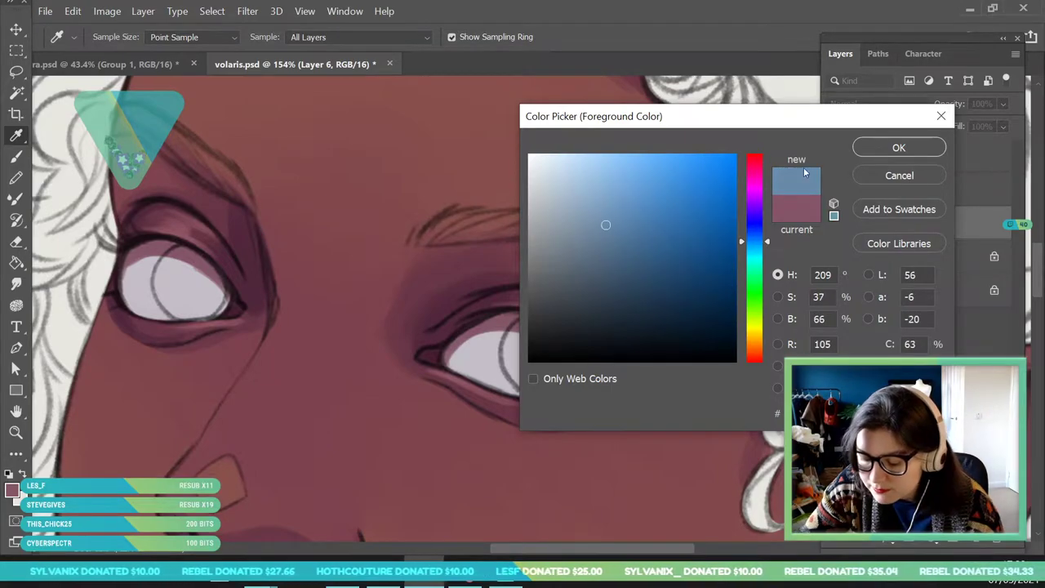
pyautogui.click(884, 152)
# - Fill the irises of both eyes with muted blue on Layer 6 using a 34 px brush
pyautogui.press('b')
pyautogui.click(118, 37)
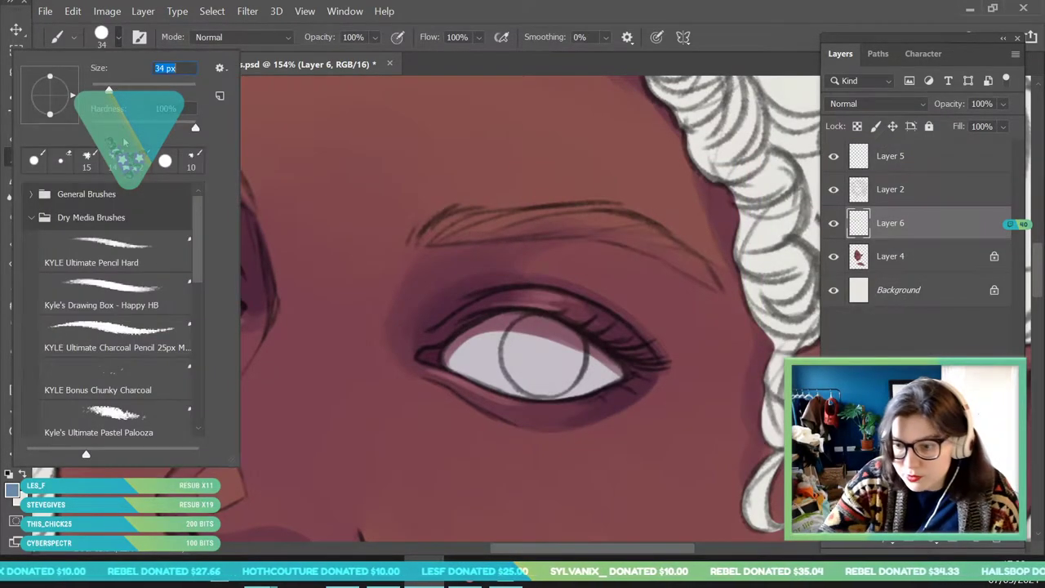
pyautogui.click(546, 353)
pyautogui.moveTo(550, 319)
pyautogui.mouseDown()
pyautogui.moveTo(517, 347)
pyautogui.moveTo(516, 365)
pyautogui.moveTo(516, 357)
pyautogui.mouseUp()
pyautogui.moveTo(527, 374)
pyautogui.mouseDown()
pyautogui.moveTo(543, 383)
pyautogui.moveTo(567, 367)
pyautogui.moveTo(562, 375)
pyautogui.moveTo(572, 347)
pyautogui.moveTo(543, 331)
pyautogui.moveTo(557, 359)
pyautogui.mouseUp()
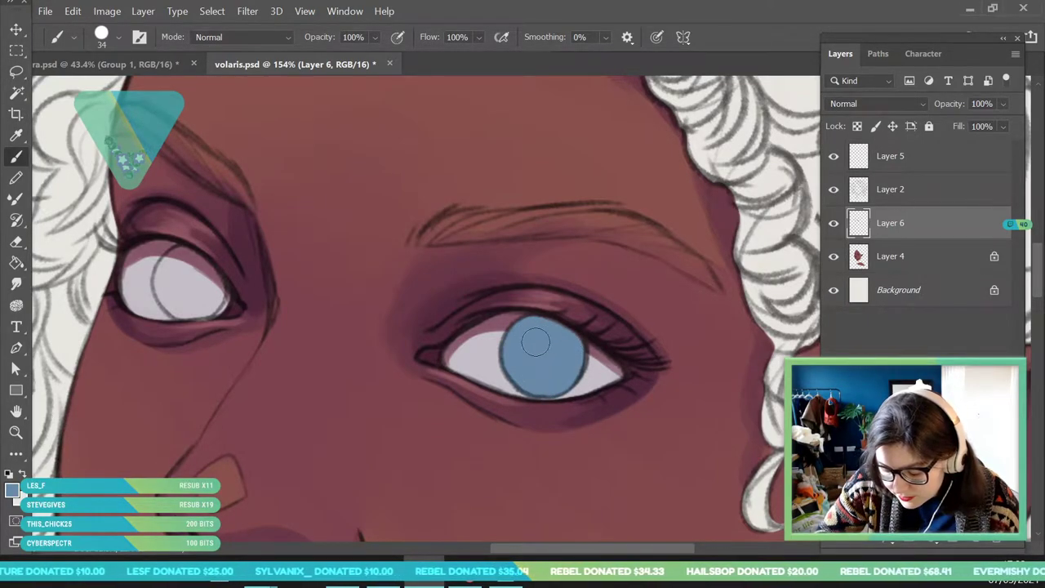
pyautogui.moveTo(184, 261)
pyautogui.mouseDown()
pyautogui.moveTo(179, 303)
pyautogui.moveTo(211, 291)
pyautogui.moveTo(199, 304)
pyautogui.moveTo(208, 300)
pyautogui.moveTo(190, 264)
pyautogui.mouseUp()
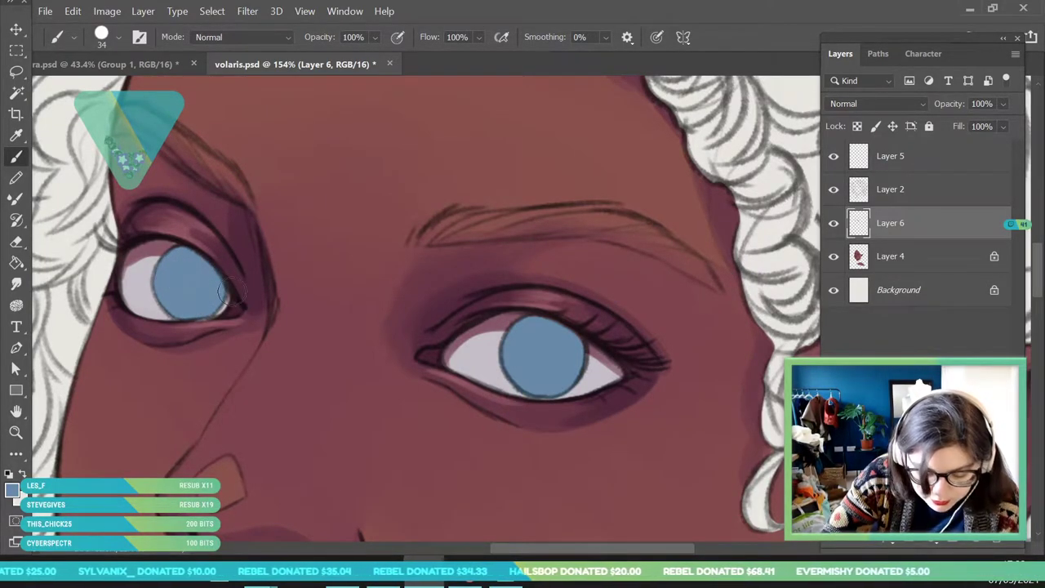
# - Set the paint colour to a muted purple at H 287, S 29, B 46 for the iris shadows
pyautogui.press('z')
pyautogui.moveTo(228, 291); pyautogui.dragTo(164, 373)
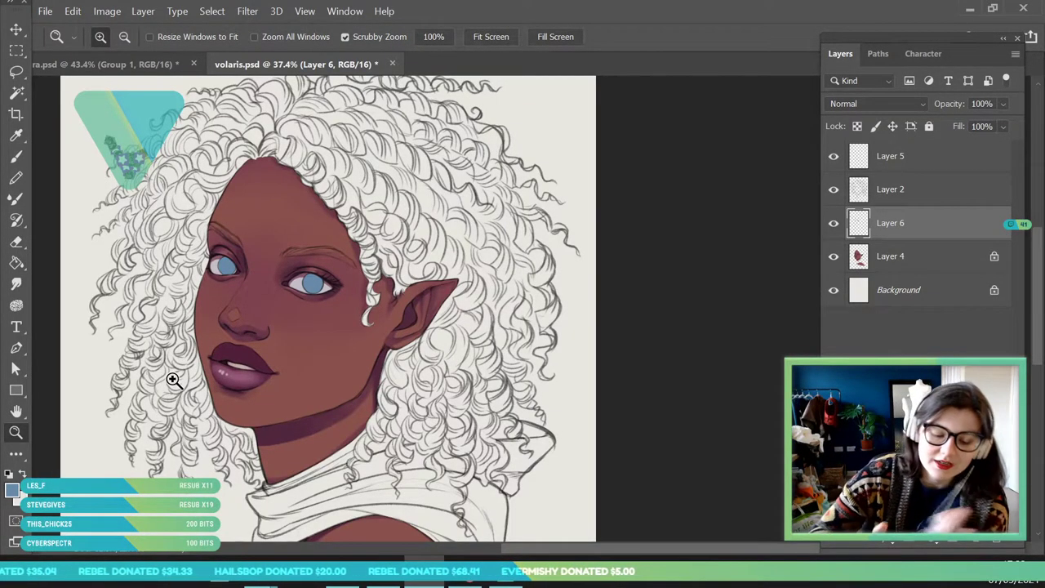
pyautogui.moveTo(245, 284); pyautogui.dragTo(92, 312)
pyautogui.click(14, 489)
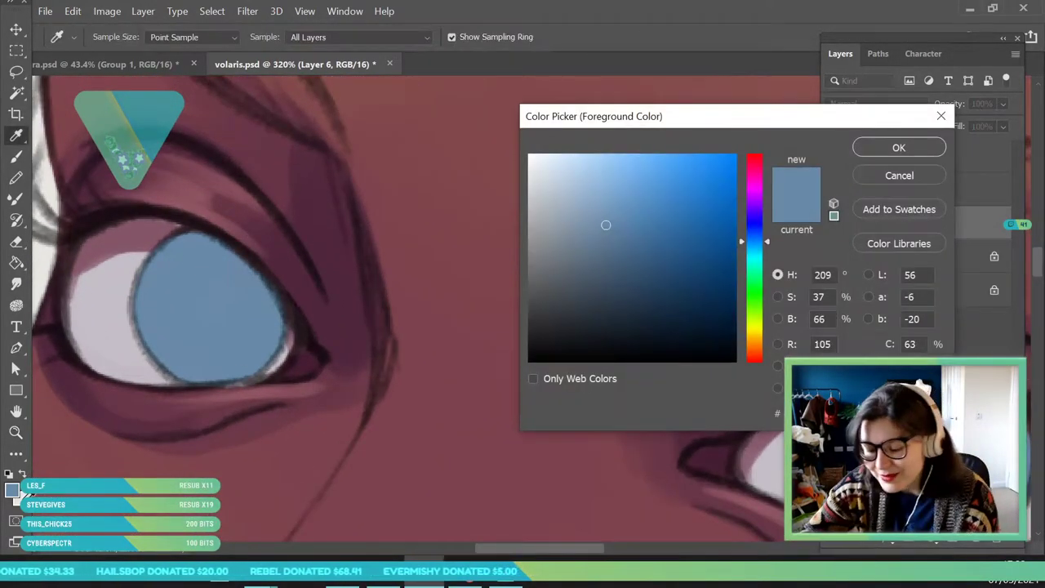
pyautogui.moveTo(756, 207); pyautogui.dragTo(761, 196)
pyautogui.moveTo(610, 244)
pyautogui.mouseDown()
pyautogui.moveTo(609, 258)
pyautogui.moveTo(621, 251)
pyautogui.moveTo(588, 264)
pyautogui.mouseUp()
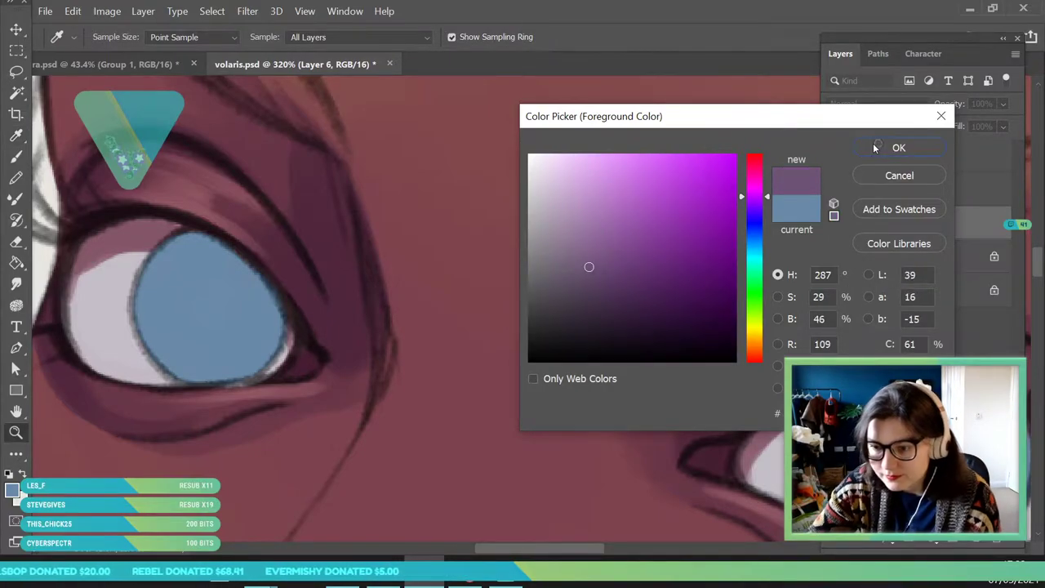
pyautogui.click(890, 148)
# - Shade the upper part of both irises under the eyelids with muted purple using a 21 px brush
pyautogui.click(17, 156)
pyautogui.click(118, 38)
pyautogui.moveTo(108, 91); pyautogui.dragTo(102, 92)
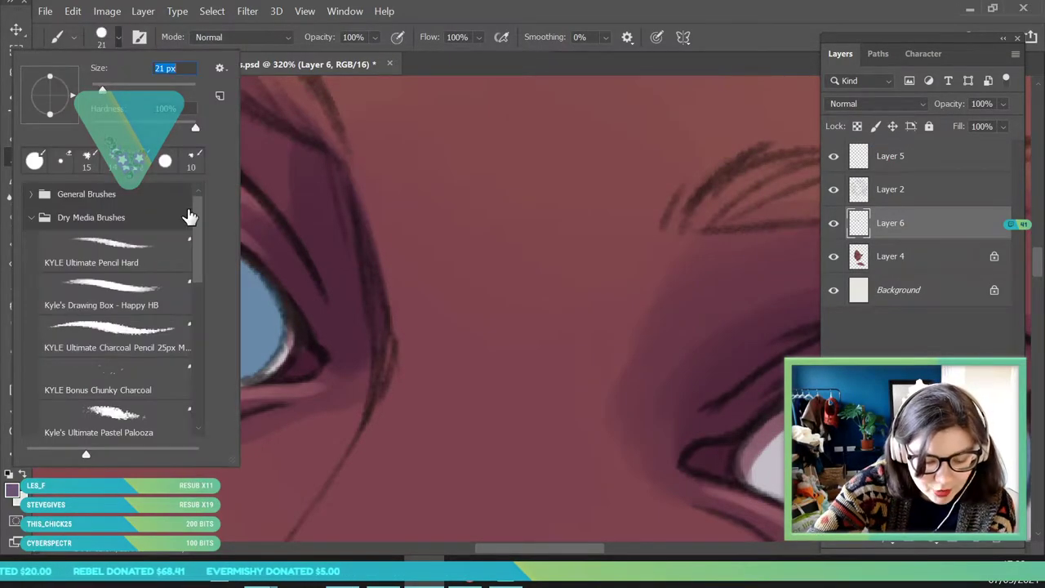
pyautogui.click(254, 267)
pyautogui.moveTo(196, 251)
pyautogui.mouseDown()
pyautogui.moveTo(163, 253)
pyautogui.moveTo(225, 257)
pyautogui.moveTo(205, 273)
pyautogui.moveTo(270, 310)
pyautogui.mouseUp()
pyautogui.press('z')
pyautogui.moveTo(432, 327); pyautogui.dragTo(367, 325)
pyautogui.moveTo(247, 328); pyautogui.dragTo(282, 326)
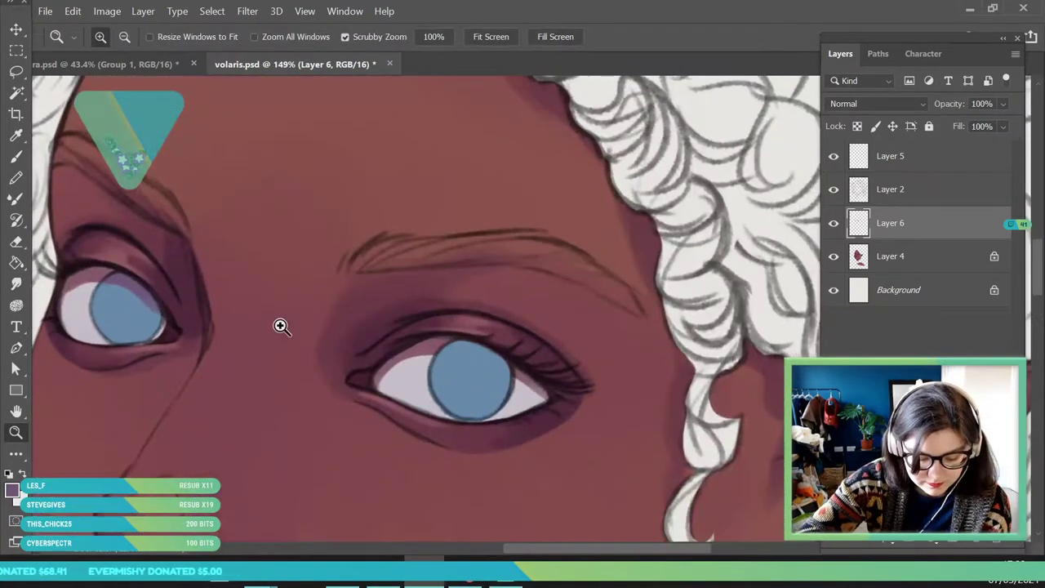
pyautogui.moveTo(439, 352)
pyautogui.mouseDown()
pyautogui.moveTo(496, 364)
pyautogui.moveTo(462, 361)
pyautogui.mouseUp()
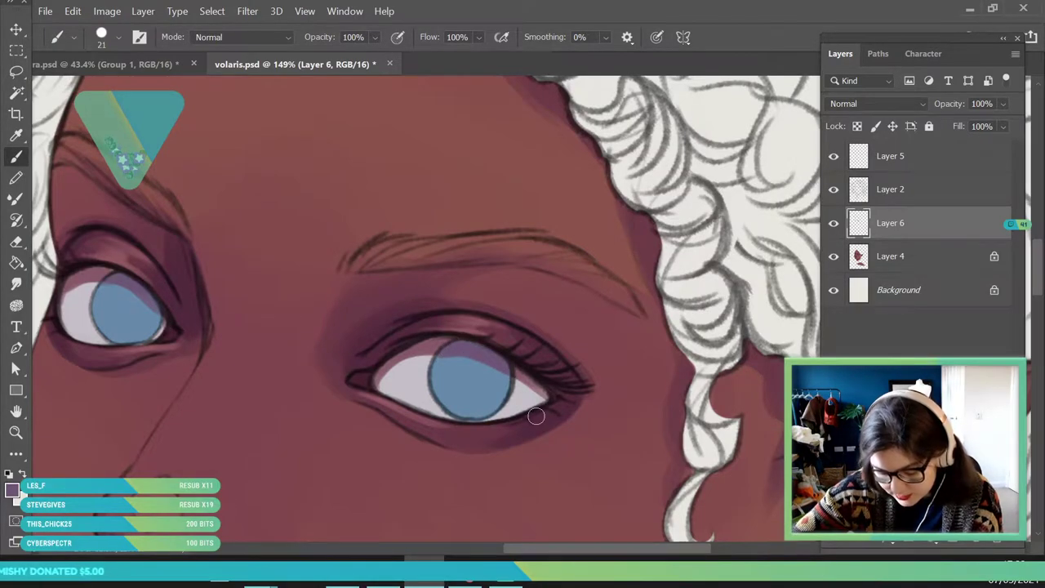
# - Switch to Layer 5, sample the iris blue and change it to a much paler blue with hue 193
pyautogui.click(912, 162)
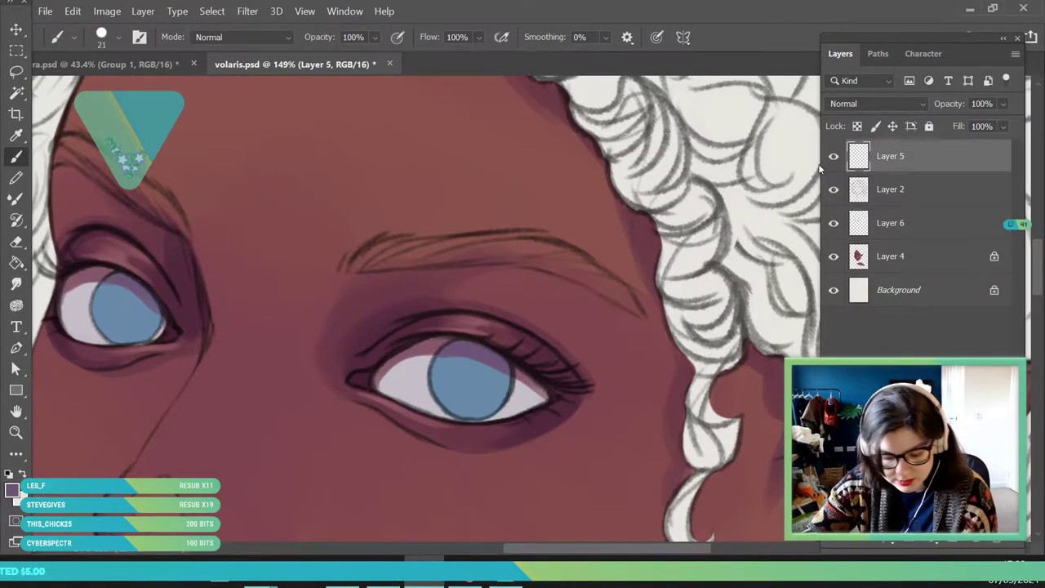
pyautogui.press('z')
pyautogui.moveTo(261, 271)
pyautogui.mouseDown()
pyautogui.moveTo(200, 281)
pyautogui.moveTo(291, 286)
pyautogui.mouseUp()
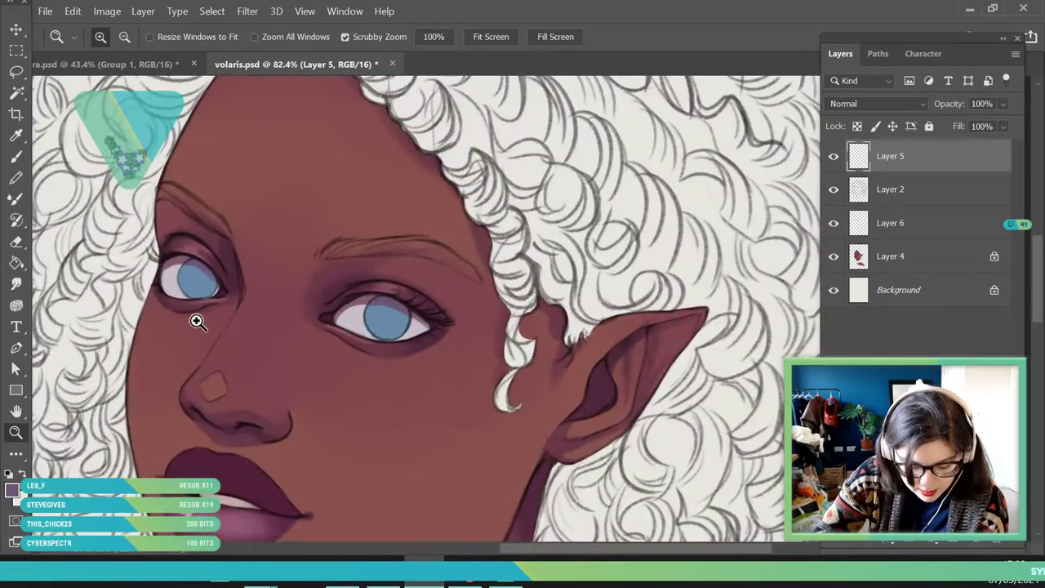
pyautogui.scroll(3, 196, 326)
pyautogui.press('i')
pyautogui.click(194, 240)
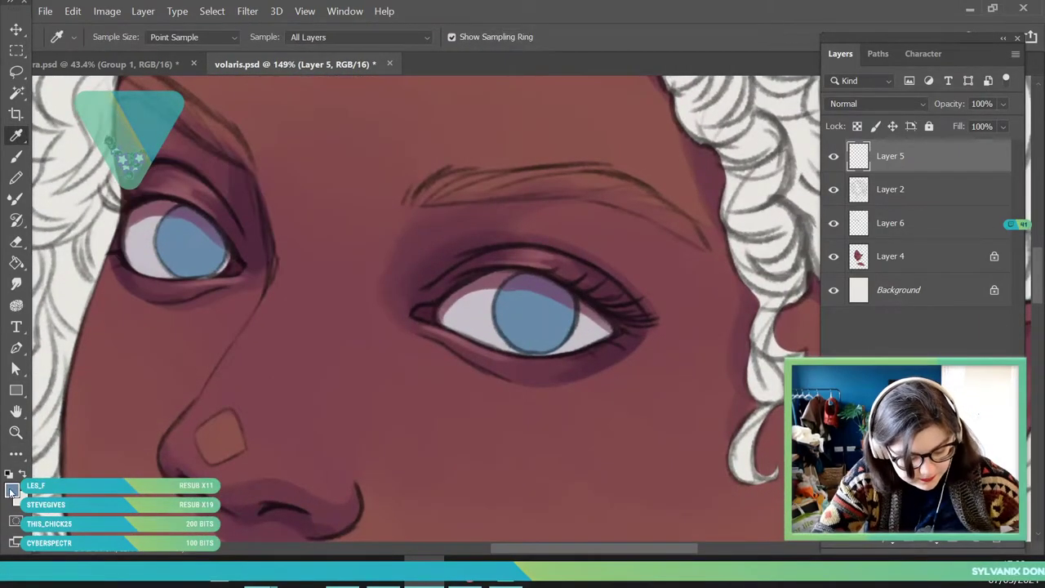
pyautogui.click(12, 490)
pyautogui.click(766, 253)
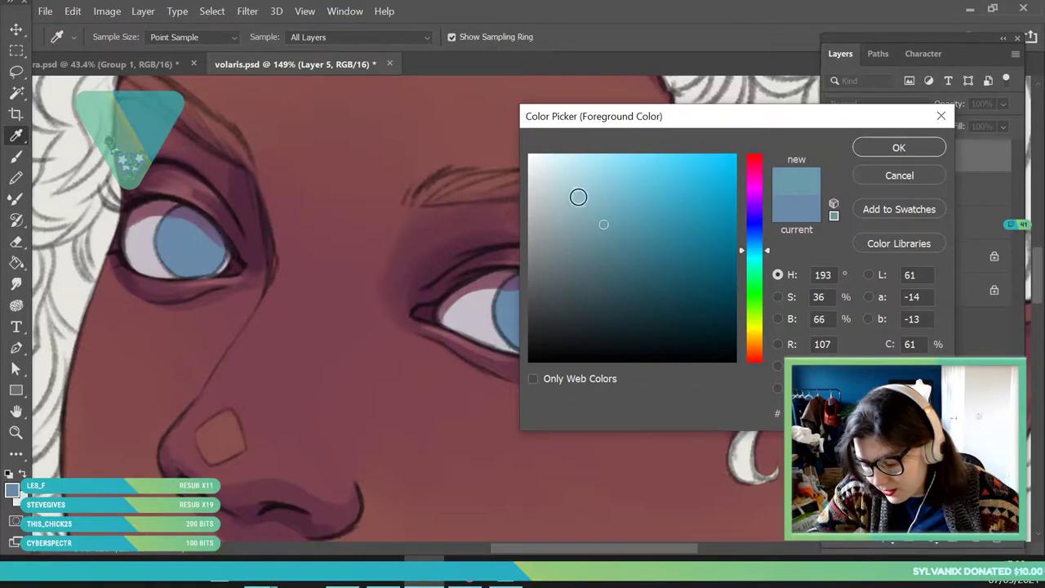
pyautogui.moveTo(581, 201); pyautogui.dragTo(572, 177)
pyautogui.click(877, 149)
# - Paint a round pale blue pupil in the centre of each iris with the 21 px brush
pyautogui.press('b')
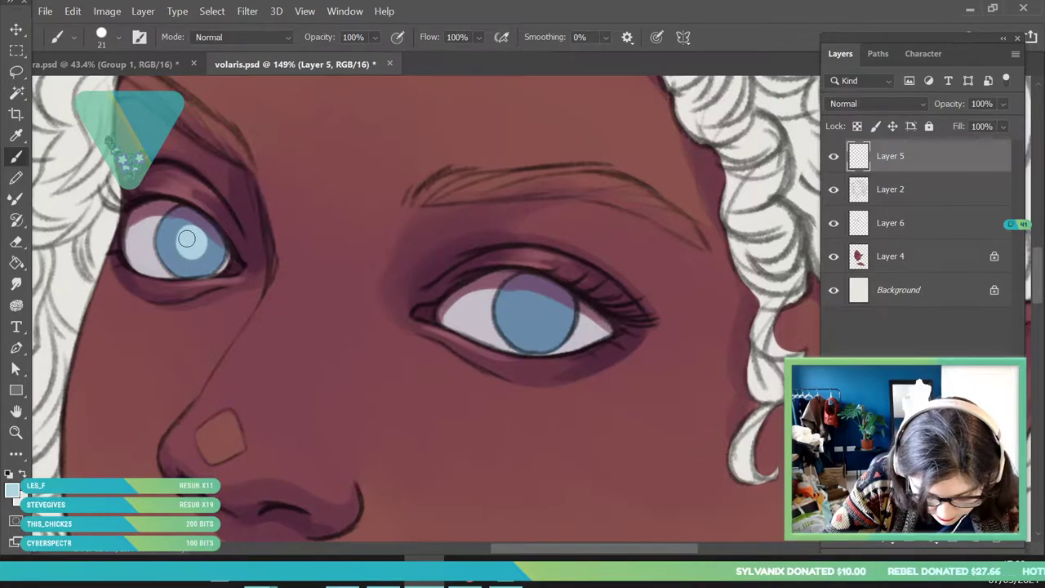
pyautogui.moveTo(532, 309); pyautogui.dragTo(538, 306)
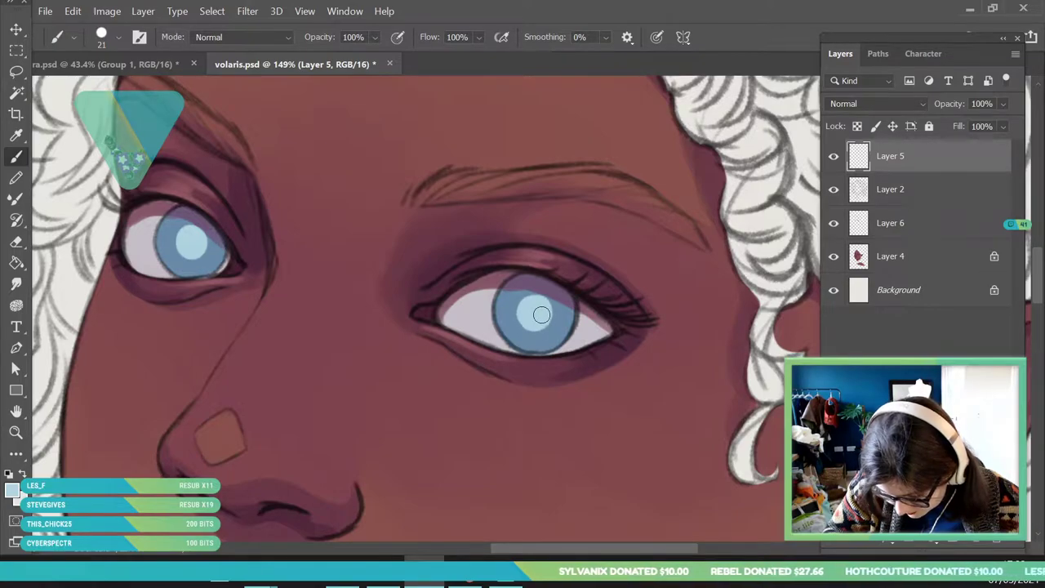
pyautogui.press('z')
pyautogui.hotkey('ctrl', '0')
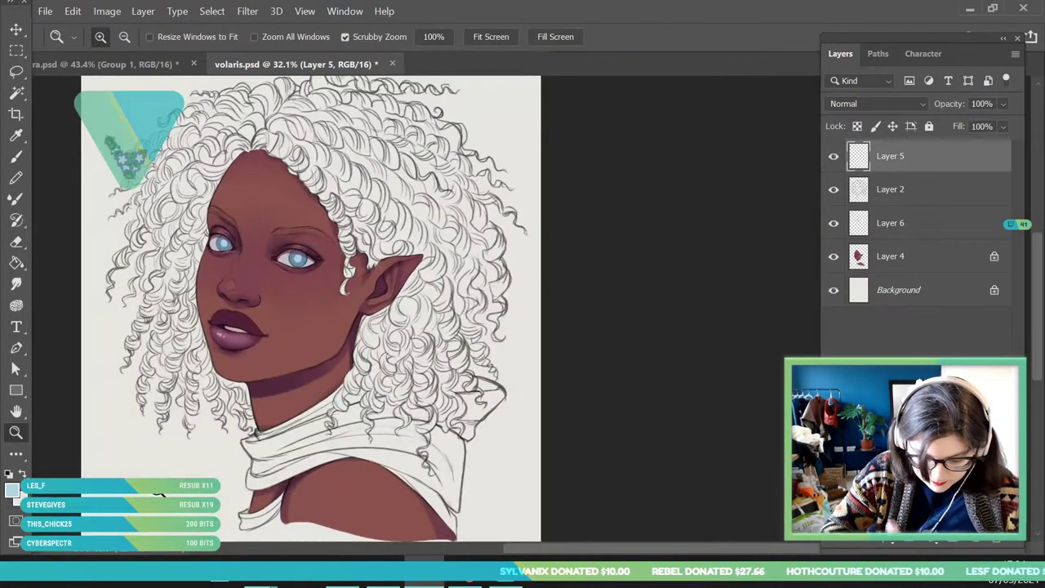
# - Enlarge the brush to 80 px and glaze translucent pale blue over the far eye's iris
pyautogui.moveTo(221, 240)
pyautogui.mouseDown()
pyautogui.moveTo(256, 303)
pyautogui.moveTo(295, 314)
pyautogui.mouseUp()
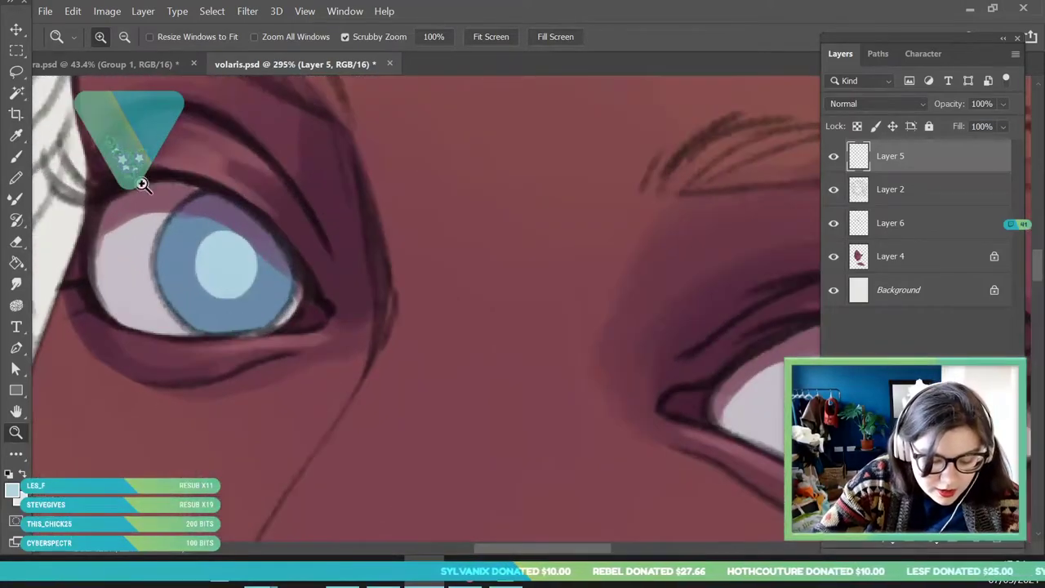
pyautogui.click(16, 138)
pyautogui.click(17, 156)
pyautogui.click(117, 39)
pyautogui.click(140, 86)
pyautogui.press('[')
pyautogui.press('[')
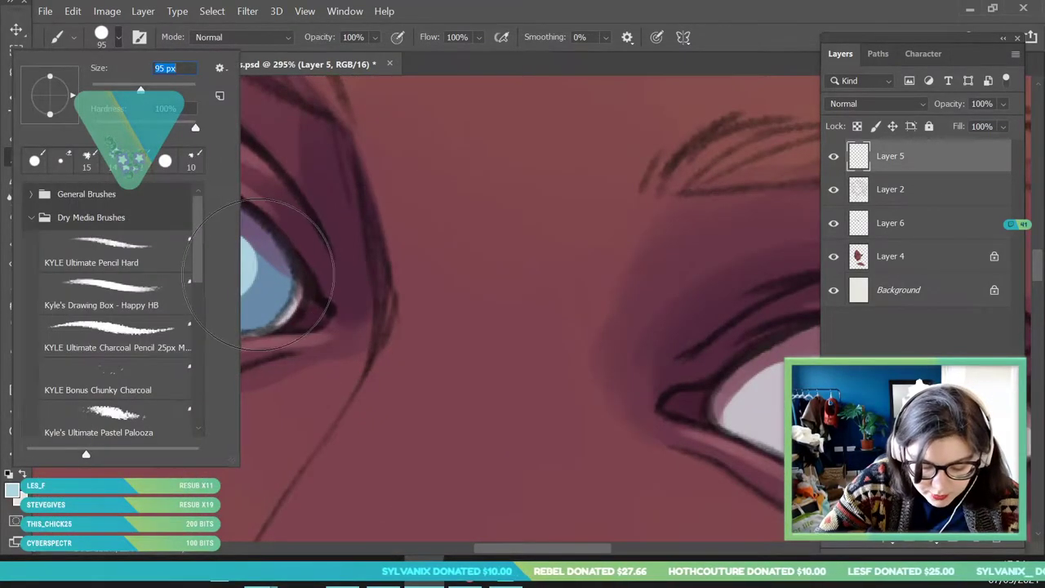
pyautogui.press('Return')
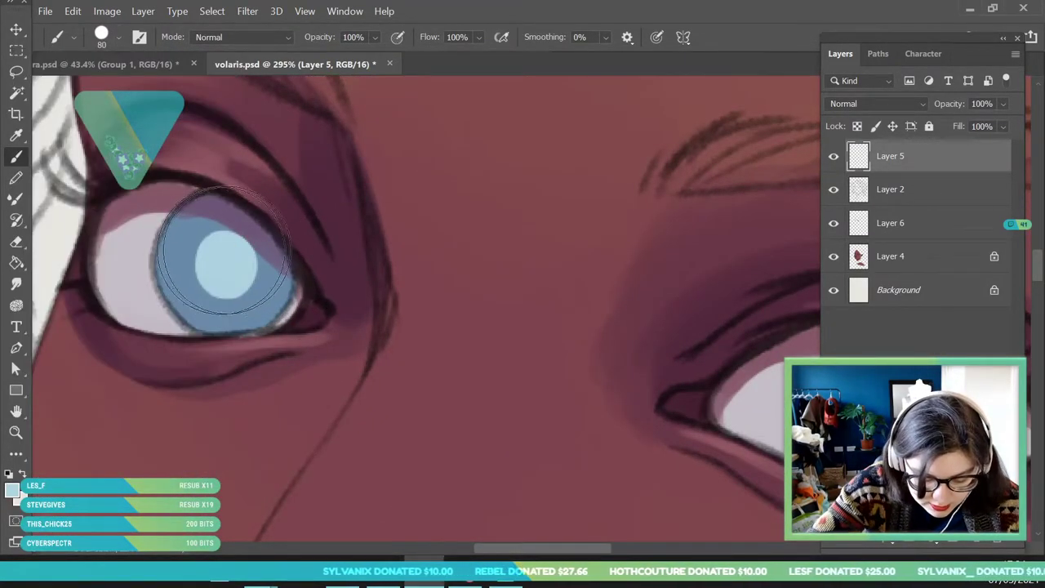
pyautogui.moveTo(195, 241)
pyautogui.mouseDown()
pyautogui.moveTo(200, 286)
pyautogui.moveTo(217, 294)
pyautogui.moveTo(195, 289)
pyautogui.moveTo(205, 302)
pyautogui.moveTo(258, 291)
pyautogui.moveTo(213, 299)
pyautogui.mouseUp()
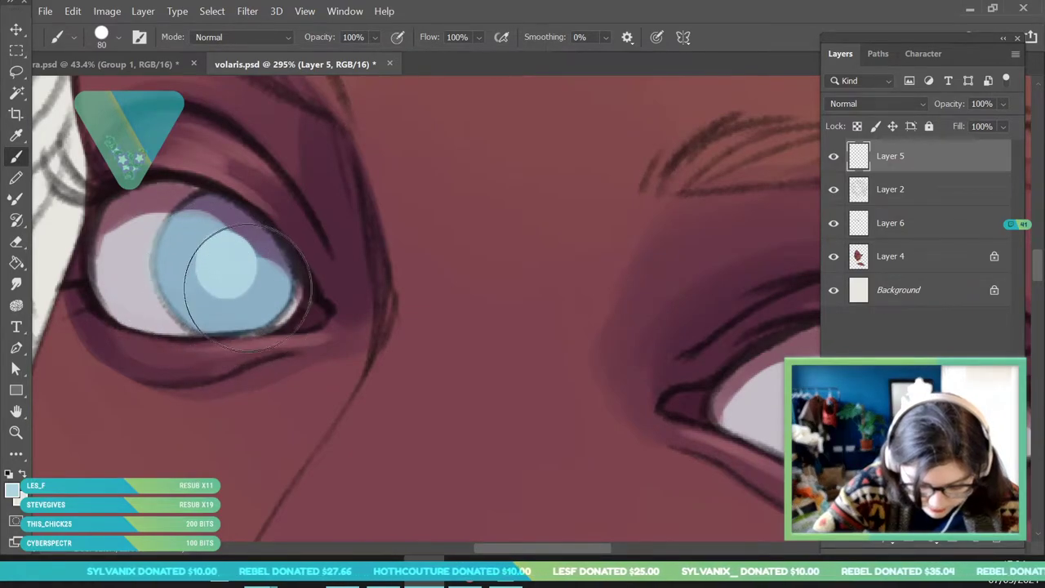
# - Glaze the near eye's iris with translucent pale blue using the 80 px brush
pyautogui.press('z')
pyautogui.moveTo(162, 248); pyautogui.dragTo(82, 248)
pyautogui.moveTo(283, 270); pyautogui.dragTo(337, 359)
pyautogui.press('b')
pyautogui.moveTo(226, 242)
pyautogui.mouseDown()
pyautogui.moveTo(183, 236)
pyautogui.moveTo(181, 251)
pyautogui.moveTo(191, 279)
pyautogui.moveTo(224, 306)
pyautogui.moveTo(278, 307)
pyautogui.moveTo(307, 278)
pyautogui.moveTo(230, 240)
pyautogui.moveTo(238, 249)
pyautogui.moveTo(178, 240)
pyautogui.moveTo(168, 270)
pyautogui.moveTo(186, 299)
pyautogui.moveTo(240, 324)
pyautogui.moveTo(194, 310)
pyautogui.mouseUp()
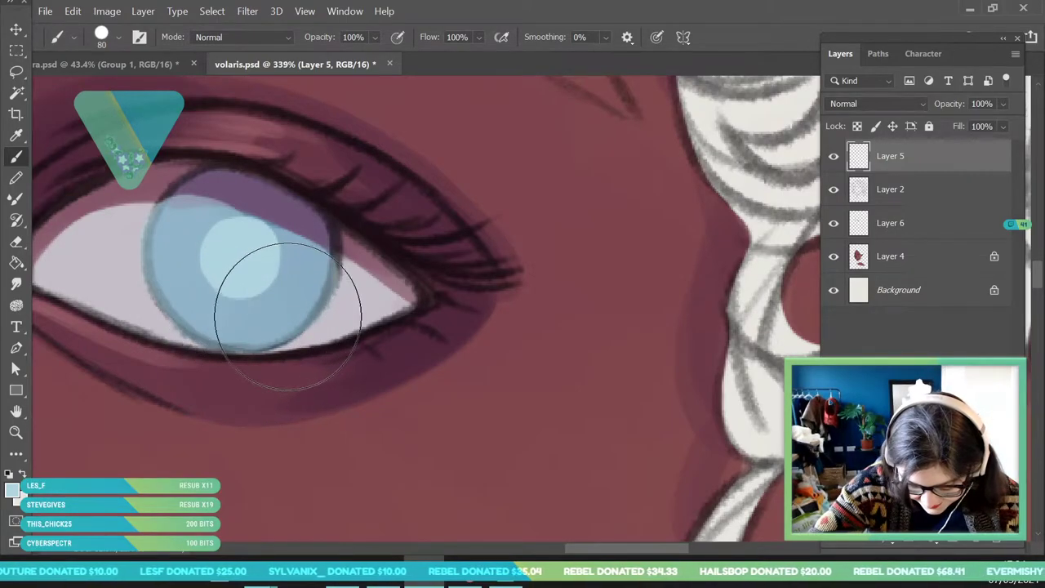
pyautogui.moveTo(268, 325); pyautogui.dragTo(196, 281)
# - Sample the purple shadow on the far eye's iris and soften the shadow's lower edge with a 14 px brush
pyautogui.press('z')
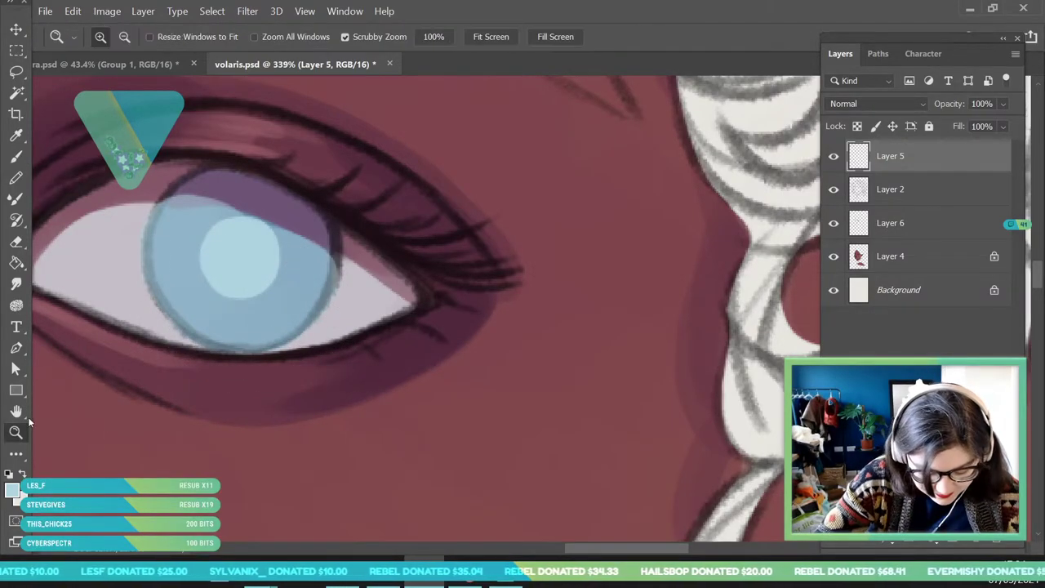
pyautogui.hotkey('ctrl', '0')
pyautogui.moveTo(250, 305); pyautogui.dragTo(187, 339)
pyautogui.moveTo(260, 236); pyautogui.dragTo(440, 297)
pyautogui.moveTo(173, 225); pyautogui.dragTo(302, 253)
pyautogui.press('i')
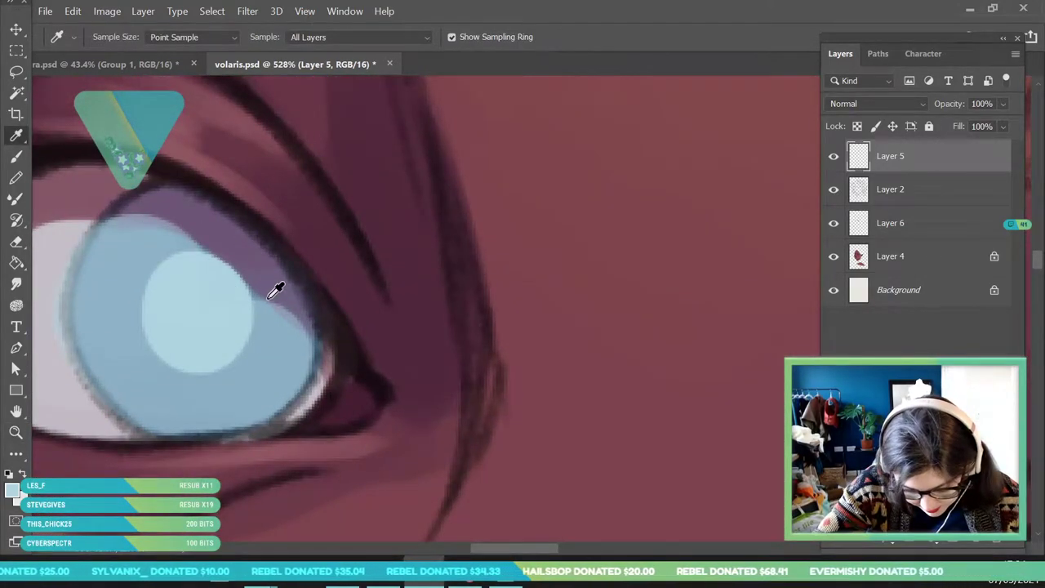
pyautogui.click(164, 213)
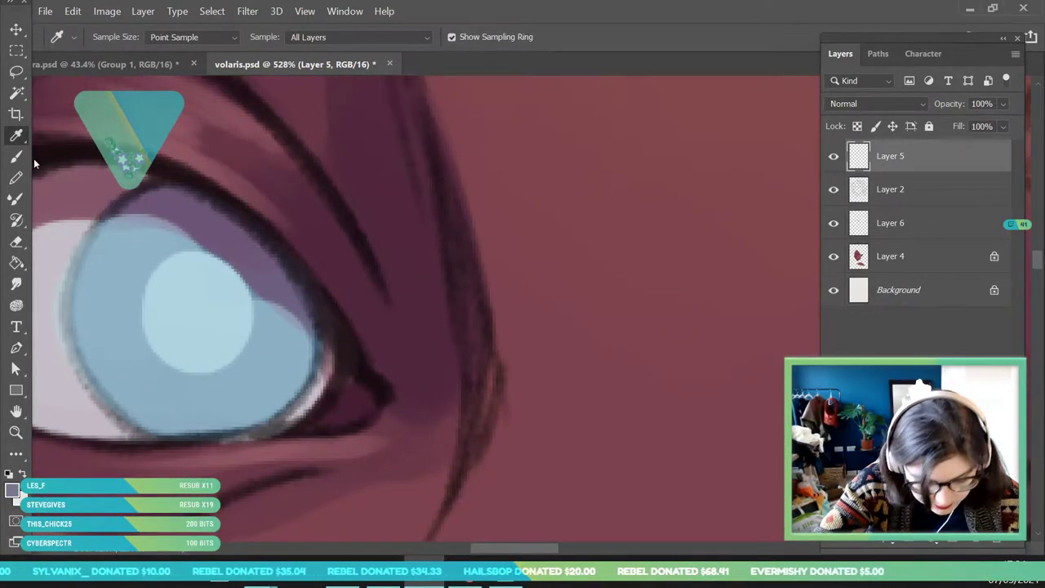
pyautogui.press('b')
pyautogui.click(119, 37)
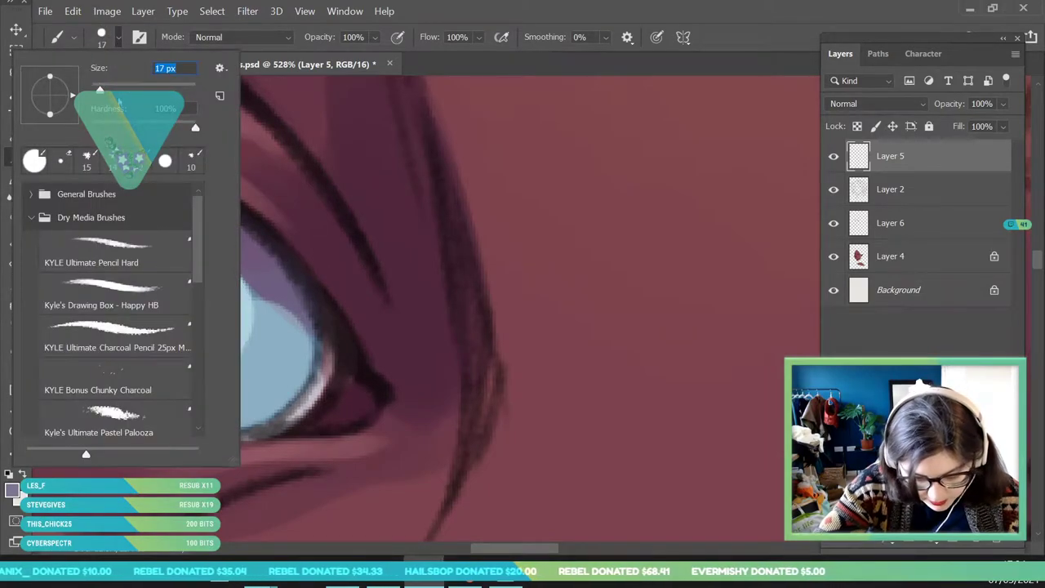
pyautogui.moveTo(97, 94); pyautogui.dragTo(99, 93)
pyautogui.click(257, 255)
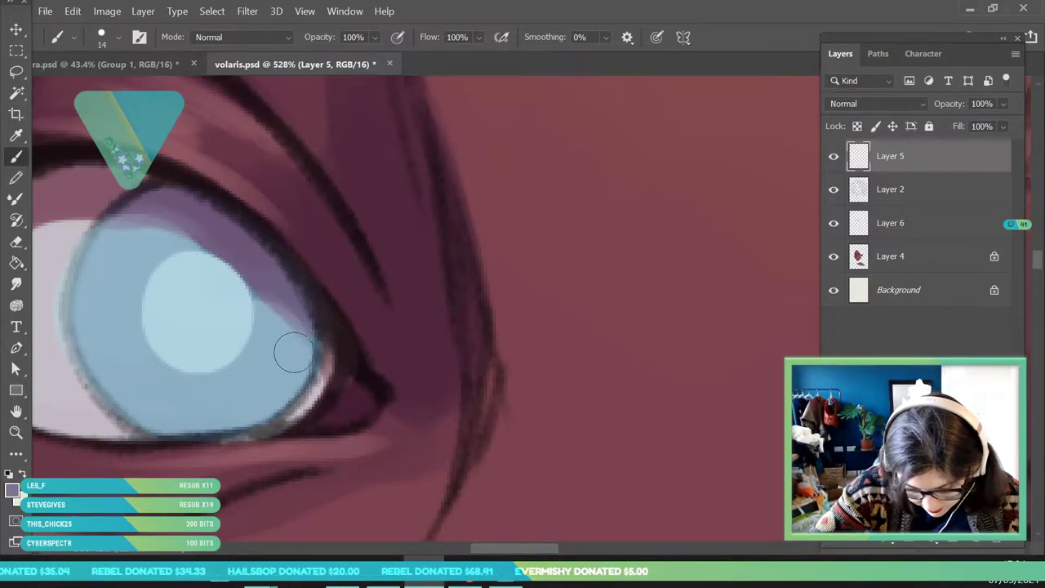
# - Outline the far eye's iris in muted purple using a 7 px brush
pyautogui.click(114, 41)
pyautogui.write('7')
pyautogui.press('Return')
pyautogui.moveTo(74, 337); pyautogui.dragTo(88, 387)
pyautogui.moveTo(65, 291); pyautogui.dragTo(88, 366)
pyautogui.moveTo(69, 324)
pyautogui.mouseDown()
pyautogui.moveTo(87, 237)
pyautogui.moveTo(106, 214)
pyautogui.mouseUp()
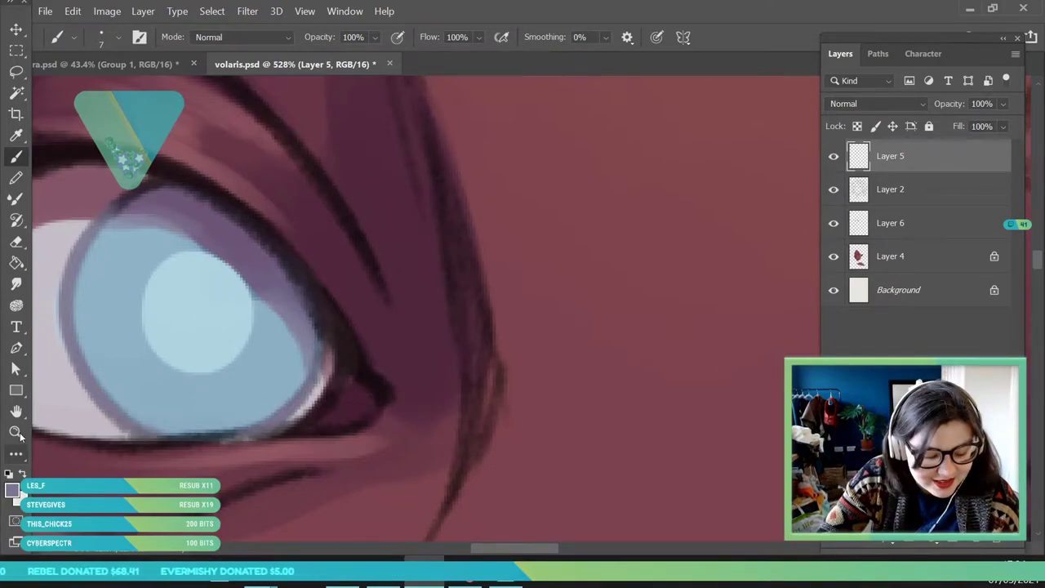
# - Trace the rim of the near eye's iris in muted purple with the 7 px brush
pyautogui.press('z')
pyautogui.moveTo(193, 258); pyautogui.dragTo(82, 277)
pyautogui.moveTo(318, 283); pyautogui.dragTo(339, 361)
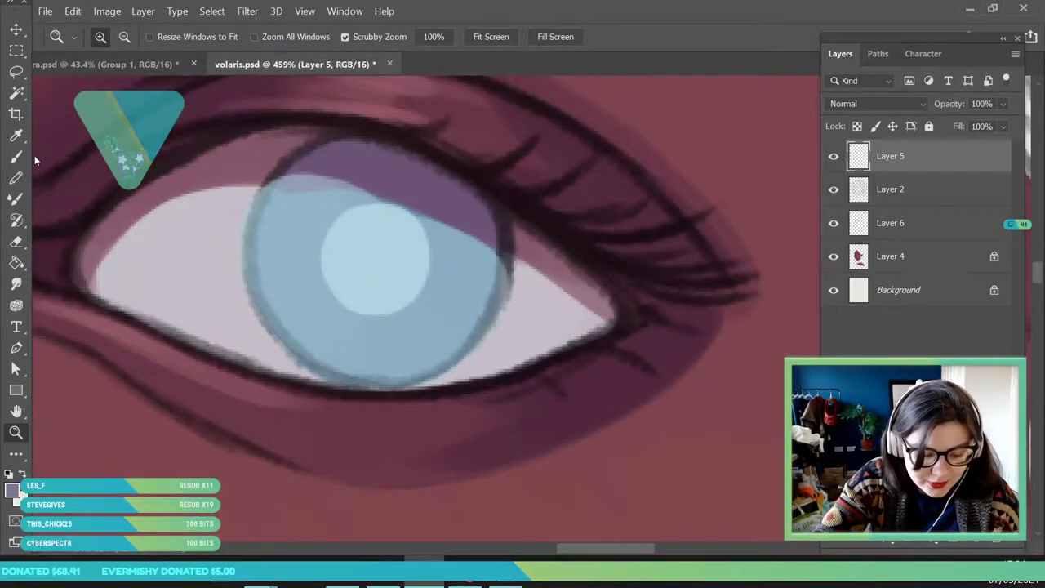
pyautogui.press('b')
pyautogui.moveTo(270, 321); pyautogui.dragTo(329, 376)
pyautogui.moveTo(251, 276)
pyautogui.mouseDown()
pyautogui.moveTo(268, 210)
pyautogui.moveTo(245, 234)
pyautogui.moveTo(261, 236)
pyautogui.moveTo(265, 194)
pyautogui.mouseUp()
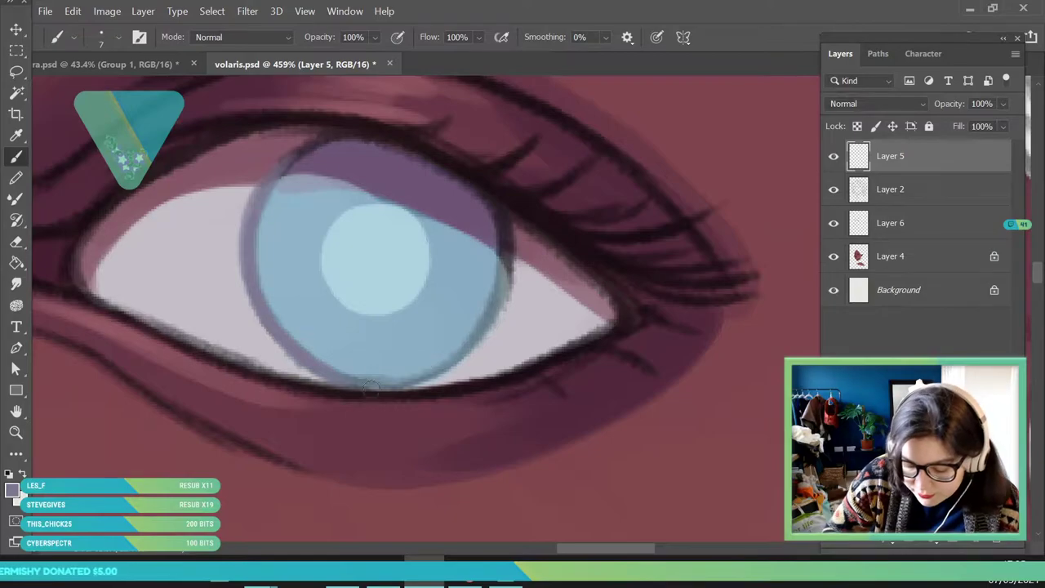
pyautogui.moveTo(431, 375)
pyautogui.mouseDown()
pyautogui.moveTo(478, 308)
pyautogui.moveTo(496, 323)
pyautogui.mouseUp()
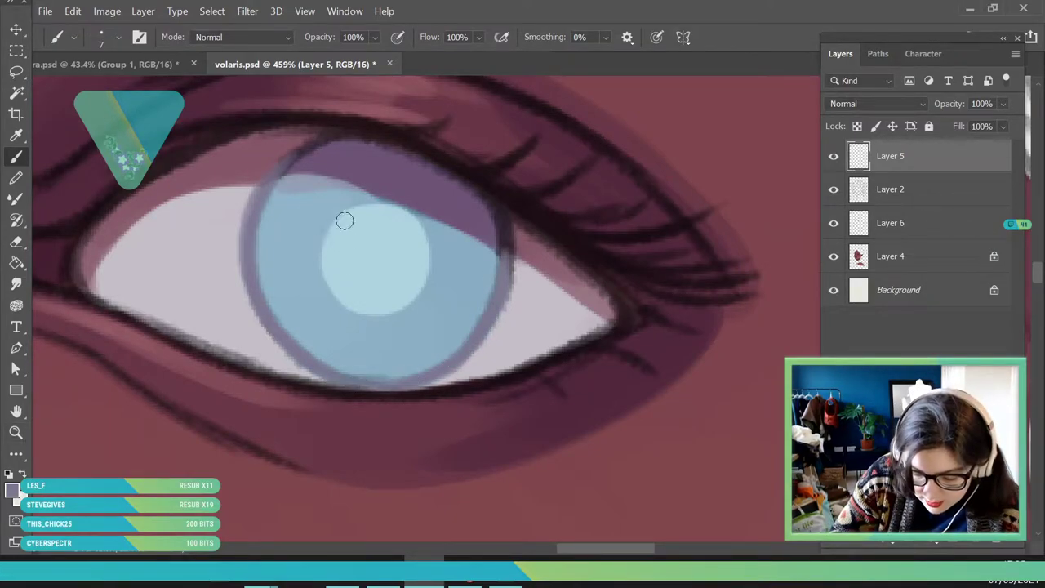
# - Outline the pupils of both eyes in muted purple with the 7 px brush
pyautogui.moveTo(320, 244)
pyautogui.mouseDown()
pyautogui.moveTo(347, 280)
pyautogui.moveTo(355, 316)
pyautogui.moveTo(326, 289)
pyautogui.moveTo(397, 317)
pyautogui.moveTo(366, 314)
pyautogui.moveTo(430, 284)
pyautogui.moveTo(423, 296)
pyautogui.moveTo(430, 253)
pyautogui.mouseUp()
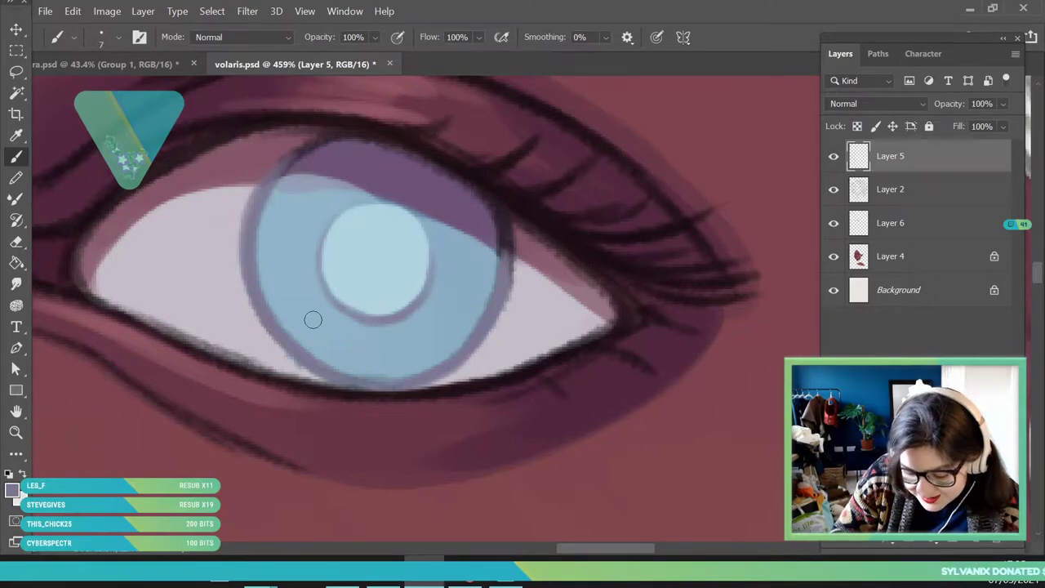
pyautogui.click(22, 436)
pyautogui.moveTo(350, 270); pyautogui.dragTo(287, 389)
pyautogui.moveTo(204, 247); pyautogui.dragTo(256, 249)
pyautogui.click(18, 161)
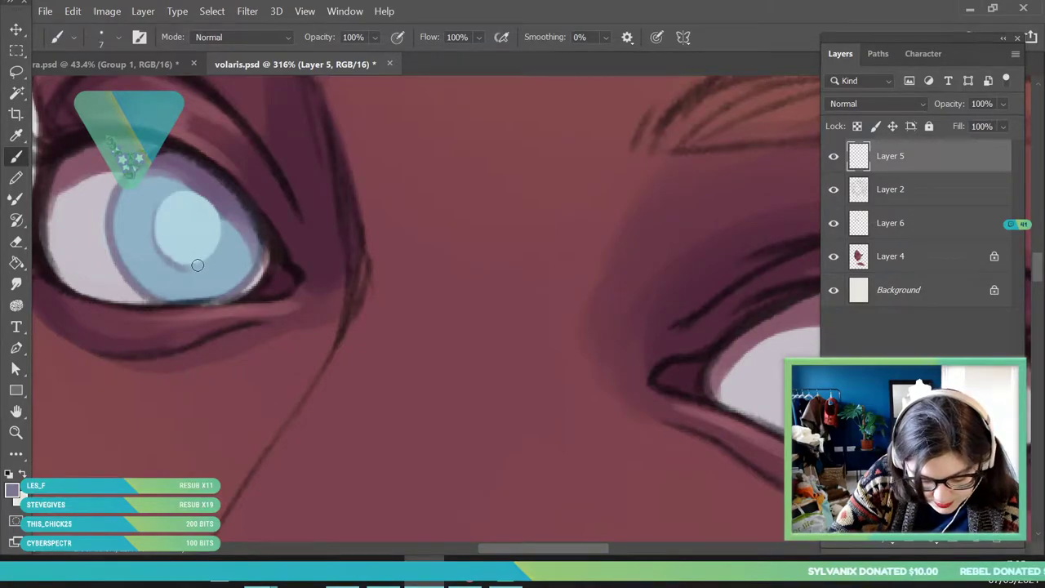
pyautogui.click(18, 433)
pyautogui.moveTo(282, 267); pyautogui.dragTo(181, 412)
pyautogui.moveTo(394, 295); pyautogui.dragTo(377, 406)
pyautogui.moveTo(418, 314); pyautogui.dragTo(423, 354)
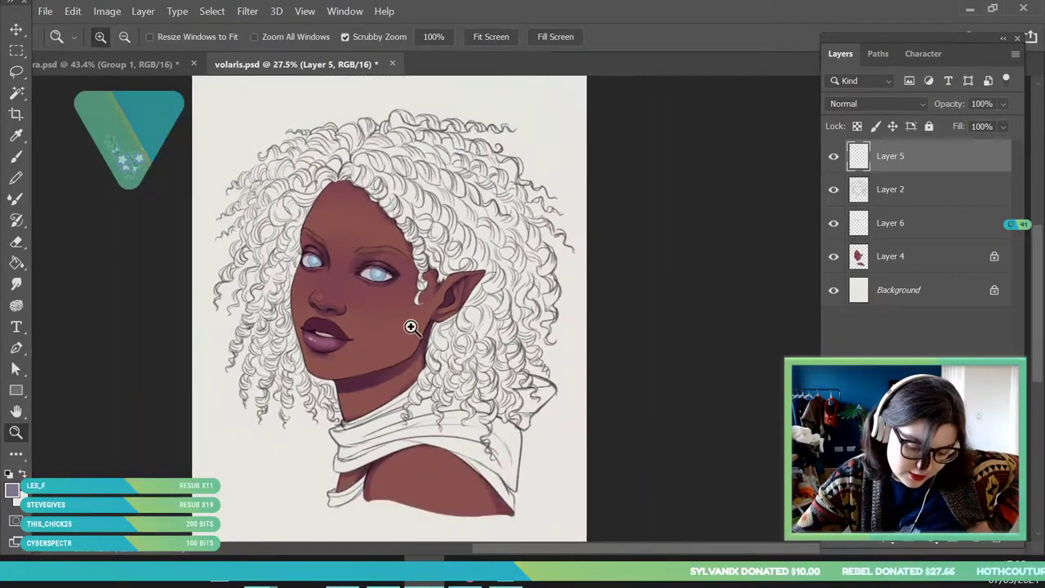
# - Sample the far pupil's pale blue, lighten it to a near-white cyan and paint the lower halves of both pupils with it
pyautogui.moveTo(359, 253); pyautogui.dragTo(439, 387)
pyautogui.moveTo(240, 284); pyautogui.dragTo(245, 331)
pyautogui.moveTo(155, 262); pyautogui.dragTo(154, 318)
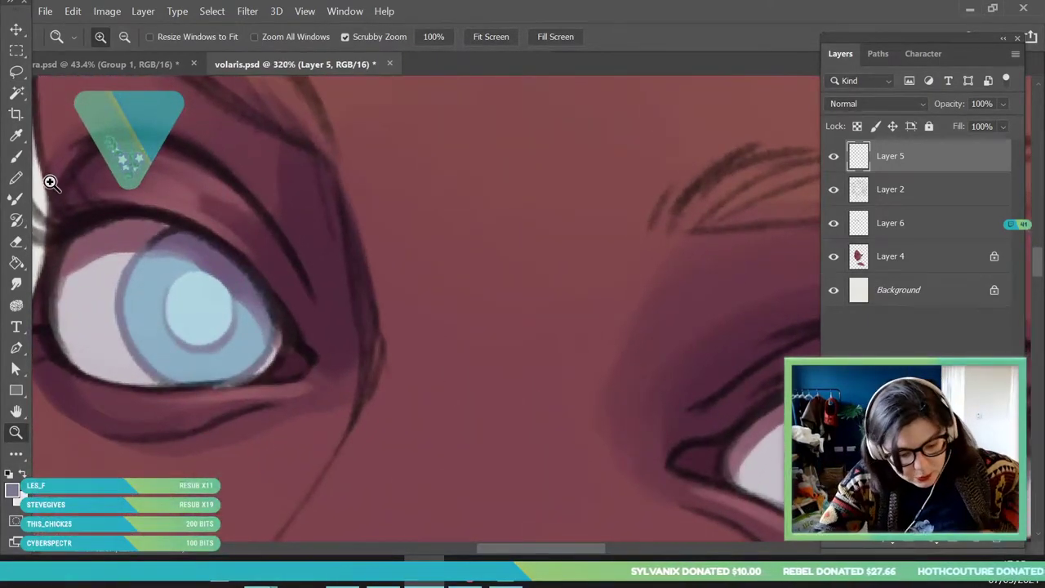
pyautogui.press('i')
pyautogui.click(215, 292)
pyautogui.click(12, 489)
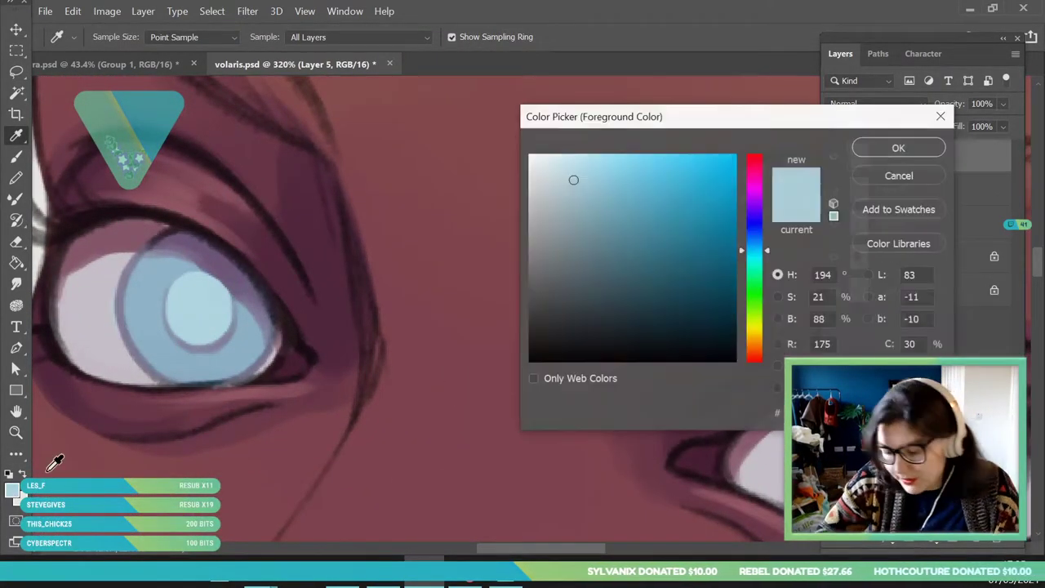
pyautogui.click(758, 257)
pyautogui.moveTo(596, 191); pyautogui.dragTo(566, 150)
pyautogui.click(867, 153)
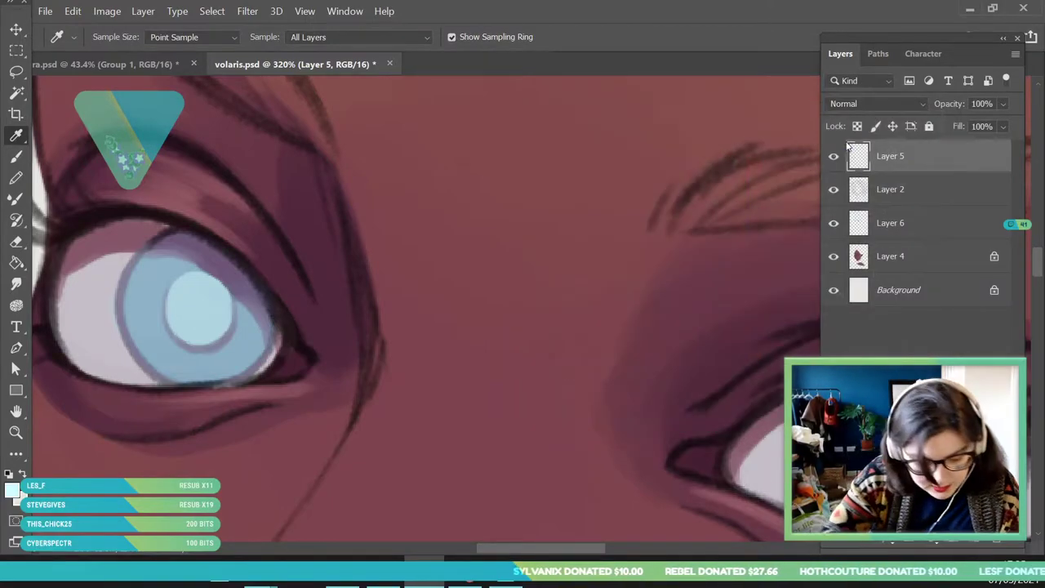
pyautogui.press('b')
pyautogui.moveTo(177, 299)
pyautogui.mouseDown()
pyautogui.moveTo(210, 335)
pyautogui.moveTo(176, 324)
pyautogui.moveTo(196, 299)
pyautogui.moveTo(199, 339)
pyautogui.moveTo(86, 360)
pyautogui.mouseUp()
pyautogui.press('z')
pyautogui.moveTo(232, 396); pyautogui.dragTo(277, 408)
pyautogui.press('b')
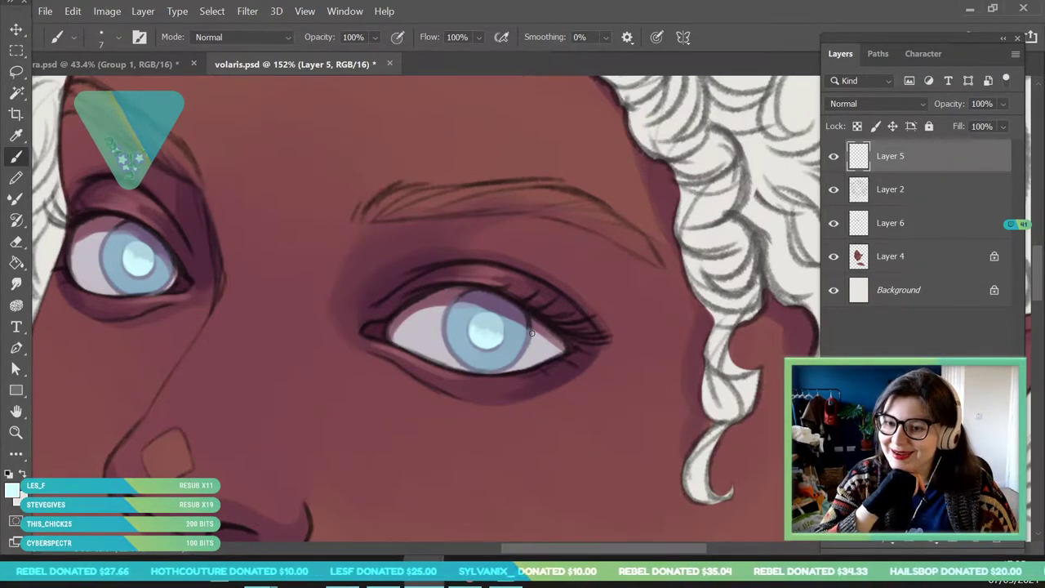
# - Sample the far iris's blue, brighten it to H 192, S 38, B 99, and paint a glowing ring with radiating strokes around the far pupil
pyautogui.click(16, 434)
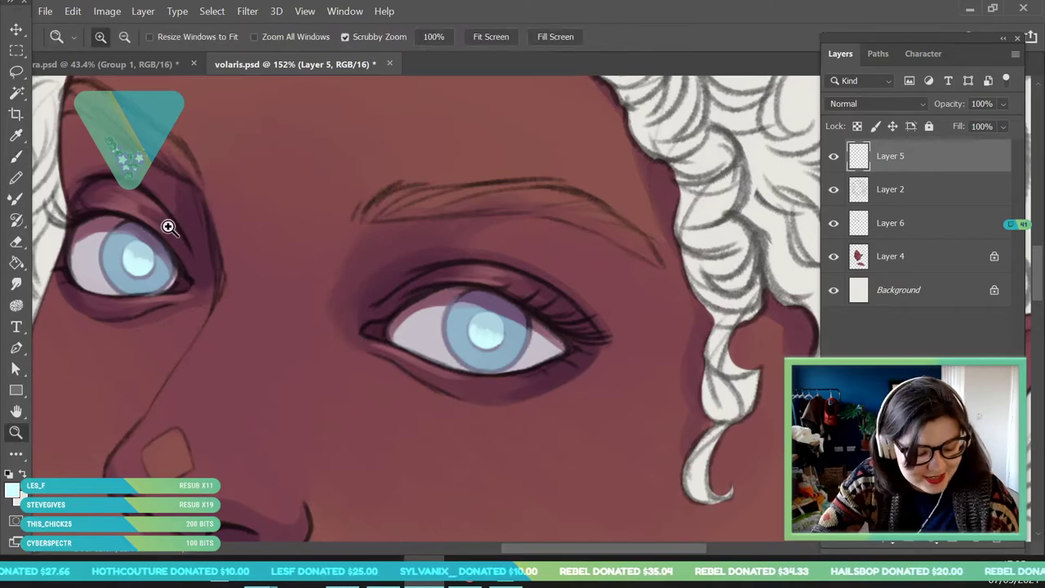
pyautogui.moveTo(228, 195); pyautogui.dragTo(130, 166)
pyautogui.moveTo(218, 214); pyautogui.dragTo(262, 336)
pyautogui.moveTo(122, 167); pyautogui.dragTo(217, 292)
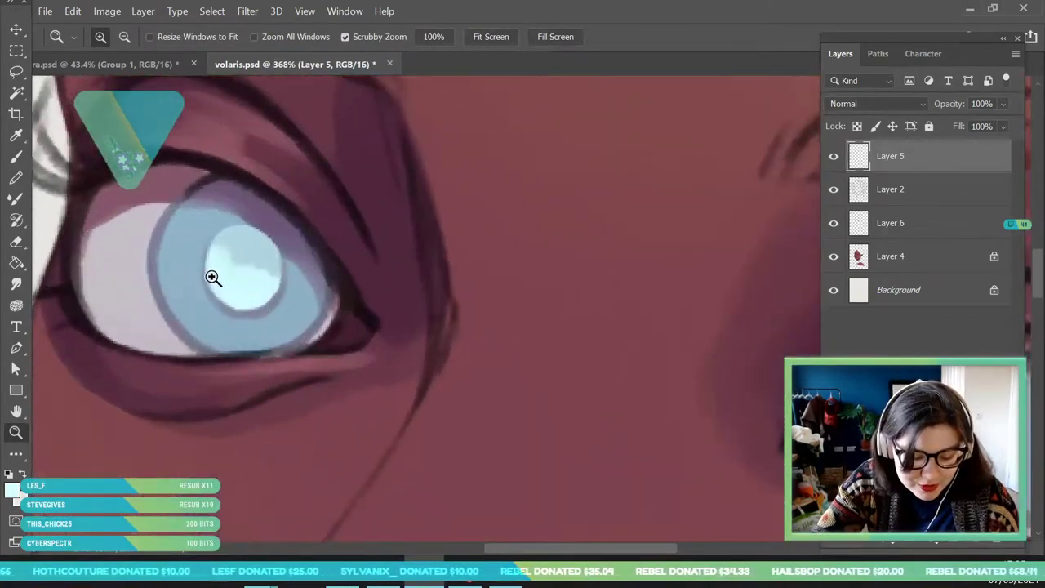
pyautogui.press('i')
pyautogui.click(181, 268)
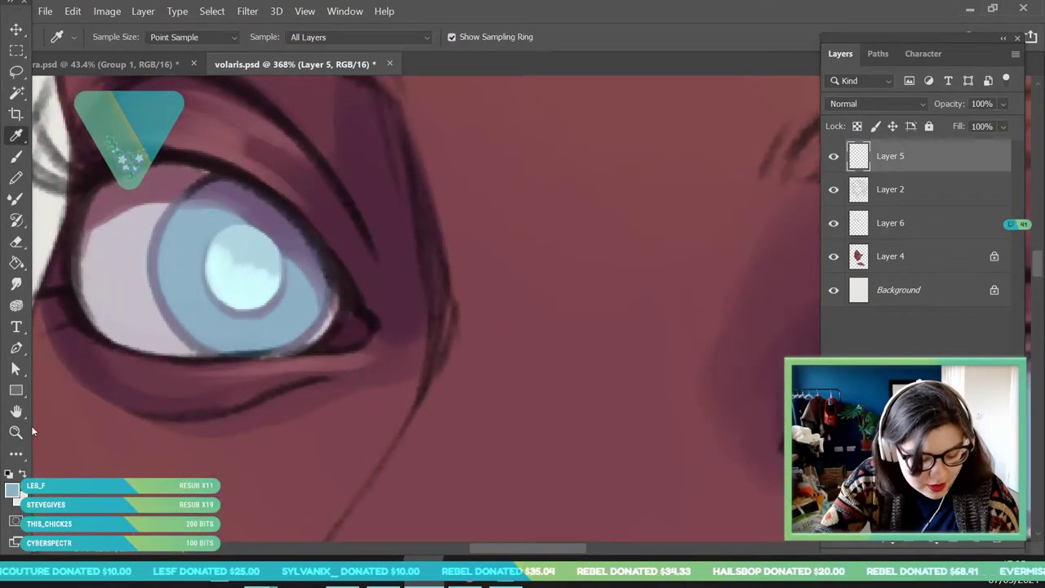
pyautogui.click(12, 490)
pyautogui.moveTo(765, 253); pyautogui.dragTo(766, 250)
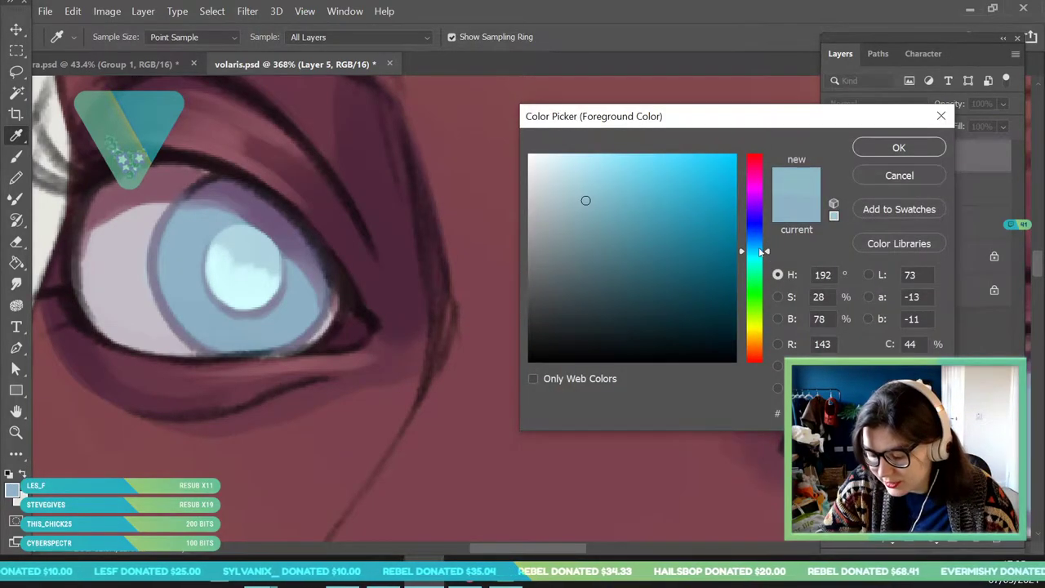
pyautogui.click(610, 156)
pyautogui.click(898, 148)
pyautogui.click(18, 159)
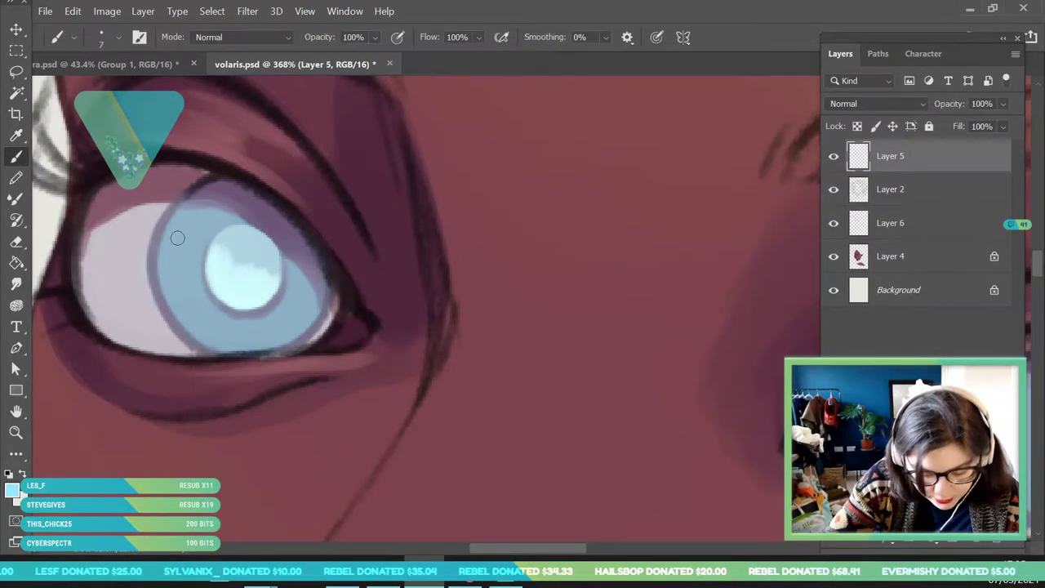
pyautogui.moveTo(195, 293)
pyautogui.mouseDown()
pyautogui.moveTo(210, 261)
pyautogui.moveTo(198, 294)
pyautogui.moveTo(274, 317)
pyautogui.mouseUp()
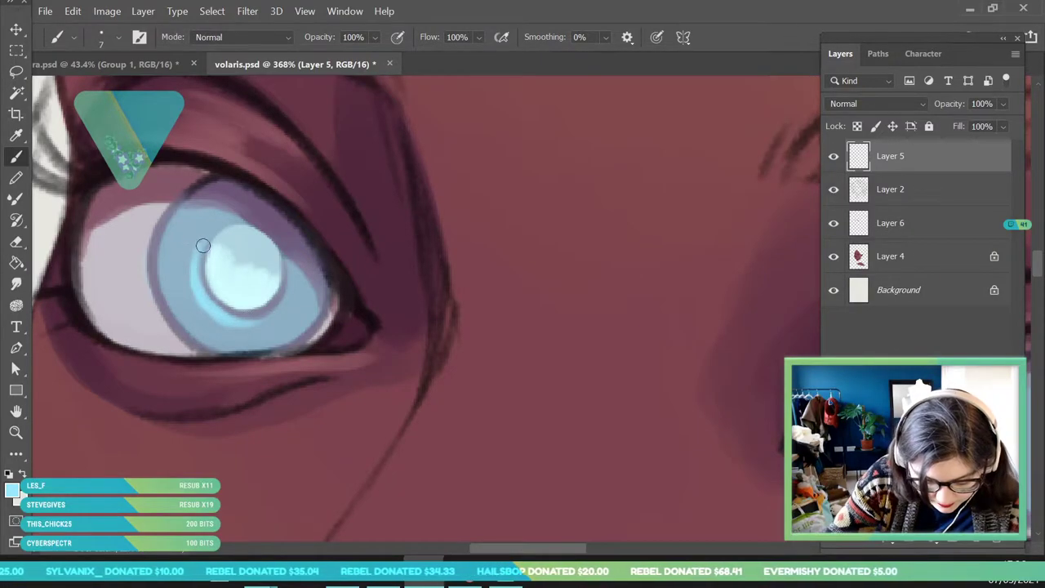
pyautogui.moveTo(214, 233)
pyautogui.mouseDown()
pyautogui.moveTo(170, 213)
pyautogui.moveTo(165, 259)
pyautogui.mouseUp()
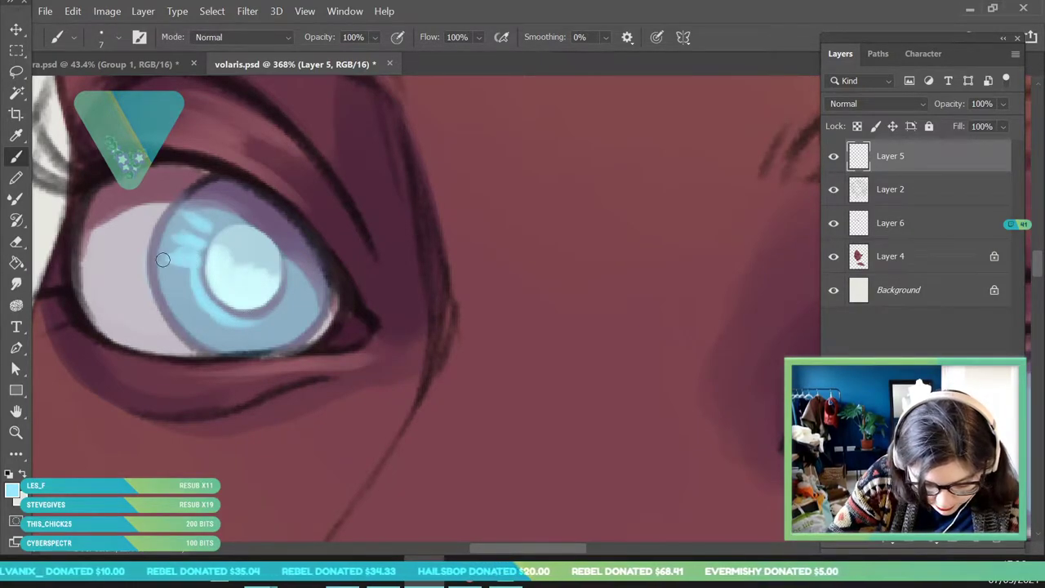
pyautogui.moveTo(204, 299); pyautogui.dragTo(197, 335)
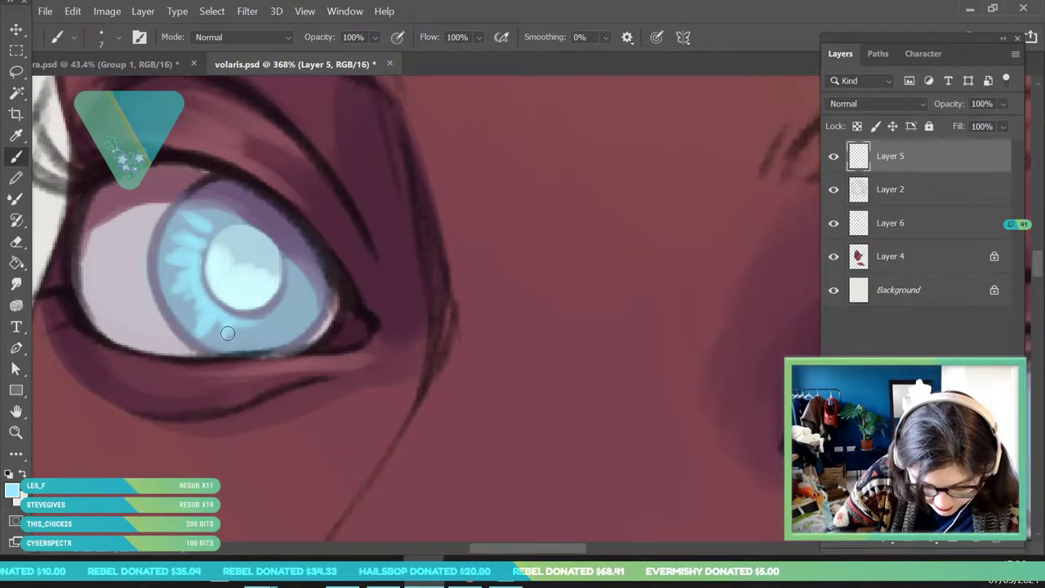
# - Paint a bright blue ring and short radiating strokes around the near eye's pupil with the 7 px brush
pyautogui.click(18, 434)
pyautogui.moveTo(155, 306); pyautogui.dragTo(86, 445)
pyautogui.moveTo(396, 339); pyautogui.dragTo(445, 339)
pyautogui.moveTo(320, 336); pyautogui.dragTo(359, 342)
pyautogui.click(15, 157)
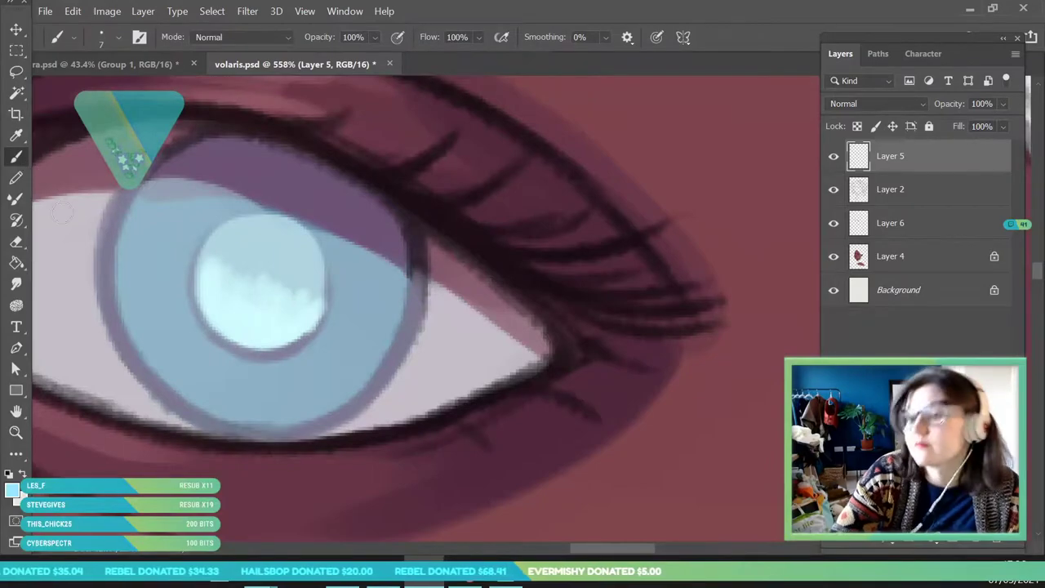
pyautogui.moveTo(211, 217)
pyautogui.mouseDown()
pyautogui.moveTo(175, 296)
pyautogui.moveTo(291, 369)
pyautogui.moveTo(340, 312)
pyautogui.mouseUp()
pyautogui.moveTo(165, 224)
pyautogui.mouseDown()
pyautogui.moveTo(195, 232)
pyautogui.moveTo(186, 246)
pyautogui.mouseUp()
pyautogui.moveTo(155, 261)
pyautogui.mouseDown()
pyautogui.moveTo(182, 265)
pyautogui.moveTo(180, 308)
pyautogui.moveTo(220, 401)
pyautogui.moveTo(287, 383)
pyautogui.moveTo(321, 357)
pyautogui.moveTo(374, 349)
pyautogui.mouseUp()
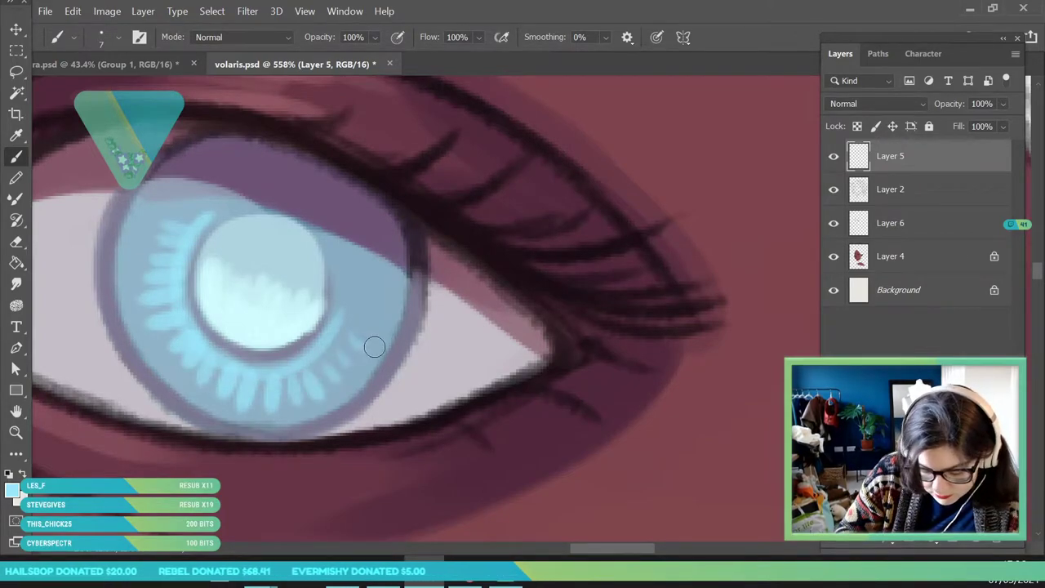
# - Enlarge the brush to 32 px and glaze bright blue over the lower parts of both irises
pyautogui.click(108, 42)
pyautogui.click(123, 90)
pyautogui.click(343, 366)
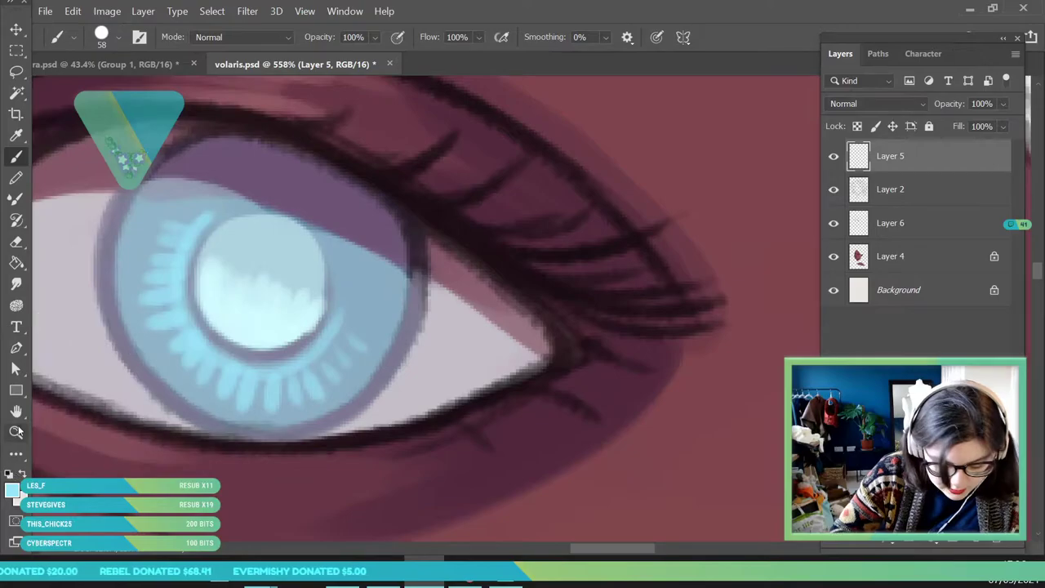
pyautogui.press('z')
pyautogui.moveTo(281, 299); pyautogui.dragTo(210, 415)
pyautogui.scroll(-4, 210, 414)
pyautogui.moveTo(209, 312); pyautogui.dragTo(273, 314)
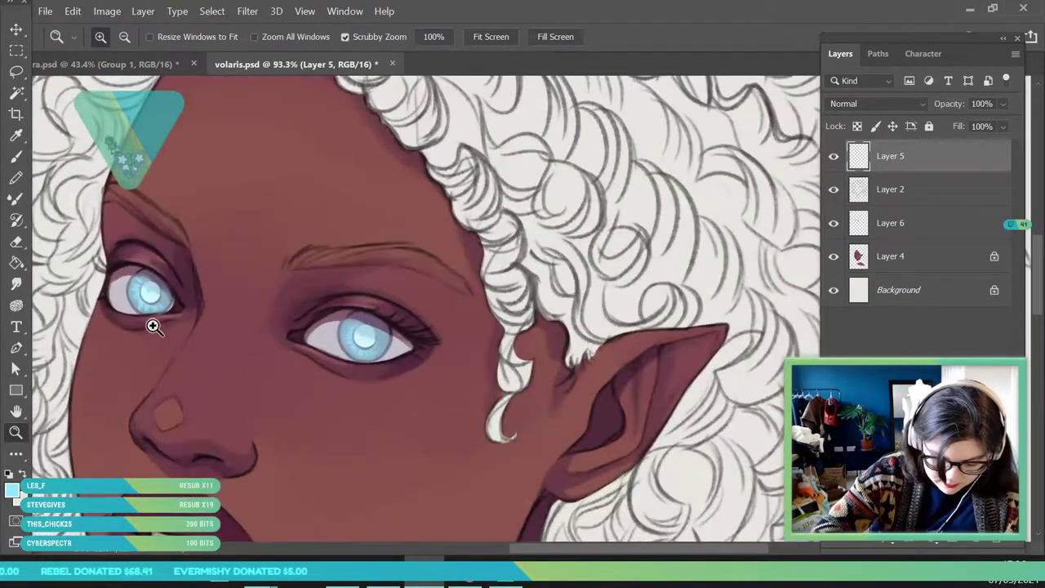
pyautogui.moveTo(155, 325); pyautogui.dragTo(237, 325)
pyautogui.press('b')
pyautogui.click(118, 38)
pyautogui.moveTo(112, 89); pyautogui.dragTo(108, 90)
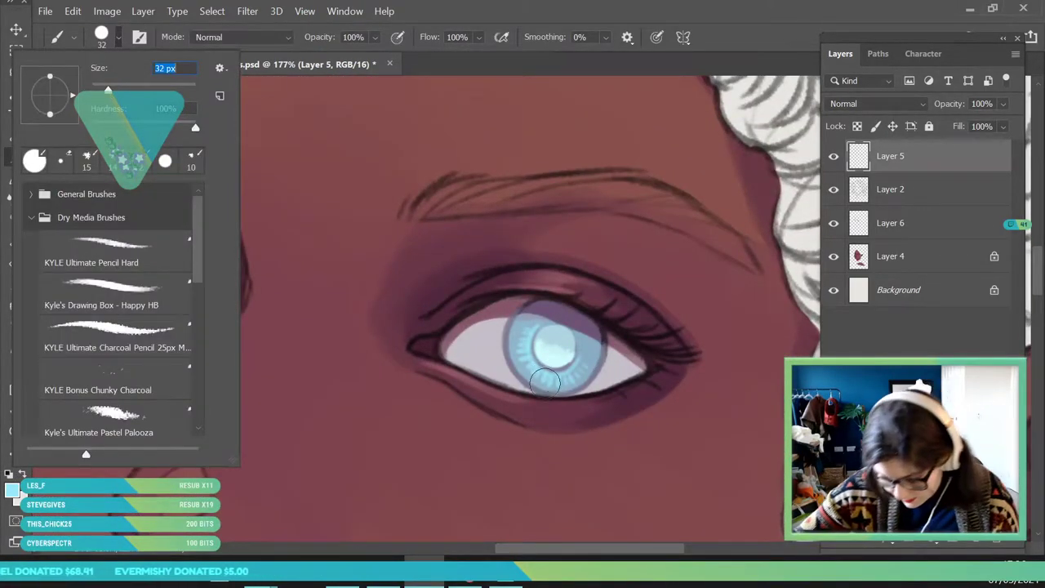
pyautogui.click(550, 371)
pyautogui.moveTo(535, 376)
pyautogui.mouseDown()
pyautogui.moveTo(561, 377)
pyautogui.moveTo(519, 333)
pyautogui.moveTo(558, 382)
pyautogui.mouseUp()
pyautogui.moveTo(136, 282); pyautogui.dragTo(149, 289)
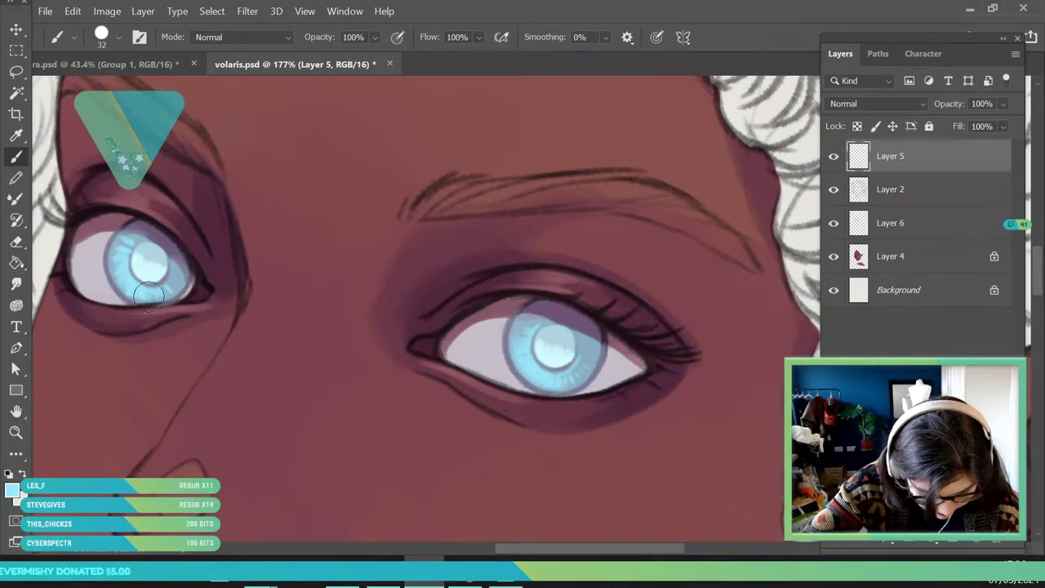
# - Set the foreground colour to very pale blue (H 192, S 12, B 100) and brighten the left side of both irises
pyautogui.click(16, 432)
pyautogui.moveTo(312, 283); pyautogui.dragTo(242, 438)
pyautogui.moveTo(335, 339); pyautogui.dragTo(333, 422)
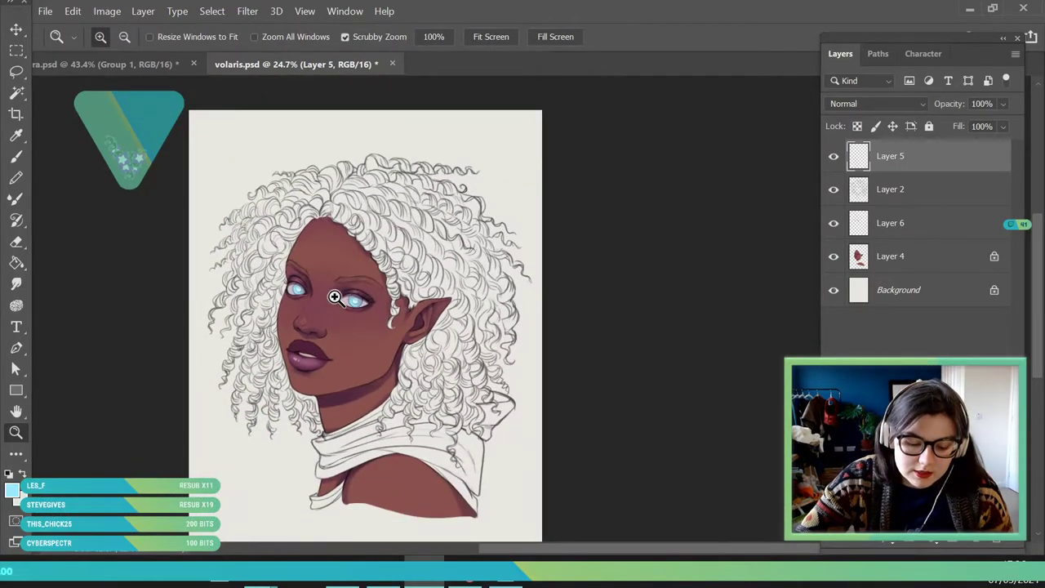
pyautogui.moveTo(336, 302); pyautogui.dragTo(376, 299)
pyautogui.moveTo(225, 257); pyautogui.dragTo(267, 310)
pyautogui.click(13, 491)
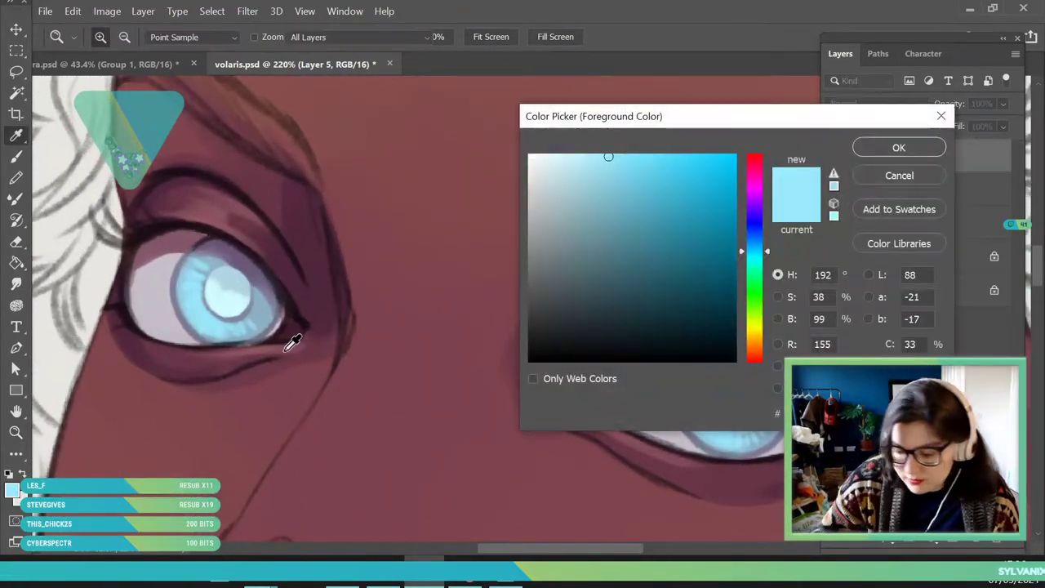
pyautogui.click(554, 155)
pyautogui.click(888, 153)
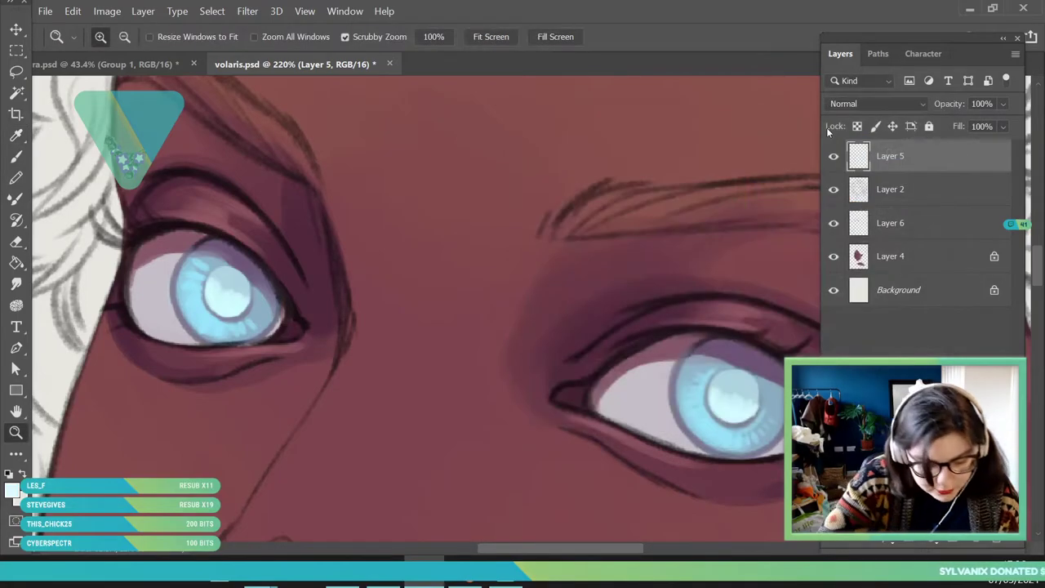
pyautogui.press('b')
pyautogui.moveTo(205, 319); pyautogui.dragTo(192, 276)
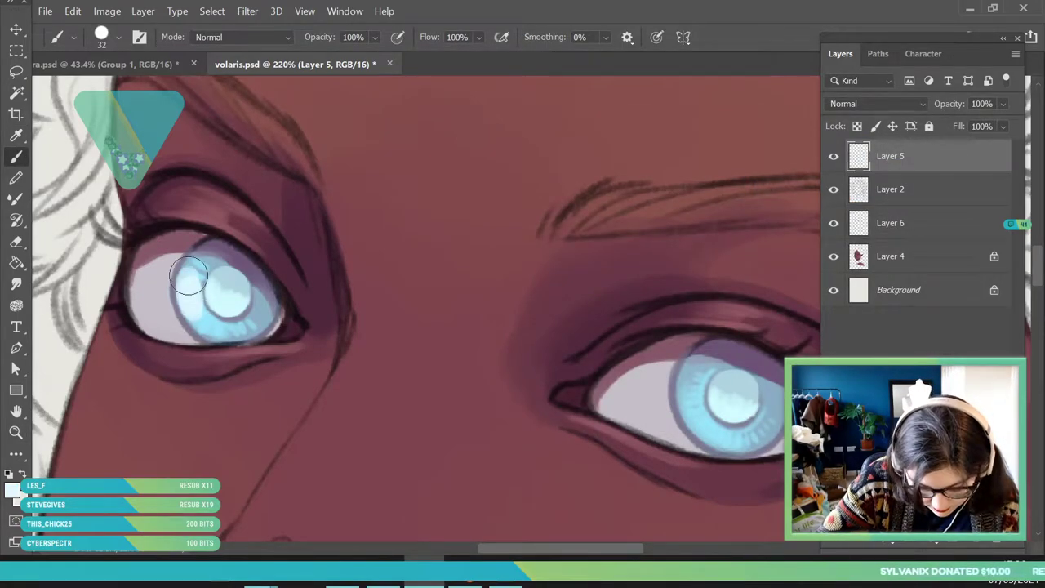
pyautogui.moveTo(693, 392)
pyautogui.mouseDown()
pyautogui.moveTo(707, 412)
pyautogui.moveTo(694, 381)
pyautogui.moveTo(702, 425)
pyautogui.mouseUp()
# - Switch to near-white (H 192, S 4, B 100) with a 12 px brush and add small highlights to both pupils
pyautogui.click(12, 493)
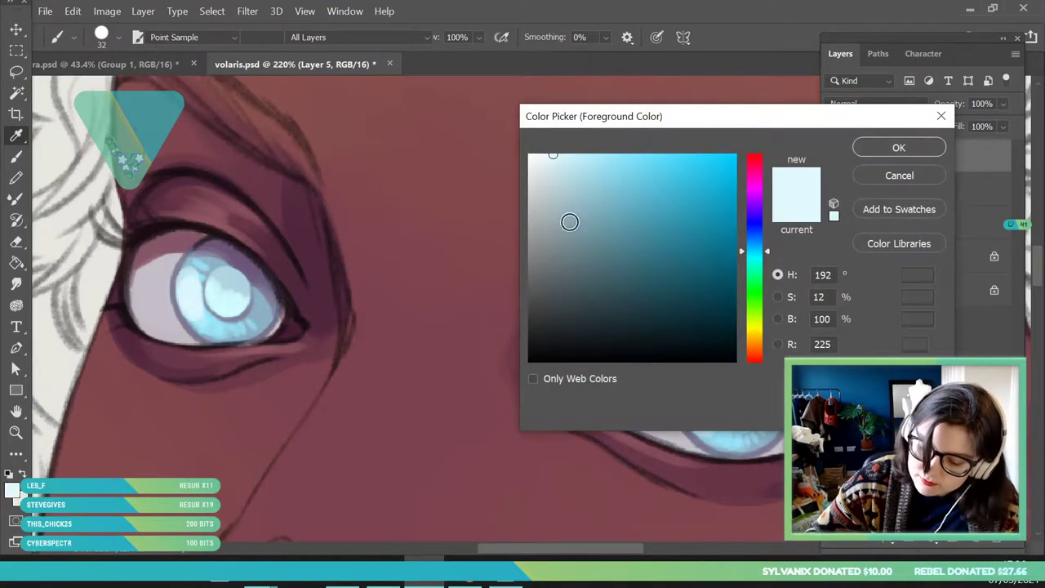
pyautogui.click(889, 155)
pyautogui.click(118, 40)
pyautogui.moveTo(103, 86); pyautogui.dragTo(97, 88)
pyautogui.click(247, 273)
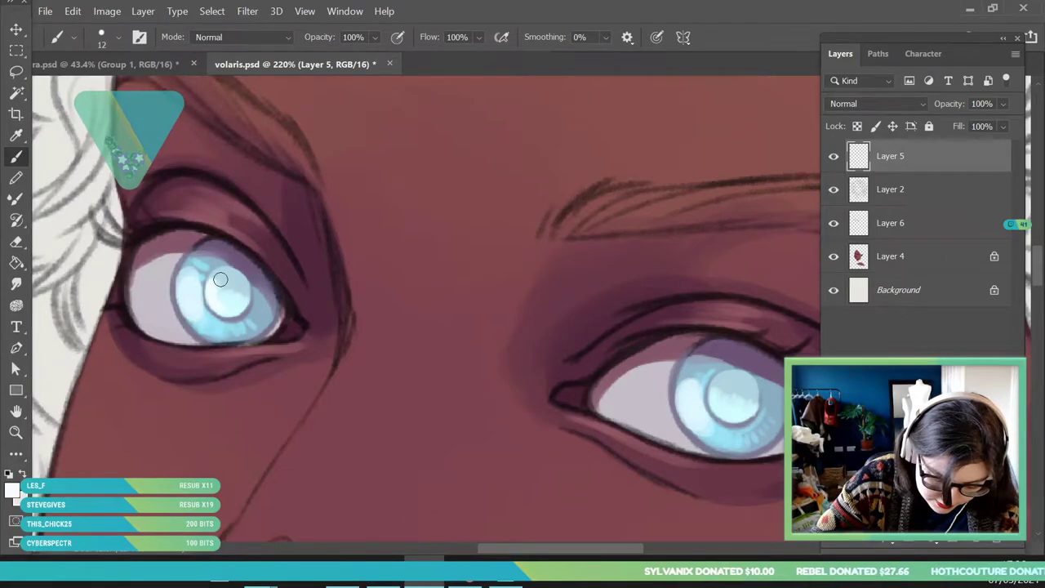
pyautogui.moveTo(717, 389); pyautogui.dragTo(734, 402)
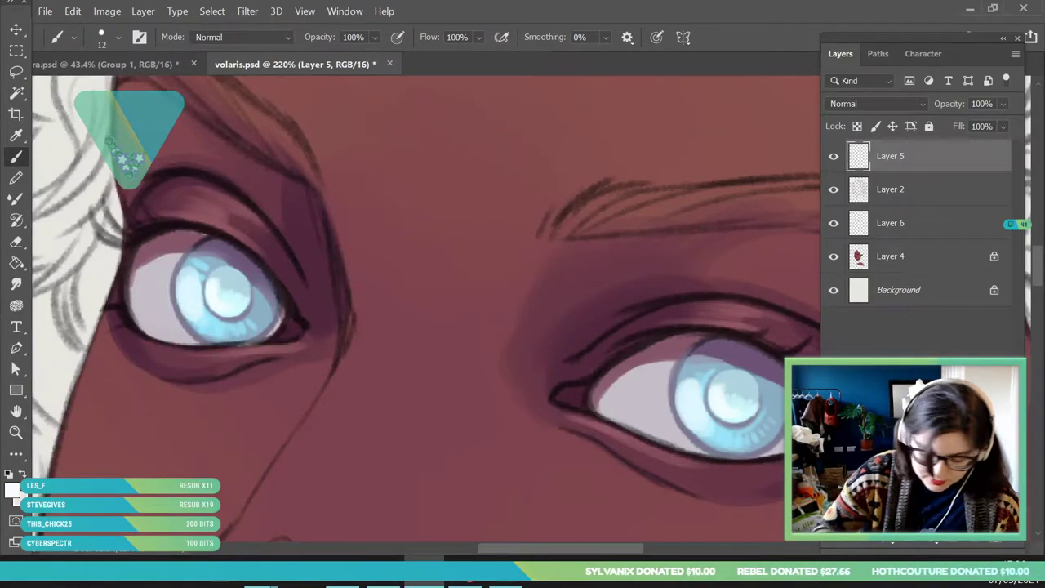
# - Adjust the near-white colour's hue slightly and paint catchlights across the left edge of both irises with the 12 px brush
pyautogui.click(18, 434)
pyautogui.moveTo(274, 326); pyautogui.dragTo(221, 542)
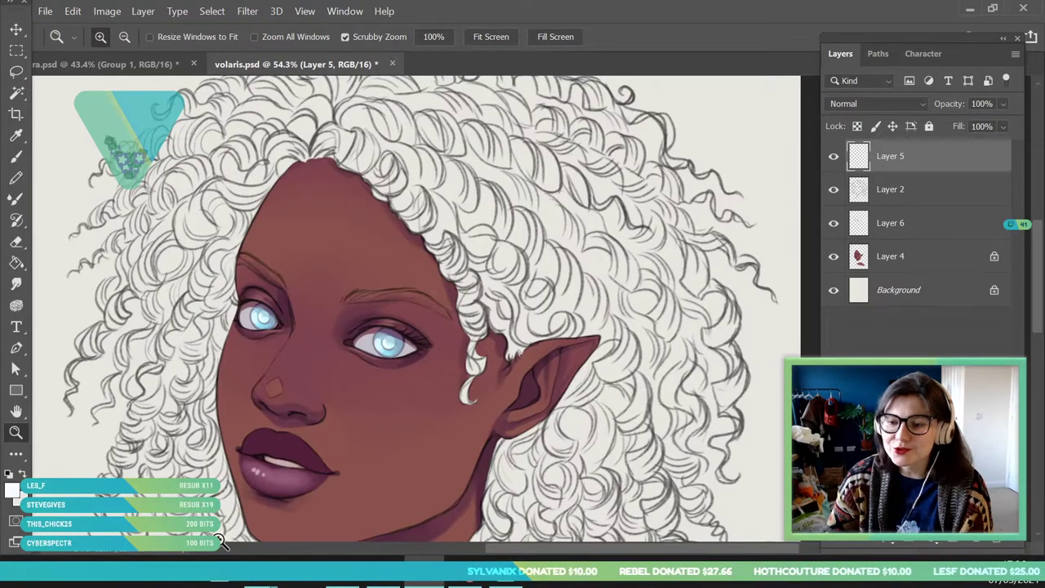
pyautogui.moveTo(436, 143); pyautogui.dragTo(400, 244)
pyautogui.moveTo(416, 199); pyautogui.dragTo(454, 292)
pyautogui.scroll(5, 364, 227)
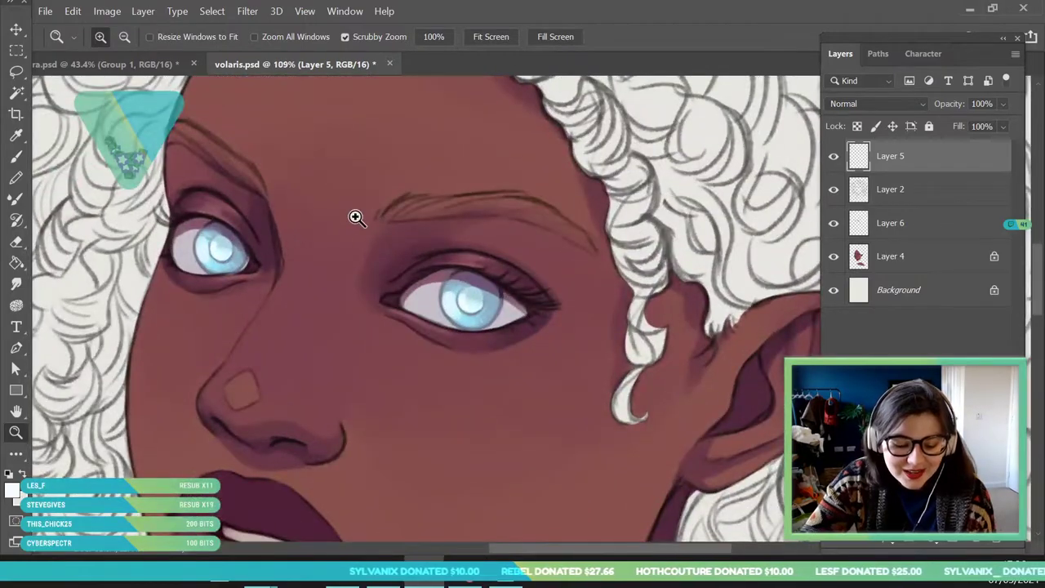
pyautogui.click(18, 493)
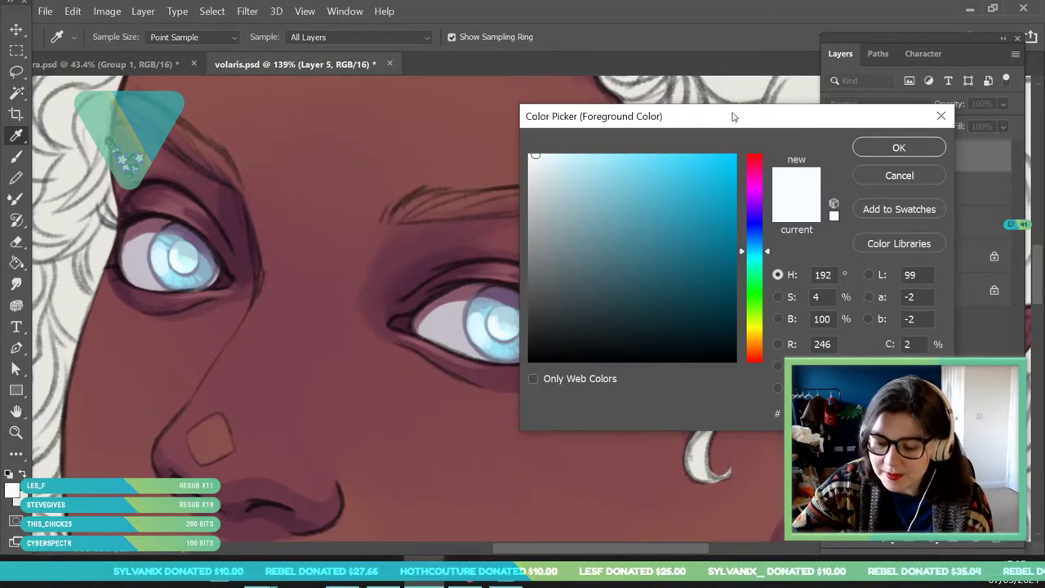
pyautogui.moveTo(733, 112); pyautogui.dragTo(765, 85)
pyautogui.moveTo(587, 132); pyautogui.dragTo(573, 103)
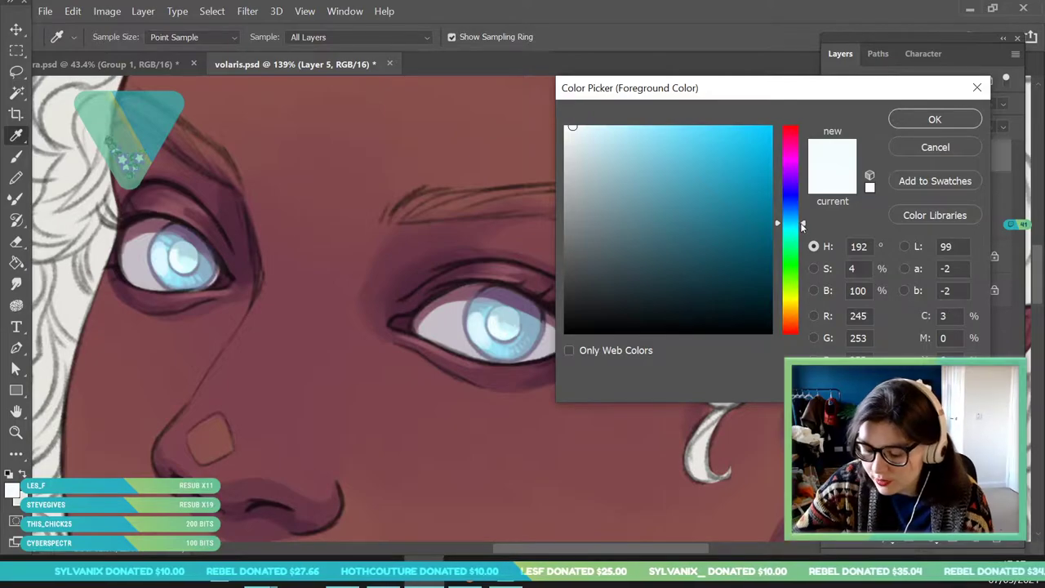
pyautogui.moveTo(801, 226); pyautogui.dragTo(802, 232)
pyautogui.click(929, 121)
pyautogui.press('b')
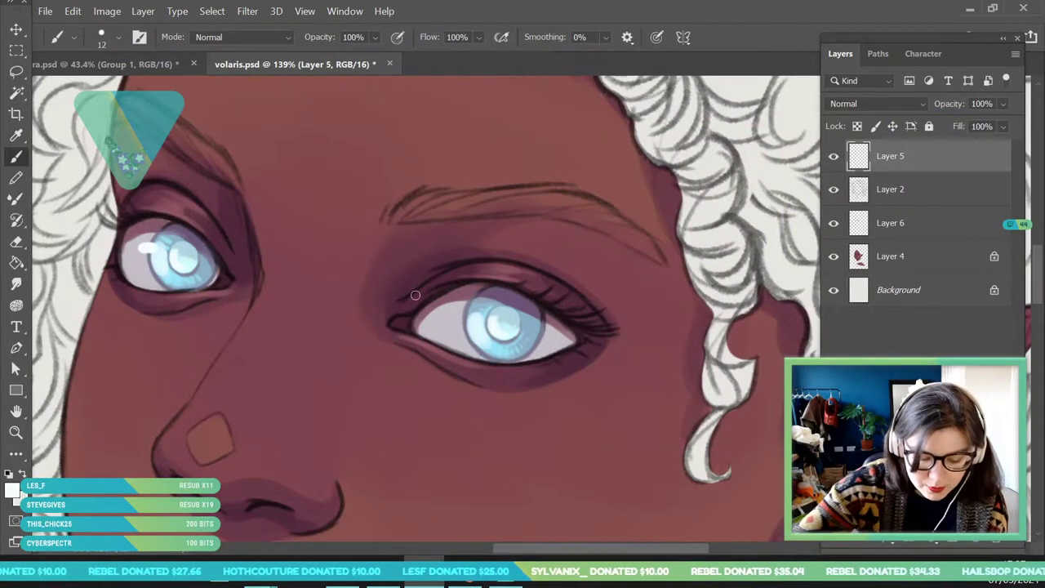
pyautogui.click(17, 433)
pyautogui.moveTo(235, 245); pyautogui.dragTo(115, 347)
pyautogui.moveTo(394, 252); pyautogui.dragTo(384, 255)
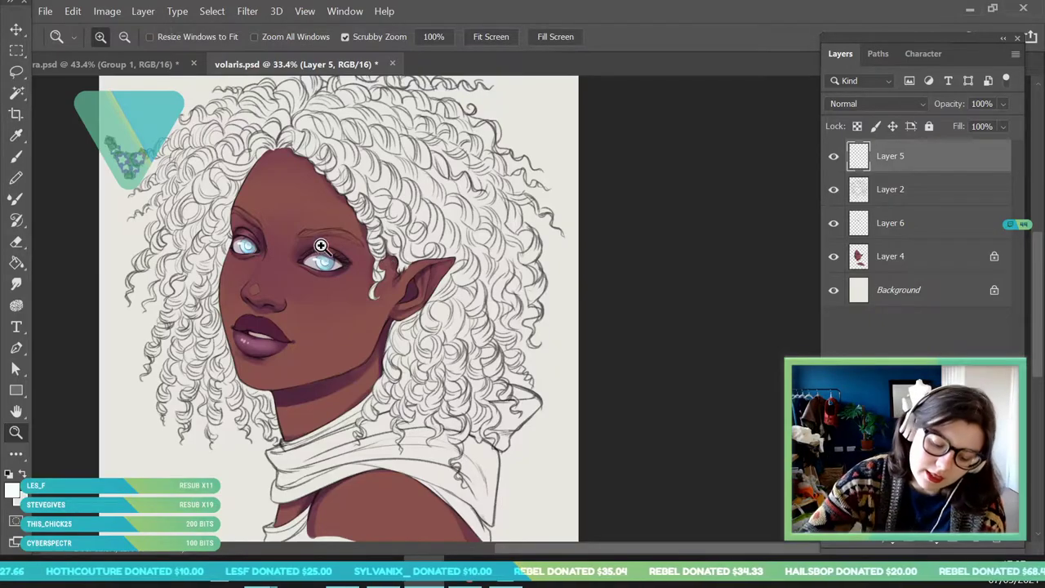
pyautogui.scroll(-1, 319, 240)
pyautogui.scroll(2, 311, 288)
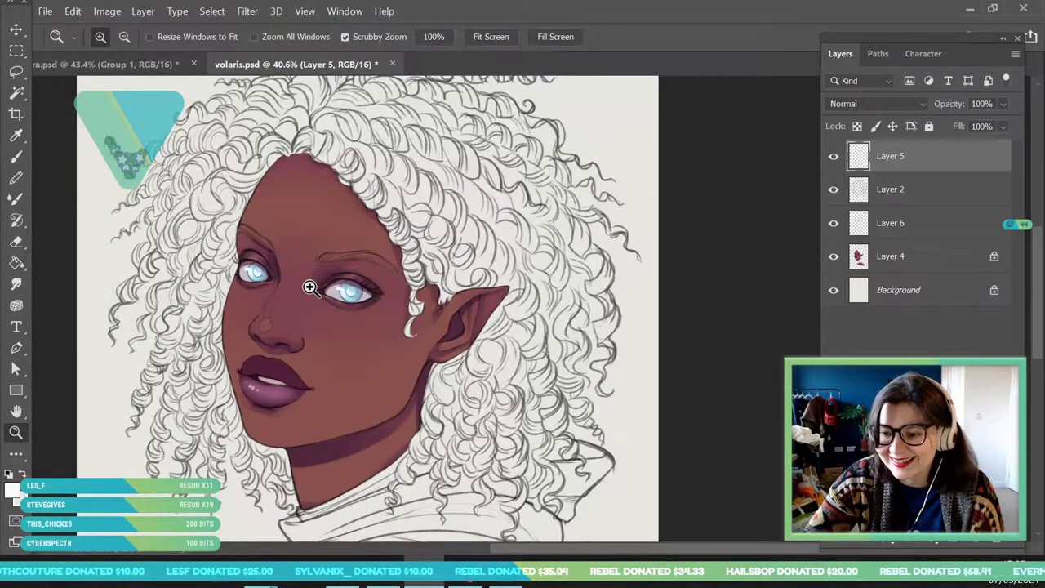
pyautogui.scroll(2, 348, 355)
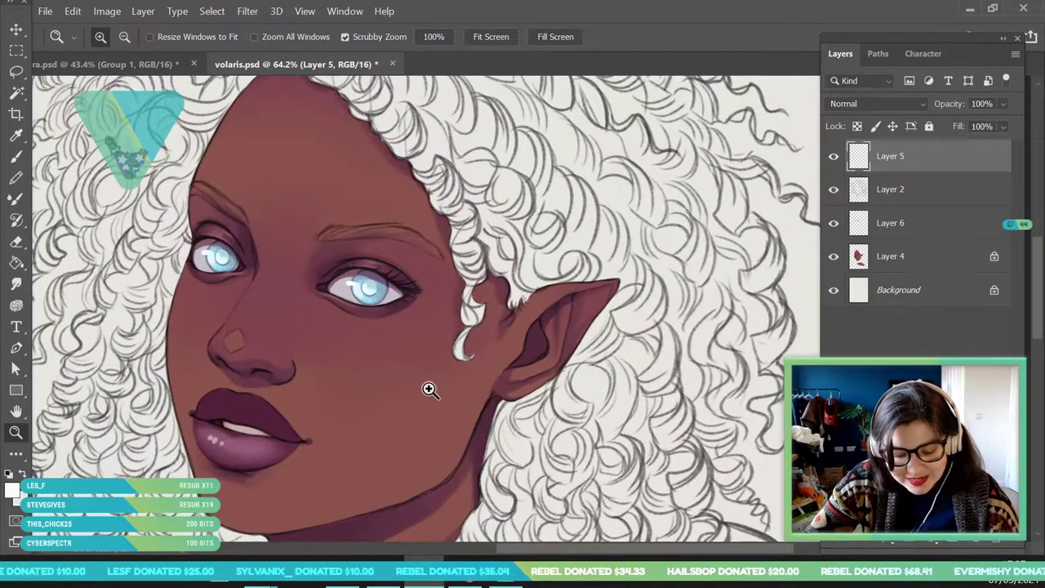
pyautogui.scroll(-2, 356, 283)
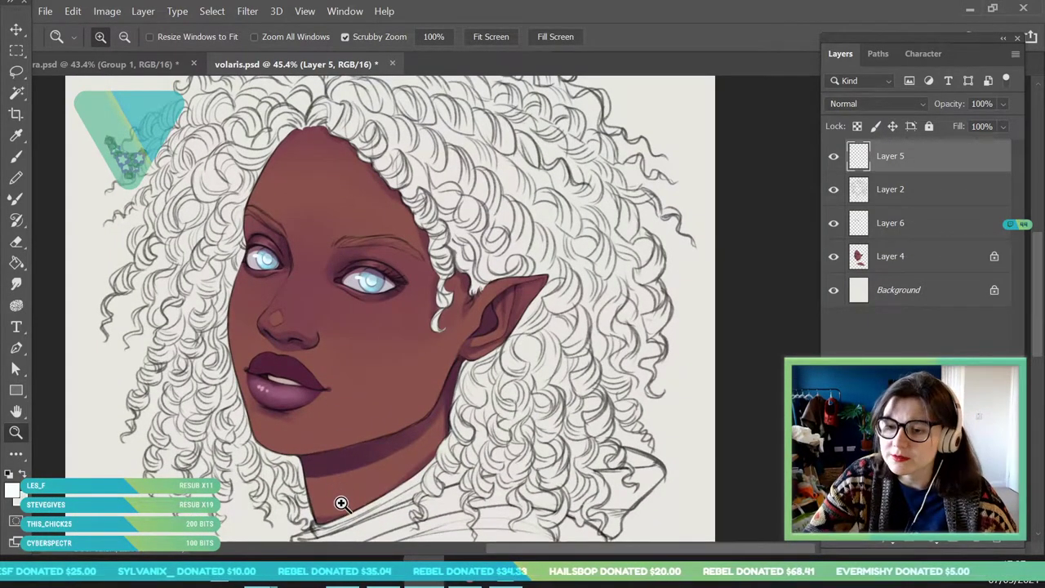
pyautogui.click(833, 156)
pyautogui.click(832, 158)
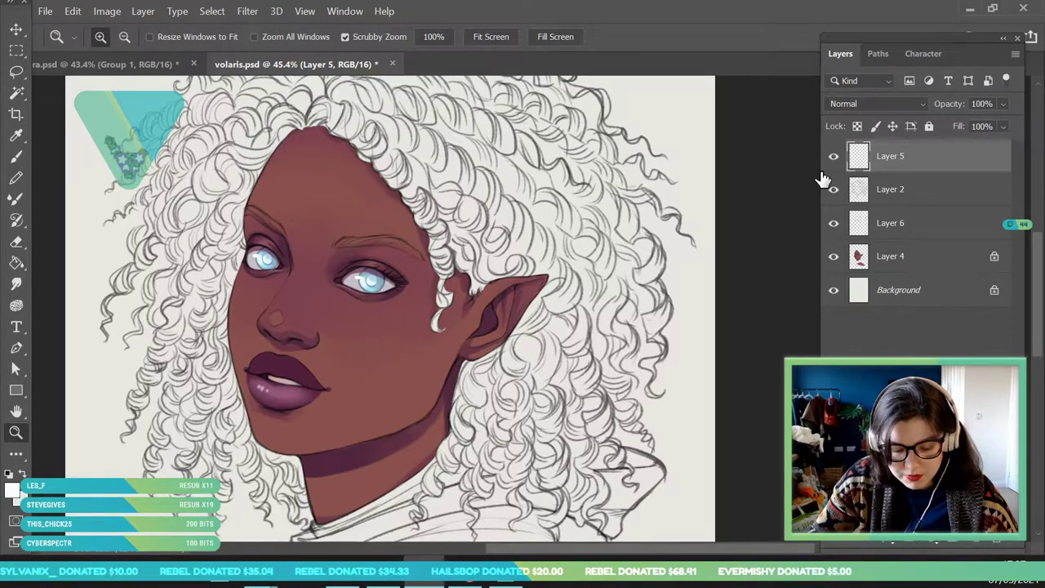
# - Select Layer 4 and set the foreground colour to a dark indigo with hue 253
pyautogui.click(914, 260)
pyautogui.moveTo(296, 201); pyautogui.dragTo(324, 221)
pyautogui.press('i')
pyautogui.click(18, 488)
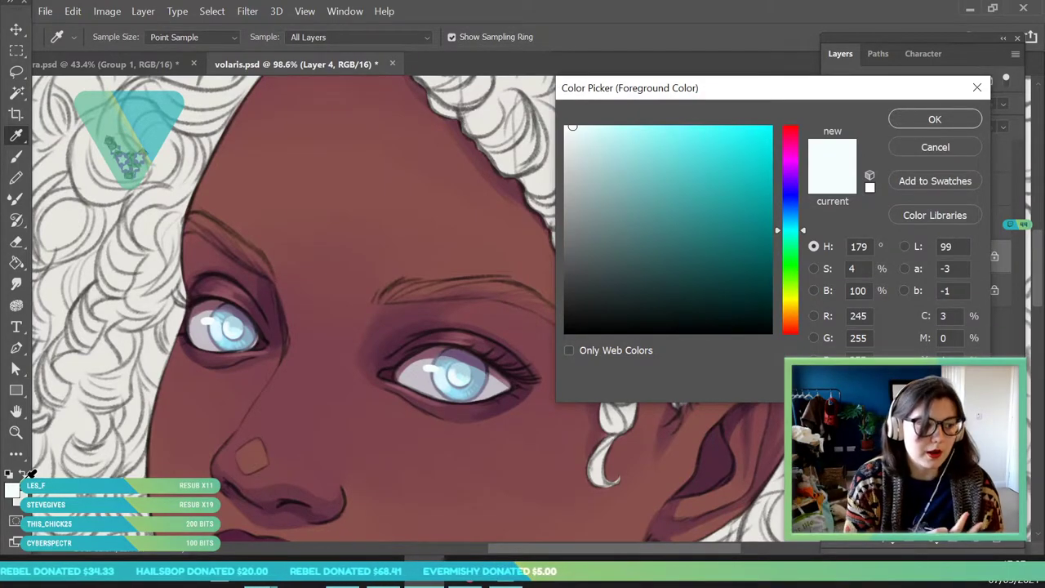
pyautogui.click(796, 182)
pyautogui.moveTo(798, 186); pyautogui.dragTo(797, 188)
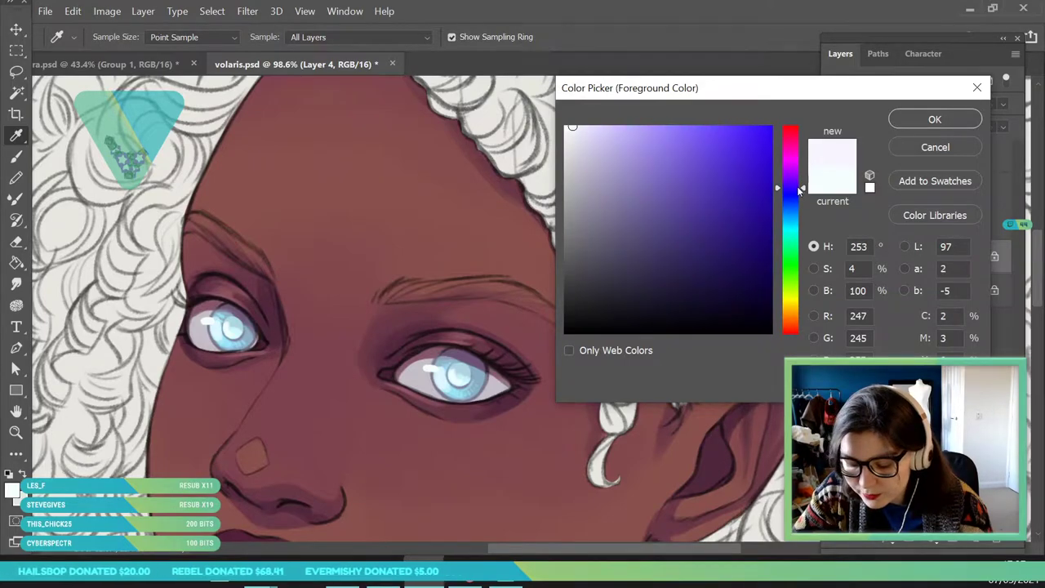
pyautogui.moveTo(611, 251); pyautogui.dragTo(672, 277)
pyautogui.click(926, 125)
# - Block in both eyebrows with flat dark indigo inside their sketched outlines, using a 25 px round brush at 100% hardness
pyautogui.press('b')
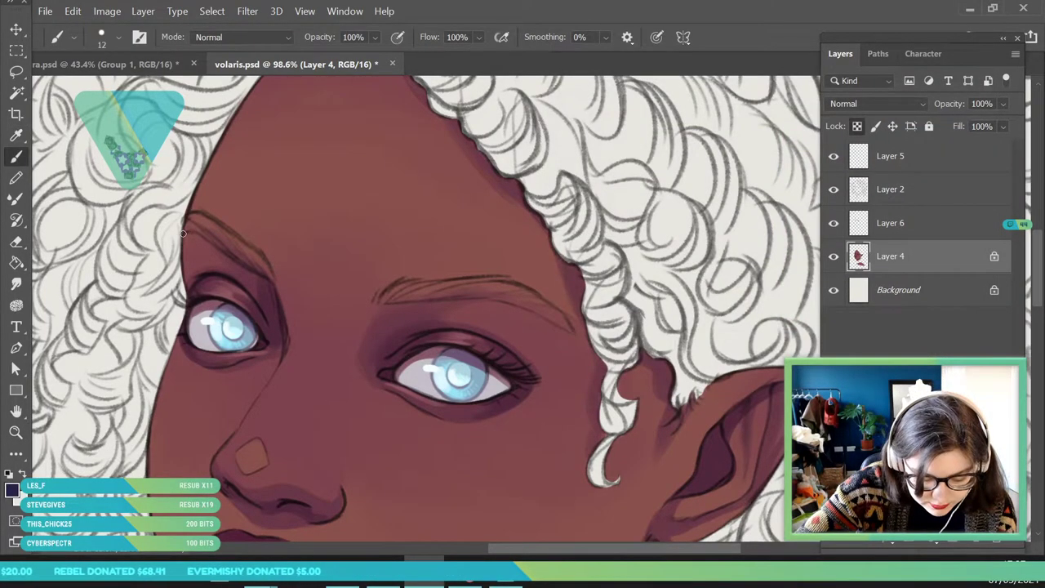
pyautogui.rightClick(125, 81)
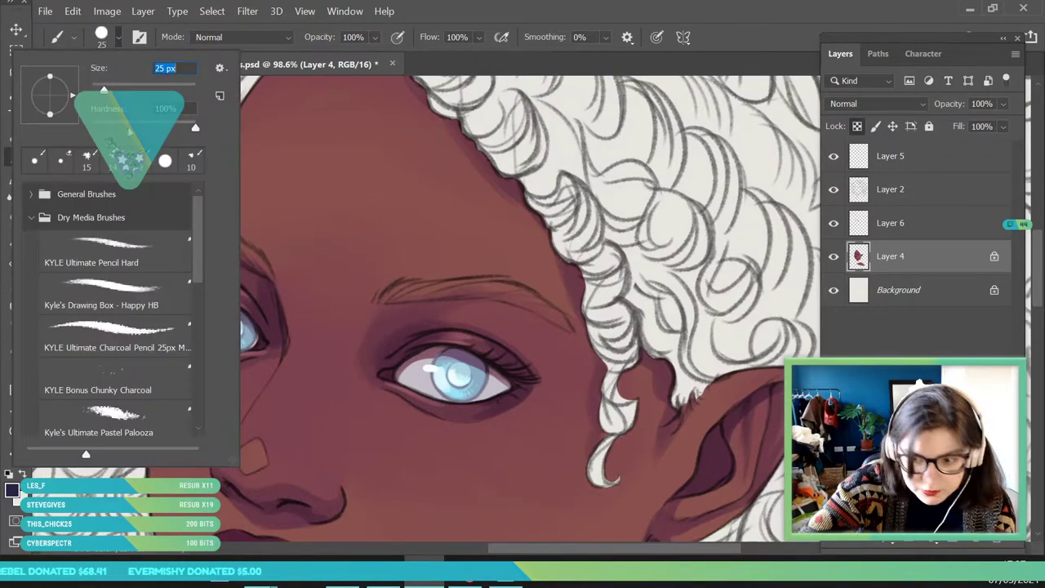
pyautogui.click(522, 296)
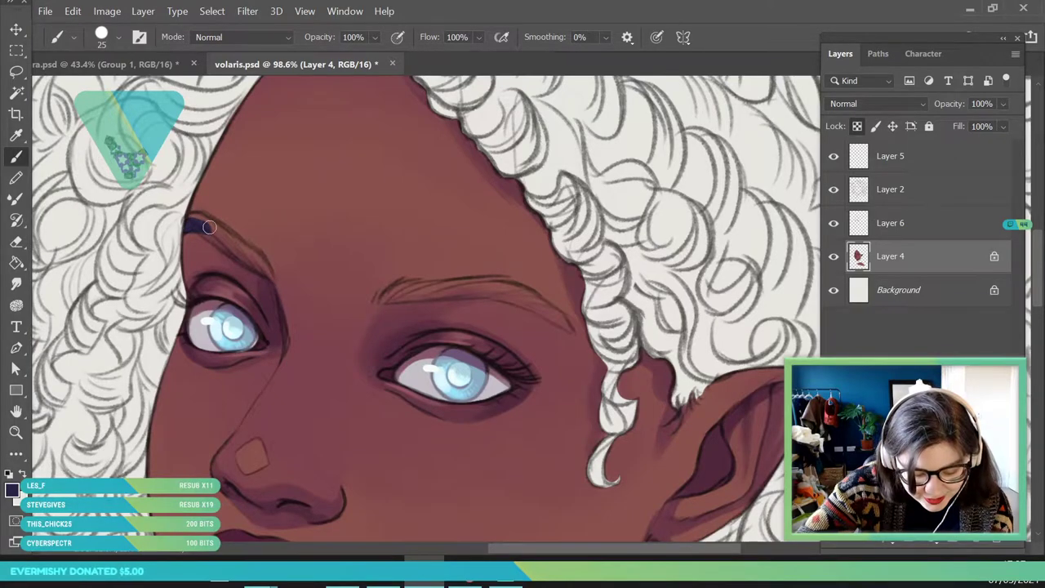
pyautogui.moveTo(220, 234); pyautogui.dragTo(246, 260)
pyautogui.moveTo(190, 224); pyautogui.dragTo(248, 248)
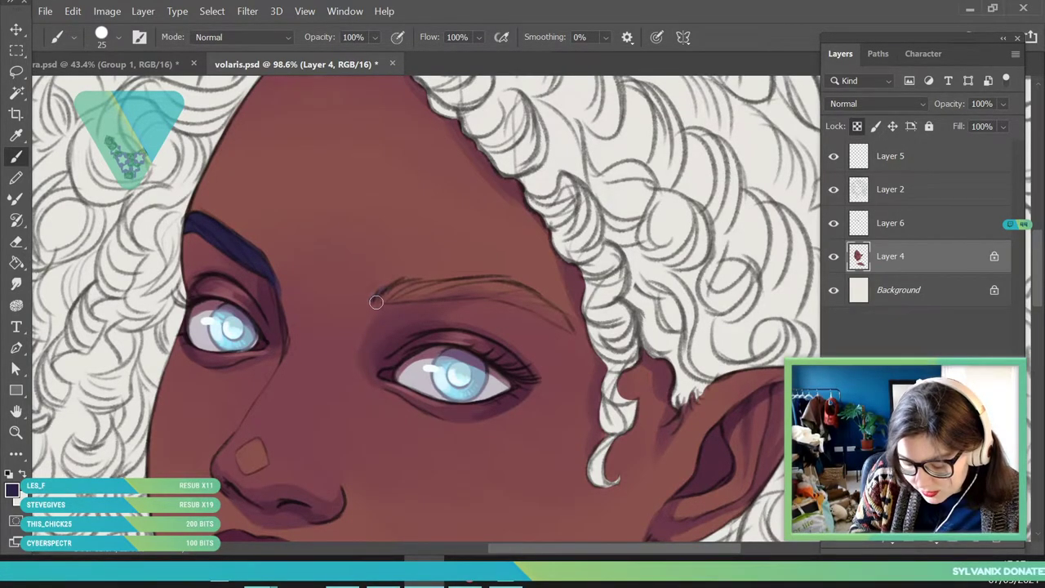
pyautogui.moveTo(394, 298)
pyautogui.mouseDown()
pyautogui.moveTo(429, 287)
pyautogui.moveTo(384, 298)
pyautogui.moveTo(466, 290)
pyautogui.moveTo(461, 297)
pyautogui.moveTo(401, 290)
pyautogui.moveTo(470, 279)
pyautogui.moveTo(477, 285)
pyautogui.moveTo(403, 293)
pyautogui.moveTo(499, 289)
pyautogui.mouseUp()
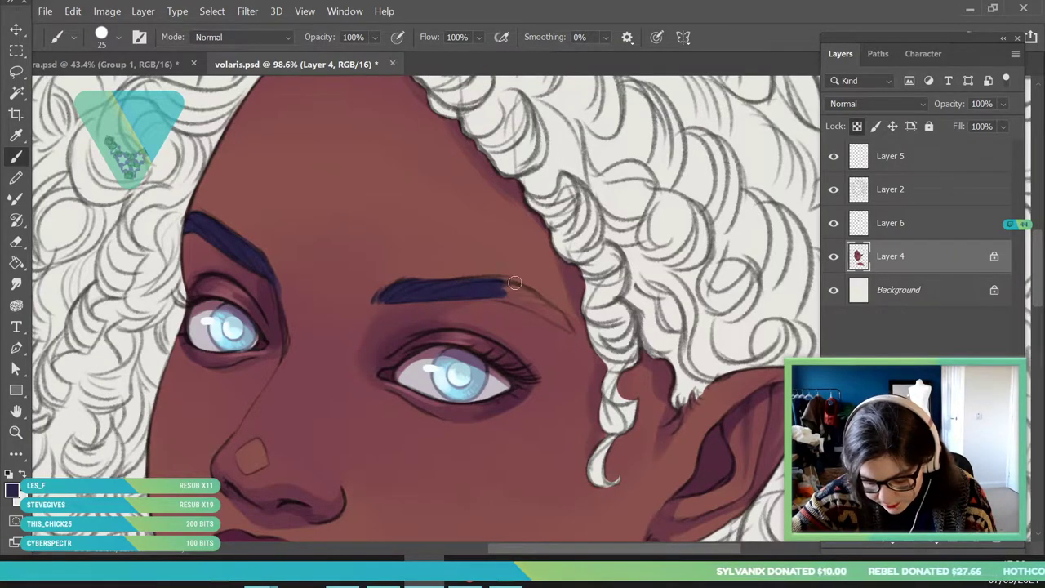
# - Fill in the outer tail of the brow above the nearer eye with dark navy on Layer 4
pyautogui.moveTo(469, 295)
pyautogui.mouseDown()
pyautogui.moveTo(558, 325)
pyautogui.moveTo(547, 314)
pyautogui.mouseUp()
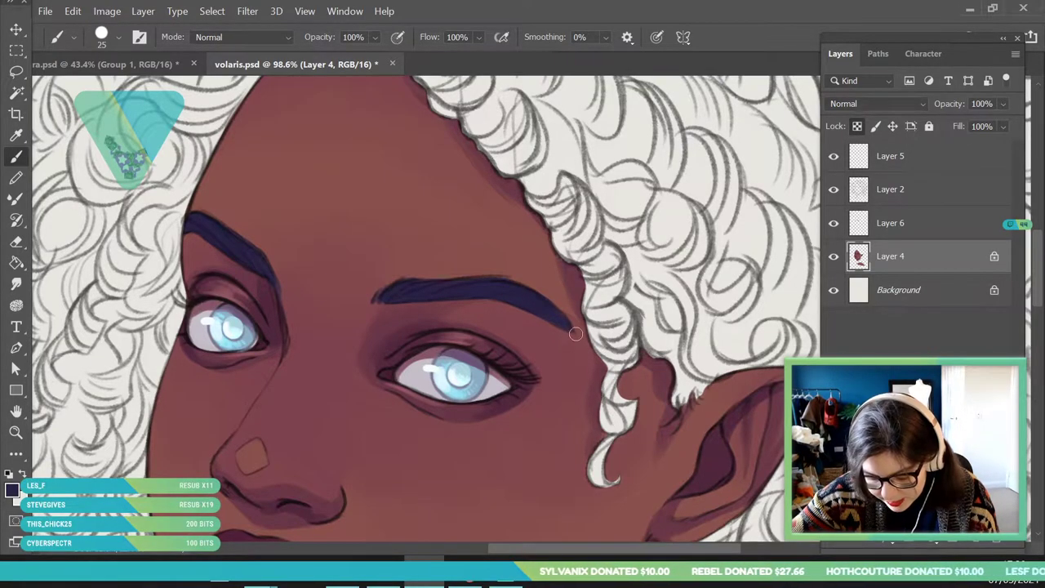
pyautogui.press('z')
pyautogui.moveTo(596, 338); pyautogui.dragTo(483, 329)
pyautogui.moveTo(237, 237); pyautogui.dragTo(333, 271)
# - Darken the foreground navy and add shading to both eyebrows with a 20 px brush
pyautogui.click(13, 489)
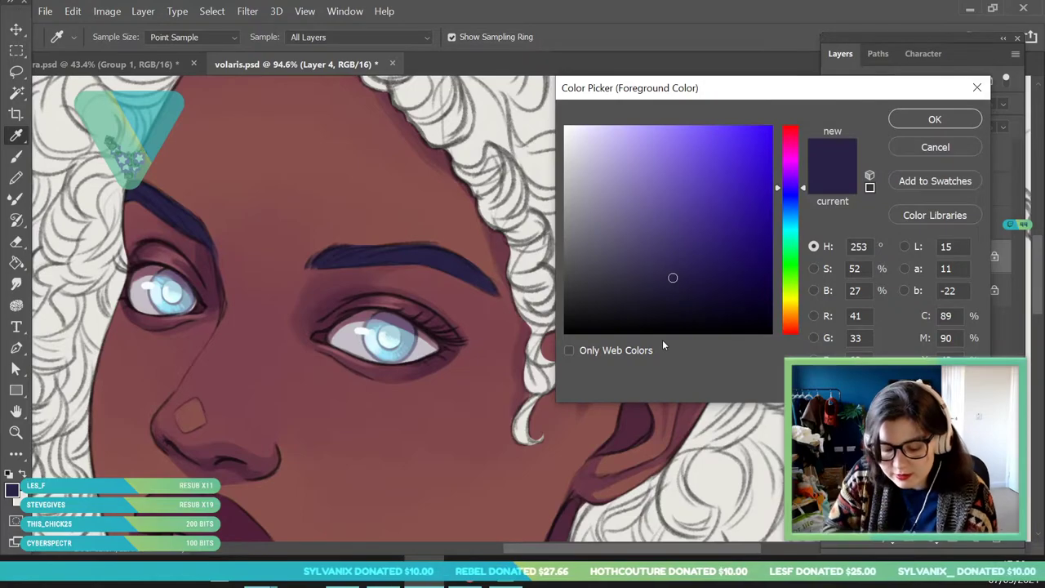
pyautogui.moveTo(681, 294); pyautogui.dragTo(688, 302)
pyautogui.click(932, 119)
pyautogui.press('b')
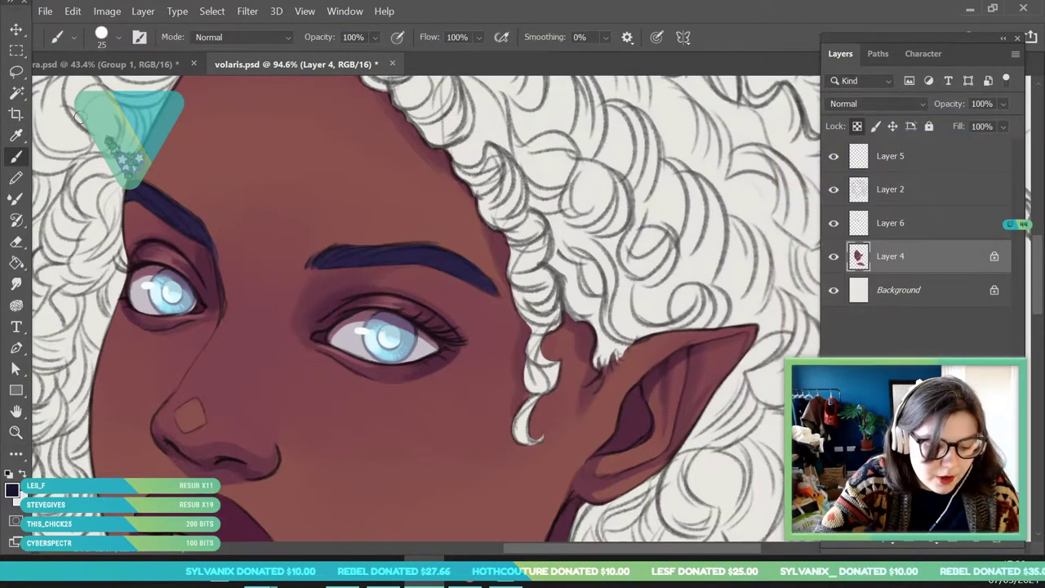
pyautogui.click(101, 37)
pyautogui.click(343, 257)
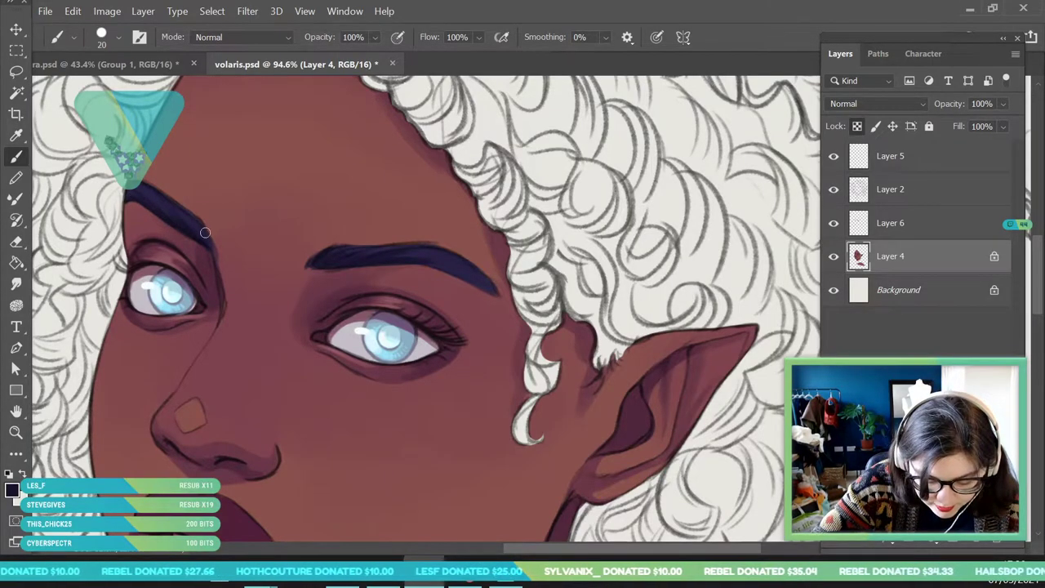
# - Change the foreground colour to a lighter, muted violet for the eyebrow highlights
pyautogui.click(17, 433)
pyautogui.moveTo(247, 275); pyautogui.dragTo(201, 366)
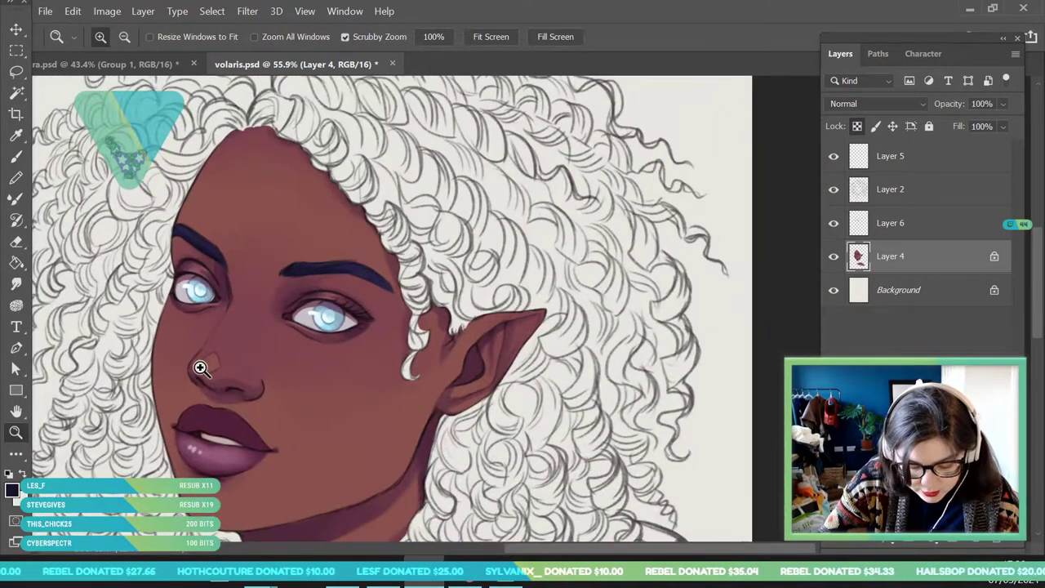
pyautogui.moveTo(252, 261); pyautogui.dragTo(333, 265)
pyautogui.click(17, 137)
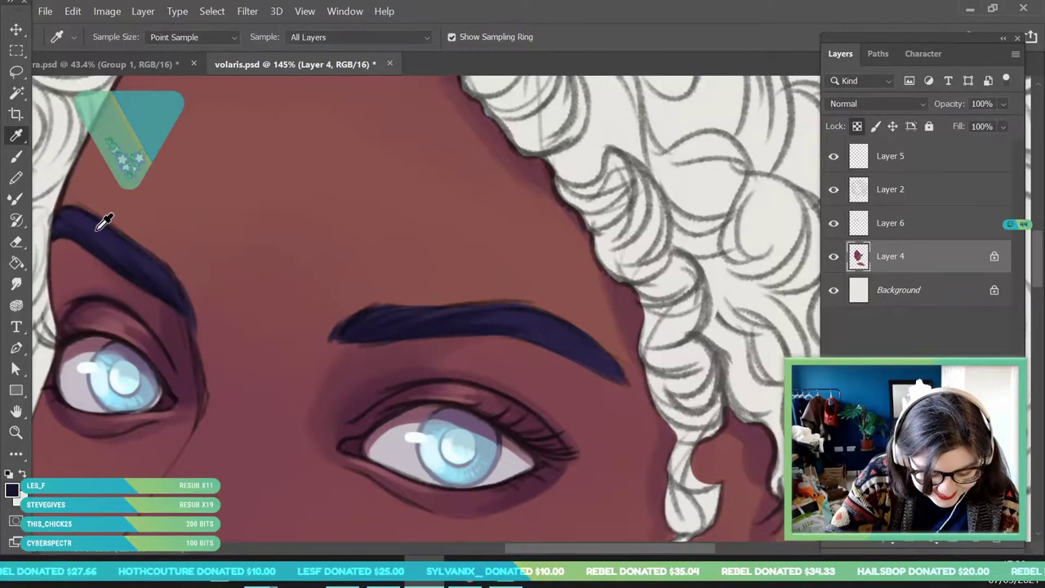
pyautogui.click(11, 488)
pyautogui.click(651, 250)
pyautogui.click(935, 119)
# - Paint fine lighter hair strands over the eyebrows on Layer 5 with a 12 px brush
pyautogui.click(914, 156)
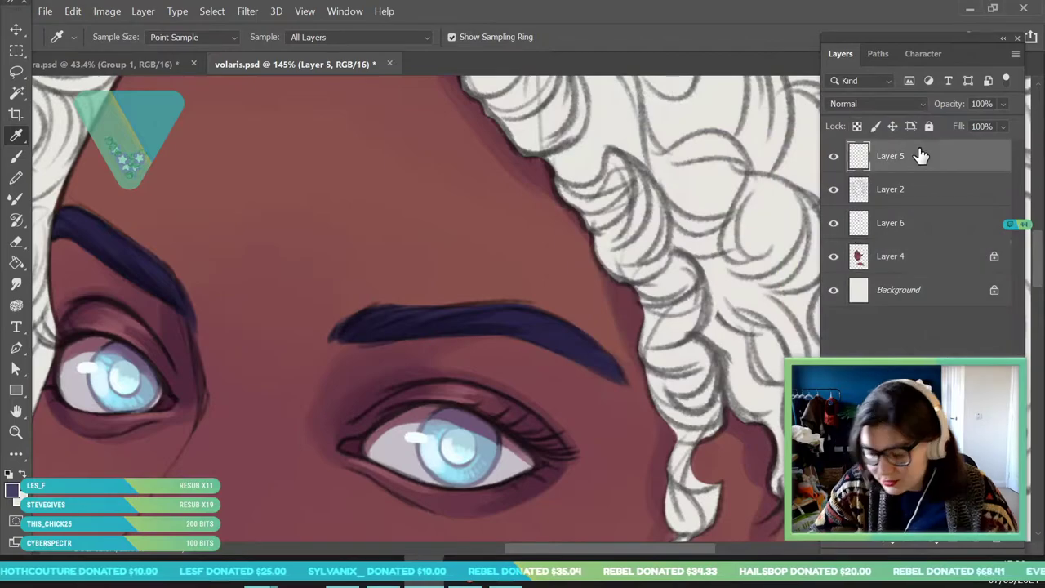
pyautogui.press('b')
pyautogui.click(118, 39)
pyautogui.moveTo(102, 89); pyautogui.dragTo(99, 89)
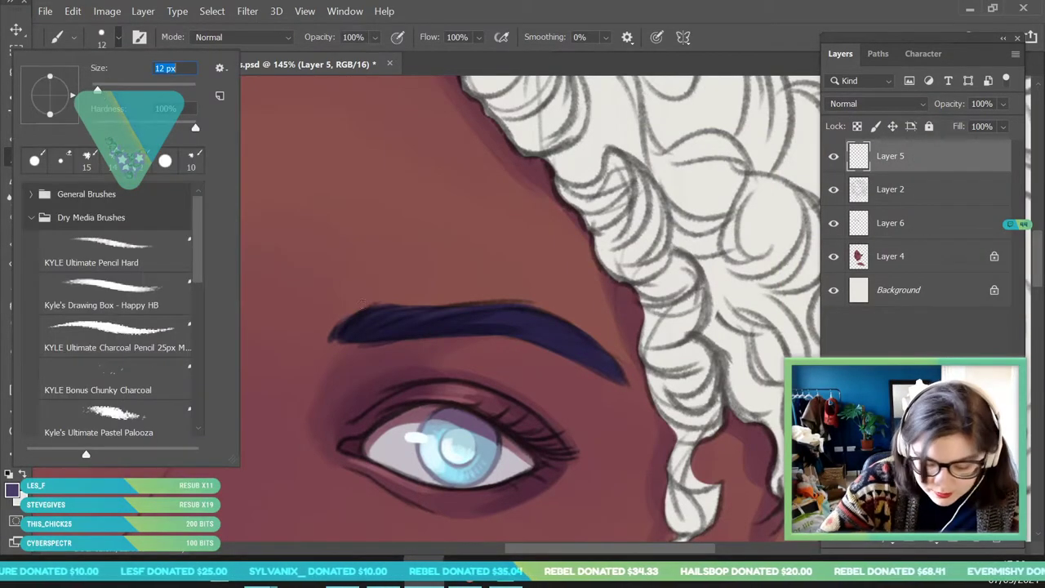
pyautogui.click(384, 317)
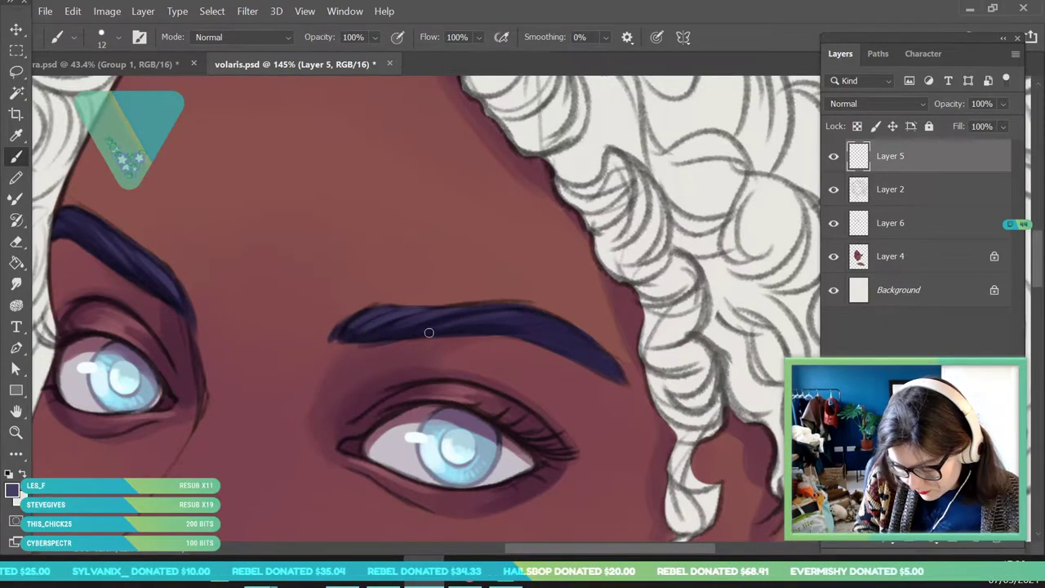
pyautogui.moveTo(448, 324); pyautogui.dragTo(535, 316)
# - Add a new empty layer directly above the Background layer for the hair colour
pyautogui.click(16, 433)
pyautogui.moveTo(490, 388)
pyautogui.mouseDown()
pyautogui.moveTo(346, 383)
pyautogui.moveTo(354, 357)
pyautogui.mouseUp()
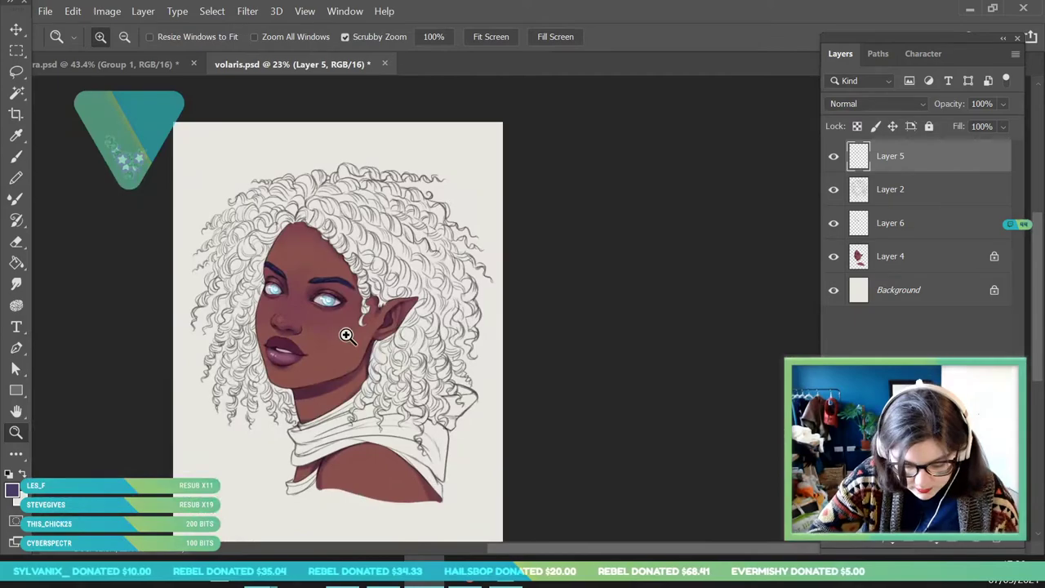
pyautogui.scroll(3, 355, 356)
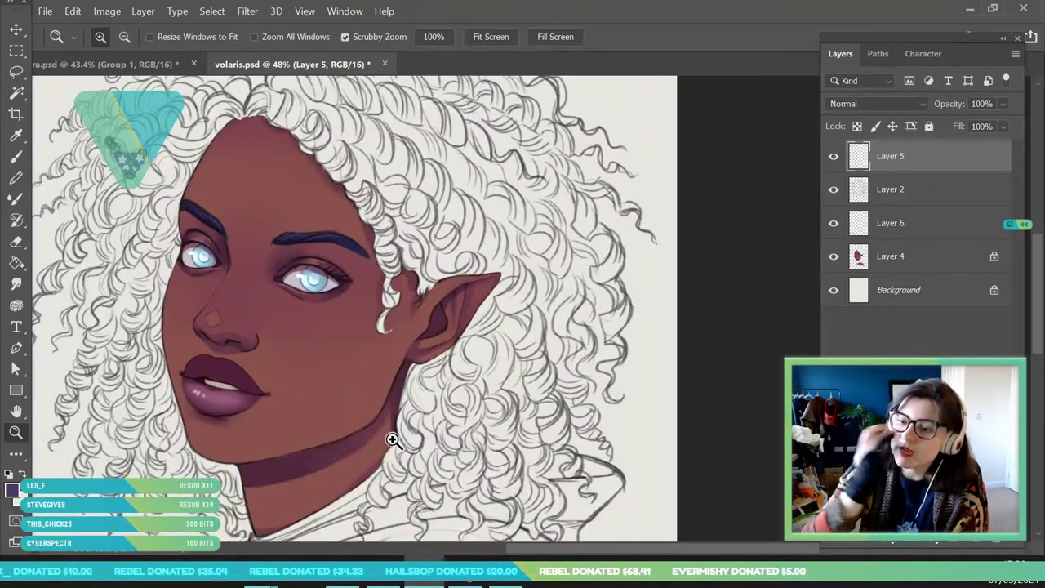
pyautogui.scroll(-3, 479, 205)
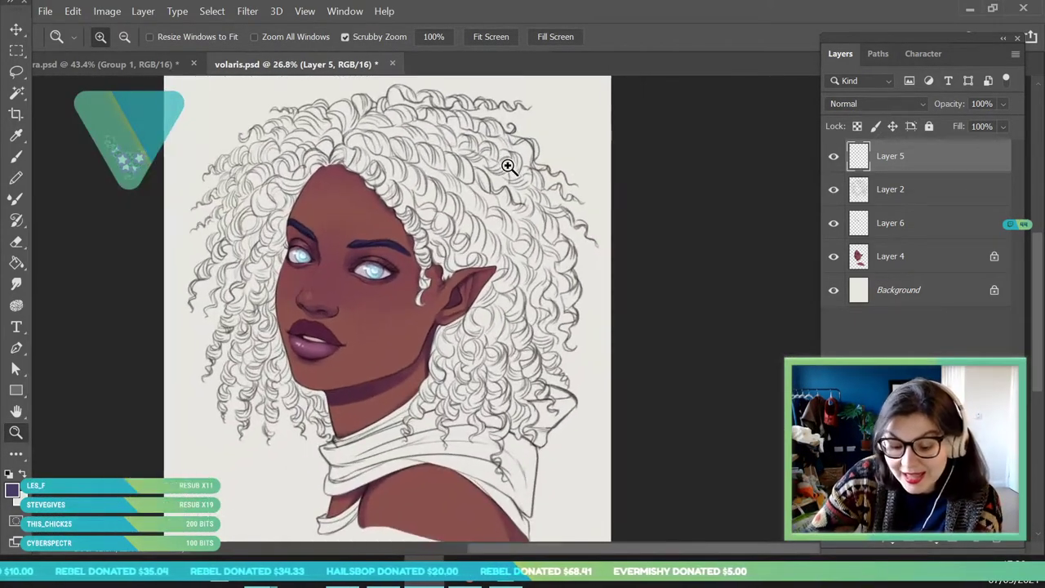
pyautogui.click(907, 292)
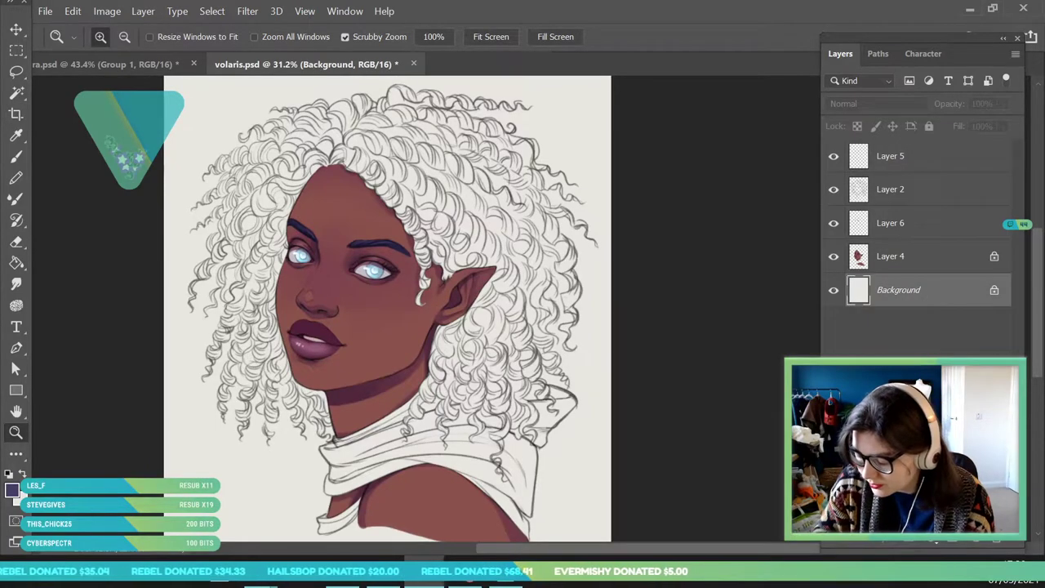
pyautogui.click(977, 542)
# - Sample the dark navy from the eyebrow and block in the hair around the forehead with a 187 px brush
pyautogui.scroll(5, 357, 237)
pyautogui.press('i')
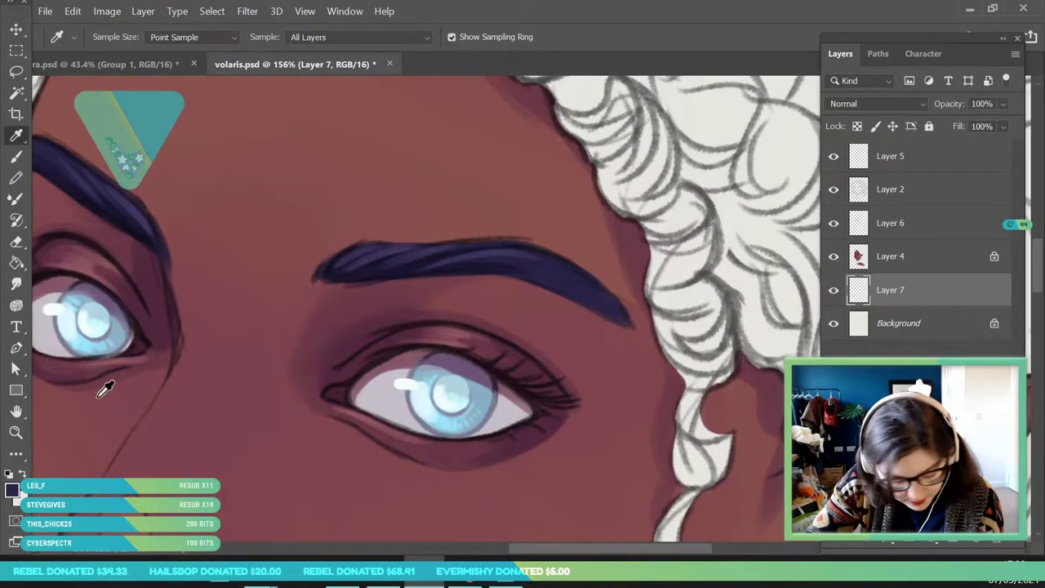
pyautogui.press('z')
pyautogui.scroll(-5, 314, 299)
pyautogui.scroll(3, 261, 168)
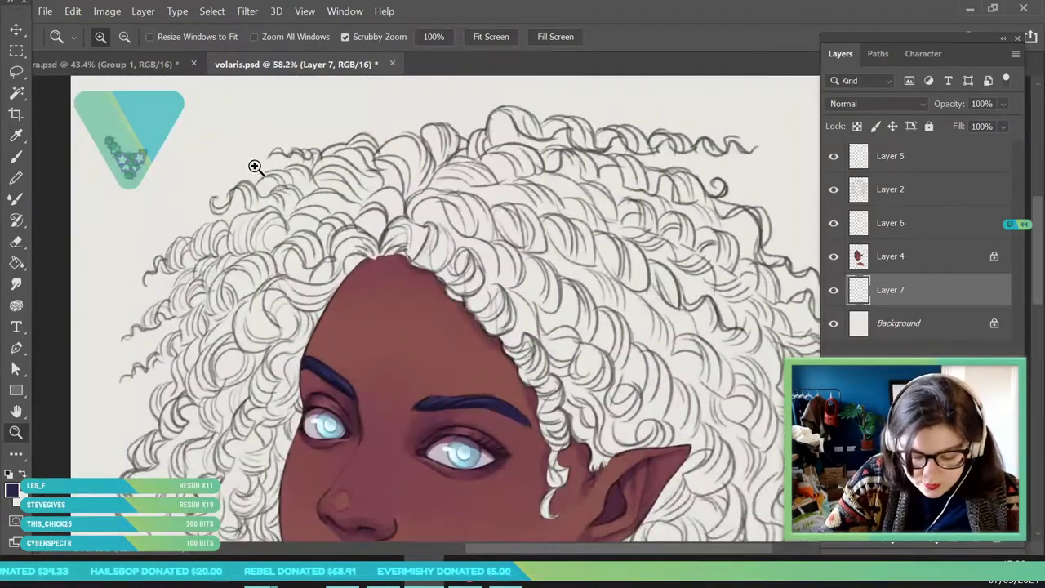
pyautogui.press('b')
pyautogui.click(118, 37)
pyautogui.click(166, 87)
pyautogui.moveTo(614, 382)
pyautogui.mouseDown()
pyautogui.moveTo(656, 429)
pyautogui.moveTo(696, 280)
pyautogui.moveTo(490, 220)
pyautogui.moveTo(327, 233)
pyautogui.moveTo(236, 310)
pyautogui.moveTo(237, 445)
pyautogui.moveTo(253, 478)
pyautogui.moveTo(266, 457)
pyautogui.mouseUp()
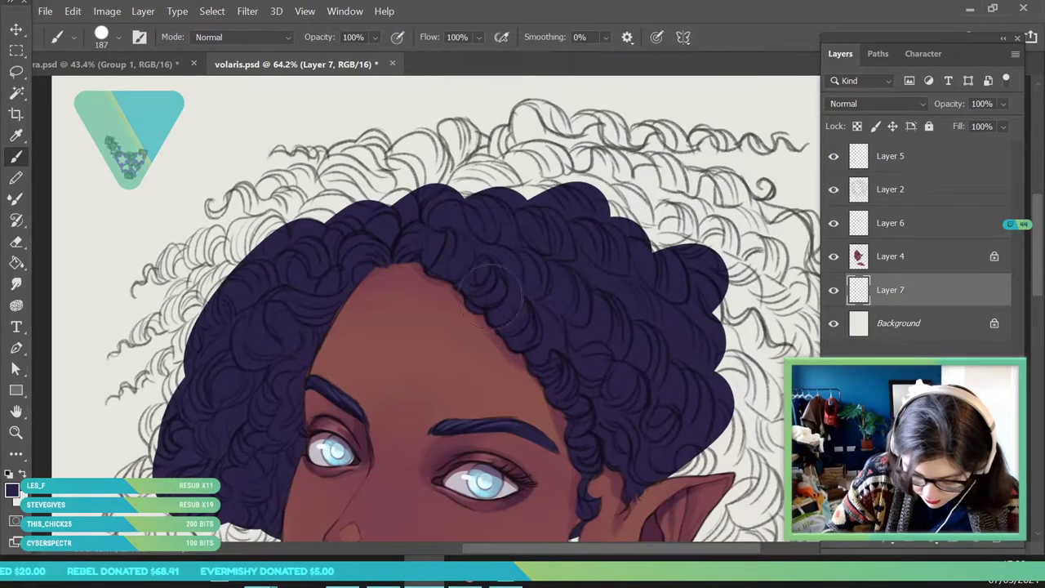
# - Extend the navy hair fill across the crown and down behind the pointed ear to the neck
pyautogui.press('z')
pyautogui.moveTo(333, 261); pyautogui.dragTo(294, 493)
pyautogui.moveTo(351, 359); pyautogui.dragTo(378, 485)
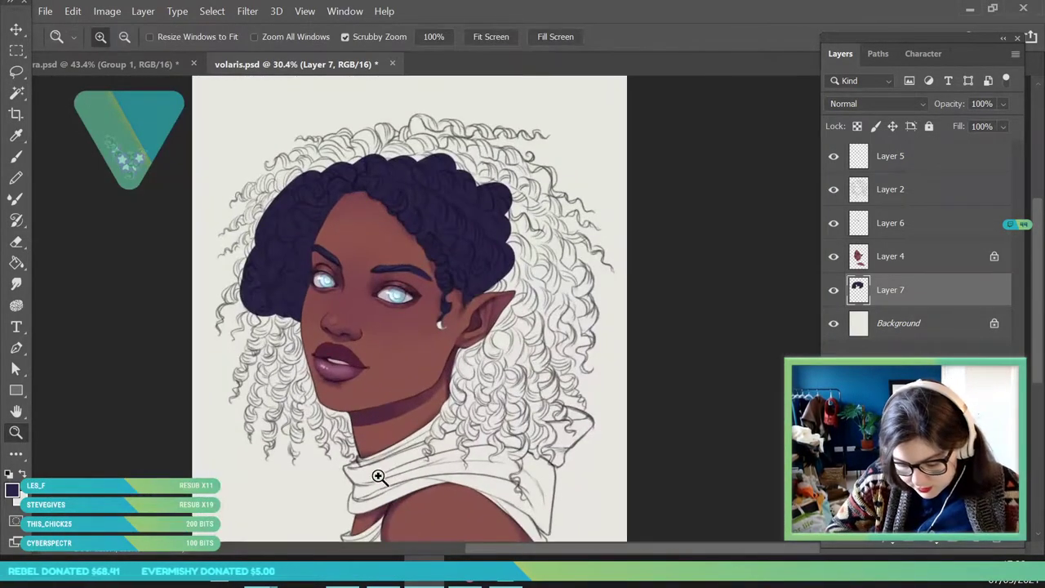
pyautogui.moveTo(333, 245); pyautogui.dragTo(343, 278)
pyautogui.click(16, 157)
pyautogui.moveTo(458, 306)
pyautogui.mouseDown()
pyautogui.moveTo(467, 349)
pyautogui.moveTo(500, 356)
pyautogui.moveTo(506, 336)
pyautogui.moveTo(536, 319)
pyautogui.moveTo(539, 384)
pyautogui.mouseUp()
pyautogui.moveTo(522, 432)
pyautogui.mouseDown()
pyautogui.moveTo(566, 420)
pyautogui.moveTo(613, 301)
pyautogui.moveTo(557, 200)
pyautogui.moveTo(462, 150)
pyautogui.moveTo(409, 139)
pyautogui.moveTo(363, 137)
pyautogui.moveTo(309, 173)
pyautogui.mouseUp()
pyautogui.moveTo(477, 184)
pyautogui.mouseDown()
pyautogui.moveTo(535, 215)
pyautogui.moveTo(568, 325)
pyautogui.moveTo(526, 371)
pyautogui.mouseUp()
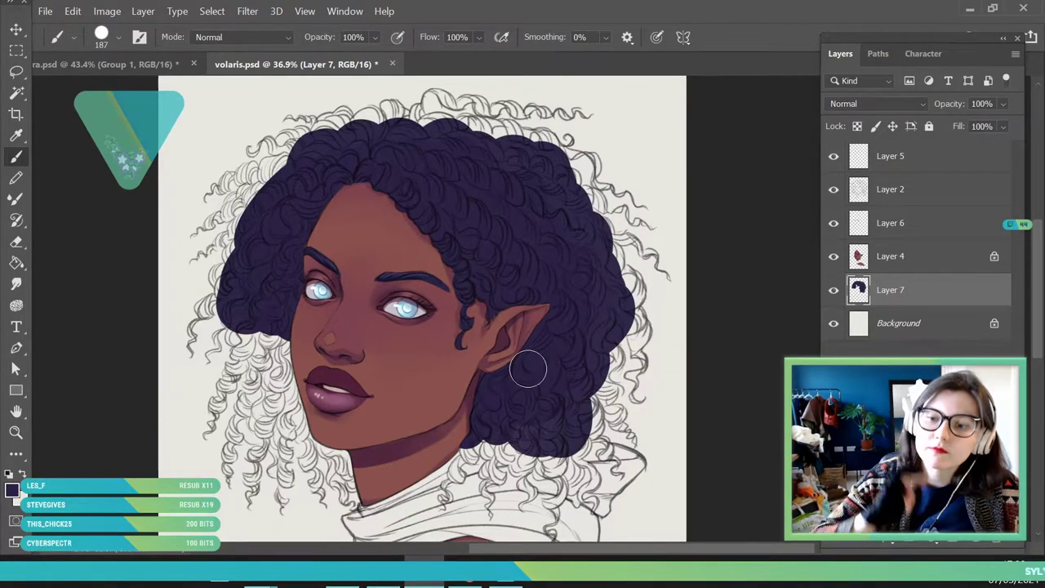
# - Block in the curls along the far cheek and under the jaw with the same navy
pyautogui.click(17, 432)
pyautogui.moveTo(326, 210); pyautogui.dragTo(296, 229)
pyautogui.moveTo(312, 436); pyautogui.dragTo(335, 468)
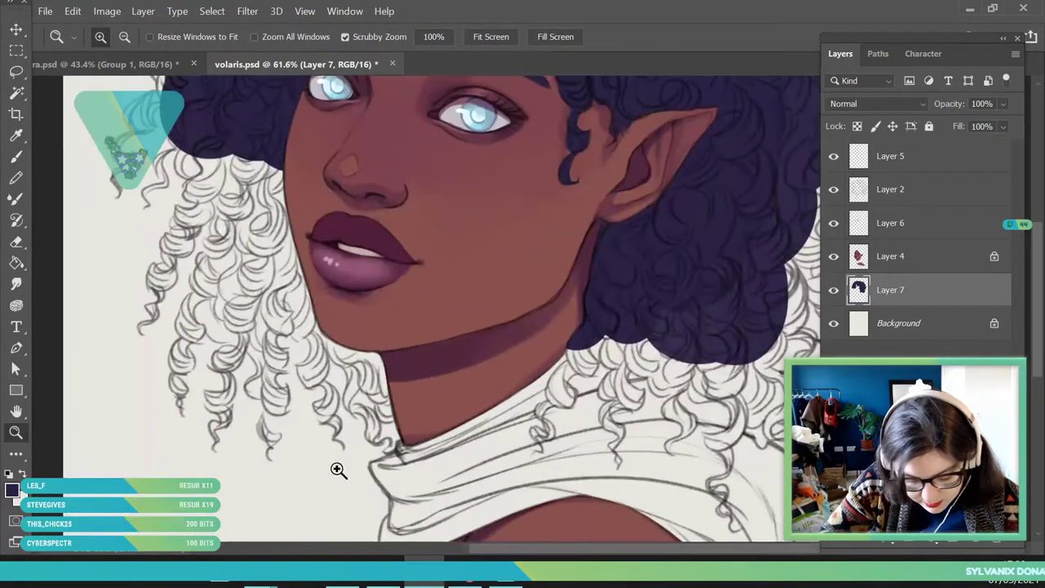
pyautogui.click(18, 157)
pyautogui.moveTo(214, 159)
pyautogui.mouseDown()
pyautogui.moveTo(225, 159)
pyautogui.moveTo(256, 294)
pyautogui.moveTo(280, 231)
pyautogui.moveTo(360, 364)
pyautogui.mouseUp()
pyautogui.click(16, 432)
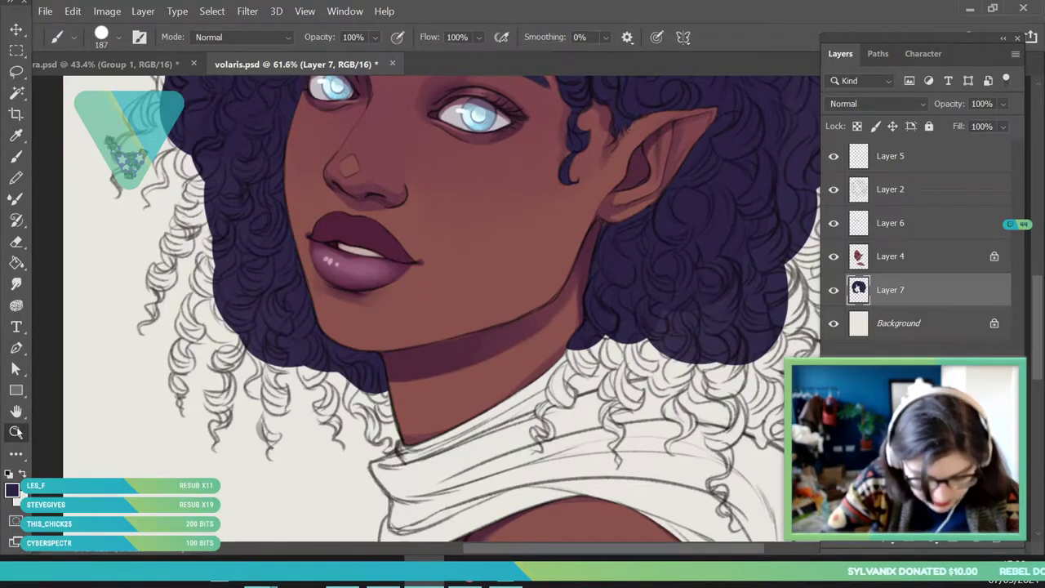
pyautogui.moveTo(289, 426); pyautogui.dragTo(258, 446)
pyautogui.moveTo(233, 212); pyautogui.dragTo(227, 263)
pyautogui.press('b')
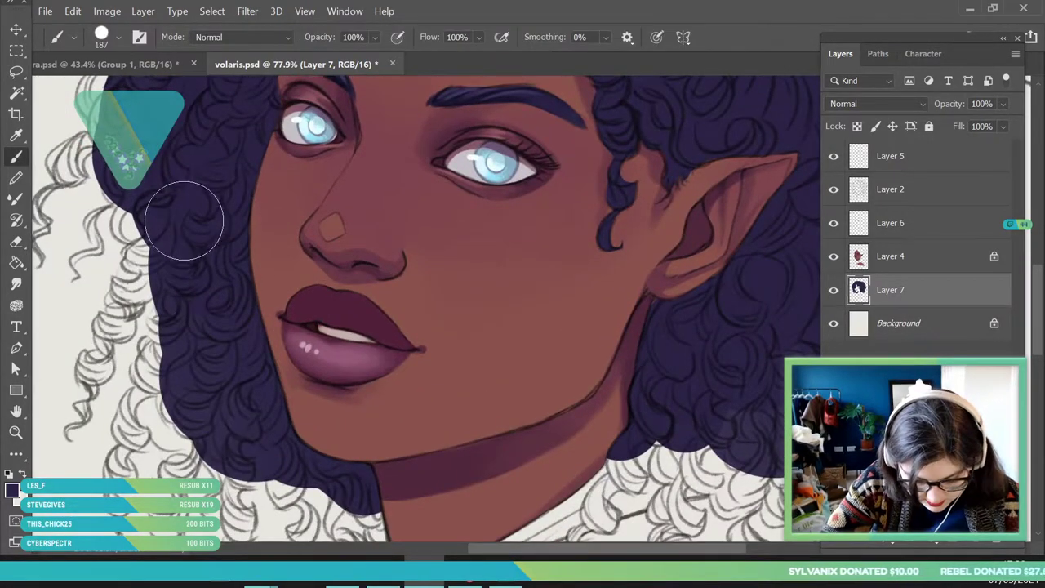
# - Reduce the brush to 34 px and fill the curls under the jaw beside the neck up to their outlines
pyautogui.click(17, 433)
pyautogui.moveTo(173, 258); pyautogui.dragTo(148, 271)
pyautogui.moveTo(305, 519); pyautogui.dragTo(364, 523)
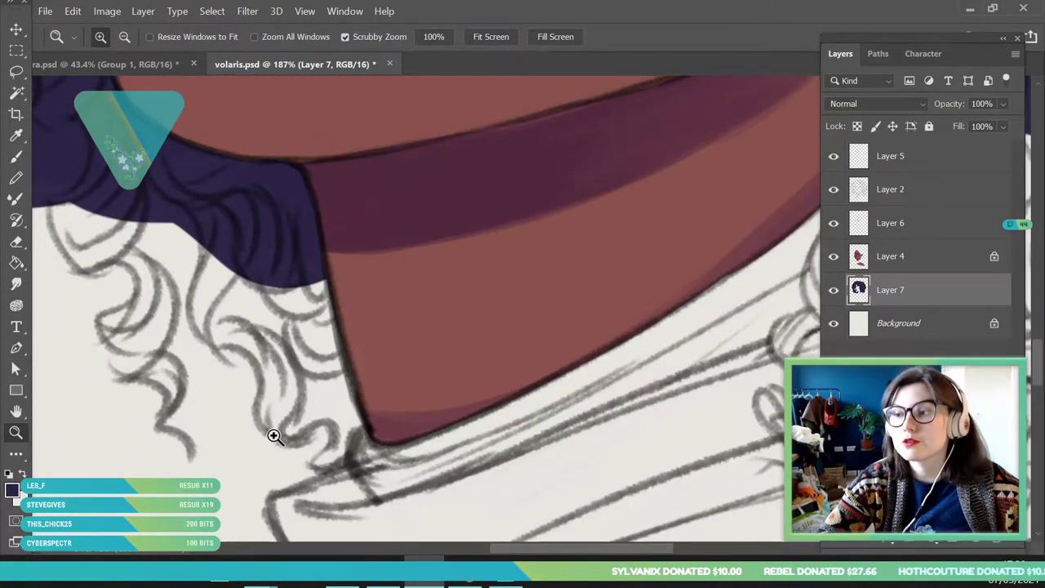
pyautogui.press('b')
pyautogui.click(120, 41)
pyautogui.click(107, 91)
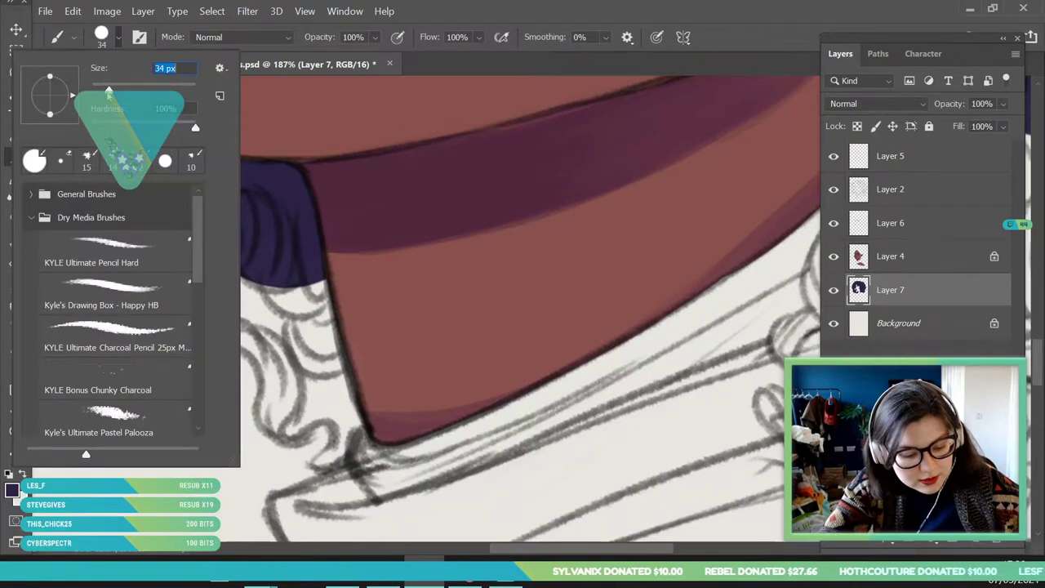
pyautogui.click(317, 343)
pyautogui.moveTo(261, 278); pyautogui.dragTo(282, 296)
pyautogui.moveTo(167, 302)
pyautogui.mouseDown()
pyautogui.moveTo(226, 332)
pyautogui.moveTo(155, 278)
pyautogui.mouseUp()
pyautogui.moveTo(67, 207)
pyautogui.mouseDown()
pyautogui.moveTo(85, 257)
pyautogui.moveTo(113, 249)
pyautogui.moveTo(155, 279)
pyautogui.moveTo(93, 235)
pyautogui.mouseUp()
pyautogui.moveTo(135, 205)
pyautogui.mouseDown()
pyautogui.moveTo(168, 252)
pyautogui.moveTo(213, 243)
pyautogui.moveTo(232, 294)
pyautogui.mouseUp()
pyautogui.moveTo(188, 240)
pyautogui.mouseDown()
pyautogui.moveTo(321, 327)
pyautogui.moveTo(363, 308)
pyautogui.moveTo(296, 326)
pyautogui.moveTo(302, 349)
pyautogui.moveTo(332, 358)
pyautogui.moveTo(321, 311)
pyautogui.moveTo(237, 314)
pyautogui.moveTo(225, 331)
pyautogui.moveTo(262, 325)
pyautogui.moveTo(233, 337)
pyautogui.moveTo(208, 309)
pyautogui.moveTo(247, 273)
pyautogui.mouseUp()
# - Reduce the brush to 15 px and fill the small curl ends and thin tips beside the neck
pyautogui.click(118, 39)
pyautogui.moveTo(106, 88); pyautogui.dragTo(98, 87)
pyautogui.click(272, 353)
pyautogui.moveTo(253, 358)
pyautogui.mouseDown()
pyautogui.moveTo(257, 400)
pyautogui.moveTo(289, 399)
pyautogui.moveTo(276, 399)
pyautogui.moveTo(293, 391)
pyautogui.moveTo(285, 372)
pyautogui.moveTo(284, 417)
pyautogui.moveTo(271, 424)
pyautogui.moveTo(303, 409)
pyautogui.moveTo(293, 444)
pyautogui.moveTo(276, 412)
pyautogui.moveTo(296, 429)
pyautogui.moveTo(331, 423)
pyautogui.moveTo(313, 434)
pyautogui.moveTo(298, 413)
pyautogui.moveTo(339, 402)
pyautogui.mouseUp()
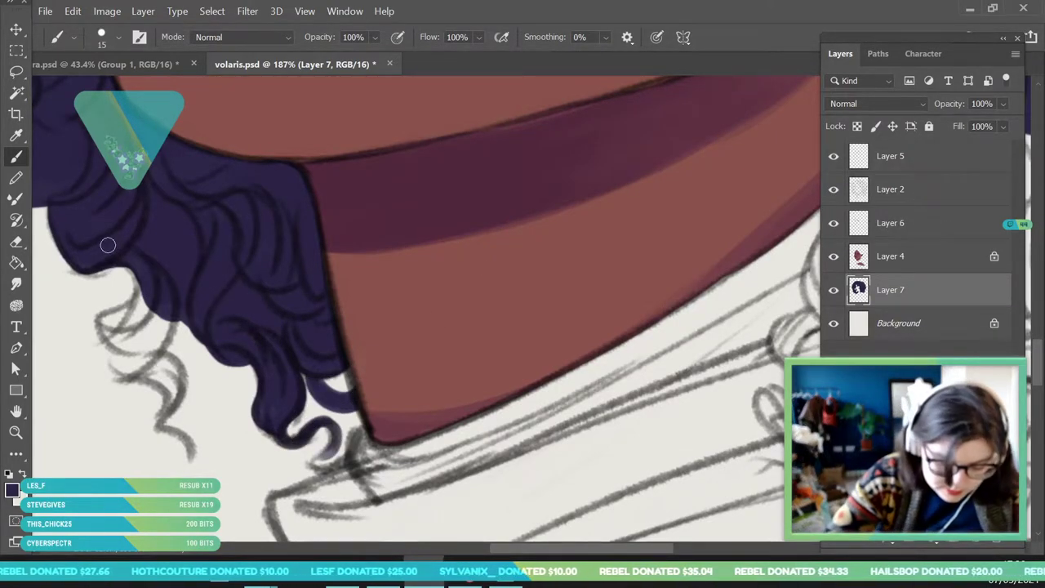
pyautogui.moveTo(139, 277)
pyautogui.mouseDown()
pyautogui.moveTo(102, 330)
pyautogui.moveTo(110, 364)
pyautogui.moveTo(163, 323)
pyautogui.mouseUp()
pyautogui.moveTo(126, 359)
pyautogui.mouseDown()
pyautogui.moveTo(113, 328)
pyautogui.moveTo(161, 317)
pyautogui.mouseUp()
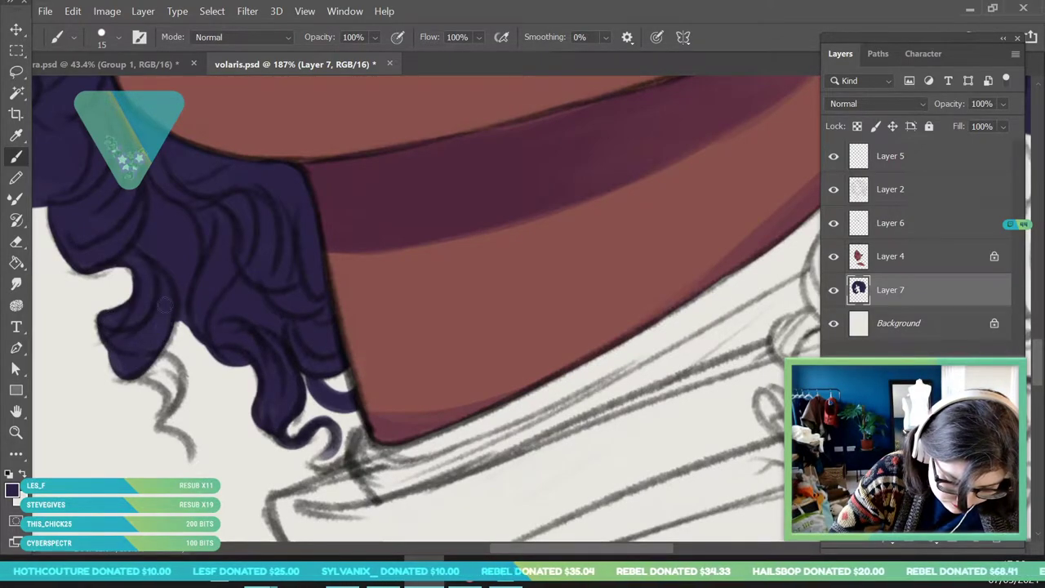
pyautogui.moveTo(163, 357)
pyautogui.mouseDown()
pyautogui.moveTo(135, 379)
pyautogui.moveTo(174, 396)
pyautogui.moveTo(177, 376)
pyautogui.moveTo(143, 360)
pyautogui.moveTo(141, 410)
pyautogui.moveTo(188, 438)
pyautogui.moveTo(164, 430)
pyautogui.moveTo(189, 447)
pyautogui.mouseUp()
# - Fill the next hanging ringlet outward from the neck with navy, from the hair mass down to its curled tip
pyautogui.press('z')
pyautogui.moveTo(247, 292); pyautogui.dragTo(204, 558)
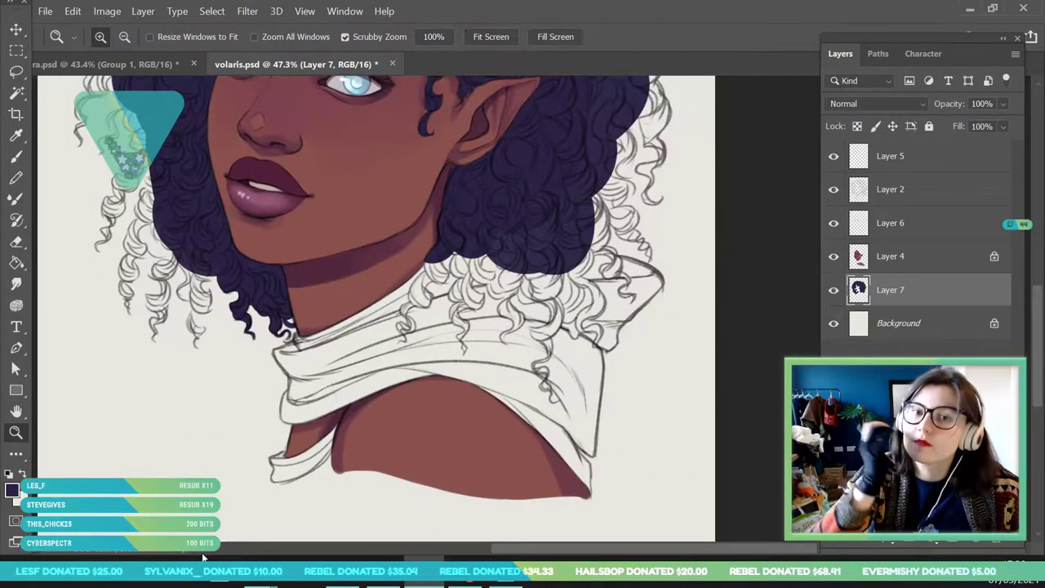
pyautogui.moveTo(339, 272); pyautogui.dragTo(318, 306)
pyautogui.moveTo(392, 323); pyautogui.dragTo(414, 245)
pyautogui.moveTo(410, 356); pyautogui.dragTo(184, 467)
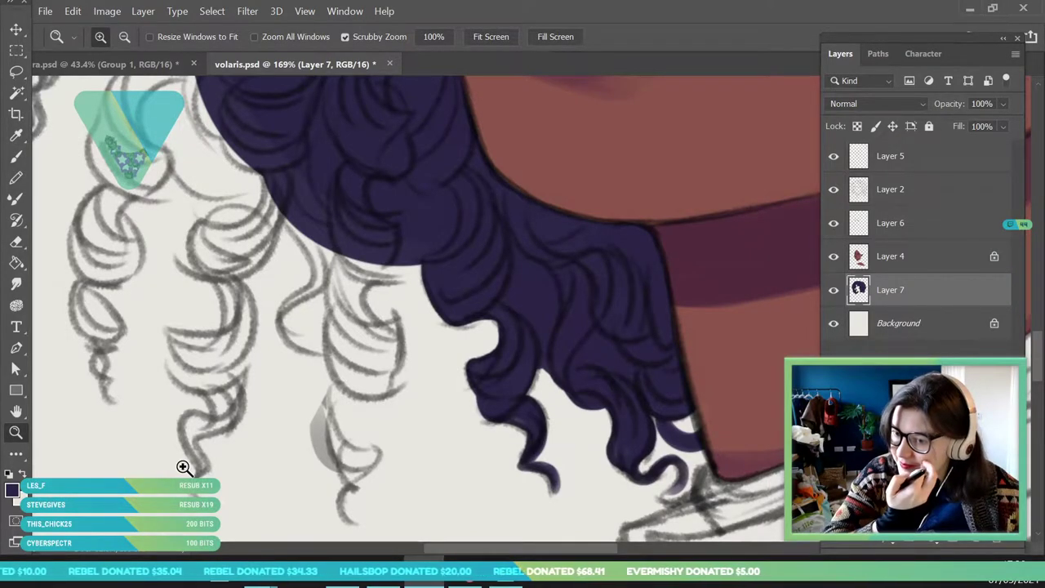
pyautogui.press('b')
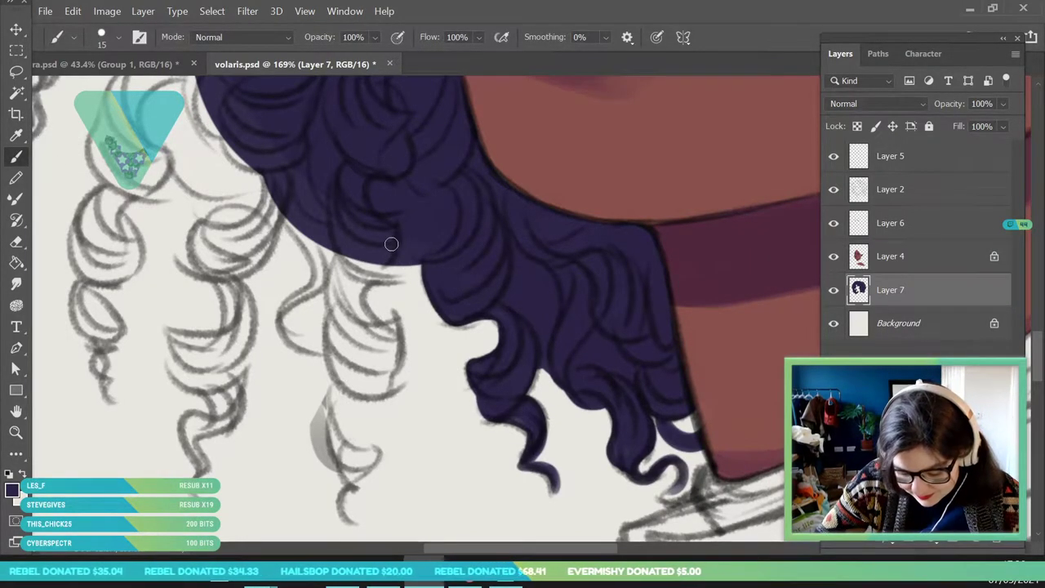
pyautogui.moveTo(379, 280)
pyautogui.mouseDown()
pyautogui.moveTo(336, 276)
pyautogui.moveTo(343, 325)
pyautogui.mouseUp()
pyautogui.moveTo(377, 283)
pyautogui.mouseDown()
pyautogui.moveTo(382, 324)
pyautogui.moveTo(366, 311)
pyautogui.moveTo(395, 333)
pyautogui.moveTo(392, 393)
pyautogui.mouseUp()
pyautogui.moveTo(335, 302)
pyautogui.mouseDown()
pyautogui.moveTo(332, 353)
pyautogui.moveTo(348, 385)
pyautogui.moveTo(400, 379)
pyautogui.mouseUp()
pyautogui.moveTo(339, 392)
pyautogui.mouseDown()
pyautogui.moveTo(318, 426)
pyautogui.moveTo(320, 456)
pyautogui.moveTo(354, 469)
pyautogui.mouseUp()
pyautogui.moveTo(327, 422)
pyautogui.mouseDown()
pyautogui.moveTo(368, 455)
pyautogui.moveTo(347, 426)
pyautogui.moveTo(345, 440)
pyautogui.moveTo(370, 458)
pyautogui.moveTo(361, 460)
pyautogui.moveTo(366, 444)
pyautogui.moveTo(339, 437)
pyautogui.moveTo(393, 390)
pyautogui.mouseUp()
pyautogui.moveTo(352, 262)
pyautogui.mouseDown()
pyautogui.moveTo(342, 329)
pyautogui.moveTo(383, 267)
pyautogui.mouseUp()
pyautogui.moveTo(342, 347)
pyautogui.mouseDown()
pyautogui.moveTo(361, 364)
pyautogui.moveTo(386, 328)
pyautogui.mouseUp()
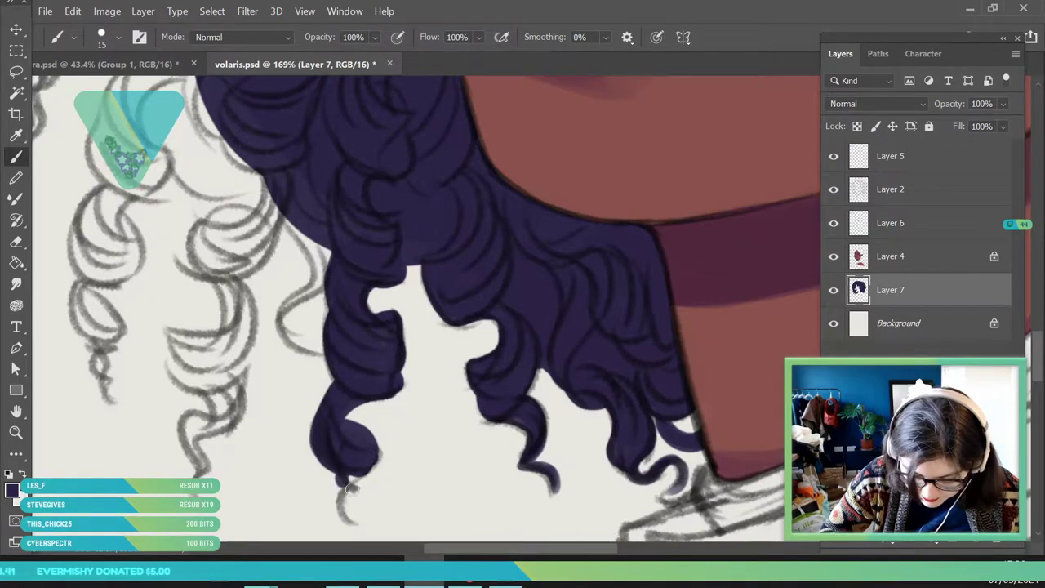
pyautogui.moveTo(352, 485); pyautogui.dragTo(367, 519)
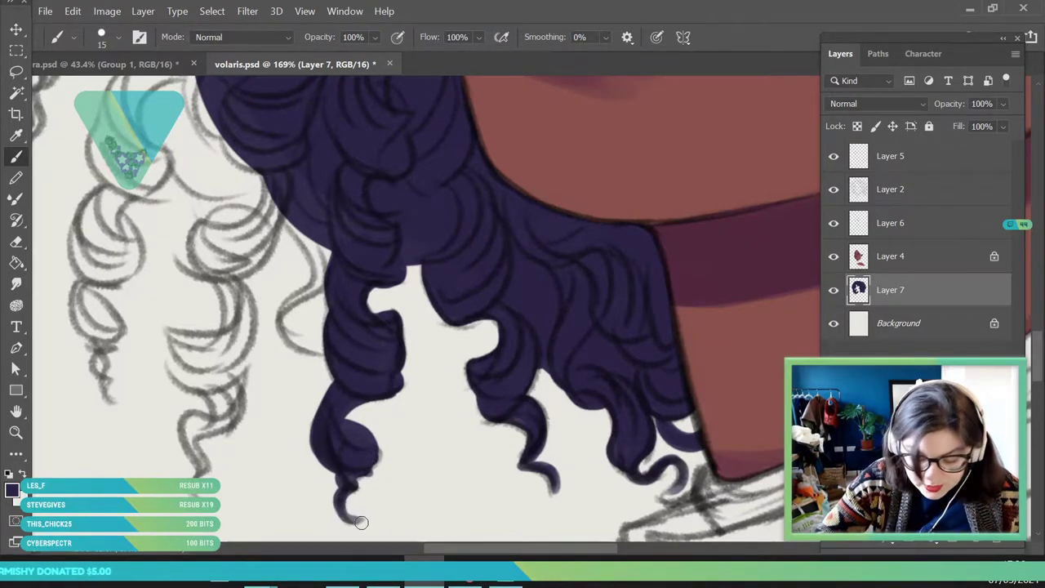
# - Fill the thin looping strand on the outer side of the finished ringlet with navy
pyautogui.moveTo(284, 209); pyautogui.dragTo(318, 288)
pyautogui.moveTo(312, 242); pyautogui.dragTo(318, 286)
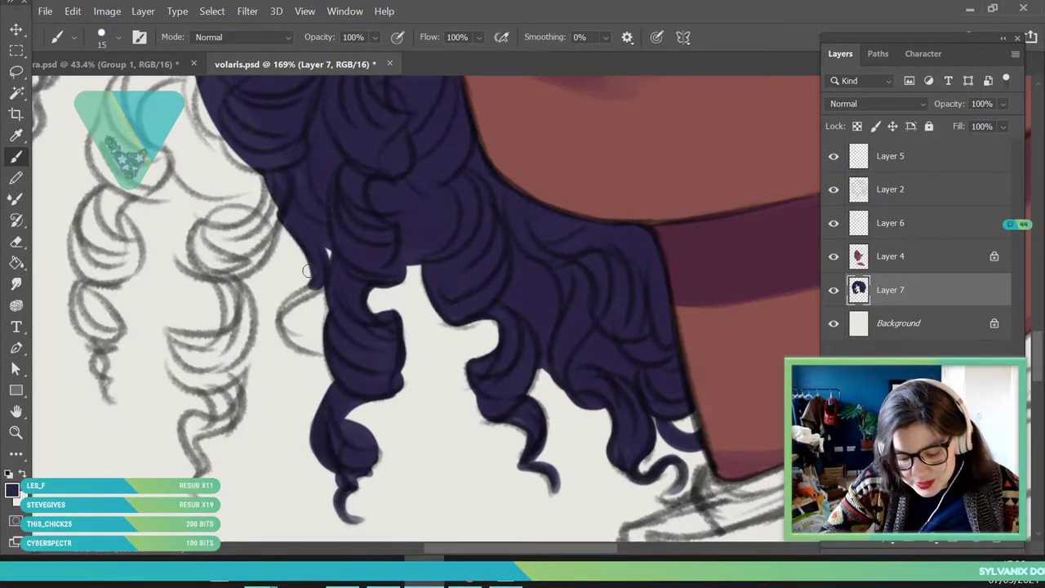
pyautogui.moveTo(318, 256)
pyautogui.mouseDown()
pyautogui.moveTo(285, 307)
pyautogui.moveTo(290, 345)
pyautogui.moveTo(331, 352)
pyautogui.mouseUp()
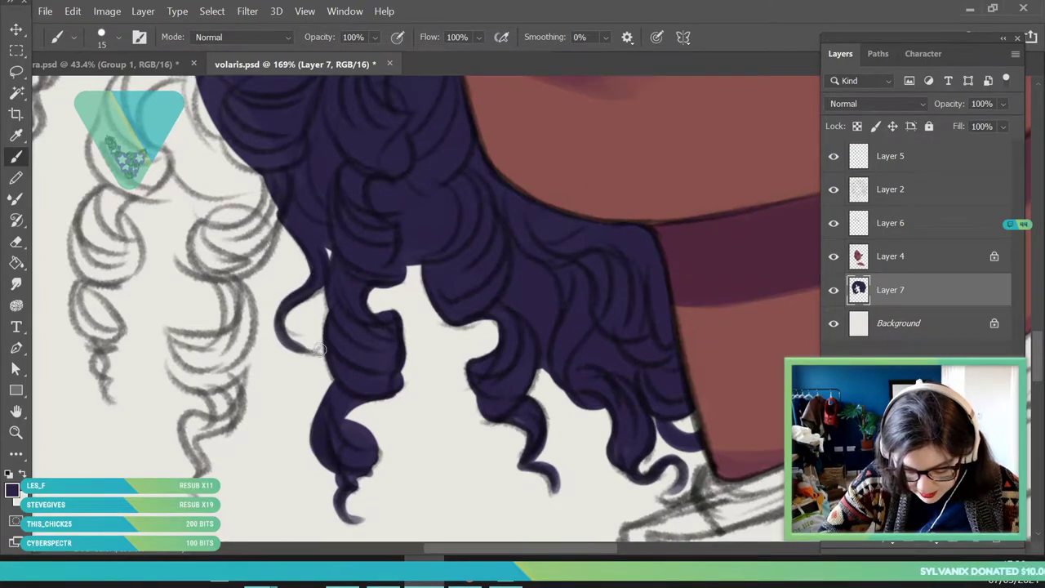
pyautogui.moveTo(288, 312); pyautogui.dragTo(328, 282)
# - Paint the upper loop of the next unfilled ringlet outward from the neck in navy, starting from the hair mass
pyautogui.press('z')
pyautogui.moveTo(248, 324); pyautogui.dragTo(134, 330)
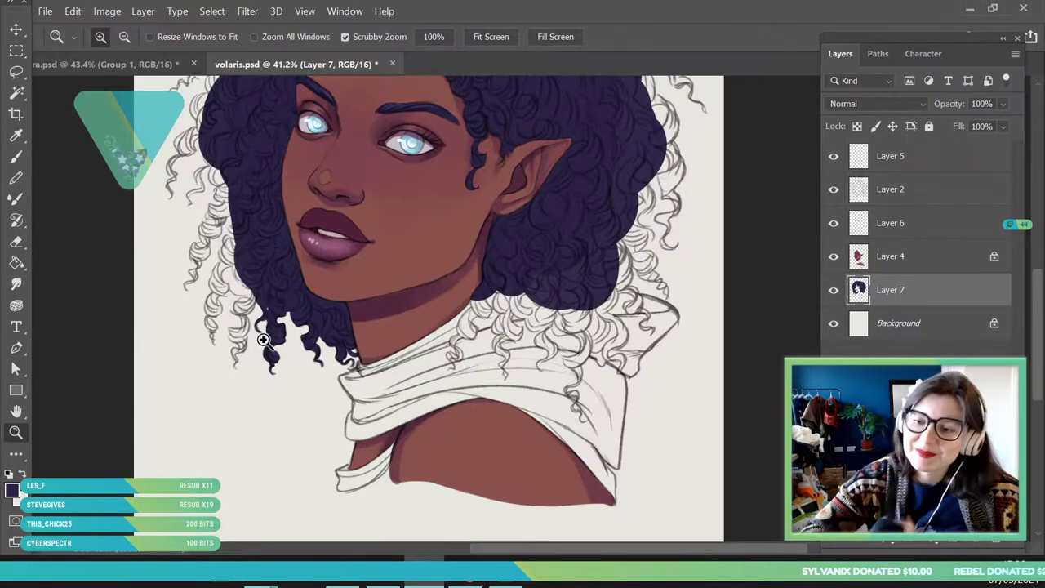
pyautogui.moveTo(263, 338)
pyautogui.mouseDown()
pyautogui.moveTo(304, 389)
pyautogui.moveTo(111, 201)
pyautogui.mouseUp()
pyautogui.press('b')
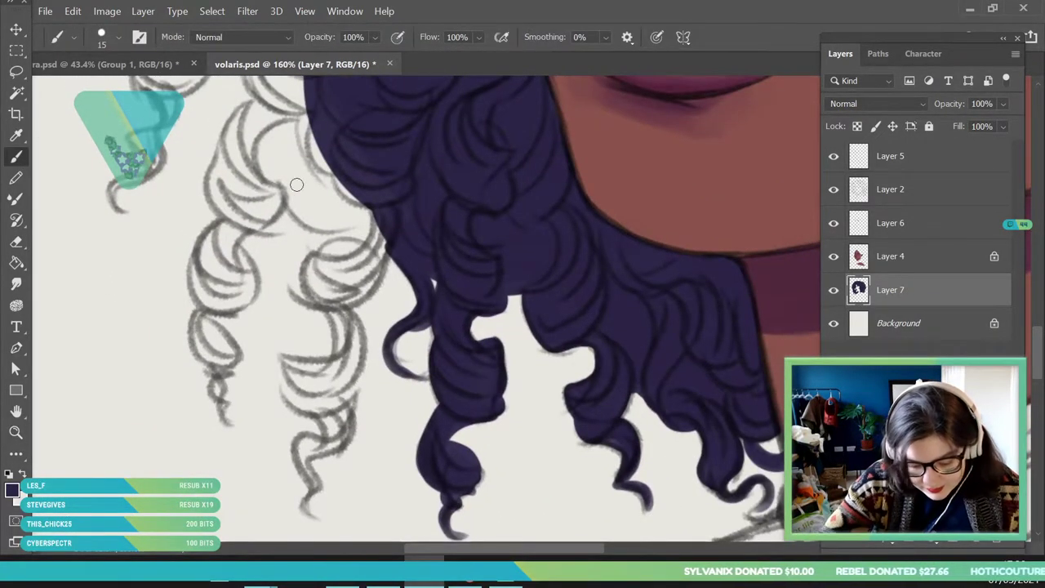
pyautogui.moveTo(312, 250)
pyautogui.mouseDown()
pyautogui.moveTo(301, 292)
pyautogui.moveTo(325, 264)
pyautogui.moveTo(316, 258)
pyautogui.moveTo(375, 231)
pyautogui.moveTo(339, 168)
pyautogui.moveTo(370, 199)
pyautogui.moveTo(354, 145)
pyautogui.mouseUp()
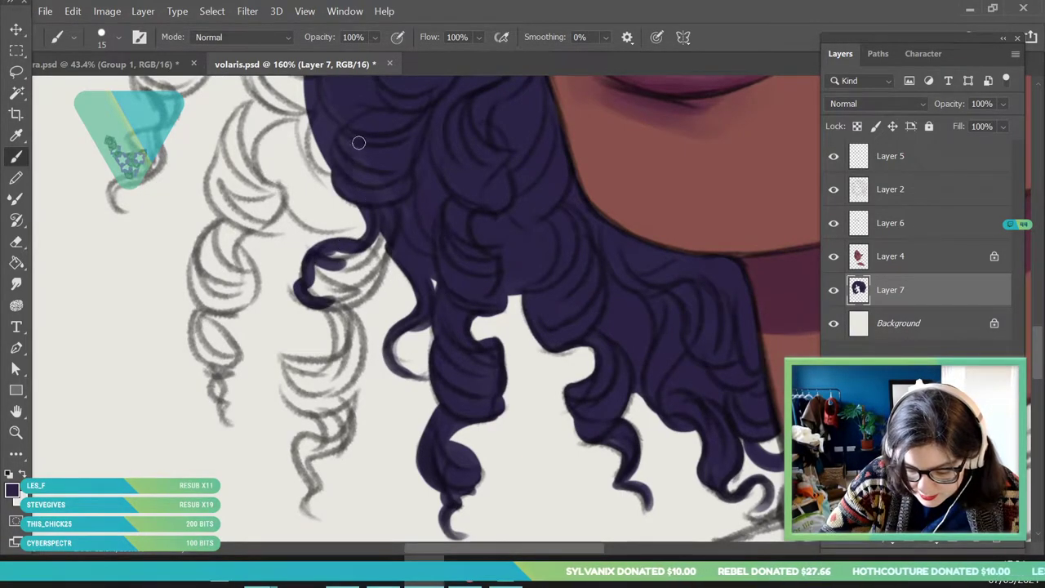
# - Fill the rest of that ringlet with navy, through its stacked curls and down to the thin curled tip
pyautogui.click(16, 433)
pyautogui.moveTo(205, 318); pyautogui.dragTo(151, 287)
pyautogui.moveTo(346, 448); pyautogui.dragTo(421, 425)
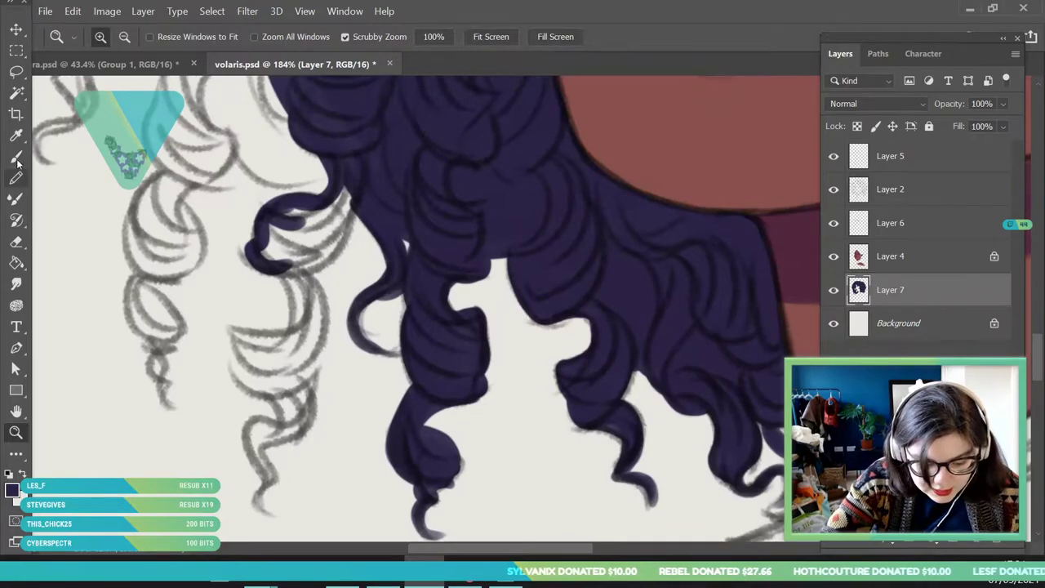
pyautogui.click(16, 156)
pyautogui.moveTo(273, 269)
pyautogui.mouseDown()
pyautogui.moveTo(315, 268)
pyautogui.moveTo(331, 250)
pyautogui.moveTo(343, 194)
pyautogui.moveTo(286, 251)
pyautogui.moveTo(278, 228)
pyautogui.moveTo(307, 222)
pyautogui.mouseUp()
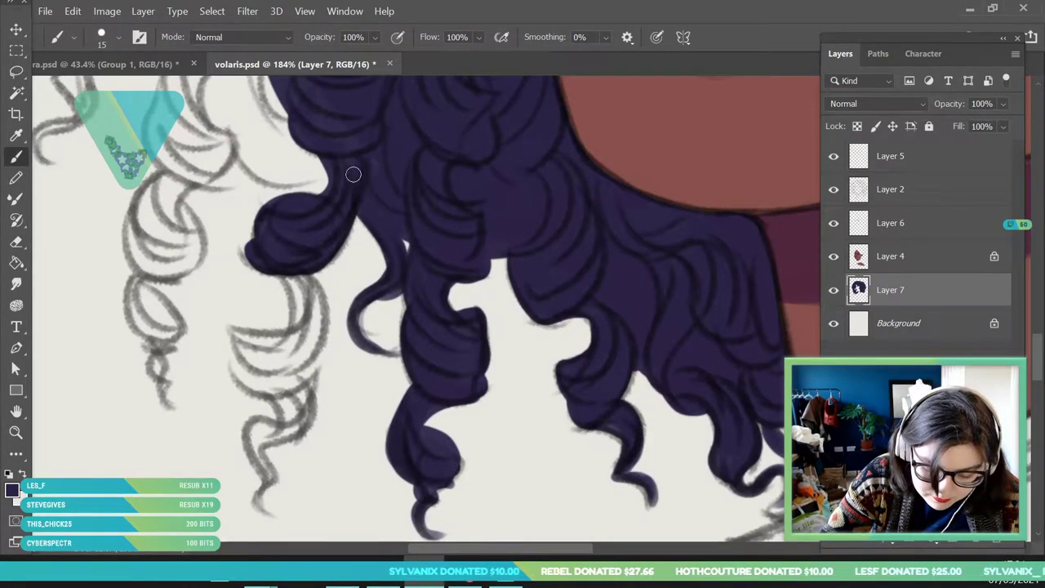
pyautogui.moveTo(286, 282)
pyautogui.mouseDown()
pyautogui.moveTo(279, 335)
pyautogui.moveTo(239, 333)
pyautogui.moveTo(290, 340)
pyautogui.moveTo(239, 331)
pyautogui.moveTo(238, 349)
pyautogui.moveTo(265, 397)
pyautogui.moveTo(256, 386)
pyautogui.moveTo(309, 367)
pyautogui.moveTo(308, 376)
pyautogui.moveTo(323, 311)
pyautogui.moveTo(302, 288)
pyautogui.moveTo(309, 300)
pyautogui.moveTo(295, 377)
pyautogui.moveTo(263, 382)
pyautogui.moveTo(247, 347)
pyautogui.mouseUp()
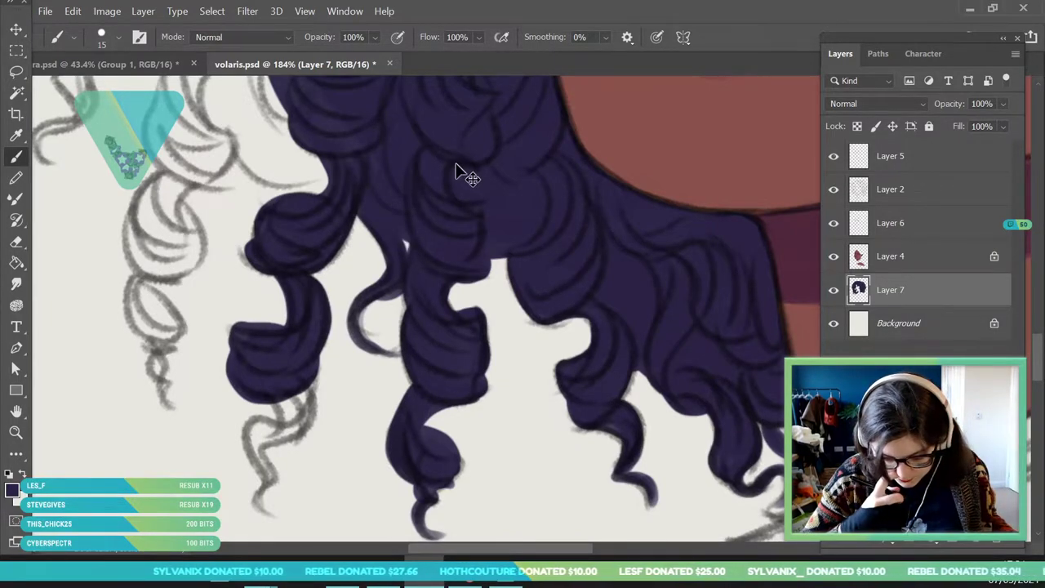
pyautogui.moveTo(284, 416)
pyautogui.mouseDown()
pyautogui.moveTo(250, 433)
pyautogui.moveTo(269, 475)
pyautogui.moveTo(259, 496)
pyautogui.moveTo(280, 426)
pyautogui.moveTo(264, 443)
pyautogui.moveTo(283, 432)
pyautogui.moveTo(290, 387)
pyautogui.mouseUp()
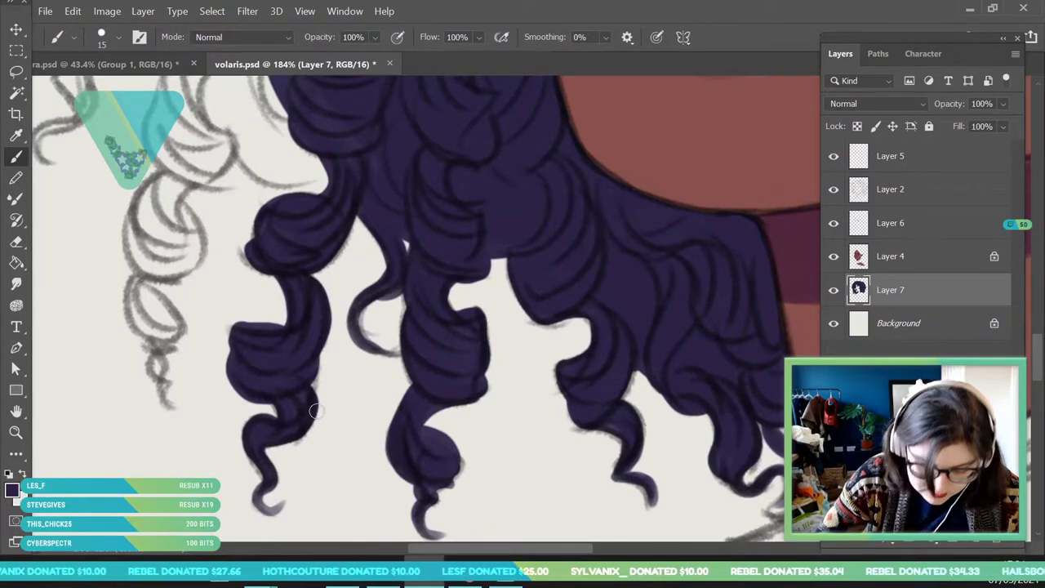
# - Enlarge the brush to 78 px and fill the outer curls of the hair mass beside the mouth and chin
pyautogui.moveTo(343, 408)
pyautogui.mouseDown()
pyautogui.moveTo(256, 525)
pyautogui.moveTo(245, 519)
pyautogui.mouseUp()
pyautogui.moveTo(278, 319); pyautogui.dragTo(334, 307)
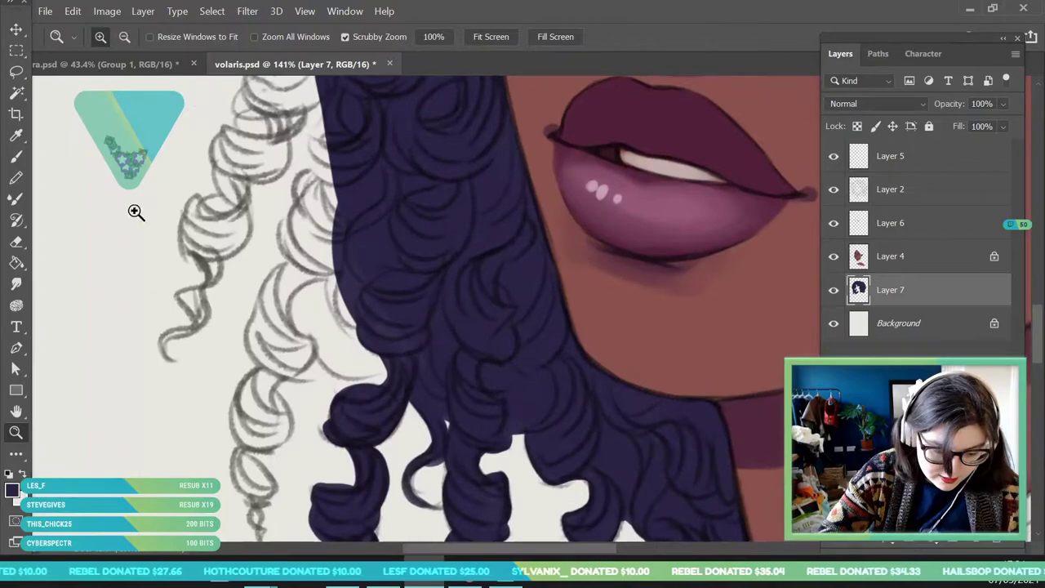
pyautogui.click(118, 38)
pyautogui.moveTo(98, 88); pyautogui.dragTo(114, 88)
pyautogui.moveTo(378, 326)
pyautogui.mouseDown()
pyautogui.moveTo(378, 342)
pyautogui.moveTo(360, 348)
pyautogui.moveTo(362, 292)
pyautogui.moveTo(306, 237)
pyautogui.moveTo(350, 144)
pyautogui.mouseUp()
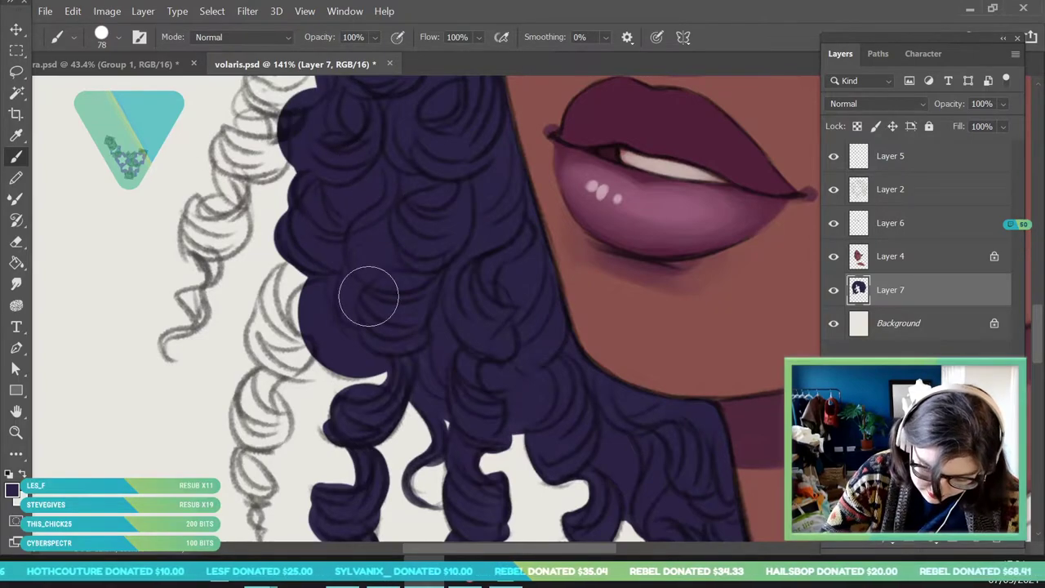
# - Reduce the brush size and fill the outermost curl beside the chin and the first twist hanging below it
pyautogui.click(119, 38)
pyautogui.moveTo(114, 89); pyautogui.dragTo(108, 89)
pyautogui.click(326, 274)
pyautogui.moveTo(275, 363)
pyautogui.mouseDown()
pyautogui.moveTo(251, 330)
pyautogui.moveTo(274, 274)
pyautogui.moveTo(292, 265)
pyautogui.mouseUp()
pyautogui.moveTo(269, 371)
pyautogui.mouseDown()
pyautogui.moveTo(253, 390)
pyautogui.moveTo(245, 445)
pyautogui.moveTo(278, 371)
pyautogui.moveTo(313, 328)
pyautogui.moveTo(304, 271)
pyautogui.mouseUp()
# - Set the brush to 17 px and fill the lower twist and thin tip of the outermost ringlet below the chin
pyautogui.click(118, 37)
pyautogui.click(100, 94)
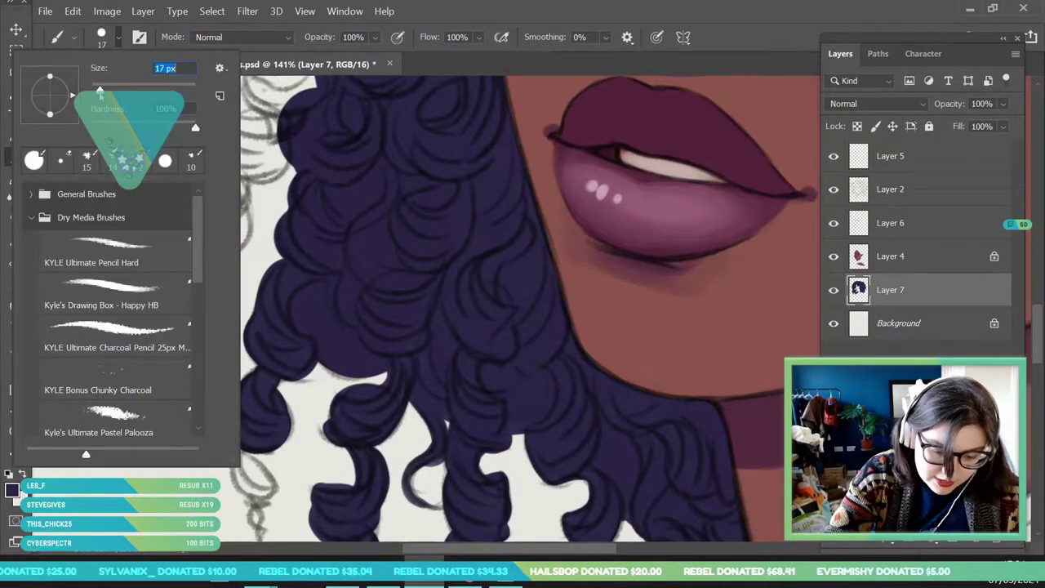
pyautogui.click(371, 242)
pyautogui.scroll(-3, 1040, 336)
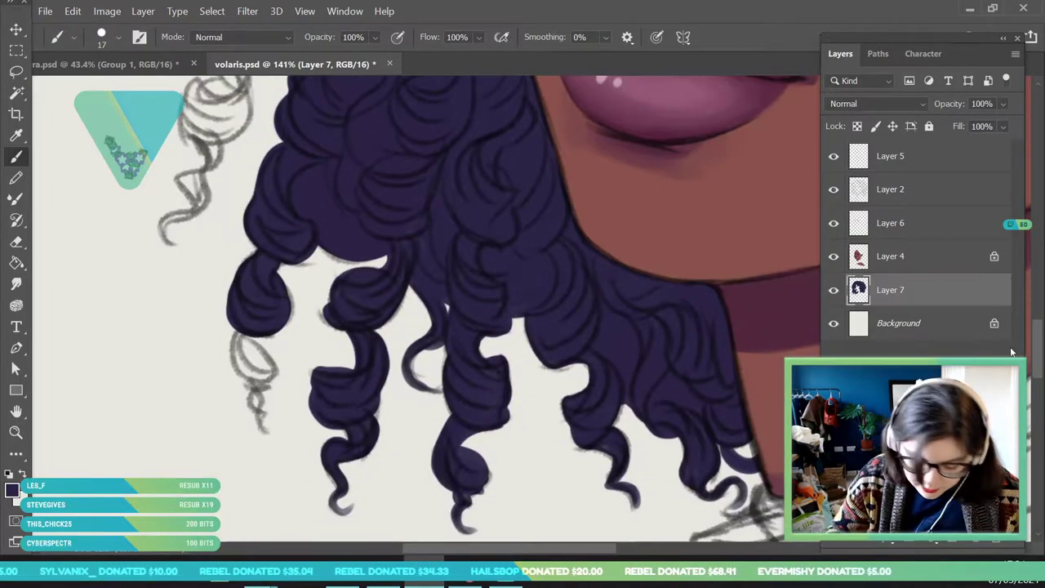
pyautogui.moveTo(245, 326)
pyautogui.mouseDown()
pyautogui.moveTo(256, 382)
pyautogui.moveTo(245, 328)
pyautogui.moveTo(237, 350)
pyautogui.mouseUp()
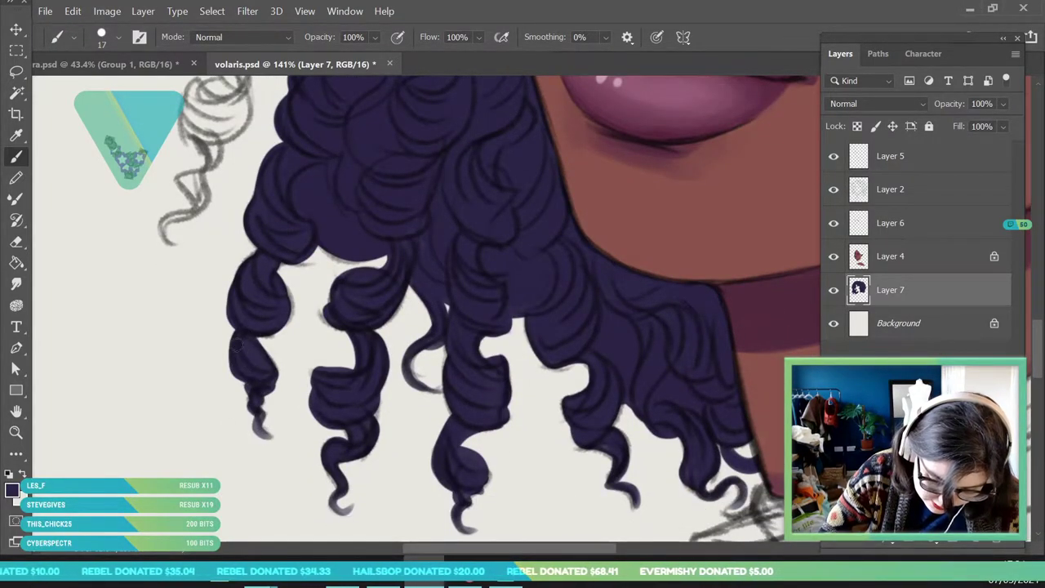
# - Examine the navy hair fill across the whole portrait and the curls still left uncoloured
pyautogui.press('z')
pyautogui.hotkey('ctrl', '0')
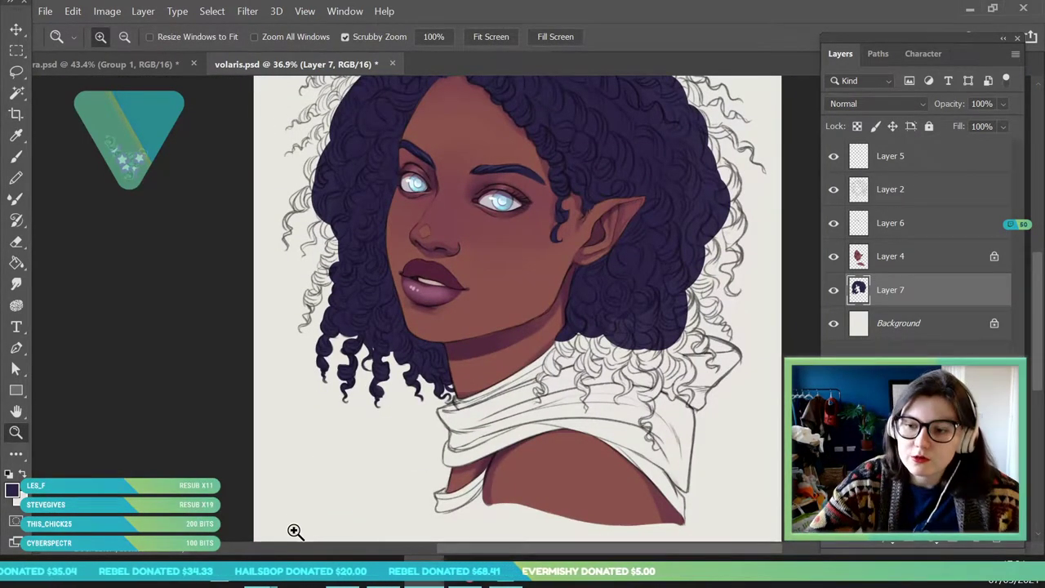
pyautogui.moveTo(409, 315); pyautogui.dragTo(387, 275)
pyautogui.moveTo(514, 277); pyautogui.dragTo(499, 261)
pyautogui.moveTo(553, 215); pyautogui.dragTo(545, 232)
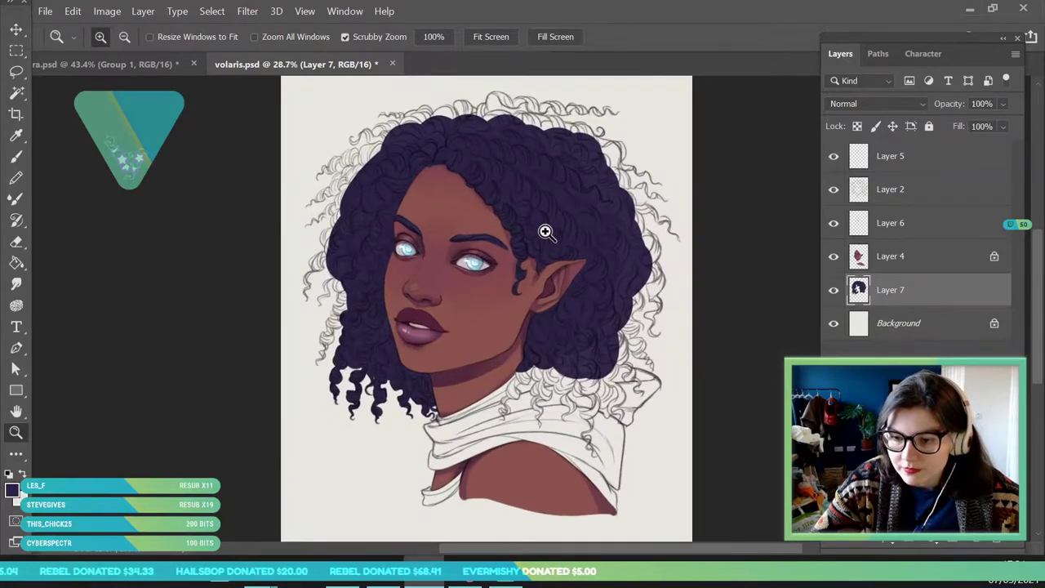
pyautogui.scroll(2, 546, 245)
pyautogui.scroll(-1, 543, 271)
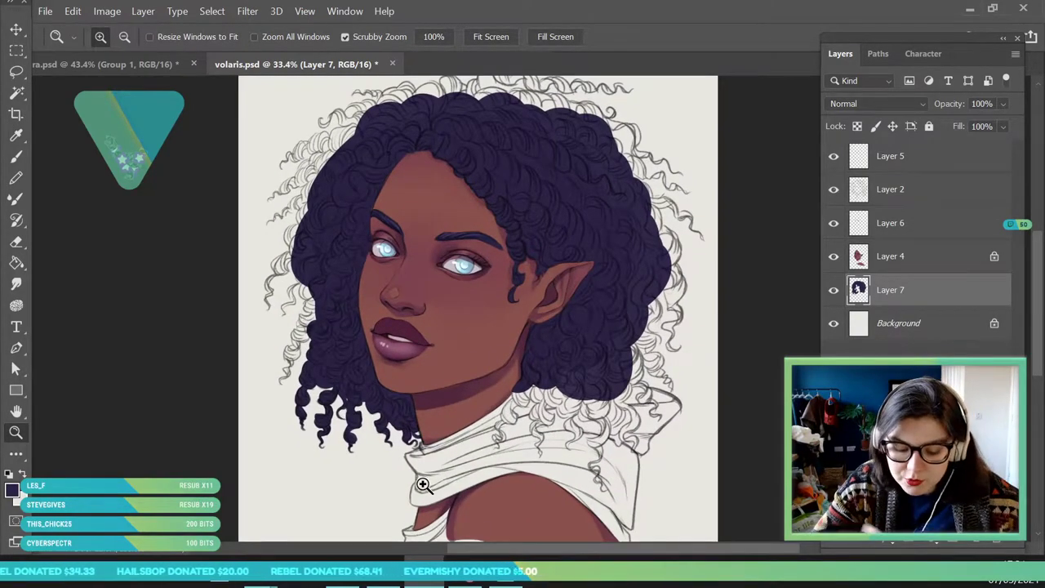
pyautogui.scroll(2, 373, 326)
pyautogui.scroll(-1, 382, 341)
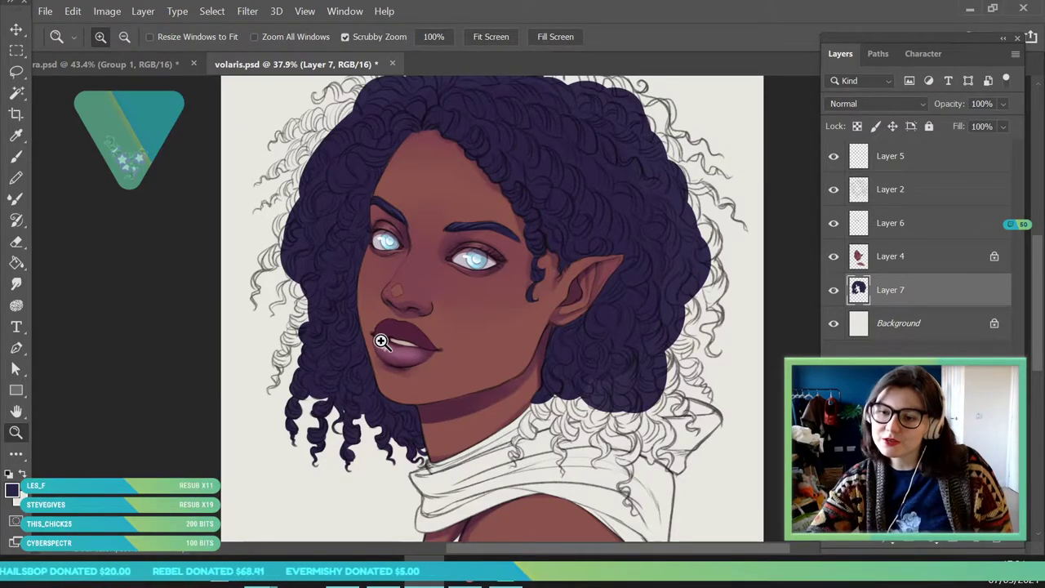
# - Paint the small curved strand at the outer hair edge level with the nose in navy
pyautogui.scroll(5, 277, 345)
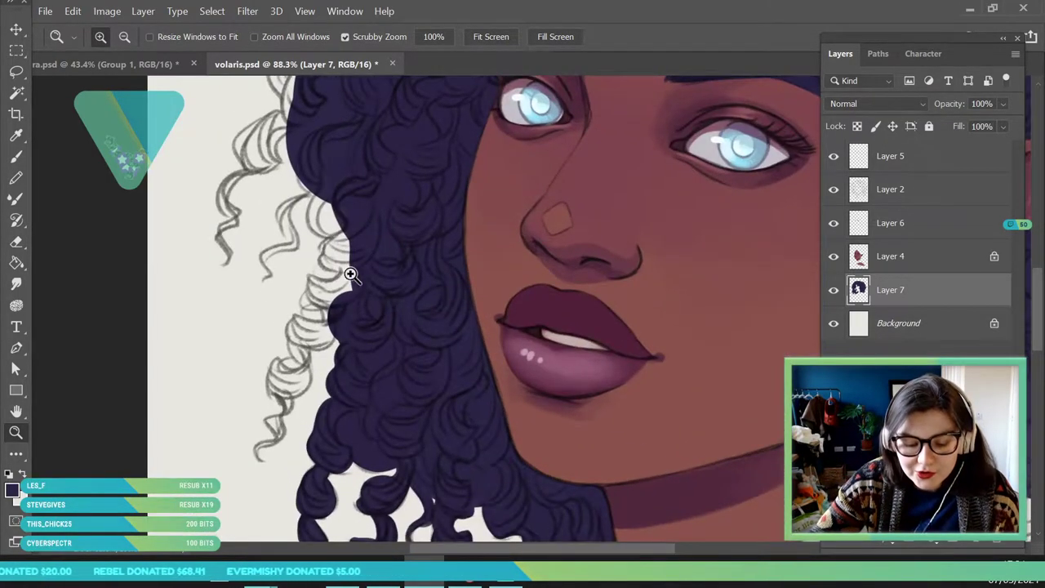
pyautogui.press('b')
pyautogui.moveTo(326, 193)
pyautogui.mouseDown()
pyautogui.moveTo(310, 200)
pyautogui.moveTo(309, 241)
pyautogui.moveTo(285, 196)
pyautogui.moveTo(294, 201)
pyautogui.mouseUp()
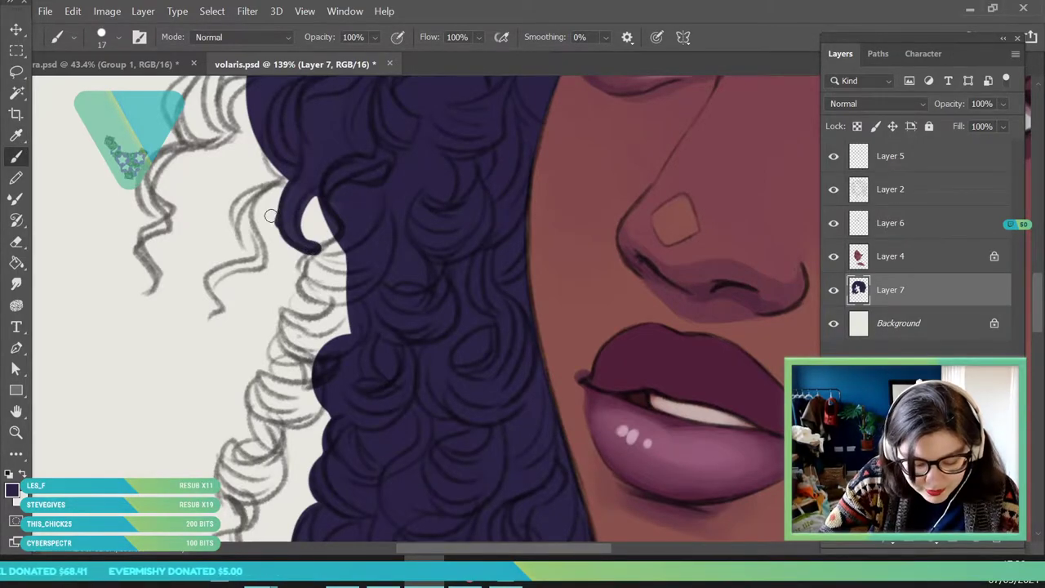
pyautogui.click(17, 243)
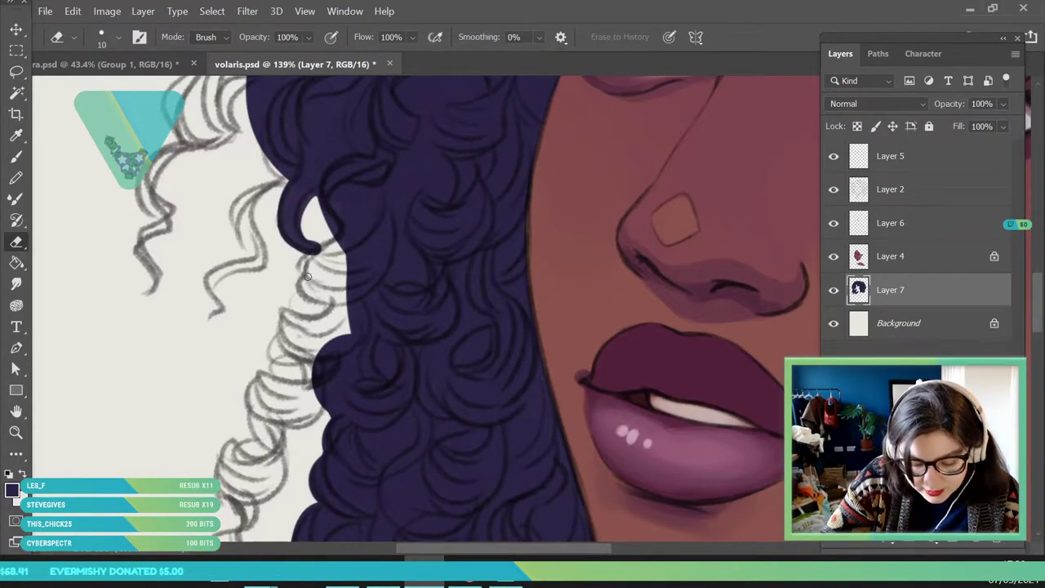
pyautogui.press('b')
pyautogui.moveTo(304, 190)
pyautogui.mouseDown()
pyautogui.moveTo(312, 235)
pyautogui.moveTo(332, 233)
pyautogui.moveTo(304, 240)
pyautogui.mouseUp()
# - Fill the upper twists of the ringlet hanging below that strand, beside the nose and mouth, with navy
pyautogui.click(16, 432)
pyautogui.moveTo(300, 198)
pyautogui.mouseDown()
pyautogui.moveTo(274, 208)
pyautogui.moveTo(352, 315)
pyautogui.mouseUp()
pyautogui.click(18, 157)
pyautogui.moveTo(271, 234)
pyautogui.mouseDown()
pyautogui.moveTo(269, 269)
pyautogui.moveTo(327, 281)
pyautogui.moveTo(289, 237)
pyautogui.moveTo(331, 228)
pyautogui.moveTo(306, 298)
pyautogui.moveTo(239, 301)
pyautogui.moveTo(245, 343)
pyautogui.moveTo(225, 359)
pyautogui.moveTo(294, 335)
pyautogui.moveTo(234, 354)
pyautogui.moveTo(291, 346)
pyautogui.moveTo(371, 283)
pyautogui.mouseUp()
pyautogui.press('z')
pyautogui.moveTo(315, 223)
pyautogui.mouseDown()
pyautogui.moveTo(264, 333)
pyautogui.moveTo(357, 269)
pyautogui.moveTo(384, 270)
pyautogui.moveTo(312, 275)
pyautogui.mouseUp()
pyautogui.press('b')
pyautogui.moveTo(233, 250)
pyautogui.mouseDown()
pyautogui.moveTo(196, 315)
pyautogui.moveTo(278, 355)
pyautogui.moveTo(362, 279)
pyautogui.moveTo(236, 317)
pyautogui.moveTo(219, 304)
pyautogui.mouseUp()
# - Fill the lower twists of the ringlet beside the mouth with navy, down to its thin curled tip
pyautogui.click(15, 411)
pyautogui.moveTo(418, 339); pyautogui.dragTo(490, 181)
pyautogui.click(16, 433)
pyautogui.moveTo(342, 305)
pyautogui.mouseDown()
pyautogui.moveTo(303, 364)
pyautogui.moveTo(336, 394)
pyautogui.mouseUp()
pyautogui.click(17, 157)
pyautogui.moveTo(336, 169)
pyautogui.mouseDown()
pyautogui.moveTo(331, 196)
pyautogui.moveTo(370, 221)
pyautogui.moveTo(315, 198)
pyautogui.moveTo(267, 245)
pyautogui.moveTo(302, 307)
pyautogui.moveTo(358, 276)
pyautogui.moveTo(335, 302)
pyautogui.moveTo(368, 214)
pyautogui.moveTo(306, 278)
pyautogui.moveTo(287, 270)
pyautogui.moveTo(333, 235)
pyautogui.mouseUp()
pyautogui.moveTo(278, 293)
pyautogui.mouseDown()
pyautogui.moveTo(301, 308)
pyautogui.moveTo(315, 287)
pyautogui.moveTo(251, 375)
pyautogui.moveTo(279, 392)
pyautogui.moveTo(291, 431)
pyautogui.moveTo(217, 469)
pyautogui.moveTo(263, 478)
pyautogui.moveTo(251, 445)
pyautogui.moveTo(294, 416)
pyautogui.moveTo(280, 390)
pyautogui.moveTo(321, 342)
pyautogui.mouseUp()
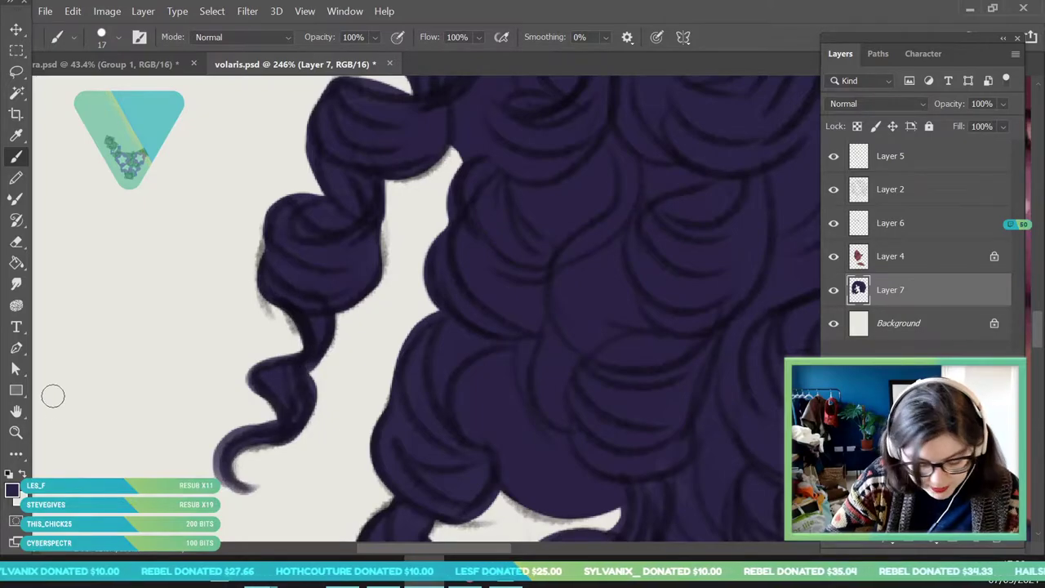
# - Fill the loose wavy strand at the outer hair edge above the finished ringlet with navy, down to its tip
pyautogui.press('z')
pyautogui.moveTo(252, 309); pyautogui.dragTo(167, 515)
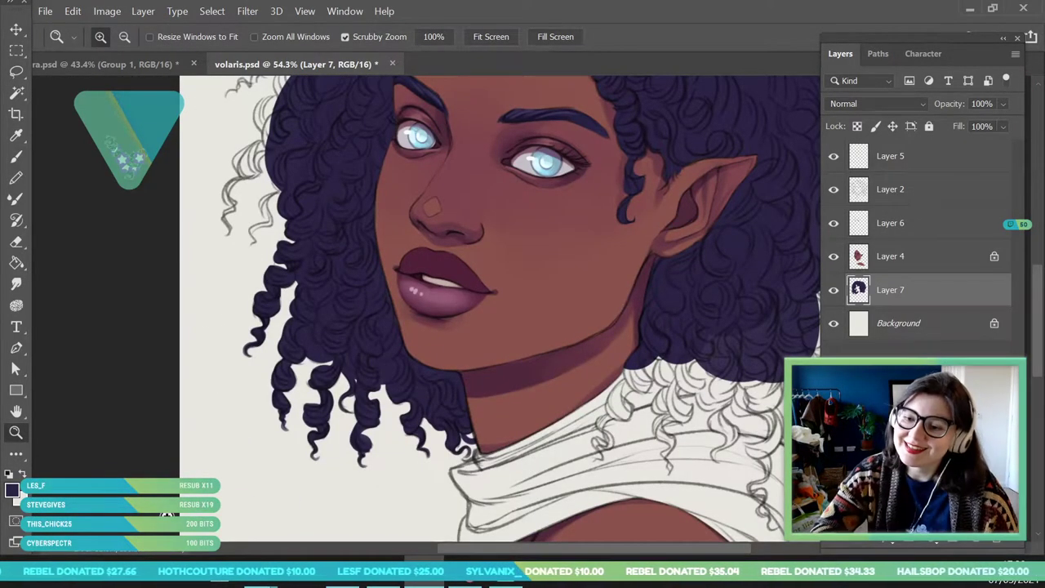
pyautogui.moveTo(350, 288); pyautogui.dragTo(326, 318)
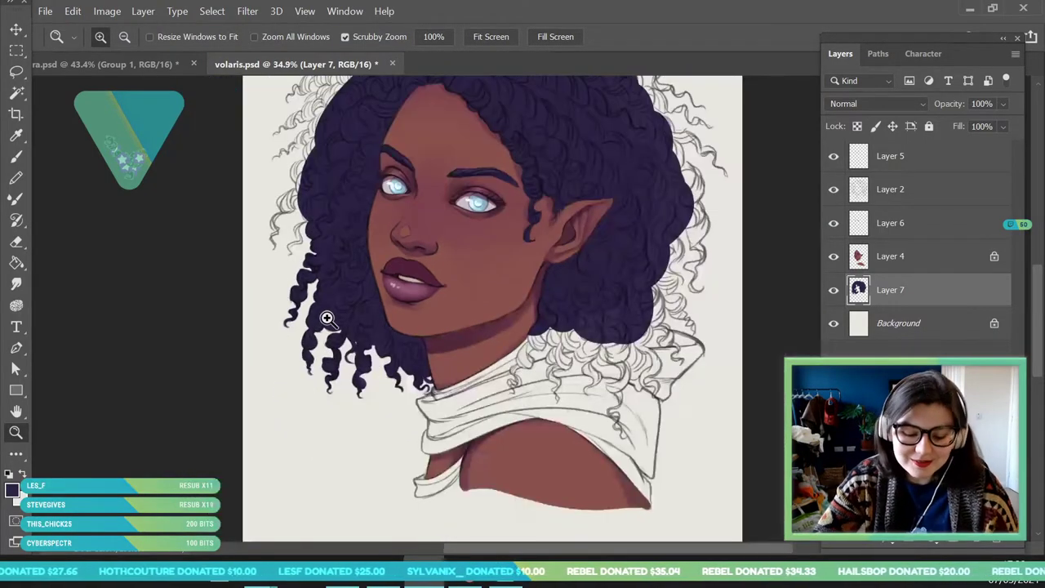
pyautogui.moveTo(299, 214); pyautogui.dragTo(328, 319)
pyautogui.press('b')
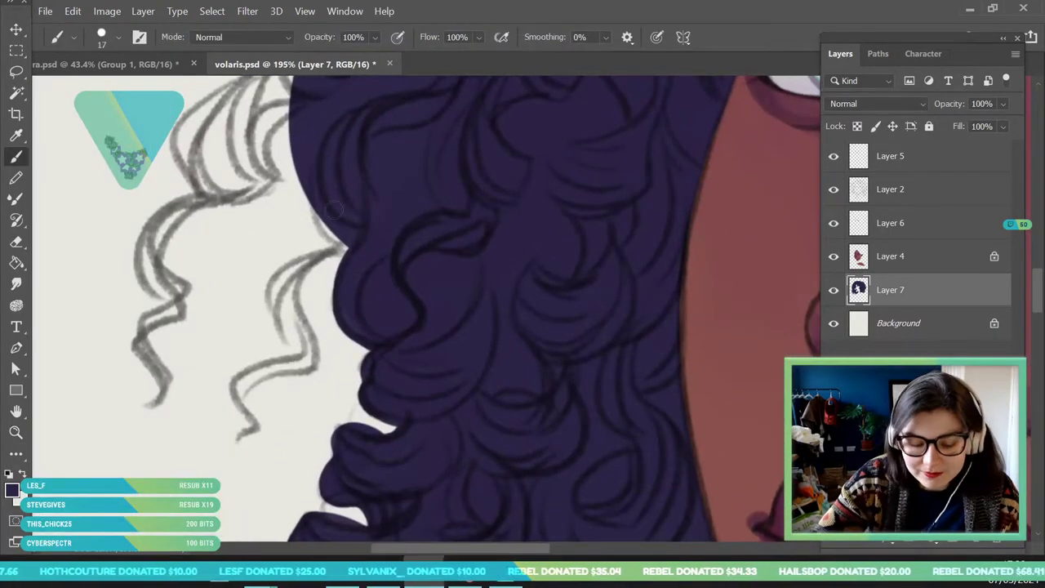
pyautogui.moveTo(311, 256)
pyautogui.mouseDown()
pyautogui.moveTo(356, 258)
pyautogui.moveTo(350, 272)
pyautogui.moveTo(315, 260)
pyautogui.moveTo(329, 254)
pyautogui.moveTo(282, 277)
pyautogui.moveTo(282, 322)
pyautogui.moveTo(325, 351)
pyautogui.mouseUp()
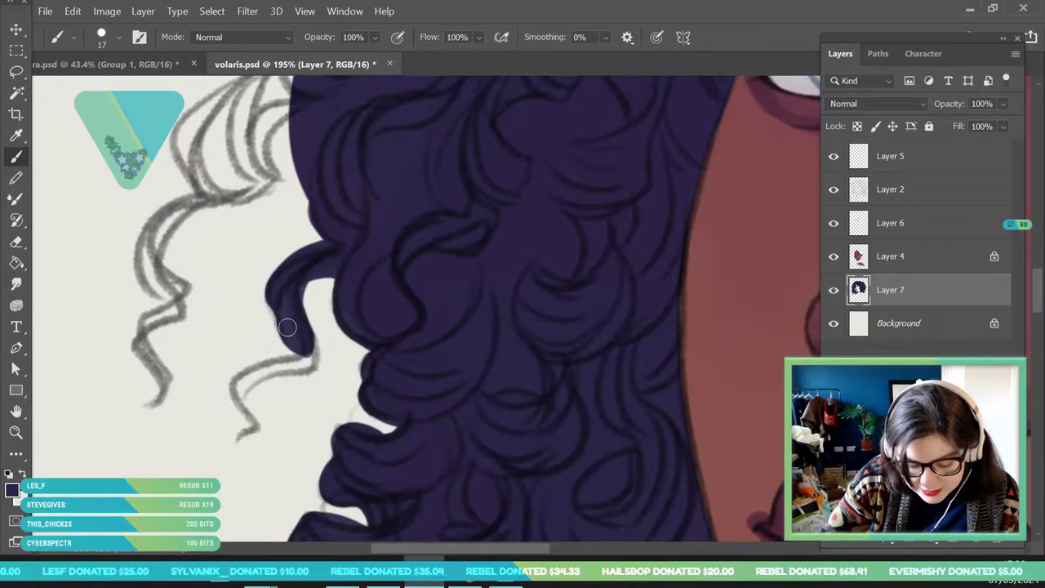
pyautogui.moveTo(311, 351)
pyautogui.mouseDown()
pyautogui.moveTo(244, 395)
pyautogui.moveTo(250, 384)
pyautogui.moveTo(258, 424)
pyautogui.moveTo(235, 442)
pyautogui.moveTo(258, 439)
pyautogui.moveTo(238, 447)
pyautogui.moveTo(243, 409)
pyautogui.moveTo(245, 383)
pyautogui.mouseUp()
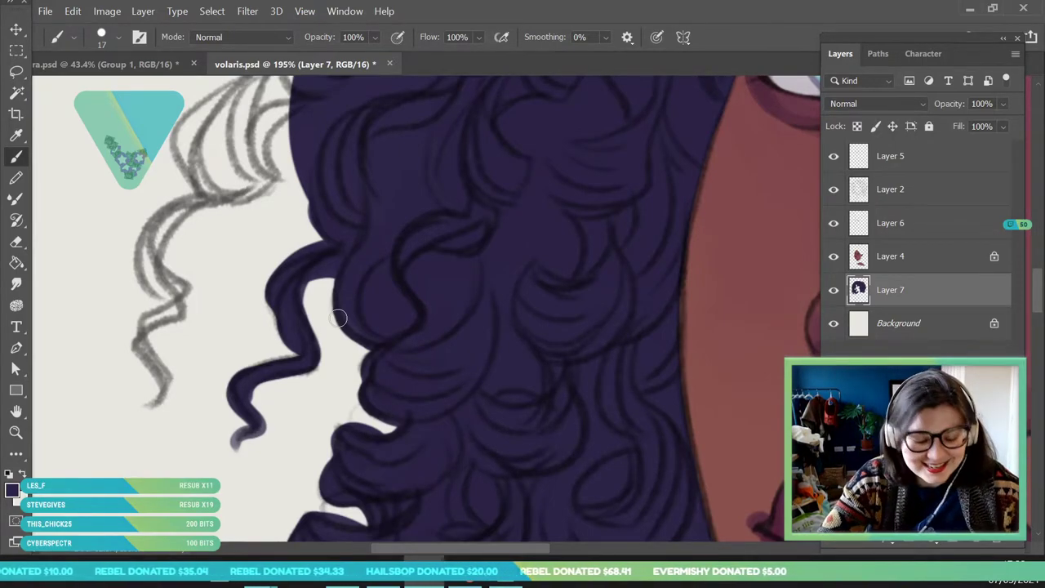
# - Fill the thicker strand further out at eye level with navy, from the hair mass to its wavy tip
pyautogui.press('z')
pyautogui.moveTo(336, 336)
pyautogui.mouseDown()
pyautogui.moveTo(253, 344)
pyautogui.moveTo(382, 284)
pyautogui.moveTo(313, 245)
pyautogui.moveTo(341, 275)
pyautogui.moveTo(338, 198)
pyautogui.moveTo(339, 275)
pyautogui.moveTo(322, 356)
pyautogui.moveTo(249, 367)
pyautogui.moveTo(270, 284)
pyautogui.moveTo(302, 263)
pyautogui.moveTo(239, 318)
pyautogui.moveTo(258, 352)
pyautogui.moveTo(282, 358)
pyautogui.moveTo(291, 310)
pyautogui.mouseUp()
pyautogui.press('b')
pyautogui.press('h')
pyautogui.moveTo(380, 387); pyautogui.dragTo(351, 286)
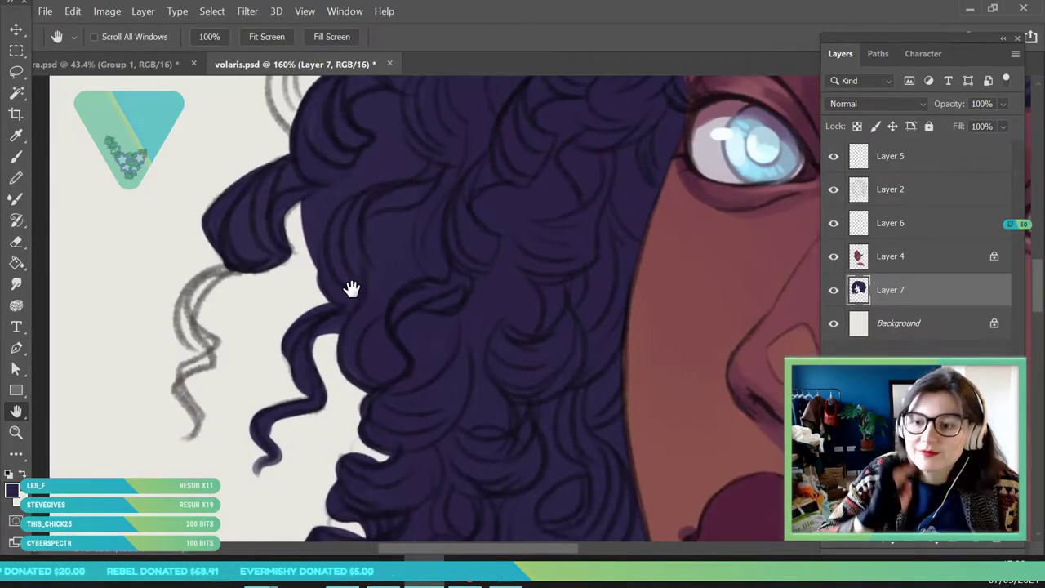
pyautogui.press('b')
pyautogui.moveTo(247, 266)
pyautogui.mouseDown()
pyautogui.moveTo(213, 277)
pyautogui.moveTo(237, 269)
pyautogui.moveTo(194, 321)
pyautogui.moveTo(201, 293)
pyautogui.moveTo(207, 336)
pyautogui.moveTo(233, 272)
pyautogui.moveTo(200, 295)
pyautogui.moveTo(235, 258)
pyautogui.moveTo(182, 306)
pyautogui.moveTo(204, 350)
pyautogui.moveTo(187, 307)
pyautogui.moveTo(186, 326)
pyautogui.moveTo(211, 342)
pyautogui.moveTo(176, 389)
pyautogui.moveTo(199, 419)
pyautogui.mouseUp()
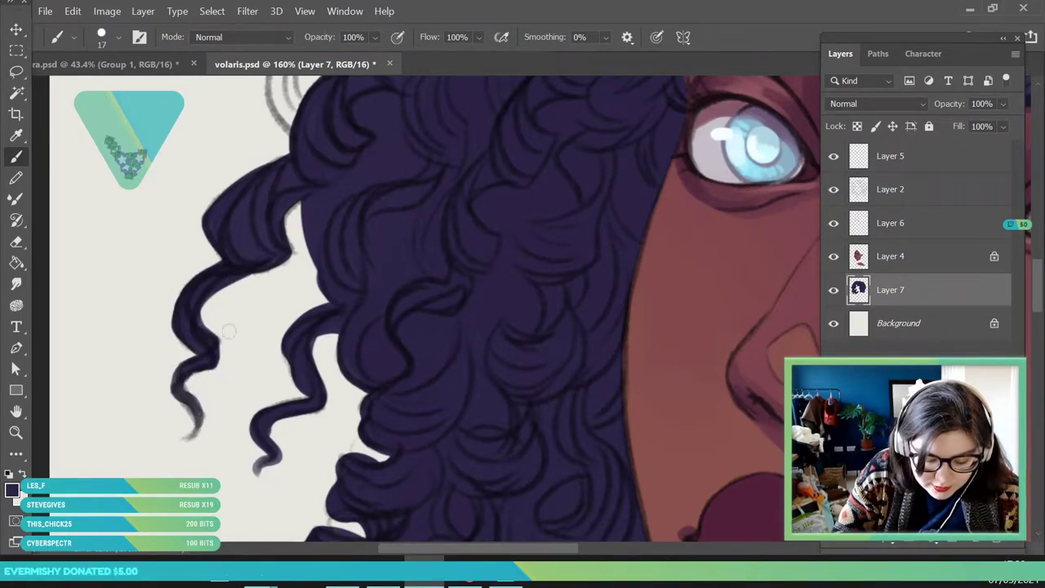
# - Fill the looped curl and the bulging curl above it at the hair edge level with the eyebrow
pyautogui.click(19, 434)
pyautogui.moveTo(298, 237); pyautogui.dragTo(215, 378)
pyautogui.moveTo(306, 106)
pyautogui.mouseDown()
pyautogui.moveTo(338, 176)
pyautogui.moveTo(352, 264)
pyautogui.moveTo(291, 391)
pyautogui.mouseUp()
pyautogui.press('b')
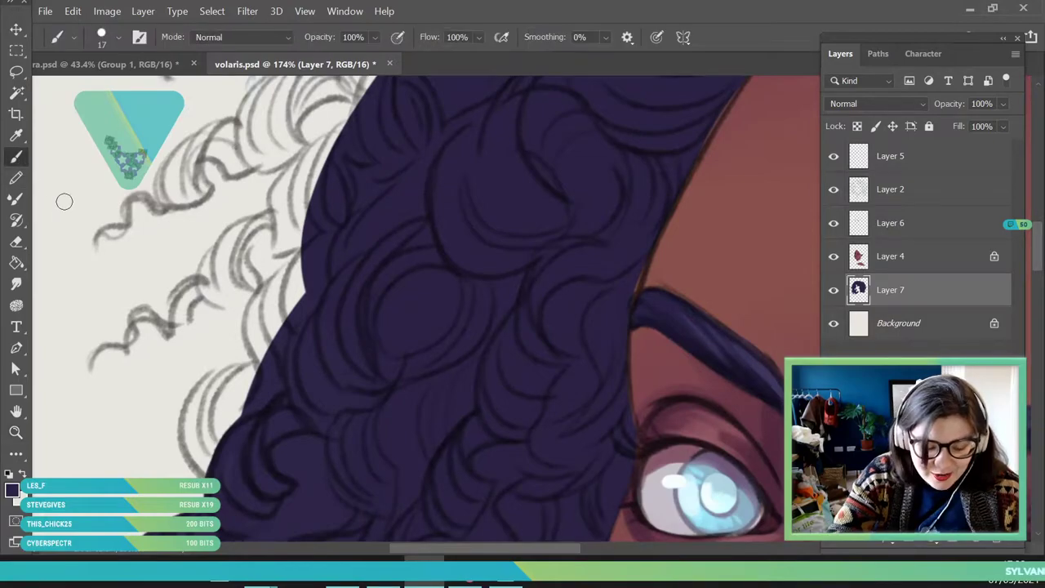
pyautogui.moveTo(234, 439)
pyautogui.mouseDown()
pyautogui.moveTo(208, 420)
pyautogui.moveTo(261, 353)
pyautogui.mouseUp()
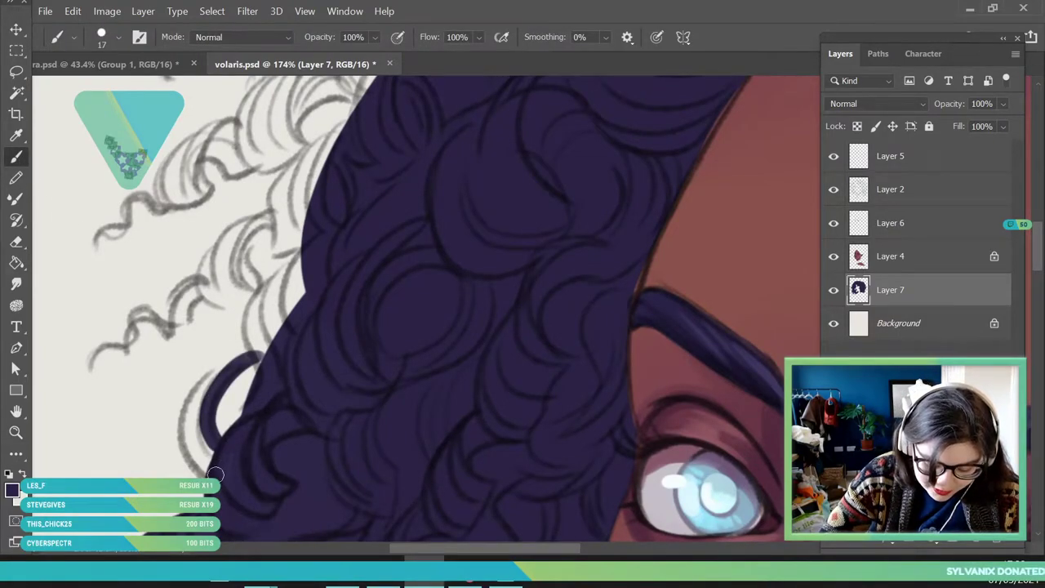
pyautogui.moveTo(204, 470)
pyautogui.mouseDown()
pyautogui.moveTo(198, 403)
pyautogui.moveTo(213, 467)
pyautogui.moveTo(199, 418)
pyautogui.moveTo(201, 443)
pyautogui.moveTo(227, 472)
pyautogui.moveTo(201, 403)
pyautogui.moveTo(207, 445)
pyautogui.moveTo(254, 387)
pyautogui.moveTo(203, 423)
pyautogui.moveTo(226, 383)
pyautogui.moveTo(298, 339)
pyautogui.moveTo(269, 362)
pyautogui.moveTo(318, 250)
pyautogui.moveTo(294, 336)
pyautogui.moveTo(295, 261)
pyautogui.moveTo(288, 352)
pyautogui.moveTo(265, 311)
pyautogui.mouseUp()
pyautogui.moveTo(220, 408)
pyautogui.mouseDown()
pyautogui.moveTo(256, 425)
pyautogui.moveTo(263, 381)
pyautogui.mouseUp()
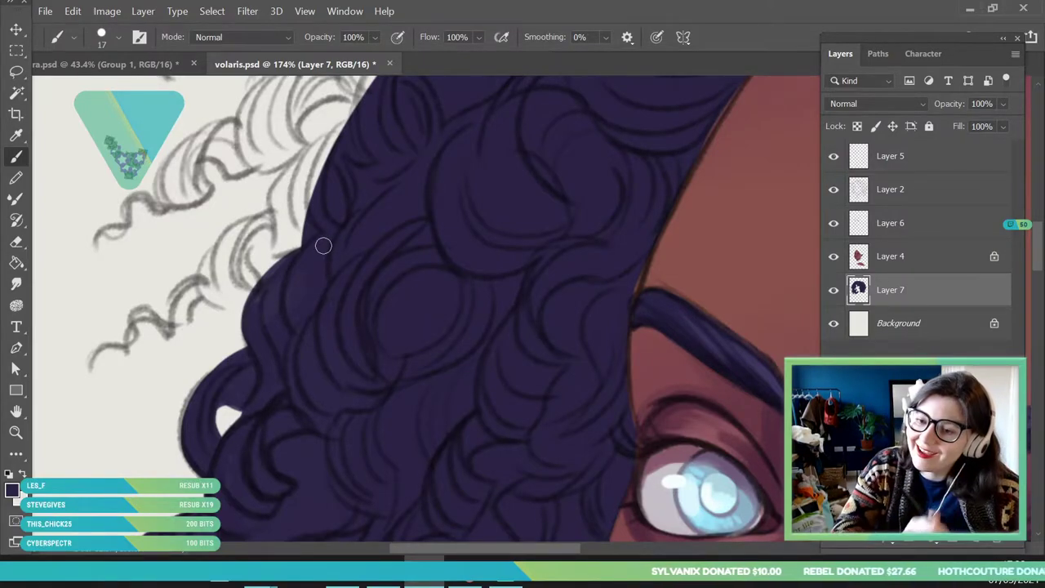
# - Fill the next outward ringlet above the looped curl and the hair edge at its base with navy
pyautogui.press('space')
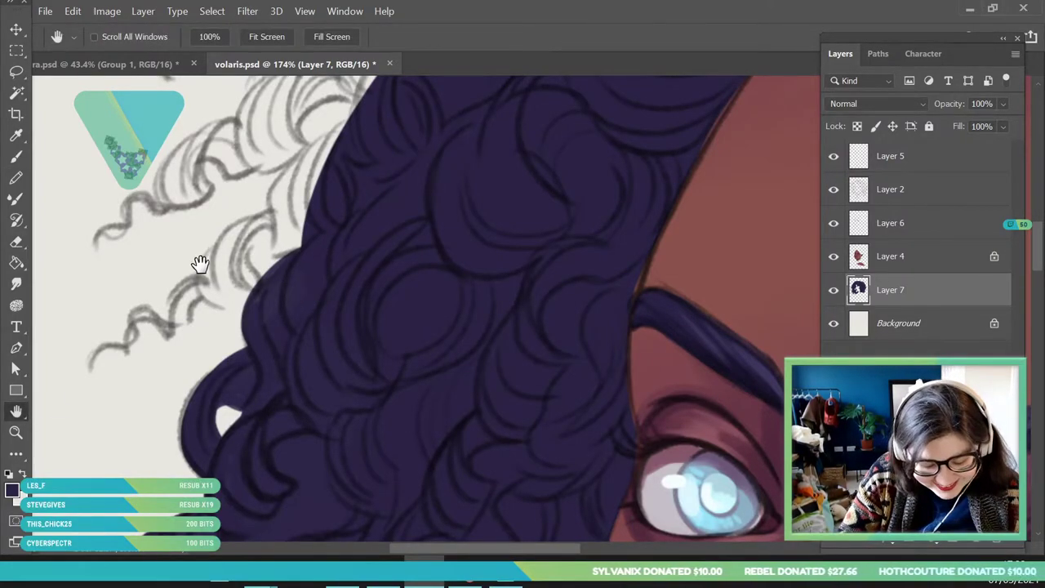
pyautogui.moveTo(198, 264); pyautogui.dragTo(226, 302)
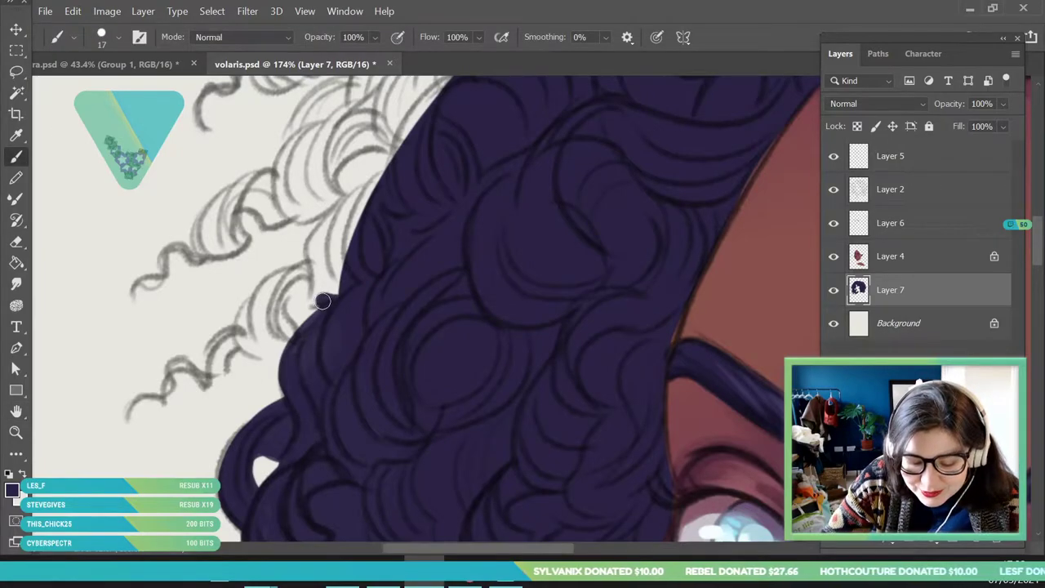
pyautogui.moveTo(314, 303)
pyautogui.mouseDown()
pyautogui.moveTo(315, 245)
pyautogui.moveTo(406, 163)
pyautogui.moveTo(324, 285)
pyautogui.moveTo(347, 321)
pyautogui.mouseUp()
pyautogui.moveTo(324, 280)
pyautogui.mouseDown()
pyautogui.moveTo(281, 290)
pyautogui.moveTo(323, 319)
pyautogui.moveTo(292, 333)
pyautogui.mouseUp()
pyautogui.moveTo(305, 276)
pyautogui.mouseDown()
pyautogui.moveTo(247, 309)
pyautogui.moveTo(242, 336)
pyautogui.moveTo(264, 359)
pyautogui.moveTo(291, 340)
pyautogui.moveTo(253, 309)
pyautogui.mouseUp()
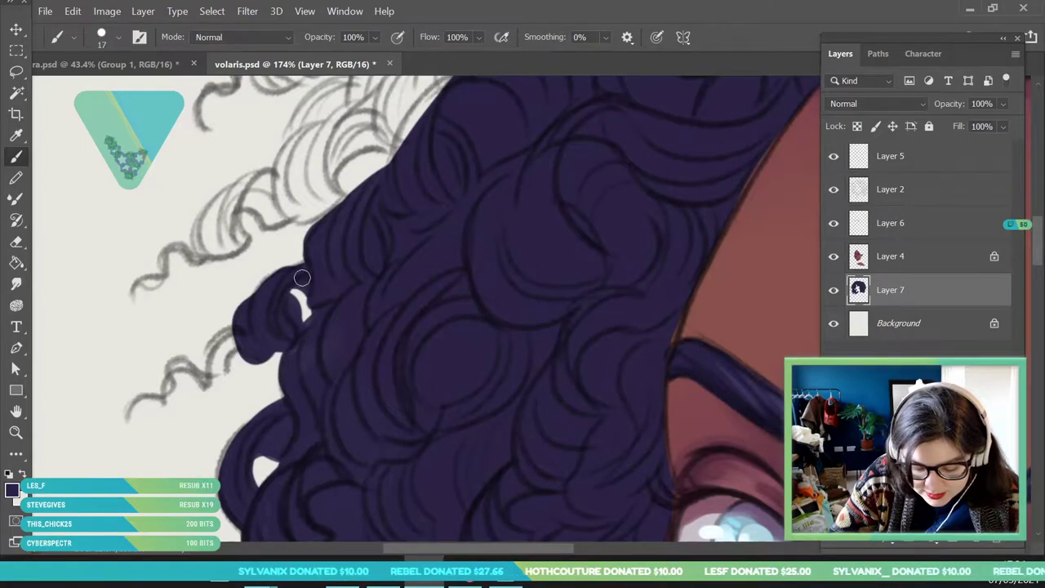
pyautogui.moveTo(245, 346)
pyautogui.mouseDown()
pyautogui.moveTo(211, 386)
pyautogui.moveTo(183, 362)
pyautogui.moveTo(158, 402)
pyautogui.moveTo(131, 420)
pyautogui.moveTo(131, 409)
pyautogui.moveTo(131, 424)
pyautogui.moveTo(134, 400)
pyautogui.moveTo(171, 390)
pyautogui.moveTo(133, 426)
pyautogui.moveTo(170, 378)
pyautogui.moveTo(209, 352)
pyautogui.mouseUp()
# - Paint navy along the edges of the uncoloured curls further up, beside the forehead
pyautogui.press('z')
pyautogui.moveTo(300, 239); pyautogui.dragTo(221, 459)
pyautogui.moveTo(298, 210)
pyautogui.mouseDown()
pyautogui.moveTo(371, 300)
pyautogui.moveTo(357, 236)
pyautogui.mouseUp()
pyautogui.click(20, 161)
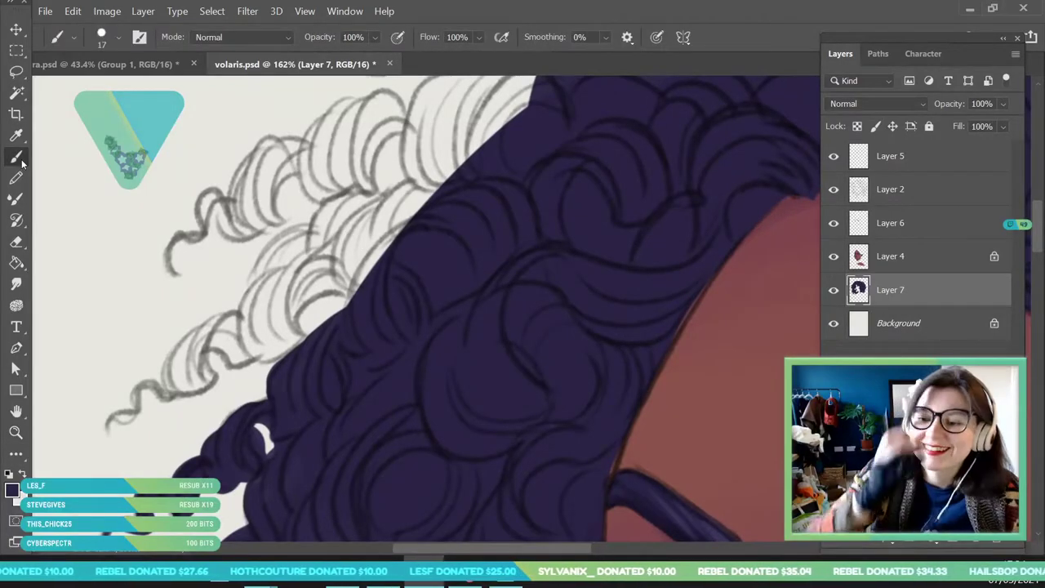
pyautogui.moveTo(309, 337)
pyautogui.mouseDown()
pyautogui.moveTo(338, 315)
pyautogui.moveTo(334, 293)
pyautogui.moveTo(332, 327)
pyautogui.mouseUp()
pyautogui.moveTo(267, 279)
pyautogui.mouseDown()
pyautogui.moveTo(293, 246)
pyautogui.moveTo(273, 276)
pyautogui.moveTo(283, 281)
pyautogui.moveTo(331, 253)
pyautogui.moveTo(341, 262)
pyautogui.moveTo(306, 325)
pyautogui.mouseUp()
pyautogui.moveTo(364, 272); pyautogui.dragTo(348, 293)
# - Enlarge the brush to 34 px and fill the large curls beside the forehead up to their outlines
pyautogui.click(118, 37)
pyautogui.moveTo(99, 92); pyautogui.dragTo(107, 93)
pyautogui.click(300, 287)
pyautogui.moveTo(285, 262)
pyautogui.mouseDown()
pyautogui.moveTo(376, 186)
pyautogui.moveTo(367, 268)
pyautogui.mouseUp()
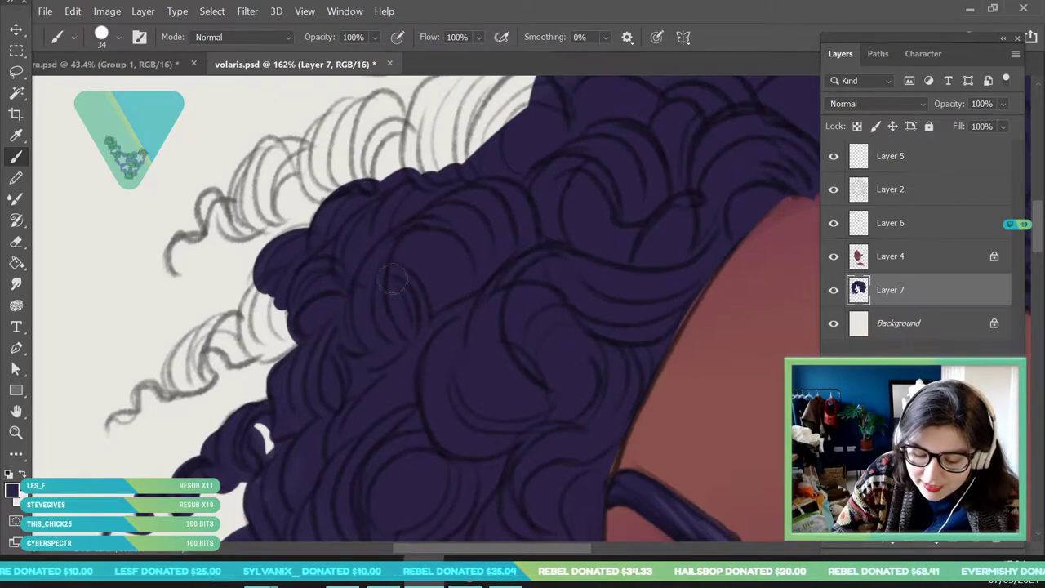
# - Fill the bulging curl at the hair edge, then fill the tapering ringlet extending outward from it using a 14 px brush
pyautogui.moveTo(302, 331)
pyautogui.mouseDown()
pyautogui.moveTo(265, 348)
pyautogui.moveTo(251, 324)
pyautogui.moveTo(287, 332)
pyautogui.mouseUp()
pyautogui.click(16, 433)
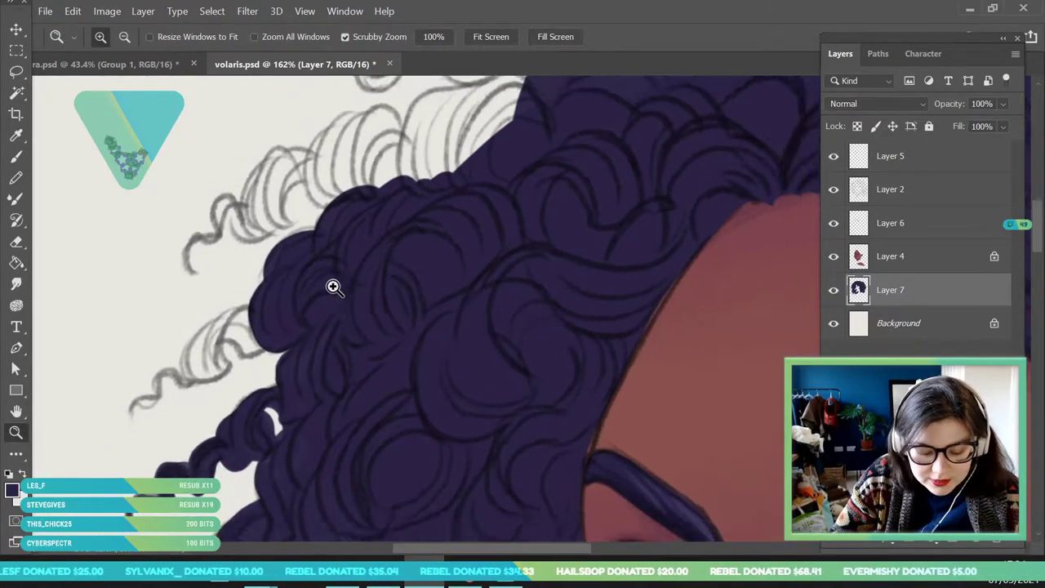
pyautogui.moveTo(334, 283); pyautogui.dragTo(228, 420)
pyautogui.click(15, 178)
pyautogui.click(102, 37)
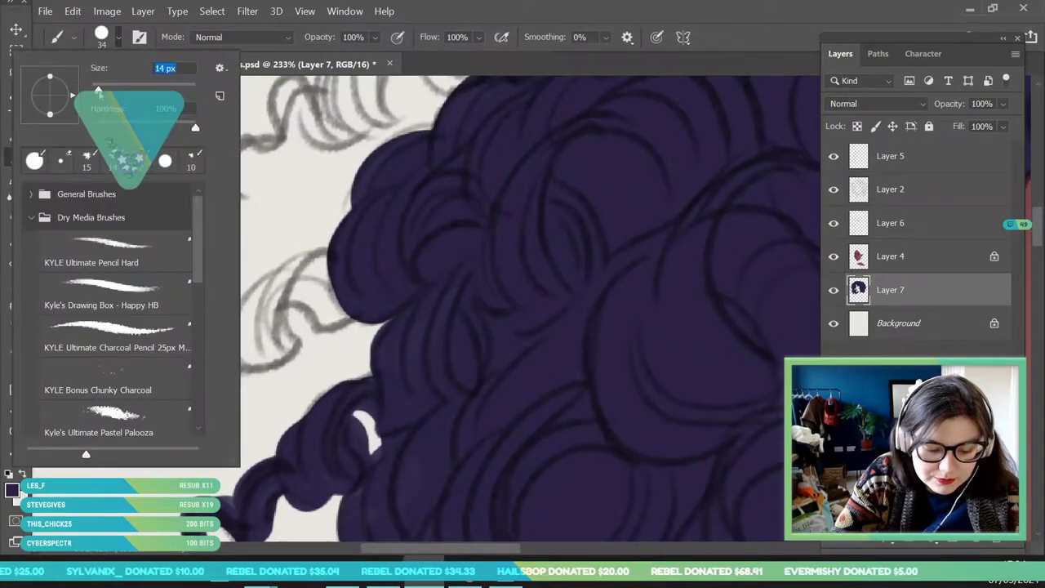
pyautogui.click(349, 298)
pyautogui.moveTo(349, 299)
pyautogui.mouseDown()
pyautogui.moveTo(317, 325)
pyautogui.moveTo(276, 322)
pyautogui.moveTo(292, 341)
pyautogui.moveTo(249, 367)
pyautogui.moveTo(224, 337)
pyautogui.moveTo(236, 295)
pyautogui.moveTo(325, 253)
pyautogui.moveTo(320, 287)
pyautogui.moveTo(273, 335)
pyautogui.moveTo(256, 304)
pyautogui.mouseUp()
pyautogui.moveTo(236, 352)
pyautogui.mouseDown()
pyautogui.moveTo(224, 373)
pyautogui.moveTo(173, 362)
pyautogui.moveTo(201, 370)
pyautogui.moveTo(186, 390)
pyautogui.moveTo(190, 359)
pyautogui.moveTo(182, 398)
pyautogui.moveTo(151, 397)
pyautogui.moveTo(147, 434)
pyautogui.mouseUp()
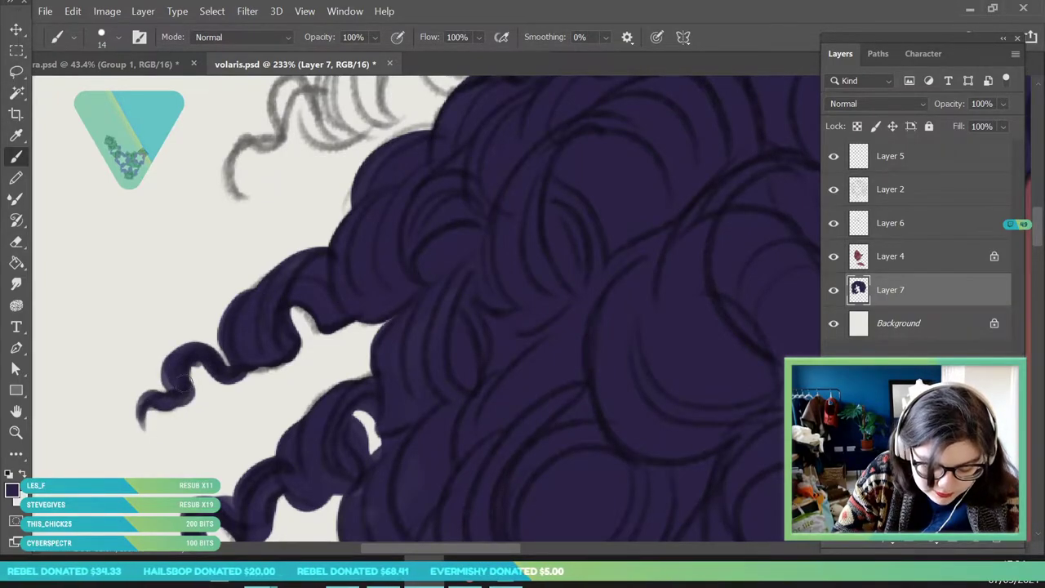
# - Enlarge the brush to 23 px and fill the large curls at the base of the next ringlet above
pyautogui.click(16, 432)
pyautogui.moveTo(279, 261); pyautogui.dragTo(200, 466)
pyautogui.moveTo(359, 133); pyautogui.dragTo(288, 193)
pyautogui.scroll(2, 126, 213)
pyautogui.press('b')
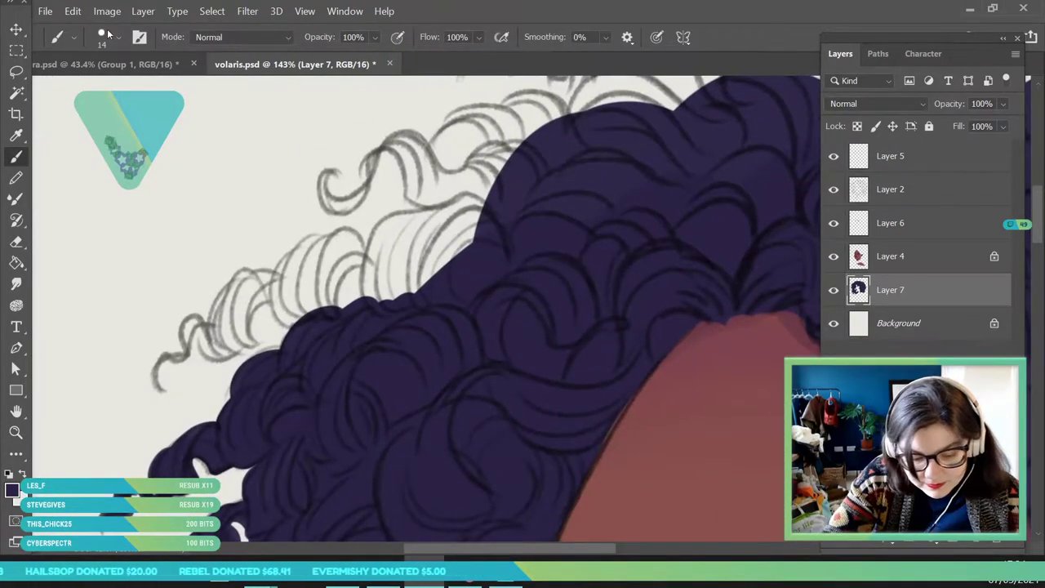
pyautogui.click(110, 34)
pyautogui.moveTo(103, 88); pyautogui.dragTo(115, 92)
pyautogui.moveTo(360, 311)
pyautogui.mouseDown()
pyautogui.moveTo(343, 280)
pyautogui.moveTo(360, 276)
pyautogui.moveTo(379, 291)
pyautogui.moveTo(394, 341)
pyautogui.mouseUp()
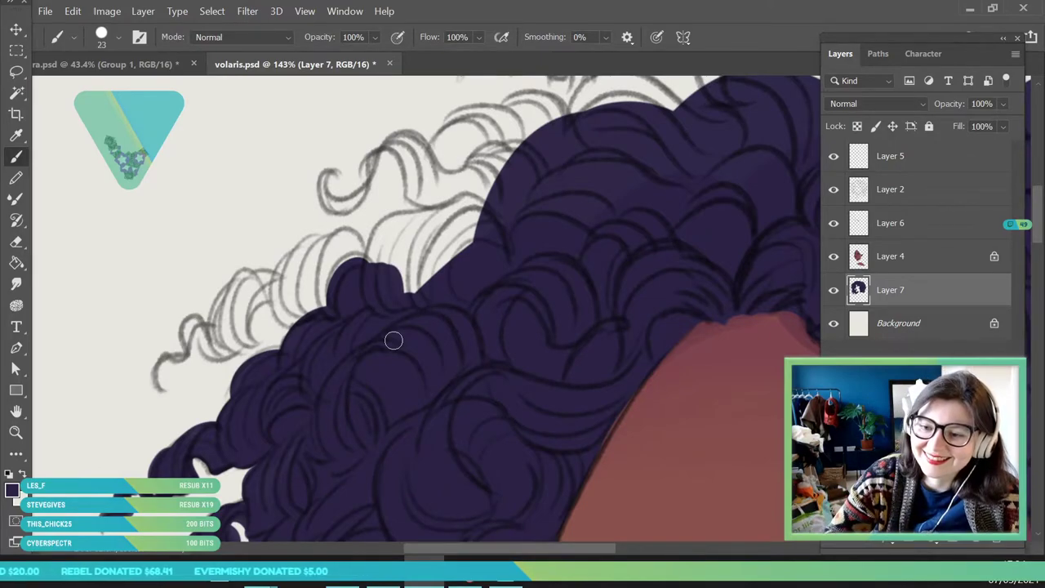
pyautogui.moveTo(463, 291)
pyautogui.mouseDown()
pyautogui.moveTo(470, 249)
pyautogui.moveTo(484, 239)
pyautogui.moveTo(384, 280)
pyautogui.moveTo(380, 258)
pyautogui.moveTo(372, 270)
pyautogui.moveTo(391, 226)
pyautogui.moveTo(377, 248)
pyautogui.moveTo(394, 236)
pyautogui.moveTo(381, 232)
pyautogui.moveTo(480, 208)
pyautogui.moveTo(408, 232)
pyautogui.moveTo(422, 241)
pyautogui.moveTo(459, 232)
pyautogui.mouseUp()
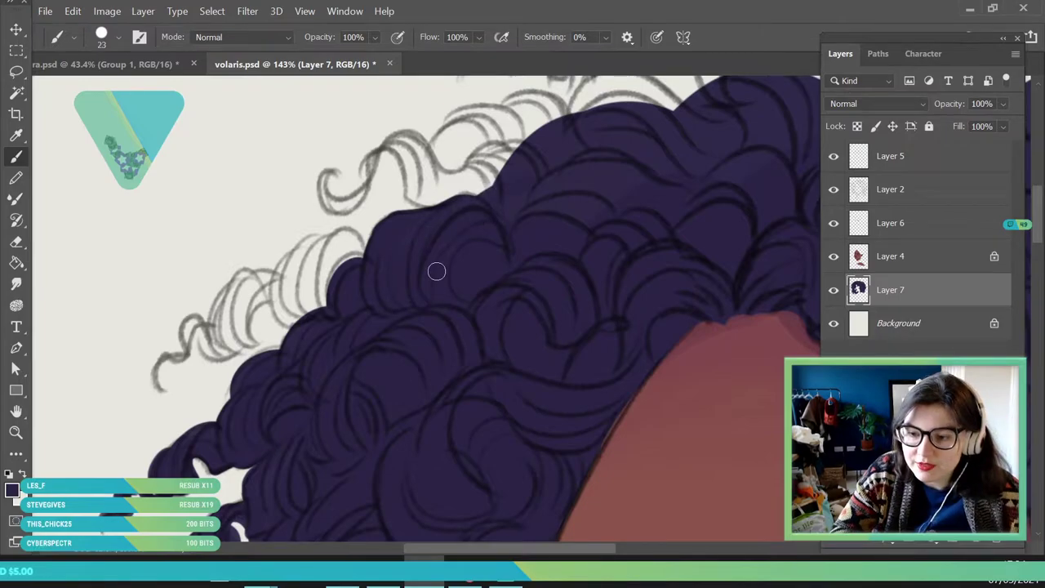
# - Fill the next outward ringlet with navy from its wide base to the thin curled tip
pyautogui.click(16, 432)
pyautogui.click(179, 342)
pyautogui.press('b')
pyautogui.moveTo(163, 435)
pyautogui.mouseDown()
pyautogui.moveTo(171, 384)
pyautogui.moveTo(159, 388)
pyautogui.moveTo(193, 367)
pyautogui.moveTo(199, 336)
pyautogui.moveTo(220, 343)
pyautogui.moveTo(230, 362)
pyautogui.moveTo(222, 349)
pyautogui.moveTo(303, 344)
pyautogui.moveTo(259, 373)
pyautogui.moveTo(318, 364)
pyautogui.moveTo(301, 368)
pyautogui.moveTo(322, 322)
pyautogui.moveTo(304, 360)
pyautogui.moveTo(257, 354)
pyautogui.moveTo(246, 334)
pyautogui.moveTo(300, 257)
pyautogui.moveTo(315, 277)
pyautogui.moveTo(338, 261)
pyautogui.moveTo(348, 267)
pyautogui.moveTo(342, 301)
pyautogui.moveTo(360, 286)
pyautogui.moveTo(421, 303)
pyautogui.moveTo(413, 306)
pyautogui.moveTo(365, 296)
pyautogui.moveTo(369, 260)
pyautogui.moveTo(336, 277)
pyautogui.moveTo(379, 242)
pyautogui.moveTo(353, 240)
pyautogui.moveTo(391, 208)
pyautogui.moveTo(439, 200)
pyautogui.moveTo(436, 192)
pyautogui.moveTo(470, 227)
pyautogui.moveTo(446, 217)
pyautogui.mouseUp()
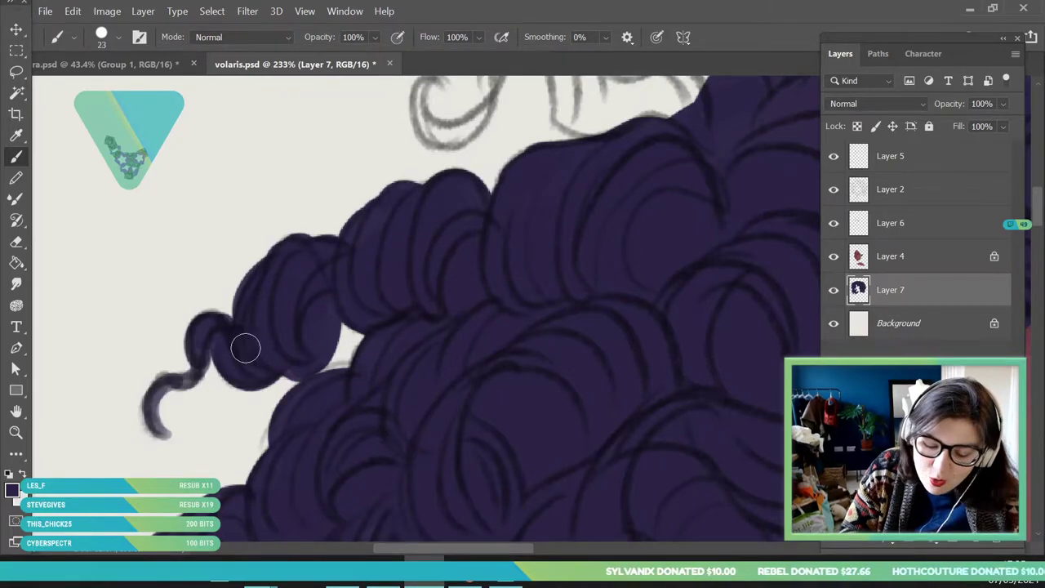
# - Fill the hook-ended ringlet above the large curls and the cluster of small curls at its base
pyautogui.click(16, 432)
pyautogui.moveTo(282, 304); pyautogui.dragTo(183, 305)
pyautogui.moveTo(378, 302)
pyautogui.mouseDown()
pyautogui.moveTo(373, 350)
pyautogui.moveTo(264, 327)
pyautogui.mouseUp()
pyautogui.click(17, 157)
pyautogui.moveTo(167, 339)
pyautogui.mouseDown()
pyautogui.moveTo(179, 356)
pyautogui.moveTo(147, 366)
pyautogui.moveTo(163, 373)
pyautogui.moveTo(136, 386)
pyautogui.moveTo(245, 302)
pyautogui.moveTo(347, 374)
pyautogui.mouseUp()
pyautogui.moveTo(236, 311)
pyautogui.mouseDown()
pyautogui.moveTo(274, 282)
pyautogui.moveTo(317, 376)
pyautogui.mouseUp()
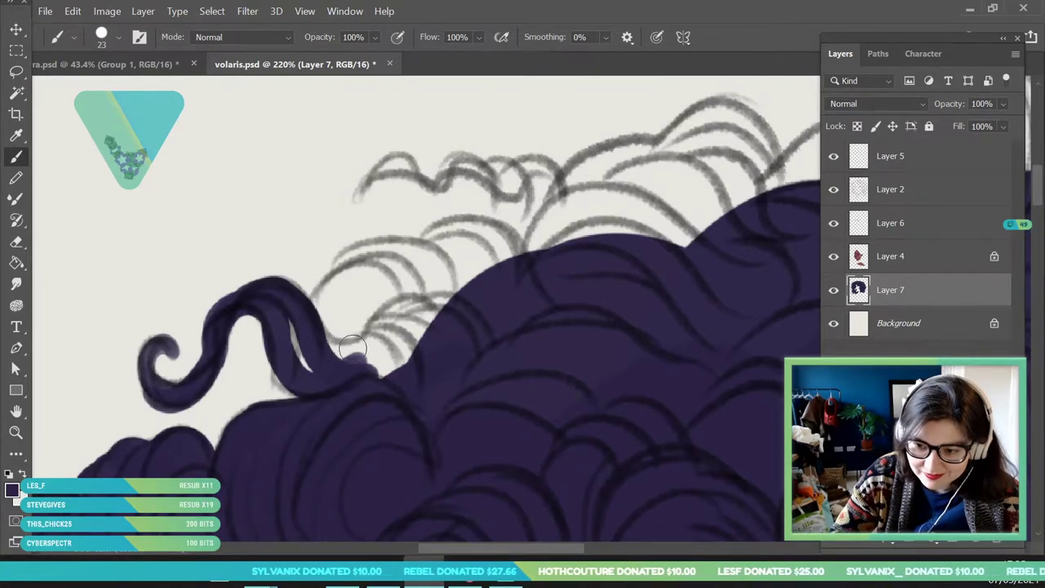
pyautogui.moveTo(330, 360)
pyautogui.mouseDown()
pyautogui.moveTo(282, 343)
pyautogui.moveTo(313, 350)
pyautogui.moveTo(327, 327)
pyautogui.moveTo(392, 343)
pyautogui.moveTo(420, 334)
pyautogui.moveTo(414, 317)
pyautogui.mouseUp()
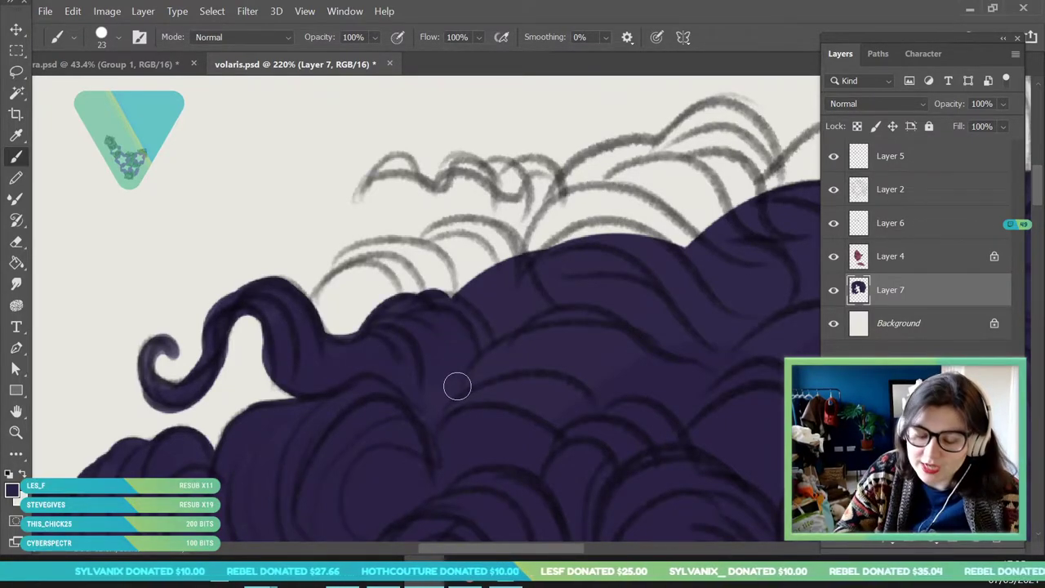
# - Fill the arching strand above the hook-ended ringlet, leaving its loop open, and the broad curl beside it
pyautogui.moveTo(313, 301)
pyautogui.mouseDown()
pyautogui.moveTo(362, 296)
pyautogui.moveTo(356, 284)
pyautogui.moveTo(395, 256)
pyautogui.moveTo(350, 310)
pyautogui.moveTo(326, 318)
pyautogui.mouseUp()
pyautogui.moveTo(457, 255)
pyautogui.mouseDown()
pyautogui.moveTo(494, 233)
pyautogui.moveTo(469, 290)
pyautogui.moveTo(460, 277)
pyautogui.moveTo(523, 265)
pyautogui.mouseUp()
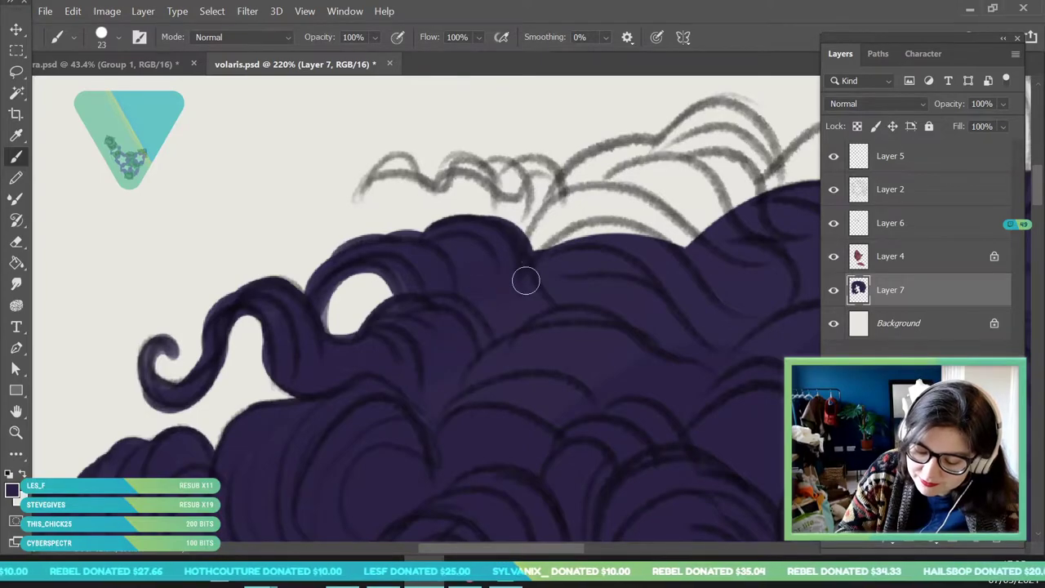
pyautogui.moveTo(590, 239)
pyautogui.mouseDown()
pyautogui.moveTo(555, 214)
pyautogui.moveTo(653, 221)
pyautogui.moveTo(586, 229)
pyautogui.mouseUp()
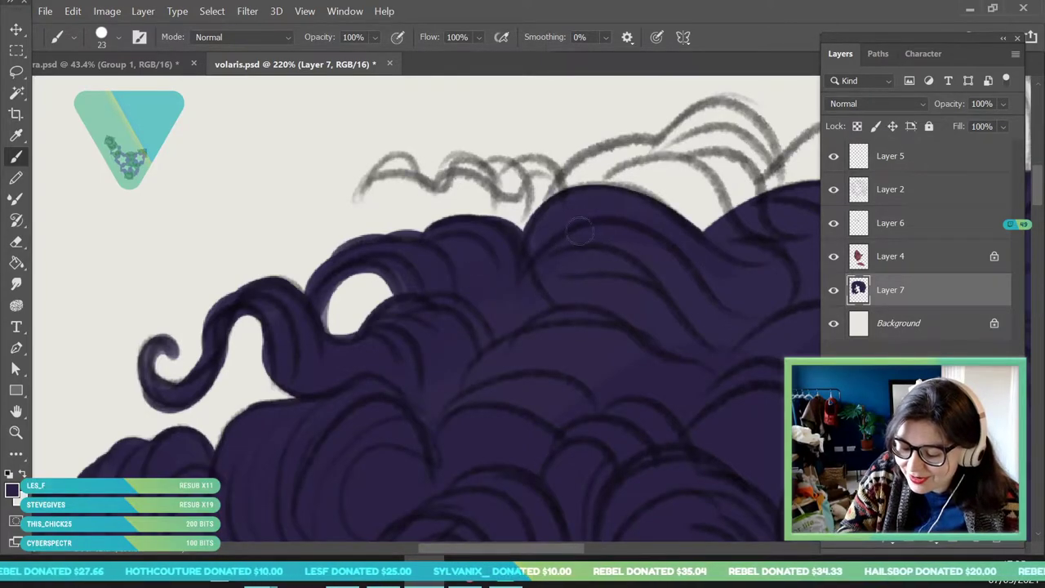
# - Fill the peaked curls at the crown's edge, then paint over the hair interior with a 190 px brush
pyautogui.moveTo(218, 319); pyautogui.dragTo(186, 412)
pyautogui.moveTo(488, 188); pyautogui.dragTo(511, 304)
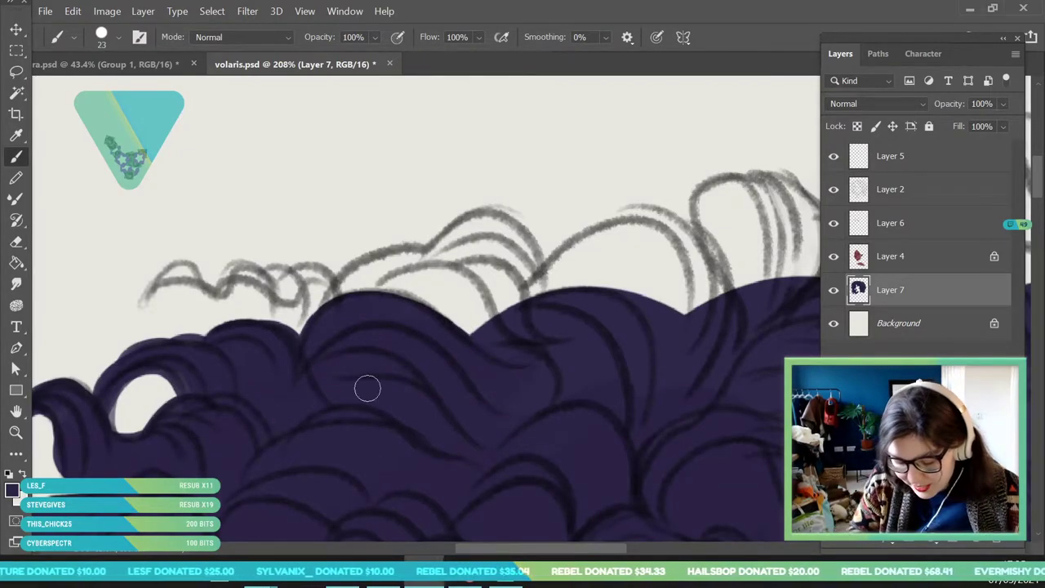
pyautogui.moveTo(348, 304)
pyautogui.mouseDown()
pyautogui.moveTo(405, 261)
pyautogui.moveTo(457, 245)
pyautogui.moveTo(482, 217)
pyautogui.moveTo(526, 245)
pyautogui.moveTo(535, 298)
pyautogui.moveTo(498, 318)
pyautogui.moveTo(457, 261)
pyautogui.moveTo(480, 243)
pyautogui.moveTo(391, 284)
pyautogui.mouseUp()
pyautogui.press('z')
pyautogui.moveTo(303, 282); pyautogui.dragTo(200, 292)
pyautogui.moveTo(349, 311); pyautogui.dragTo(302, 329)
pyautogui.press('b')
pyautogui.click(118, 37)
pyautogui.click(165, 90)
pyautogui.click(400, 323)
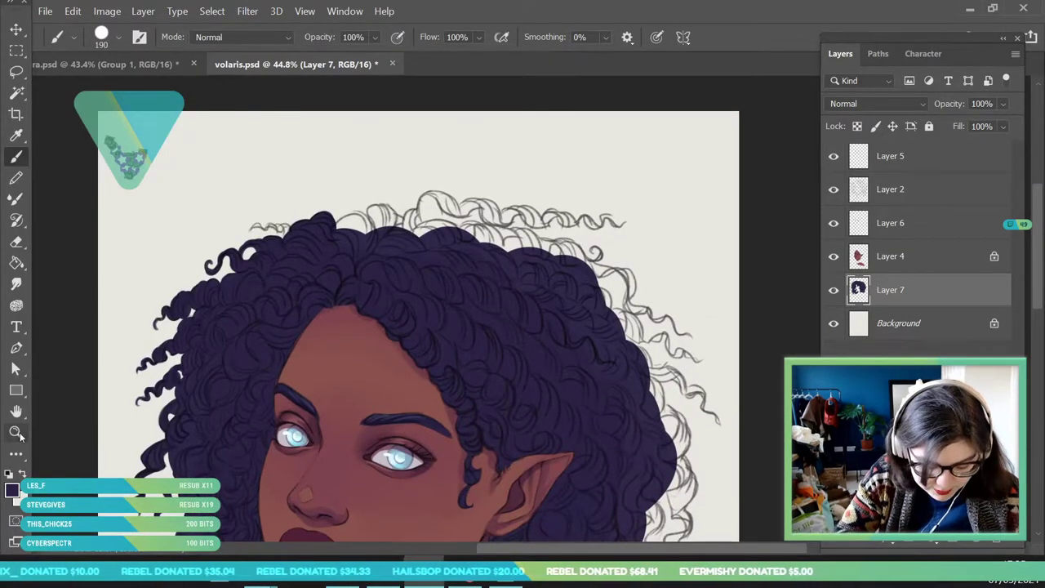
# - Reduce the brush to 14 px and fill the small wavy ringlet beside the peaked curls at the crown
pyautogui.press('z')
pyautogui.moveTo(298, 226); pyautogui.dragTo(263, 242)
pyautogui.moveTo(346, 366); pyautogui.dragTo(380, 439)
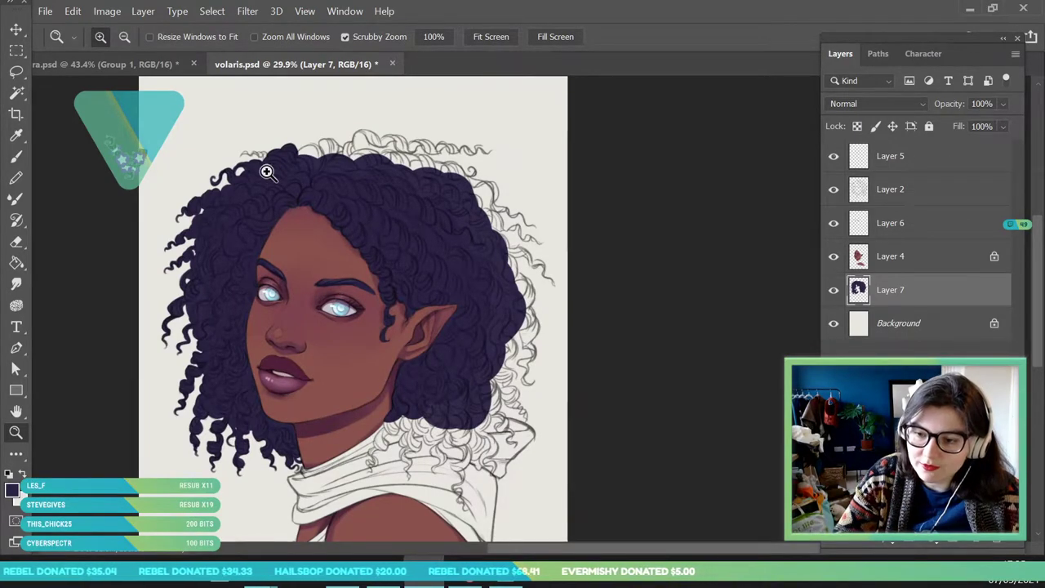
pyautogui.moveTo(275, 174); pyautogui.dragTo(265, 236)
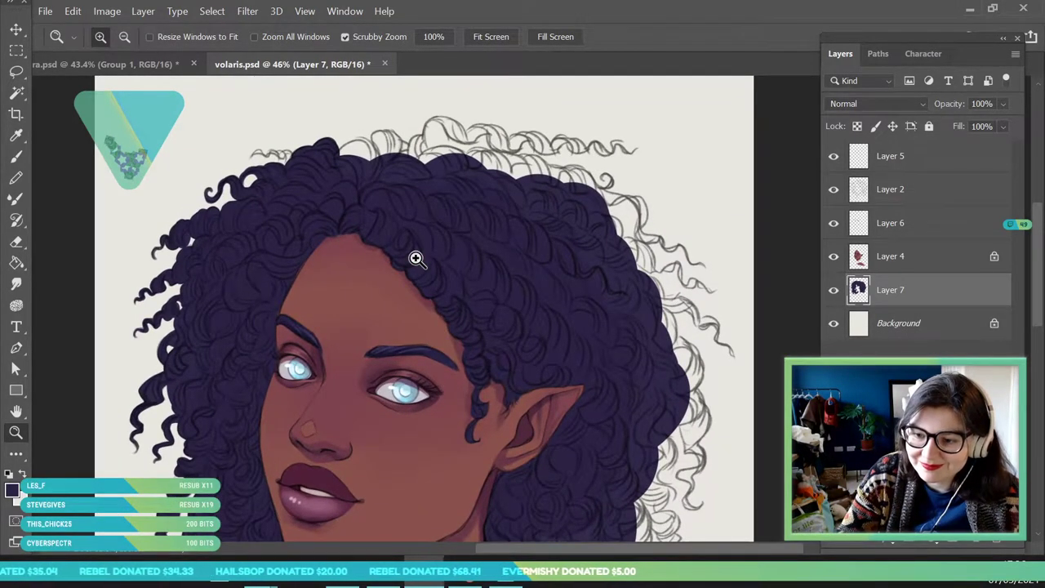
pyautogui.moveTo(279, 136); pyautogui.dragTo(315, 296)
pyautogui.moveTo(241, 175); pyautogui.dragTo(210, 245)
pyautogui.press('b')
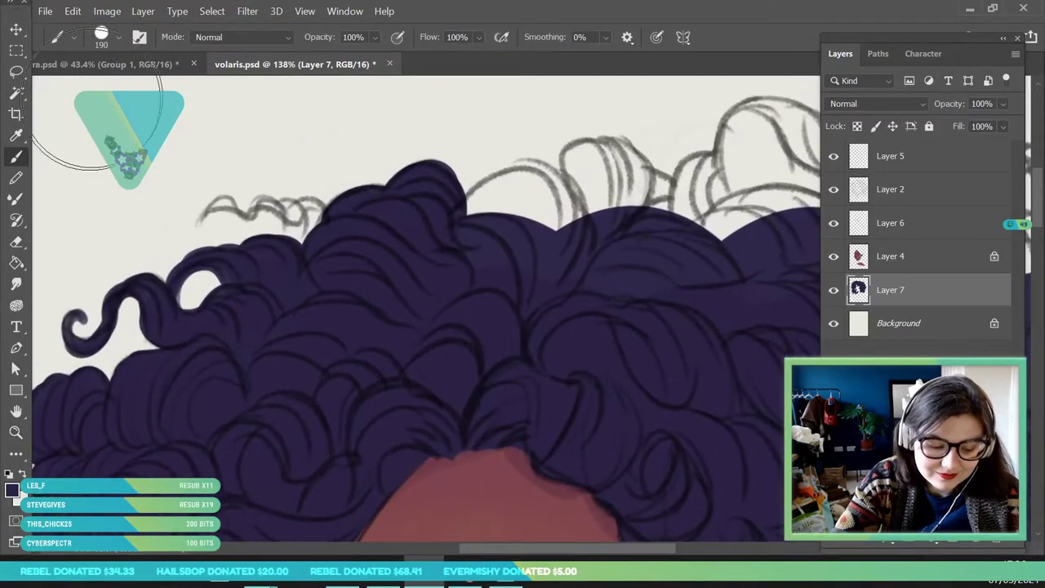
pyautogui.click(118, 38)
pyautogui.click(98, 88)
pyautogui.click(352, 248)
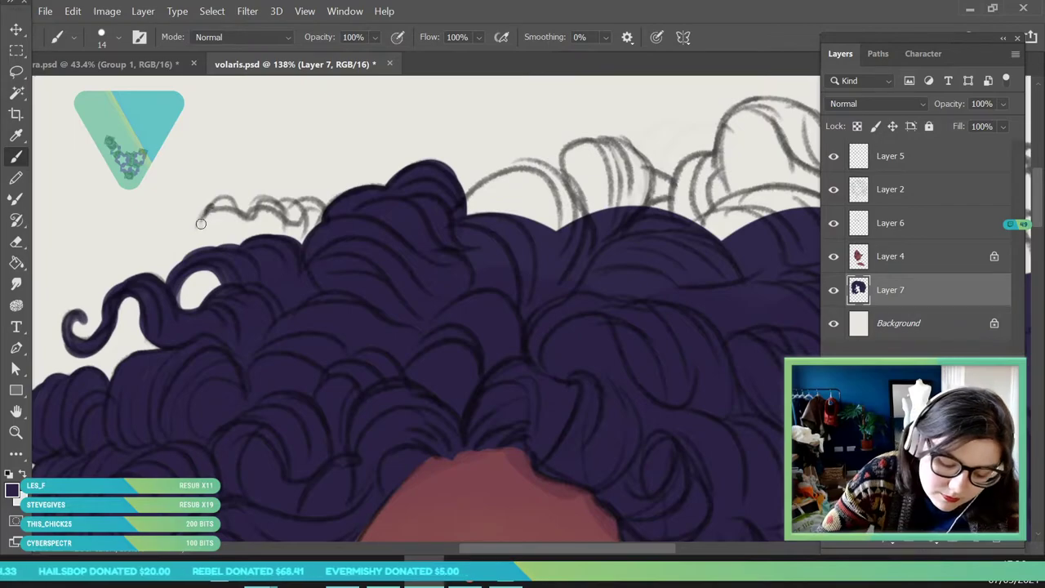
pyautogui.moveTo(228, 213); pyautogui.dragTo(242, 215)
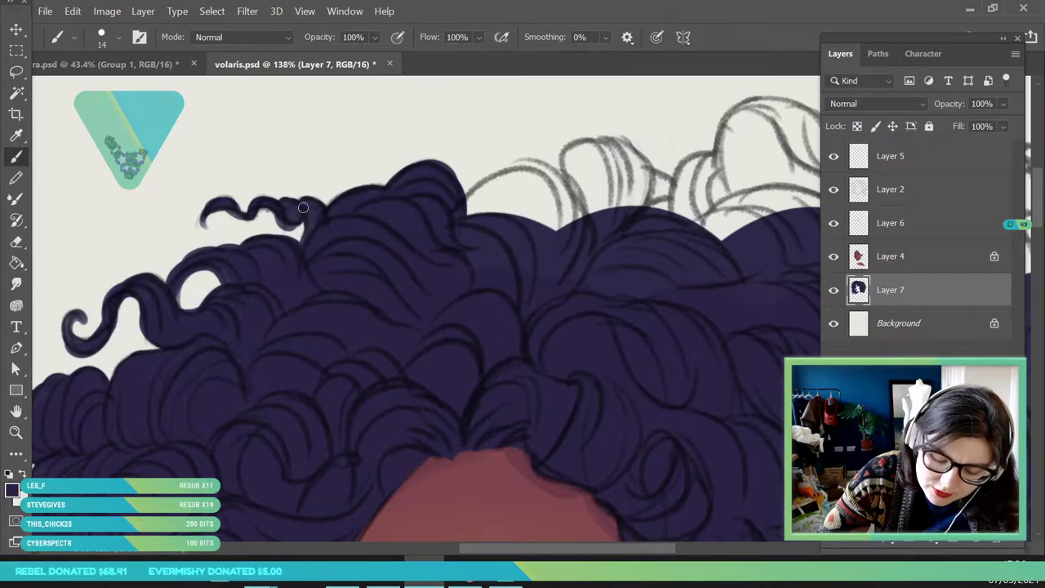
# - Set the brush to 44 px and fill the rounded curls along the crown, including the tallest curl
pyautogui.click(16, 433)
pyautogui.moveTo(159, 237); pyautogui.dragTo(106, 245)
pyautogui.moveTo(282, 209); pyautogui.dragTo(310, 318)
pyautogui.click(17, 157)
pyautogui.click(118, 38)
pyautogui.moveTo(99, 91); pyautogui.dragTo(112, 91)
pyautogui.click(274, 319)
pyautogui.moveTo(163, 288)
pyautogui.mouseDown()
pyautogui.moveTo(154, 294)
pyautogui.moveTo(187, 326)
pyautogui.moveTo(210, 416)
pyautogui.moveTo(201, 285)
pyautogui.moveTo(161, 279)
pyautogui.moveTo(211, 240)
pyautogui.mouseUp()
pyautogui.moveTo(224, 284)
pyautogui.mouseDown()
pyautogui.moveTo(252, 356)
pyautogui.moveTo(243, 292)
pyautogui.moveTo(273, 385)
pyautogui.moveTo(265, 230)
pyautogui.moveTo(288, 219)
pyautogui.moveTo(298, 236)
pyautogui.mouseUp()
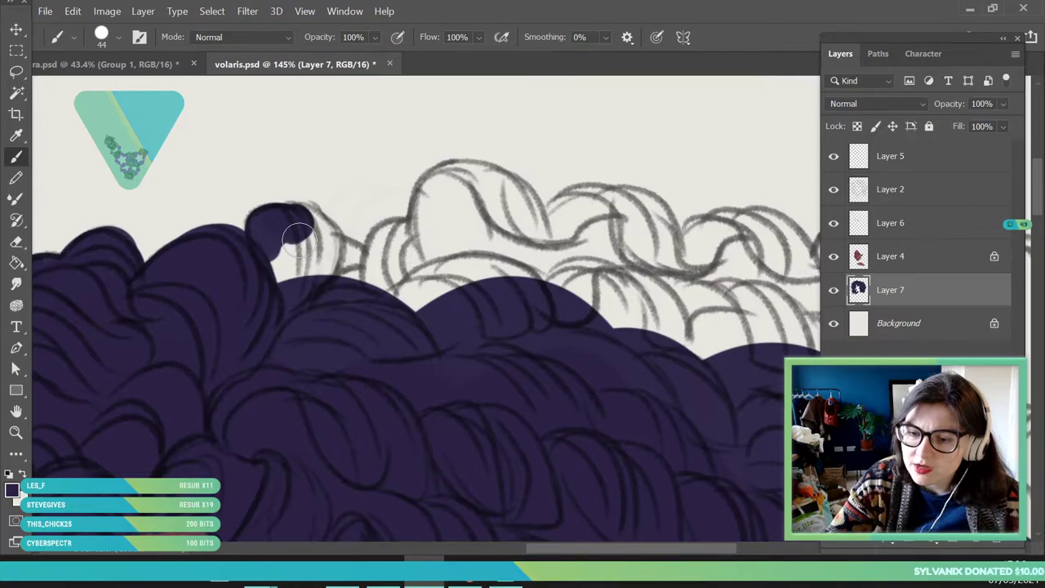
pyautogui.moveTo(301, 220)
pyautogui.mouseDown()
pyautogui.moveTo(322, 238)
pyautogui.moveTo(312, 228)
pyautogui.moveTo(316, 277)
pyautogui.moveTo(292, 238)
pyautogui.moveTo(267, 260)
pyautogui.mouseUp()
pyautogui.moveTo(343, 262)
pyautogui.mouseDown()
pyautogui.moveTo(369, 282)
pyautogui.moveTo(396, 243)
pyautogui.moveTo(438, 245)
pyautogui.moveTo(482, 278)
pyautogui.mouseUp()
pyautogui.moveTo(420, 233)
pyautogui.mouseDown()
pyautogui.moveTo(435, 181)
pyautogui.moveTo(509, 209)
pyautogui.moveTo(467, 180)
pyautogui.moveTo(505, 186)
pyautogui.moveTo(536, 233)
pyautogui.moveTo(541, 292)
pyautogui.moveTo(454, 208)
pyautogui.mouseUp()
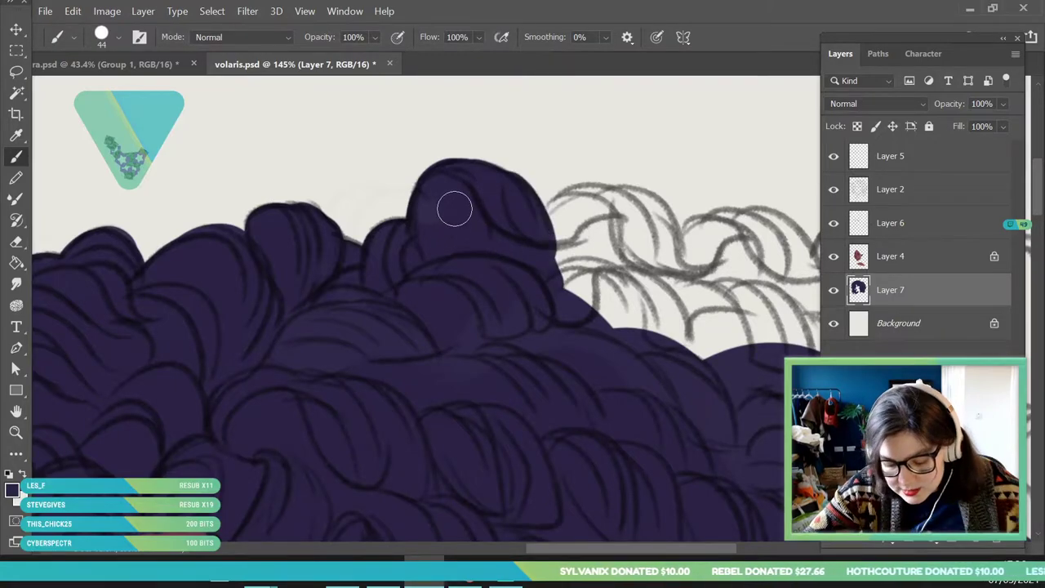
# - Fill the long wavy ringlet extending outward from the tallest crown curl and the curls beneath its base with a smaller brush
pyautogui.press('z')
pyautogui.moveTo(541, 373); pyautogui.dragTo(139, 410)
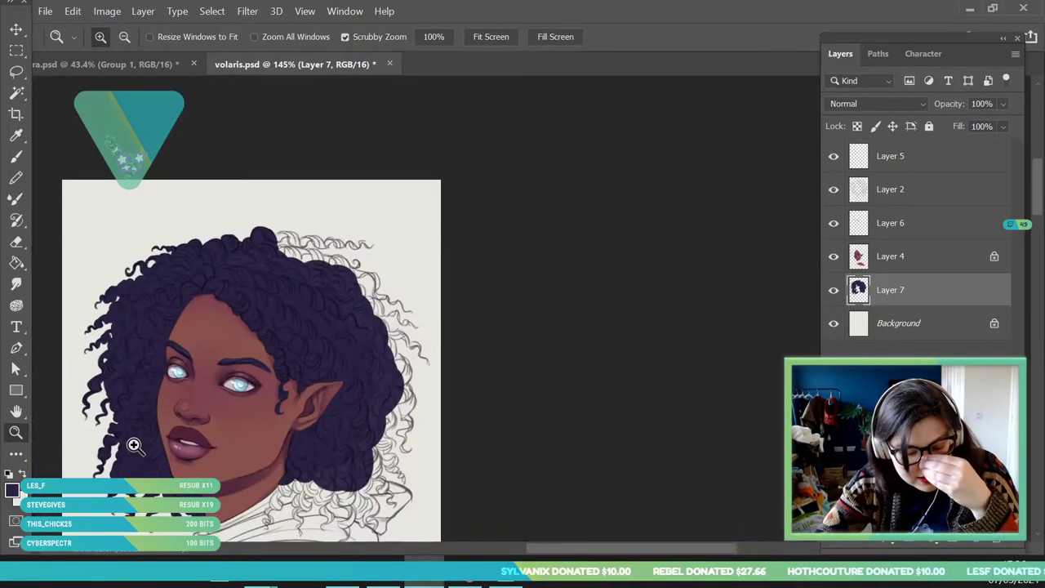
pyautogui.moveTo(297, 237)
pyautogui.mouseDown()
pyautogui.moveTo(308, 299)
pyautogui.moveTo(333, 270)
pyautogui.mouseUp()
pyautogui.press('b')
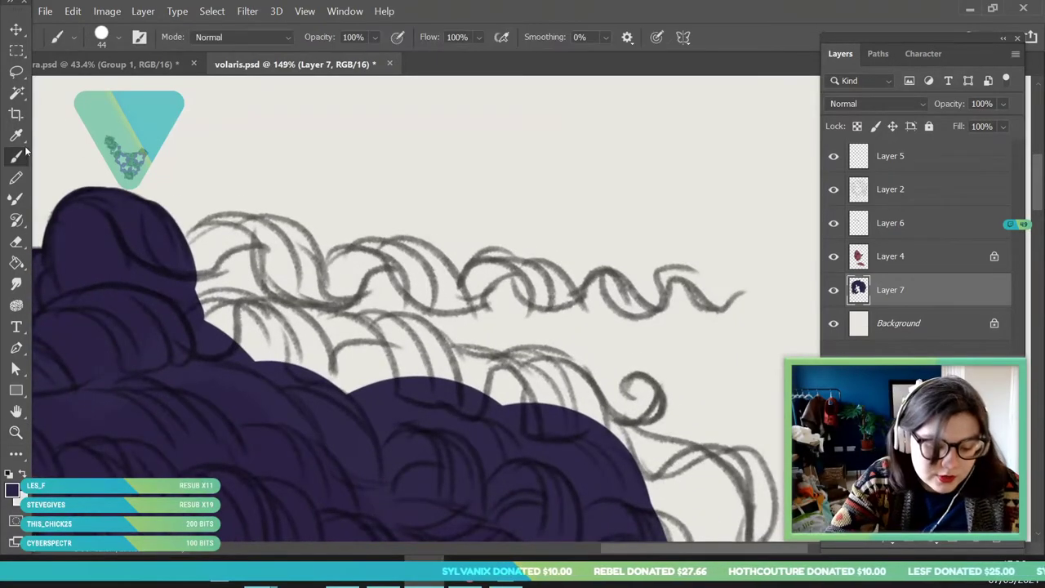
pyautogui.click(117, 37)
pyautogui.moveTo(112, 93); pyautogui.dragTo(106, 93)
pyautogui.click(259, 263)
pyautogui.moveTo(197, 256)
pyautogui.mouseDown()
pyautogui.moveTo(257, 231)
pyautogui.moveTo(257, 253)
pyautogui.moveTo(233, 228)
pyautogui.moveTo(280, 229)
pyautogui.moveTo(321, 246)
pyautogui.moveTo(289, 232)
pyautogui.moveTo(316, 292)
pyautogui.moveTo(376, 250)
pyautogui.moveTo(337, 287)
pyautogui.moveTo(347, 295)
pyautogui.moveTo(393, 258)
pyautogui.moveTo(436, 304)
pyautogui.moveTo(524, 280)
pyautogui.moveTo(564, 319)
pyautogui.moveTo(529, 296)
pyautogui.moveTo(566, 300)
pyautogui.moveTo(618, 283)
pyautogui.moveTo(633, 287)
pyautogui.moveTo(642, 308)
pyautogui.moveTo(695, 288)
pyautogui.moveTo(693, 276)
pyautogui.moveTo(724, 308)
pyautogui.mouseUp()
pyautogui.moveTo(369, 242)
pyautogui.mouseDown()
pyautogui.moveTo(449, 260)
pyautogui.moveTo(409, 256)
pyautogui.moveTo(439, 263)
pyautogui.moveTo(413, 276)
pyautogui.moveTo(484, 269)
pyautogui.moveTo(425, 285)
pyautogui.moveTo(509, 276)
pyautogui.moveTo(530, 287)
pyautogui.moveTo(514, 263)
pyautogui.moveTo(543, 291)
pyautogui.mouseUp()
pyautogui.moveTo(241, 235)
pyautogui.mouseDown()
pyautogui.moveTo(282, 298)
pyautogui.moveTo(292, 289)
pyautogui.mouseUp()
pyautogui.moveTo(241, 237)
pyautogui.mouseDown()
pyautogui.moveTo(233, 298)
pyautogui.moveTo(242, 251)
pyautogui.moveTo(315, 378)
pyautogui.moveTo(351, 331)
pyautogui.moveTo(389, 372)
pyautogui.moveTo(383, 322)
pyautogui.moveTo(413, 334)
pyautogui.moveTo(415, 326)
pyautogui.moveTo(417, 386)
pyautogui.moveTo(285, 369)
pyautogui.mouseUp()
# - Enlarge the brush to 161 px and paint over the remaining gap inside the hair below the long ringlet
pyautogui.hotkey('ctrl', 'space')
pyautogui.moveTo(268, 279); pyautogui.dragTo(211, 279)
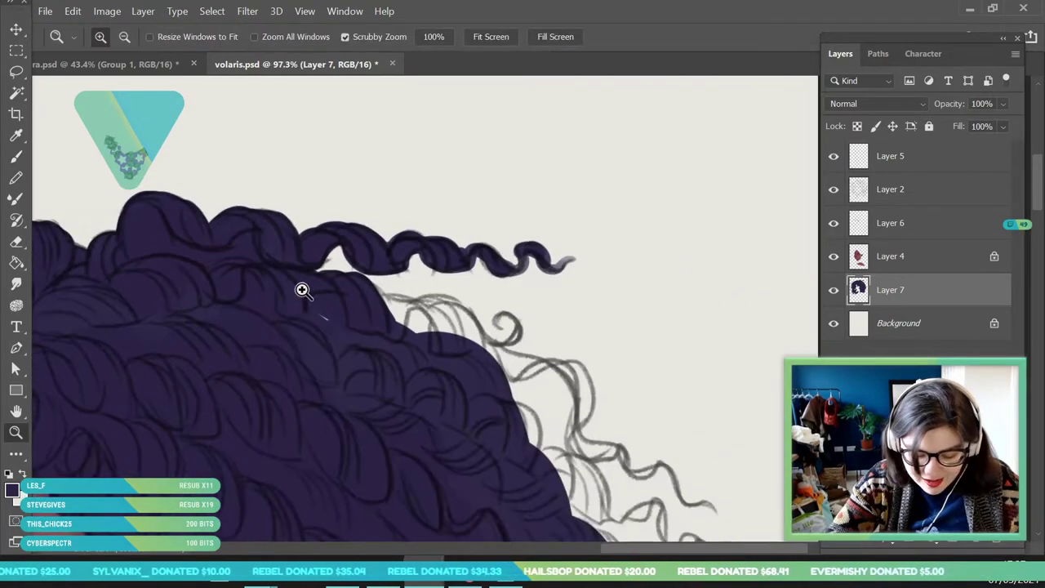
pyautogui.moveTo(267, 316); pyautogui.dragTo(310, 317)
pyautogui.click(111, 37)
pyautogui.click(159, 89)
pyautogui.moveTo(362, 354)
pyautogui.mouseDown()
pyautogui.moveTo(290, 325)
pyautogui.moveTo(181, 359)
pyautogui.mouseUp()
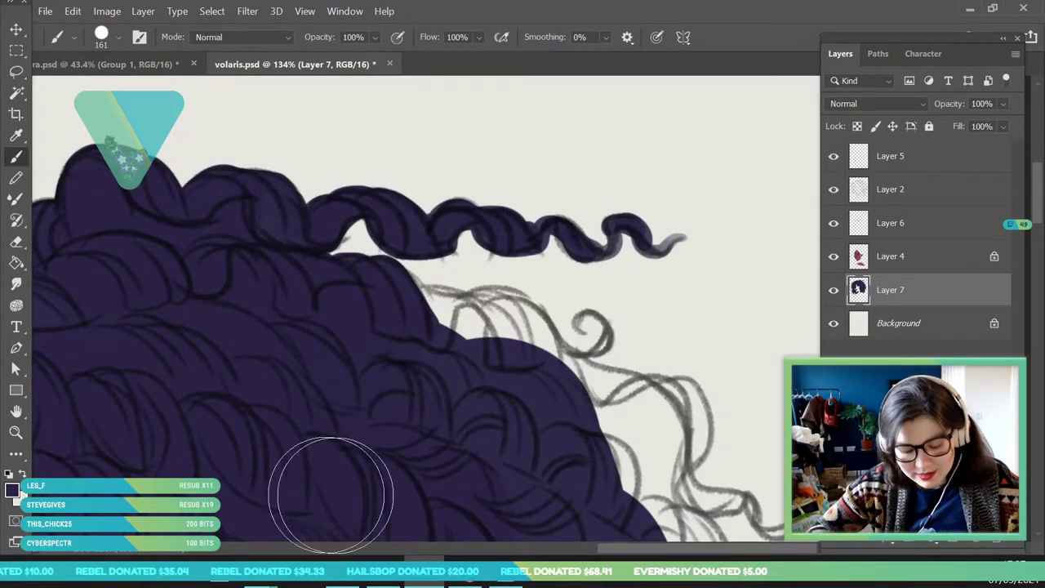
# - Set the brush to 47 px and fill the curls down the hair edge below the long ringlet, past the small spiral
pyautogui.click(15, 434)
pyautogui.moveTo(272, 241); pyautogui.dragTo(214, 245)
pyautogui.moveTo(339, 295); pyautogui.dragTo(353, 303)
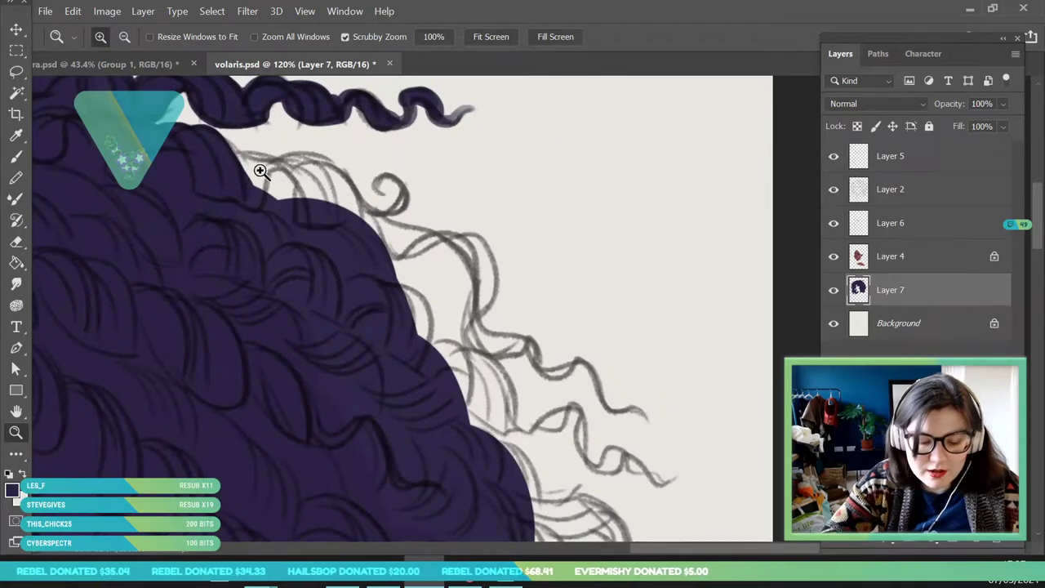
pyautogui.click(15, 157)
pyautogui.click(118, 38)
pyautogui.click(117, 90)
pyautogui.click(275, 190)
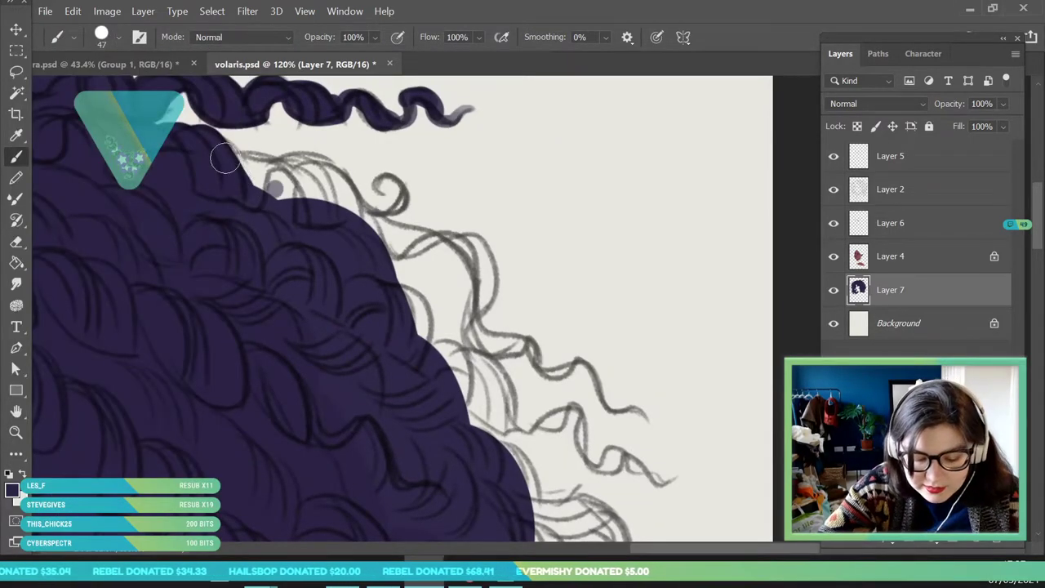
pyautogui.moveTo(213, 148)
pyautogui.mouseDown()
pyautogui.moveTo(237, 178)
pyautogui.moveTo(273, 176)
pyautogui.moveTo(326, 218)
pyautogui.moveTo(286, 176)
pyautogui.moveTo(306, 174)
pyautogui.moveTo(353, 227)
pyautogui.mouseUp()
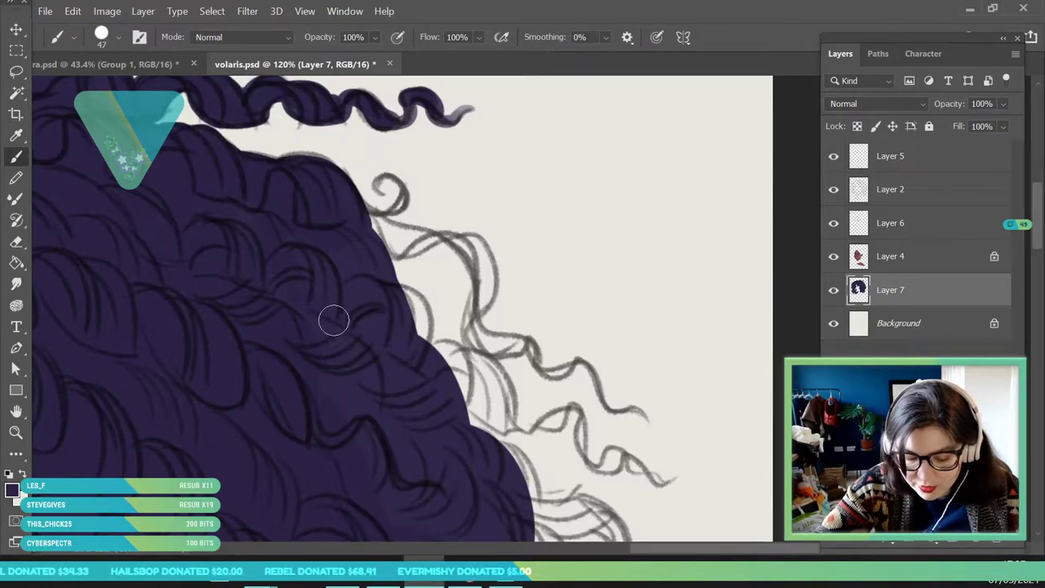
pyautogui.moveTo(377, 299)
pyautogui.mouseDown()
pyautogui.moveTo(380, 234)
pyautogui.moveTo(405, 245)
pyautogui.moveTo(387, 370)
pyautogui.mouseUp()
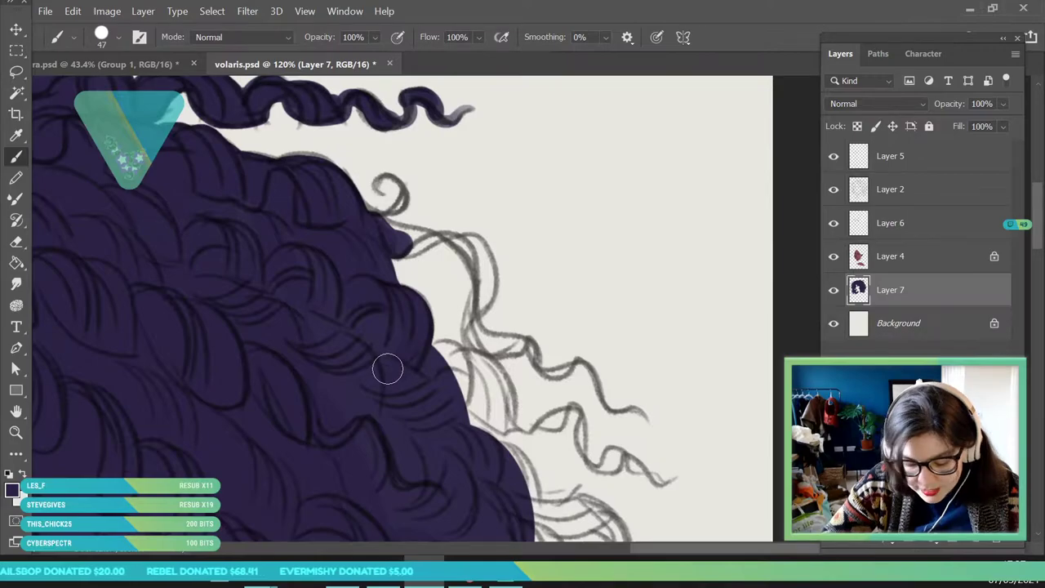
# - Start filling the next curl down the ear-side hair edge at its base with navy
pyautogui.click(14, 433)
pyautogui.moveTo(272, 323); pyautogui.dragTo(205, 373)
pyautogui.moveTo(343, 373); pyautogui.dragTo(406, 369)
pyautogui.press('b')
pyautogui.moveTo(216, 236); pyautogui.dragTo(241, 245)
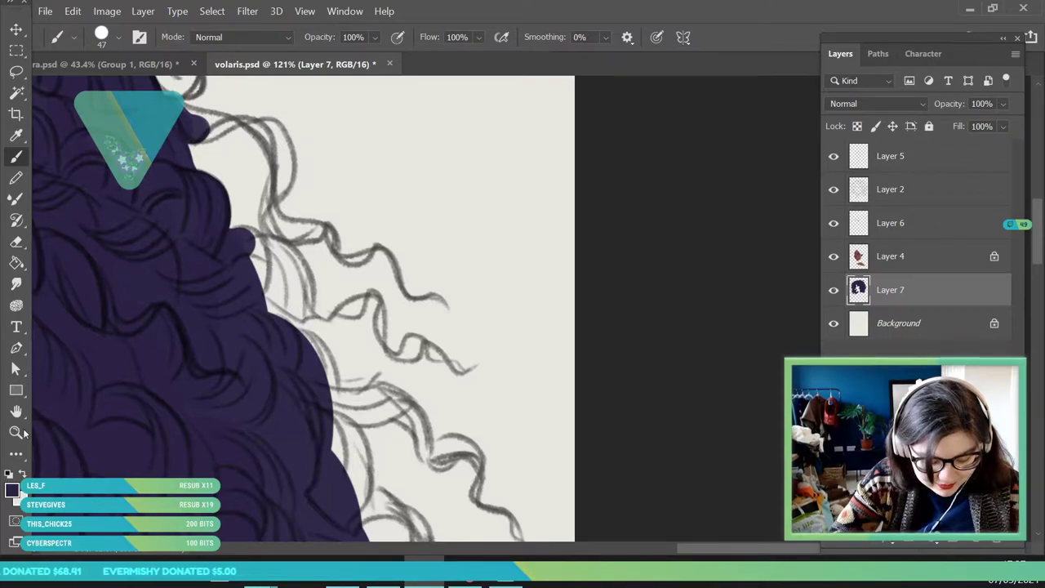
pyautogui.press('s')
pyautogui.click(325, 241)
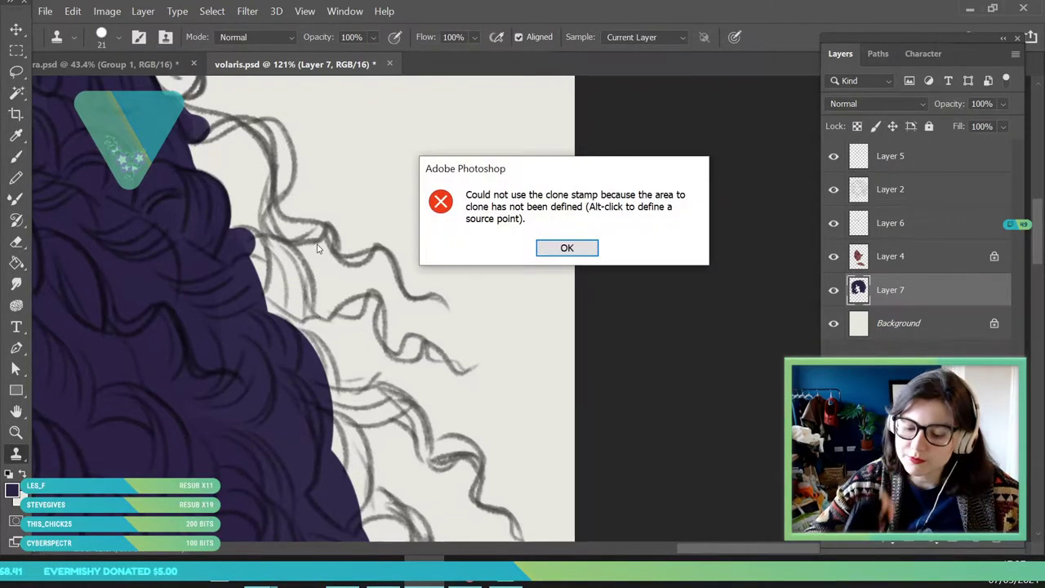
pyautogui.click(567, 252)
# - Fill the wide curls further down the ear-side hair edge up to their outlines
pyautogui.press('z')
pyautogui.moveTo(346, 247); pyautogui.dragTo(368, 257)
pyautogui.press('b')
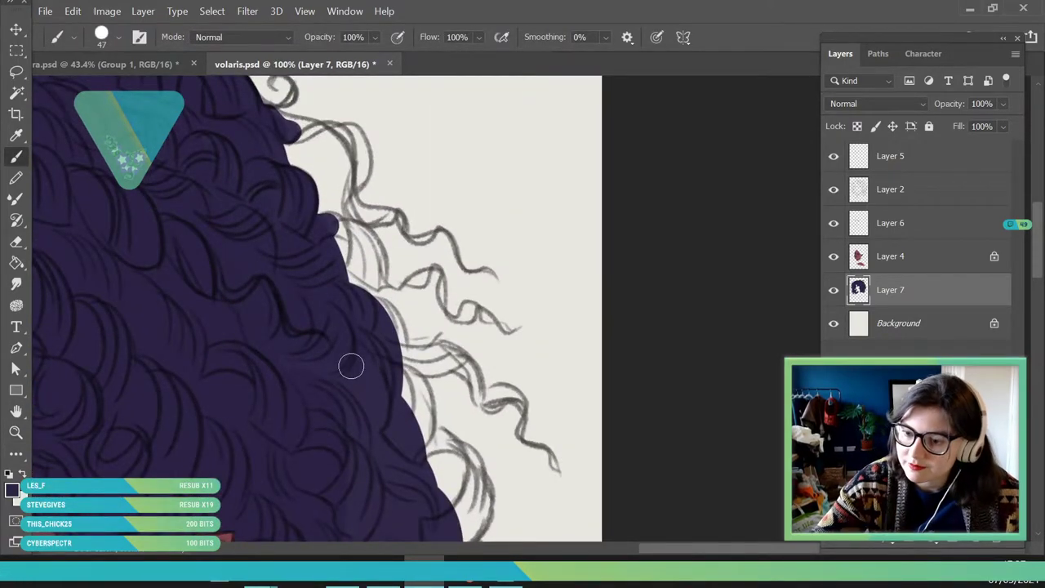
pyautogui.moveTo(324, 227)
pyautogui.mouseDown()
pyautogui.moveTo(359, 245)
pyautogui.moveTo(376, 280)
pyautogui.moveTo(340, 247)
pyautogui.mouseUp()
pyautogui.moveTo(389, 342)
pyautogui.mouseDown()
pyautogui.moveTo(378, 309)
pyautogui.moveTo(396, 393)
pyautogui.moveTo(402, 384)
pyautogui.moveTo(419, 404)
pyautogui.moveTo(399, 374)
pyautogui.moveTo(414, 444)
pyautogui.mouseUp()
# - Reduce the brush to 14 px and fill the small spiral curl at the upper ear-side hair edge
pyautogui.click(17, 433)
pyautogui.moveTo(317, 327); pyautogui.dragTo(348, 265)
pyautogui.click(15, 156)
pyautogui.click(101, 36)
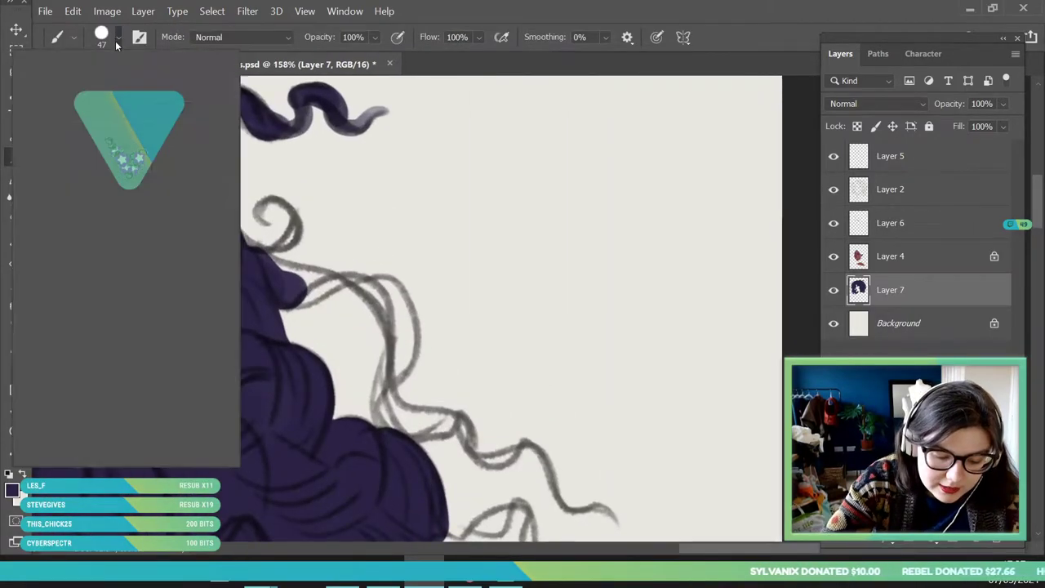
pyautogui.moveTo(269, 220)
pyautogui.mouseDown()
pyautogui.moveTo(259, 206)
pyautogui.moveTo(282, 246)
pyautogui.moveTo(258, 248)
pyautogui.mouseUp()
pyautogui.moveTo(279, 199)
pyautogui.mouseDown()
pyautogui.moveTo(296, 228)
pyautogui.moveTo(286, 254)
pyautogui.mouseUp()
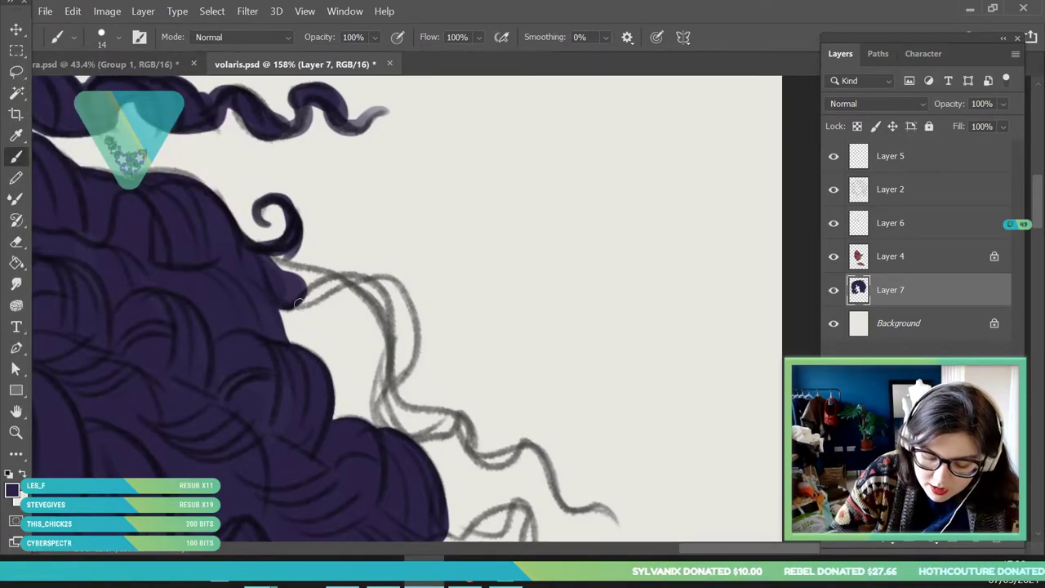
# - Fill the long wavy ringlet below the small spiral with navy, from its base along its bends towards the thin tip
pyautogui.moveTo(278, 301); pyautogui.dragTo(358, 268)
pyautogui.moveTo(305, 291)
pyautogui.mouseDown()
pyautogui.moveTo(278, 271)
pyautogui.moveTo(294, 259)
pyautogui.moveTo(384, 300)
pyautogui.moveTo(390, 343)
pyautogui.moveTo(371, 294)
pyautogui.moveTo(392, 318)
pyautogui.moveTo(382, 416)
pyautogui.moveTo(406, 351)
pyautogui.moveTo(387, 374)
pyautogui.mouseUp()
pyautogui.click(16, 431)
pyautogui.moveTo(237, 237); pyautogui.dragTo(164, 245)
pyautogui.moveTo(359, 330); pyautogui.dragTo(360, 384)
pyautogui.moveTo(196, 203); pyautogui.dragTo(228, 204)
pyautogui.click(16, 156)
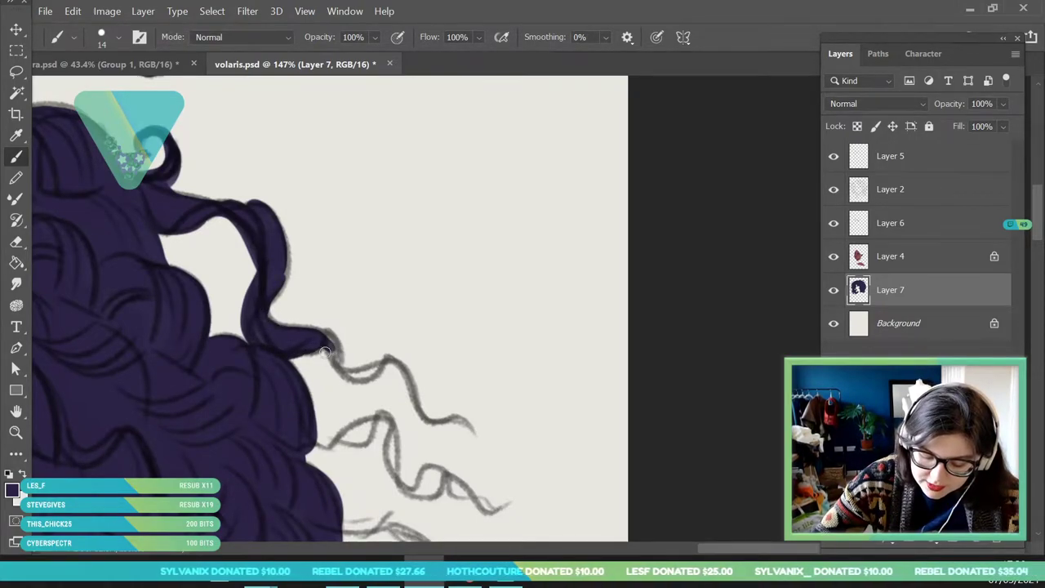
pyautogui.moveTo(338, 357); pyautogui.dragTo(385, 391)
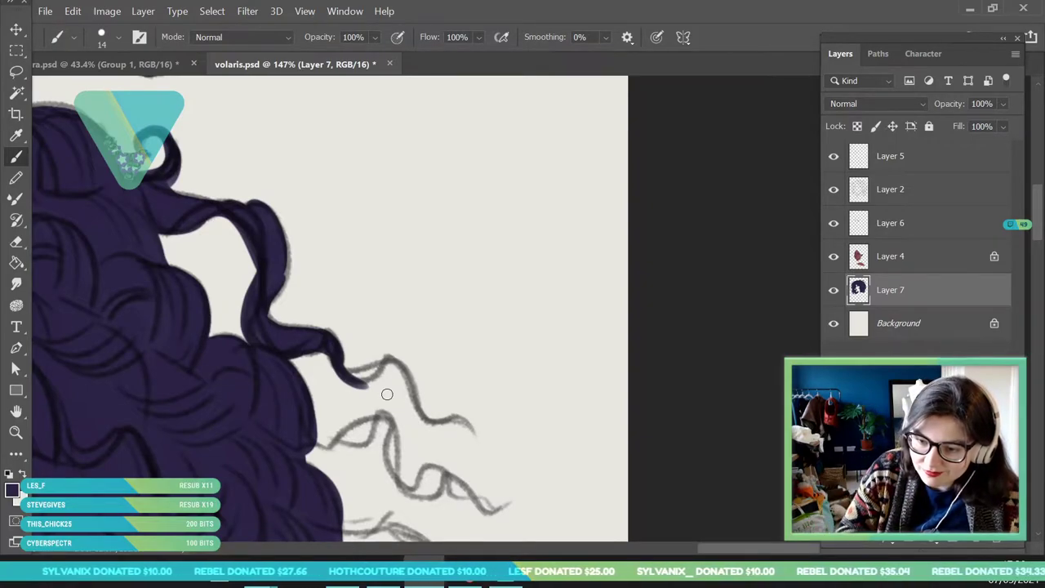
pyautogui.moveTo(342, 370); pyautogui.dragTo(382, 363)
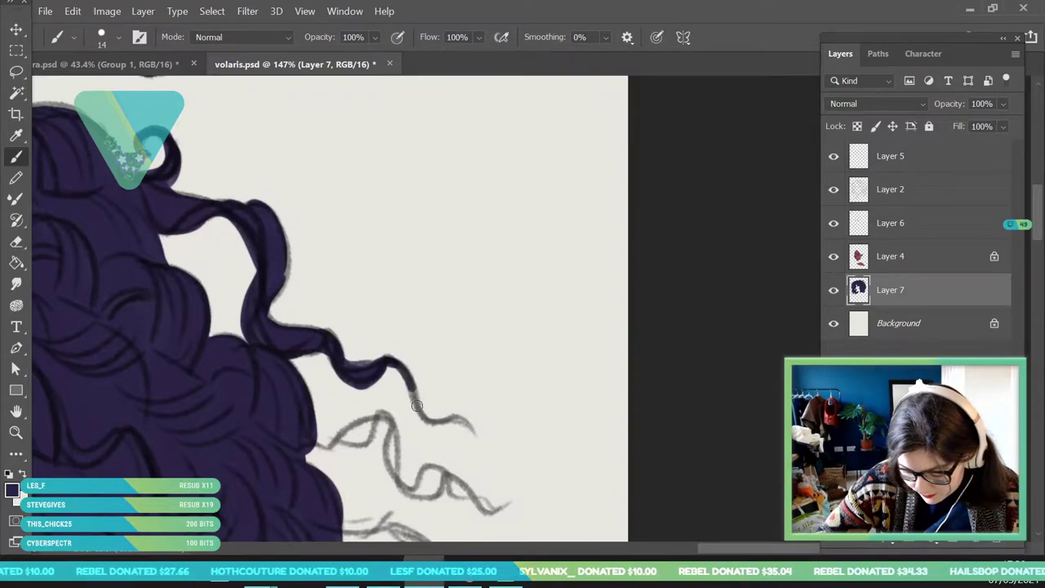
# - Fill the second loose ringlet down the ear-side hair edge with navy, finishing its narrow bends and tip with a 15 px brush
pyautogui.click(17, 433)
pyautogui.moveTo(288, 228); pyautogui.dragTo(179, 494)
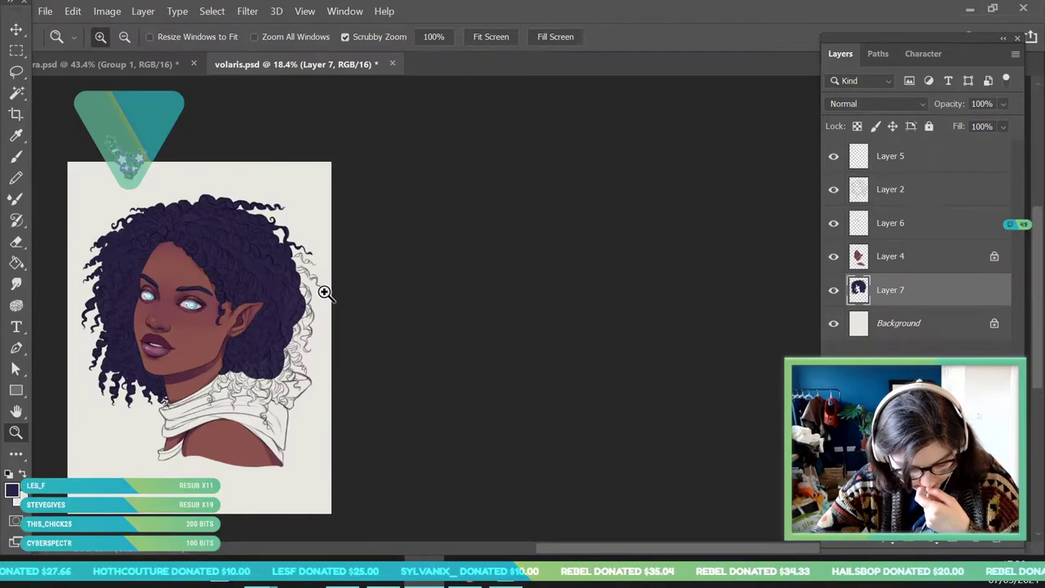
pyautogui.scroll(5, 325, 293)
pyautogui.press('b')
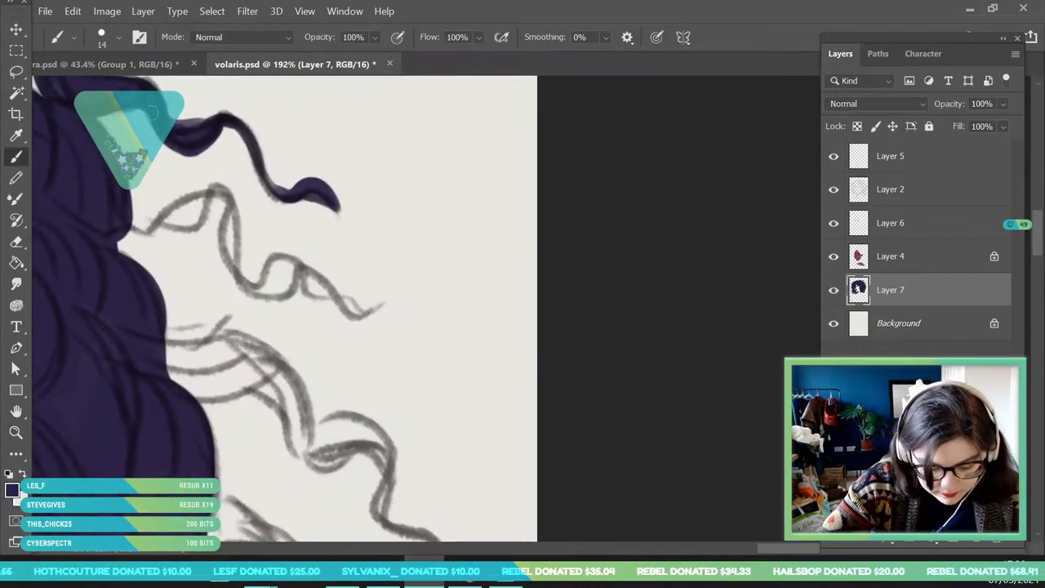
pyautogui.click(117, 38)
pyautogui.click(295, 291)
pyautogui.moveTo(153, 242)
pyautogui.mouseDown()
pyautogui.moveTo(171, 194)
pyautogui.moveTo(214, 188)
pyautogui.mouseUp()
pyautogui.moveTo(127, 223)
pyautogui.mouseDown()
pyautogui.moveTo(187, 232)
pyautogui.moveTo(212, 215)
pyautogui.moveTo(188, 187)
pyautogui.moveTo(229, 246)
pyautogui.mouseUp()
pyautogui.click(118, 36)
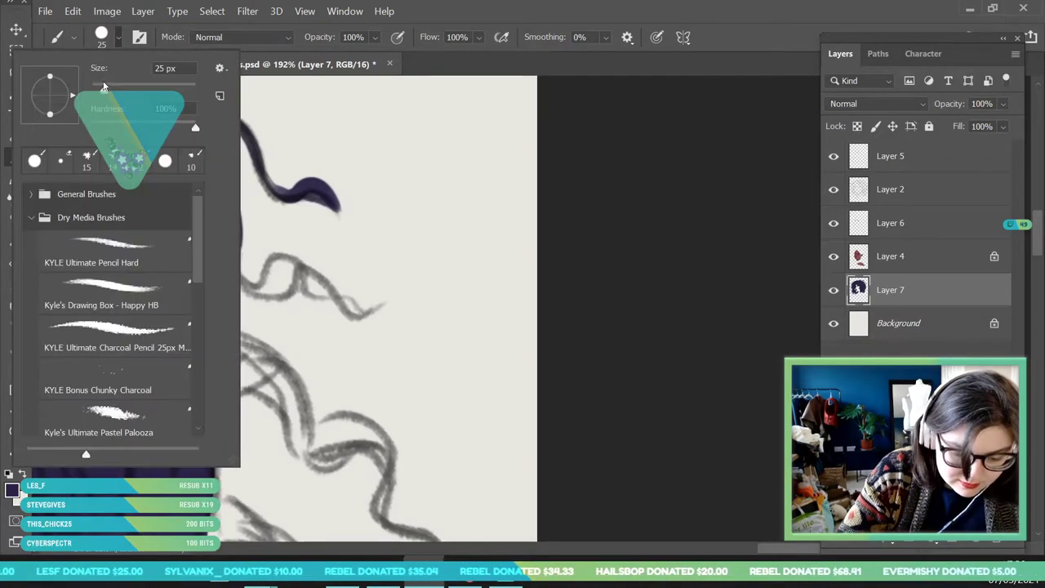
pyautogui.press('Return')
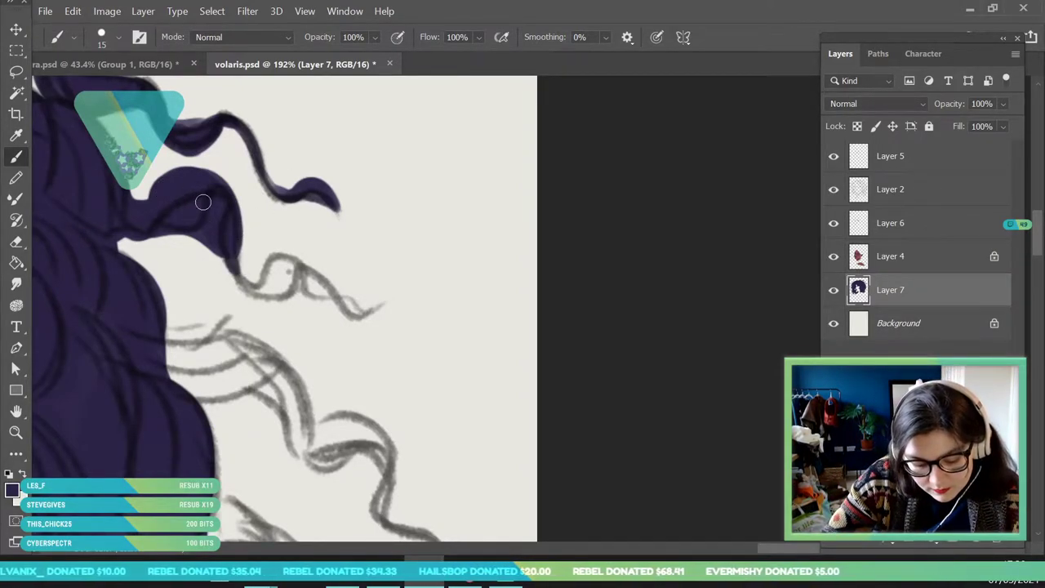
pyautogui.moveTo(229, 259); pyautogui.dragTo(245, 280)
pyautogui.moveTo(235, 241)
pyautogui.mouseDown()
pyautogui.moveTo(268, 255)
pyautogui.moveTo(252, 285)
pyautogui.moveTo(294, 275)
pyautogui.moveTo(293, 263)
pyautogui.moveTo(361, 317)
pyautogui.moveTo(402, 312)
pyautogui.mouseUp()
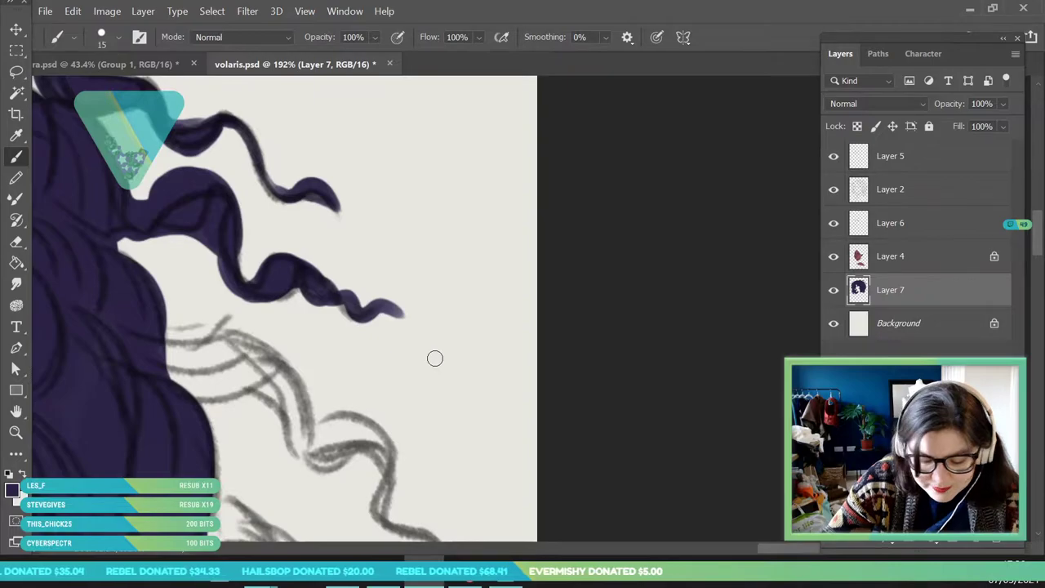
# - Set the brush to 18 px and fill the wide base and first bend of the third loose ringlet on the ear side
pyautogui.hotkey('ctrl', 'space')
pyautogui.moveTo(247, 235); pyautogui.dragTo(175, 239)
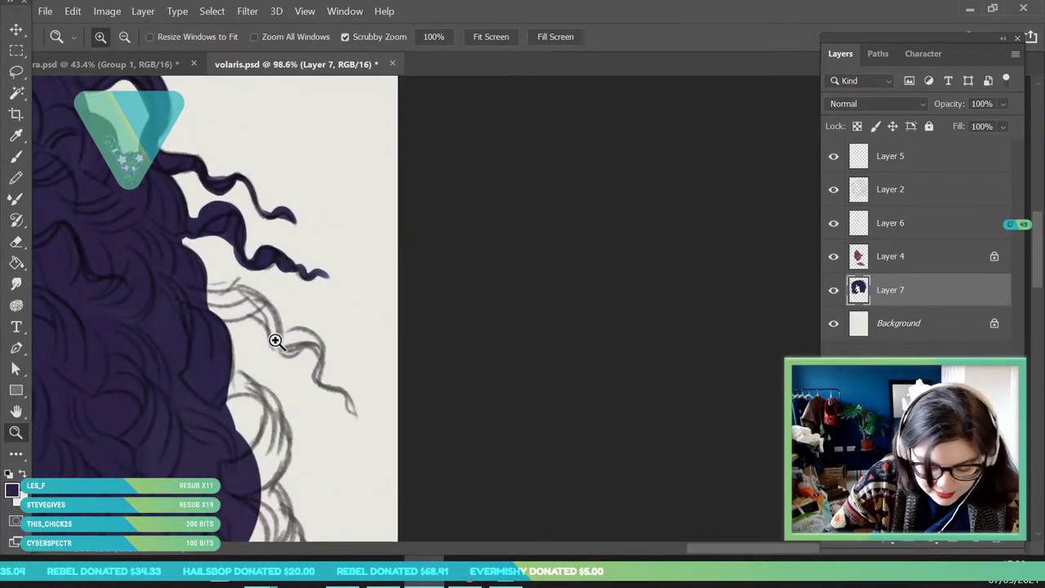
pyautogui.moveTo(274, 335); pyautogui.dragTo(327, 335)
pyautogui.click(101, 36)
pyautogui.moveTo(94, 90); pyautogui.dragTo(123, 90)
pyautogui.moveTo(771, 550); pyautogui.dragTo(732, 560)
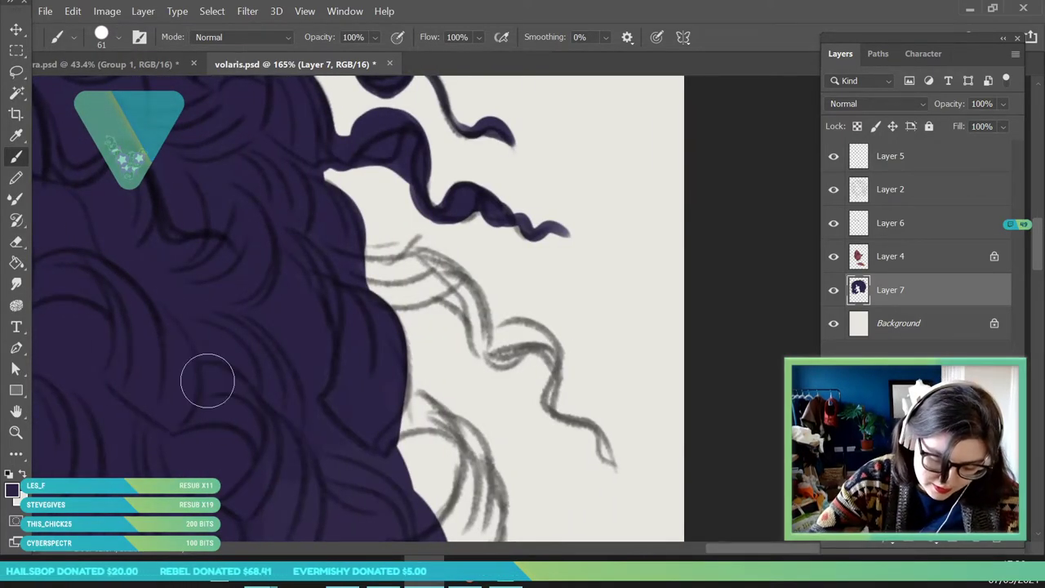
pyautogui.click(114, 36)
pyautogui.click(102, 88)
pyautogui.click(415, 271)
pyautogui.moveTo(364, 249); pyautogui.dragTo(404, 252)
pyautogui.moveTo(314, 231)
pyautogui.mouseDown()
pyautogui.moveTo(345, 293)
pyautogui.moveTo(398, 308)
pyautogui.moveTo(467, 300)
pyautogui.mouseUp()
pyautogui.moveTo(397, 258)
pyautogui.mouseDown()
pyautogui.moveTo(419, 247)
pyautogui.moveTo(476, 302)
pyautogui.moveTo(490, 347)
pyautogui.mouseUp()
pyautogui.moveTo(449, 294); pyautogui.dragTo(498, 355)
pyautogui.moveTo(369, 263); pyautogui.dragTo(456, 289)
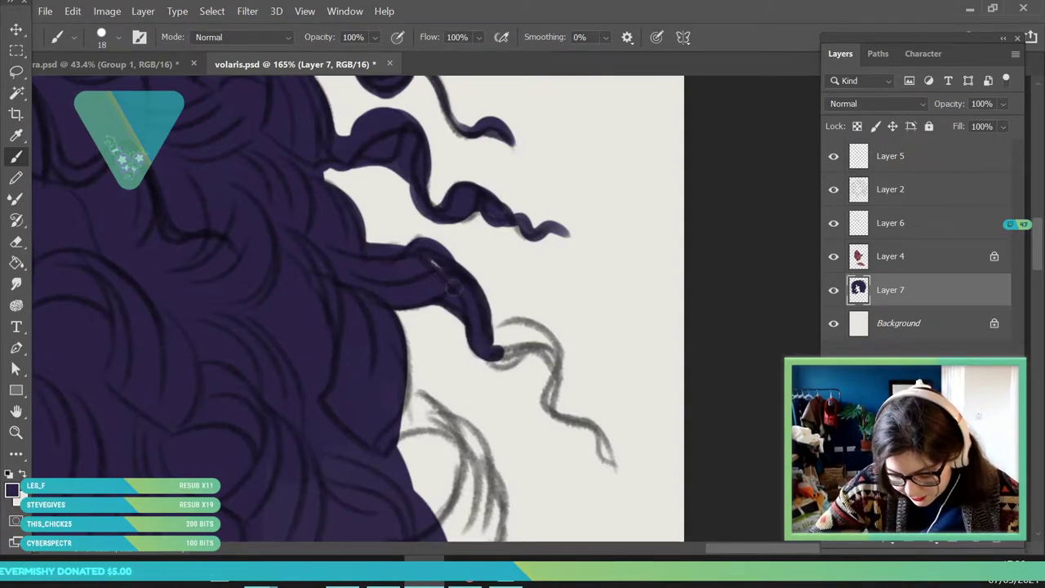
# - Fill the remaining bends of the third loose ringlet down to its thin tip
pyautogui.moveTo(498, 353); pyautogui.dragTo(561, 366)
pyautogui.moveTo(490, 325)
pyautogui.mouseDown()
pyautogui.moveTo(533, 326)
pyautogui.moveTo(542, 340)
pyautogui.mouseUp()
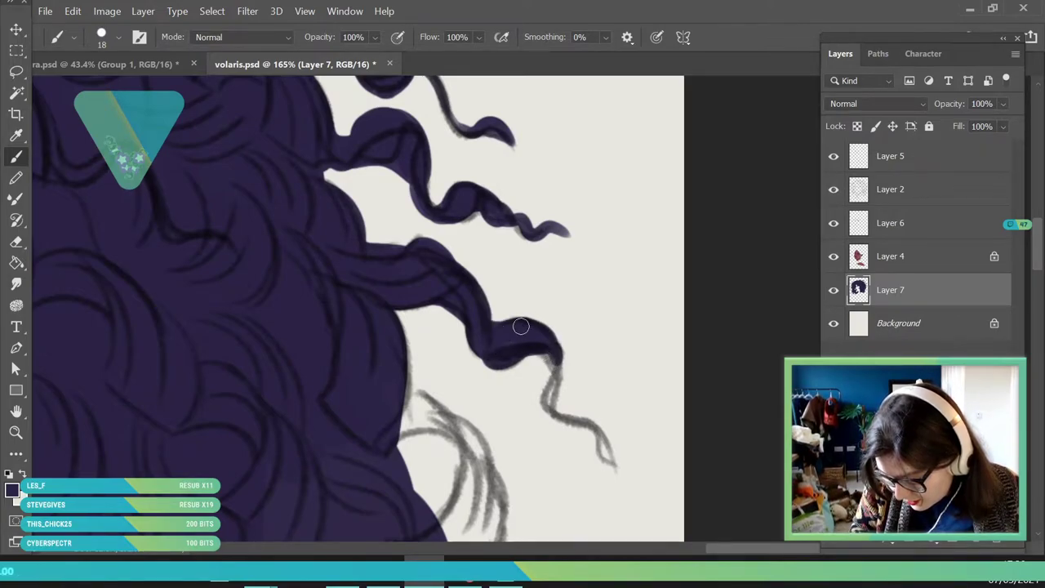
pyautogui.moveTo(551, 381)
pyautogui.mouseDown()
pyautogui.moveTo(549, 404)
pyautogui.moveTo(597, 431)
pyautogui.moveTo(614, 481)
pyautogui.mouseUp()
# - Set the brush to 40 px and fill the wide loop curl below the third ringlet, leaving the gap inside the loop open
pyautogui.scroll(-5, 1020, 280)
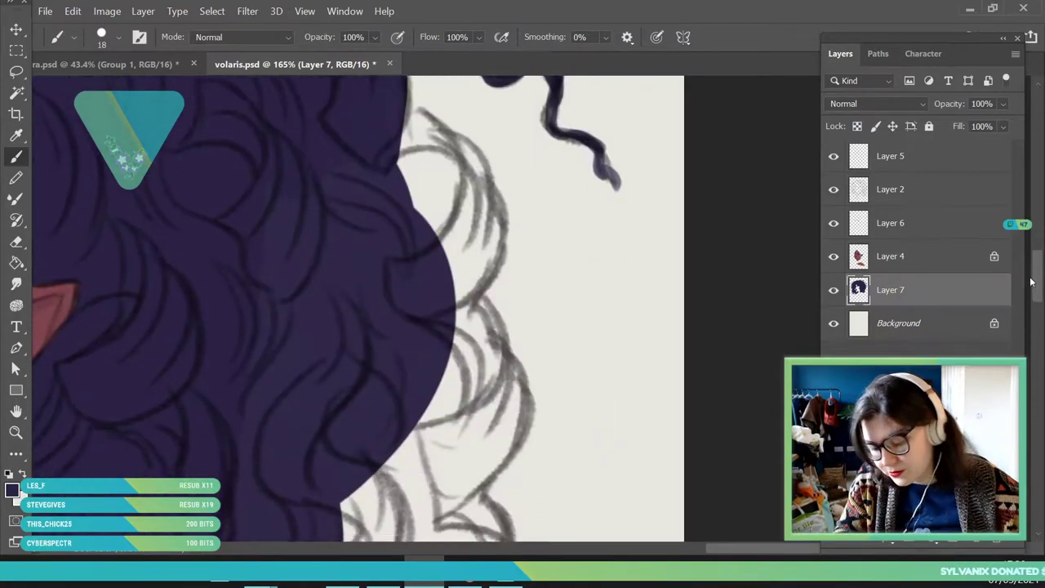
pyautogui.click(112, 42)
pyautogui.click(111, 90)
pyautogui.click(368, 238)
pyautogui.moveTo(382, 244); pyautogui.dragTo(415, 315)
pyautogui.moveTo(397, 209)
pyautogui.mouseDown()
pyautogui.moveTo(438, 204)
pyautogui.moveTo(464, 231)
pyautogui.moveTo(427, 187)
pyautogui.moveTo(403, 177)
pyautogui.moveTo(470, 213)
pyautogui.moveTo(441, 345)
pyautogui.moveTo(473, 240)
pyautogui.moveTo(485, 287)
pyautogui.mouseUp()
# - Fill the two overlapping curls hanging below the wide loop curl and the hair edge beside them with navy
pyautogui.press('z')
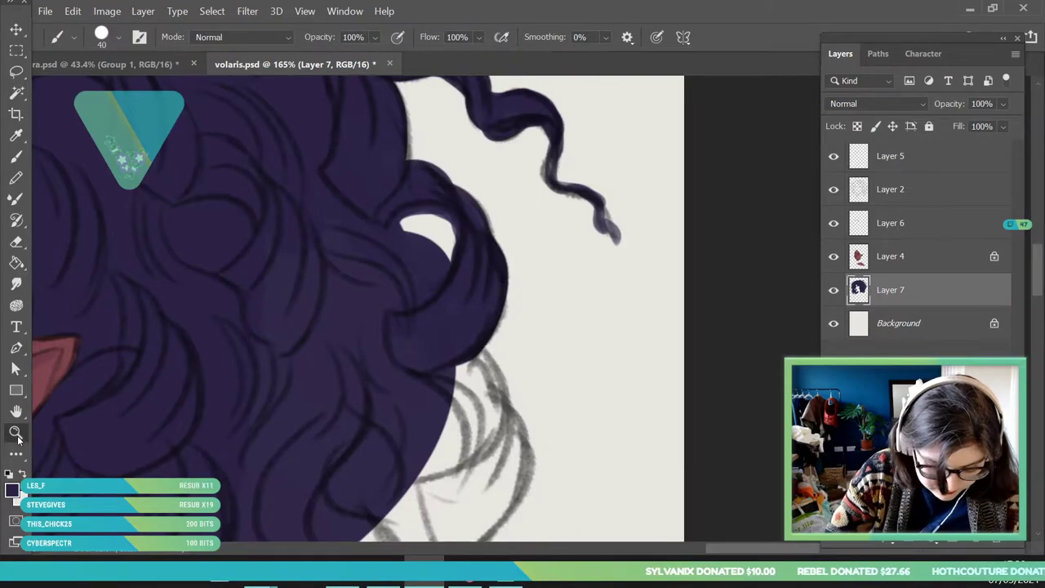
pyautogui.moveTo(378, 366); pyautogui.dragTo(280, 465)
pyautogui.moveTo(266, 315); pyautogui.dragTo(347, 315)
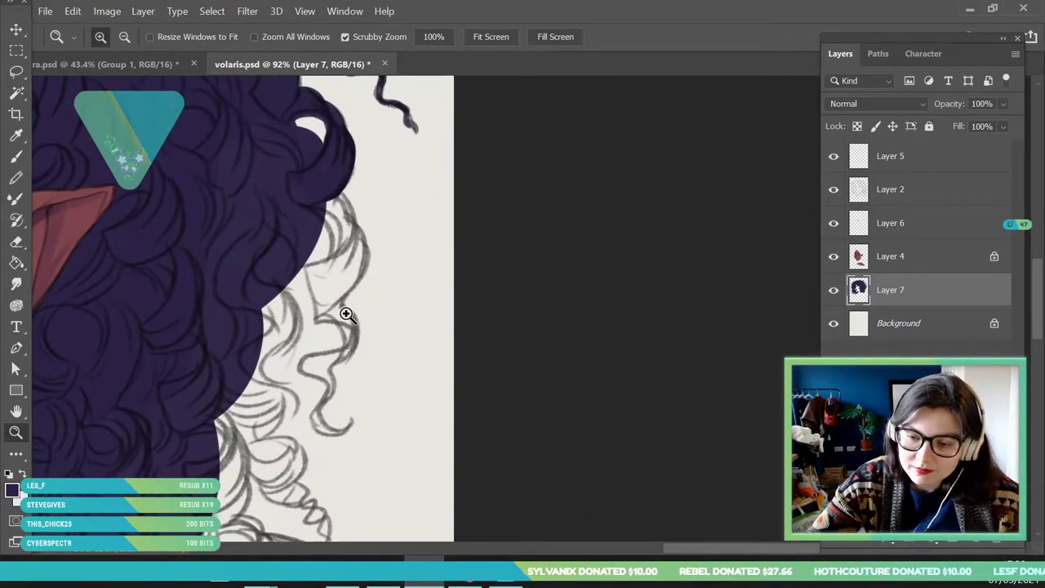
pyautogui.press('b')
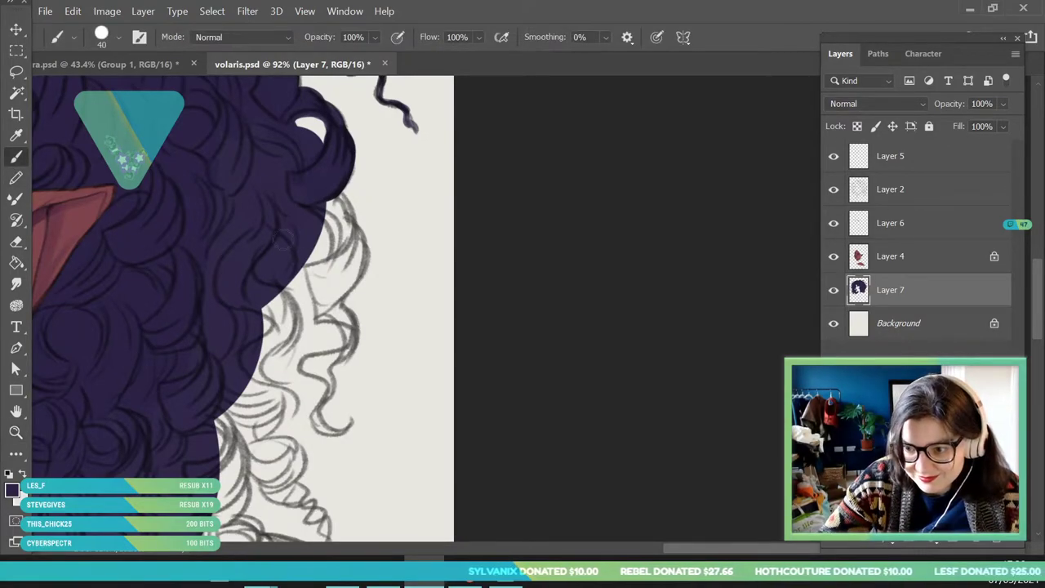
pyautogui.moveTo(325, 209)
pyautogui.mouseDown()
pyautogui.moveTo(339, 254)
pyautogui.moveTo(347, 238)
pyautogui.mouseUp()
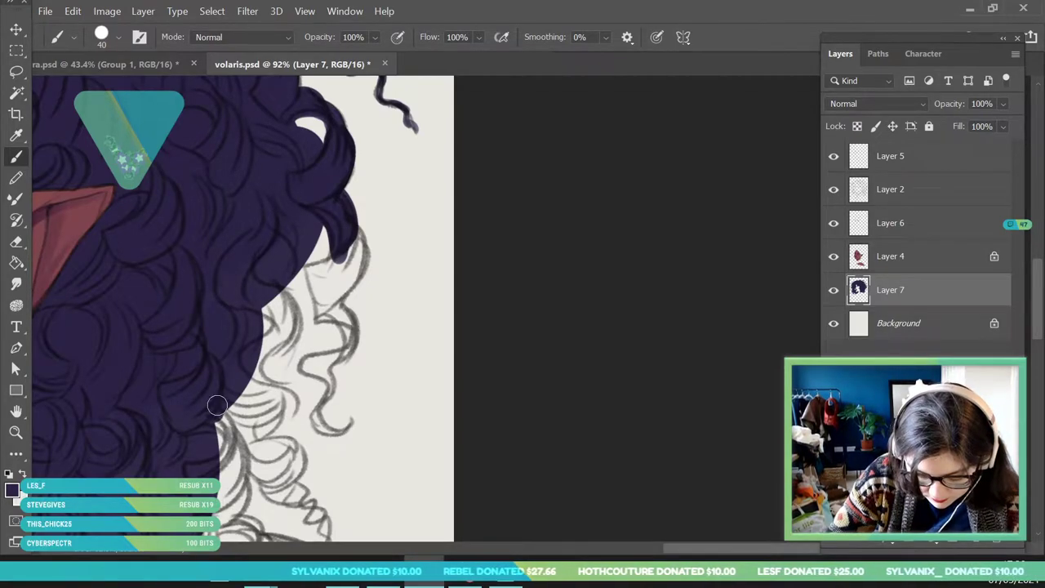
pyautogui.moveTo(334, 267)
pyautogui.mouseDown()
pyautogui.moveTo(316, 286)
pyautogui.moveTo(316, 315)
pyautogui.moveTo(334, 294)
pyautogui.mouseUp()
pyautogui.moveTo(349, 224); pyautogui.dragTo(337, 268)
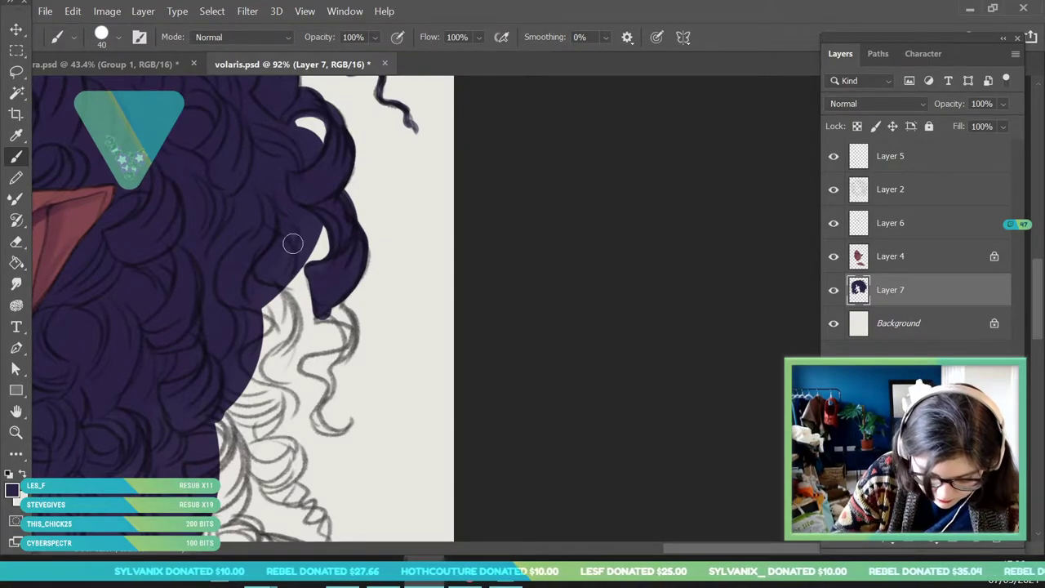
pyautogui.moveTo(290, 295); pyautogui.dragTo(250, 336)
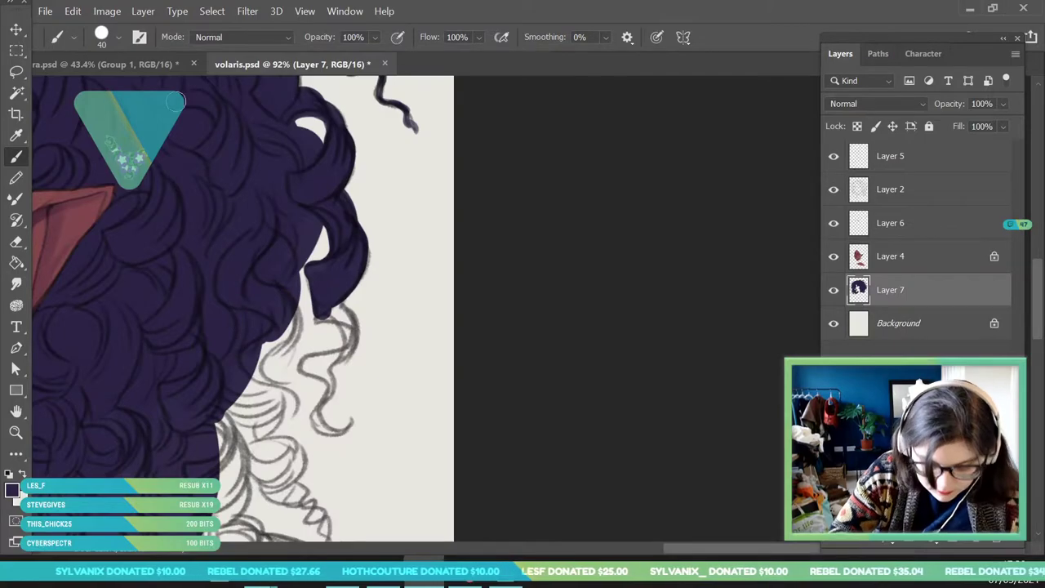
# - Reduce the brush to 21 px and fill the winding tail of the ringlet hanging from those curls
pyautogui.click(118, 37)
pyautogui.click(103, 89)
pyautogui.click(319, 315)
pyautogui.moveTo(325, 316)
pyautogui.mouseDown()
pyautogui.moveTo(347, 343)
pyautogui.moveTo(305, 364)
pyautogui.moveTo(323, 376)
pyautogui.moveTo(318, 423)
pyautogui.mouseUp()
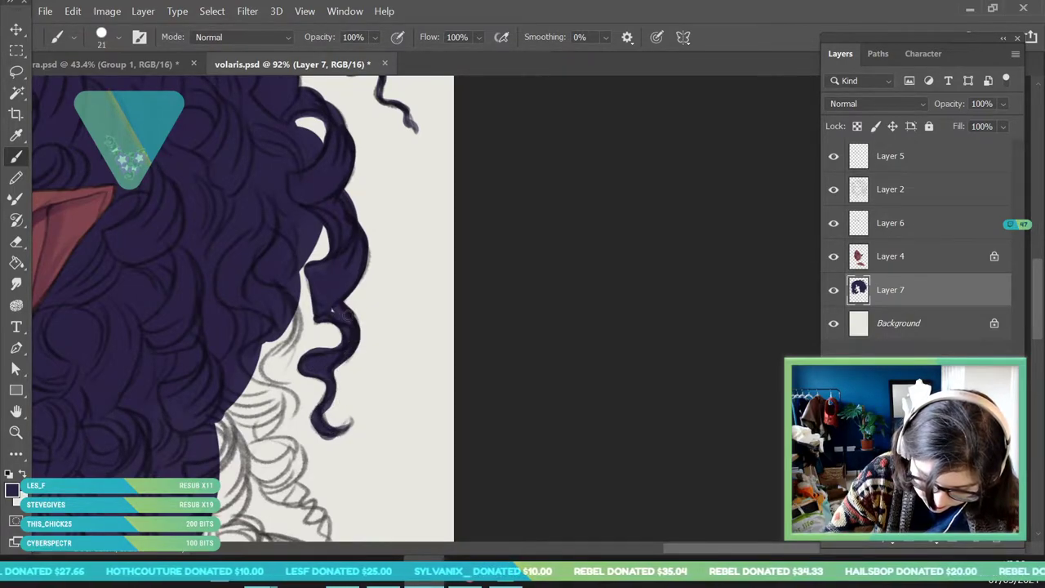
# - Fill the thin inner ringlet beside the winding tail and the rounded curl directly beneath it with navy
pyautogui.click(19, 435)
pyautogui.moveTo(281, 265); pyautogui.dragTo(205, 478)
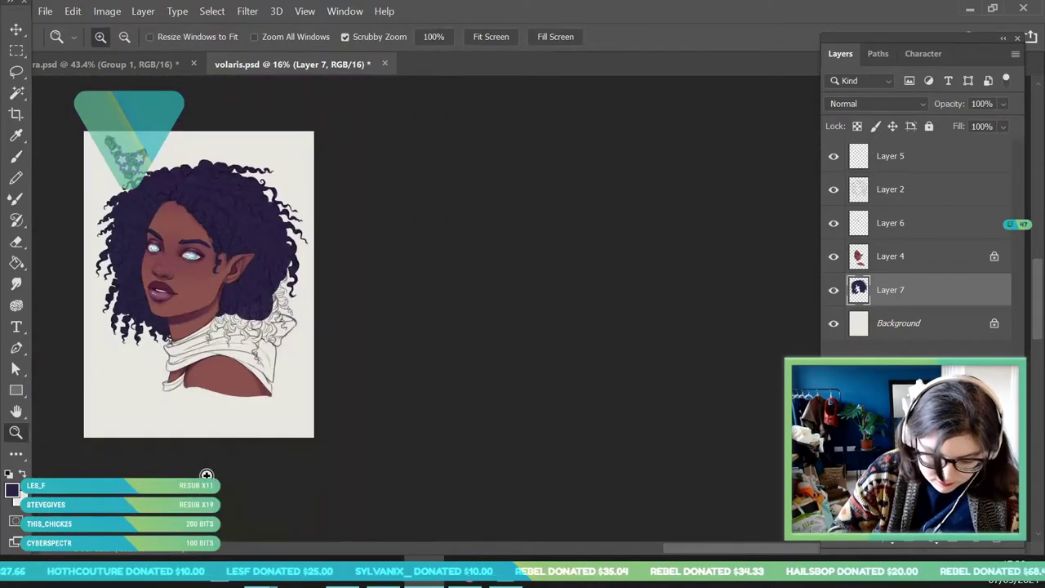
pyautogui.moveTo(286, 252); pyautogui.dragTo(316, 396)
pyautogui.moveTo(290, 335); pyautogui.dragTo(302, 333)
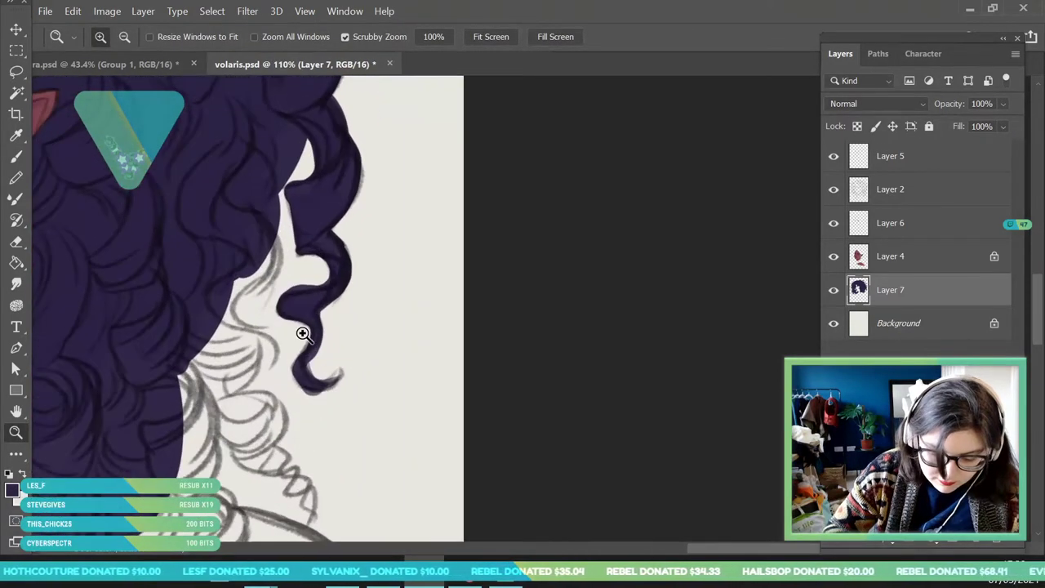
pyautogui.click(17, 159)
pyautogui.moveTo(264, 233)
pyautogui.mouseDown()
pyautogui.moveTo(276, 265)
pyautogui.moveTo(270, 249)
pyautogui.mouseUp()
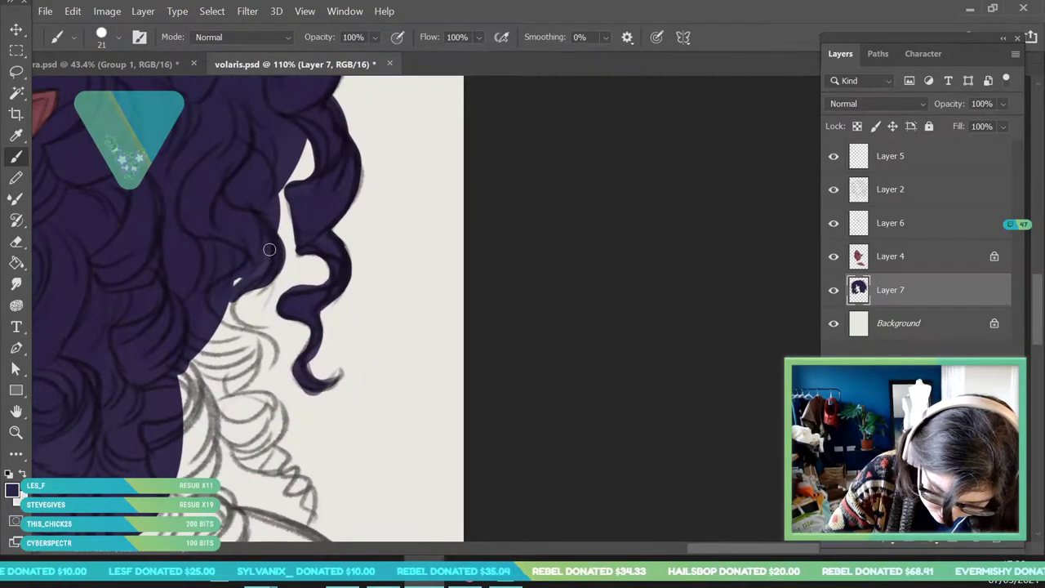
pyautogui.moveTo(234, 286)
pyautogui.mouseDown()
pyautogui.moveTo(234, 326)
pyautogui.moveTo(277, 345)
pyautogui.moveTo(283, 386)
pyautogui.mouseUp()
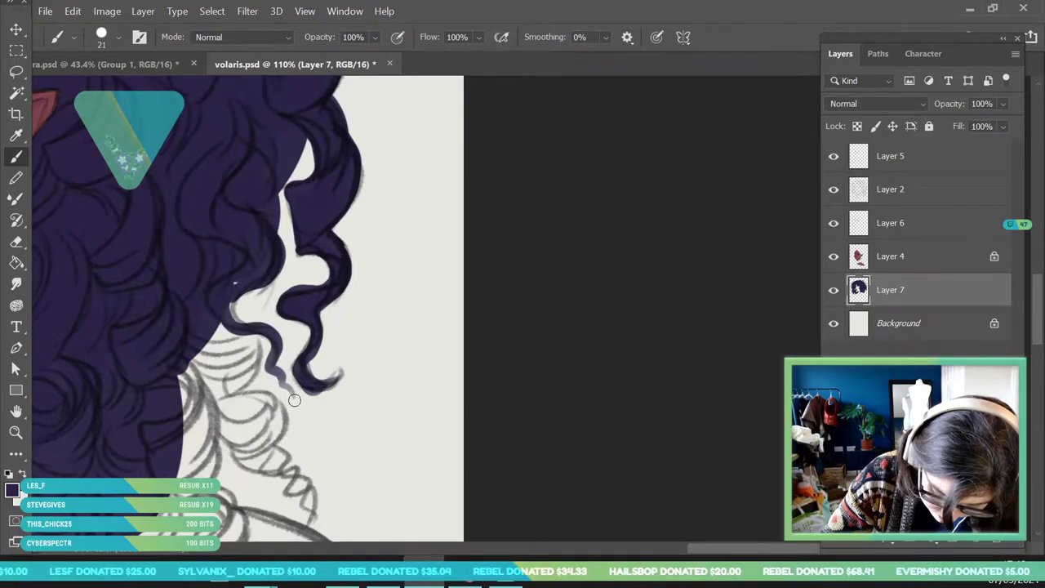
pyautogui.moveTo(235, 283); pyautogui.dragTo(249, 298)
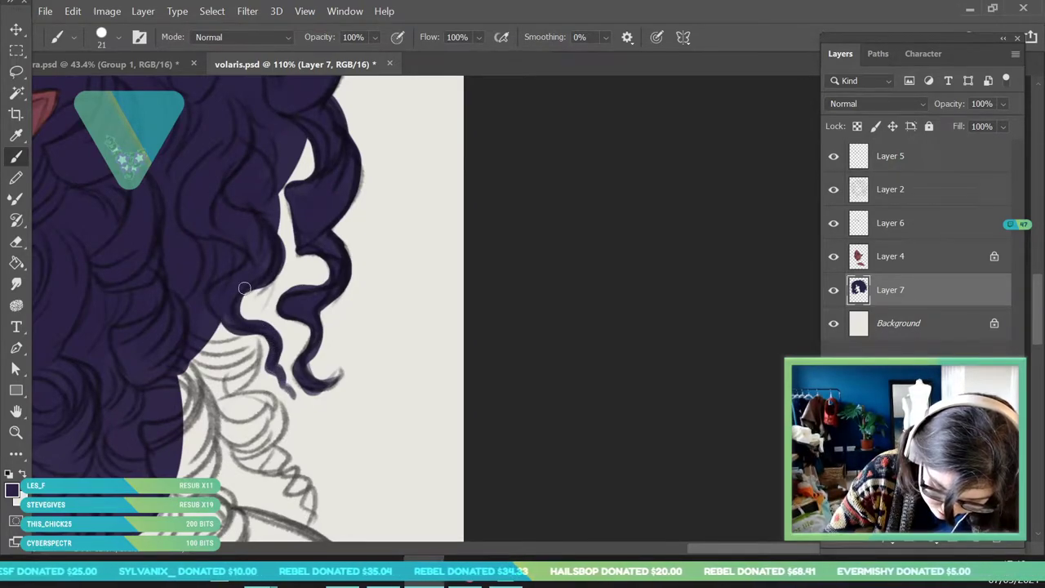
pyautogui.moveTo(205, 330)
pyautogui.mouseDown()
pyautogui.moveTo(249, 360)
pyautogui.moveTo(254, 353)
pyautogui.moveTo(236, 382)
pyautogui.moveTo(197, 354)
pyautogui.mouseUp()
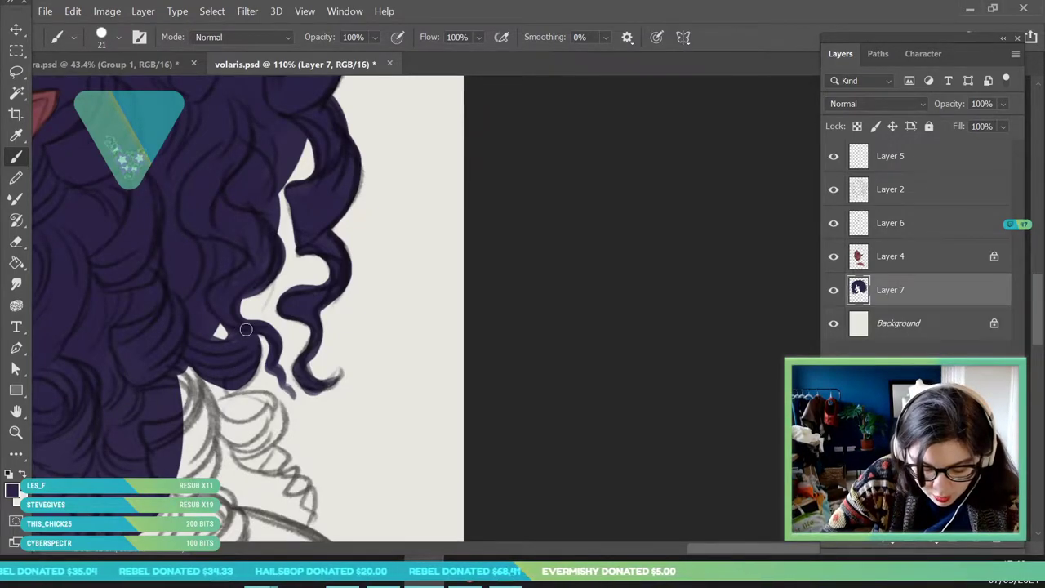
# - Fill the tapering corkscrew ringlet below the rounded curl, from its wide top to its thin tip
pyautogui.click(18, 431)
pyautogui.moveTo(336, 219); pyautogui.dragTo(282, 294)
pyautogui.moveTo(274, 348); pyautogui.dragTo(377, 321)
pyautogui.moveTo(496, 292); pyautogui.dragTo(455, 304)
pyautogui.moveTo(555, 232); pyautogui.dragTo(577, 280)
pyautogui.click(19, 159)
pyautogui.moveTo(238, 231)
pyautogui.mouseDown()
pyautogui.moveTo(246, 267)
pyautogui.moveTo(269, 243)
pyautogui.moveTo(267, 314)
pyautogui.moveTo(273, 343)
pyautogui.moveTo(293, 355)
pyautogui.mouseUp()
pyautogui.moveTo(310, 249)
pyautogui.mouseDown()
pyautogui.moveTo(261, 270)
pyautogui.moveTo(338, 268)
pyautogui.moveTo(355, 309)
pyautogui.moveTo(299, 347)
pyautogui.moveTo(298, 292)
pyautogui.moveTo(266, 284)
pyautogui.moveTo(310, 303)
pyautogui.moveTo(315, 273)
pyautogui.moveTo(282, 355)
pyautogui.moveTo(347, 347)
pyautogui.moveTo(327, 367)
pyautogui.moveTo(367, 358)
pyautogui.moveTo(374, 413)
pyautogui.moveTo(380, 401)
pyautogui.moveTo(437, 467)
pyautogui.mouseUp()
# - Enlarge the brush to 42 px and fill the curls between the main hair mass and the corkscrew ringlet
pyautogui.press('z')
pyautogui.moveTo(308, 284)
pyautogui.mouseDown()
pyautogui.moveTo(243, 433)
pyautogui.moveTo(221, 433)
pyautogui.mouseUp()
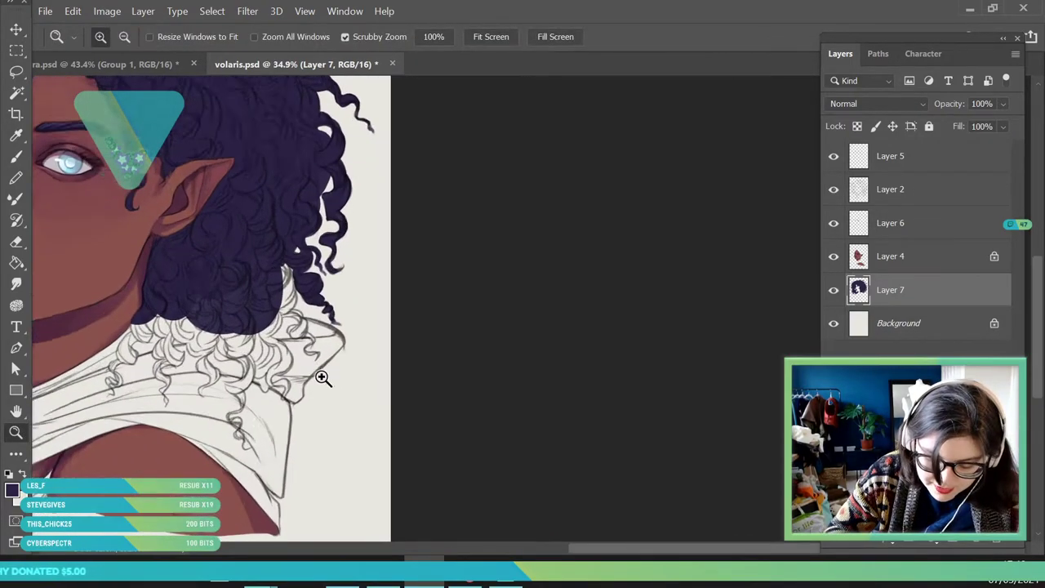
pyautogui.moveTo(319, 364); pyautogui.dragTo(316, 370)
pyautogui.click(16, 157)
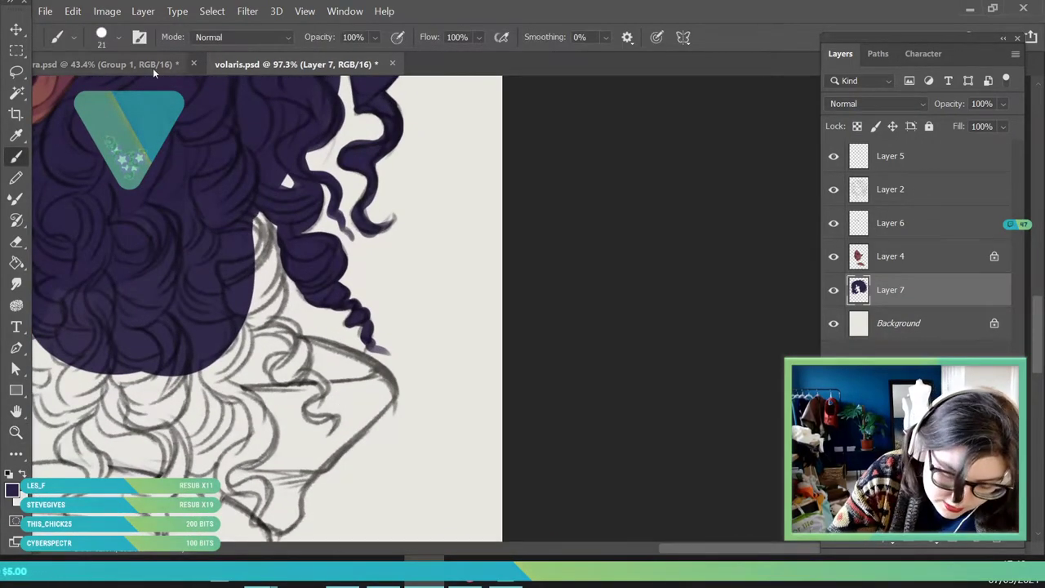
pyautogui.click(106, 34)
pyautogui.moveTo(105, 90); pyautogui.dragTo(113, 90)
pyautogui.click(250, 228)
pyautogui.moveTo(254, 231)
pyautogui.mouseDown()
pyautogui.moveTo(252, 292)
pyautogui.moveTo(239, 301)
pyautogui.moveTo(269, 261)
pyautogui.mouseUp()
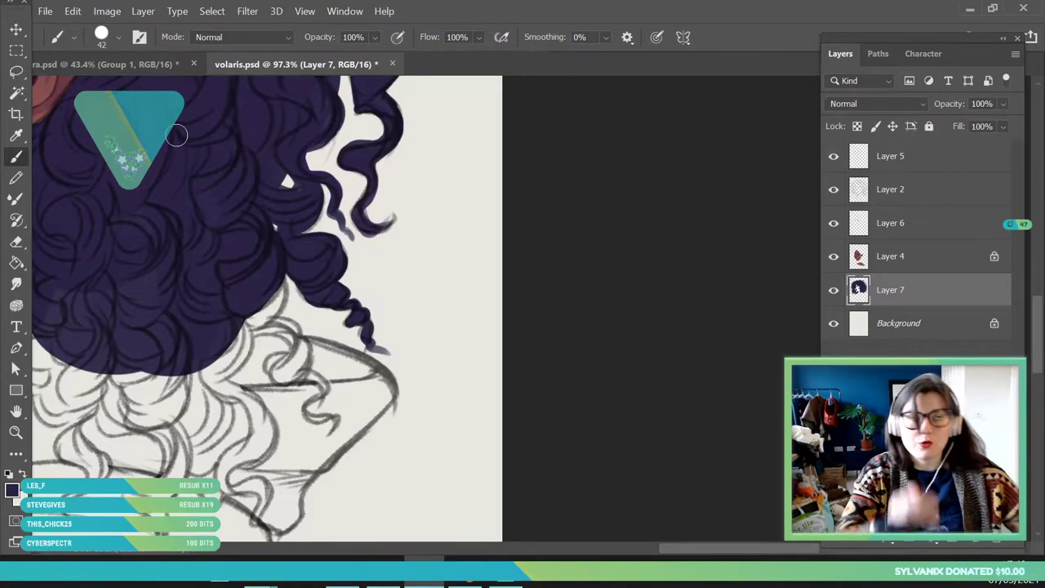
# - Reduce the brush to 28 px and fill the rounded curl ends along the lower hair edge above the collar
pyautogui.press('z')
pyautogui.moveTo(407, 385)
pyautogui.mouseDown()
pyautogui.moveTo(368, 389)
pyautogui.moveTo(394, 409)
pyautogui.moveTo(412, 395)
pyautogui.mouseUp()
pyautogui.press('b')
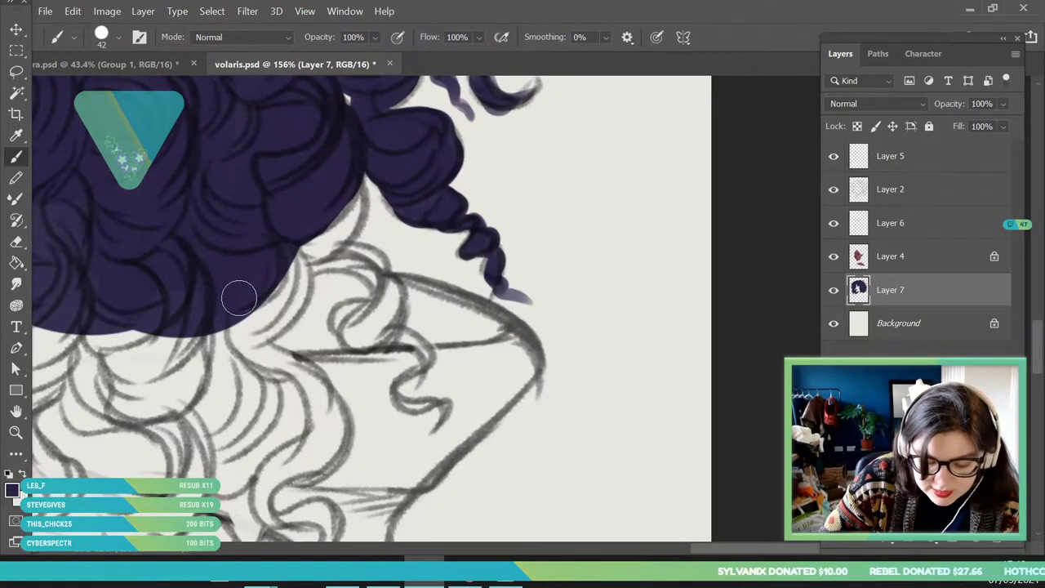
pyautogui.click(119, 38)
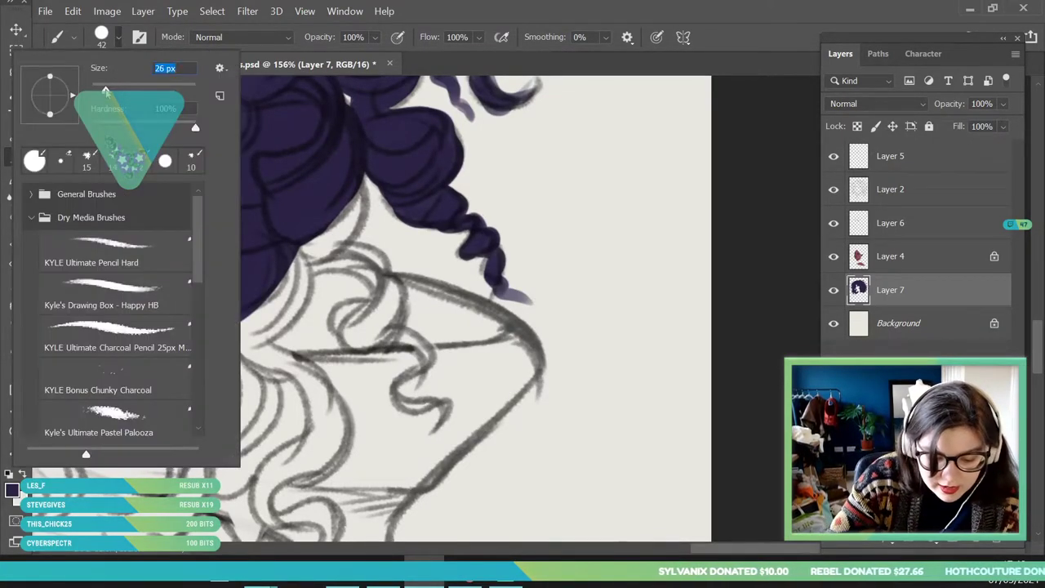
pyautogui.click(356, 200)
pyautogui.moveTo(357, 200)
pyautogui.mouseDown()
pyautogui.moveTo(350, 182)
pyautogui.moveTo(303, 240)
pyautogui.moveTo(312, 247)
pyautogui.mouseUp()
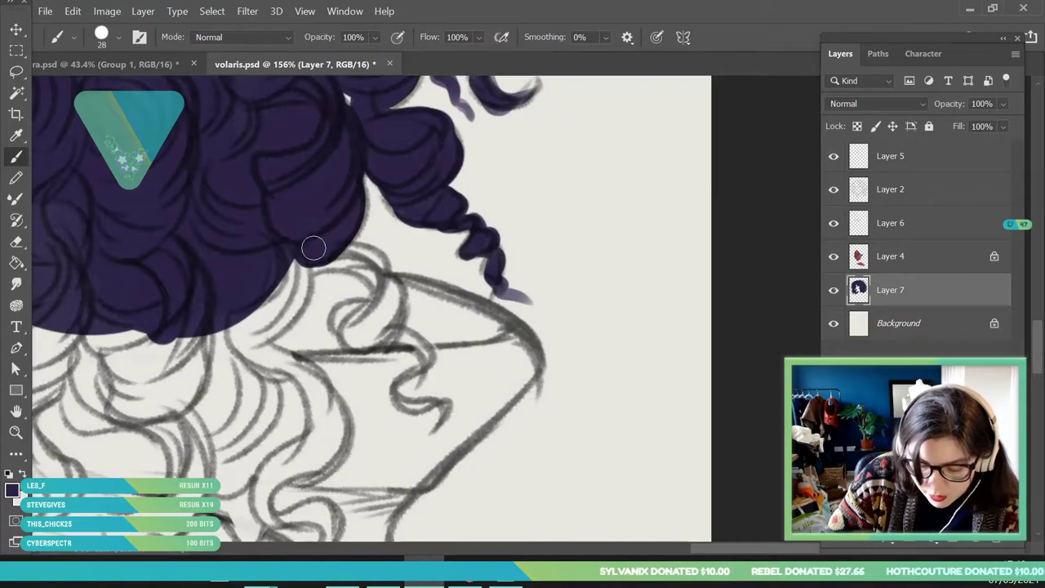
pyautogui.moveTo(244, 318)
pyautogui.mouseDown()
pyautogui.moveTo(245, 349)
pyautogui.moveTo(287, 311)
pyautogui.moveTo(252, 341)
pyautogui.moveTo(284, 310)
pyautogui.moveTo(243, 319)
pyautogui.mouseUp()
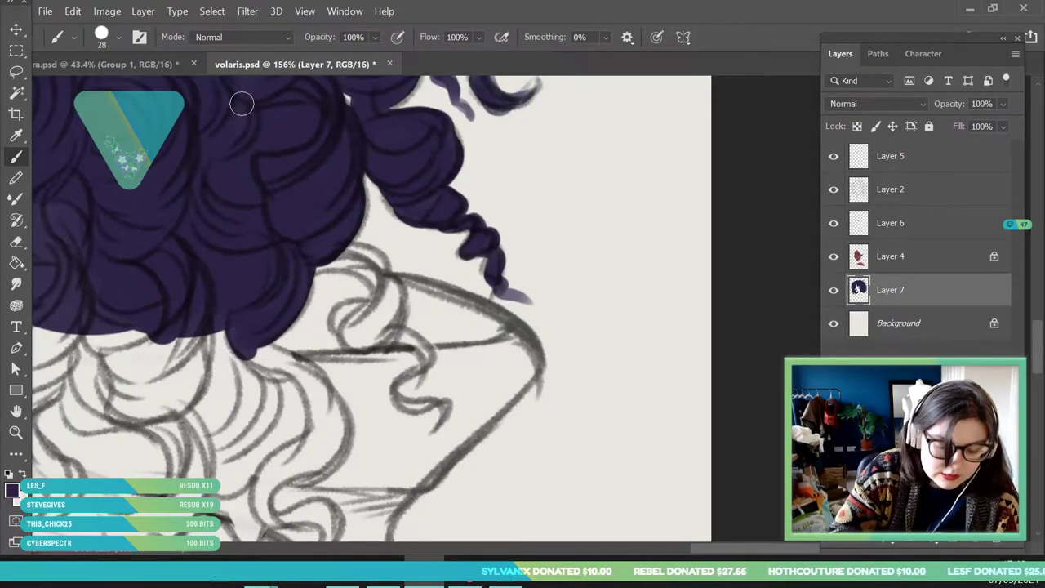
# - Set the brush to 15 px and fill the looping ringlet that hangs over the back of the collar
pyautogui.click(119, 38)
pyautogui.moveTo(103, 90); pyautogui.dragTo(99, 90)
pyautogui.click(347, 254)
pyautogui.moveTo(347, 254)
pyautogui.mouseDown()
pyautogui.moveTo(312, 268)
pyautogui.moveTo(345, 274)
pyautogui.moveTo(386, 304)
pyautogui.moveTo(371, 279)
pyautogui.moveTo(385, 303)
pyautogui.moveTo(337, 329)
pyautogui.moveTo(368, 348)
pyautogui.moveTo(392, 286)
pyautogui.moveTo(385, 332)
pyautogui.moveTo(368, 342)
pyautogui.moveTo(375, 292)
pyautogui.mouseUp()
pyautogui.moveTo(405, 341)
pyautogui.mouseDown()
pyautogui.moveTo(418, 334)
pyautogui.moveTo(394, 397)
pyautogui.moveTo(447, 408)
pyautogui.mouseUp()
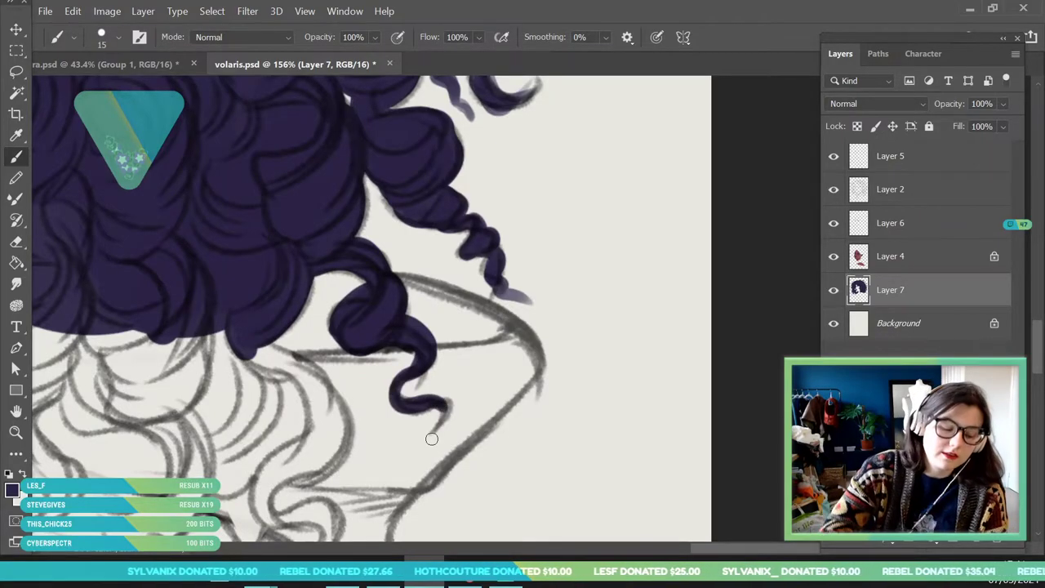
# - Fill the thin corkscrew end of the ringlet hanging over the collar nearest the neck
pyautogui.press('z')
pyautogui.moveTo(388, 318)
pyautogui.mouseDown()
pyautogui.moveTo(326, 338)
pyautogui.moveTo(338, 373)
pyautogui.mouseUp()
pyautogui.moveTo(155, 404)
pyautogui.mouseDown()
pyautogui.moveTo(181, 406)
pyautogui.moveTo(155, 396)
pyautogui.moveTo(159, 409)
pyautogui.moveTo(178, 371)
pyautogui.moveTo(194, 396)
pyautogui.moveTo(186, 342)
pyautogui.mouseUp()
pyautogui.scroll(3, 180, 406)
pyautogui.press('b')
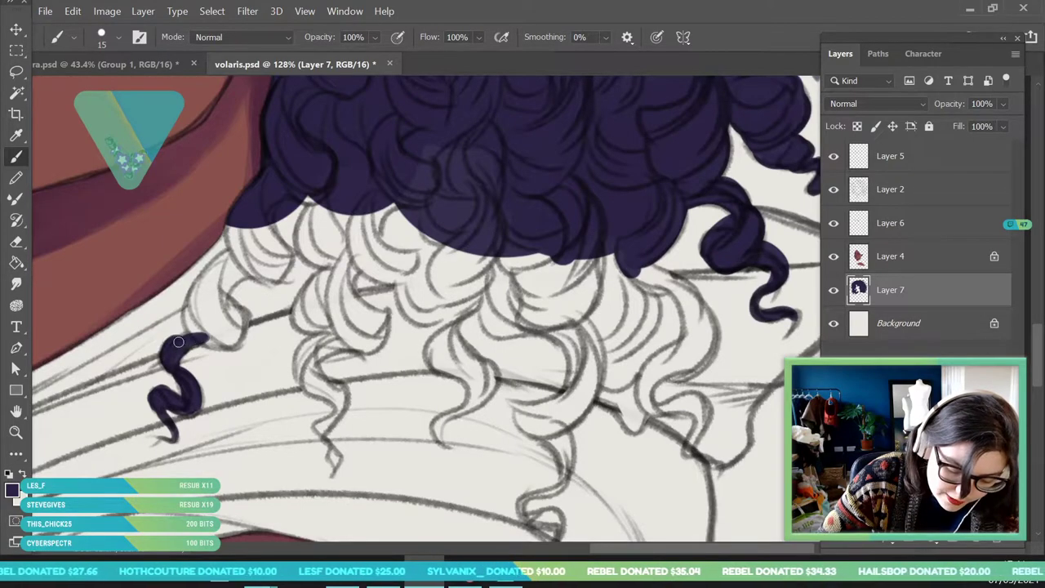
# - Enlarge the brush to 37 px and fill the wide upper part of the neck-side ringlet up to the hair mass
pyautogui.click(118, 37)
pyautogui.moveTo(99, 87); pyautogui.dragTo(111, 87)
pyautogui.click(261, 213)
pyautogui.moveTo(210, 335)
pyautogui.mouseDown()
pyautogui.moveTo(239, 320)
pyautogui.moveTo(222, 281)
pyautogui.moveTo(221, 326)
pyautogui.moveTo(198, 325)
pyautogui.moveTo(248, 245)
pyautogui.moveTo(234, 237)
pyautogui.moveTo(273, 272)
pyautogui.moveTo(281, 259)
pyautogui.moveTo(250, 236)
pyautogui.moveTo(281, 254)
pyautogui.moveTo(296, 200)
pyautogui.moveTo(261, 231)
pyautogui.moveTo(328, 178)
pyautogui.mouseUp()
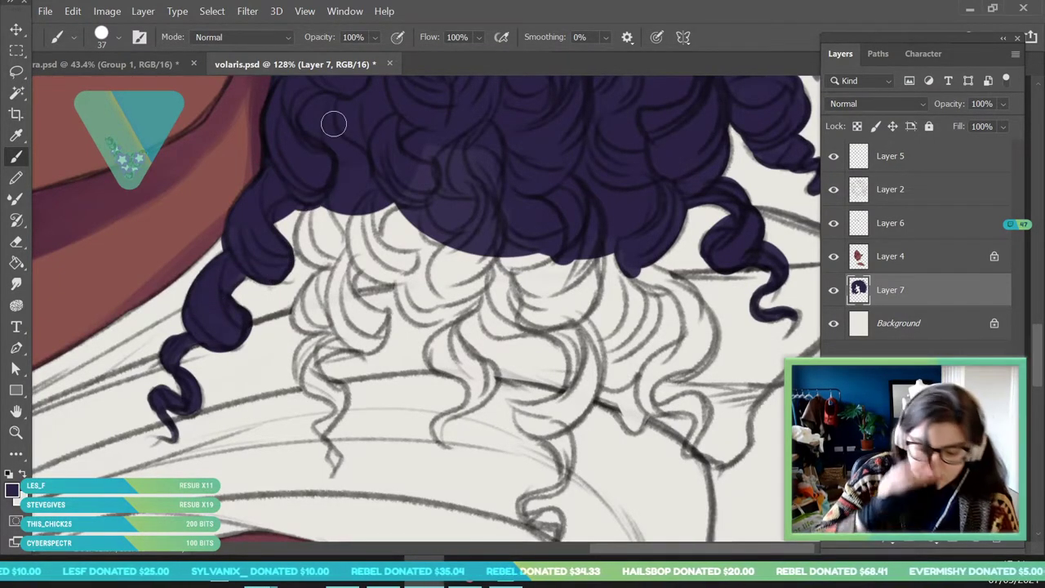
# - Fill the large rounded curls along the lower hair edge above the collar, from the neck side to the back
pyautogui.moveTo(334, 123)
pyautogui.mouseDown()
pyautogui.moveTo(283, 233)
pyautogui.moveTo(296, 237)
pyautogui.moveTo(250, 254)
pyautogui.moveTo(304, 162)
pyautogui.moveTo(307, 247)
pyautogui.moveTo(328, 256)
pyautogui.moveTo(344, 209)
pyautogui.moveTo(398, 225)
pyautogui.moveTo(358, 244)
pyautogui.moveTo(372, 266)
pyautogui.moveTo(401, 269)
pyautogui.moveTo(409, 261)
pyautogui.moveTo(365, 207)
pyautogui.moveTo(400, 195)
pyautogui.moveTo(375, 221)
pyautogui.moveTo(465, 121)
pyautogui.mouseUp()
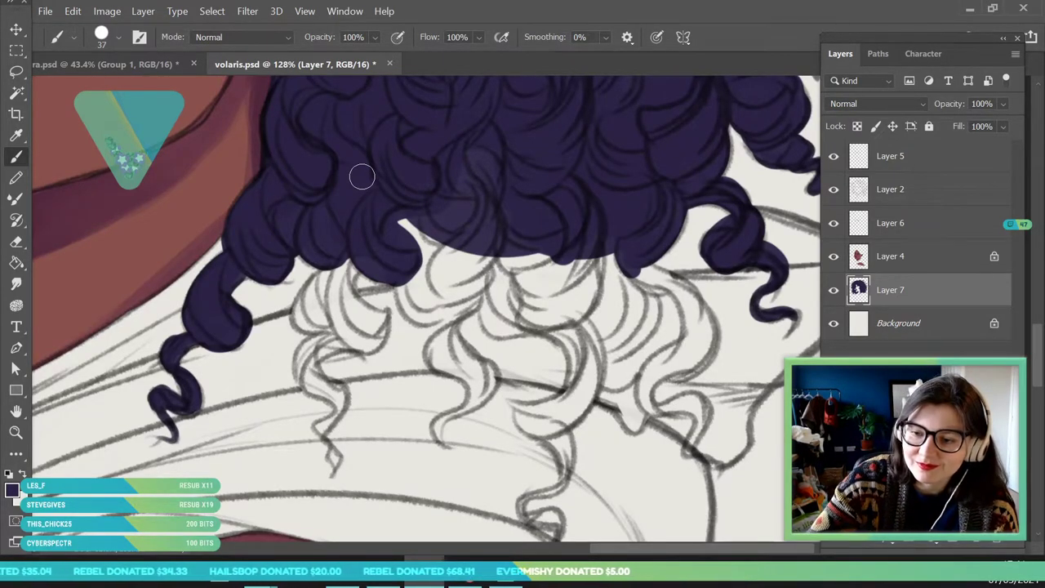
pyautogui.moveTo(460, 171)
pyautogui.mouseDown()
pyautogui.moveTo(430, 241)
pyautogui.moveTo(446, 185)
pyautogui.moveTo(420, 227)
pyautogui.moveTo(417, 308)
pyautogui.moveTo(475, 278)
pyautogui.moveTo(414, 315)
pyautogui.moveTo(410, 297)
pyautogui.moveTo(488, 258)
pyautogui.moveTo(427, 228)
pyautogui.moveTo(459, 228)
pyautogui.moveTo(437, 248)
pyautogui.moveTo(474, 242)
pyautogui.mouseUp()
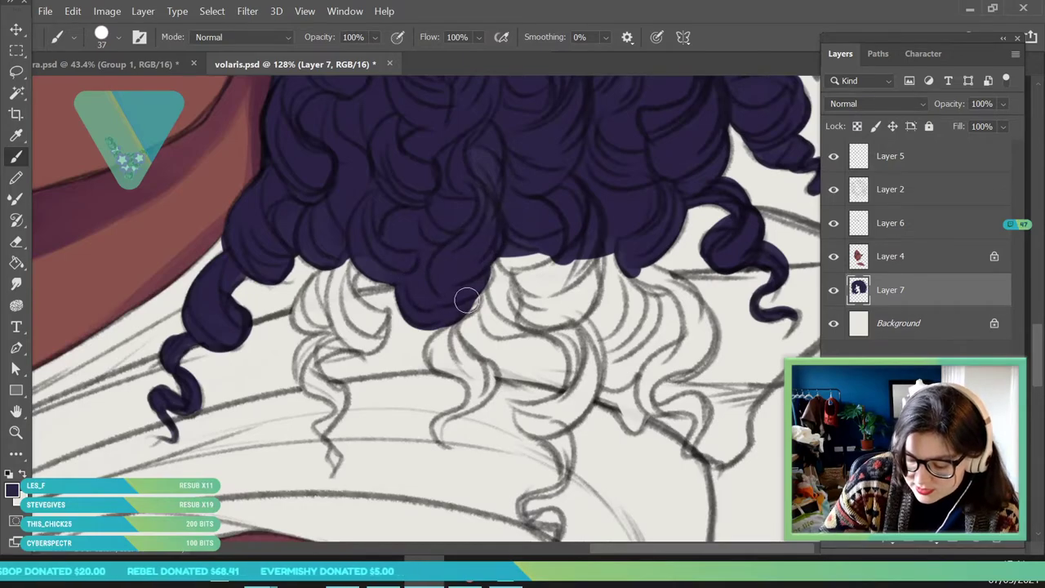
pyautogui.moveTo(499, 306)
pyautogui.mouseDown()
pyautogui.moveTo(474, 310)
pyautogui.moveTo(490, 327)
pyautogui.moveTo(570, 296)
pyautogui.moveTo(578, 351)
pyautogui.moveTo(555, 425)
pyautogui.moveTo(523, 408)
pyautogui.moveTo(551, 421)
pyautogui.moveTo(596, 343)
pyautogui.moveTo(584, 392)
pyautogui.moveTo(604, 390)
pyautogui.moveTo(635, 429)
pyautogui.moveTo(663, 367)
pyautogui.mouseUp()
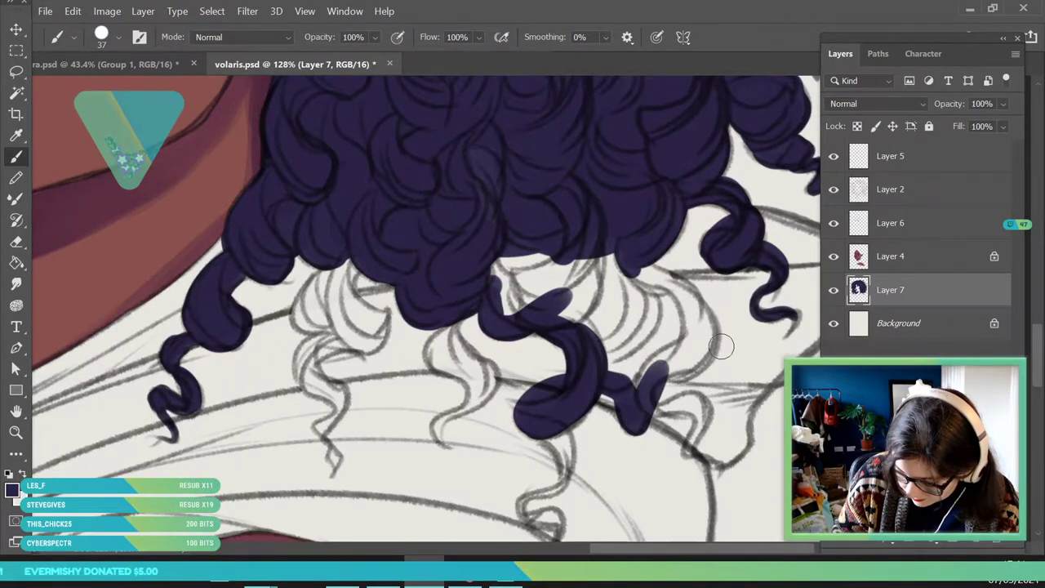
pyautogui.moveTo(645, 414)
pyautogui.mouseDown()
pyautogui.moveTo(682, 400)
pyautogui.moveTo(641, 401)
pyautogui.moveTo(695, 362)
pyautogui.moveTo(706, 328)
pyautogui.moveTo(688, 295)
pyautogui.moveTo(604, 223)
pyautogui.mouseUp()
pyautogui.moveTo(501, 280)
pyautogui.mouseDown()
pyautogui.moveTo(509, 250)
pyautogui.moveTo(558, 242)
pyautogui.moveTo(583, 338)
pyautogui.moveTo(618, 322)
pyautogui.moveTo(676, 363)
pyautogui.moveTo(644, 258)
pyautogui.mouseUp()
# - Reduce the brush to 17 px and fill the second ringlet from the neck, including its wavy tip and side curl
pyautogui.click(115, 37)
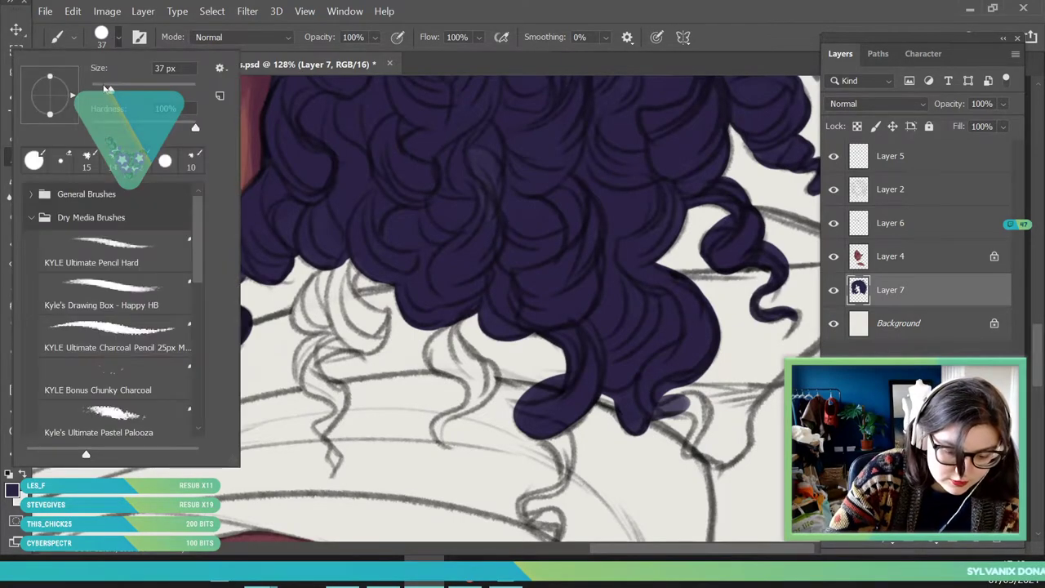
pyautogui.moveTo(111, 91); pyautogui.dragTo(105, 90)
pyautogui.click(346, 198)
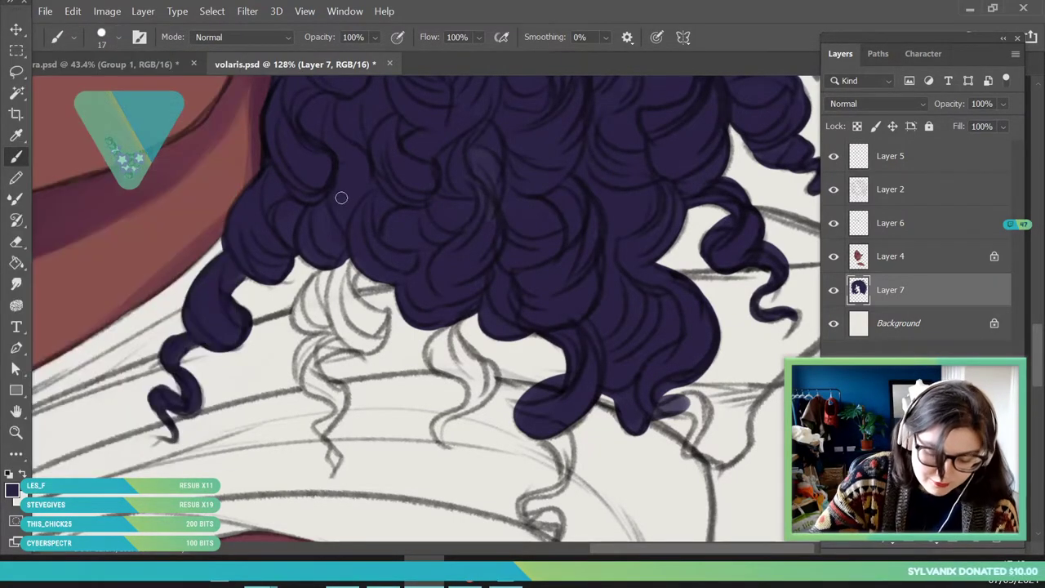
pyautogui.moveTo(333, 461)
pyautogui.mouseDown()
pyautogui.moveTo(335, 477)
pyautogui.moveTo(332, 440)
pyautogui.moveTo(317, 426)
pyautogui.moveTo(327, 392)
pyautogui.moveTo(295, 341)
pyautogui.mouseUp()
pyautogui.moveTo(345, 412)
pyautogui.mouseDown()
pyautogui.moveTo(347, 400)
pyautogui.moveTo(313, 369)
pyautogui.moveTo(359, 333)
pyautogui.moveTo(303, 326)
pyautogui.moveTo(367, 340)
pyautogui.moveTo(380, 295)
pyautogui.moveTo(344, 264)
pyautogui.mouseUp()
pyautogui.moveTo(304, 328)
pyautogui.mouseDown()
pyautogui.moveTo(314, 285)
pyautogui.moveTo(332, 269)
pyautogui.moveTo(311, 304)
pyautogui.moveTo(336, 297)
pyautogui.mouseUp()
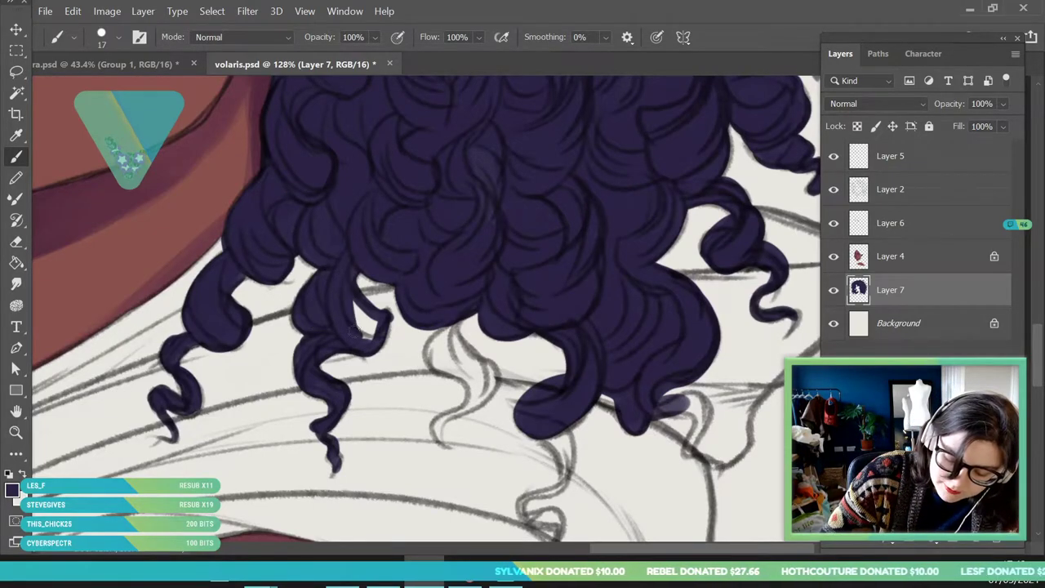
pyautogui.moveTo(352, 334); pyautogui.dragTo(374, 324)
# - Fill the short S-shaped ringlet hanging over the middle of the collar
pyautogui.click(19, 431)
pyautogui.moveTo(266, 340); pyautogui.dragTo(168, 347)
pyautogui.moveTo(287, 309); pyautogui.dragTo(367, 315)
pyautogui.press('b')
pyautogui.moveTo(248, 421)
pyautogui.mouseDown()
pyautogui.moveTo(235, 385)
pyautogui.moveTo(287, 326)
pyautogui.moveTo(276, 351)
pyautogui.moveTo(269, 312)
pyautogui.moveTo(233, 256)
pyautogui.moveTo(237, 223)
pyautogui.moveTo(261, 278)
pyautogui.moveTo(325, 317)
pyautogui.mouseUp()
pyautogui.moveTo(289, 356)
pyautogui.mouseDown()
pyautogui.moveTo(314, 334)
pyautogui.moveTo(304, 303)
pyautogui.moveTo(241, 260)
pyautogui.mouseUp()
pyautogui.moveTo(298, 235); pyautogui.dragTo(333, 295)
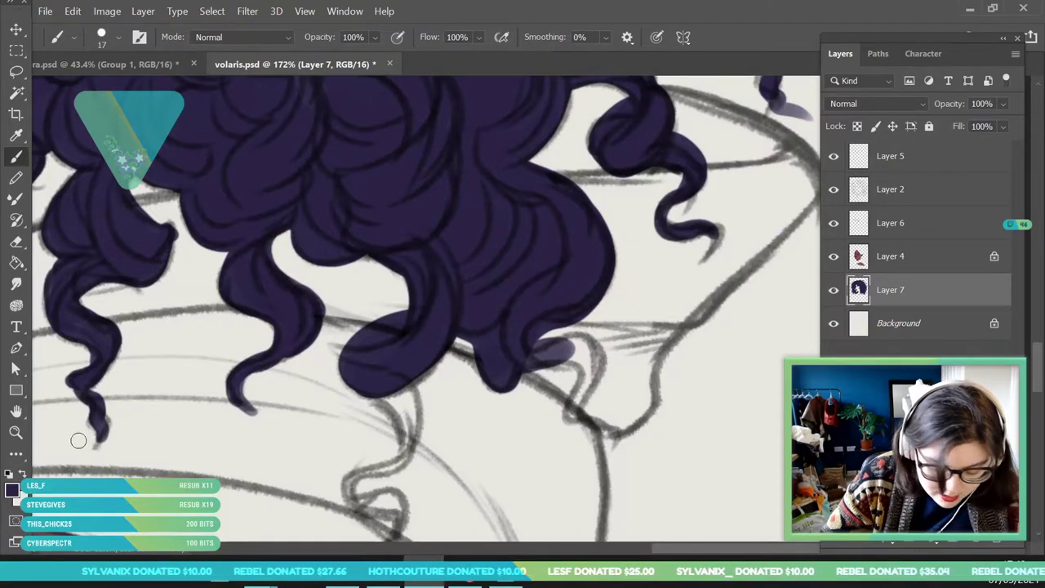
# - Fill the long wavy ringlet over the collar and the small curled ringlet behind it
pyautogui.click(16, 434)
pyautogui.moveTo(193, 283); pyautogui.dragTo(123, 310)
pyautogui.moveTo(293, 319); pyautogui.dragTo(366, 433)
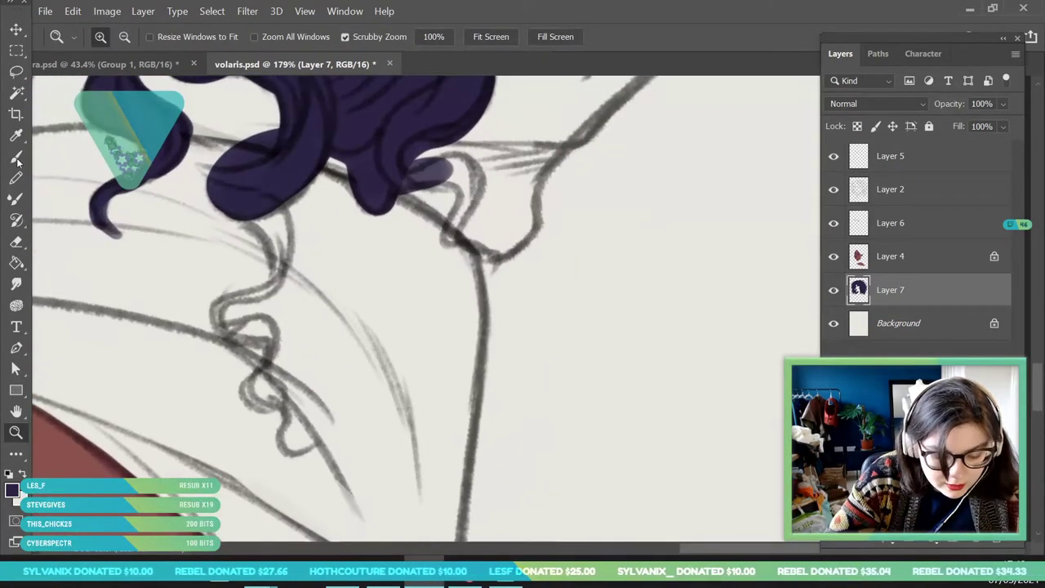
pyautogui.click(16, 157)
pyautogui.moveTo(249, 214)
pyautogui.mouseDown()
pyautogui.moveTo(276, 249)
pyautogui.moveTo(254, 204)
pyautogui.moveTo(249, 211)
pyautogui.moveTo(270, 196)
pyautogui.moveTo(262, 277)
pyautogui.moveTo(229, 299)
pyautogui.moveTo(219, 333)
pyautogui.moveTo(265, 339)
pyautogui.moveTo(255, 326)
pyautogui.moveTo(266, 337)
pyautogui.moveTo(251, 351)
pyautogui.moveTo(244, 400)
pyautogui.moveTo(281, 412)
pyautogui.moveTo(262, 420)
pyautogui.moveTo(286, 432)
pyautogui.mouseUp()
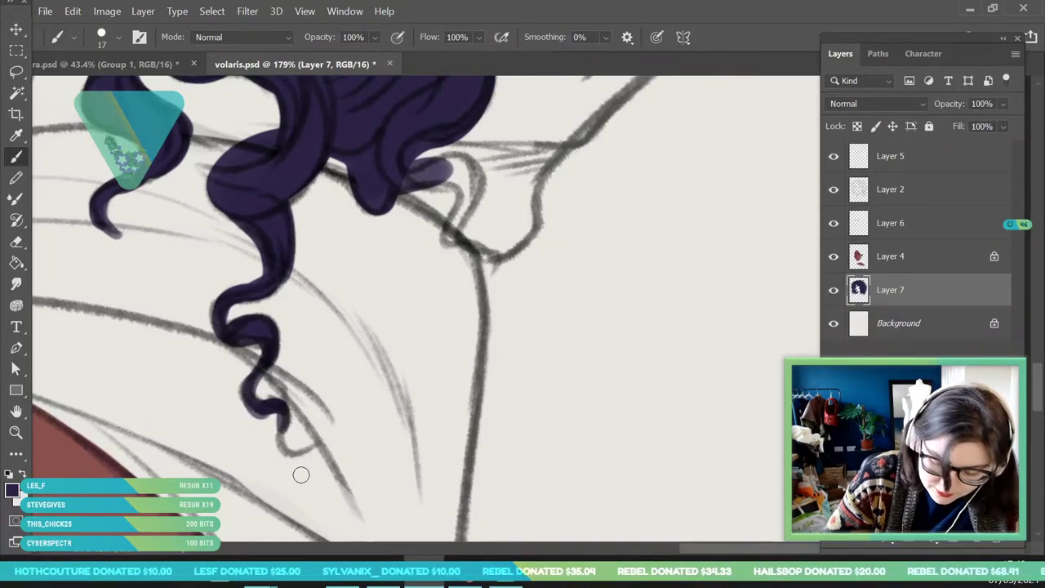
pyautogui.moveTo(403, 188)
pyautogui.mouseDown()
pyautogui.moveTo(474, 160)
pyautogui.moveTo(477, 196)
pyautogui.moveTo(441, 196)
pyautogui.moveTo(445, 238)
pyautogui.moveTo(500, 269)
pyautogui.mouseUp()
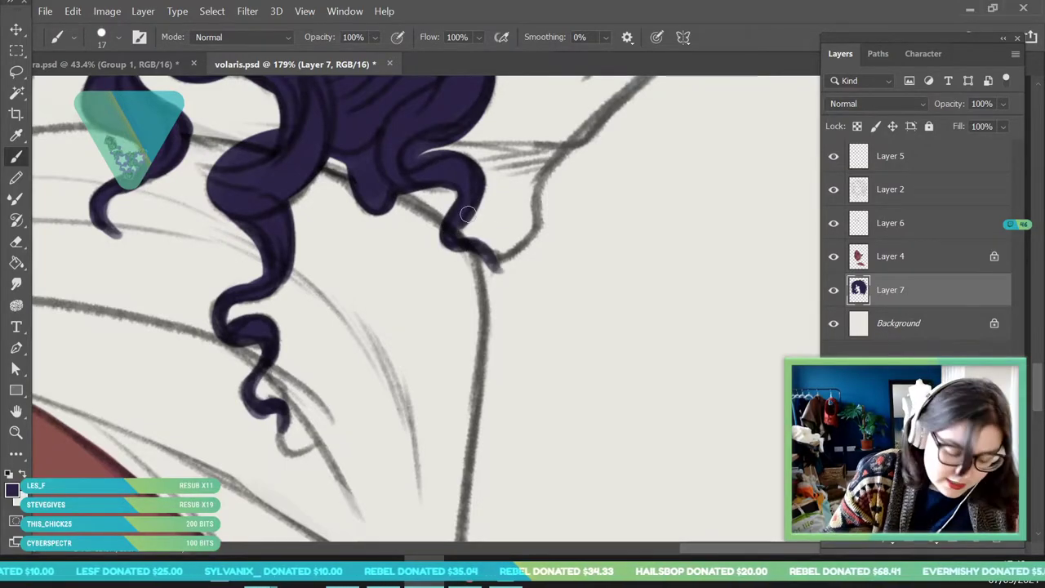
# - Check the whole portrait at several magnifications for gaps in the filled hair
pyautogui.click(14, 435)
pyautogui.moveTo(359, 263); pyautogui.dragTo(234, 532)
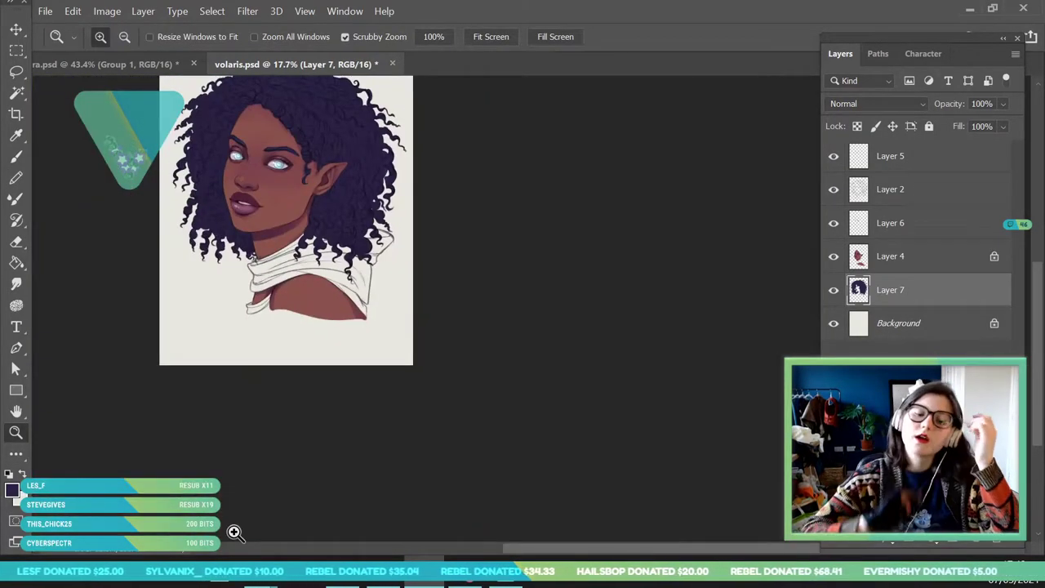
pyautogui.moveTo(314, 282); pyautogui.dragTo(254, 326)
pyautogui.moveTo(308, 219); pyautogui.dragTo(351, 282)
pyautogui.moveTo(294, 237); pyautogui.dragTo(427, 310)
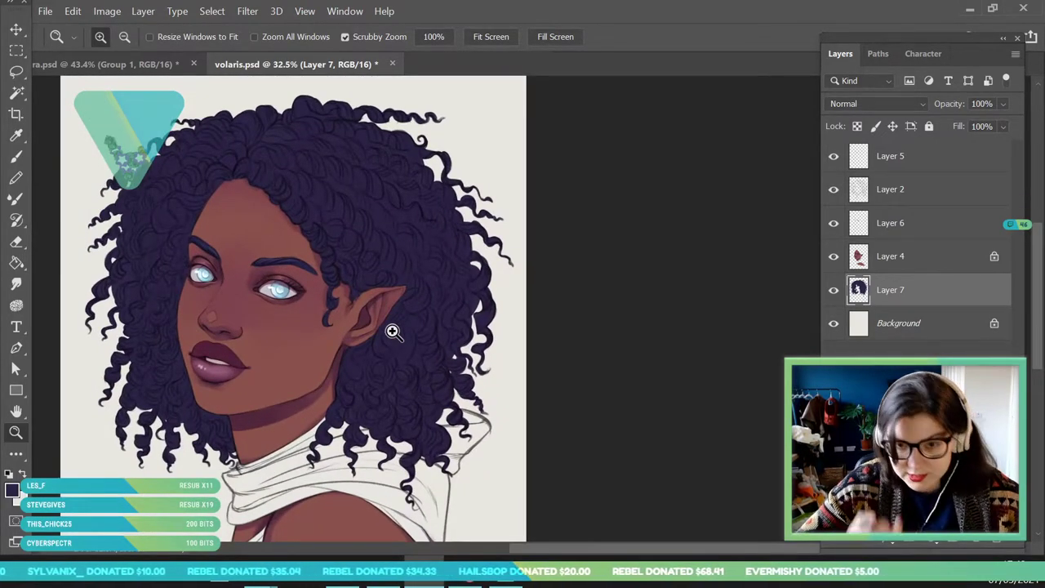
pyautogui.moveTo(422, 231); pyautogui.dragTo(381, 264)
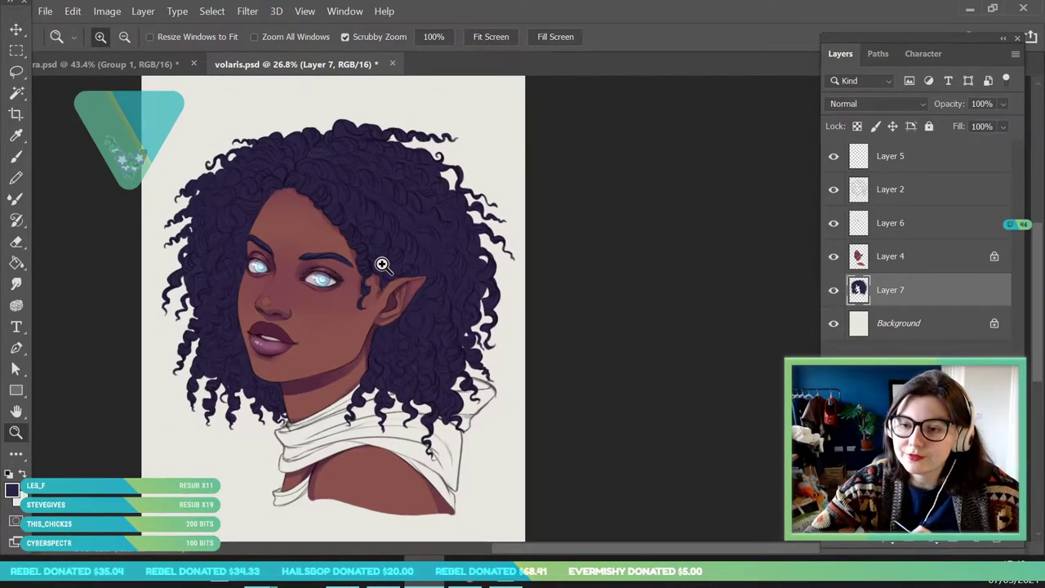
pyautogui.moveTo(360, 236); pyautogui.dragTo(484, 303)
pyautogui.moveTo(362, 271); pyautogui.dragTo(403, 335)
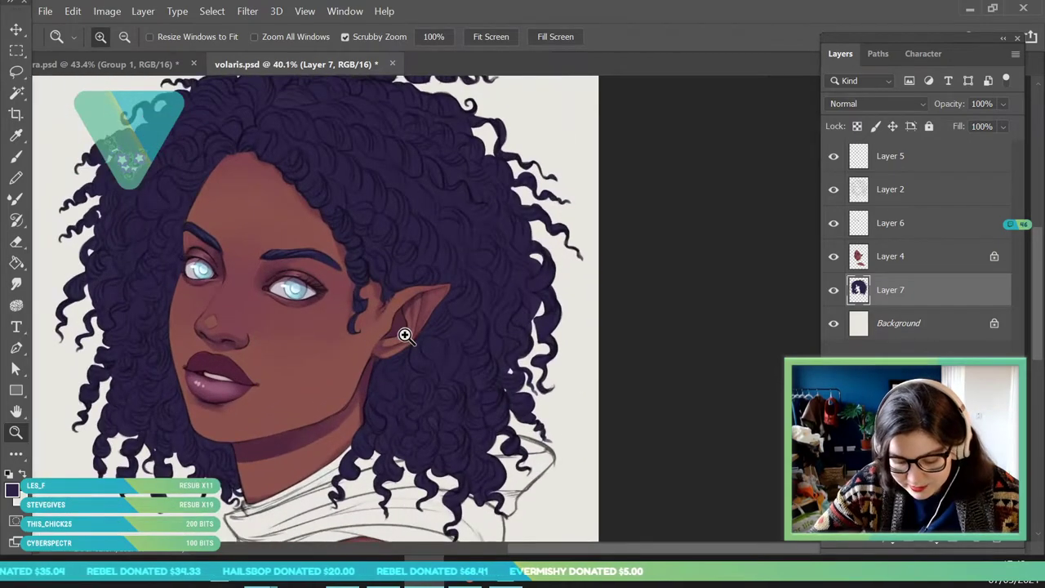
pyautogui.moveTo(414, 285); pyautogui.dragTo(372, 291)
pyautogui.moveTo(483, 275); pyautogui.dragTo(494, 304)
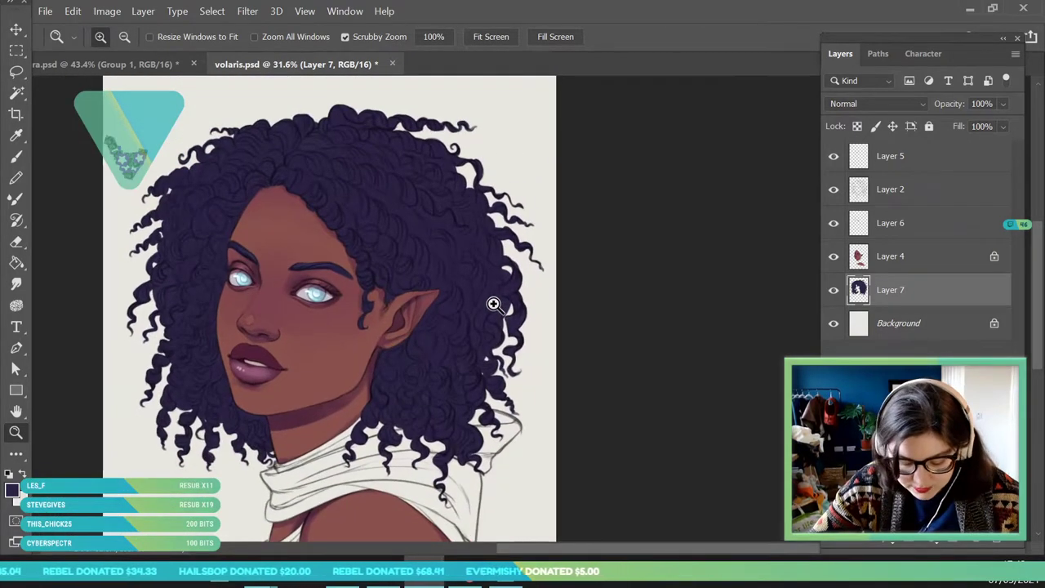
pyautogui.click(517, 462)
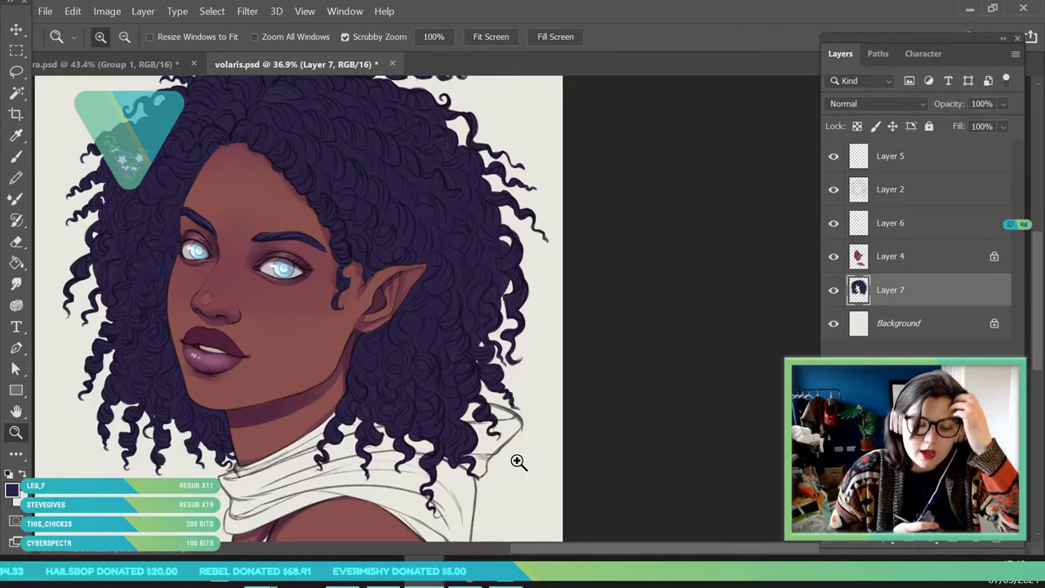
# - Lock the transparent pixels of Layer 7, the hair layer
pyautogui.moveTo(339, 292)
pyautogui.mouseDown()
pyautogui.moveTo(339, 273)
pyautogui.moveTo(351, 293)
pyautogui.mouseUp()
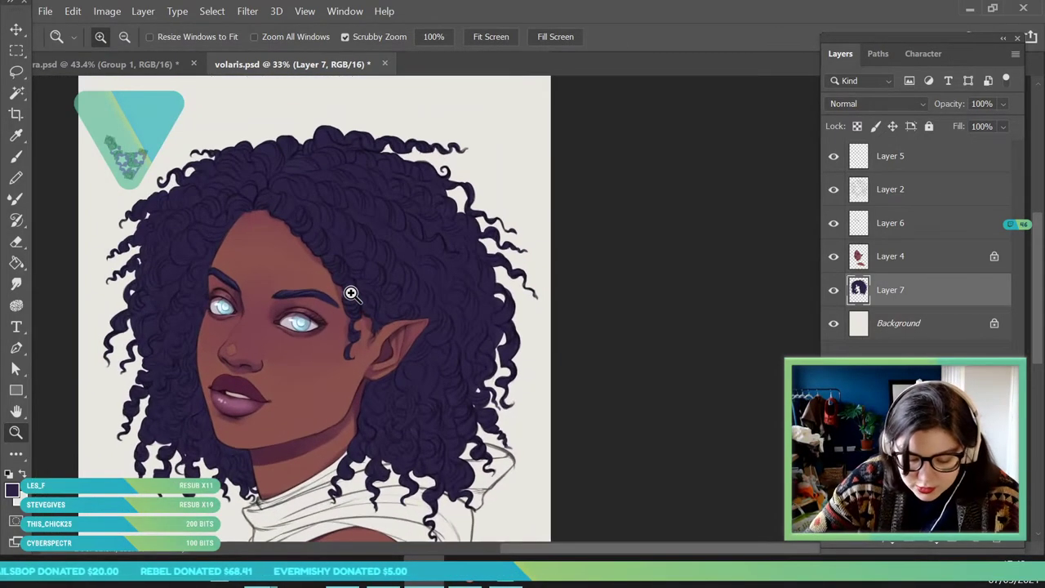
pyautogui.click(857, 128)
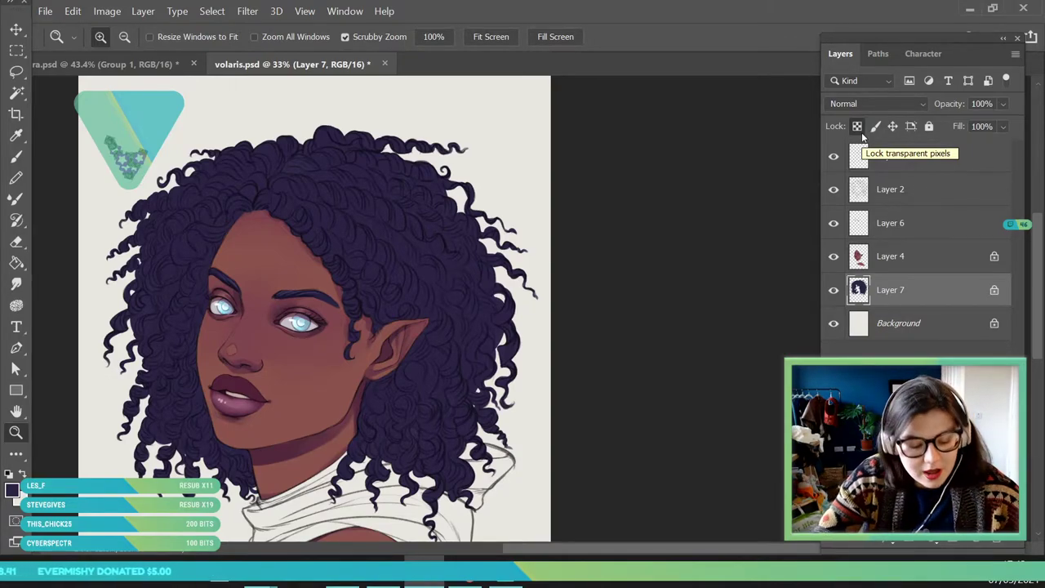
# - Examine the flat hair colour against the face and collar, viewing the portrait both whole and closer up
pyautogui.moveTo(323, 211); pyautogui.dragTo(294, 312)
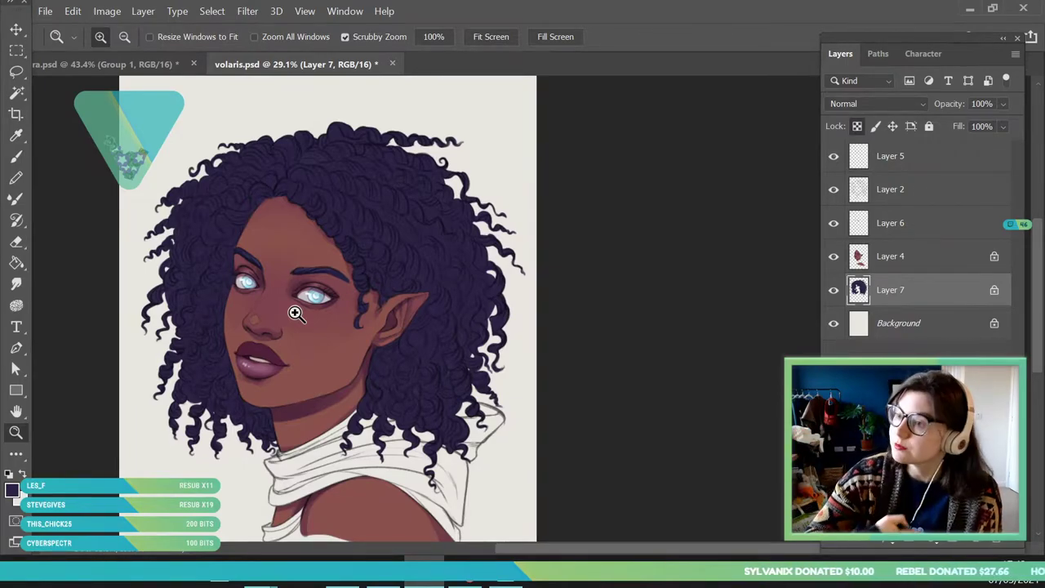
pyautogui.moveTo(422, 211); pyautogui.dragTo(399, 252)
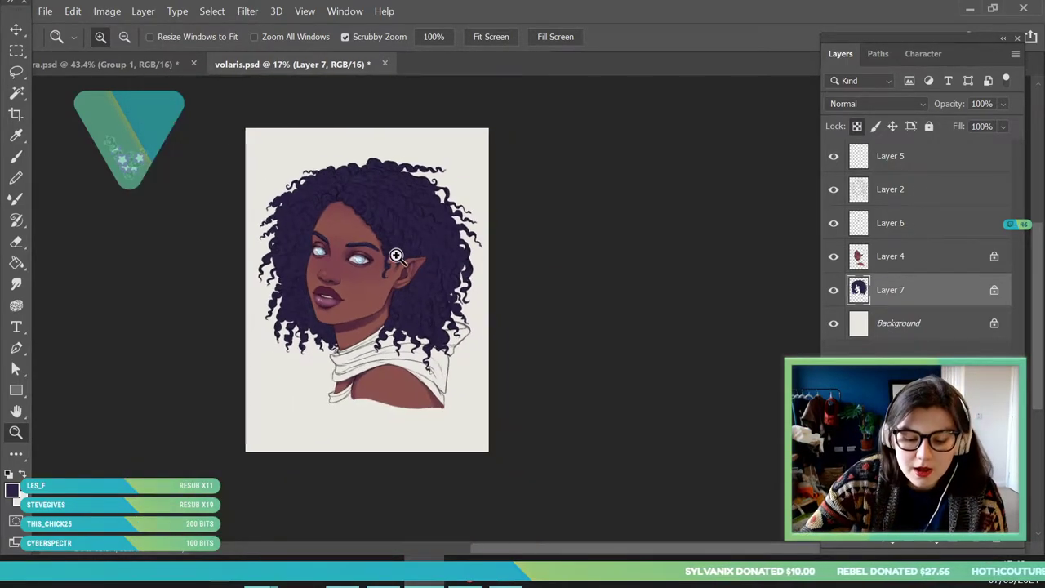
pyautogui.moveTo(346, 224); pyautogui.dragTo(385, 299)
pyautogui.moveTo(387, 225); pyautogui.dragTo(394, 222)
pyautogui.scroll(1, 394, 222)
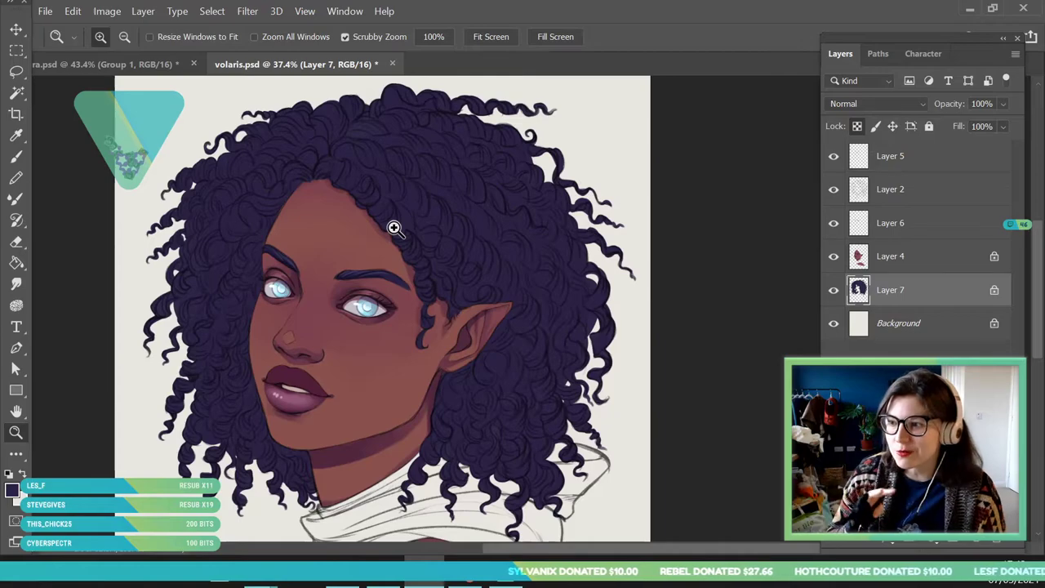
pyautogui.scroll(-2, 408, 246)
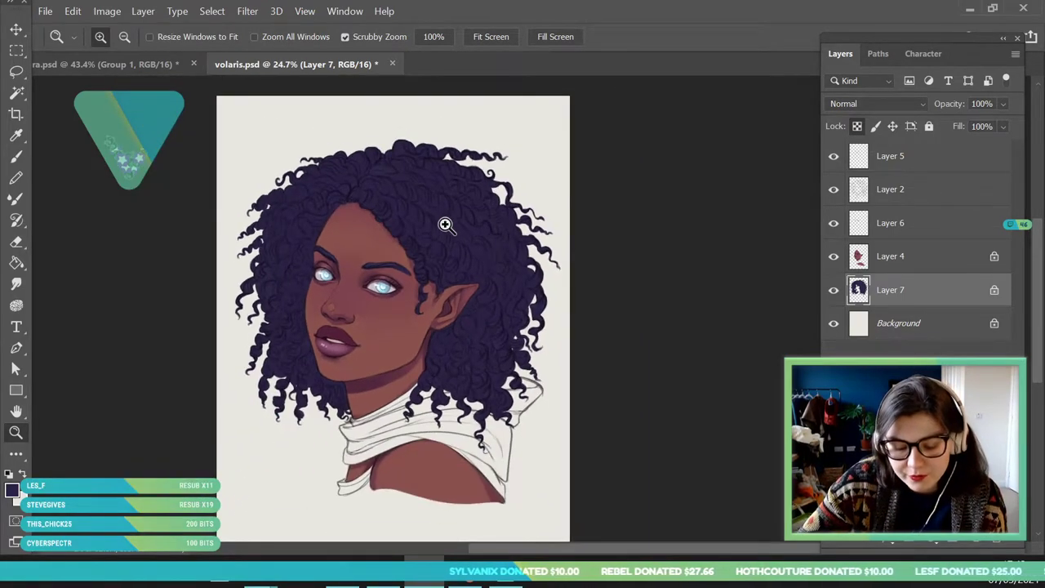
pyautogui.scroll(1, 448, 223)
pyautogui.scroll(1, 434, 233)
pyautogui.scroll(1, 424, 147)
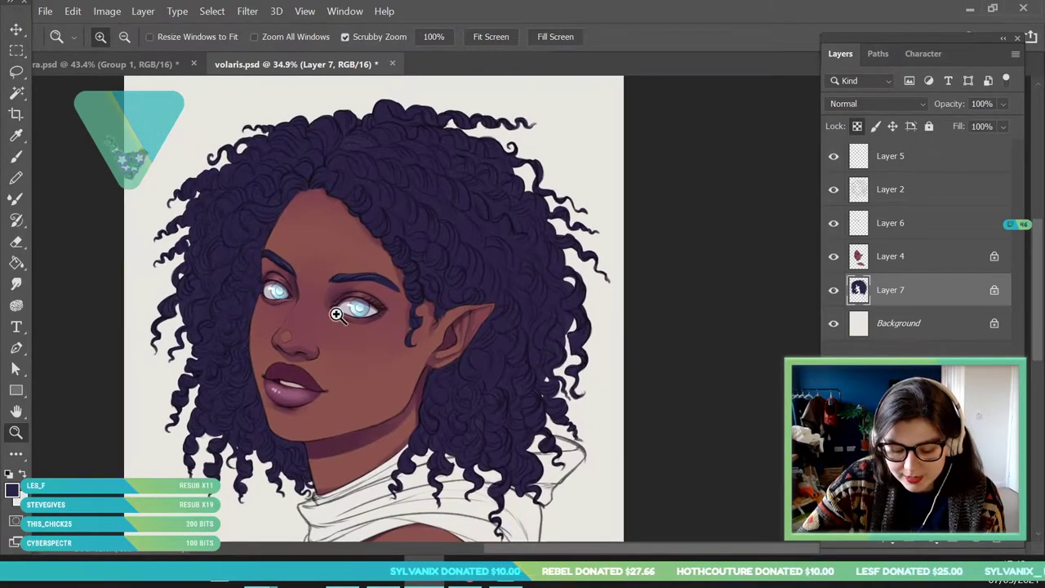
pyautogui.moveTo(438, 210); pyautogui.dragTo(430, 198)
pyautogui.moveTo(265, 500); pyautogui.dragTo(271, 502)
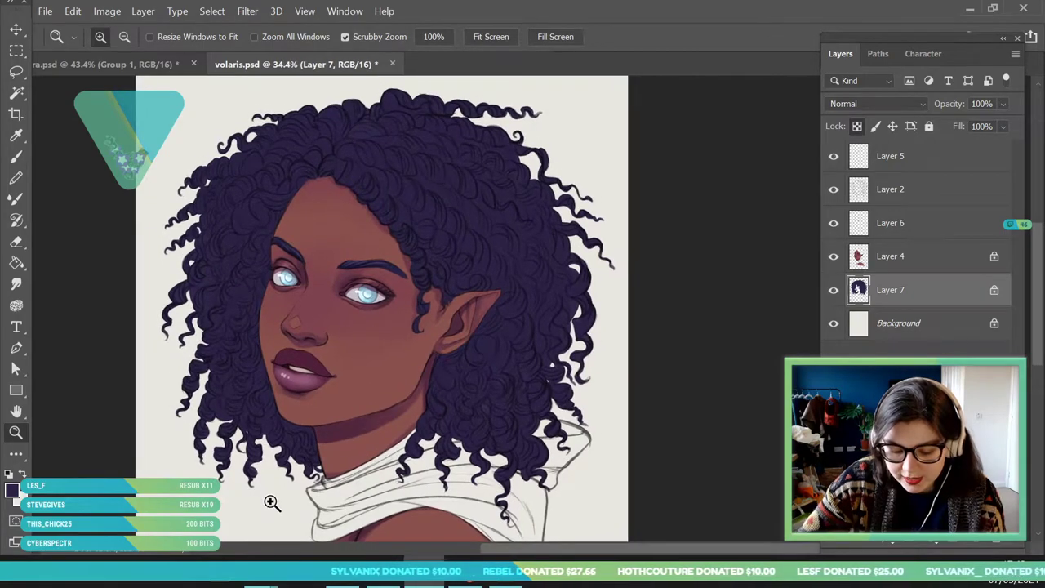
pyautogui.press('space')
pyautogui.moveTo(519, 210); pyautogui.dragTo(562, 223)
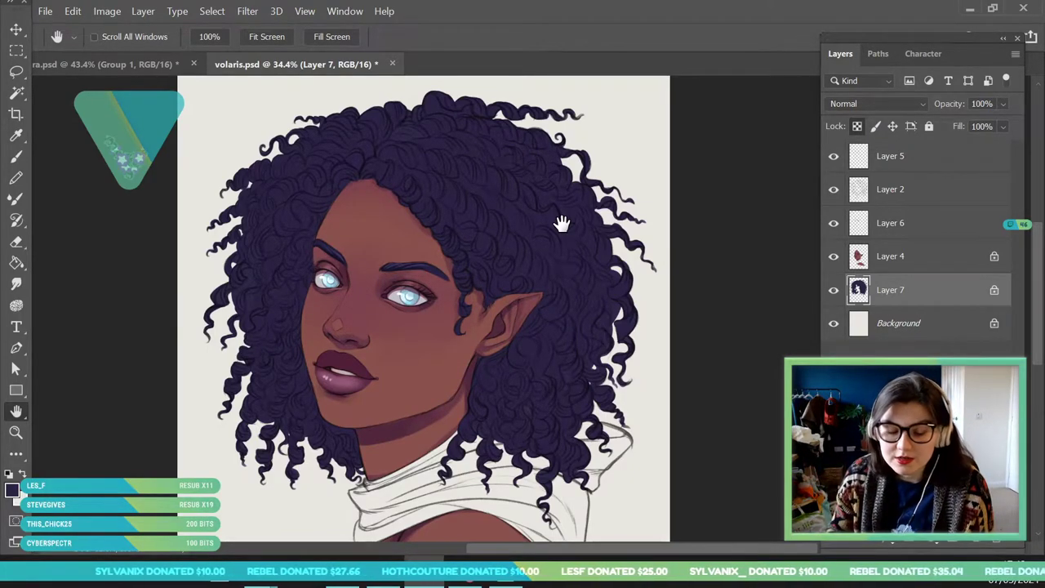
pyautogui.moveTo(461, 125); pyautogui.dragTo(449, 115)
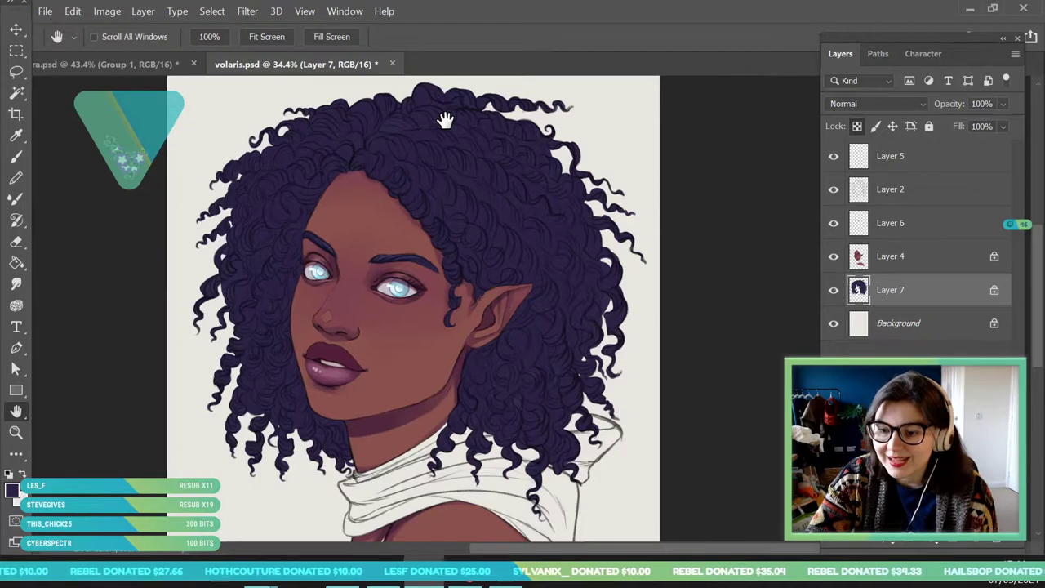
pyautogui.click(15, 432)
pyautogui.moveTo(475, 262); pyautogui.dragTo(531, 309)
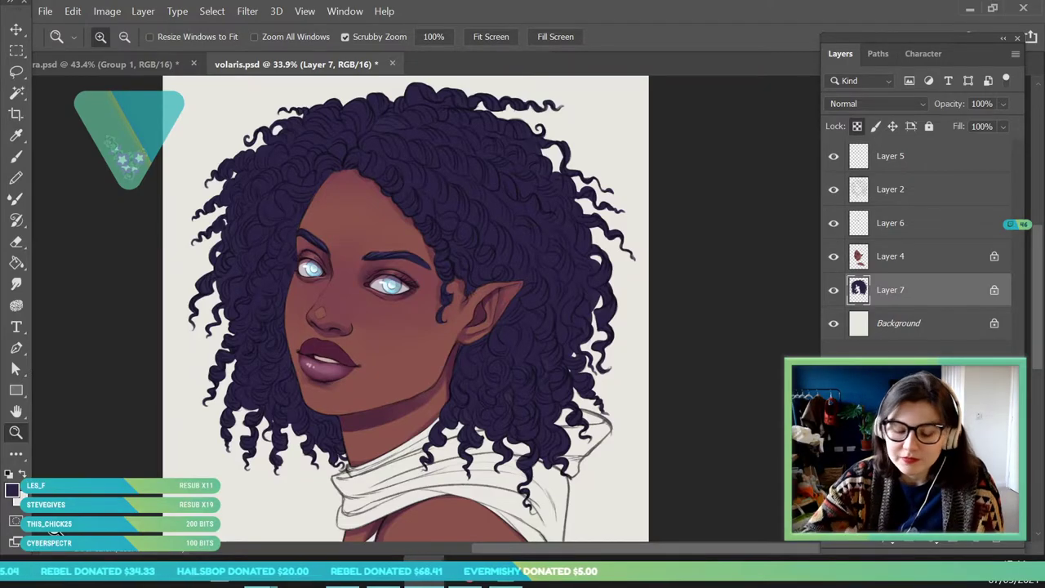
pyautogui.moveTo(489, 240); pyautogui.dragTo(513, 212)
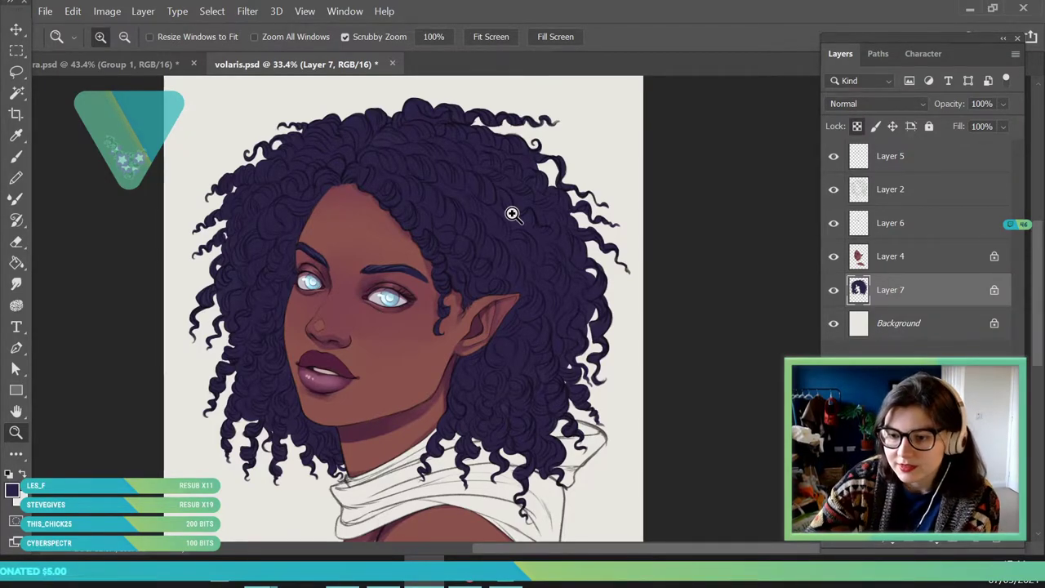
pyautogui.moveTo(508, 254); pyautogui.dragTo(680, 240)
# - Set the foreground colour to a darker navy with hue 256°, saturation 53% and brightness 21%
pyautogui.press('i')
pyautogui.click(12, 490)
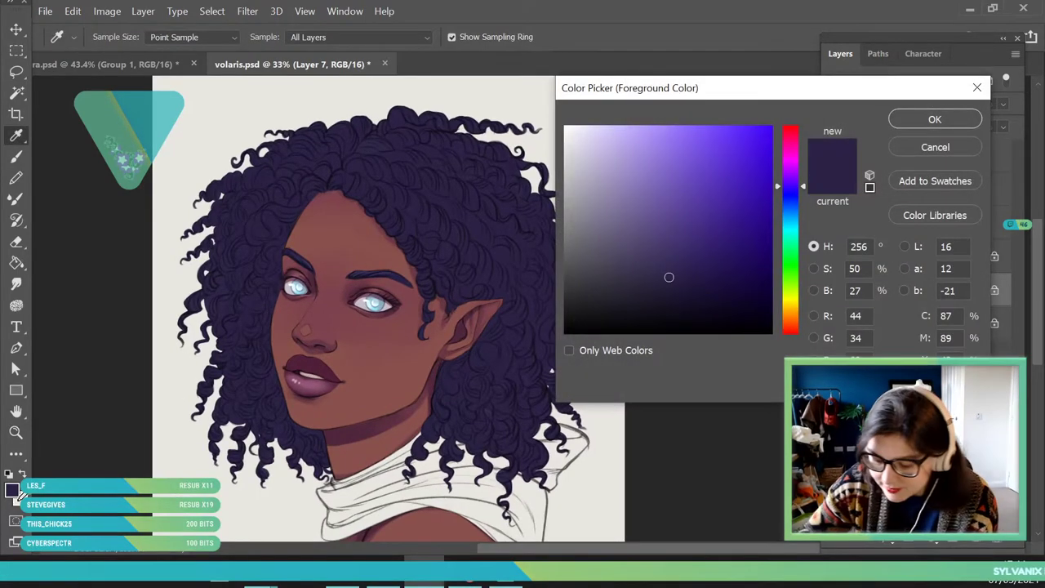
pyautogui.click(675, 289)
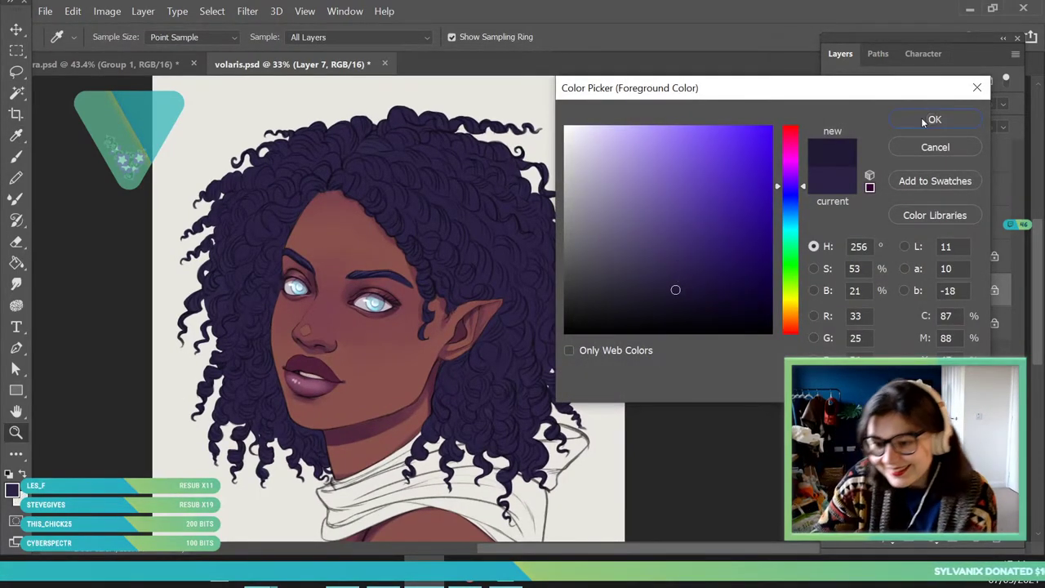
pyautogui.click(923, 120)
# - Enlarge the brush to 448 px and darken the hair at the crown and around the face
pyautogui.click(16, 156)
pyautogui.click(99, 41)
pyautogui.click(175, 89)
pyautogui.click(180, 91)
pyautogui.click(363, 183)
pyautogui.moveTo(365, 184)
pyautogui.mouseDown()
pyautogui.moveTo(329, 184)
pyautogui.moveTo(278, 260)
pyautogui.moveTo(244, 339)
pyautogui.mouseUp()
pyautogui.moveTo(356, 155)
pyautogui.mouseDown()
pyautogui.moveTo(373, 210)
pyautogui.moveTo(417, 242)
pyautogui.mouseUp()
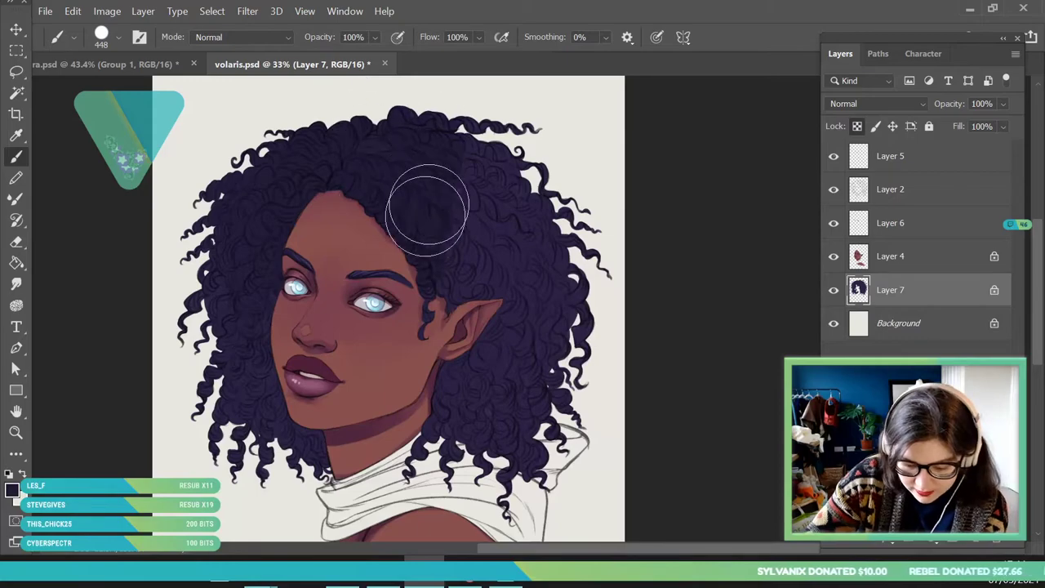
# - Set the foreground colour to a purple with hue 261°, saturation 54% and brightness 45%
pyautogui.click(12, 490)
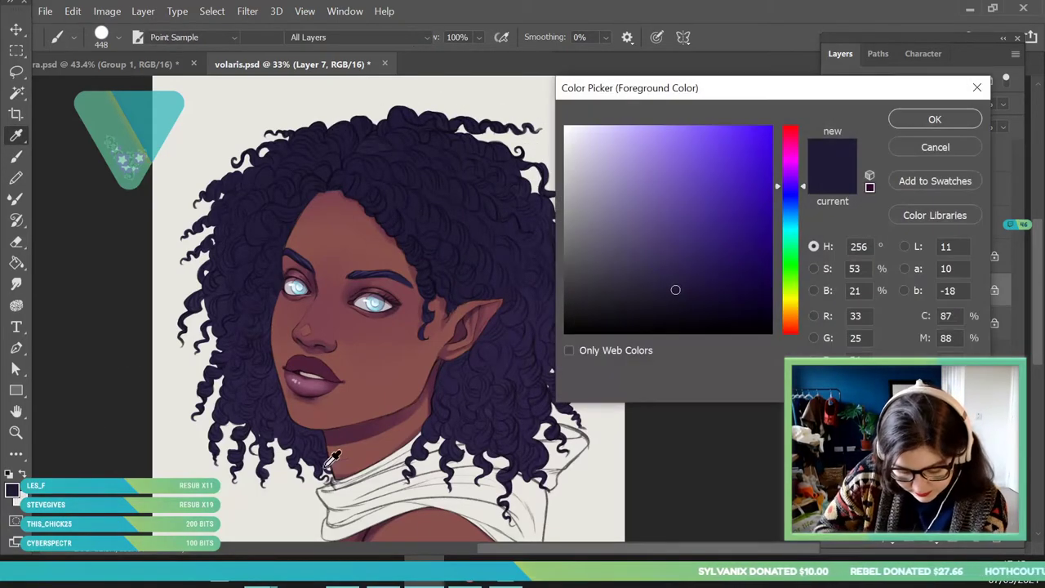
pyautogui.click(304, 433)
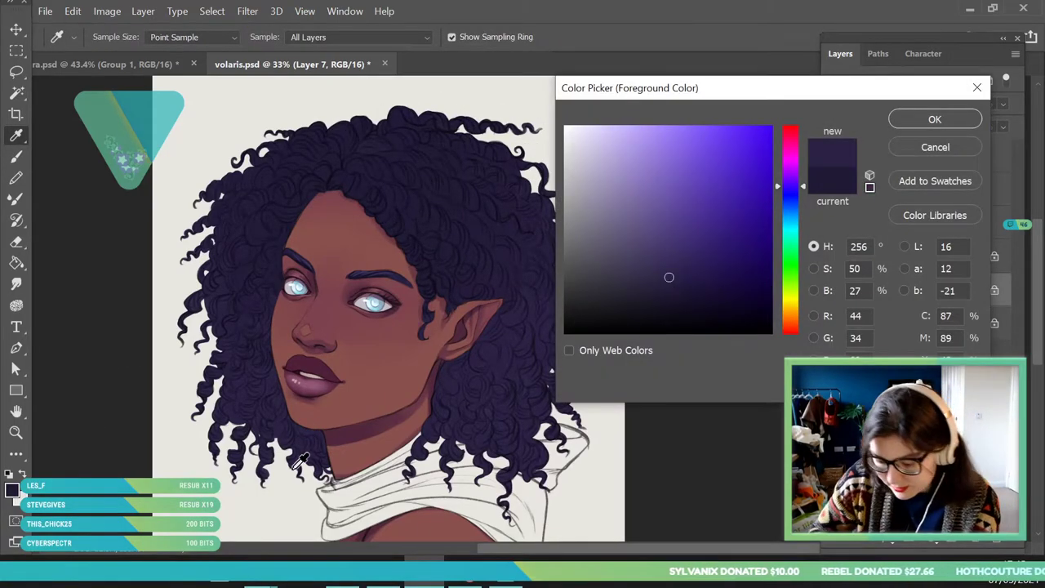
pyautogui.click(803, 189)
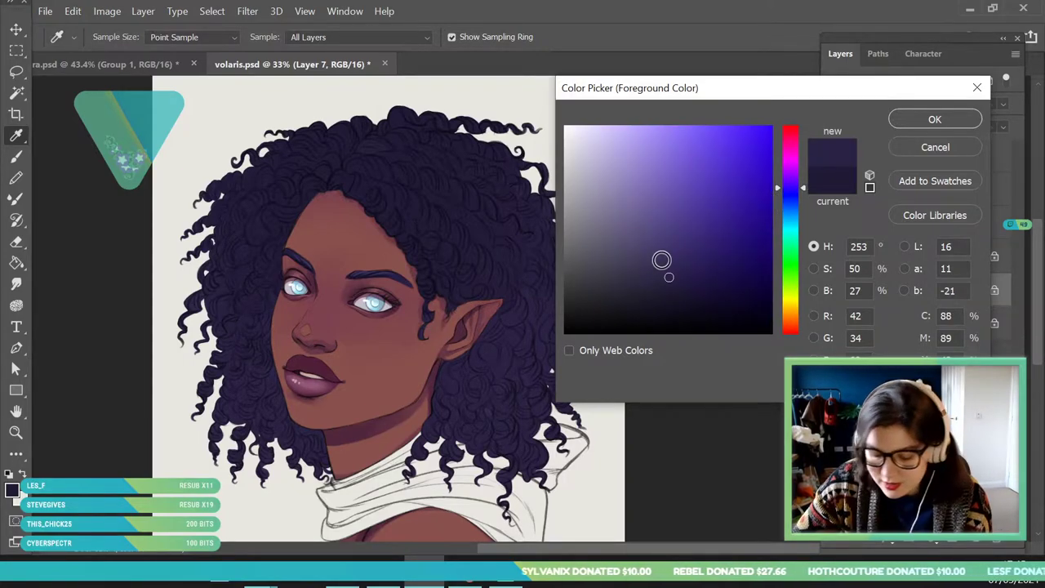
pyautogui.moveTo(667, 252); pyautogui.dragTo(676, 240)
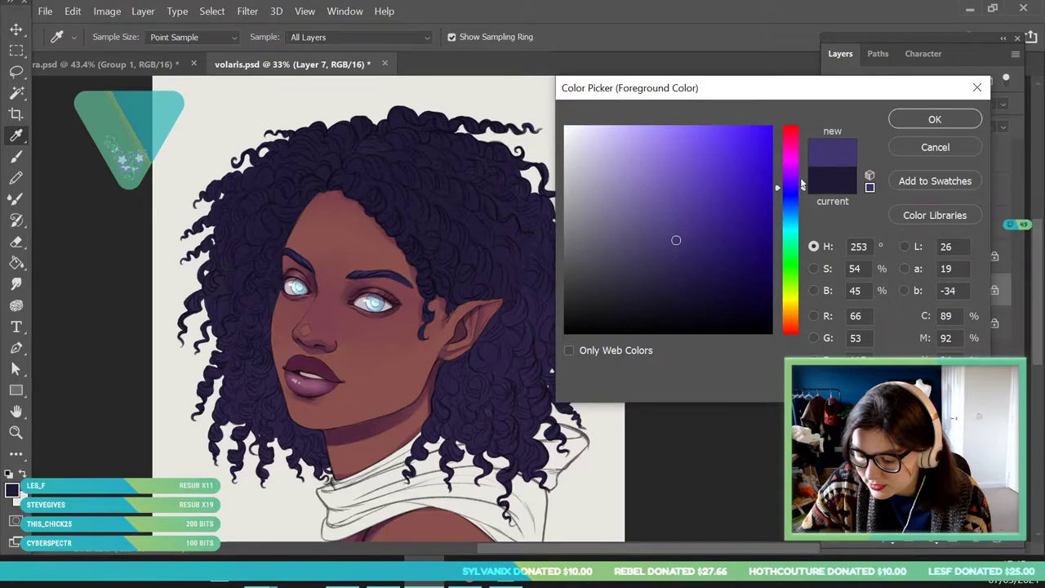
pyautogui.click(804, 181)
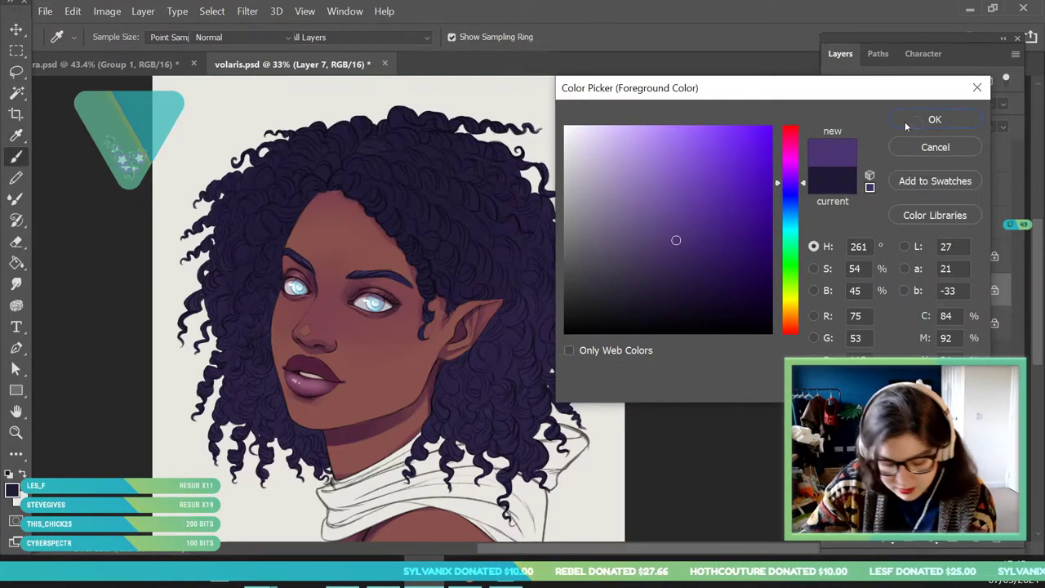
pyautogui.click(935, 119)
# - Brush the purple over the lower curls on both sides of the face and along the outer curls
pyautogui.press('b')
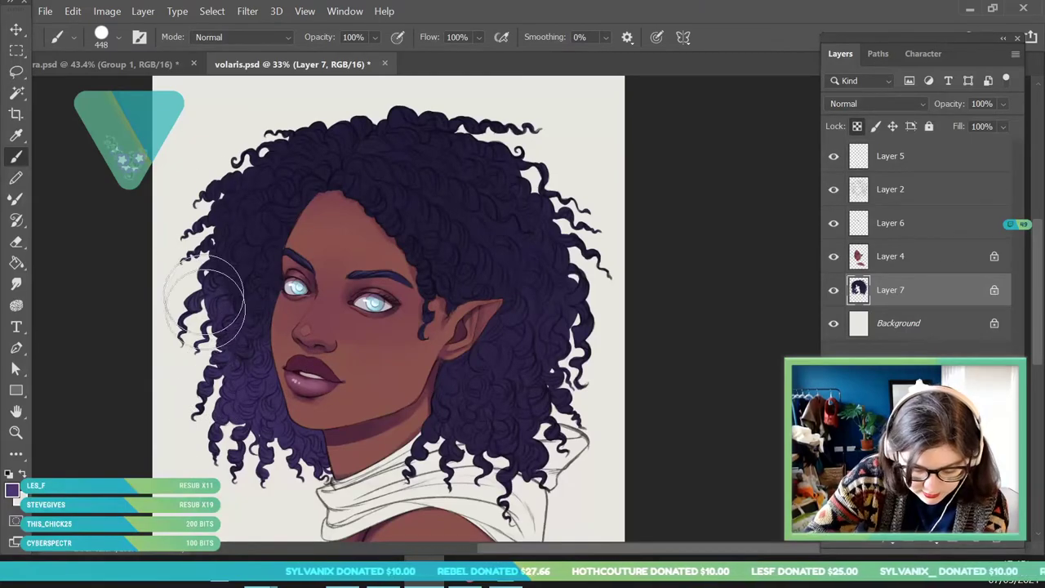
pyautogui.moveTo(437, 482); pyautogui.dragTo(506, 408)
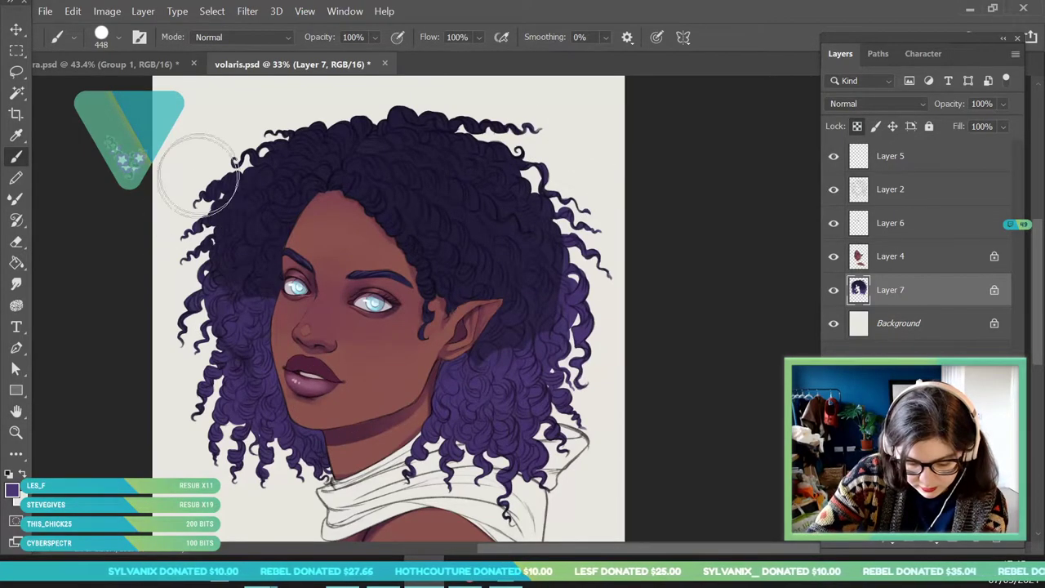
pyautogui.moveTo(221, 200)
pyautogui.mouseDown()
pyautogui.moveTo(234, 315)
pyautogui.moveTo(310, 331)
pyautogui.moveTo(247, 352)
pyautogui.mouseUp()
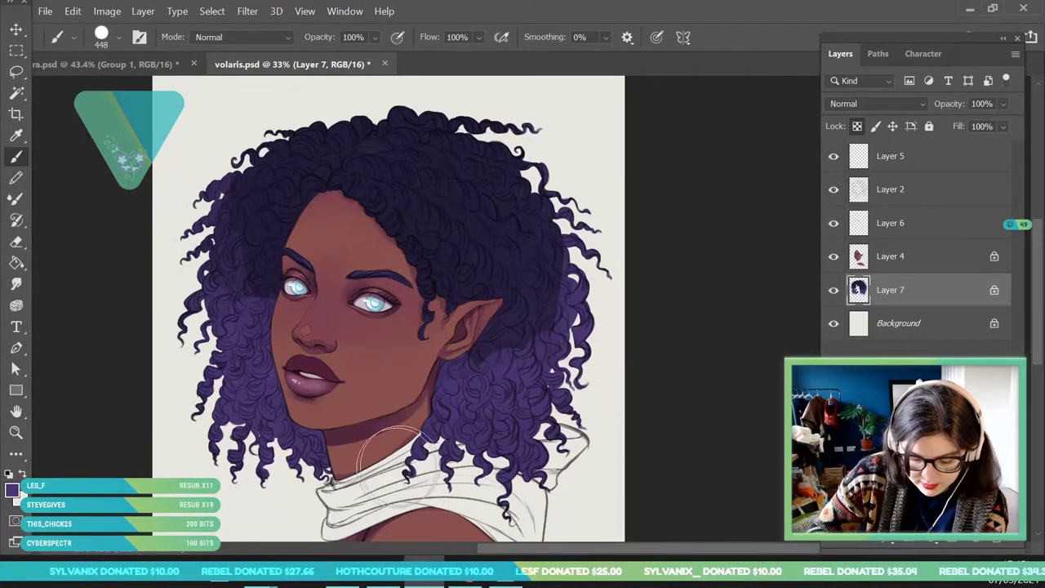
# - Apply a Gaussian Blur with a 150.3 px radius to the hair layer to blend the navy into purple
pyautogui.click(247, 10)
pyautogui.moveTo(278, 192)
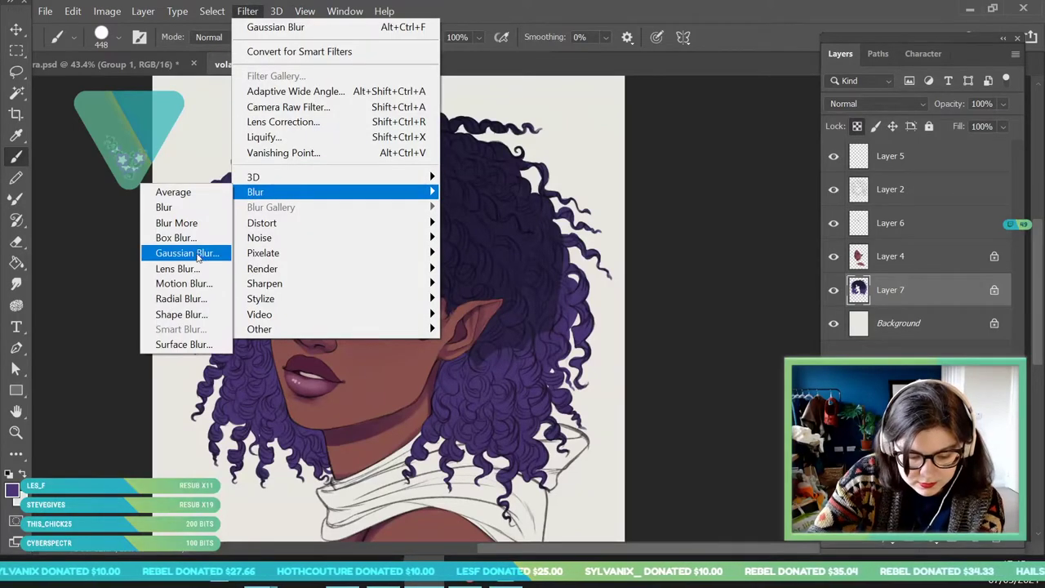
pyautogui.click(208, 257)
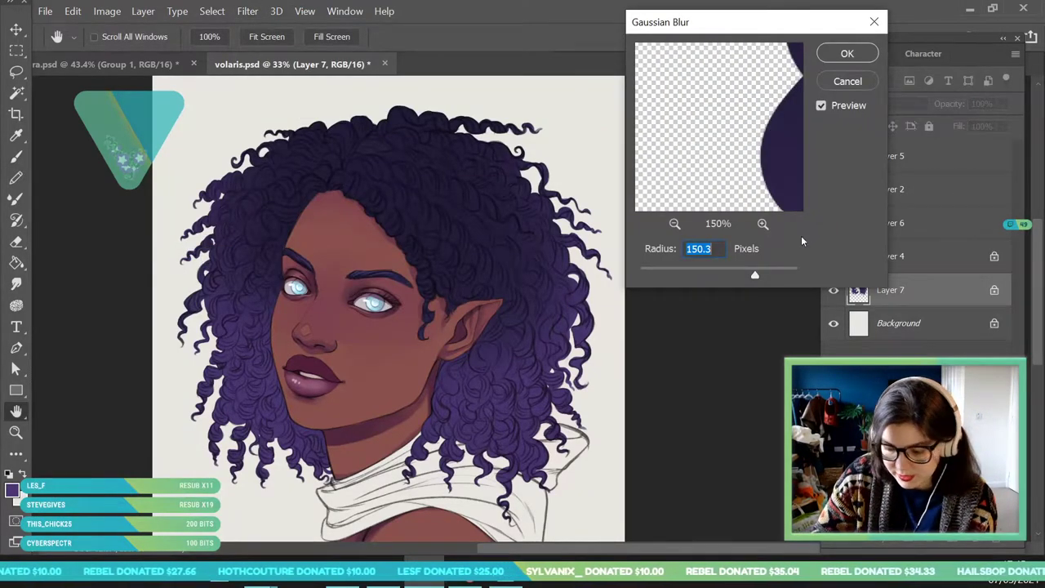
pyautogui.click(848, 54)
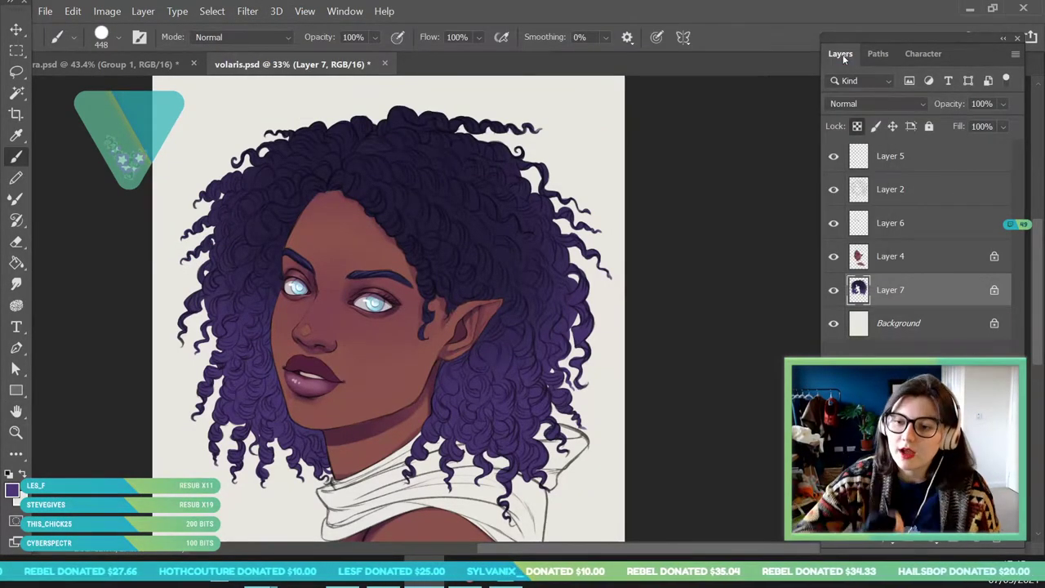
# - Add a new layer above Layer 7, clip it to the hair and set its blend mode to Multiply
pyautogui.click(17, 432)
pyautogui.moveTo(380, 293); pyautogui.dragTo(468, 250)
pyautogui.click(971, 548)
pyautogui.rightClick(949, 292)
pyautogui.click(836, 344)
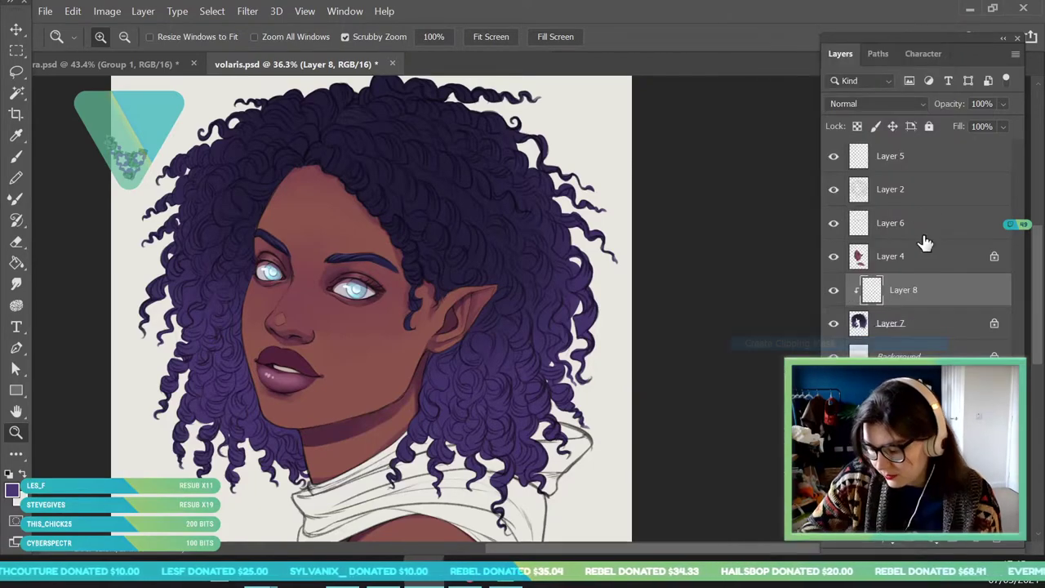
pyautogui.click(871, 104)
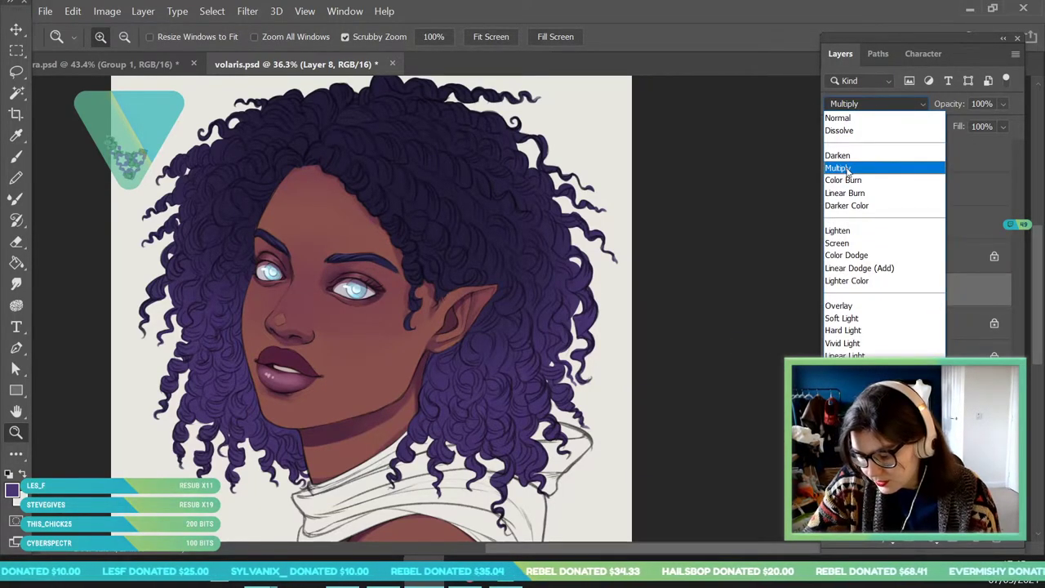
pyautogui.click(837, 167)
# - Set the foreground colour to a pale dusty pink for the Multiply shading
pyautogui.click(11, 489)
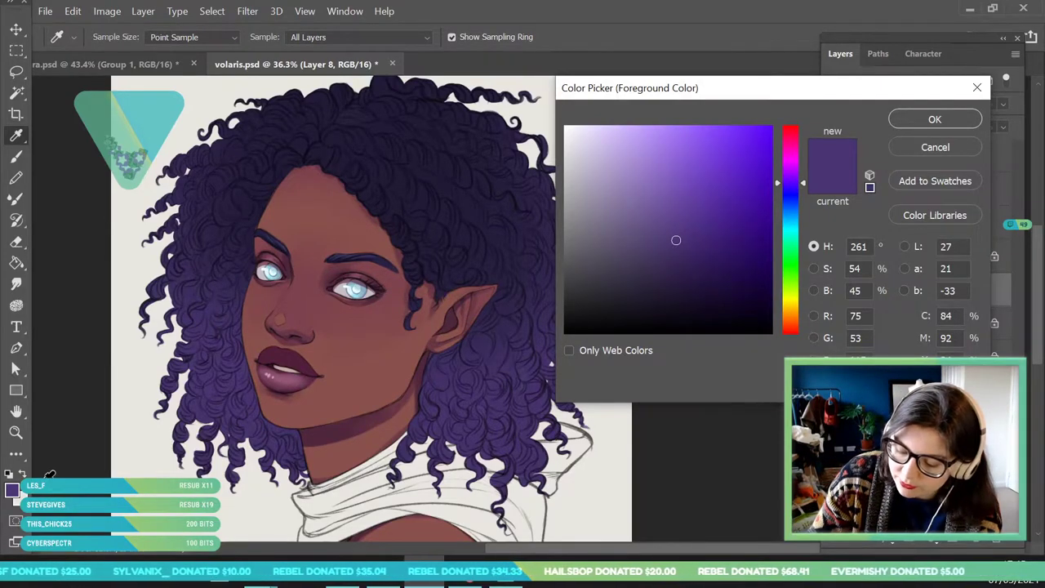
pyautogui.click(791, 132)
pyautogui.moveTo(804, 131); pyautogui.dragTo(804, 129)
pyautogui.moveTo(606, 176); pyautogui.dragTo(599, 173)
pyautogui.click(950, 126)
# - Brush broad soft shadows onto the hair beside the face and behind the ear with the 448 px brush
pyautogui.press('z')
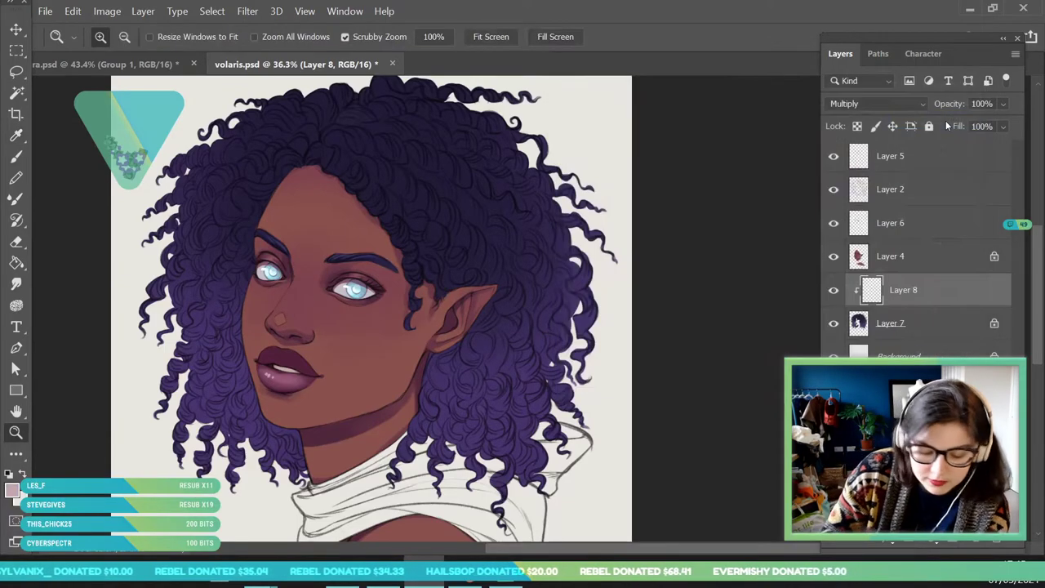
pyautogui.moveTo(233, 417); pyautogui.dragTo(235, 386)
pyautogui.press('b')
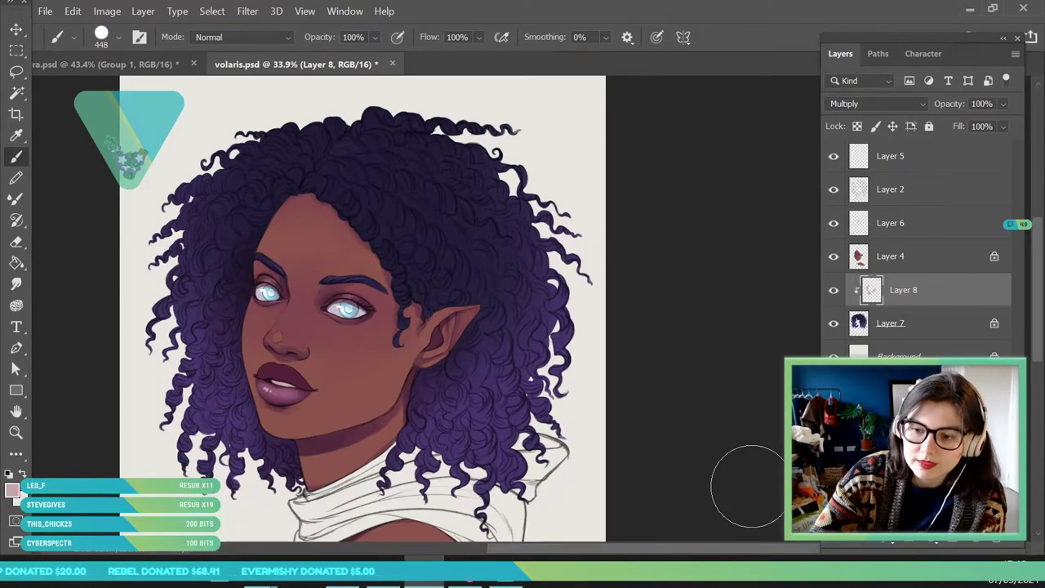
# - Reduce the brush to 100 px and deepen the hair shadows around the face and ear
pyautogui.click(118, 38)
pyautogui.click(143, 86)
pyautogui.press('Return')
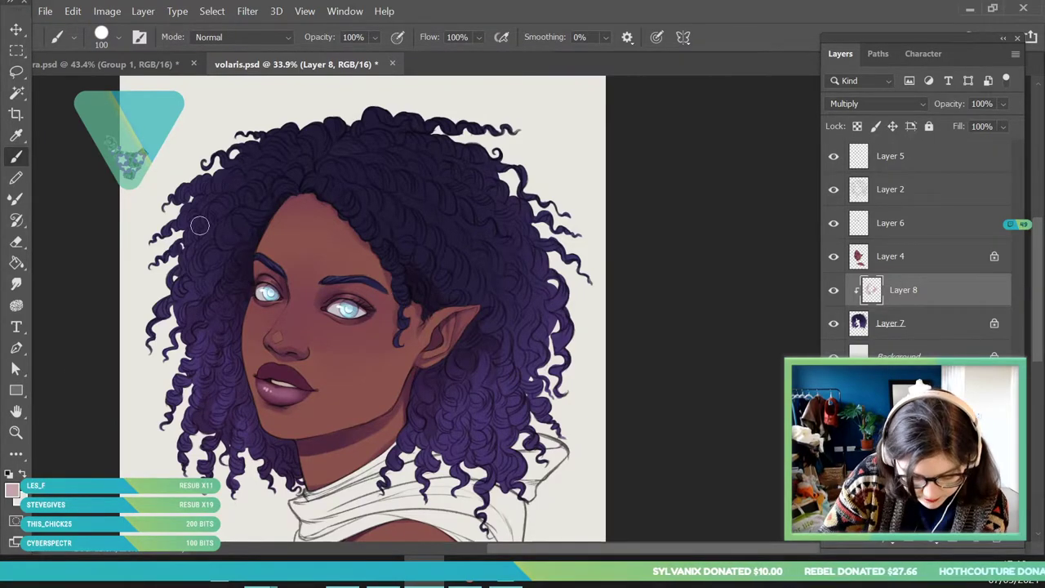
# - Reduce the brush to 40 px and shade individual curls around the parting and above the forehead
pyautogui.press('z')
pyautogui.moveTo(296, 227)
pyautogui.mouseDown()
pyautogui.moveTo(279, 253)
pyautogui.moveTo(317, 237)
pyautogui.mouseUp()
pyautogui.click(236, 149)
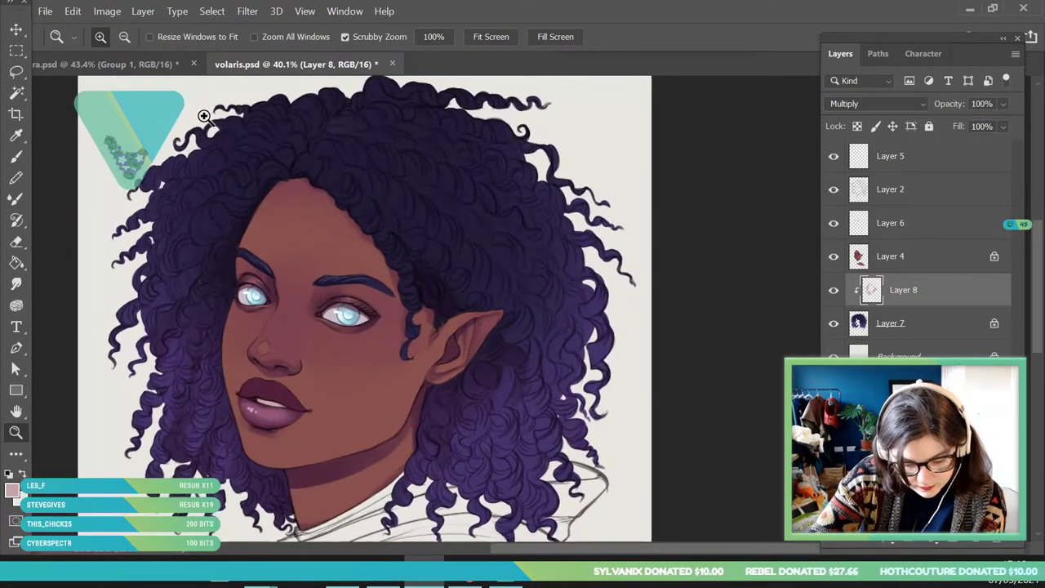
pyautogui.press('b')
pyautogui.rightClick(112, 74)
pyautogui.click(113, 90)
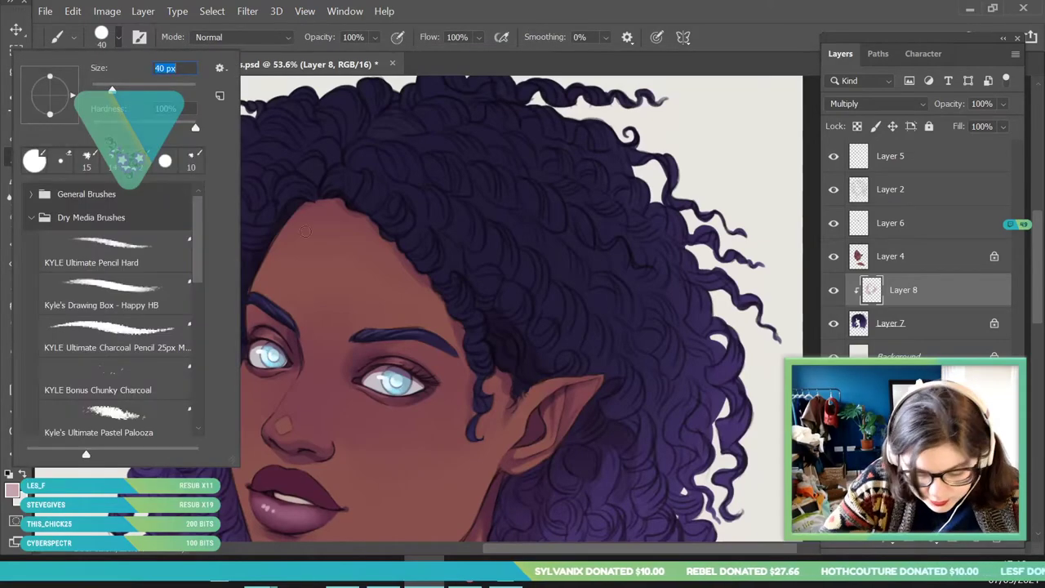
pyautogui.click(337, 250)
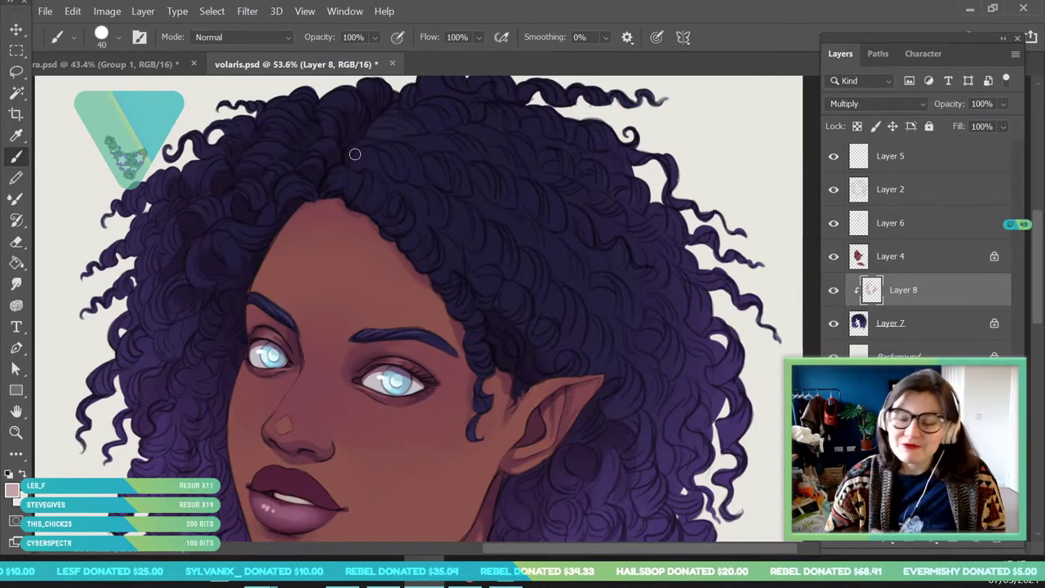
# - Shade the curls on the far side of the face, working from the temple down beside the cheek
pyautogui.click(16, 432)
pyautogui.moveTo(312, 212)
pyautogui.mouseDown()
pyautogui.moveTo(273, 261)
pyautogui.moveTo(295, 278)
pyautogui.mouseUp()
pyautogui.click(22, 159)
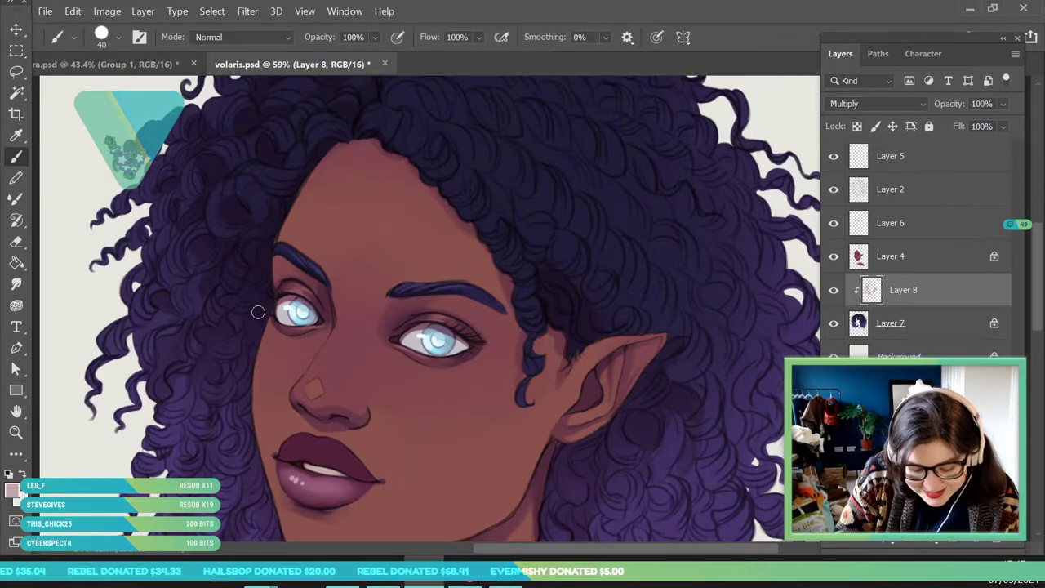
pyautogui.press('space')
pyautogui.moveTo(335, 351)
pyautogui.mouseDown()
pyautogui.moveTo(376, 270)
pyautogui.moveTo(357, 242)
pyautogui.moveTo(371, 253)
pyautogui.mouseUp()
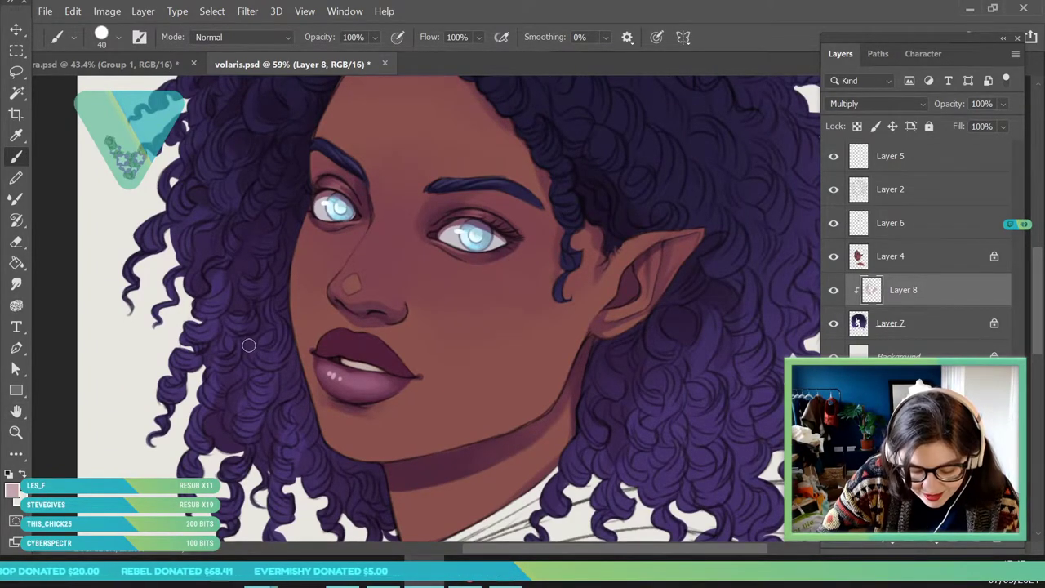
# - Shade the curls across the near side of the head, from the parting to above the ear
pyautogui.click(16, 433)
pyautogui.moveTo(209, 314); pyautogui.dragTo(110, 379)
pyautogui.moveTo(349, 245); pyautogui.dragTo(363, 272)
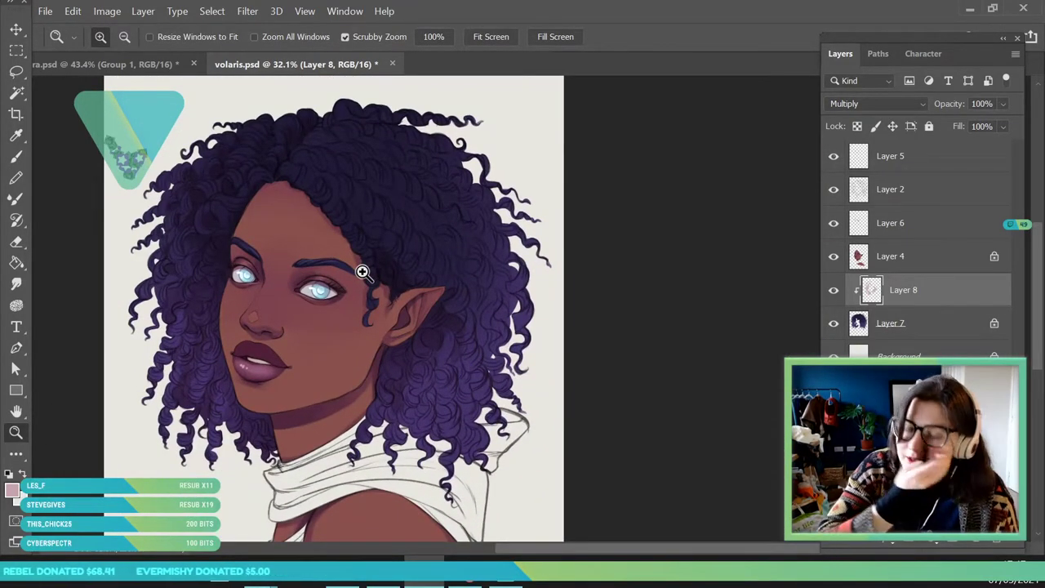
pyautogui.moveTo(240, 306); pyautogui.dragTo(281, 330)
pyautogui.moveTo(338, 413); pyautogui.dragTo(311, 351)
pyautogui.moveTo(510, 179); pyautogui.dragTo(480, 182)
pyautogui.press('b')
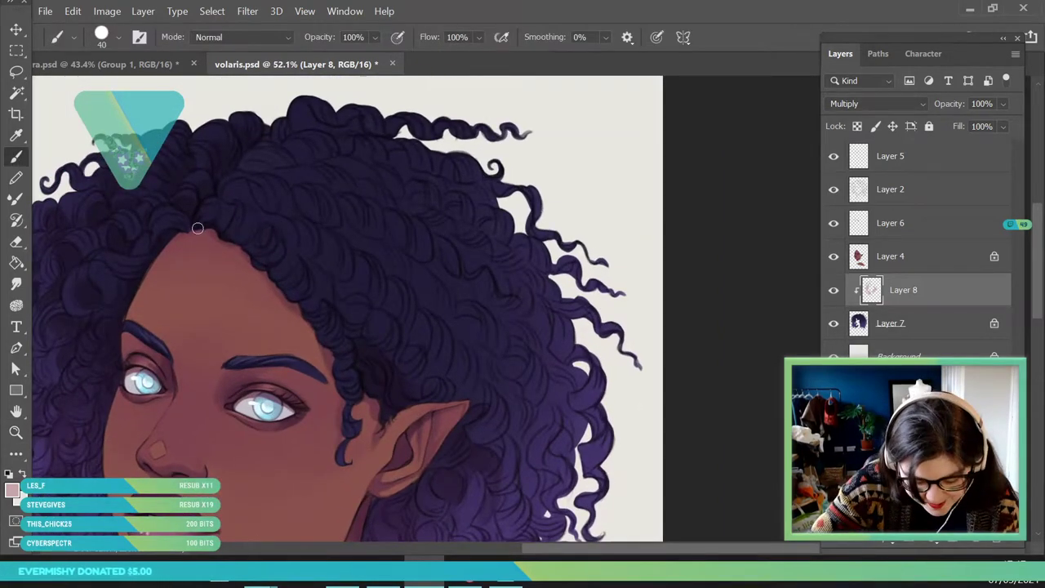
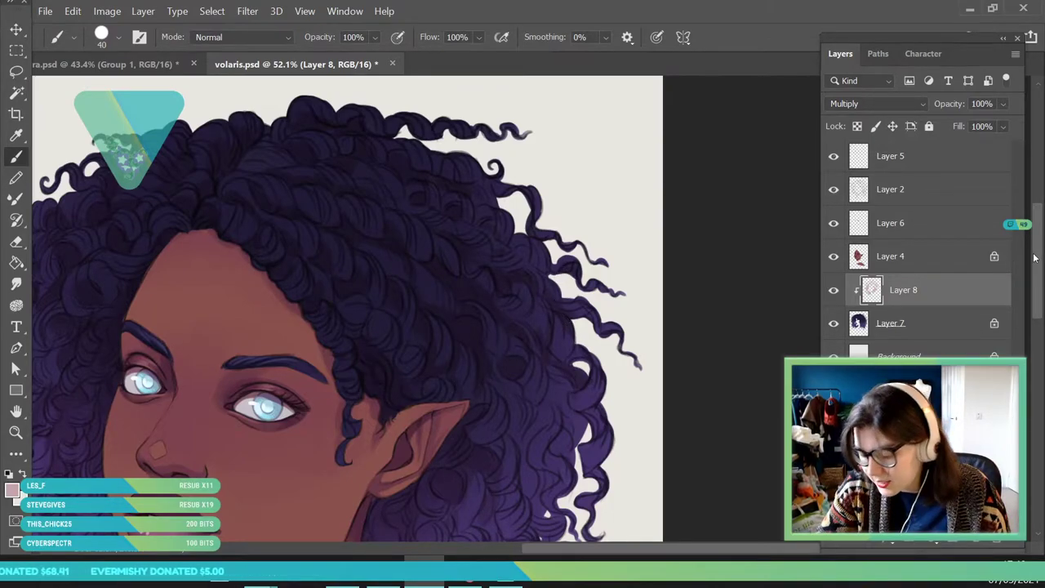
# - Shade the curls behind and below the ear down to the tips over the collar
pyautogui.scroll(-5, 507, 200)
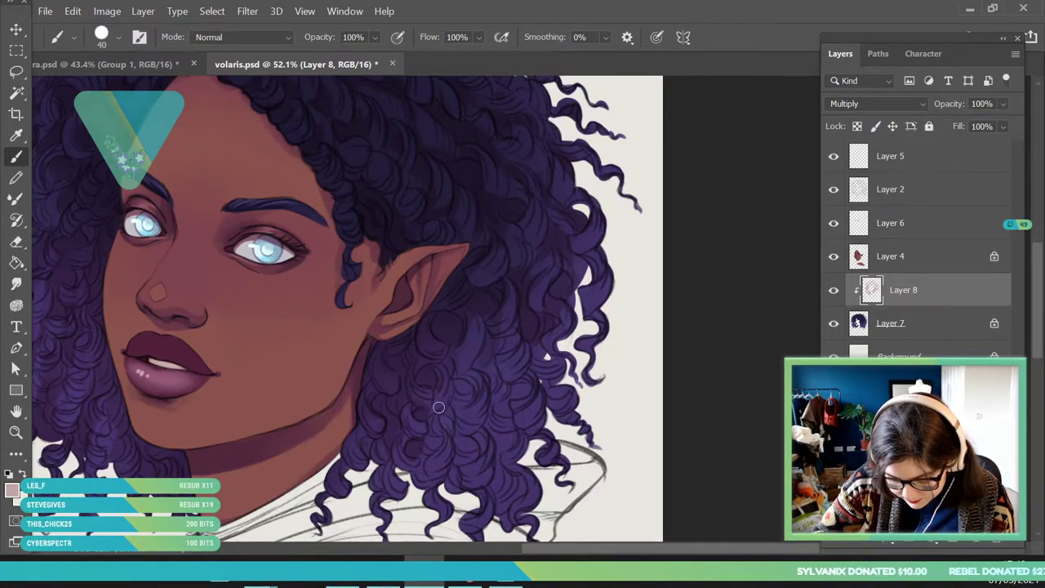
pyautogui.click(16, 433)
pyautogui.moveTo(283, 285); pyautogui.dragTo(208, 298)
pyautogui.moveTo(297, 245); pyautogui.dragTo(325, 311)
pyautogui.scroll(5, 326, 314)
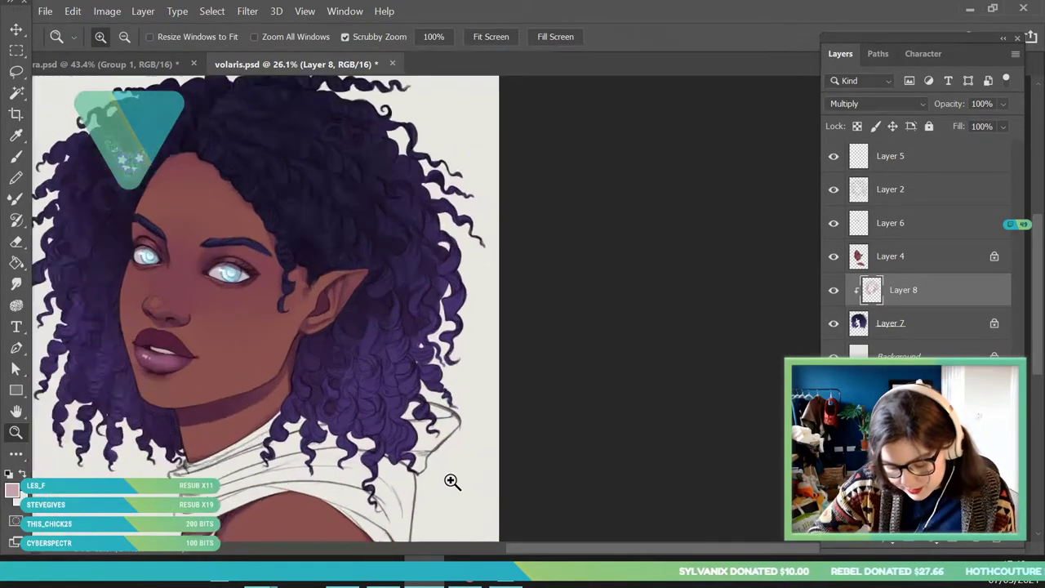
pyautogui.press('b')
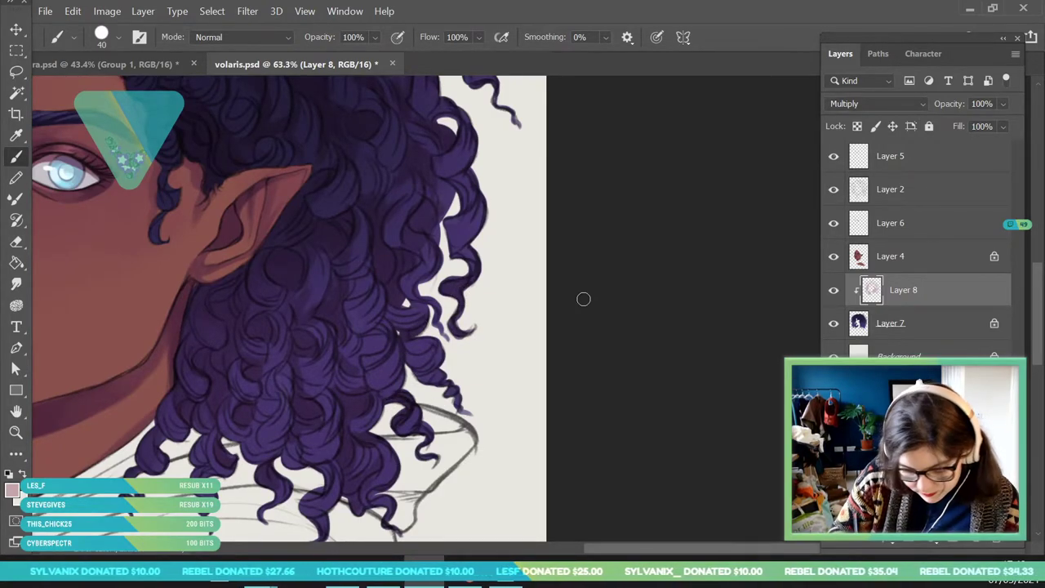
# - Examine the shaded hair against the face and collar, viewing the portrait both whole and closer up
pyautogui.click(15, 433)
pyautogui.moveTo(457, 376); pyautogui.dragTo(273, 364)
pyautogui.moveTo(253, 351); pyautogui.dragTo(308, 353)
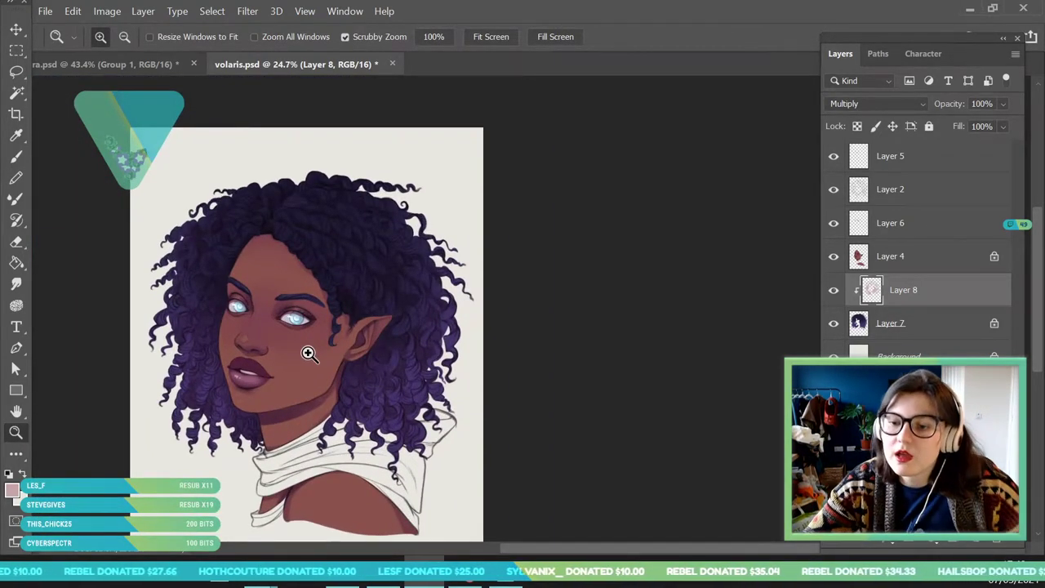
pyautogui.moveTo(400, 266); pyautogui.dragTo(388, 292)
pyautogui.moveTo(333, 319); pyautogui.dragTo(353, 366)
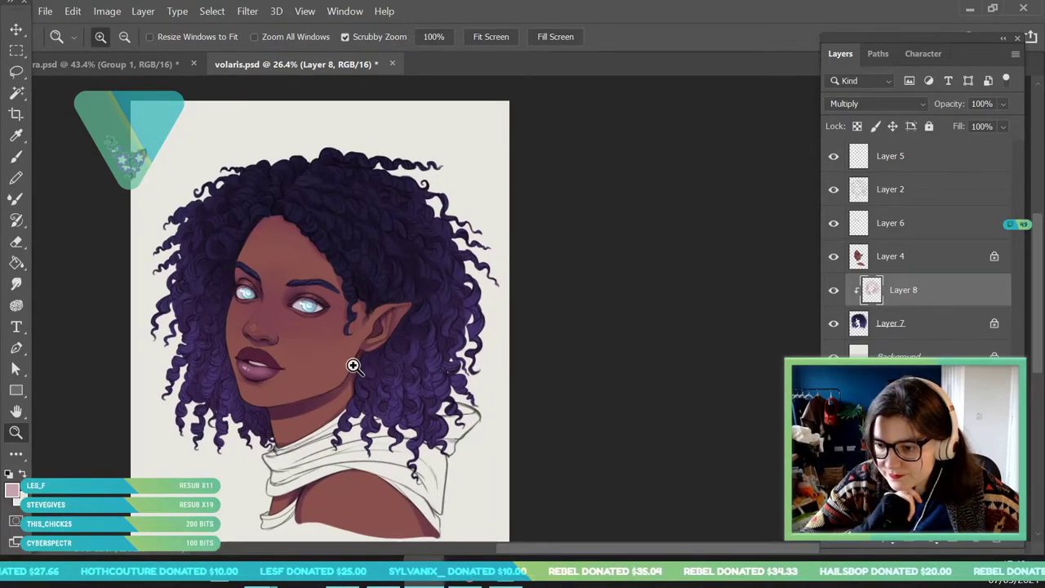
pyautogui.scroll(-1, 347, 295)
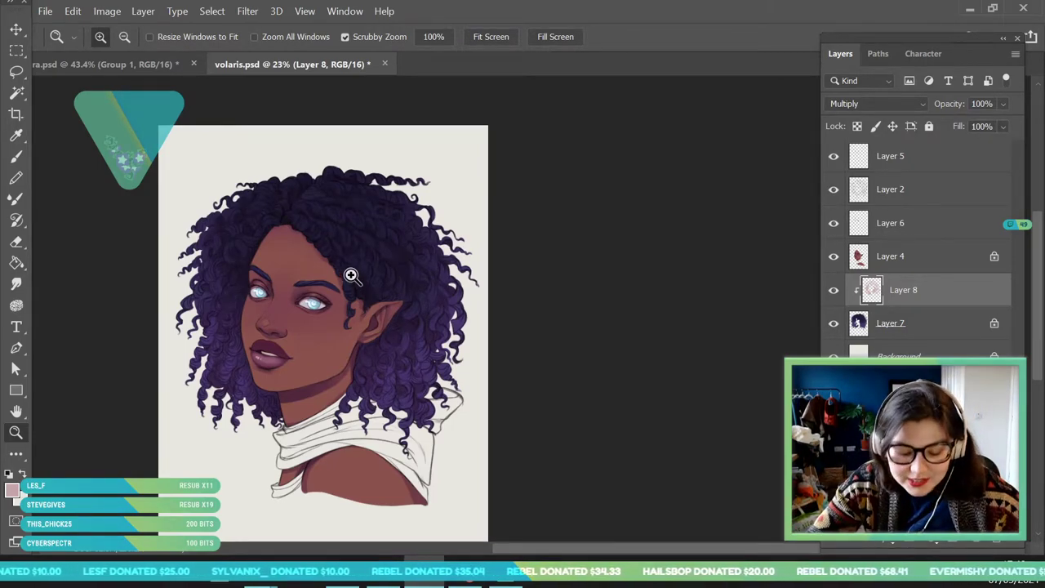
pyautogui.scroll(1, 351, 278)
pyautogui.scroll(1, 338, 343)
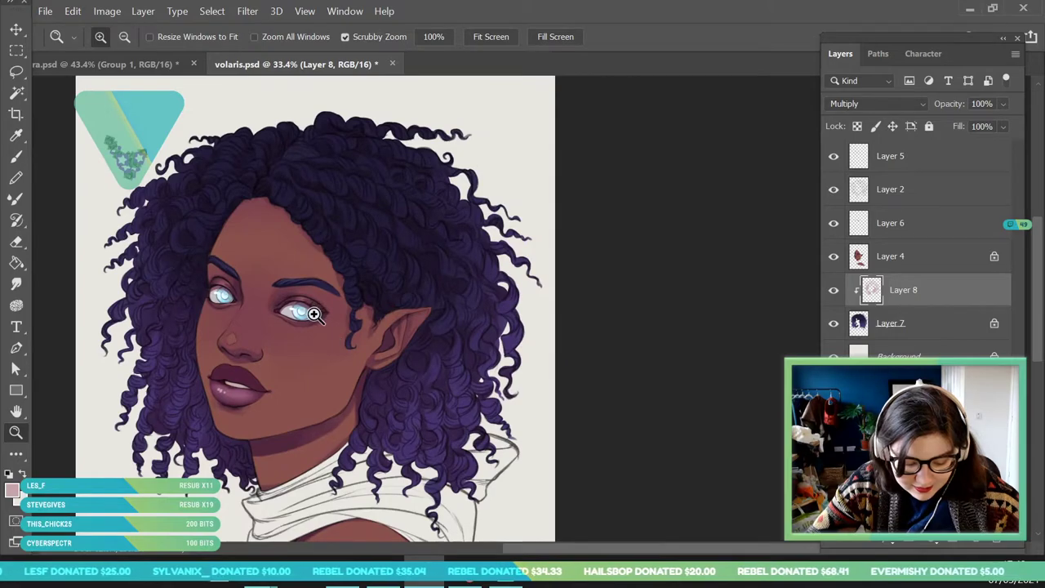
pyautogui.scroll(-4, 334, 299)
pyautogui.scroll(3, 430, 336)
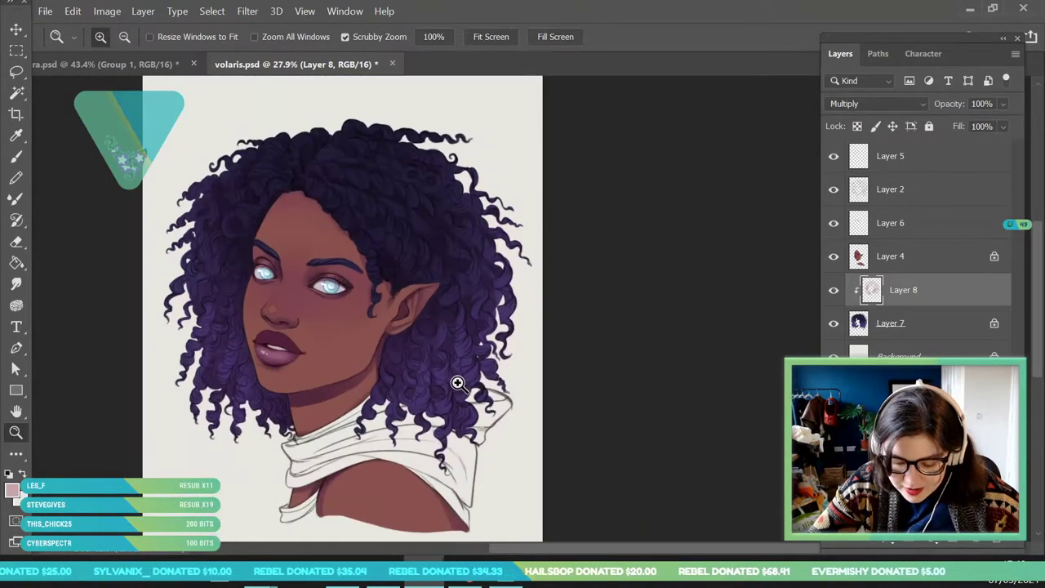
pyautogui.scroll(1, 338, 212)
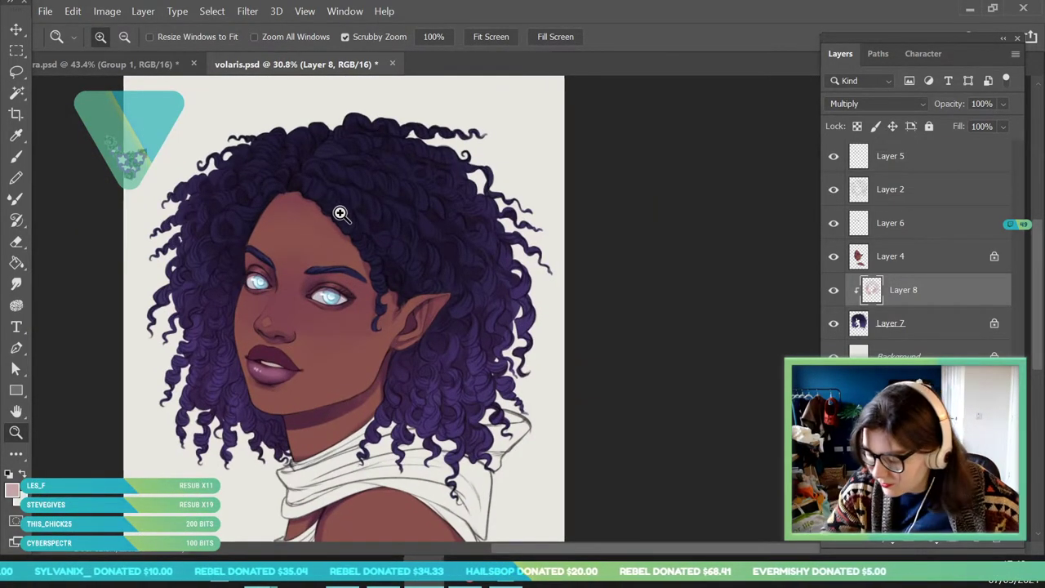
# - Create a new layer above Layer 5, at the head of the layer stack
pyautogui.click(898, 169)
pyautogui.click(976, 539)
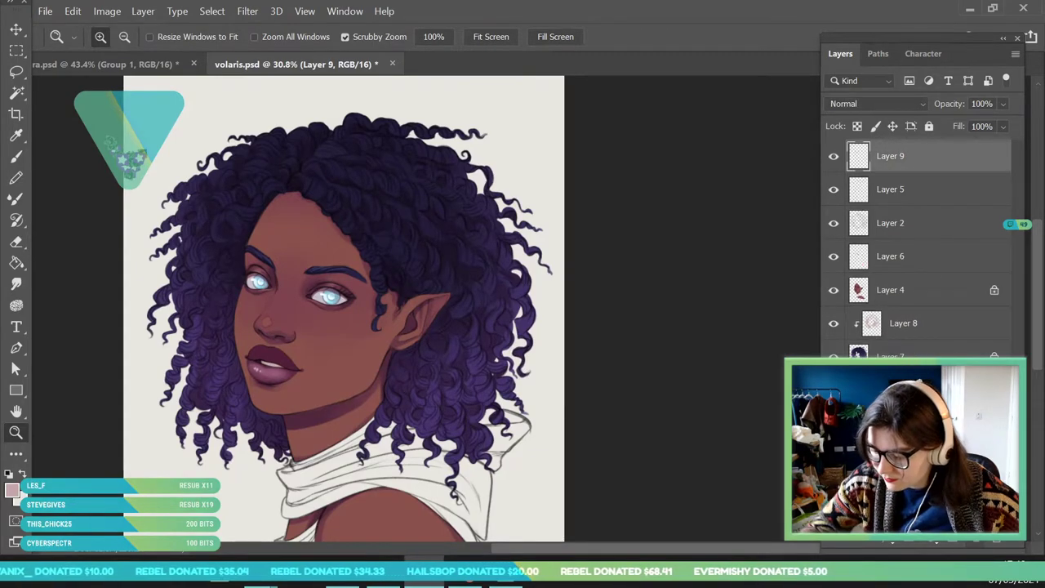
# - Sample the dark hair colour near the parting and set the foreground to a lighter violet at hue 256, saturation 48%, brightness 34%
pyautogui.scroll(3, 273, 196)
pyautogui.press('i')
pyautogui.click(302, 231)
pyautogui.click(12, 489)
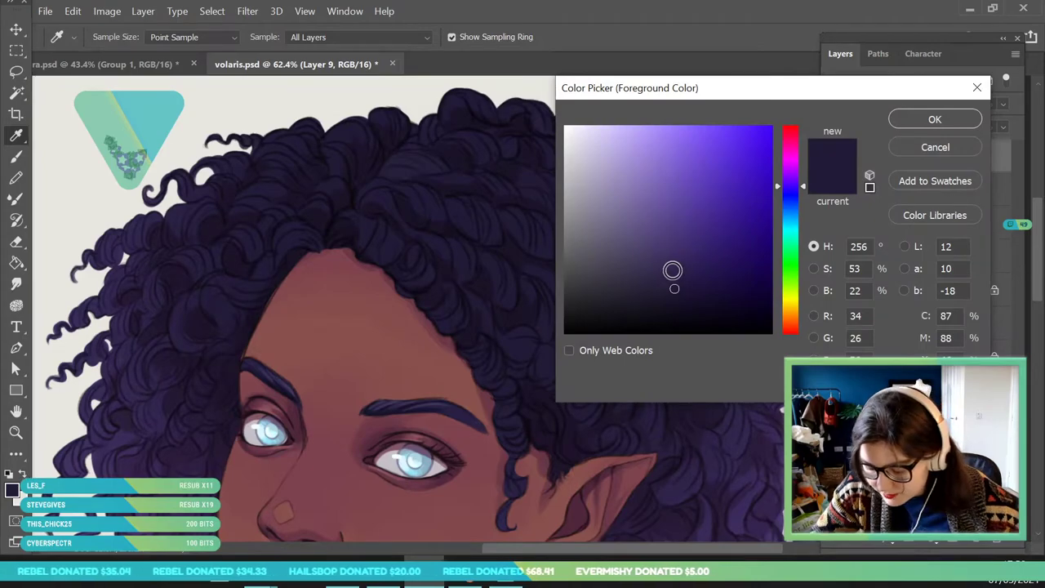
pyautogui.click(666, 269)
pyautogui.click(934, 119)
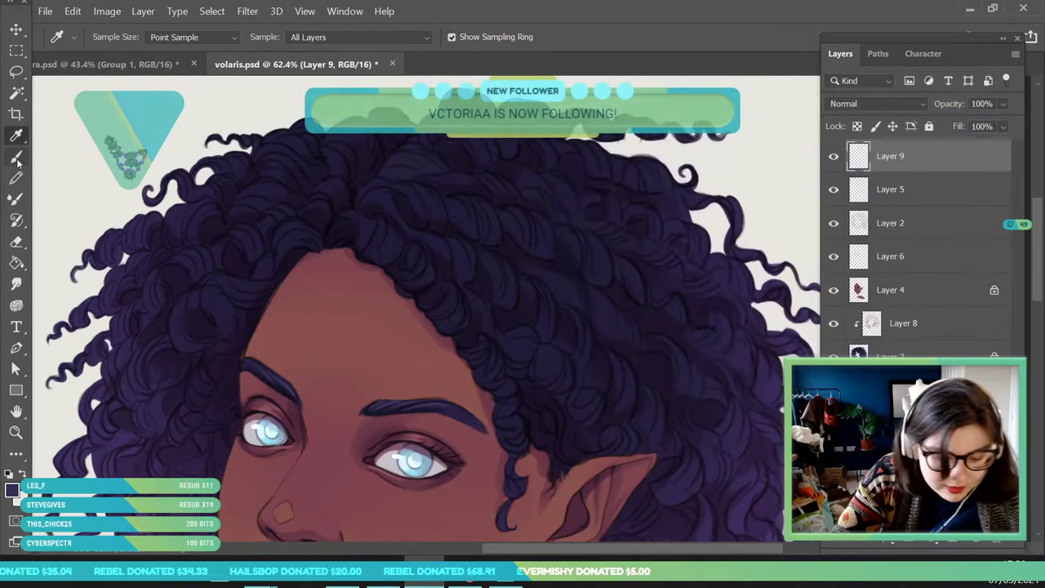
# - Choose the Fur Pointy End brush from the LhuinFurbrushes set and size it to 37 px
pyautogui.press('b')
pyautogui.click(112, 37)
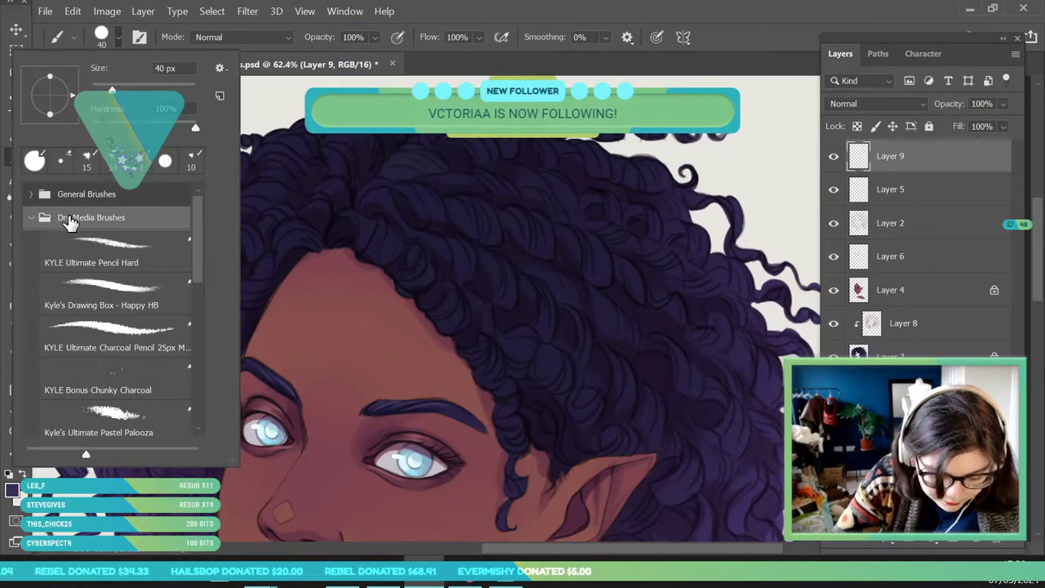
pyautogui.click(31, 217)
pyautogui.moveTo(197, 242); pyautogui.dragTo(196, 270)
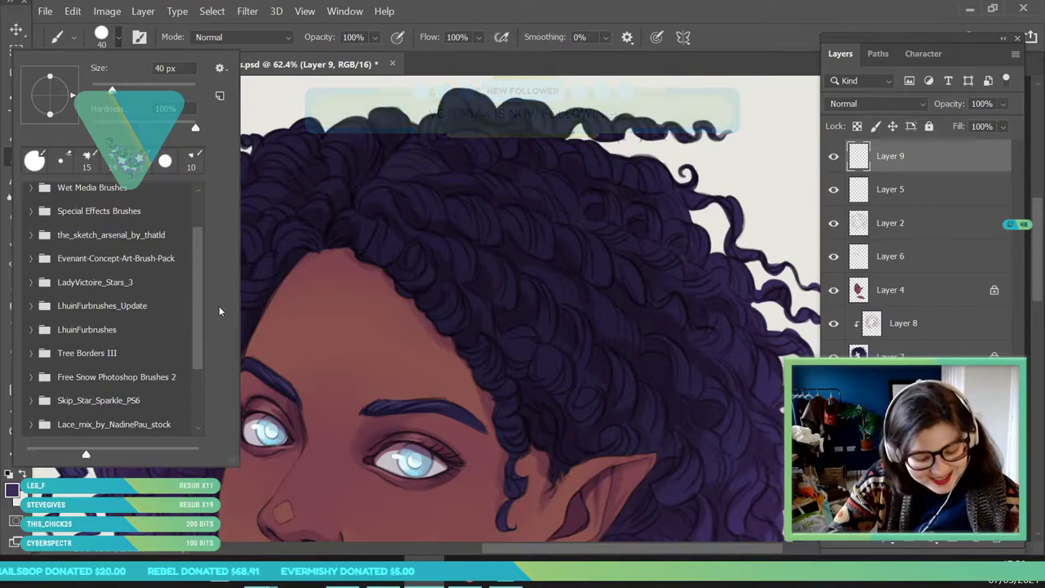
pyautogui.scroll(-3, 200, 319)
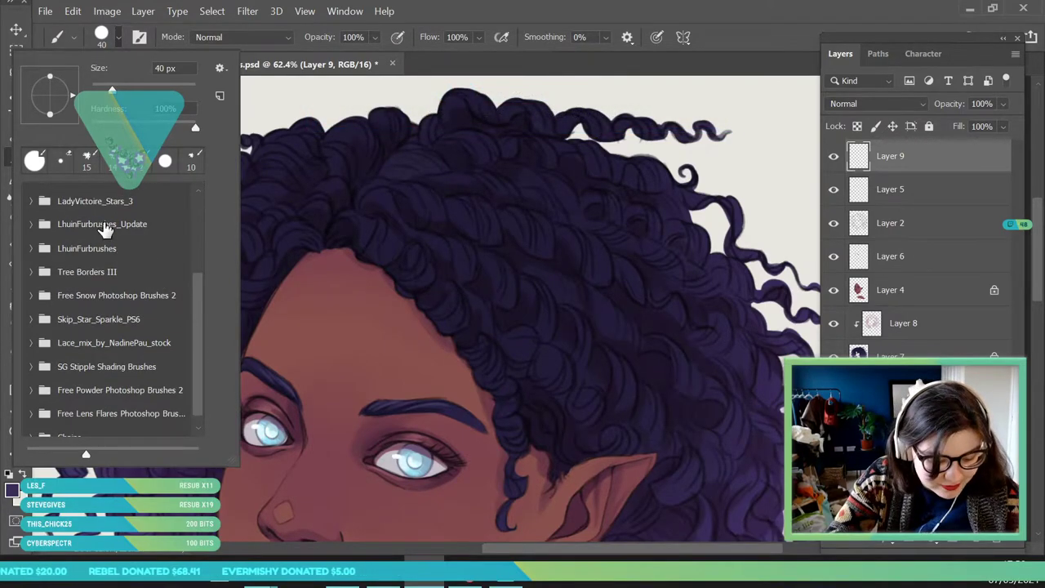
pyautogui.click(32, 248)
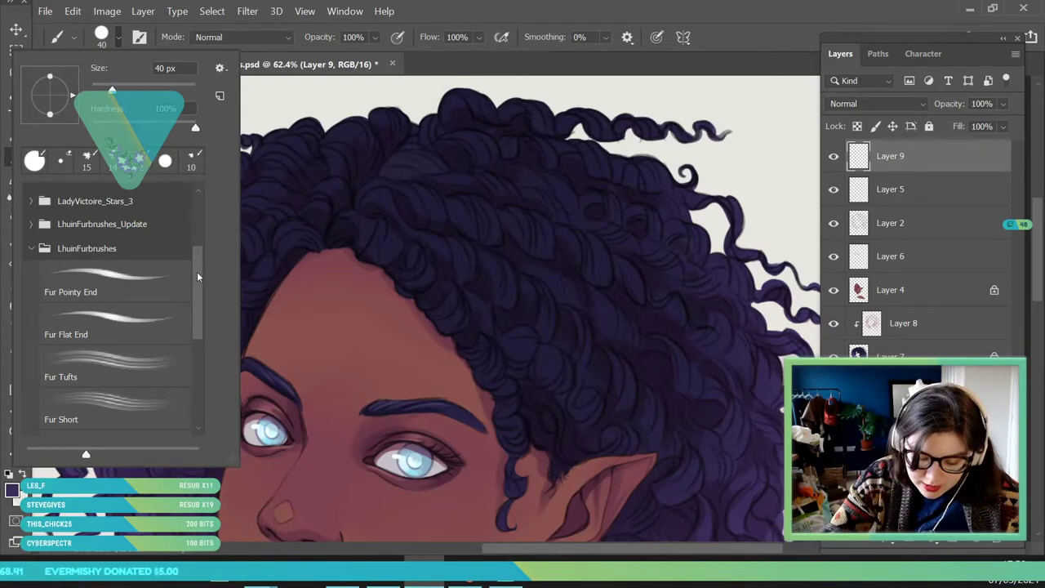
pyautogui.scroll(1, 196, 276)
pyautogui.click(128, 292)
pyautogui.moveTo(169, 88); pyautogui.dragTo(111, 88)
pyautogui.click(333, 195)
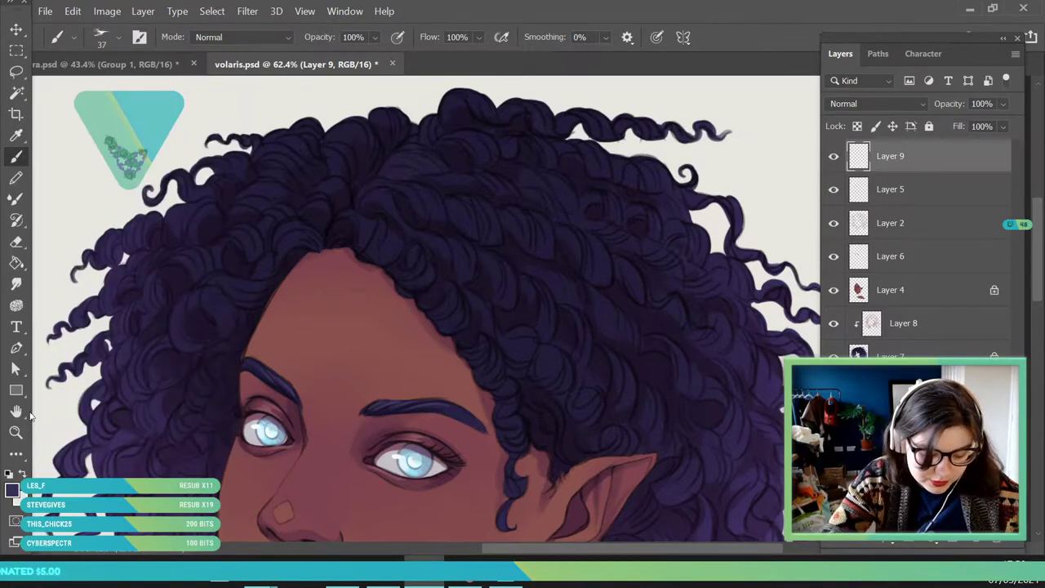
# - Paint fine strand highlights on Layer 9 over the curls between the parting and the far side of the forehead
pyautogui.click(17, 433)
pyautogui.moveTo(336, 154); pyautogui.dragTo(359, 218)
pyautogui.press('b')
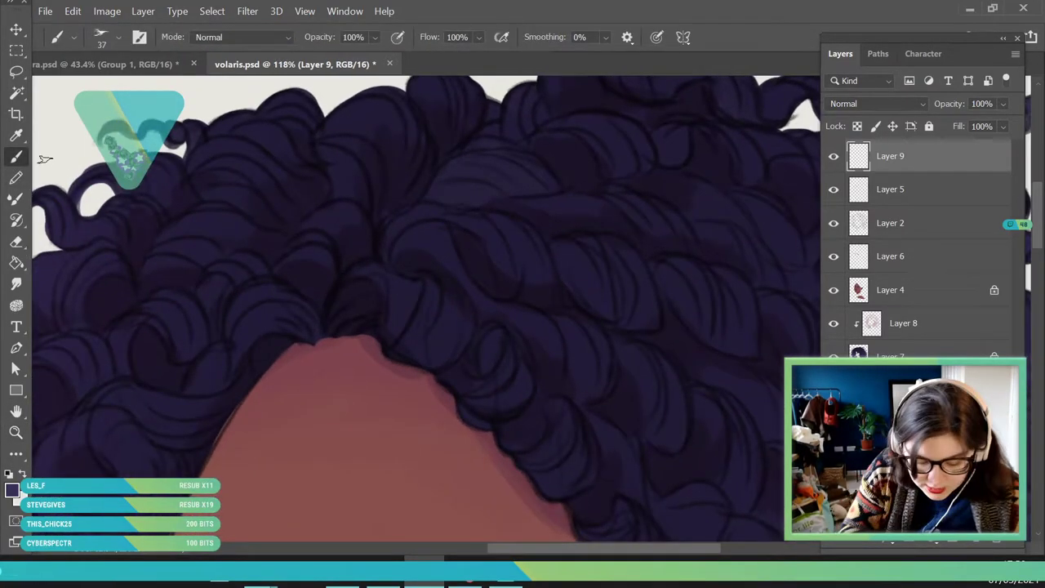
pyautogui.moveTo(245, 288)
pyautogui.mouseDown()
pyautogui.moveTo(229, 314)
pyautogui.moveTo(242, 341)
pyautogui.moveTo(280, 319)
pyautogui.moveTo(278, 310)
pyautogui.moveTo(233, 375)
pyautogui.mouseUp()
pyautogui.moveTo(133, 315)
pyautogui.mouseDown()
pyautogui.moveTo(166, 303)
pyautogui.moveTo(208, 348)
pyautogui.moveTo(223, 274)
pyautogui.moveTo(271, 297)
pyautogui.moveTo(313, 259)
pyautogui.moveTo(283, 266)
pyautogui.moveTo(315, 224)
pyautogui.moveTo(336, 245)
pyautogui.moveTo(357, 212)
pyautogui.mouseUp()
pyautogui.moveTo(155, 255)
pyautogui.mouseDown()
pyautogui.moveTo(187, 263)
pyautogui.moveTo(199, 256)
pyautogui.moveTo(165, 240)
pyautogui.moveTo(242, 192)
pyautogui.moveTo(209, 196)
pyautogui.moveTo(232, 174)
pyautogui.moveTo(274, 211)
pyautogui.mouseUp()
pyautogui.moveTo(232, 152)
pyautogui.mouseDown()
pyautogui.moveTo(275, 154)
pyautogui.moveTo(285, 140)
pyautogui.mouseUp()
pyautogui.moveTo(337, 168)
pyautogui.mouseDown()
pyautogui.moveTo(351, 178)
pyautogui.moveTo(345, 147)
pyautogui.moveTo(381, 142)
pyautogui.moveTo(402, 114)
pyautogui.mouseUp()
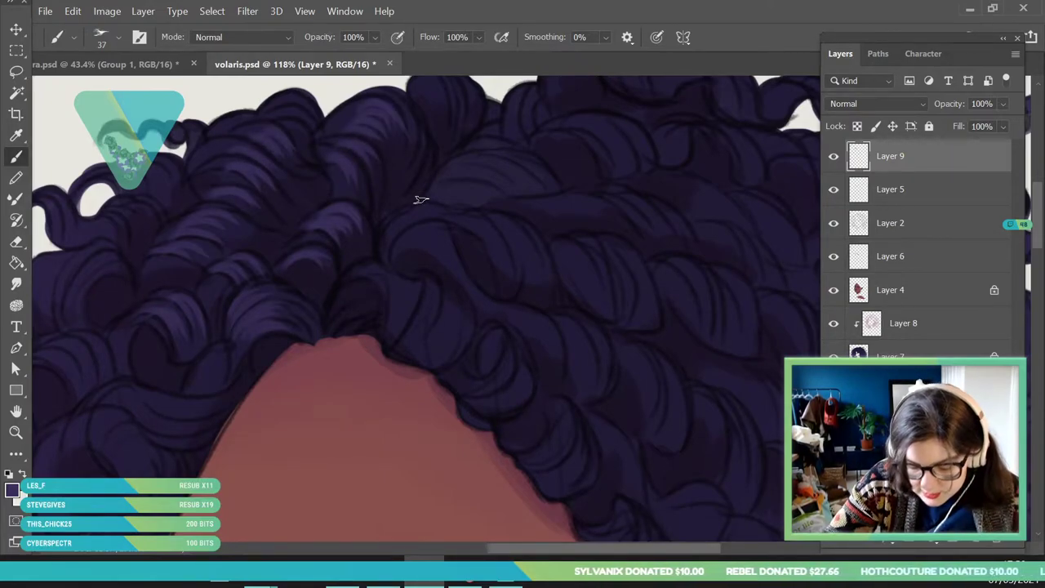
# - Extend the strand highlights outward over the upper curls on the far side of the head
pyautogui.click(17, 432)
pyautogui.moveTo(354, 212); pyautogui.dragTo(298, 344)
pyautogui.moveTo(300, 209); pyautogui.dragTo(332, 212)
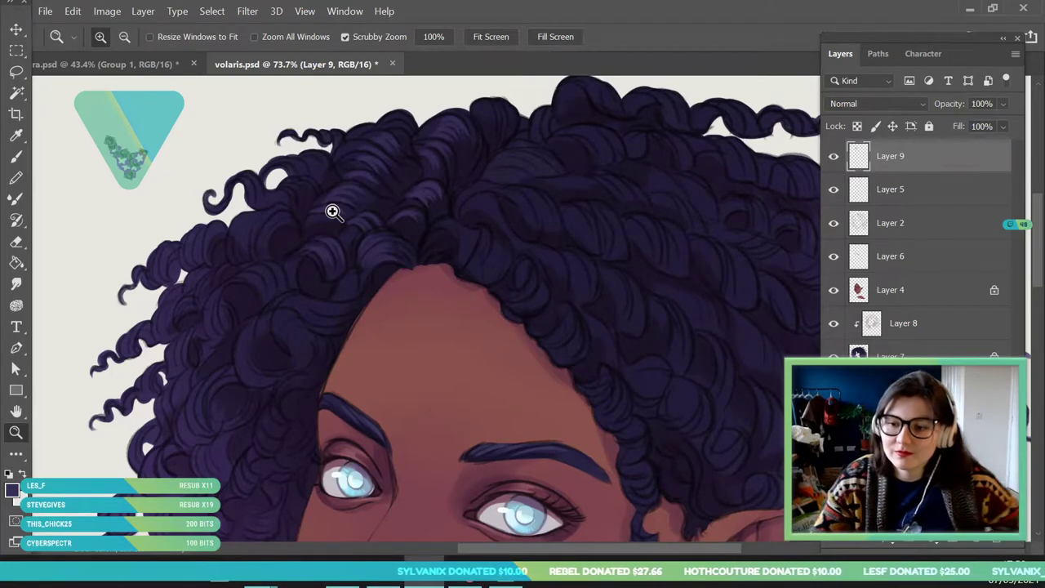
pyautogui.moveTo(328, 189); pyautogui.dragTo(342, 213)
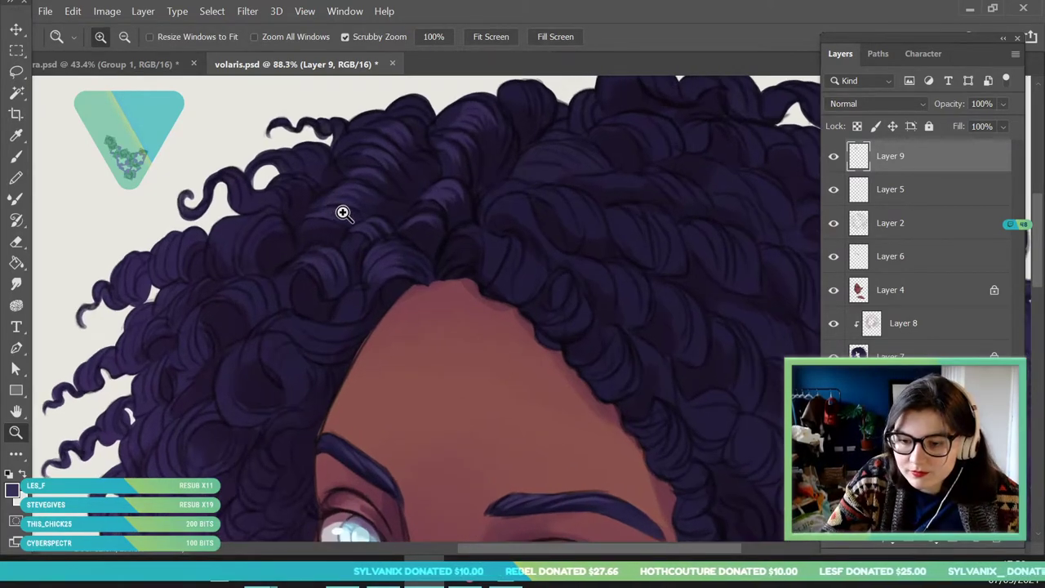
pyautogui.click(12, 157)
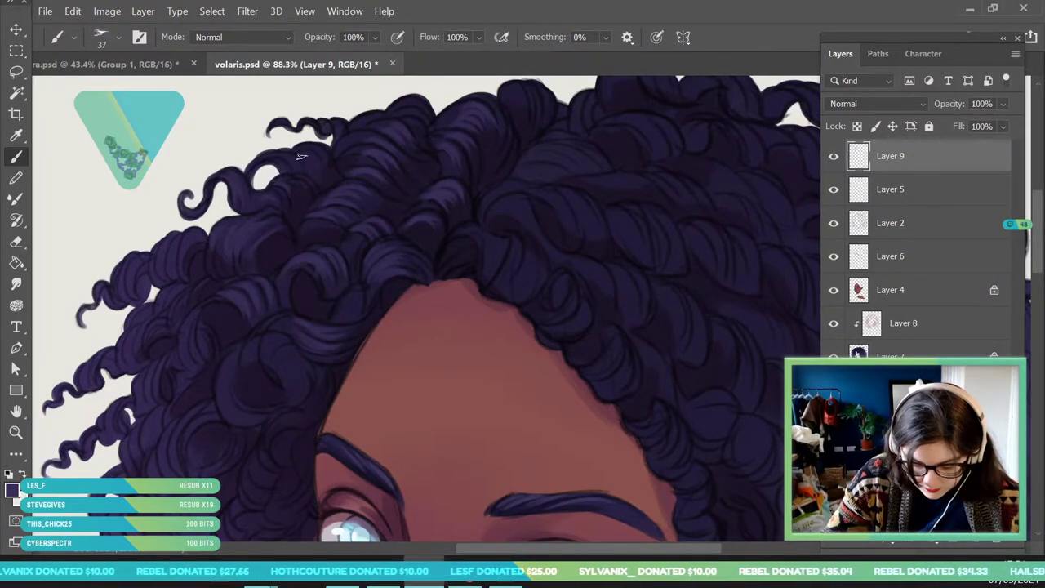
# - Lighten the foreground violet and highlight the curls on the far side, from the outer edge down to the temple
pyautogui.click(11, 488)
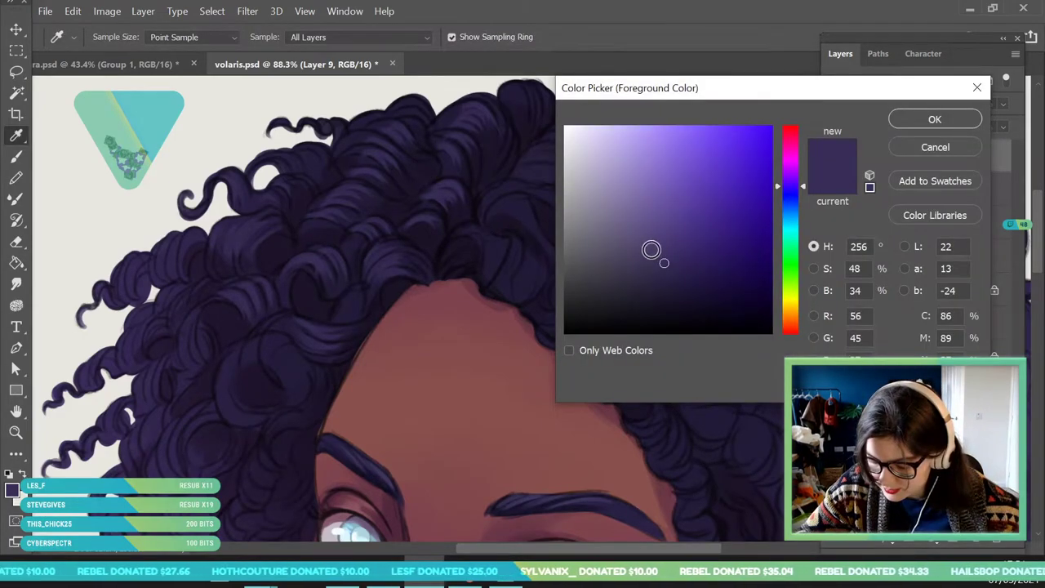
pyautogui.click(652, 251)
pyautogui.click(926, 121)
pyautogui.press('b')
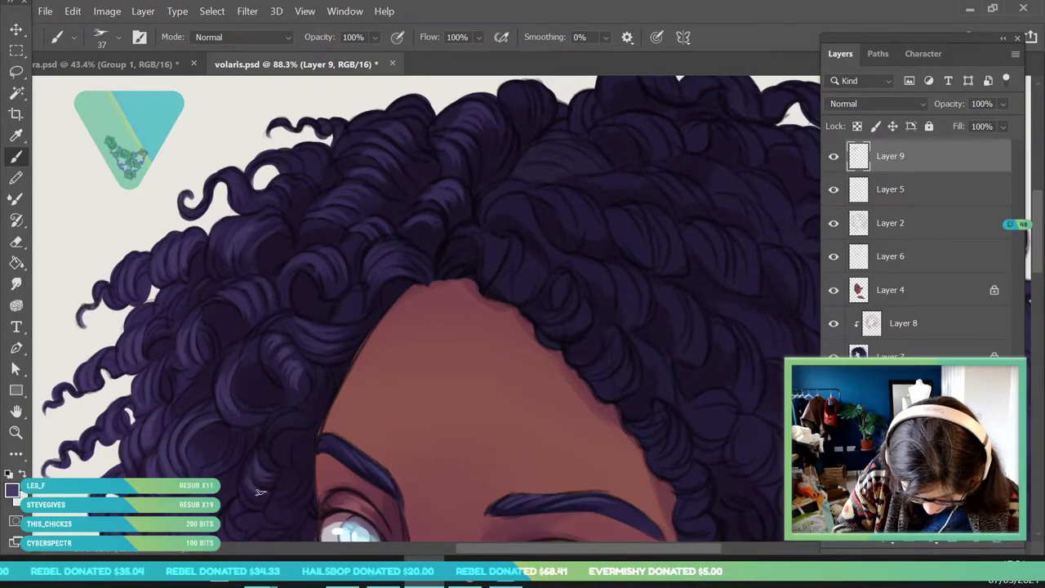
# - Reselect the Fur Pointy End brush at 53 px and highlight the curls beside the far brow and eye
pyautogui.click(16, 432)
pyautogui.moveTo(348, 258); pyautogui.dragTo(253, 269)
pyautogui.moveTo(357, 347); pyautogui.dragTo(368, 412)
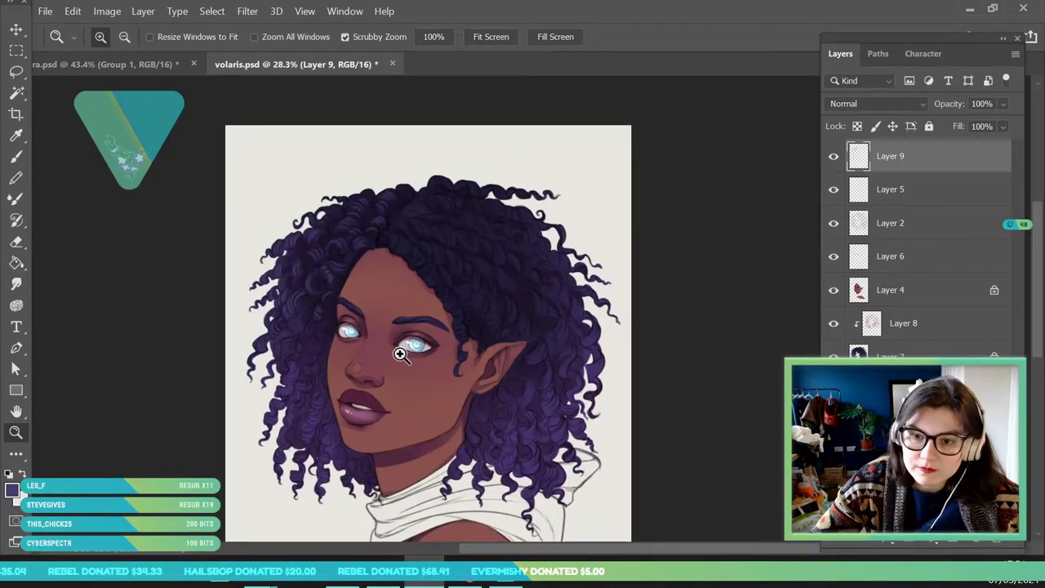
pyautogui.scroll(1, 381, 303)
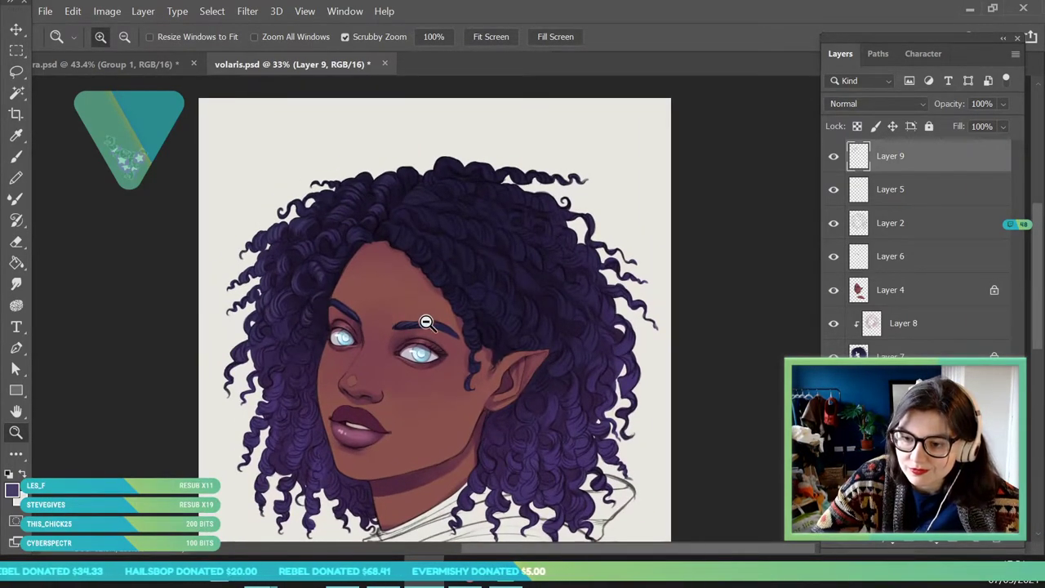
pyautogui.scroll(5, 422, 313)
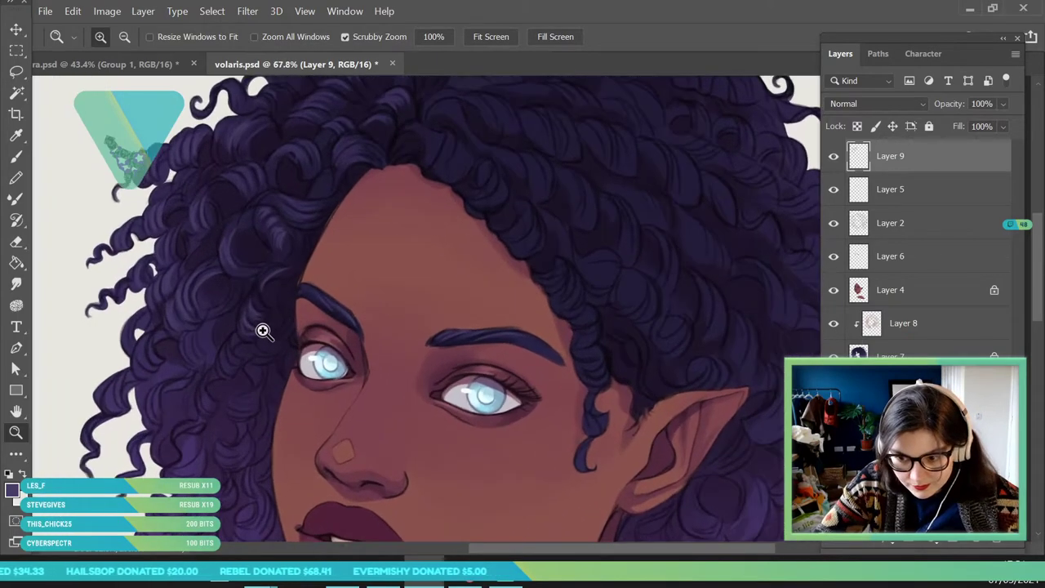
pyautogui.scroll(1, 262, 331)
pyautogui.click(15, 156)
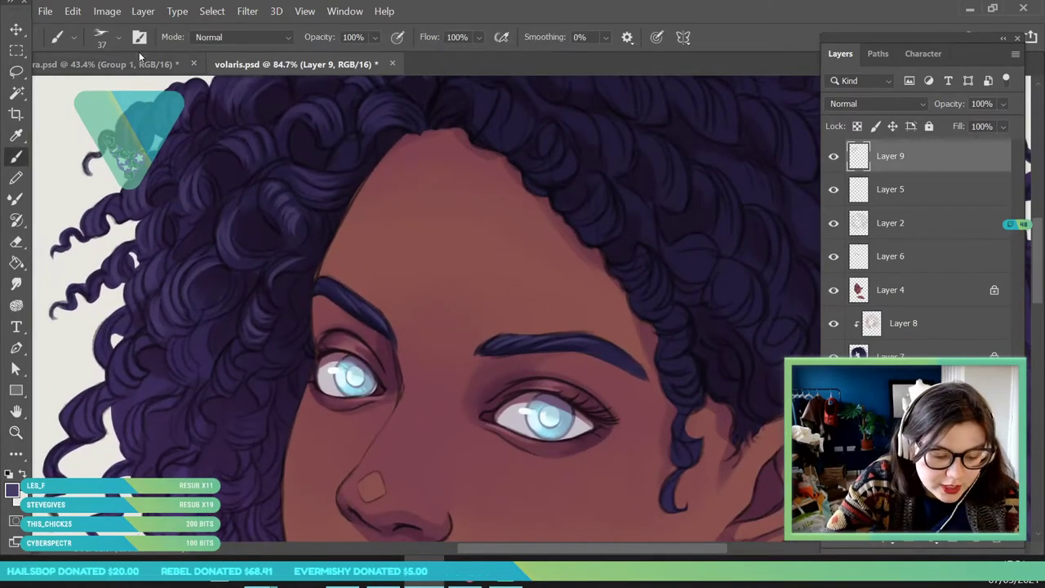
pyautogui.click(119, 38)
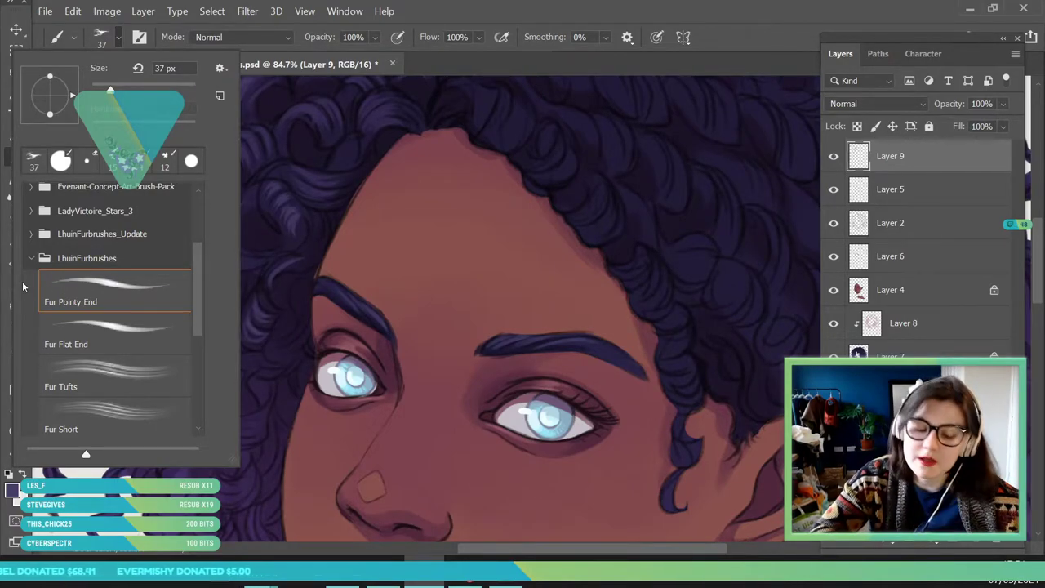
pyautogui.click(145, 292)
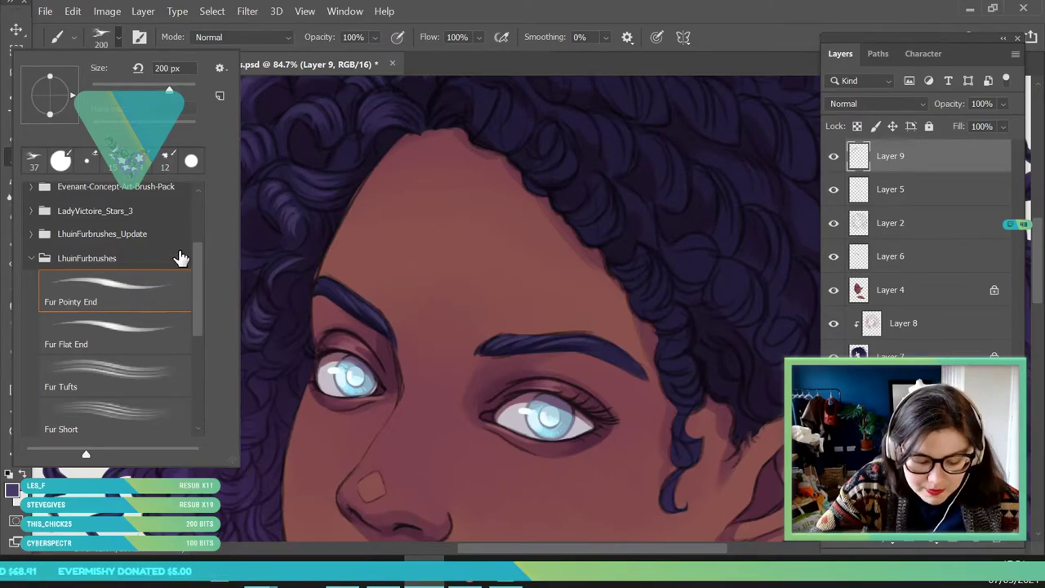
pyautogui.click(110, 89)
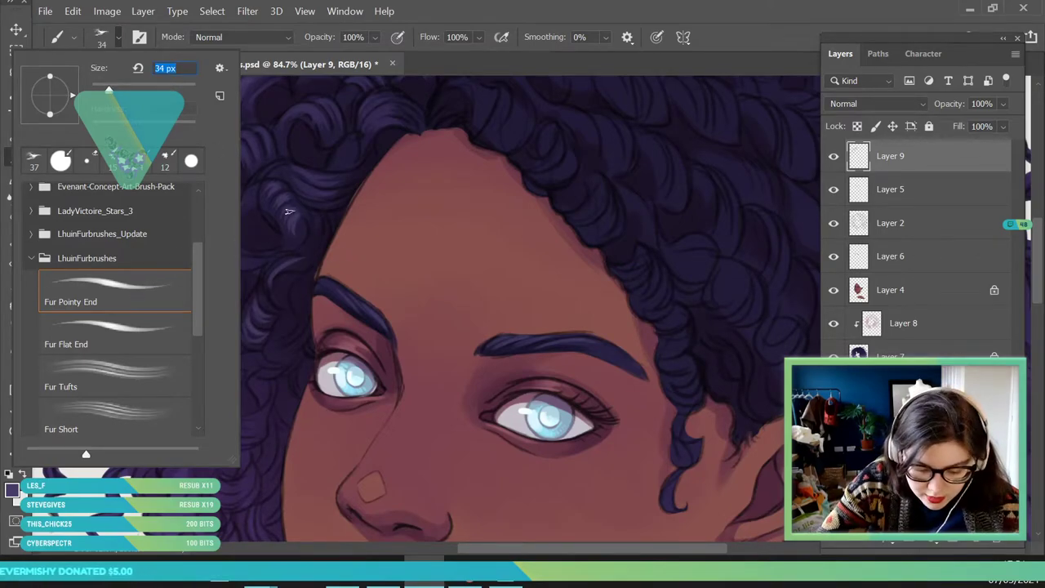
pyautogui.click(116, 90)
pyautogui.click(277, 234)
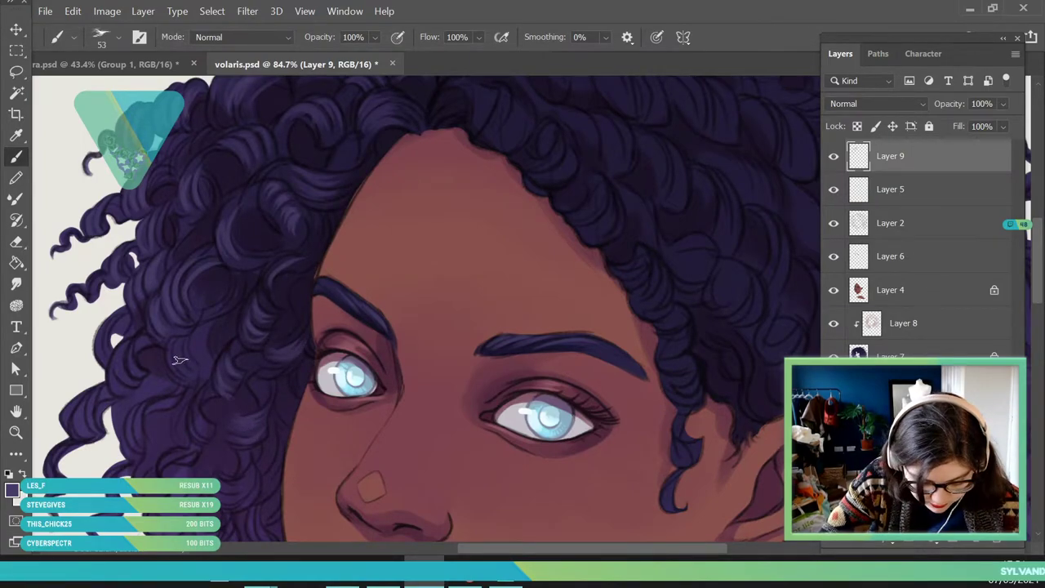
# - Set the foreground to a brighter purple at hue 259, saturation 56%, brightness 53%, and highlight the curls below the far temple
pyautogui.click(12, 490)
pyautogui.click(214, 346)
pyautogui.click(673, 240)
pyautogui.click(935, 119)
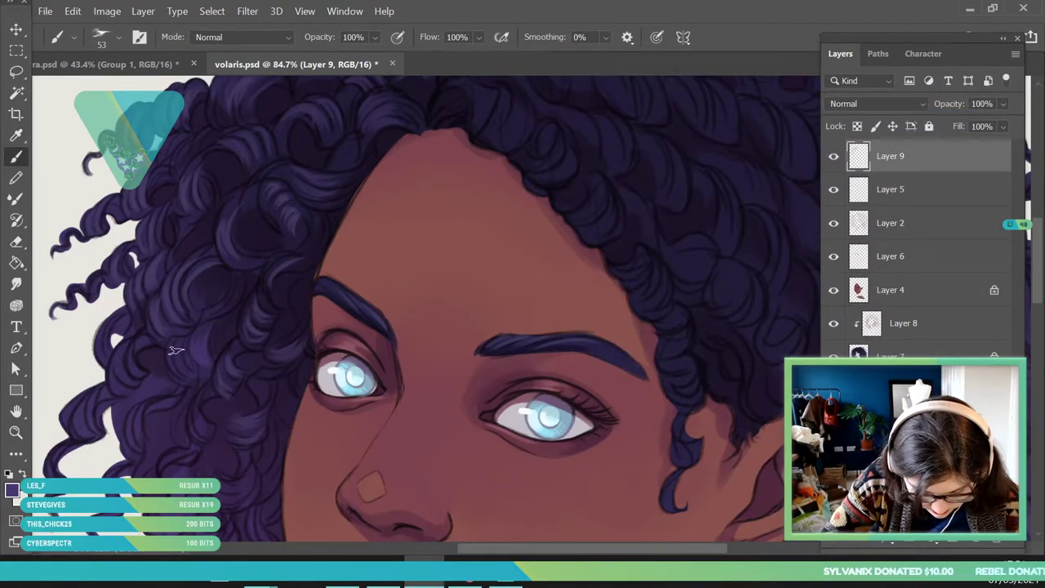
pyautogui.click(12, 490)
pyautogui.click(678, 223)
pyautogui.press('Return')
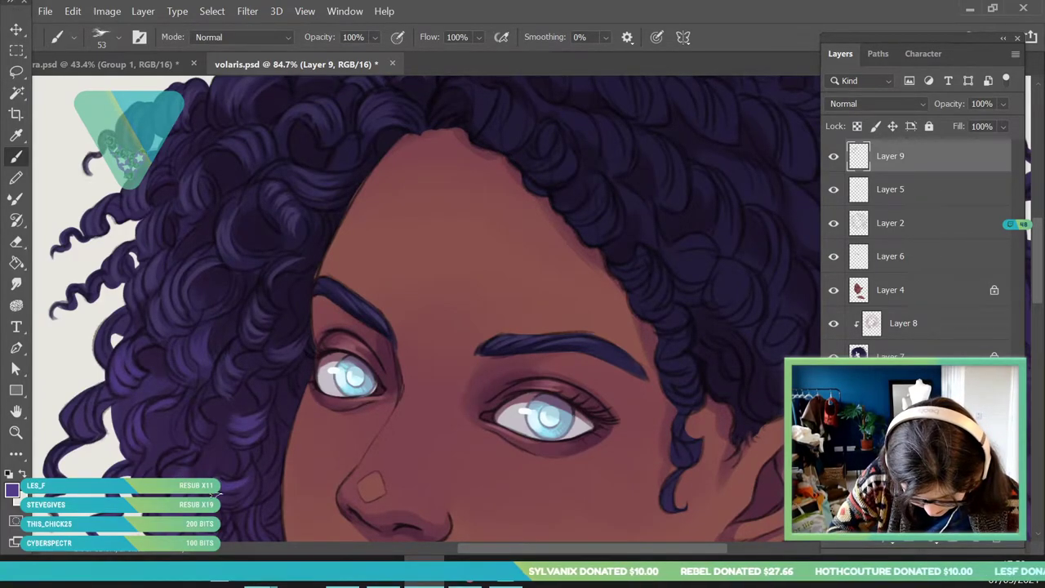
# - Reduce the brush to 28 px and highlight the purple curls on the far side, level with the eye and nose
pyautogui.press('z')
pyautogui.moveTo(219, 286); pyautogui.dragTo(191, 488)
pyautogui.moveTo(208, 361)
pyautogui.mouseDown()
pyautogui.moveTo(219, 342)
pyautogui.moveTo(236, 376)
pyautogui.mouseUp()
pyautogui.click(16, 156)
pyautogui.click(119, 37)
pyautogui.moveTo(110, 88); pyautogui.dragTo(107, 88)
pyautogui.click(282, 329)
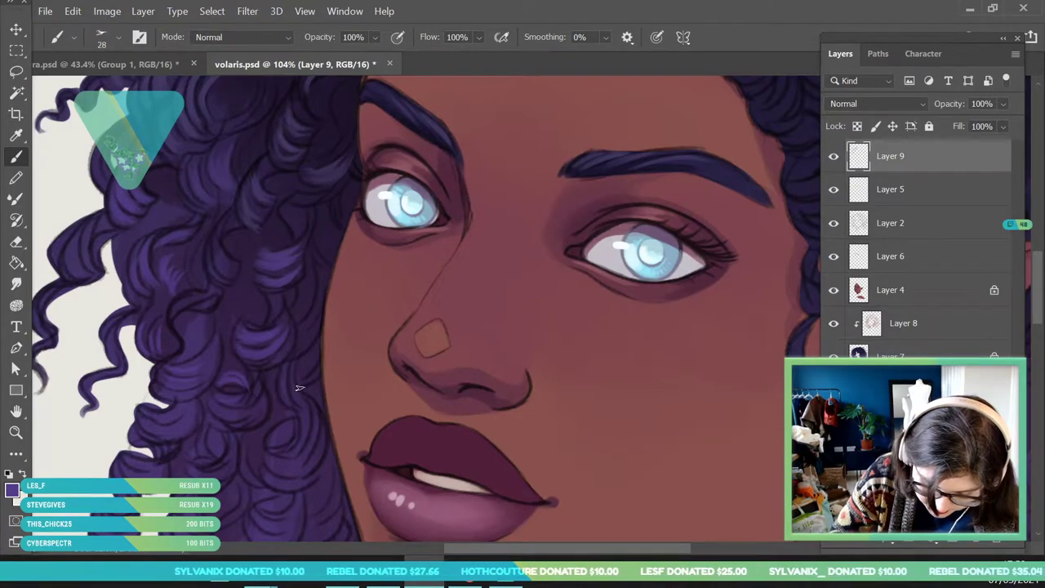
# - Highlight the curls bordering the far cheek, switching the foreground to a lighter purple
pyautogui.moveTo(319, 279)
pyautogui.mouseDown()
pyautogui.moveTo(295, 327)
pyautogui.moveTo(308, 343)
pyautogui.mouseUp()
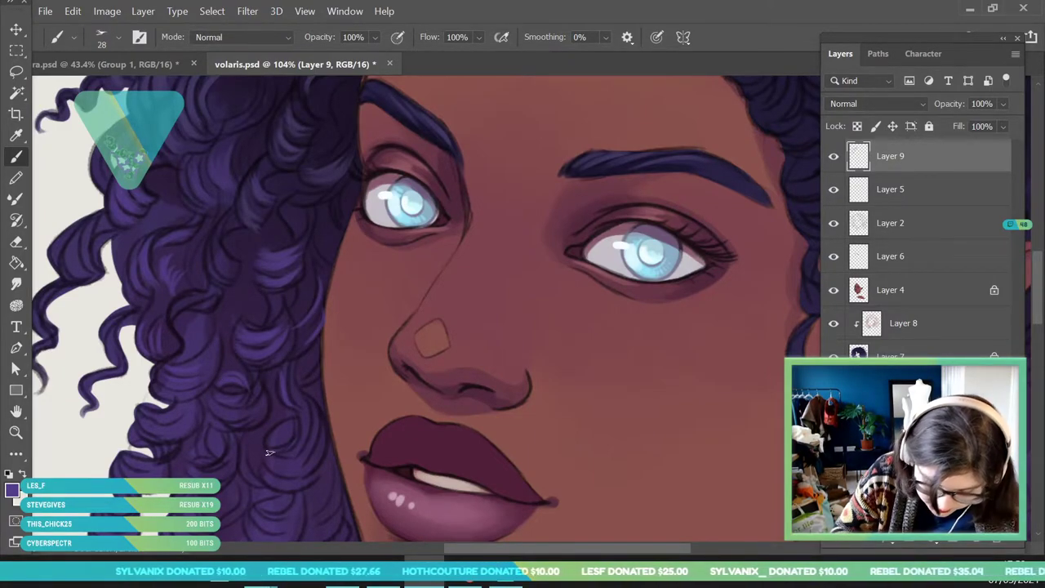
pyautogui.click(12, 490)
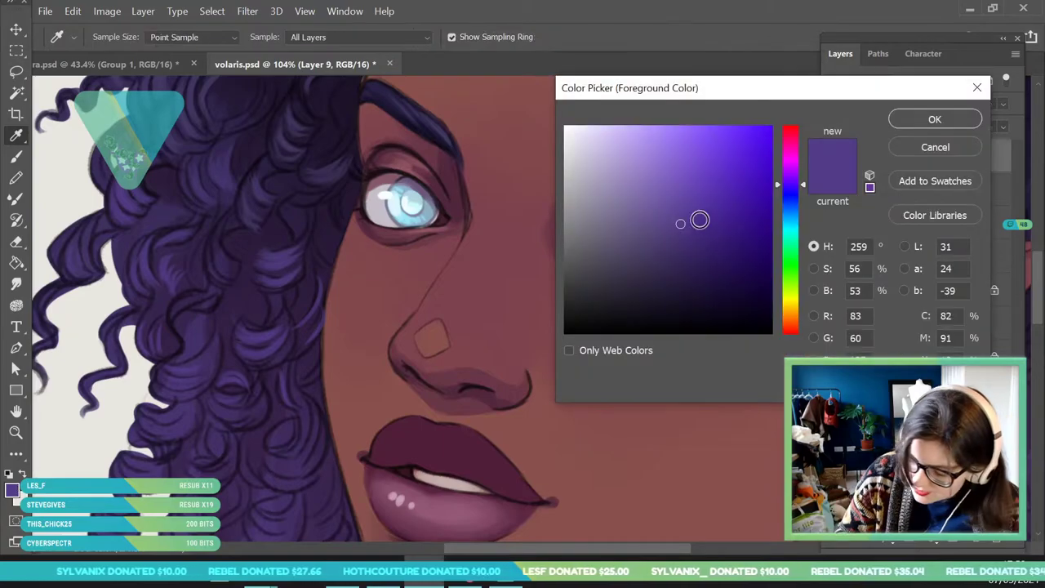
pyautogui.click(934, 119)
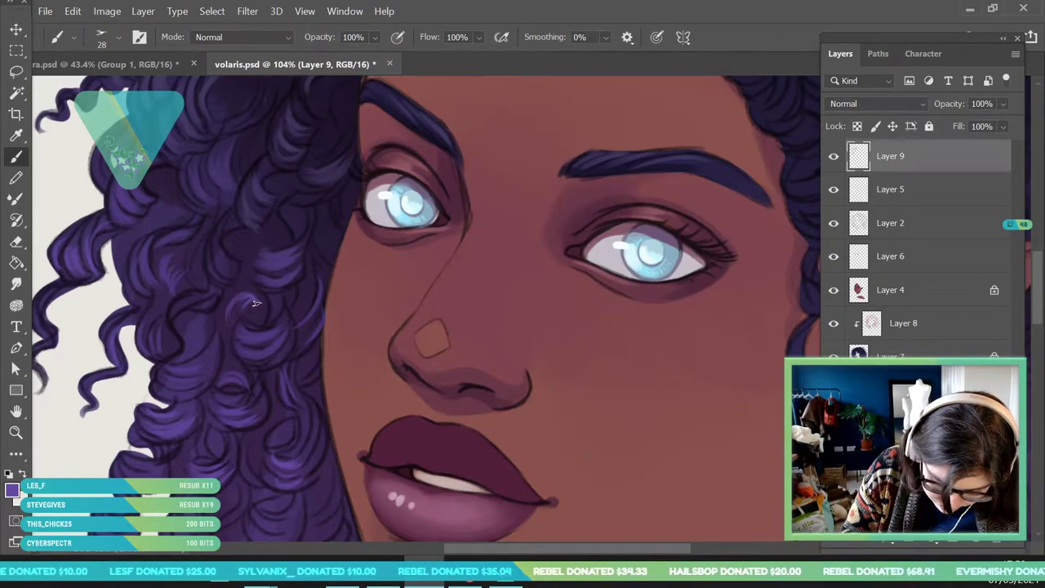
# - Highlight the lower far-side curls beside the mouth and jaw with the lighter purple
pyautogui.press('z')
pyautogui.hotkey('ctrl', '0')
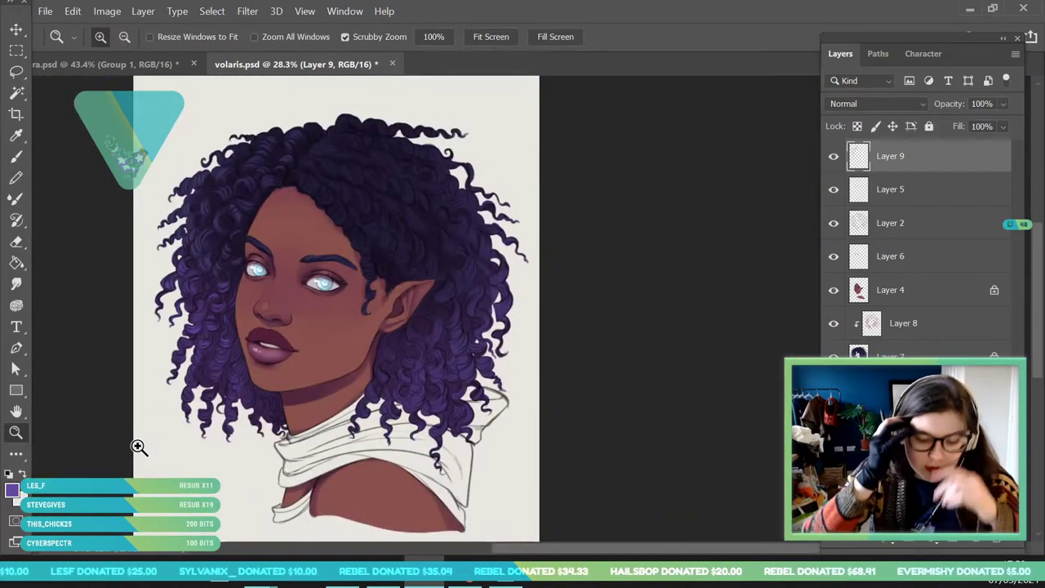
pyautogui.moveTo(215, 405); pyautogui.dragTo(229, 392)
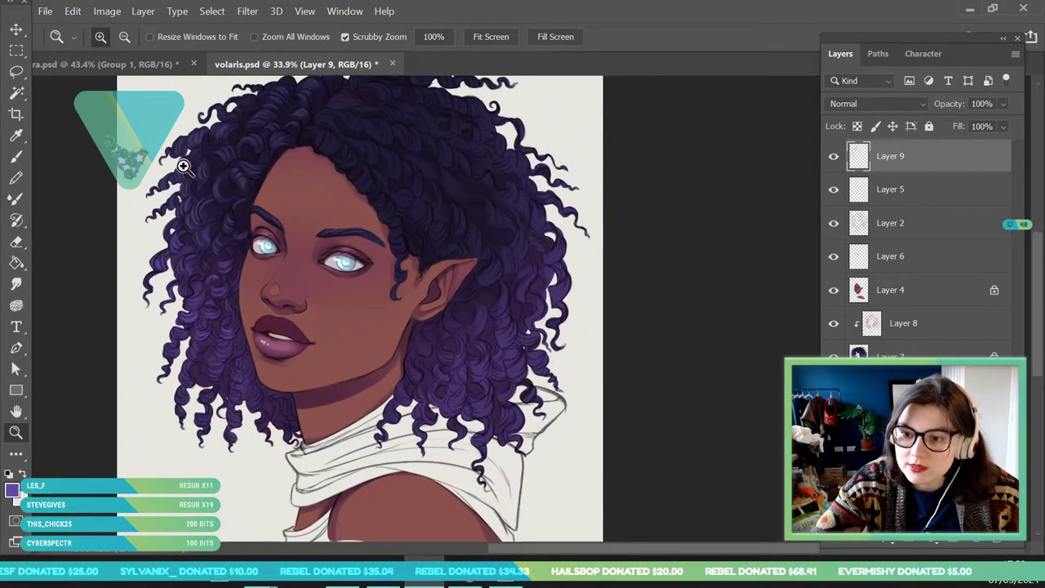
pyautogui.moveTo(268, 298); pyautogui.dragTo(274, 293)
pyautogui.moveTo(330, 212); pyautogui.dragTo(325, 232)
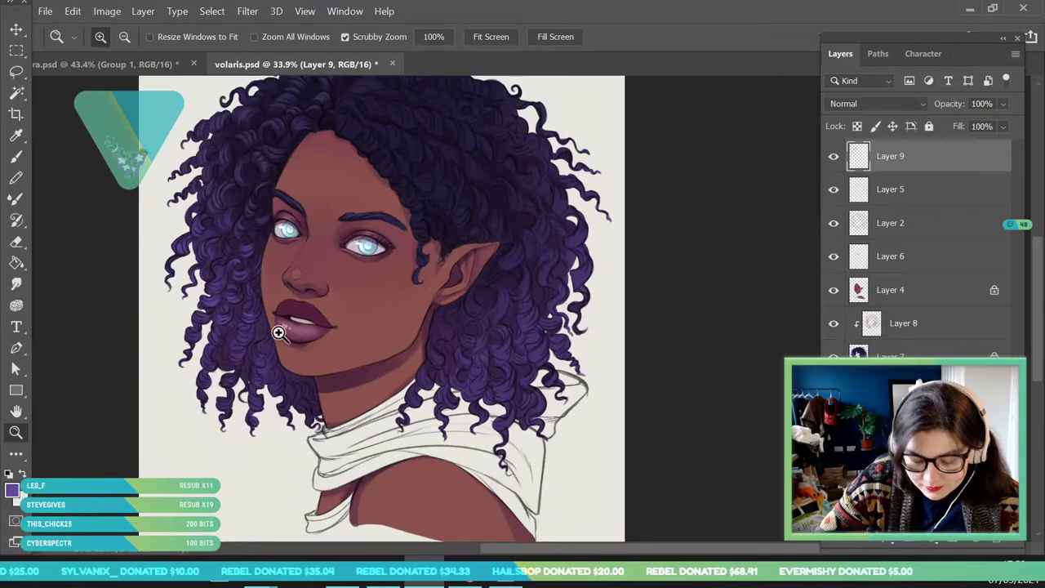
pyautogui.moveTo(221, 314); pyautogui.dragTo(241, 397)
pyautogui.click(241, 398)
pyautogui.click(17, 157)
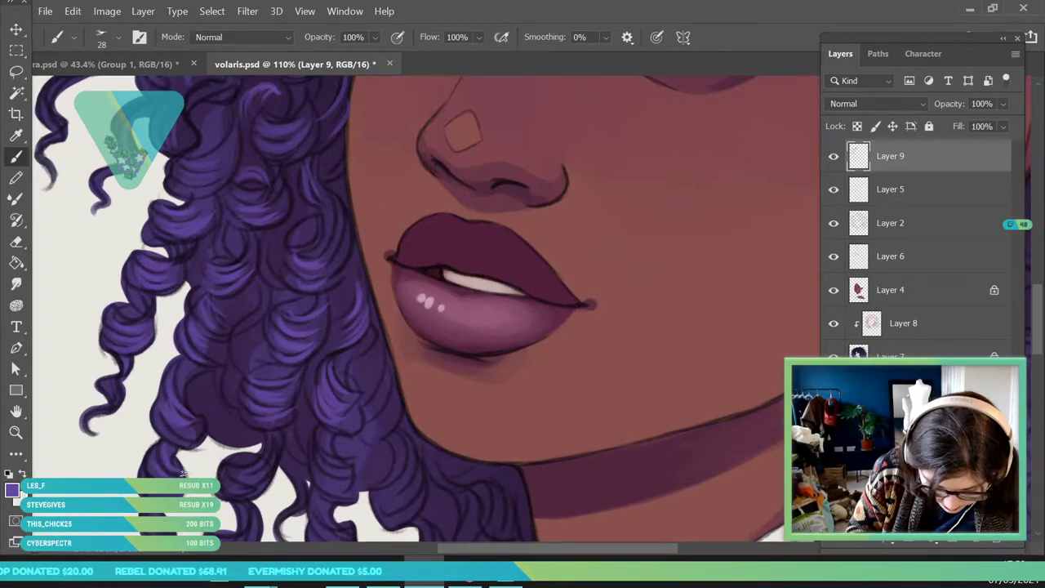
# - Highlight the lowest far-side curls and hanging ringlets below the jaw with the lighter purple
pyautogui.press('z')
pyautogui.moveTo(271, 343)
pyautogui.mouseDown()
pyautogui.moveTo(211, 345)
pyautogui.moveTo(270, 346)
pyautogui.mouseUp()
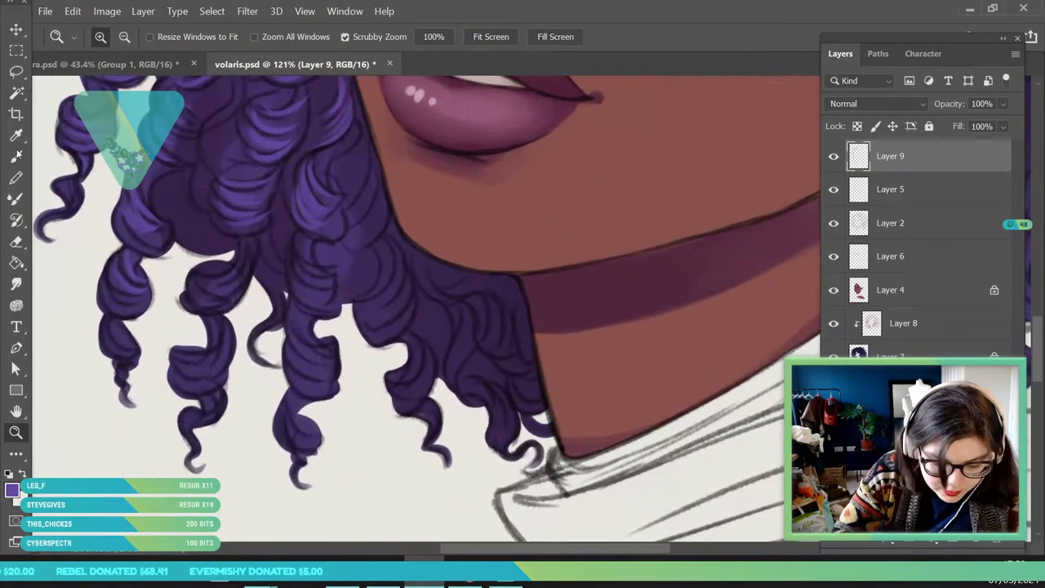
pyautogui.press('b')
pyautogui.moveTo(398, 265)
pyautogui.mouseDown()
pyautogui.moveTo(399, 294)
pyautogui.moveTo(363, 320)
pyautogui.moveTo(409, 300)
pyautogui.moveTo(426, 357)
pyautogui.moveTo(420, 387)
pyautogui.mouseUp()
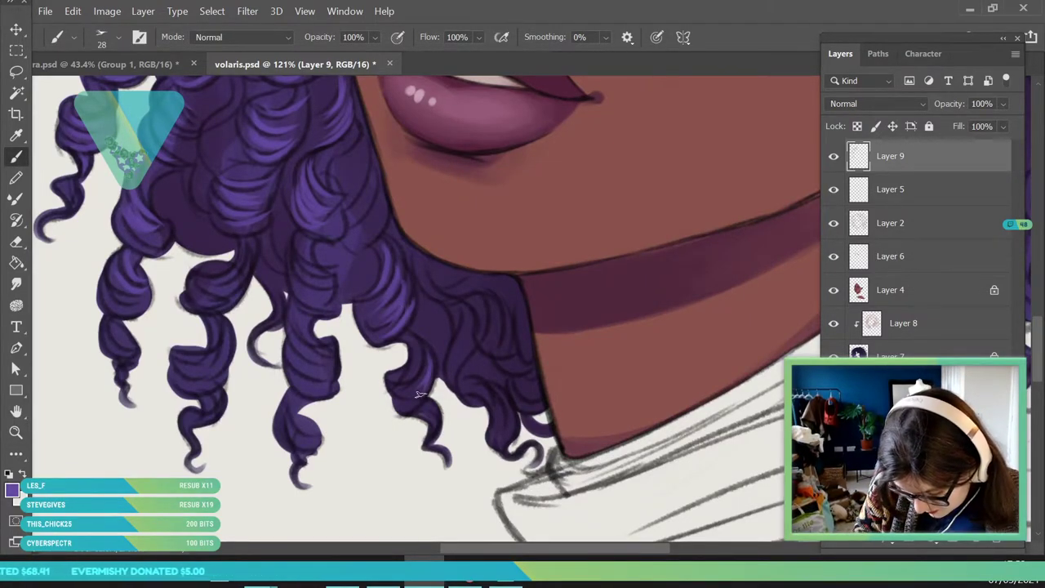
pyautogui.moveTo(290, 327); pyautogui.dragTo(327, 356)
pyautogui.moveTo(294, 347)
pyautogui.mouseDown()
pyautogui.moveTo(330, 372)
pyautogui.moveTo(318, 384)
pyautogui.mouseUp()
pyautogui.moveTo(202, 284)
pyautogui.mouseDown()
pyautogui.moveTo(237, 276)
pyautogui.moveTo(196, 299)
pyautogui.mouseUp()
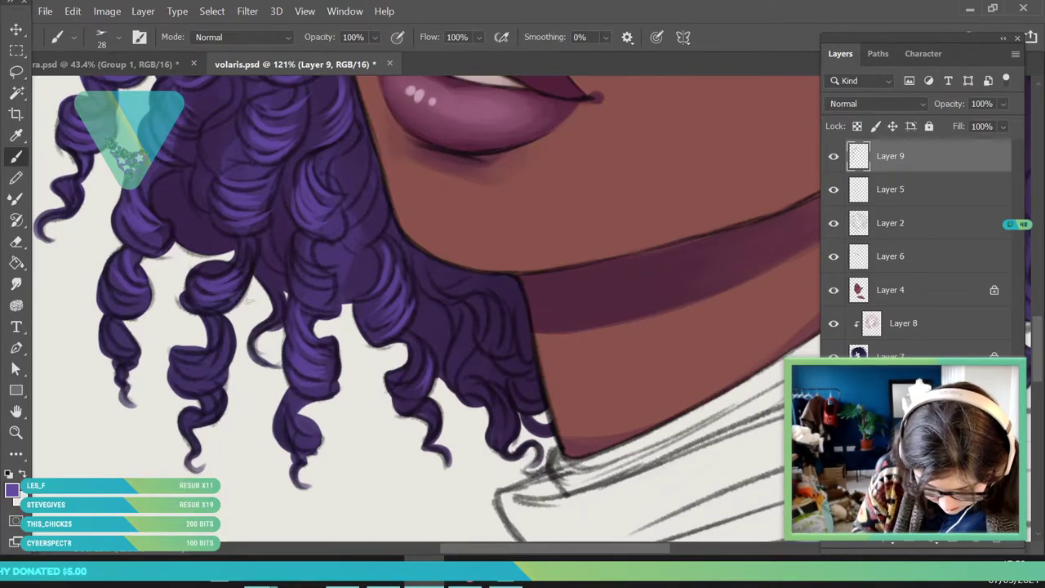
pyautogui.moveTo(214, 354)
pyautogui.mouseDown()
pyautogui.moveTo(175, 374)
pyautogui.moveTo(177, 385)
pyautogui.mouseUp()
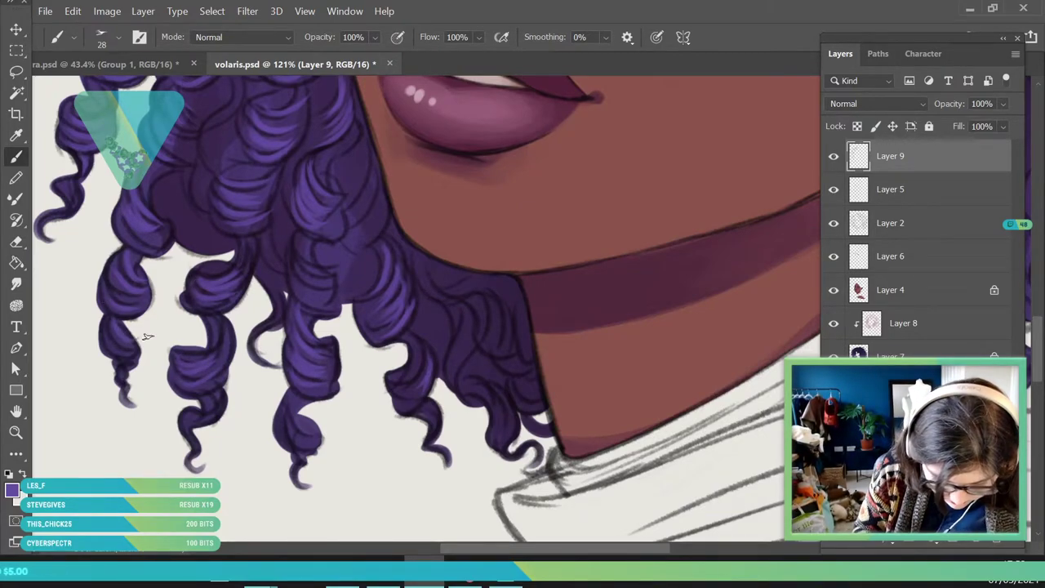
# - Sample a dark purple from the far-side curls near the parting and highlight the curls bordering the forehead's hairline
pyautogui.click(16, 433)
pyautogui.moveTo(239, 350); pyautogui.dragTo(139, 376)
pyautogui.moveTo(343, 398); pyautogui.dragTo(270, 400)
pyautogui.scroll(2, 383, 383)
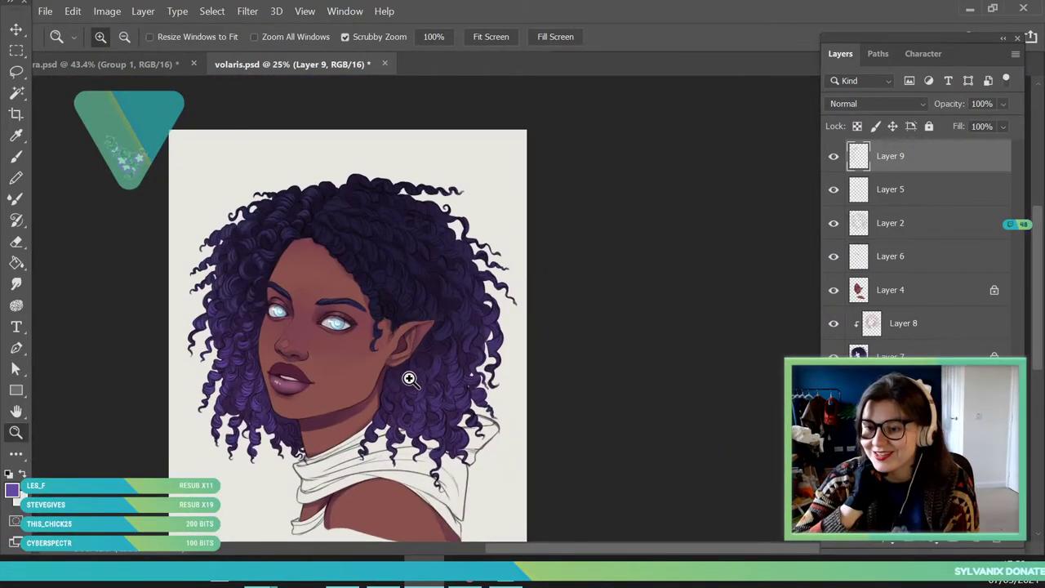
pyautogui.scroll(5, 319, 333)
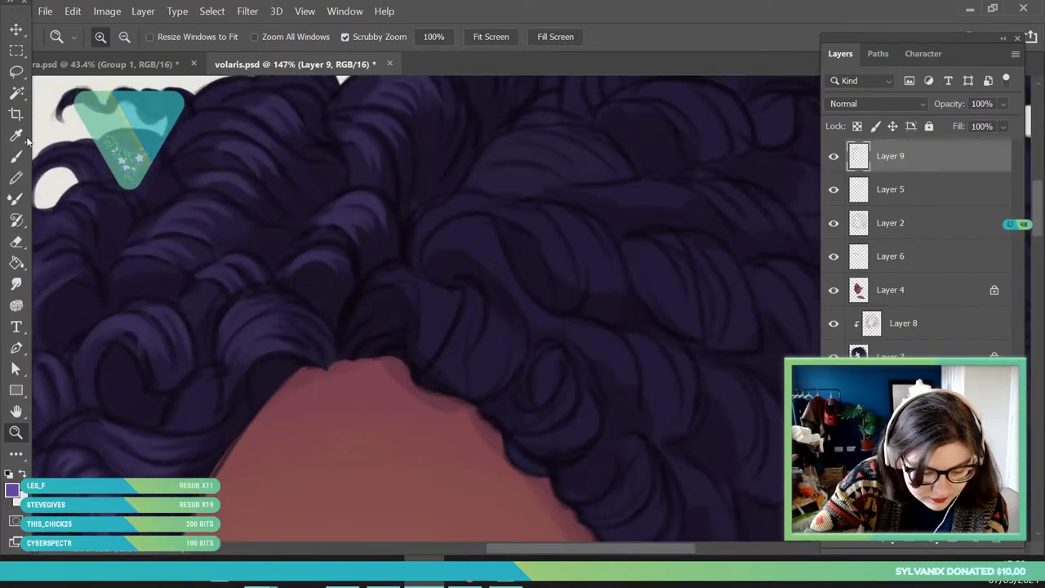
pyautogui.press('i')
pyautogui.click(326, 37)
pyautogui.click(306, 51)
pyautogui.click(236, 183)
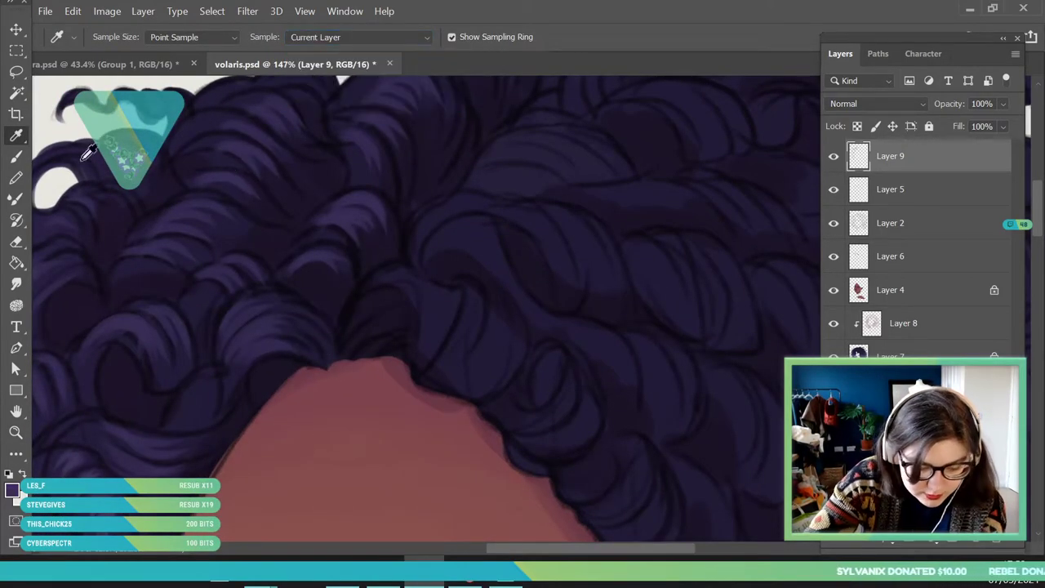
pyautogui.press('b')
pyautogui.moveTo(387, 283); pyautogui.dragTo(417, 340)
pyautogui.moveTo(426, 296)
pyautogui.mouseDown()
pyautogui.moveTo(393, 394)
pyautogui.moveTo(458, 302)
pyautogui.moveTo(454, 350)
pyautogui.mouseUp()
pyautogui.moveTo(469, 315)
pyautogui.mouseDown()
pyautogui.moveTo(462, 346)
pyautogui.moveTo(497, 389)
pyautogui.mouseUp()
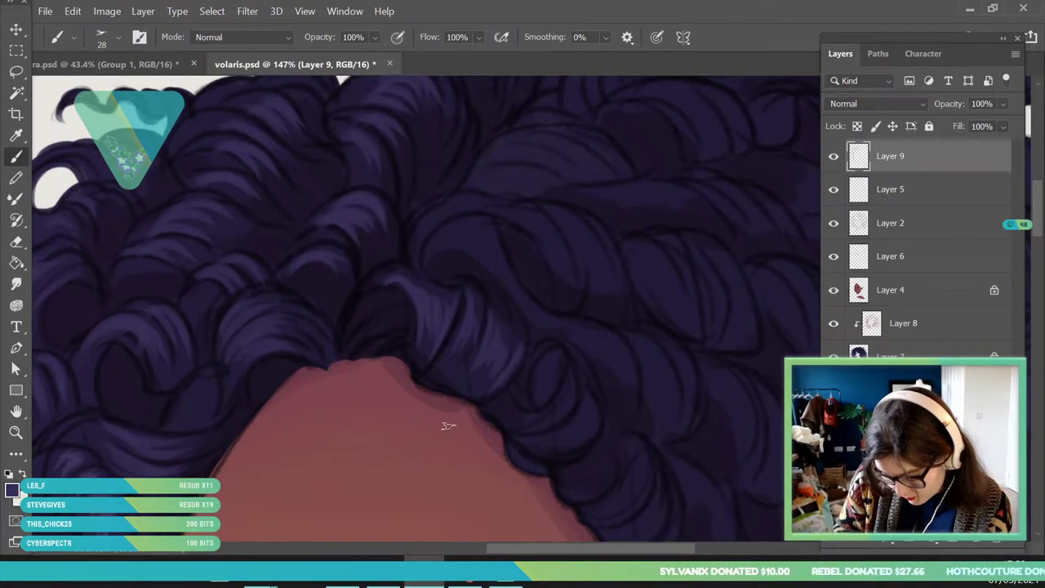
pyautogui.moveTo(569, 367)
pyautogui.mouseDown()
pyautogui.moveTo(506, 403)
pyautogui.moveTo(555, 408)
pyautogui.moveTo(554, 417)
pyautogui.moveTo(586, 405)
pyautogui.moveTo(547, 438)
pyautogui.moveTo(585, 408)
pyautogui.moveTo(551, 465)
pyautogui.moveTo(601, 467)
pyautogui.moveTo(561, 485)
pyautogui.moveTo(595, 492)
pyautogui.moveTo(623, 468)
pyautogui.moveTo(589, 508)
pyautogui.moveTo(630, 481)
pyautogui.moveTo(641, 460)
pyautogui.moveTo(593, 520)
pyautogui.mouseUp()
# - Highlight the navy curls just behind the front hairline with the dark purple
pyautogui.press('z')
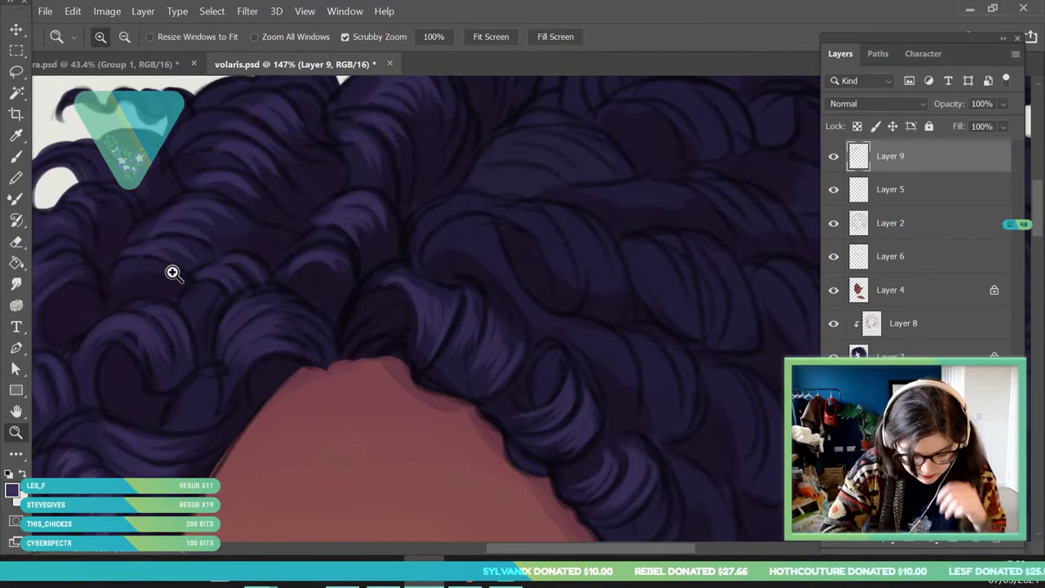
pyautogui.moveTo(159, 276); pyautogui.dragTo(126, 453)
pyautogui.moveTo(344, 258); pyautogui.dragTo(346, 290)
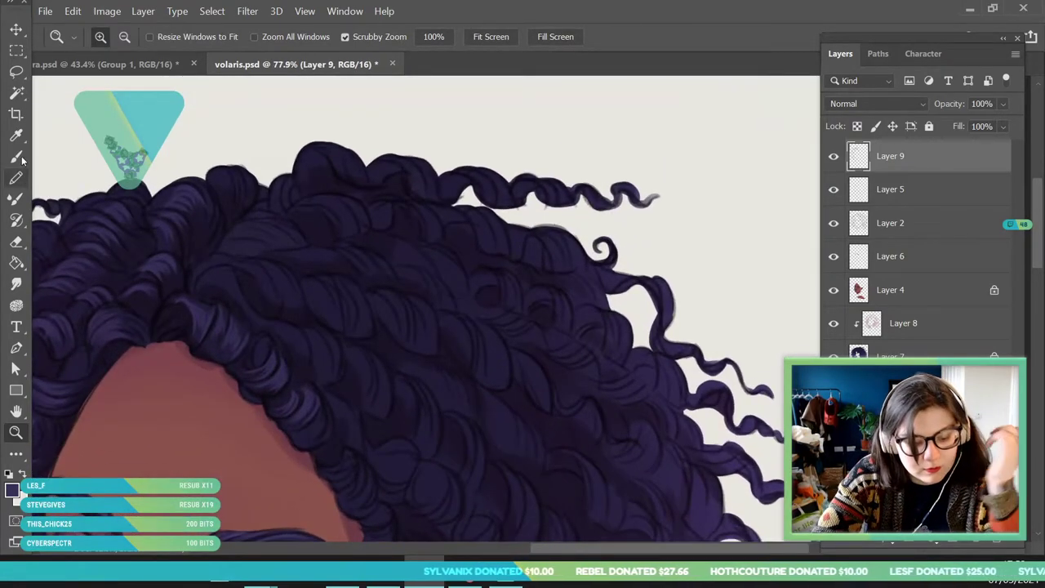
pyautogui.press('b')
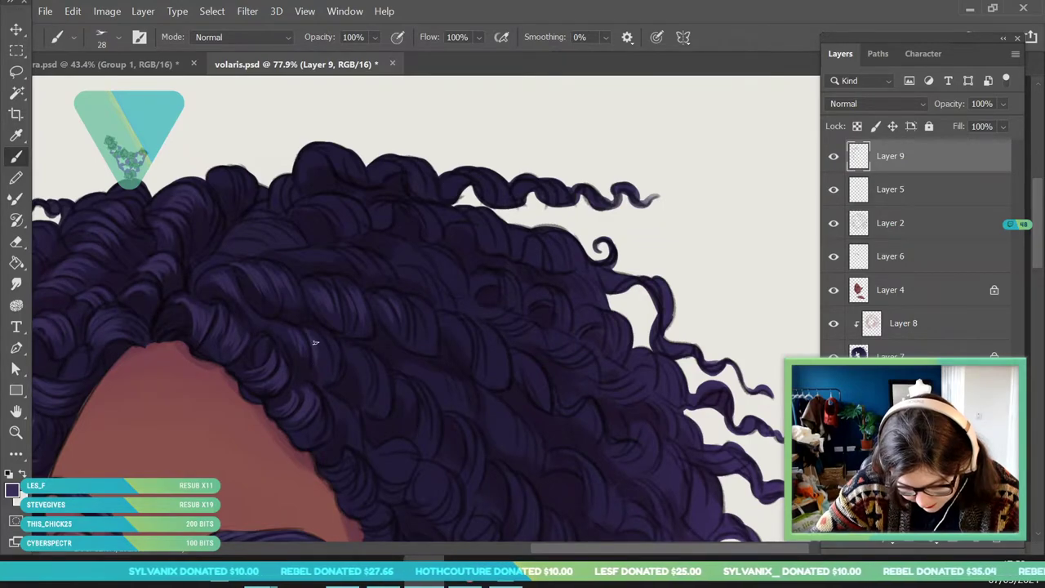
# - Enlarge the Fur Pointy End brush to 40 px and highlight the curls across the top of the head
pyautogui.click(119, 37)
pyautogui.click(112, 88)
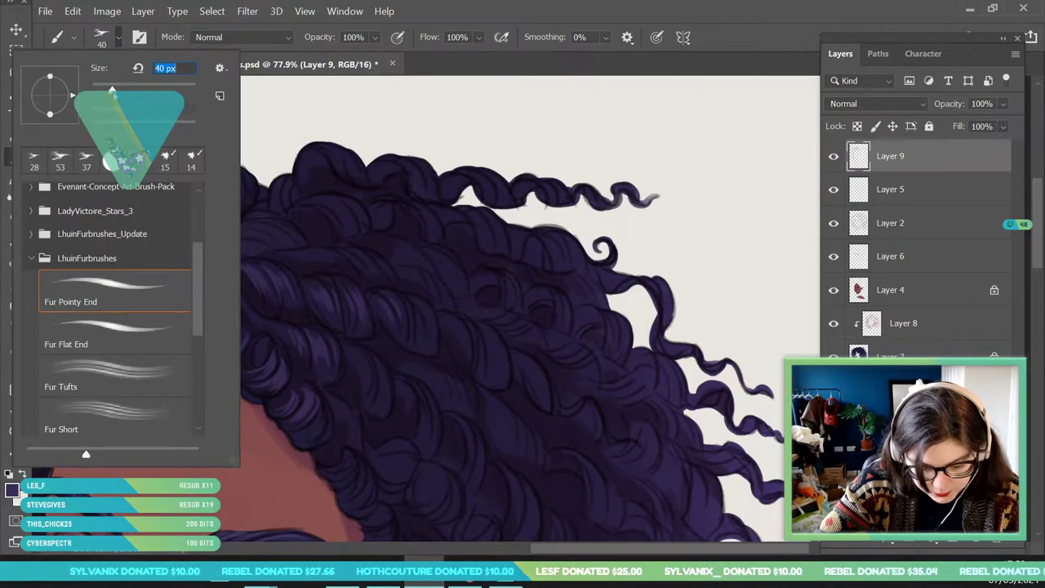
pyautogui.press('Return')
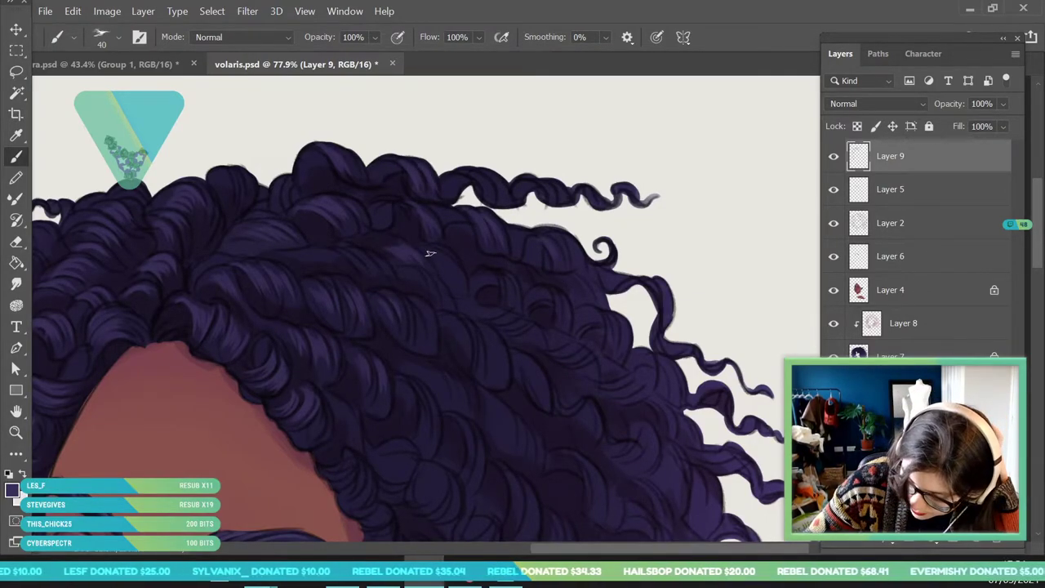
# - Highlight the navy curls sweeping from the crown toward the back of the head
pyautogui.click(16, 431)
pyautogui.moveTo(198, 222); pyautogui.dragTo(152, 366)
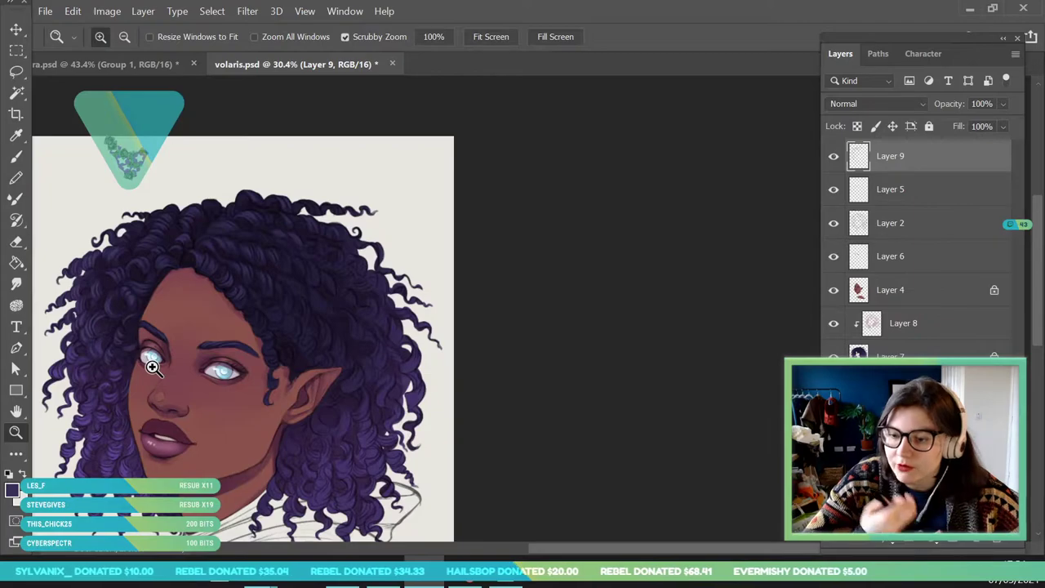
pyautogui.moveTo(285, 288); pyautogui.dragTo(306, 326)
pyautogui.moveTo(233, 413); pyautogui.dragTo(264, 476)
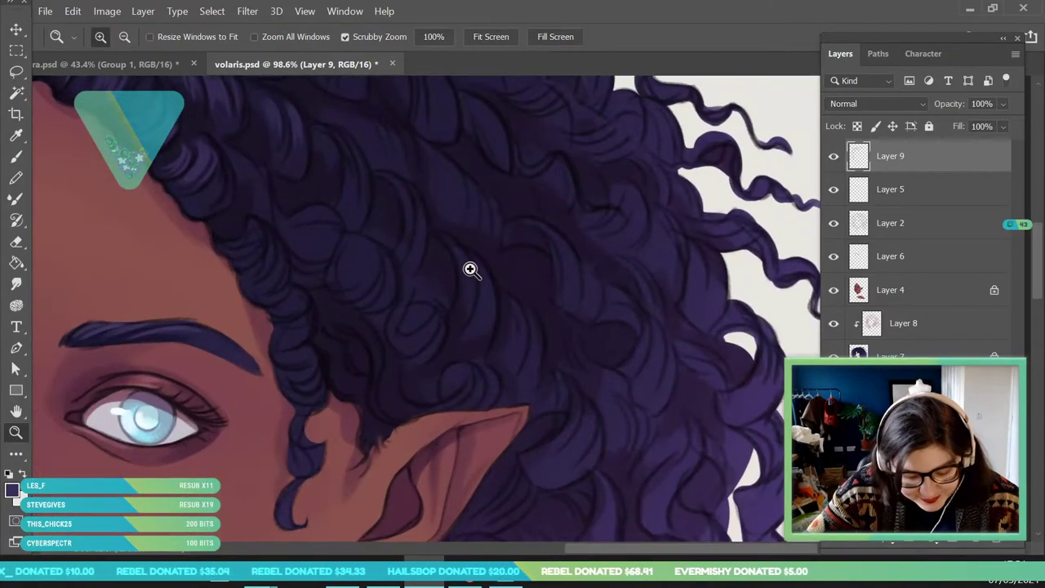
pyautogui.moveTo(462, 245); pyautogui.dragTo(435, 306)
pyautogui.moveTo(539, 128); pyautogui.dragTo(581, 190)
pyautogui.press('b')
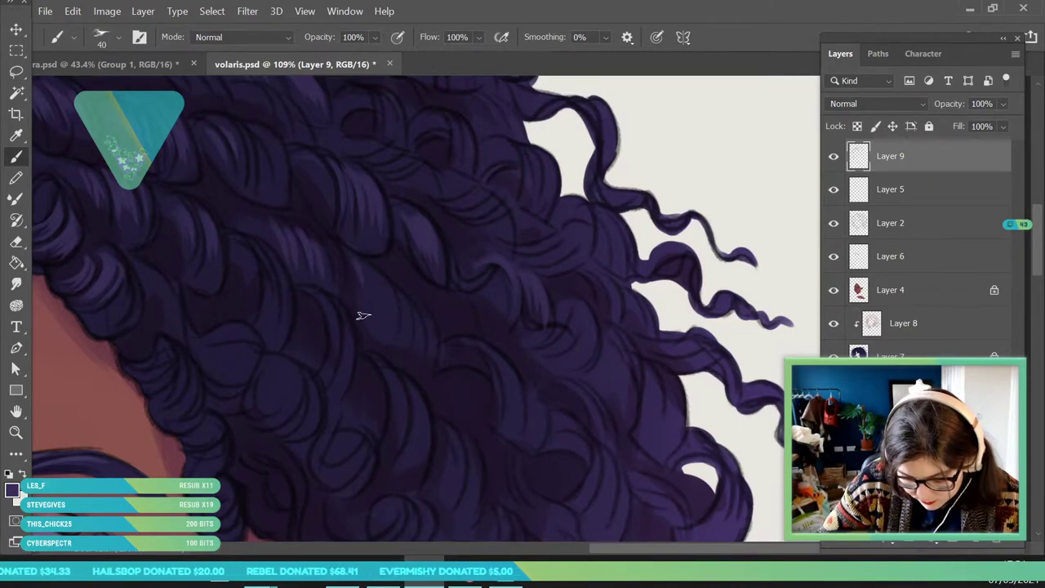
pyautogui.moveTo(269, 255); pyautogui.dragTo(283, 322)
pyautogui.moveTo(323, 292); pyautogui.dragTo(330, 360)
# - Highlight the curls beside the near temple and above the pointed ear
pyautogui.press('z')
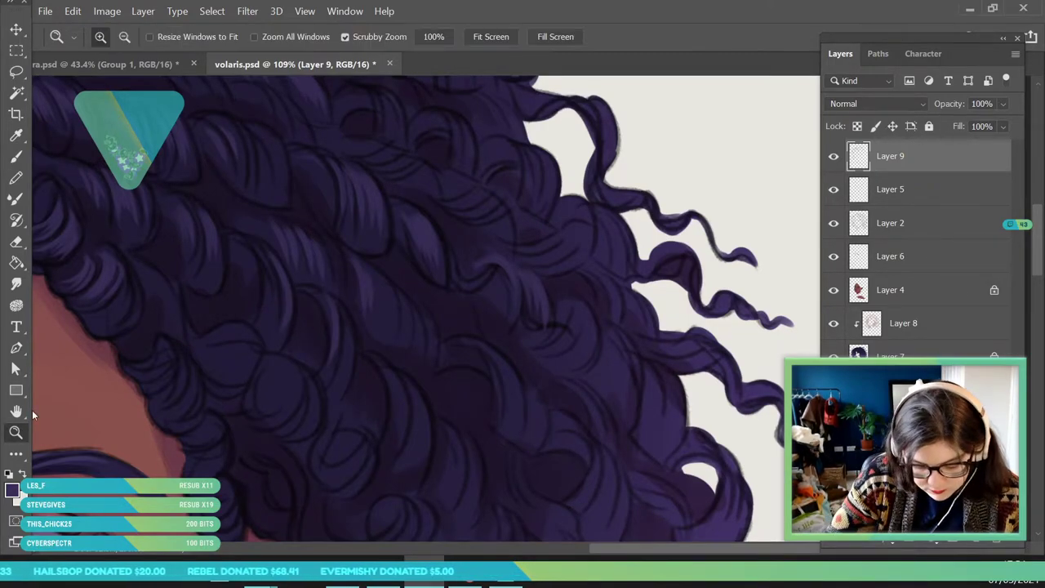
pyautogui.moveTo(244, 251); pyautogui.dragTo(106, 270)
pyautogui.moveTo(252, 250); pyautogui.dragTo(307, 260)
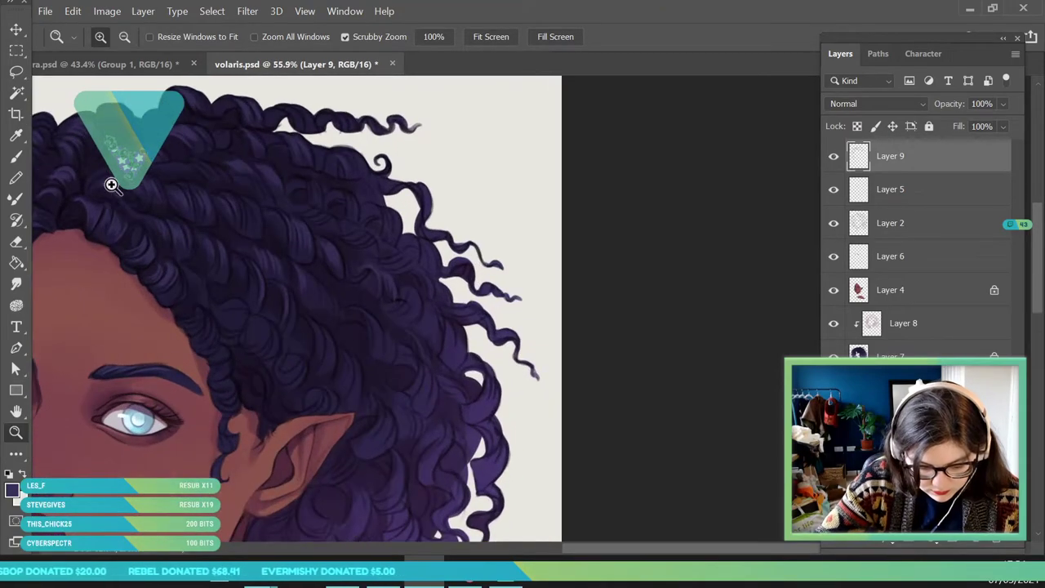
pyautogui.press('b')
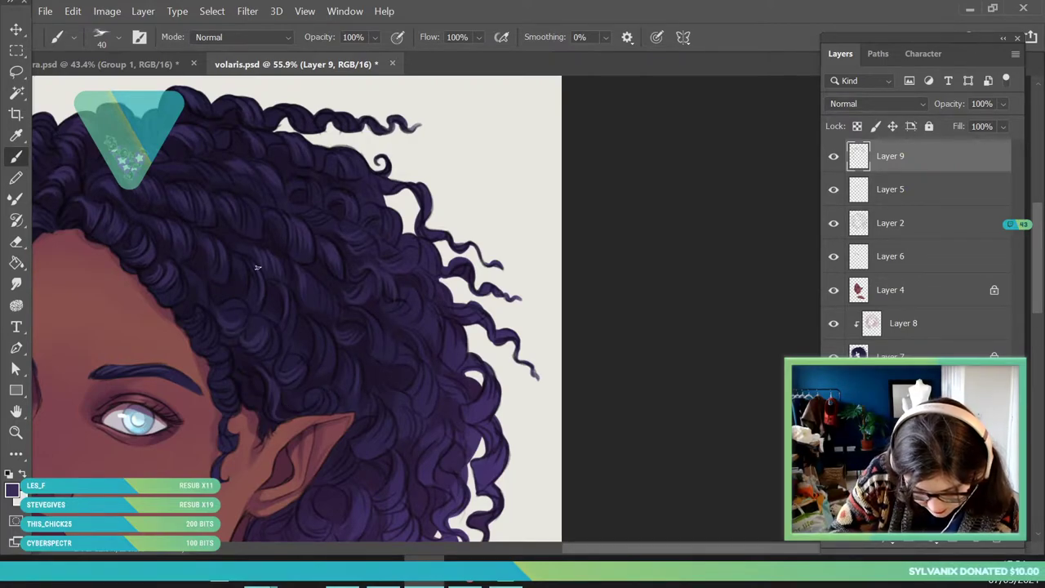
# - Sample a lighter muted purple from the far-side curls and highlight the curls at the back of the head above the ear
pyautogui.click(17, 433)
pyautogui.moveTo(303, 245); pyautogui.dragTo(270, 413)
pyautogui.moveTo(182, 241); pyautogui.dragTo(255, 368)
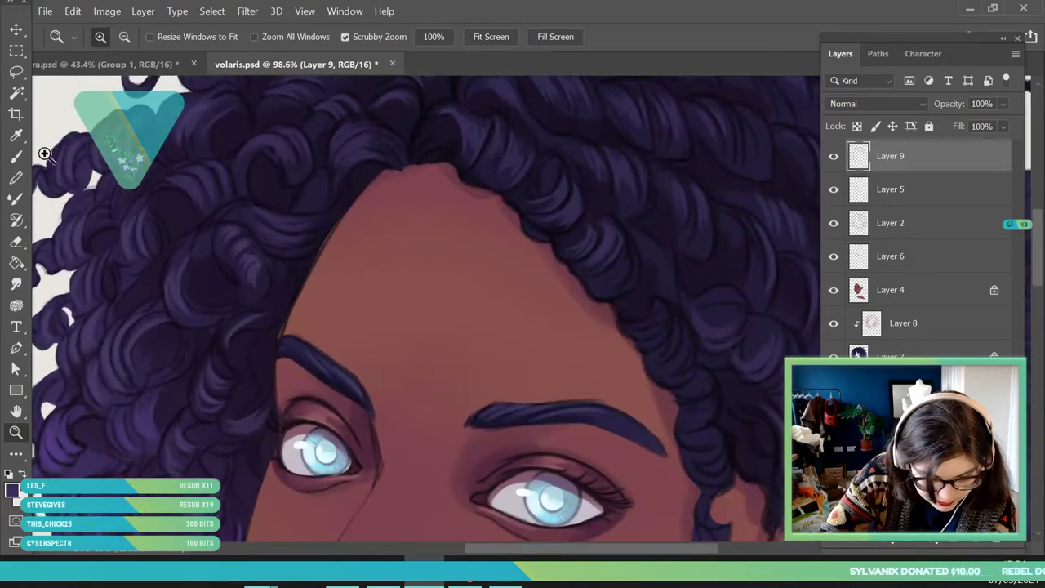
pyautogui.press('i')
pyautogui.click(178, 282)
pyautogui.scroll(-4, 259, 321)
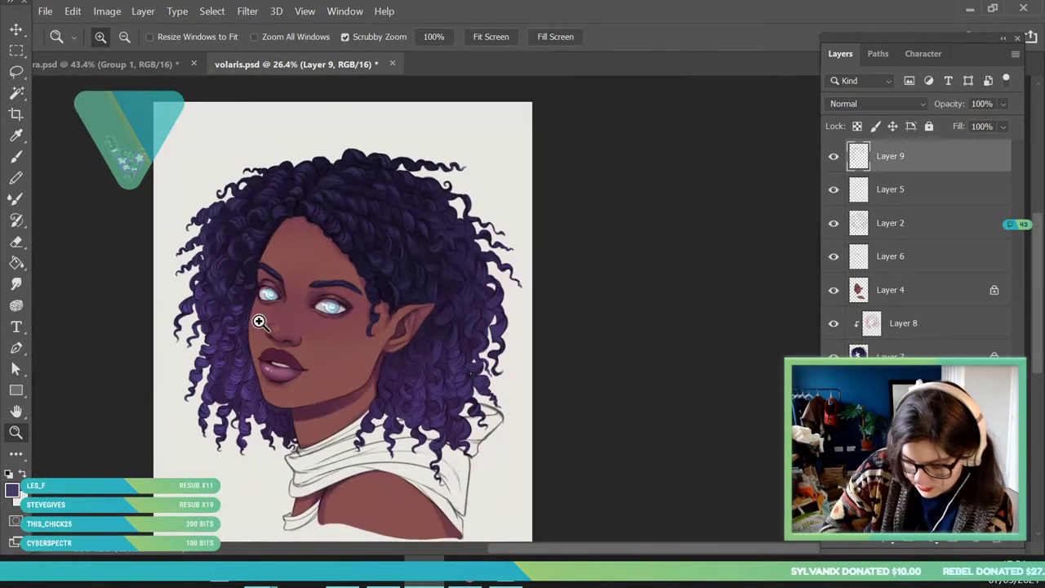
pyautogui.scroll(4, 503, 271)
pyautogui.press('b')
pyautogui.moveTo(338, 285)
pyautogui.mouseDown()
pyautogui.moveTo(350, 346)
pyautogui.moveTo(356, 306)
pyautogui.moveTo(367, 335)
pyautogui.mouseUp()
pyautogui.moveTo(375, 267)
pyautogui.mouseDown()
pyautogui.moveTo(403, 295)
pyautogui.moveTo(414, 268)
pyautogui.moveTo(451, 304)
pyautogui.moveTo(441, 326)
pyautogui.moveTo(453, 333)
pyautogui.moveTo(472, 302)
pyautogui.moveTo(449, 365)
pyautogui.mouseUp()
pyautogui.moveTo(447, 260); pyautogui.dragTo(465, 276)
pyautogui.moveTo(405, 163)
pyautogui.mouseDown()
pyautogui.moveTo(418, 194)
pyautogui.moveTo(462, 214)
pyautogui.moveTo(478, 196)
pyautogui.moveTo(487, 205)
pyautogui.mouseUp()
pyautogui.moveTo(301, 331)
pyautogui.mouseDown()
pyautogui.moveTo(288, 367)
pyautogui.moveTo(301, 399)
pyautogui.mouseUp()
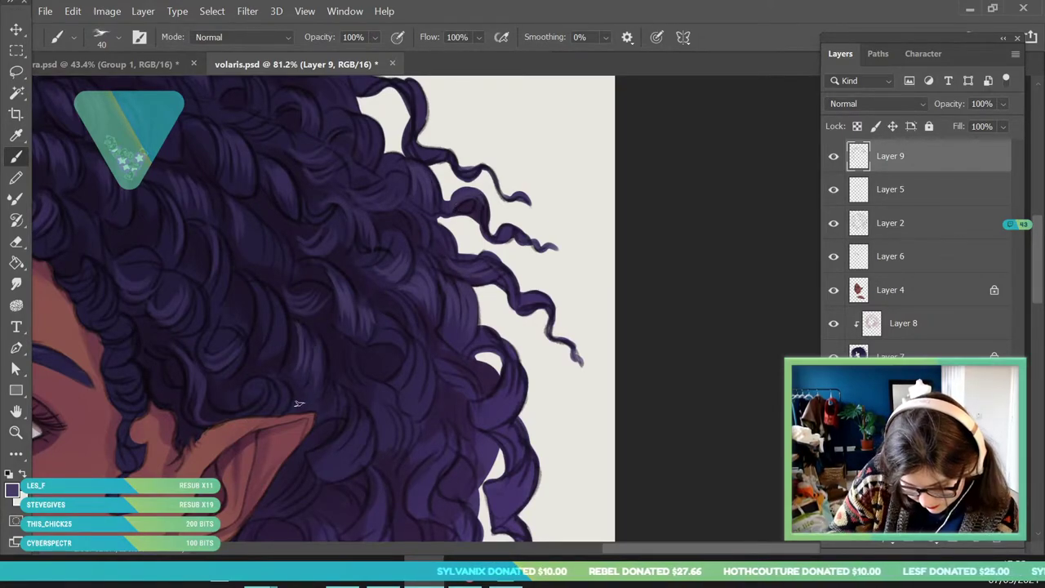
# - Highlight the curls around and behind the ear tip with the muted purple
pyautogui.moveTo(404, 349)
pyautogui.mouseDown()
pyautogui.moveTo(383, 373)
pyautogui.moveTo(389, 384)
pyautogui.moveTo(429, 389)
pyautogui.mouseUp()
pyautogui.moveTo(347, 430); pyautogui.dragTo(320, 459)
pyautogui.moveTo(353, 439)
pyautogui.mouseDown()
pyautogui.moveTo(326, 458)
pyautogui.moveTo(343, 478)
pyautogui.mouseUp()
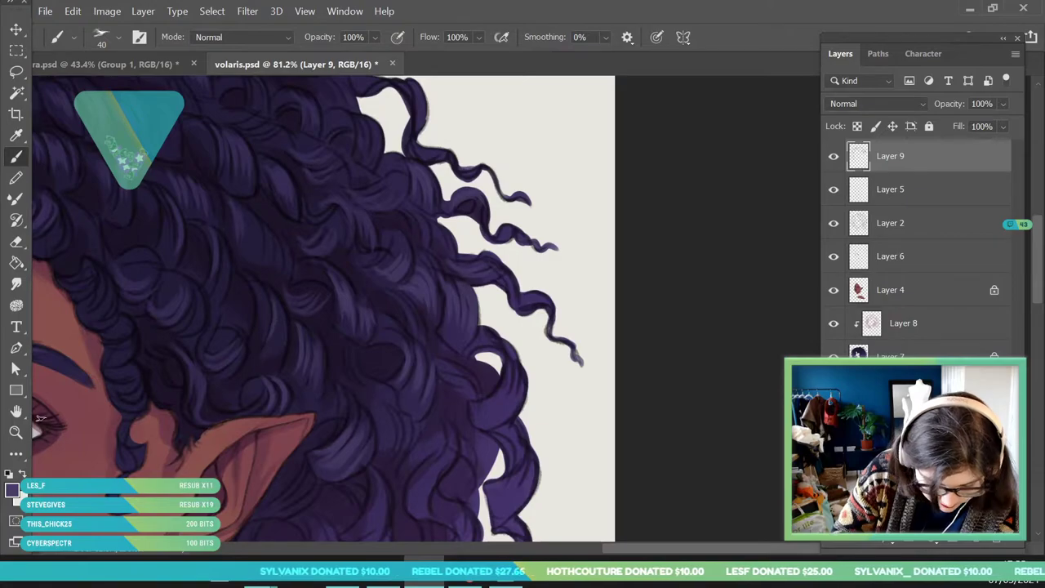
# - Sample a more saturated purple from the far-side curls level with the eyes and highlight the curls directly behind the ear
pyautogui.press('z')
pyautogui.moveTo(390, 262); pyautogui.dragTo(330, 286)
pyautogui.moveTo(107, 321); pyautogui.dragTo(137, 314)
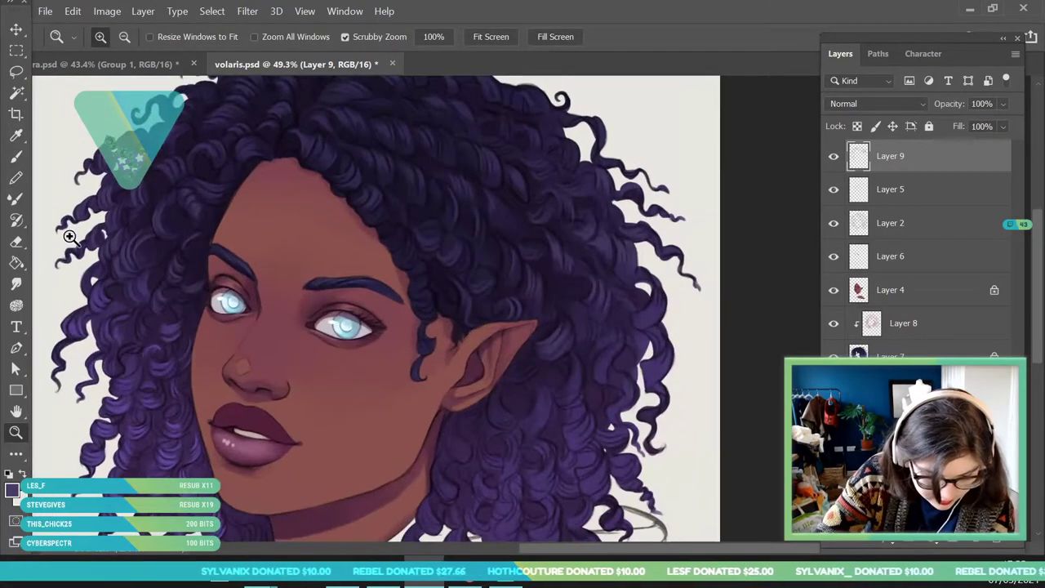
pyautogui.press('i')
pyautogui.click(153, 283)
pyautogui.press('z')
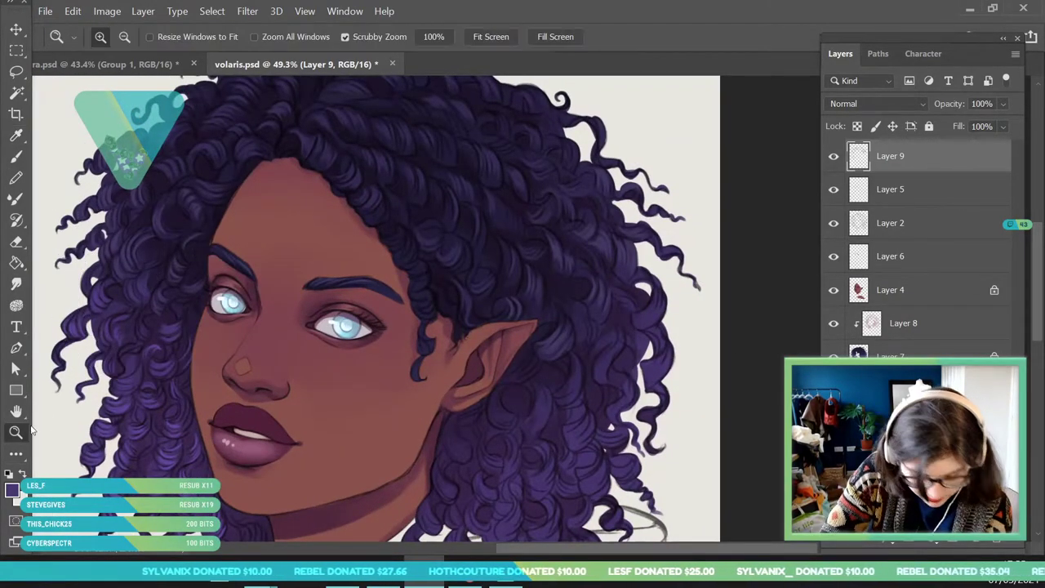
pyautogui.scroll(3, 718, 408)
pyautogui.press('b')
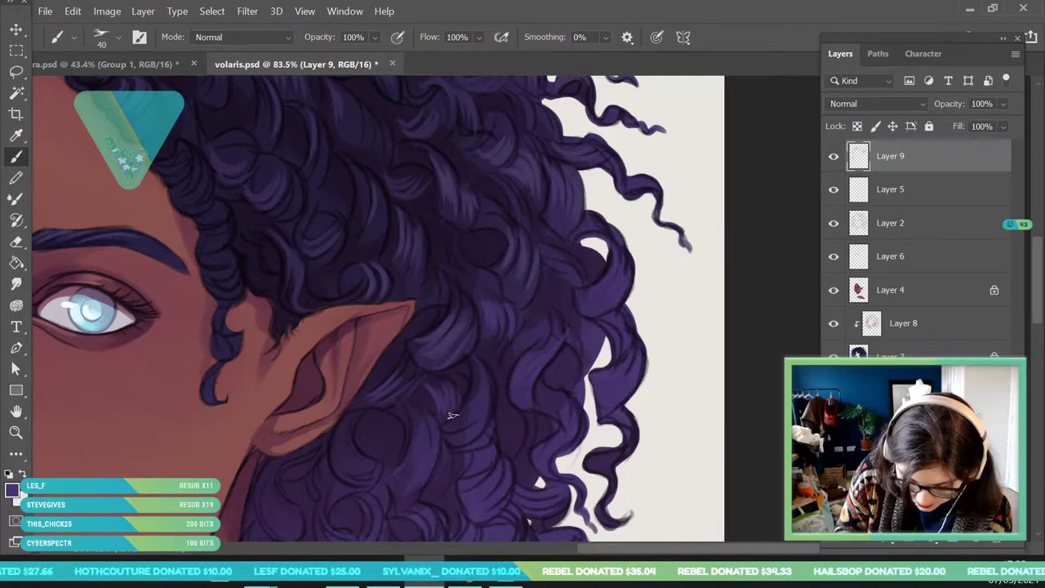
# - Sample a brighter purple from the lower far-side curls and highlight the curls below the ear and beside the neck
pyautogui.press('z')
pyautogui.moveTo(448, 245); pyautogui.dragTo(380, 245)
pyautogui.moveTo(250, 286); pyautogui.dragTo(359, 375)
pyautogui.click(17, 137)
pyautogui.click(210, 337)
pyautogui.press('z')
pyautogui.hotkey('ctrl', '0')
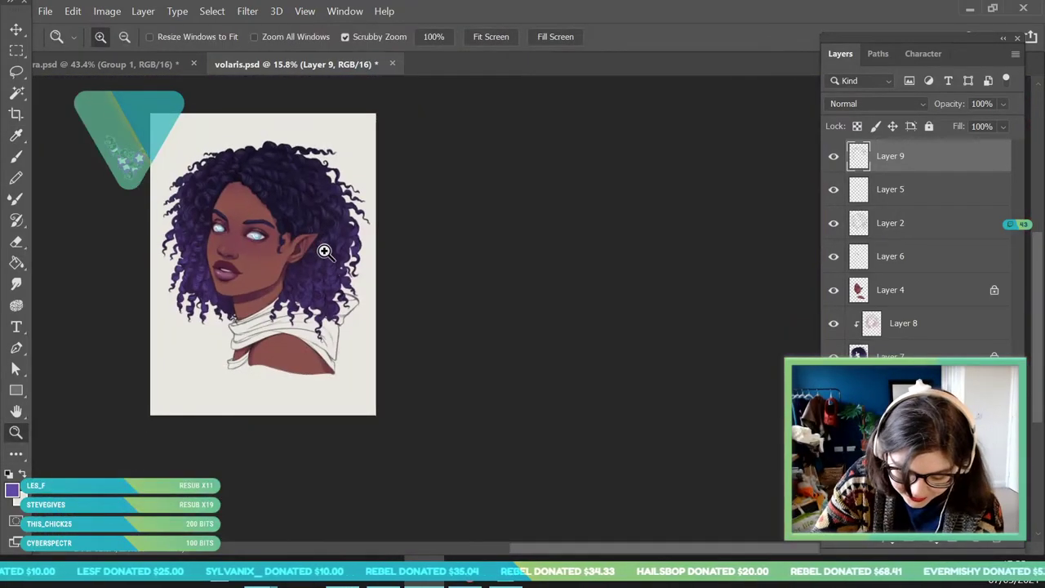
pyautogui.moveTo(322, 240); pyautogui.dragTo(363, 383)
pyautogui.moveTo(154, 392); pyautogui.dragTo(191, 387)
pyautogui.click(18, 156)
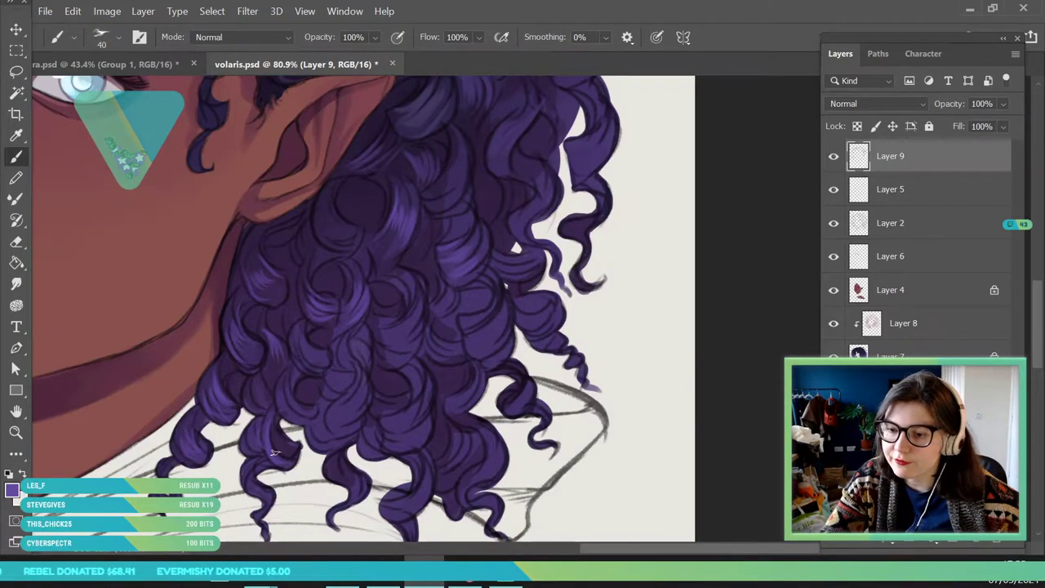
# - Highlight the middle and outer curls of the near-side hair mass above the scarf with the brighter purple
pyautogui.press('z')
pyautogui.moveTo(328, 291)
pyautogui.mouseDown()
pyautogui.moveTo(277, 338)
pyautogui.moveTo(220, 343)
pyautogui.mouseUp()
pyautogui.moveTo(332, 225); pyautogui.dragTo(371, 315)
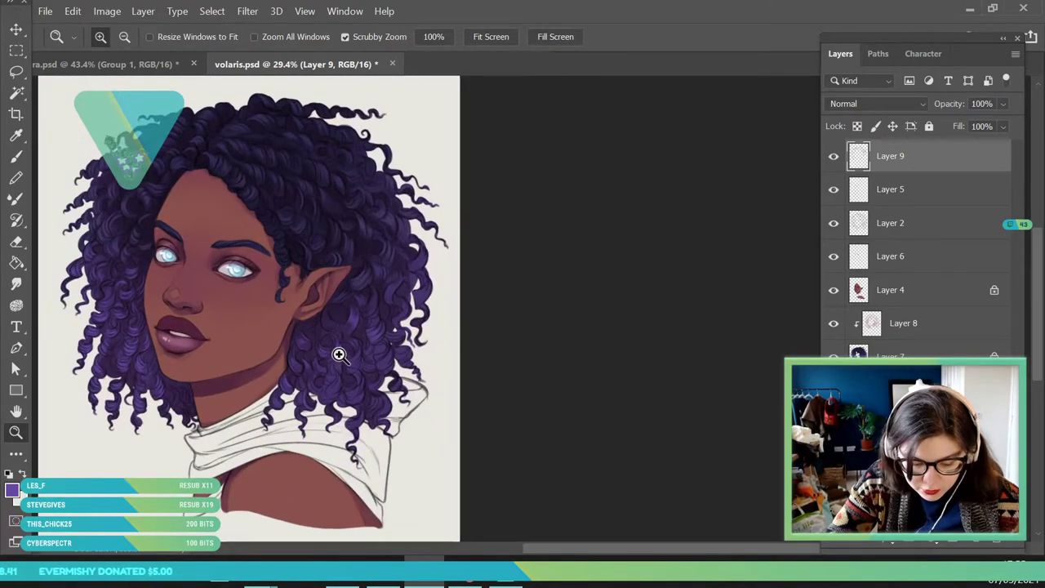
pyautogui.moveTo(346, 353); pyautogui.dragTo(304, 303)
pyautogui.moveTo(145, 161); pyautogui.dragTo(155, 196)
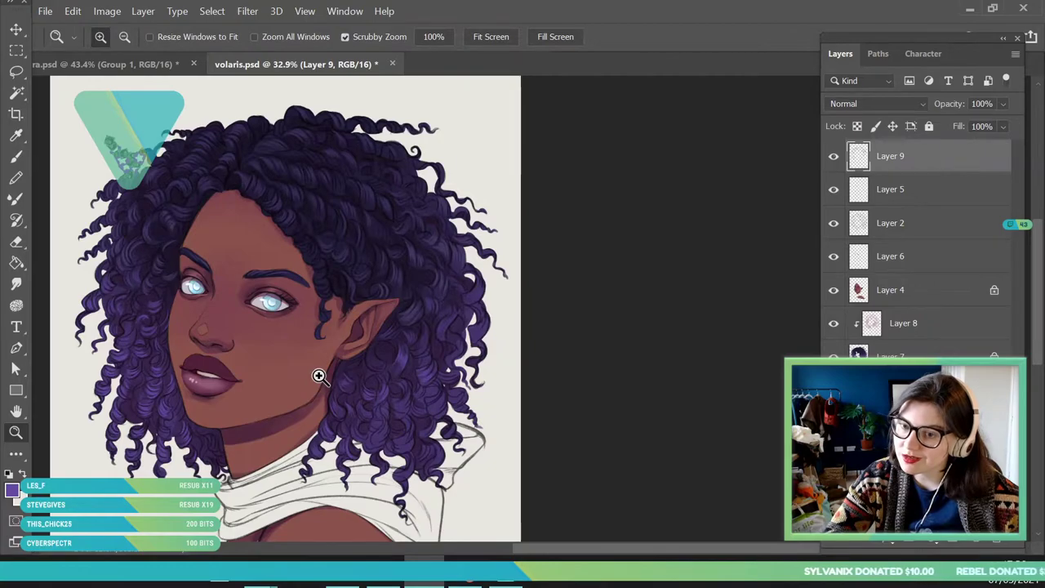
pyautogui.moveTo(424, 505); pyautogui.dragTo(420, 497)
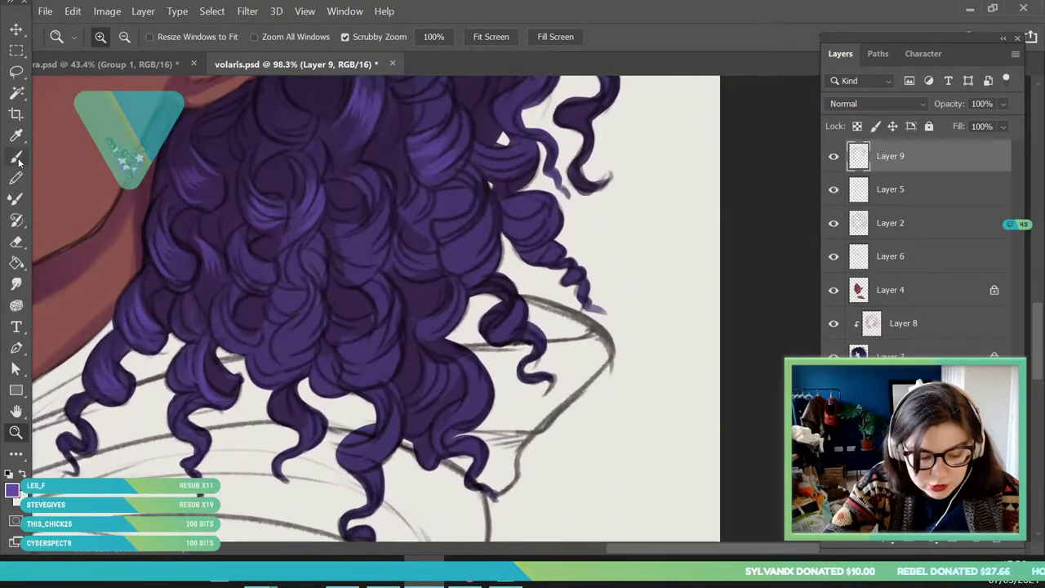
pyautogui.press('b')
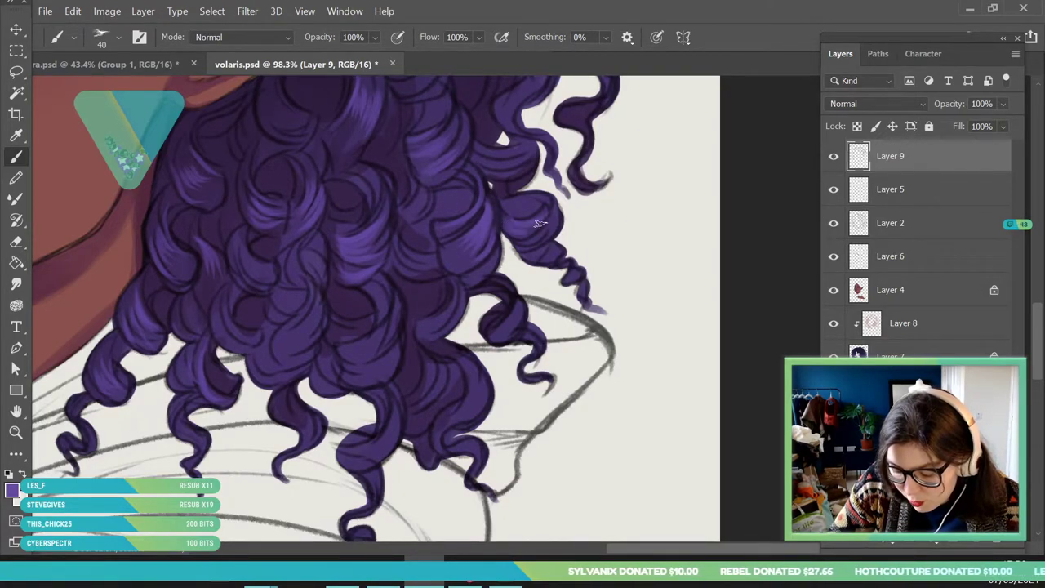
pyautogui.moveTo(310, 300); pyautogui.dragTo(279, 334)
pyautogui.moveTo(317, 307); pyautogui.dragTo(277, 342)
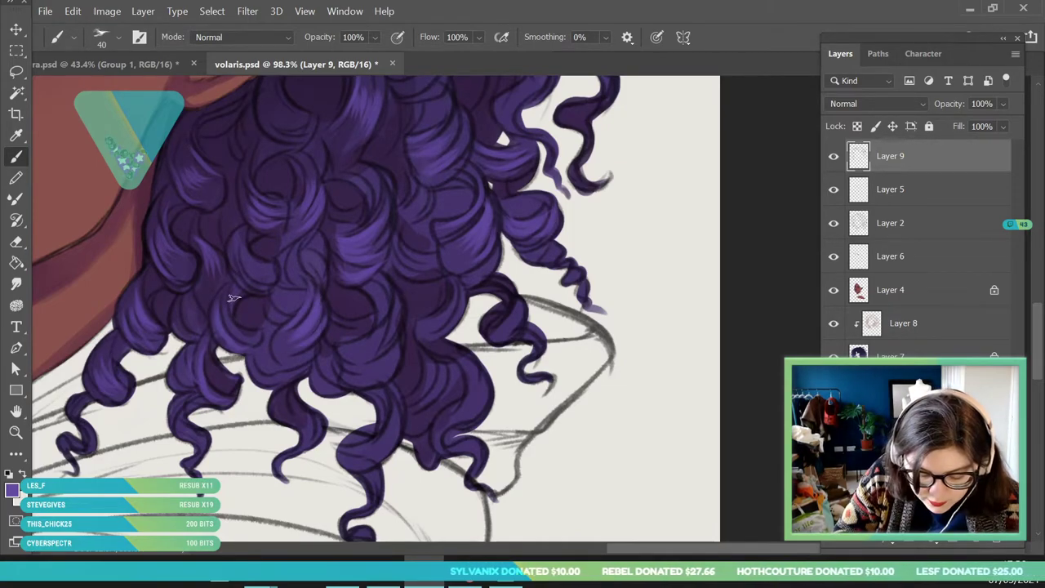
# - Highlight the near-side ringlets hanging over the scarf with the brighter purple
pyautogui.moveTo(174, 423); pyautogui.dragTo(201, 392)
pyautogui.moveTo(301, 410); pyautogui.dragTo(307, 443)
pyautogui.moveTo(382, 447); pyautogui.dragTo(394, 419)
pyautogui.moveTo(395, 315)
pyautogui.mouseDown()
pyautogui.moveTo(387, 339)
pyautogui.moveTo(395, 338)
pyautogui.mouseUp()
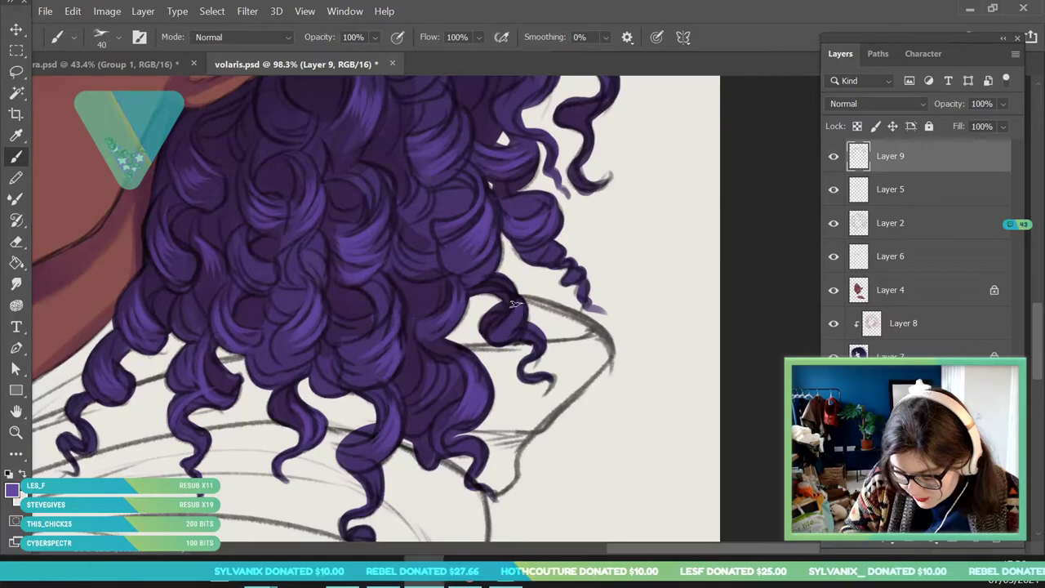
pyautogui.press('z')
pyautogui.moveTo(304, 284); pyautogui.dragTo(200, 327)
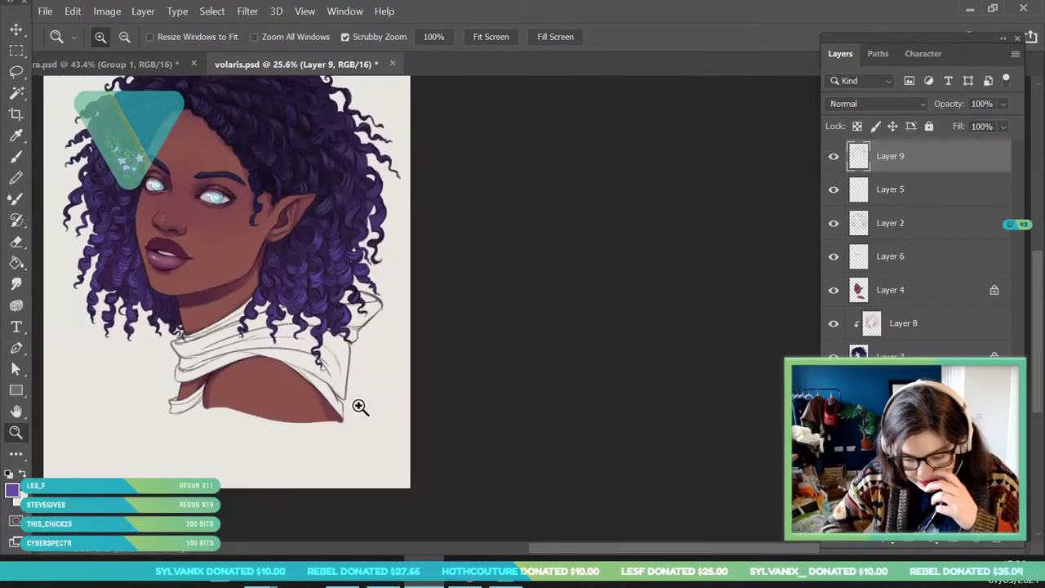
# - Compare the portrait with and without the Layer 9 hair highlights by toggling that layer's visibility
pyautogui.moveTo(366, 382); pyautogui.dragTo(294, 409)
pyautogui.moveTo(326, 260); pyautogui.dragTo(373, 345)
pyautogui.moveTo(324, 322); pyautogui.dragTo(348, 378)
pyautogui.click(831, 159)
pyautogui.click(832, 158)
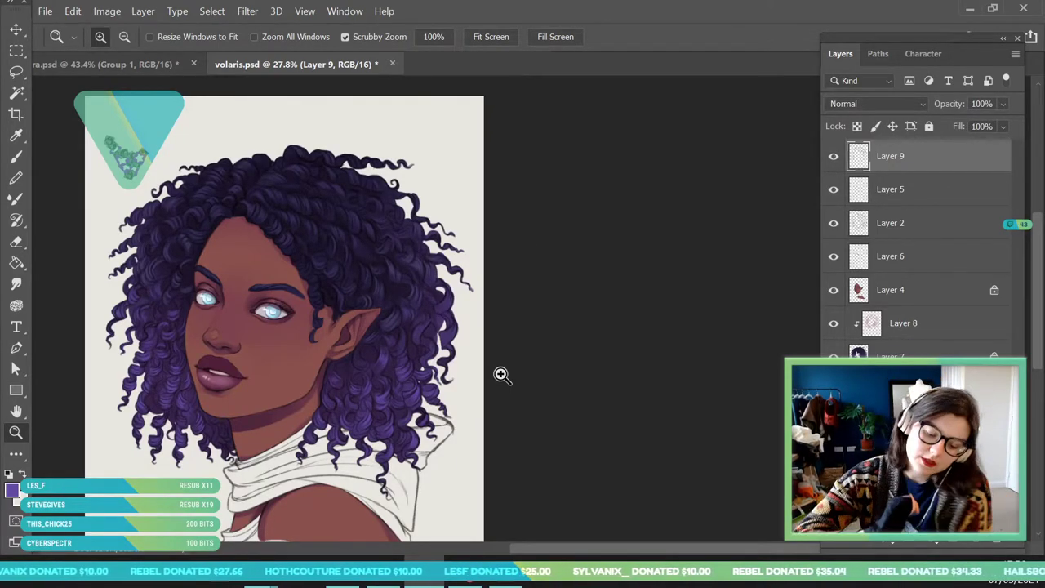
# - Set colour sampling to All Layers and sample a dark purple from the shadows of the far-side curls
pyautogui.moveTo(319, 316); pyautogui.dragTo(303, 422)
pyautogui.moveTo(104, 273); pyautogui.dragTo(121, 278)
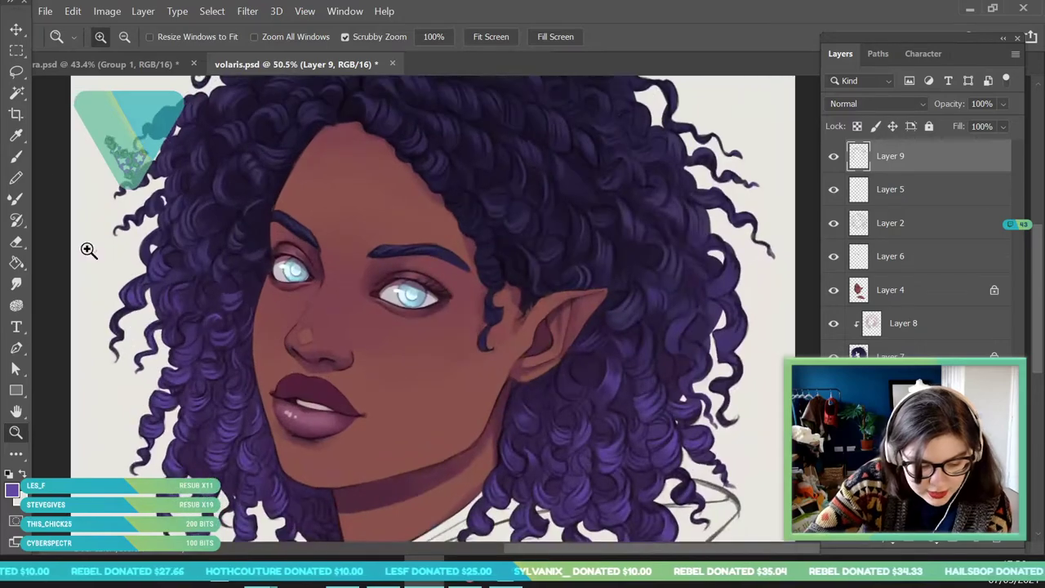
pyautogui.click(16, 135)
pyautogui.click(214, 275)
pyautogui.click(360, 37)
pyautogui.click(306, 74)
pyautogui.click(244, 254)
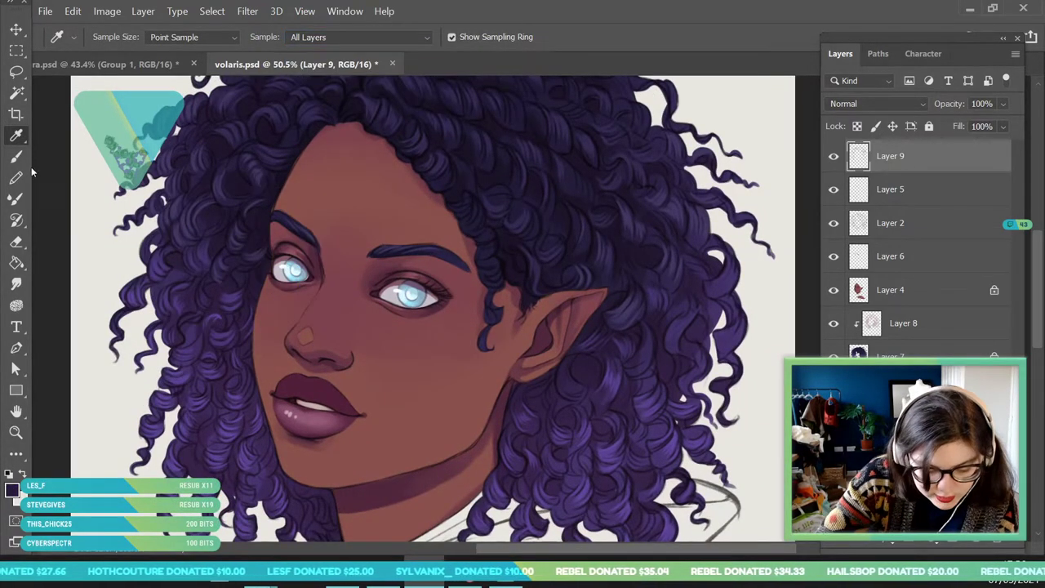
# - Set the brush to 14 px and draw thin stray curls along the outer edge of the far-side hair
pyautogui.press('b')
pyautogui.rightClick(245, 253)
pyautogui.click(139, 166)
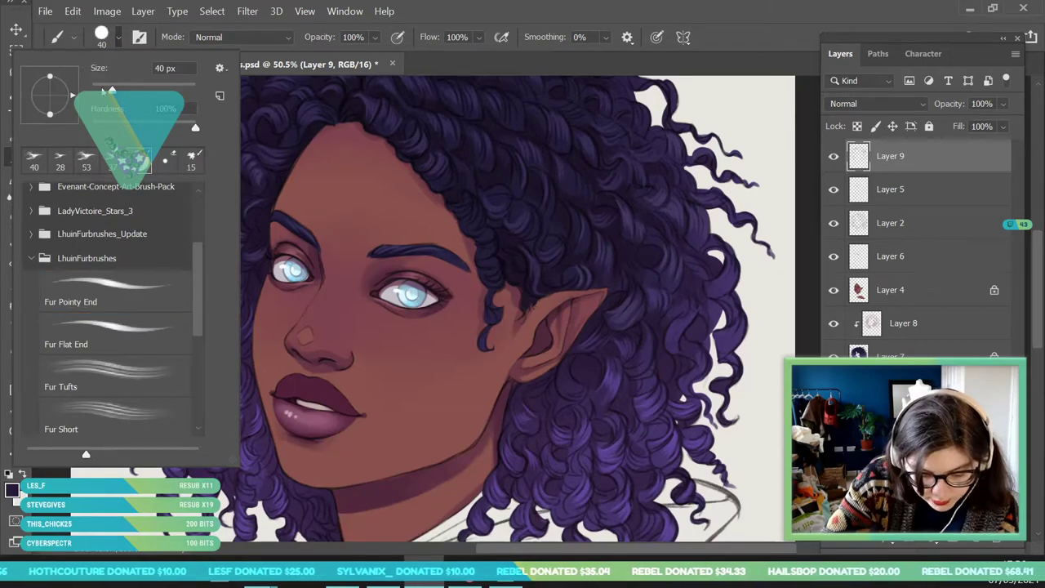
pyautogui.moveTo(155, 69); pyautogui.dragTo(186, 70)
pyautogui.press('Return')
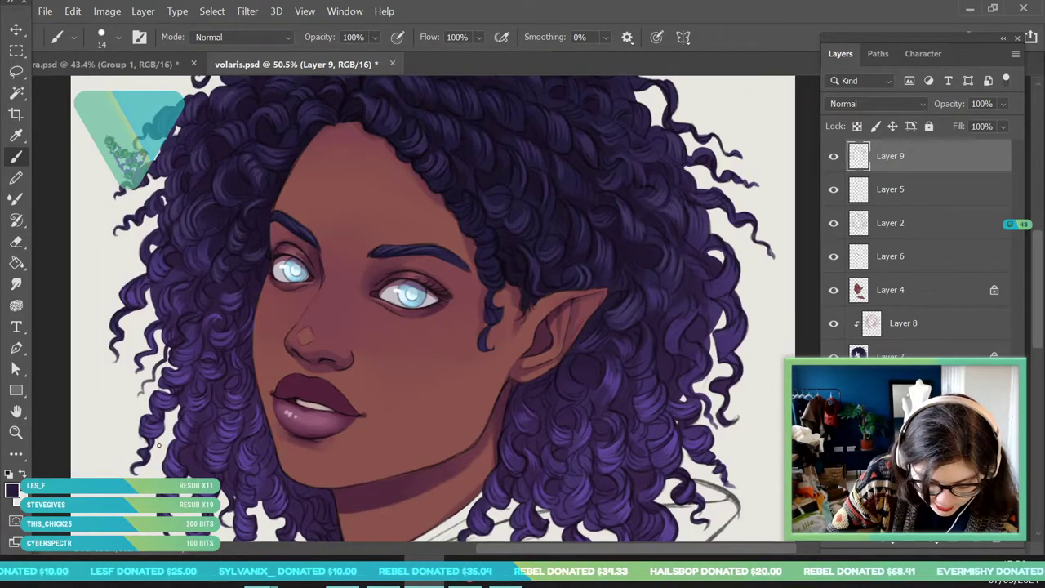
pyautogui.moveTo(149, 268); pyautogui.dragTo(121, 267)
# - Draw thin stray strands among the hanging ends of the far-side ringlets beside the jaw and neck
pyautogui.press('z')
pyautogui.moveTo(237, 248); pyautogui.dragTo(202, 351)
pyautogui.moveTo(248, 289); pyautogui.dragTo(278, 377)
pyautogui.click(19, 160)
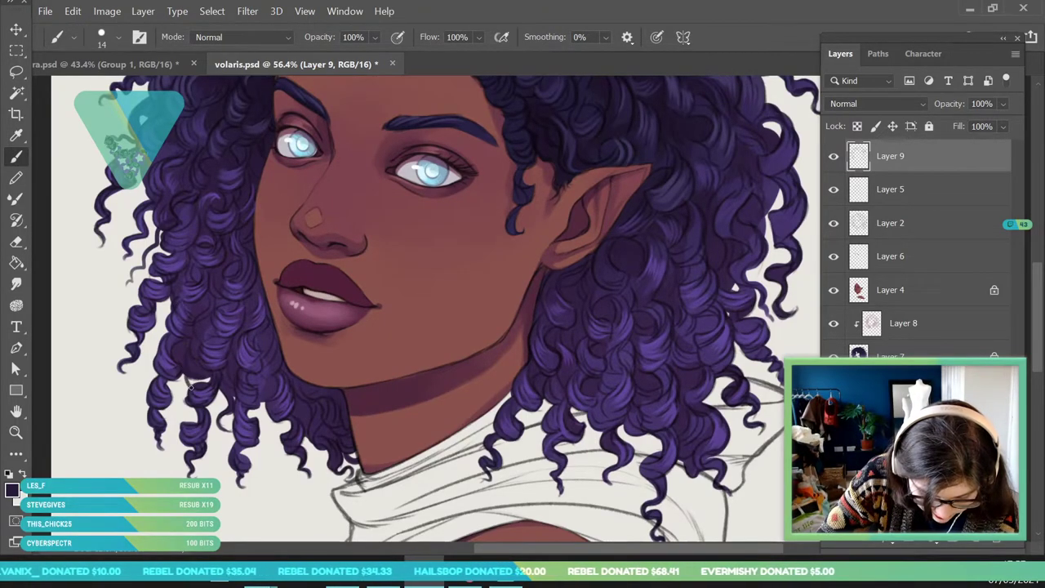
pyautogui.moveTo(187, 395); pyautogui.dragTo(172, 421)
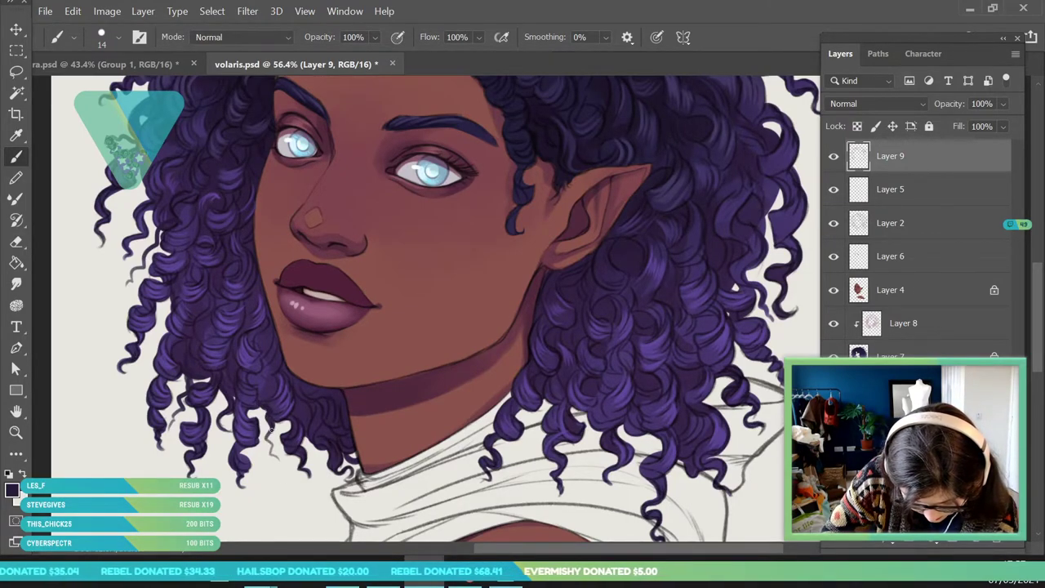
# - Draw a thin stray curl off the outer edge of the near-side hair, level with the ear
pyautogui.press('z')
pyautogui.moveTo(203, 353); pyautogui.dragTo(87, 395)
pyautogui.moveTo(299, 345); pyautogui.dragTo(539, 390)
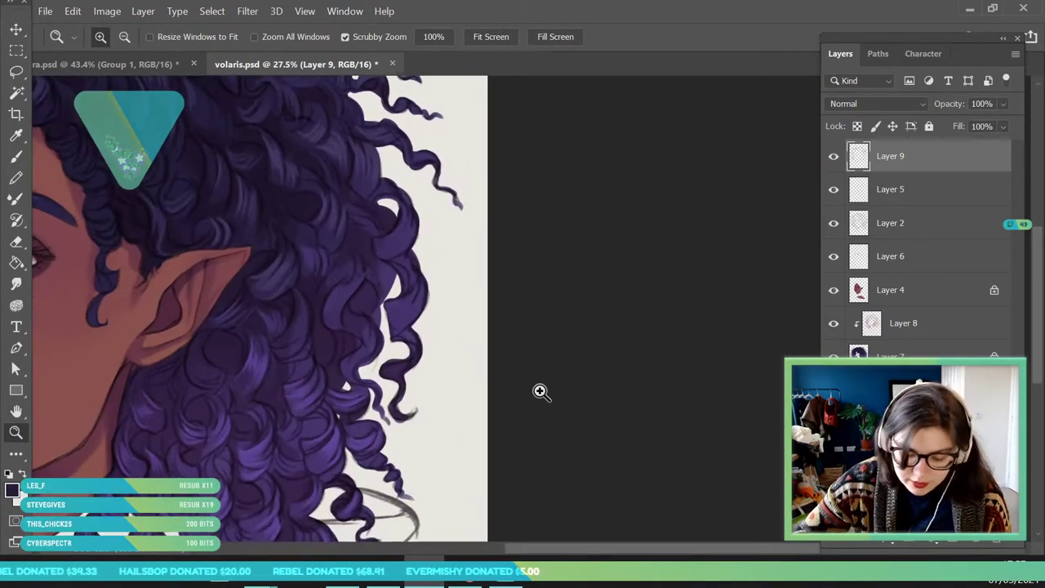
pyautogui.press('b')
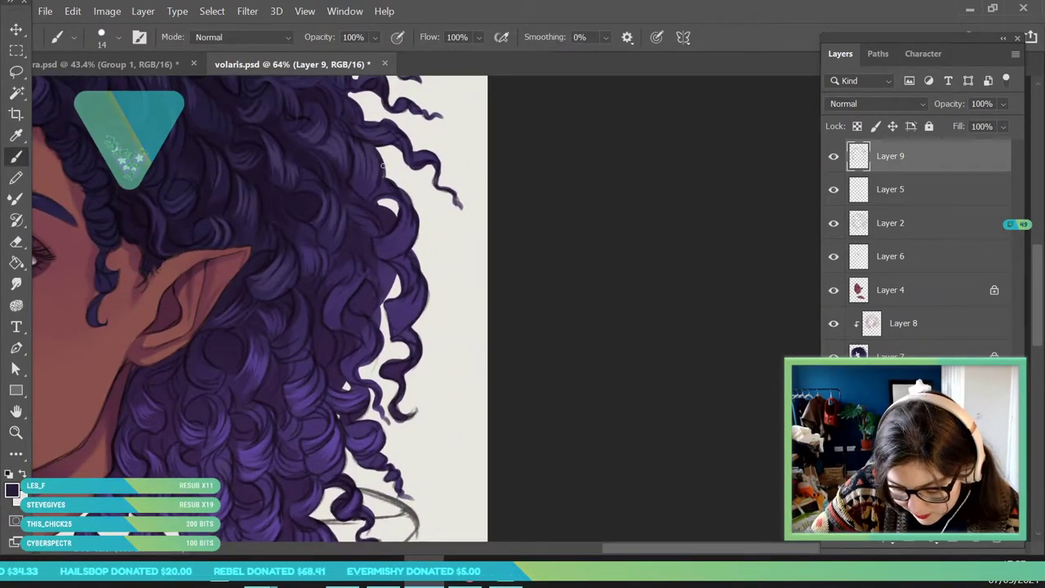
pyautogui.moveTo(418, 237); pyautogui.dragTo(454, 274)
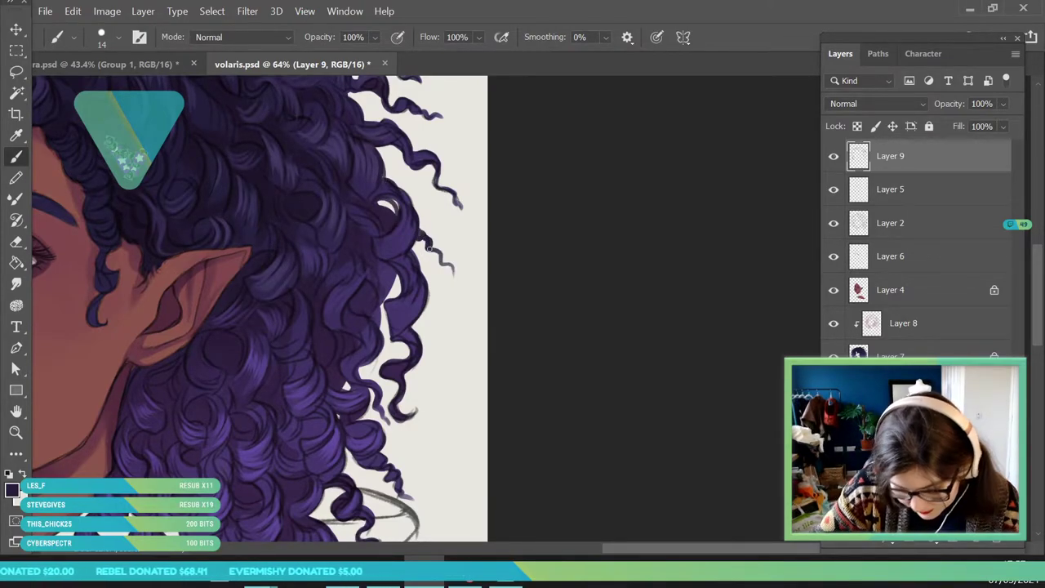
# - Add a thin stray loop of hair along the top outline of the far-side curls and check the whole portrait
pyautogui.press('z')
pyautogui.scroll(-5, 256, 427)
pyautogui.scroll(1, 278, 223)
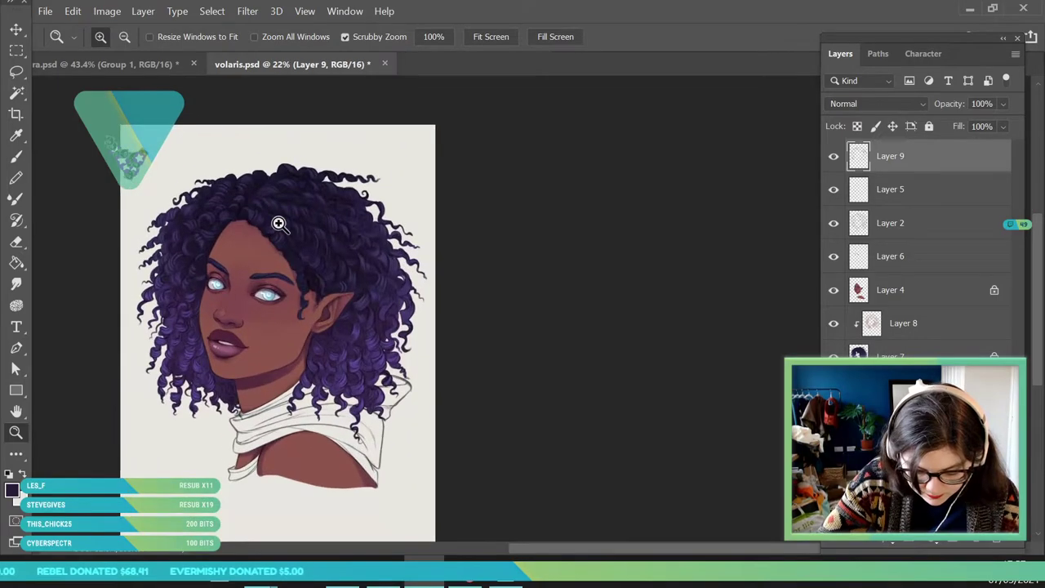
pyautogui.scroll(5, 234, 185)
pyautogui.press('b')
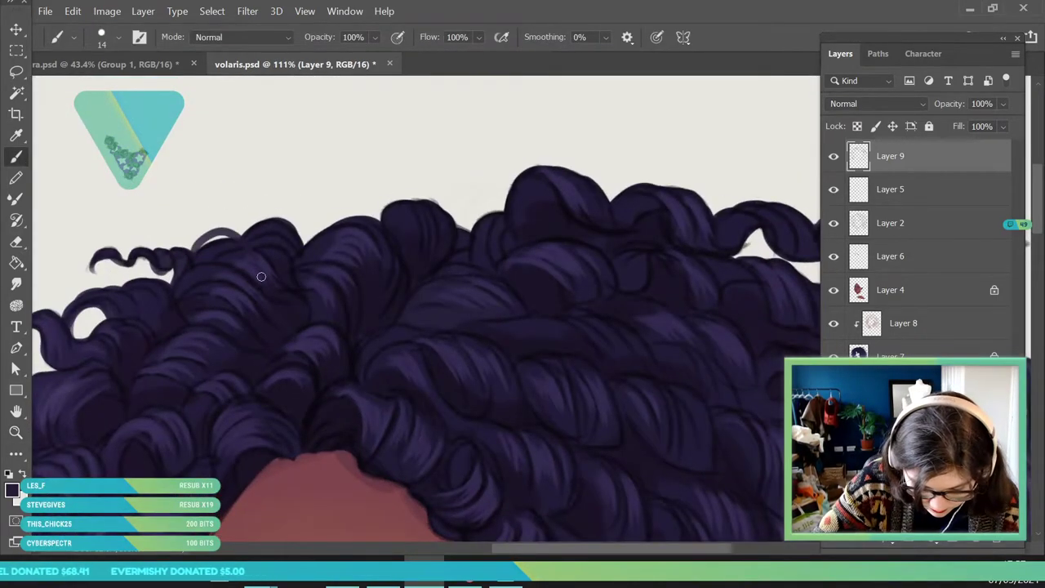
pyautogui.click(17, 433)
pyautogui.scroll(-6, 359, 419)
pyautogui.scroll(2, 301, 341)
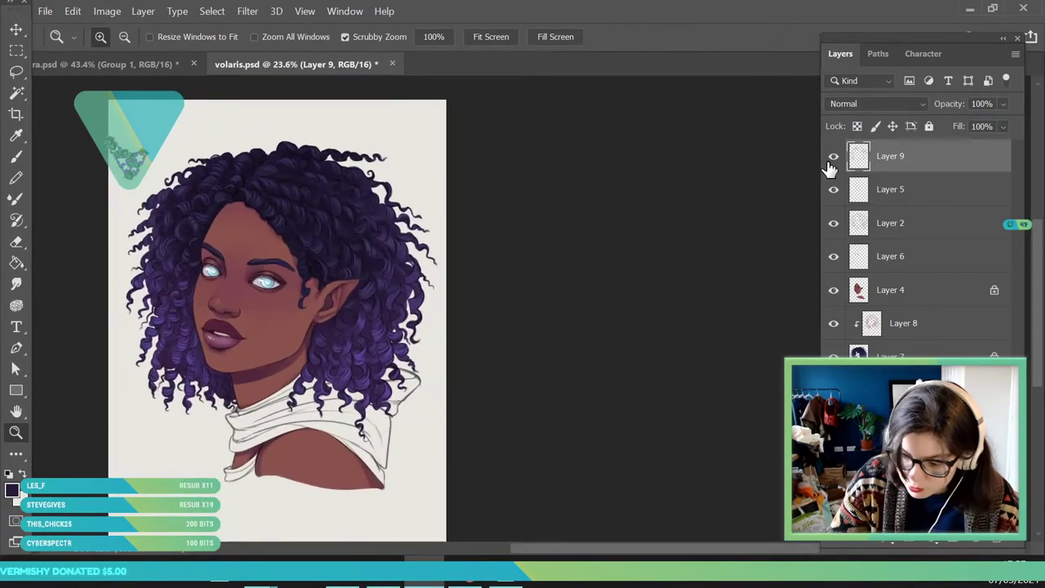
pyautogui.scroll(1, 259, 199)
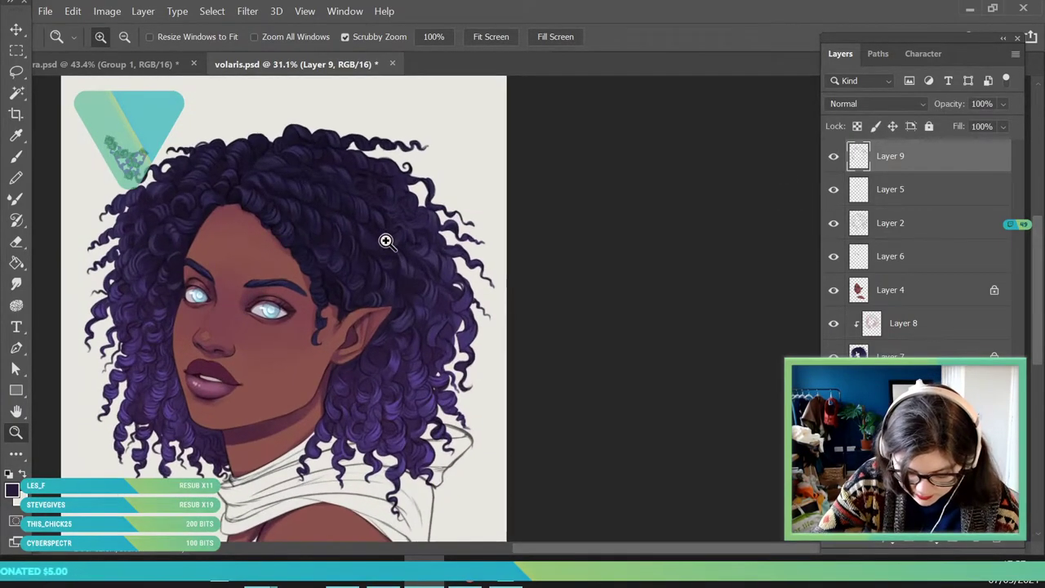
pyautogui.scroll(-1, 388, 245)
pyautogui.scroll(1, 342, 256)
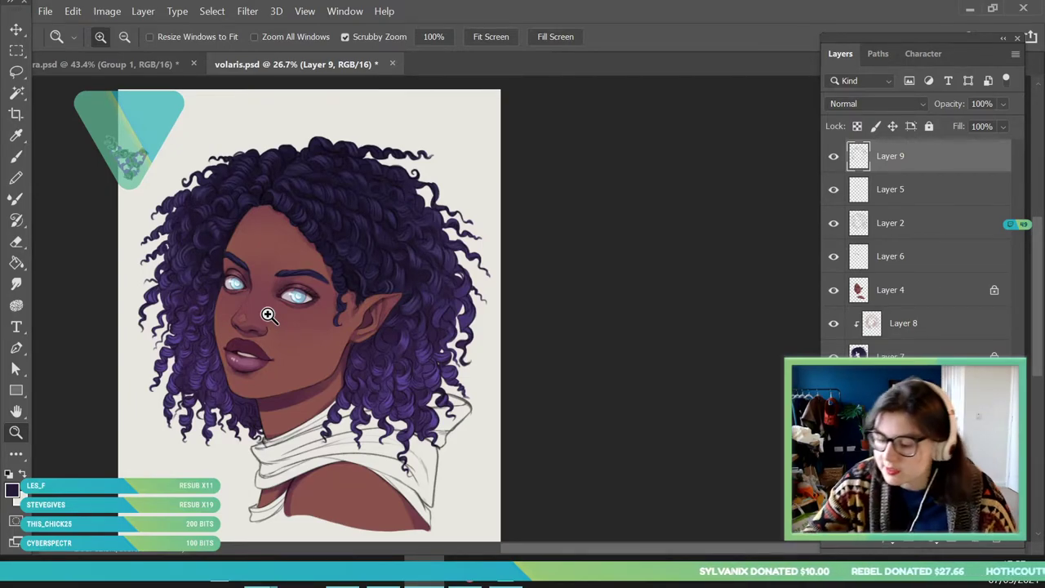
# - Add a new layer above Layer 4 and clip it to Layer 4 as a clipping mask
pyautogui.click(926, 295)
pyautogui.click(978, 545)
pyautogui.rightClick(933, 299)
pyautogui.click(808, 347)
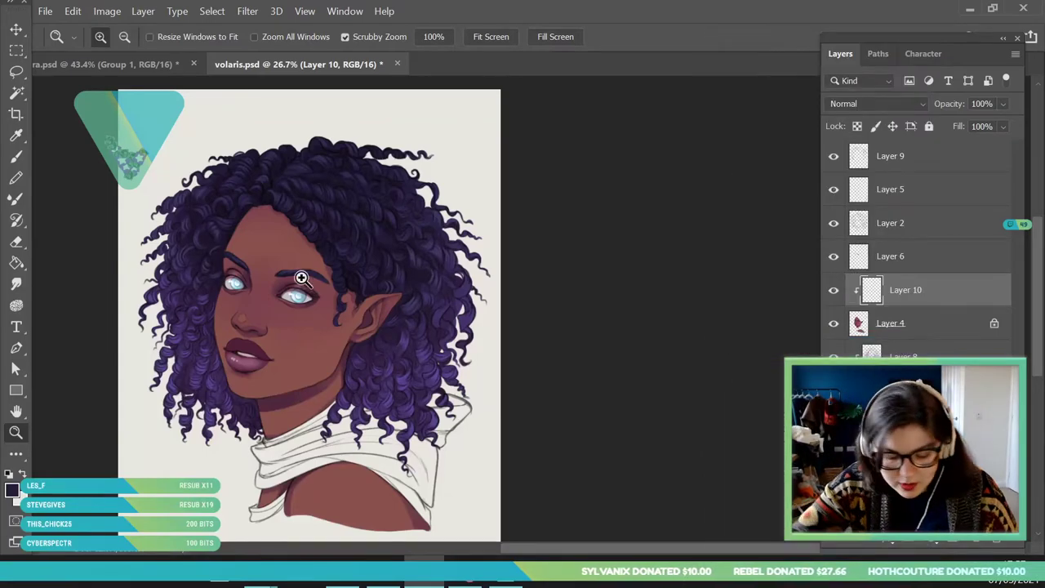
# - Choose a light purple foreground colour and set the new clipped layer's blend mode to Multiply
pyautogui.scroll(4, 310, 280)
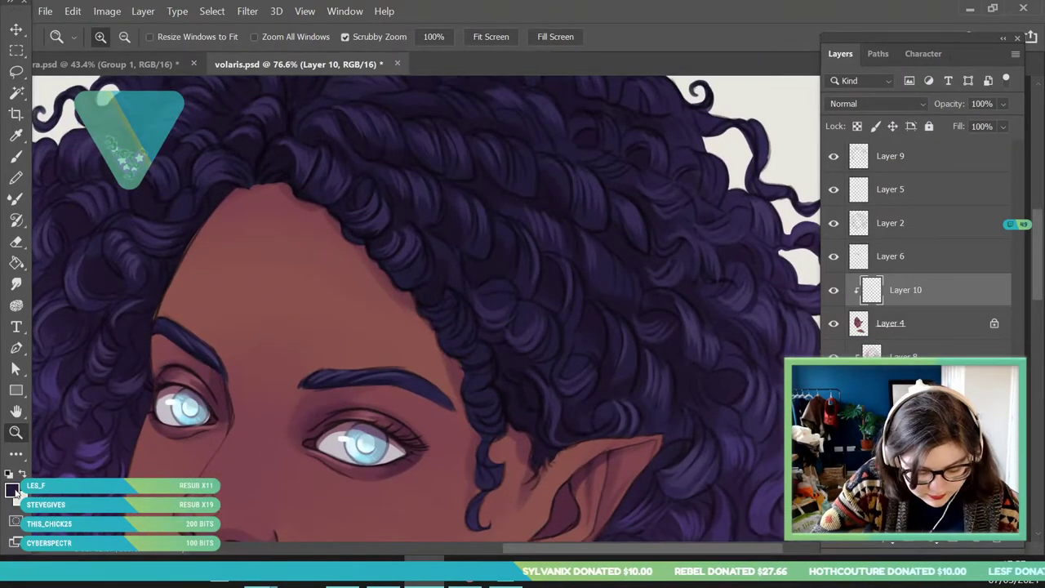
pyautogui.click(12, 489)
pyautogui.moveTo(804, 183); pyautogui.dragTo(804, 193)
pyautogui.click(654, 147)
pyautogui.click(900, 121)
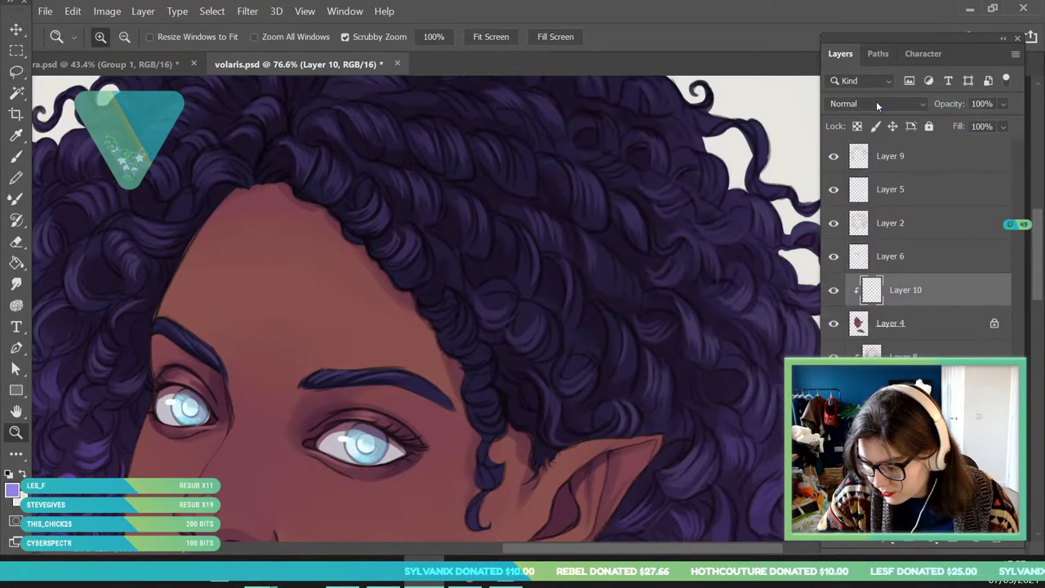
pyautogui.click(876, 101)
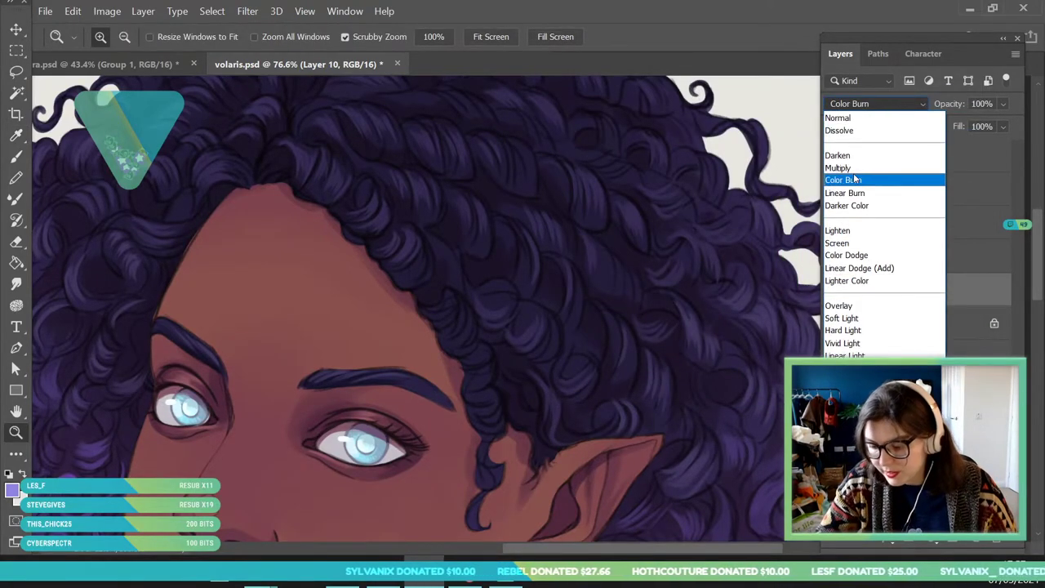
pyautogui.click(846, 168)
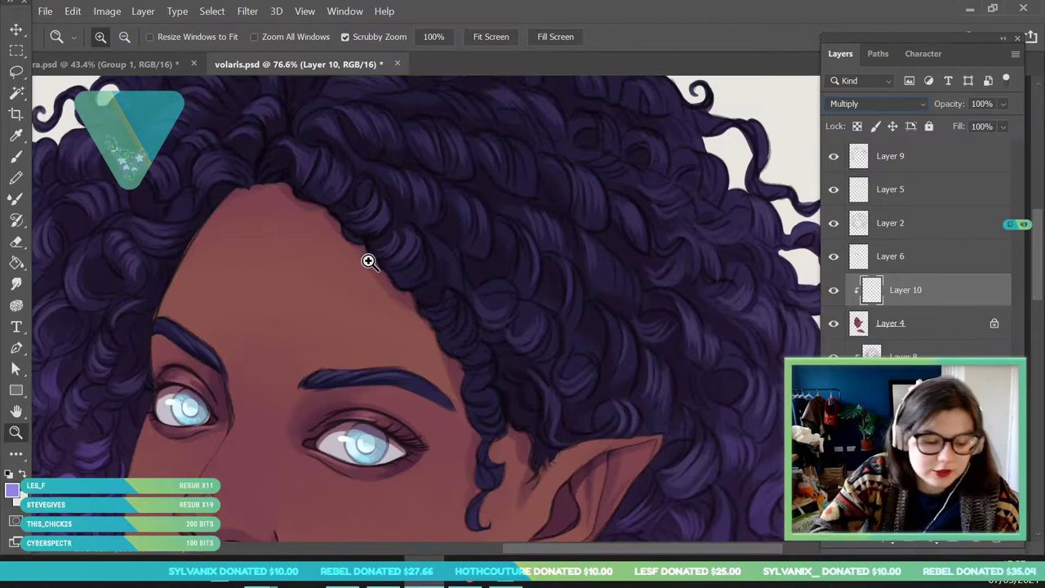
# - Paint an oval spot with a 29 px brush at the centre of the upper forehead
pyautogui.click(15, 157)
pyautogui.click(103, 41)
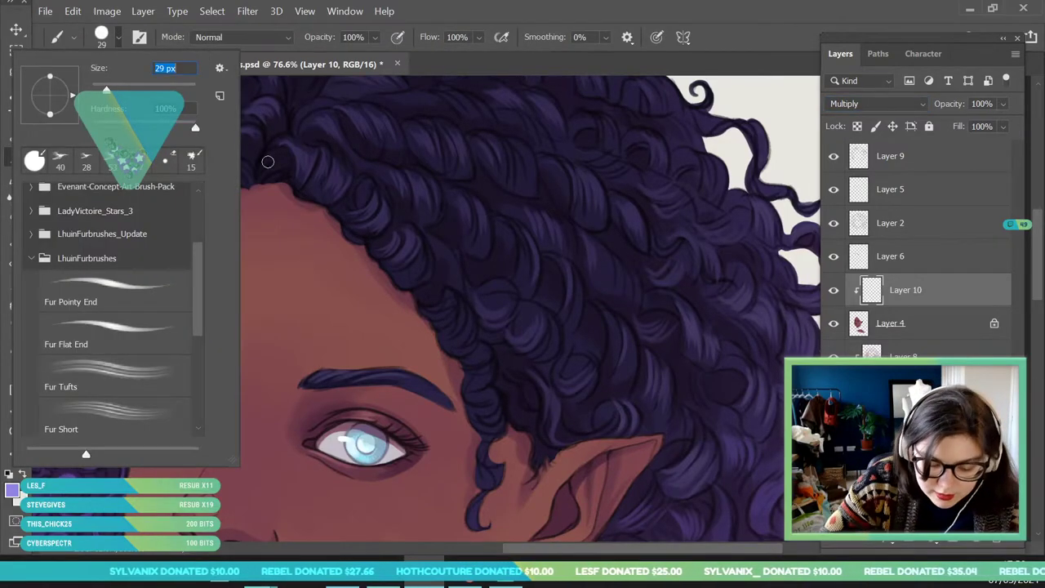
pyautogui.click(319, 209)
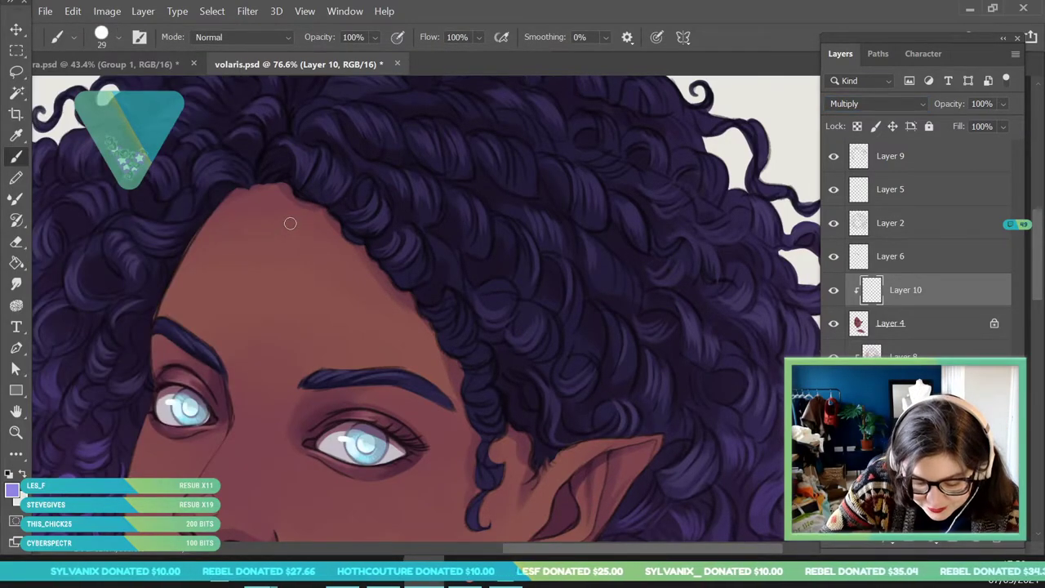
pyautogui.moveTo(288, 223); pyautogui.dragTo(294, 240)
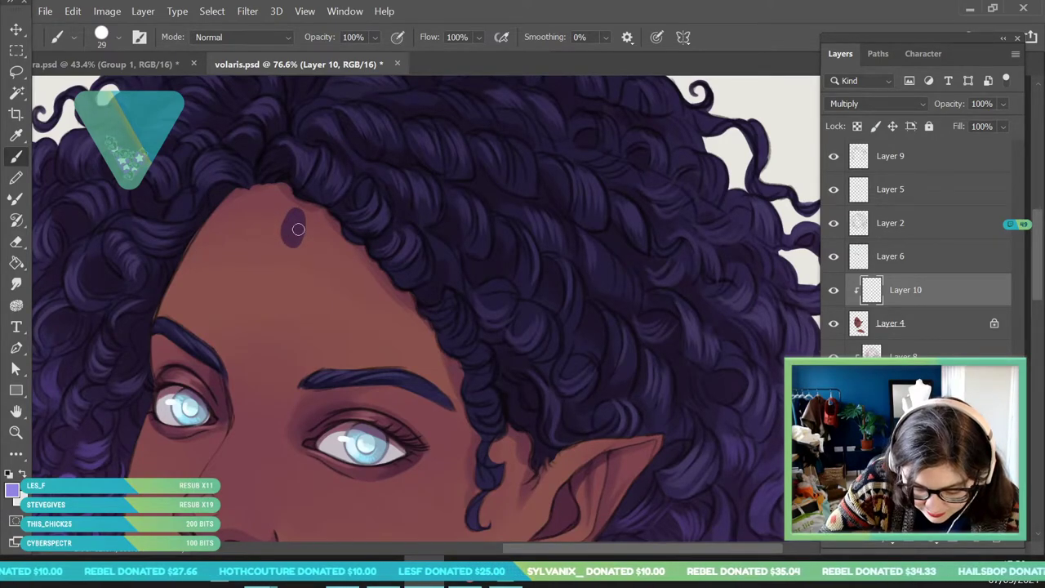
# - Set the brush size to 61 px
pyautogui.click(16, 433)
pyautogui.moveTo(235, 184); pyautogui.dragTo(339, 277)
pyautogui.moveTo(225, 282); pyautogui.dragTo(172, 205)
pyautogui.click(18, 158)
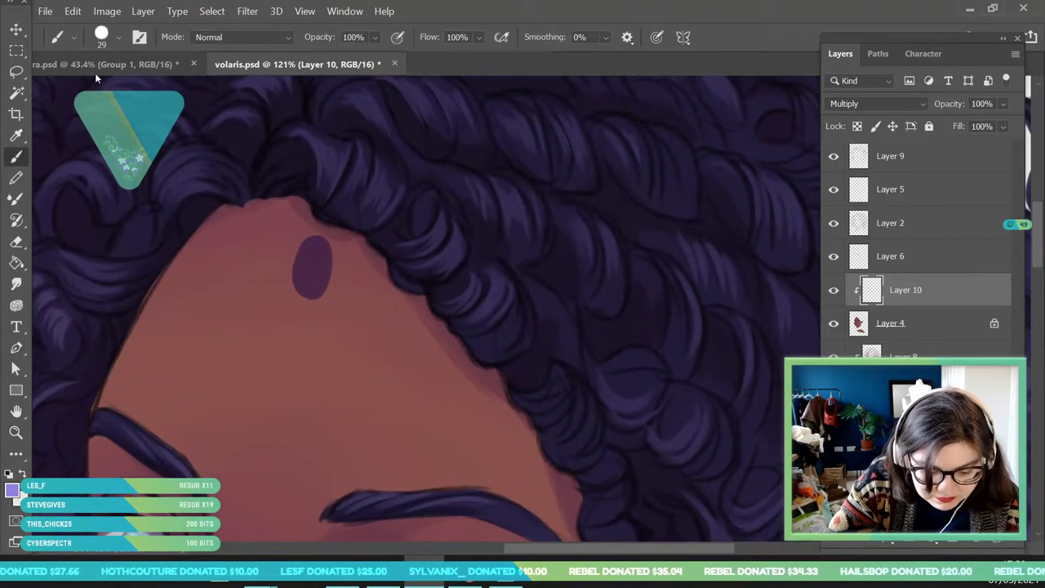
pyautogui.click(118, 37)
pyautogui.click(123, 88)
pyautogui.press('Escape')
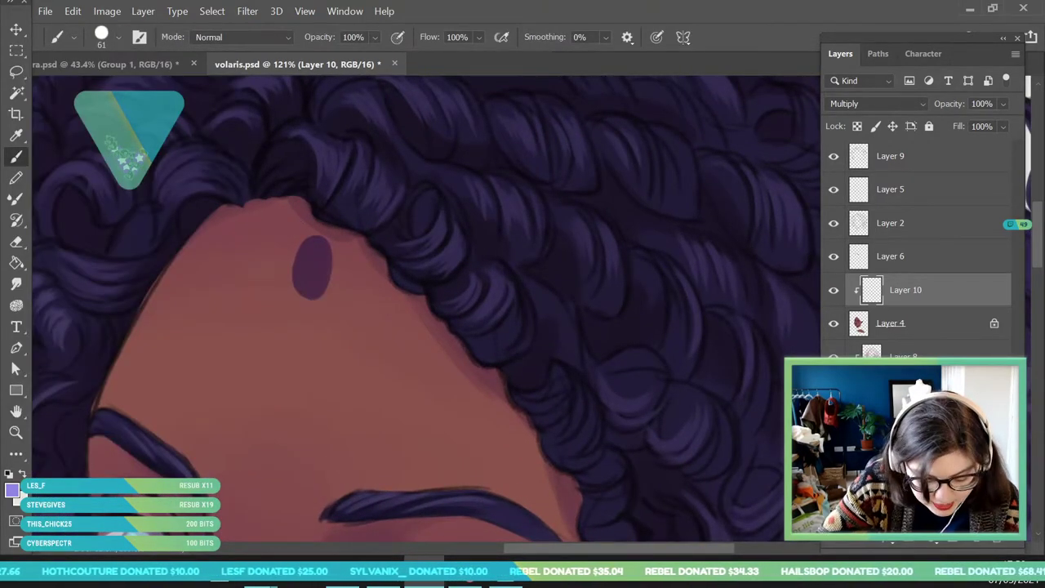
# - Recolour the forehead spot with Hue/Saturation, shifting its hue towards blue, raising saturation to +64 and increasing lightness
pyautogui.click(107, 11)
pyautogui.click(306, 137)
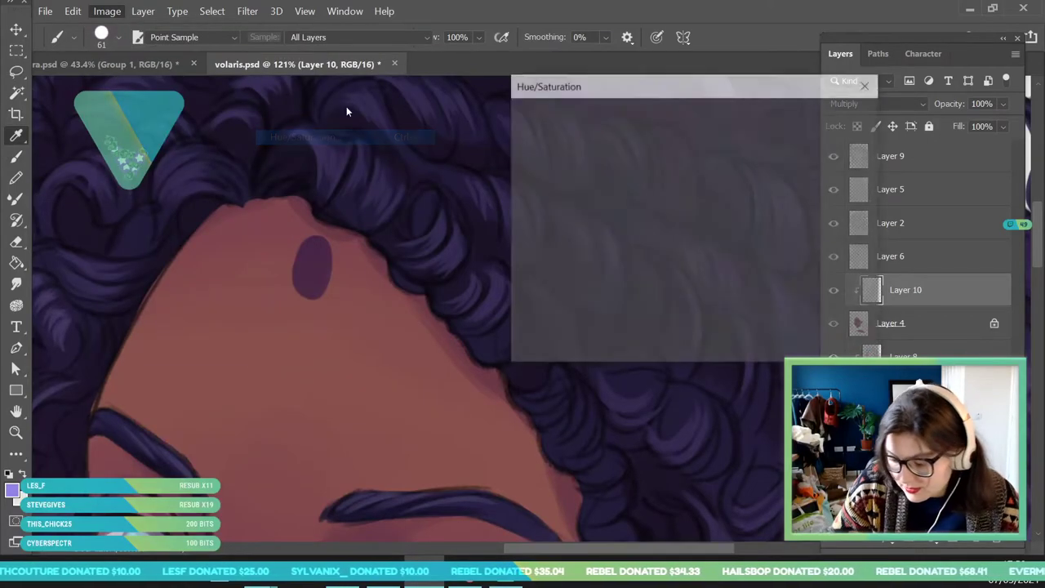
pyautogui.moveTo(656, 280); pyautogui.dragTo(686, 281)
pyautogui.moveTo(656, 238); pyautogui.dragTo(708, 239)
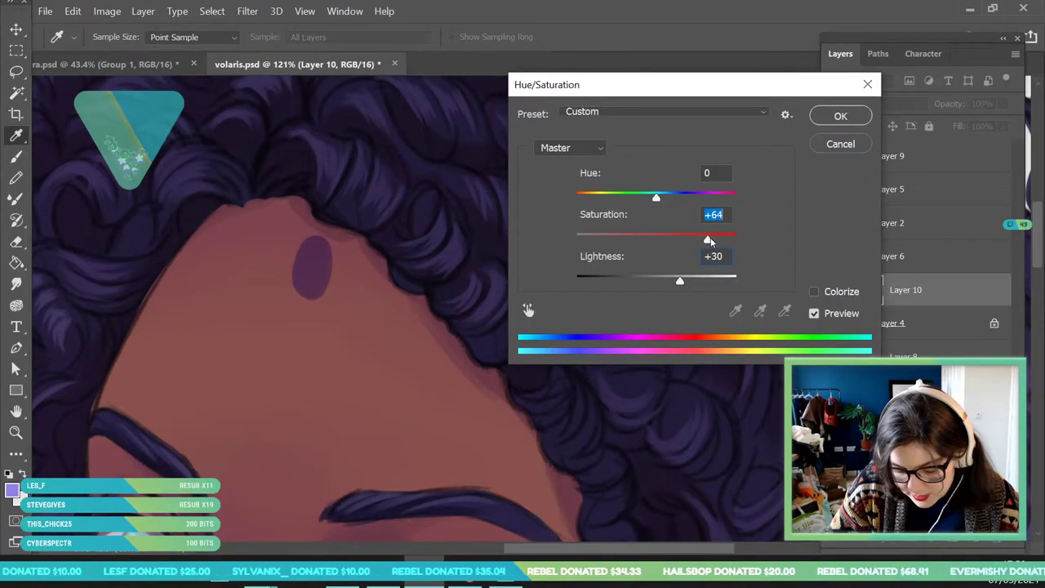
pyautogui.moveTo(683, 283); pyautogui.dragTo(686, 282)
pyautogui.moveTo(657, 199); pyautogui.dragTo(635, 219)
pyautogui.click(840, 117)
# - Set colour sampling to Current Layer and sample the light blue of the recoloured forehead spot
pyautogui.press('i')
pyautogui.click(359, 37)
pyautogui.click(310, 47)
# - With a 14 px brush, paint three smaller oval spots below and on either side of the central forehead spot
pyautogui.click(15, 156)
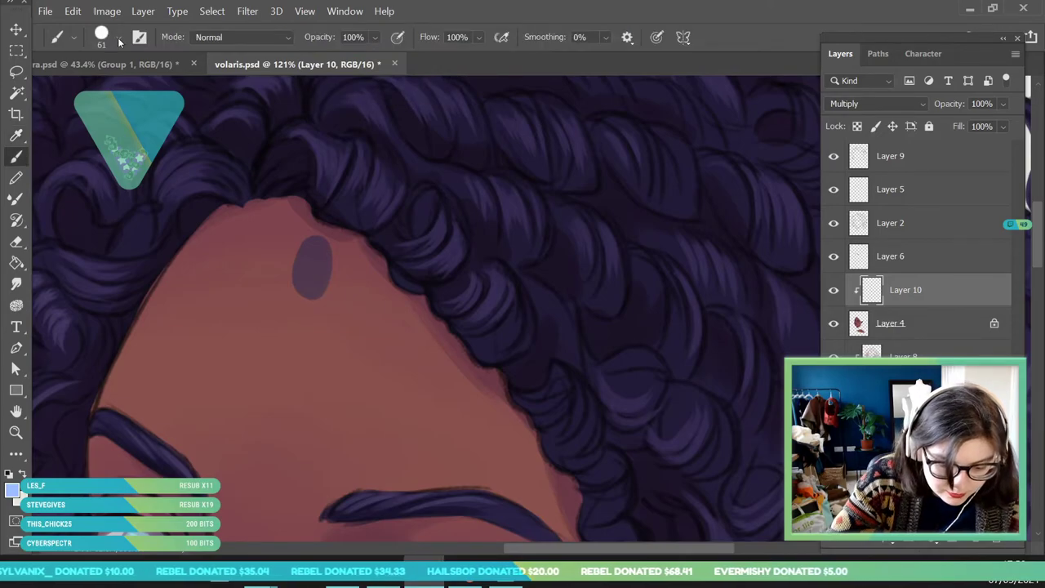
pyautogui.click(106, 36)
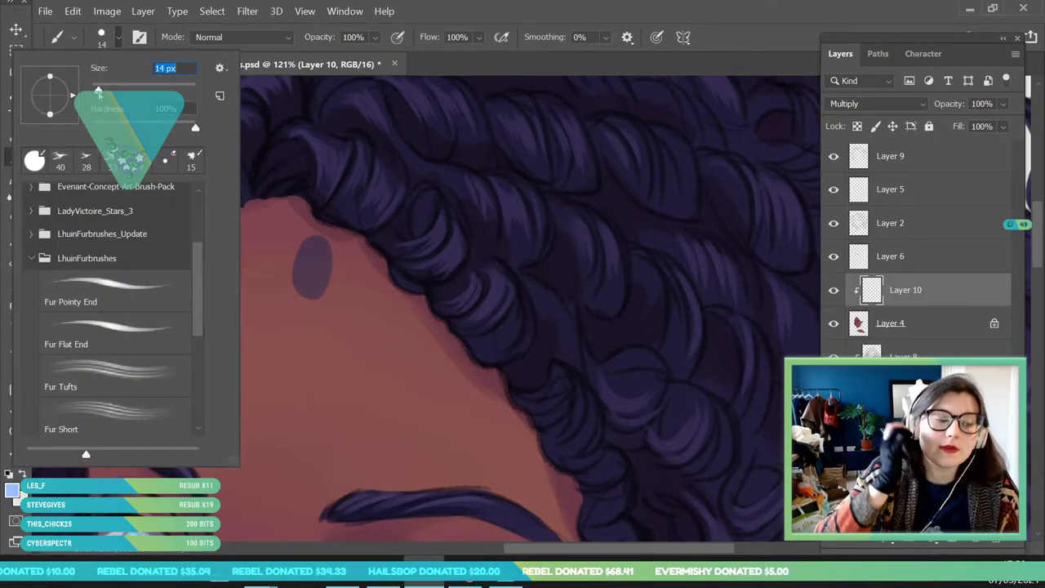
pyautogui.press('Return')
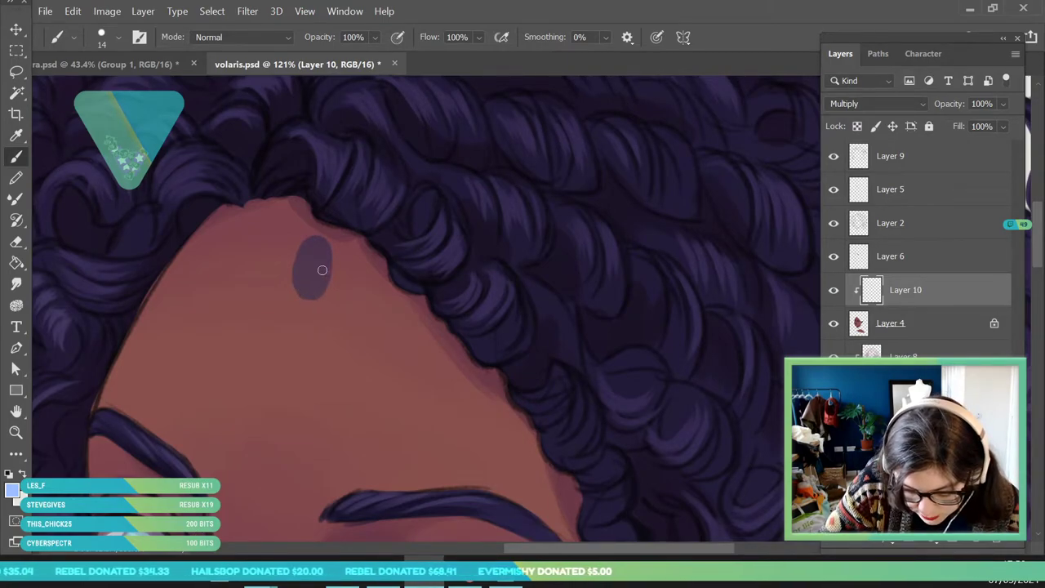
pyautogui.moveTo(303, 317); pyautogui.dragTo(299, 343)
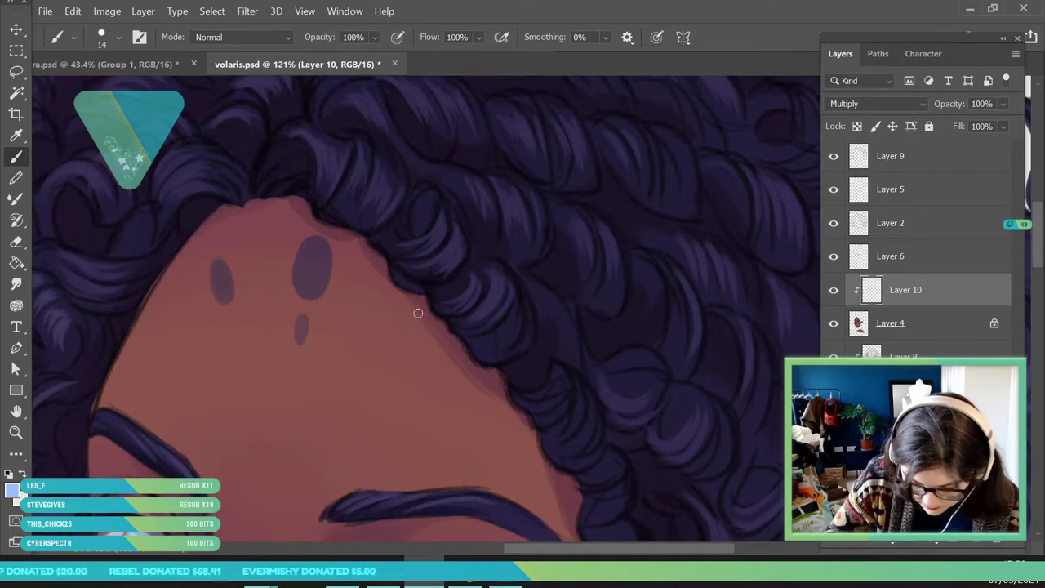
pyautogui.moveTo(409, 330); pyautogui.dragTo(419, 302)
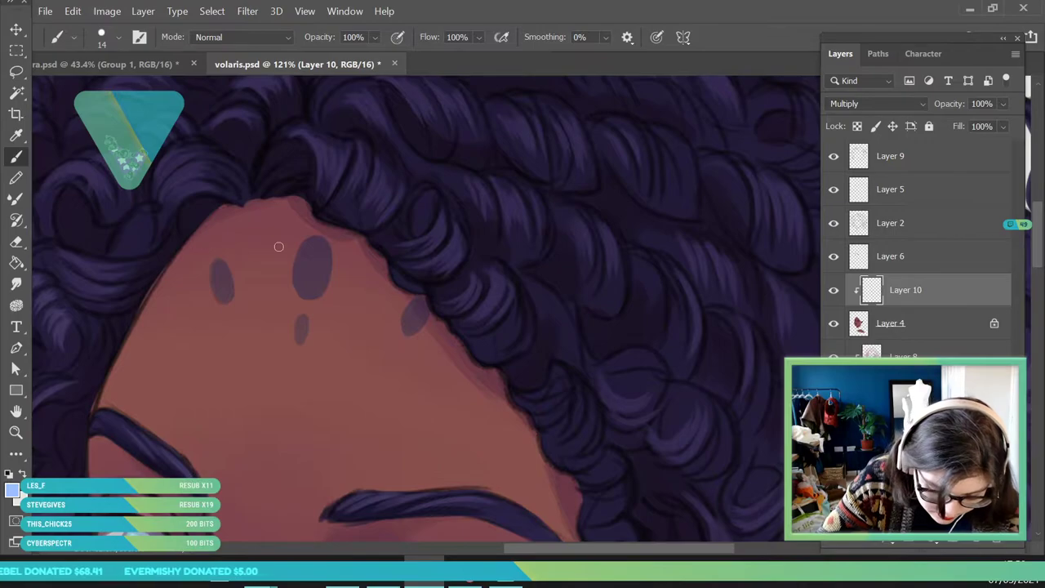
# - Paint two small oval spots farther out on the forehead, one near each temple
pyautogui.click(16, 433)
pyautogui.moveTo(259, 196)
pyautogui.mouseDown()
pyautogui.moveTo(212, 272)
pyautogui.moveTo(98, 318)
pyautogui.moveTo(315, 278)
pyautogui.moveTo(416, 285)
pyautogui.mouseUp()
pyautogui.scroll(2, 248, 207)
pyautogui.press('b')
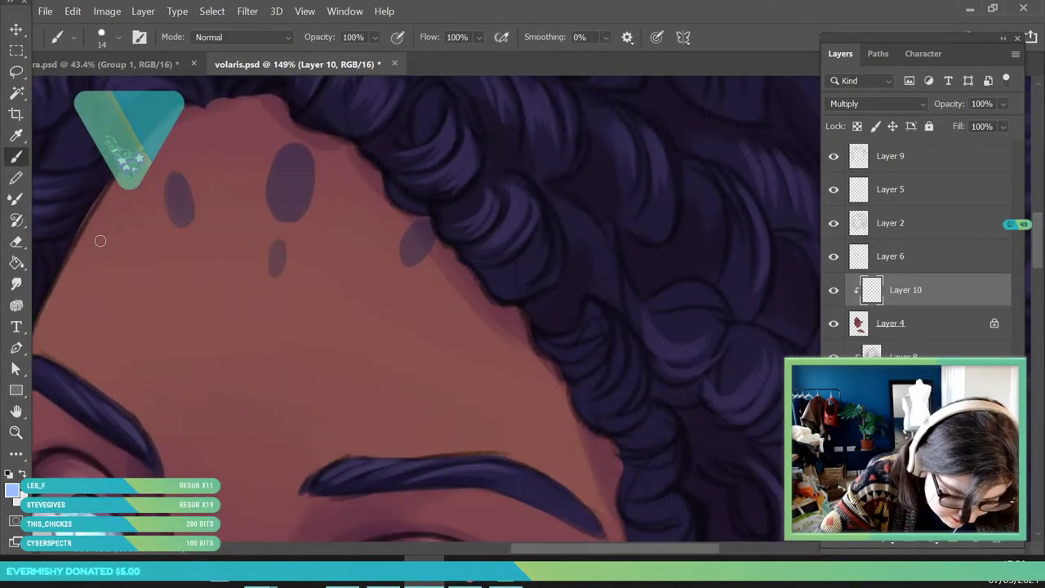
pyautogui.moveTo(98, 234); pyautogui.dragTo(102, 245)
pyautogui.moveTo(490, 329); pyautogui.dragTo(498, 320)
# - Set the brush to 9 px and paint three small oval spots around the top of the forehead by the hairline
pyautogui.click(17, 138)
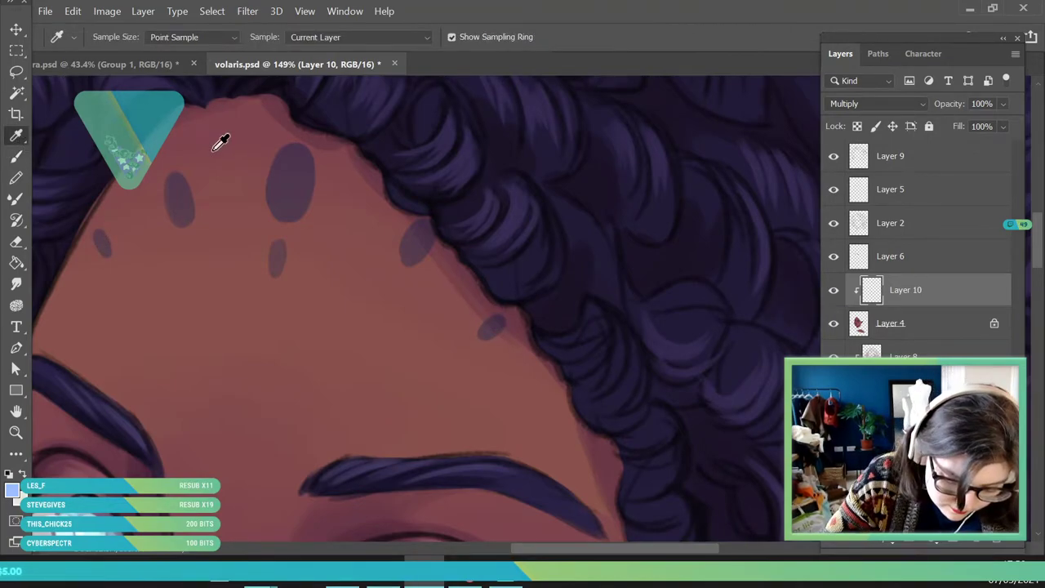
pyautogui.click(18, 156)
pyautogui.click(118, 37)
pyautogui.moveTo(104, 89); pyautogui.dragTo(95, 89)
pyautogui.click(261, 142)
pyautogui.moveTo(264, 152); pyautogui.dragTo(255, 141)
pyautogui.moveTo(336, 156); pyautogui.dragTo(354, 139)
pyautogui.moveTo(284, 122); pyautogui.dragTo(282, 100)
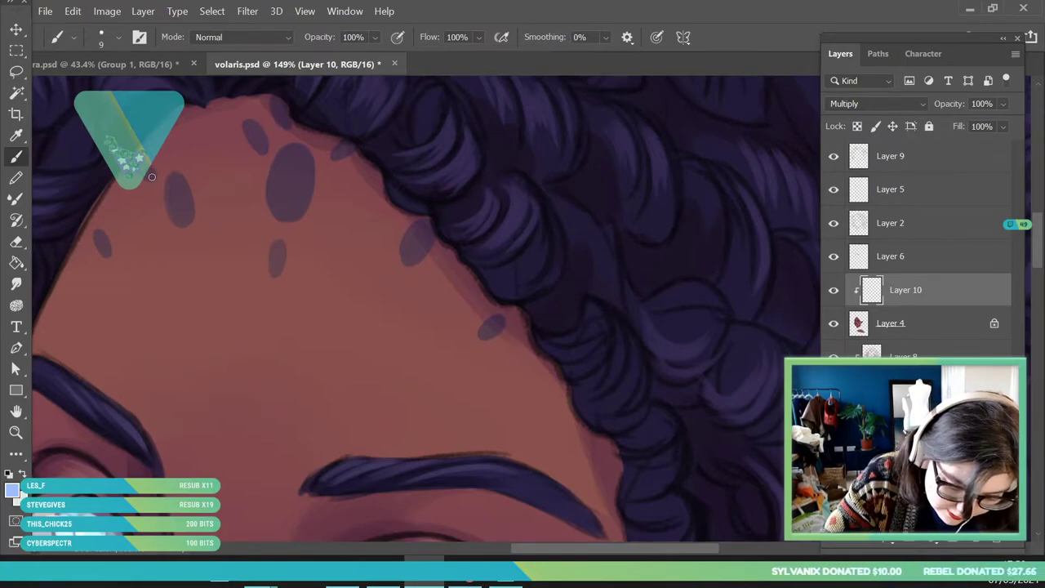
# - Paint more small oval spots along the upper hairline and near the larger spots at both temples
pyautogui.moveTo(206, 162)
pyautogui.mouseDown()
pyautogui.moveTo(209, 150)
pyautogui.moveTo(185, 136)
pyautogui.mouseUp()
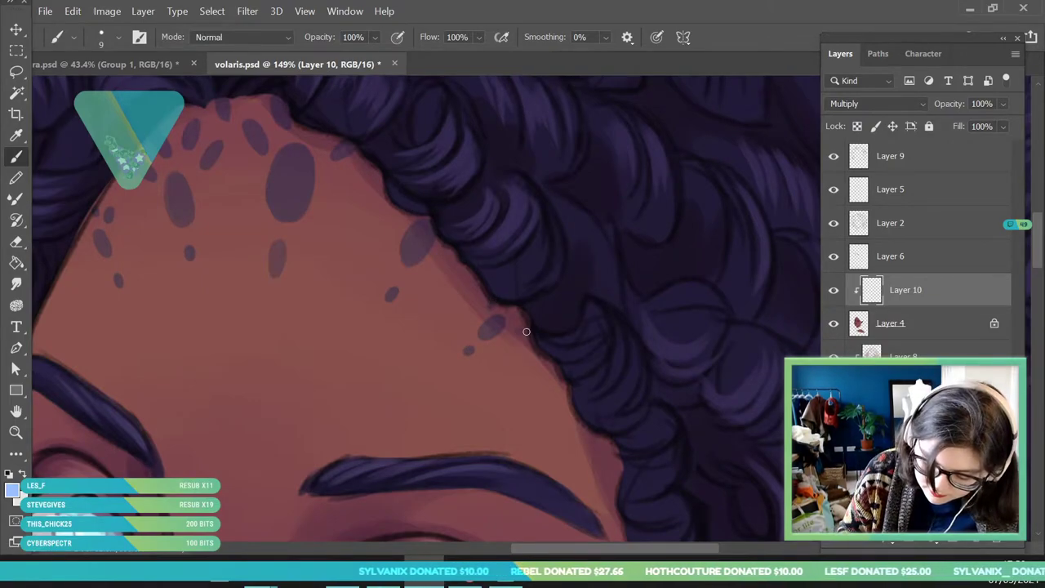
pyautogui.click(16, 432)
pyautogui.moveTo(368, 310); pyautogui.dragTo(272, 314)
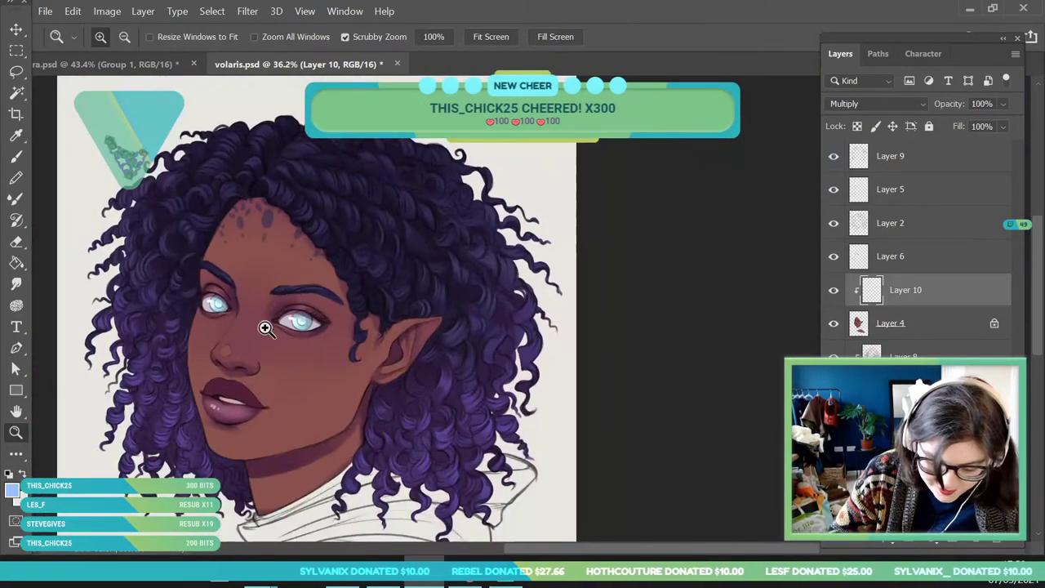
pyautogui.scroll(-1, 272, 314)
pyautogui.scroll(2, 310, 310)
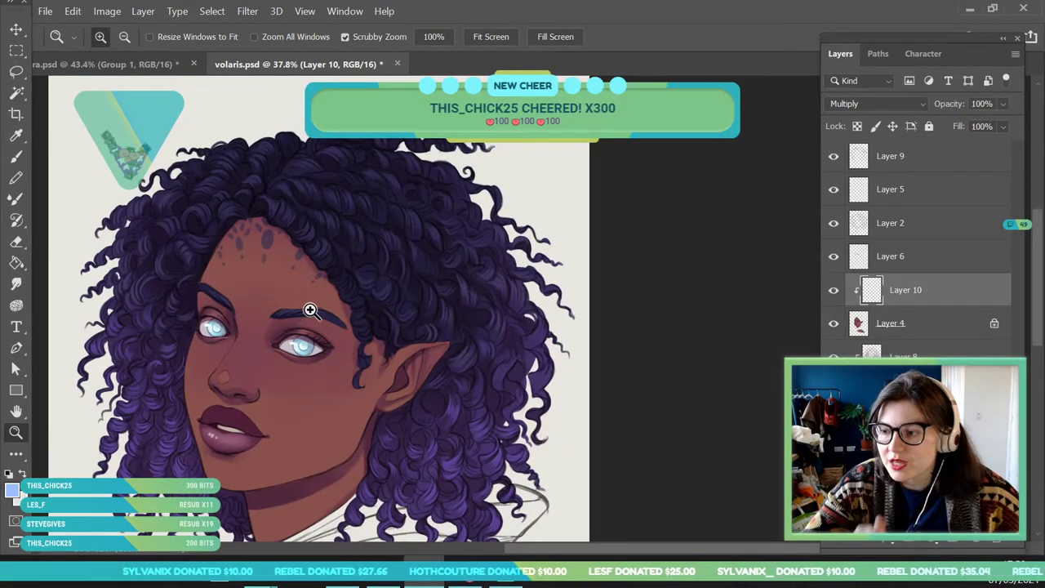
pyautogui.scroll(-4, 338, 303)
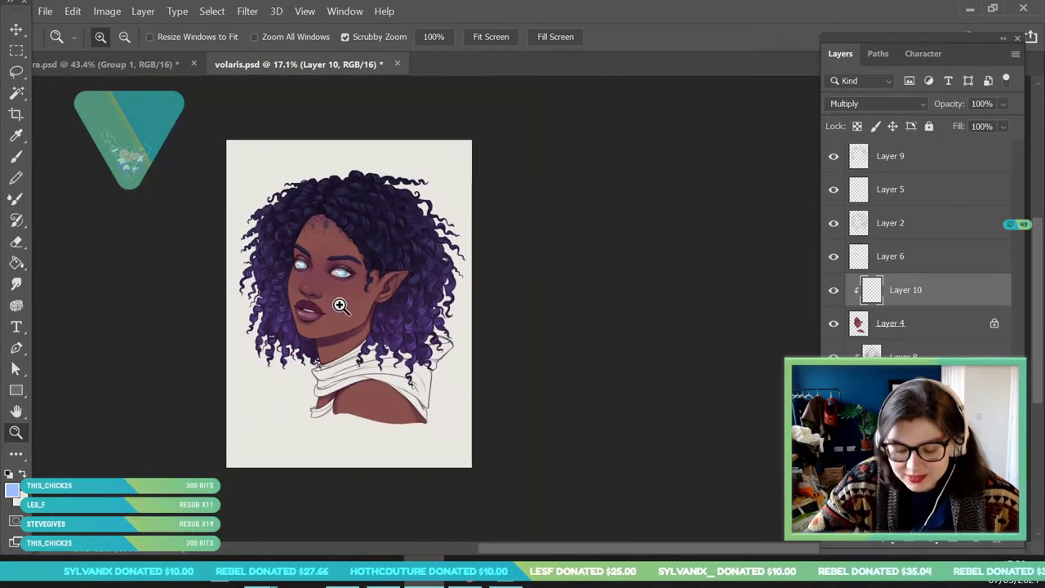
pyautogui.scroll(2, 373, 342)
pyautogui.scroll(5, 373, 342)
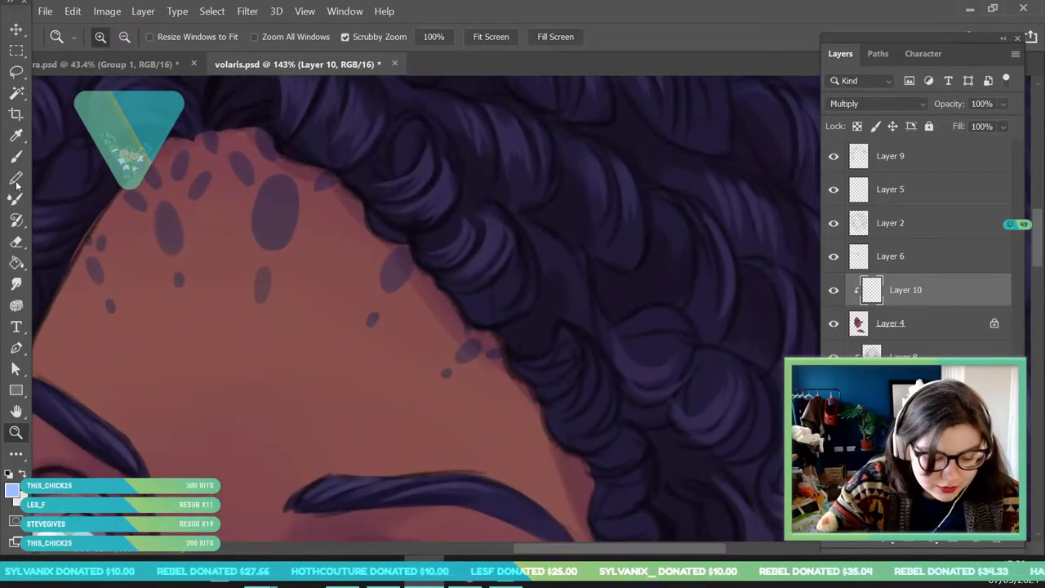
# - Paint tapered teardrop spots between the larger forehead ovals and a few small marks along the hairline at both temples
pyautogui.press('b')
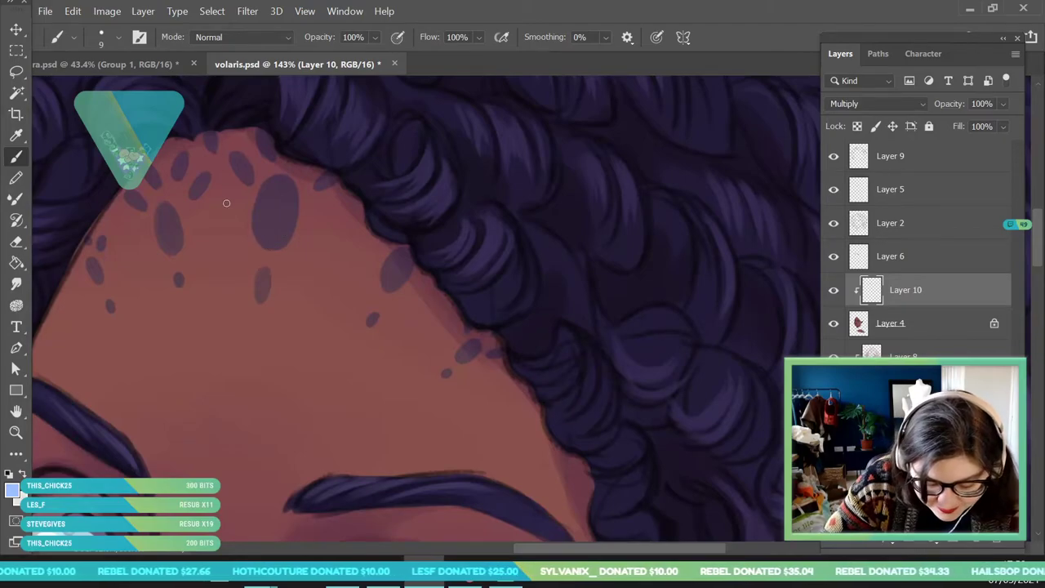
pyautogui.moveTo(215, 200); pyautogui.dragTo(219, 234)
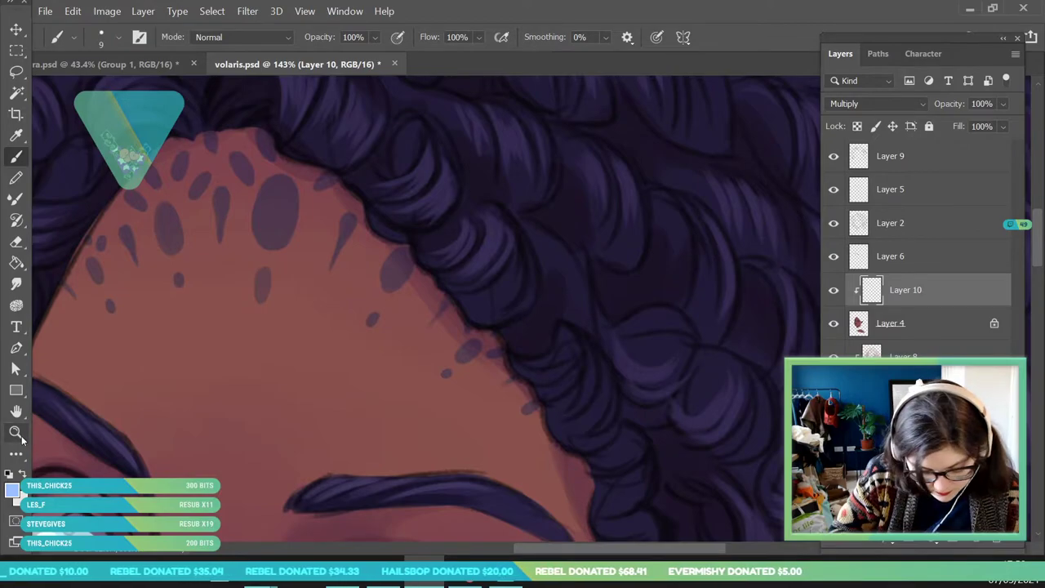
pyautogui.click(16, 433)
pyautogui.moveTo(229, 260); pyautogui.dragTo(114, 266)
pyautogui.moveTo(255, 239)
pyautogui.mouseDown()
pyautogui.moveTo(212, 245)
pyautogui.moveTo(253, 290)
pyautogui.mouseUp()
pyautogui.click(17, 157)
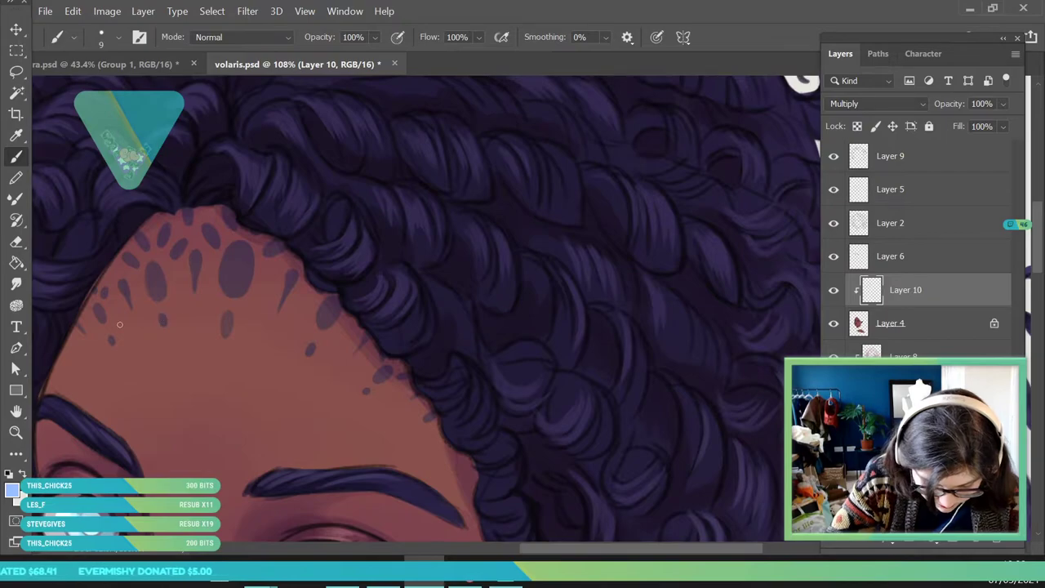
# - Extend the small oval below the central forehead spot into a teardrop tapering downward
pyautogui.click(17, 434)
pyautogui.moveTo(250, 258)
pyautogui.mouseDown()
pyautogui.moveTo(205, 357)
pyautogui.moveTo(180, 379)
pyautogui.mouseUp()
pyautogui.moveTo(223, 238)
pyautogui.mouseDown()
pyautogui.moveTo(254, 294)
pyautogui.moveTo(271, 362)
pyautogui.moveTo(315, 375)
pyautogui.mouseUp()
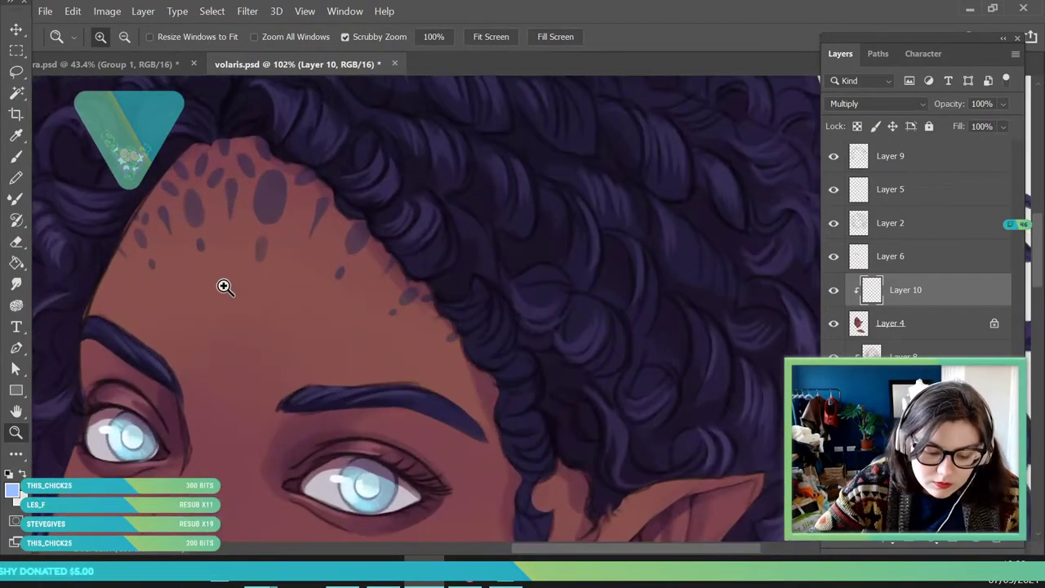
pyautogui.click(16, 157)
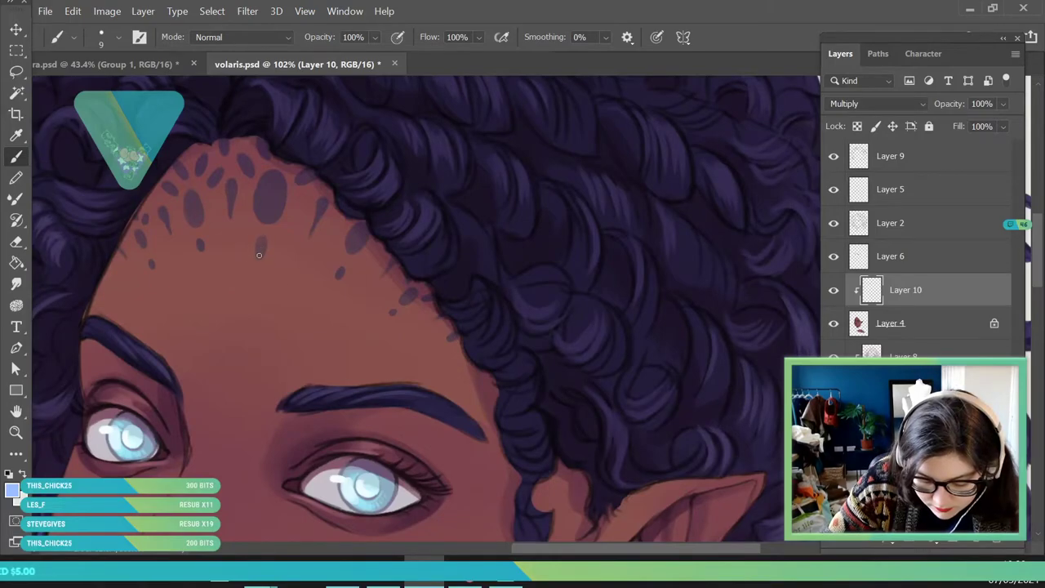
pyautogui.moveTo(255, 249); pyautogui.dragTo(256, 264)
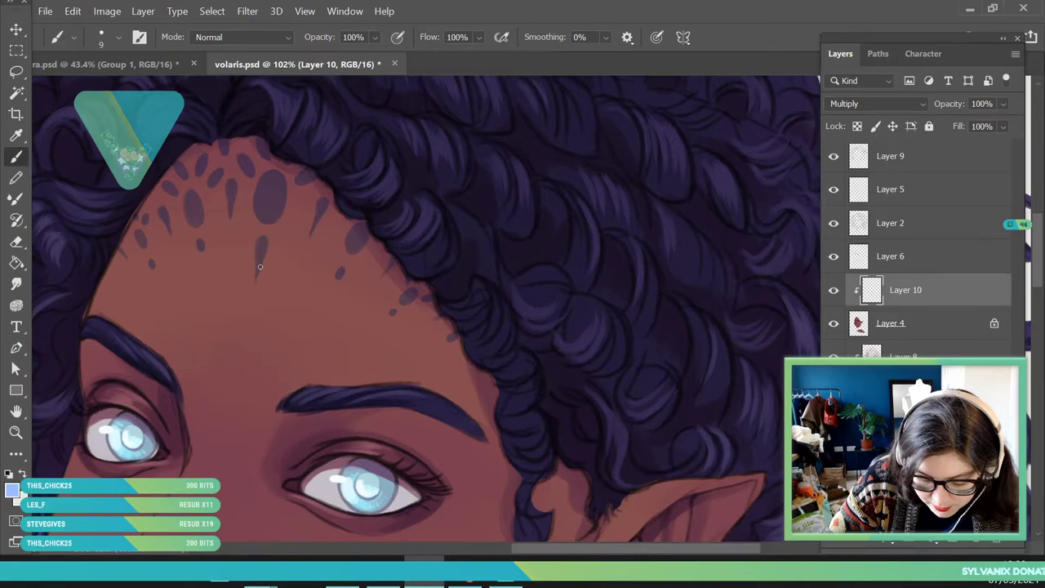
# - Taper the small spots on either side of the central teardrop into matching teardrops pointing down the forehead
pyautogui.click(15, 432)
pyautogui.moveTo(213, 232)
pyautogui.mouseDown()
pyautogui.moveTo(119, 375)
pyautogui.moveTo(252, 338)
pyautogui.mouseUp()
pyautogui.moveTo(250, 256); pyautogui.dragTo(250, 320)
pyautogui.moveTo(177, 160); pyautogui.dragTo(191, 163)
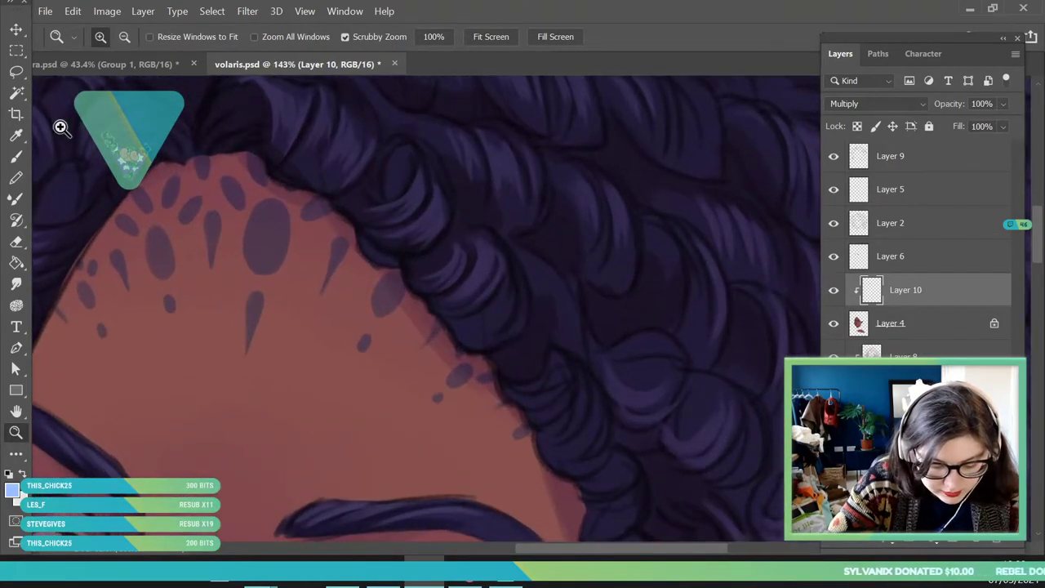
pyautogui.click(16, 156)
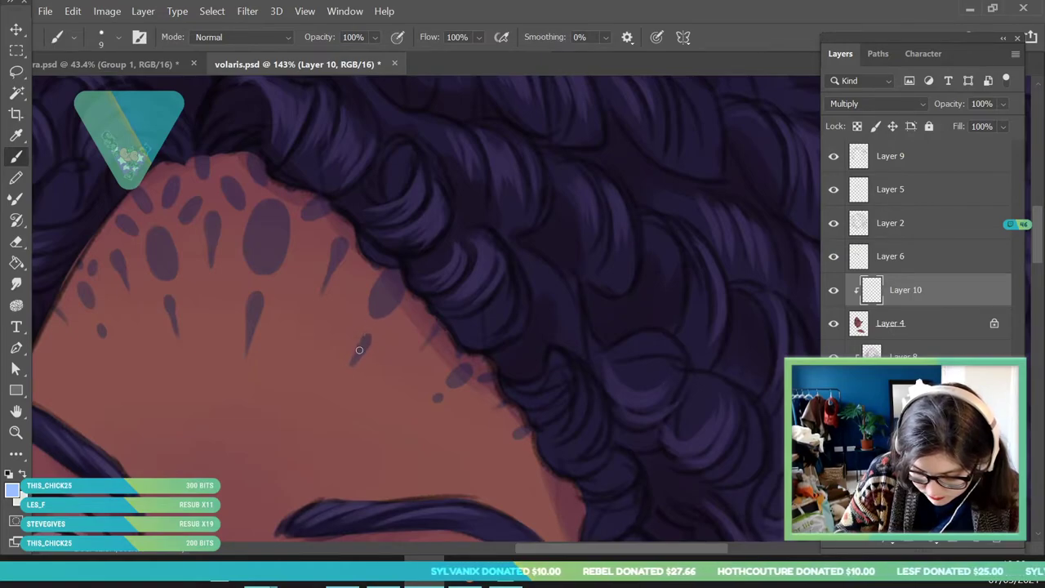
pyautogui.press('e')
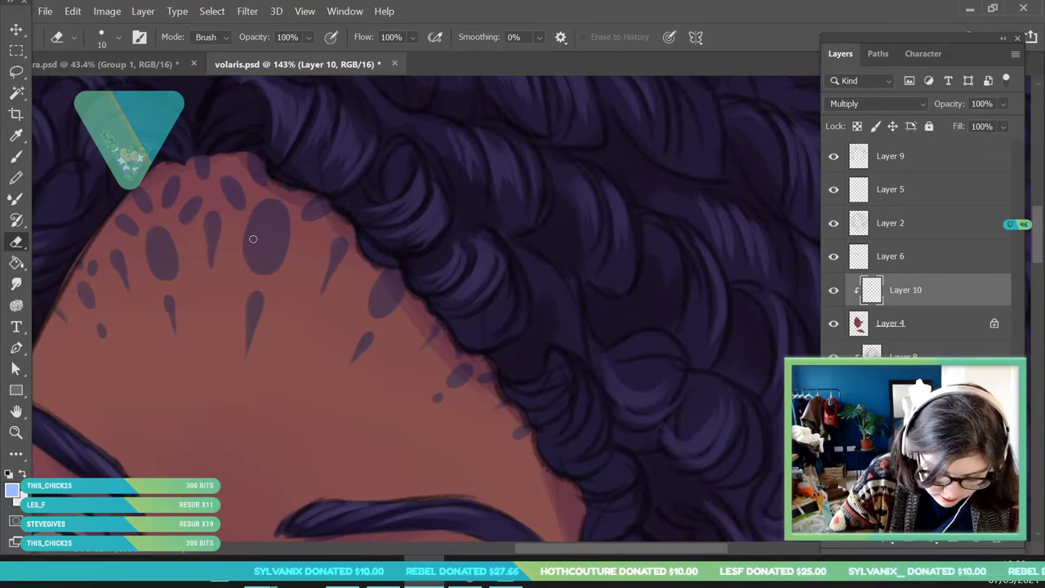
# - Free-transform the forehead markings to about 119% width and 110% height, rotated about 3.7°, so they spread across the forehead
pyautogui.press('z')
pyautogui.moveTo(189, 210); pyautogui.dragTo(57, 220)
pyautogui.moveTo(212, 250)
pyautogui.mouseDown()
pyautogui.moveTo(196, 269)
pyautogui.moveTo(204, 325)
pyautogui.mouseUp()
pyautogui.moveTo(182, 237); pyautogui.dragTo(230, 367)
pyautogui.moveTo(222, 260); pyautogui.dragTo(250, 386)
pyautogui.moveTo(220, 169); pyautogui.dragTo(253, 204)
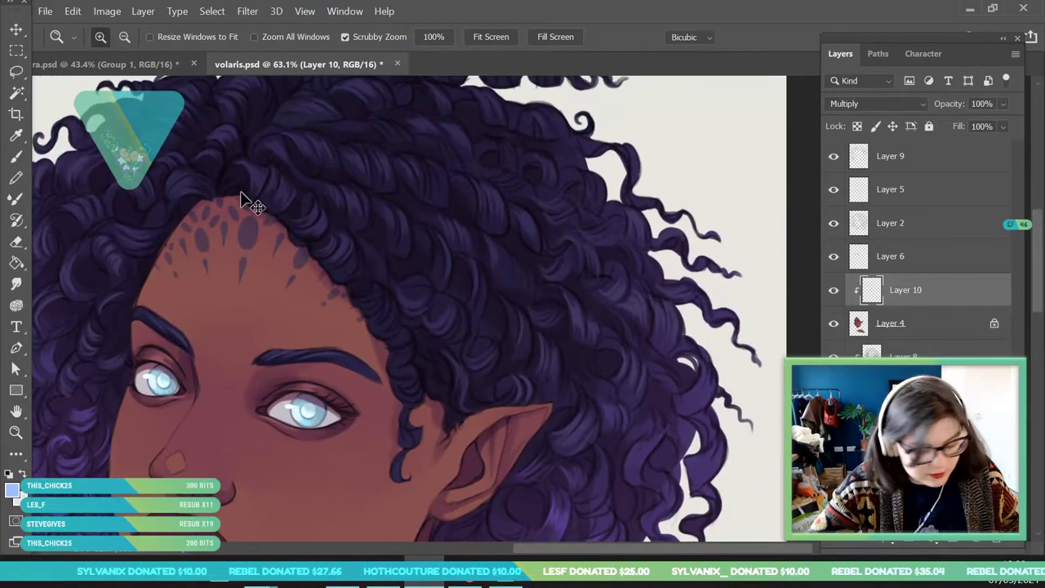
pyautogui.hotkey('ctrl', 't')
pyautogui.moveTo(374, 258); pyautogui.dragTo(272, 189)
pyautogui.moveTo(151, 252); pyautogui.dragTo(128, 253)
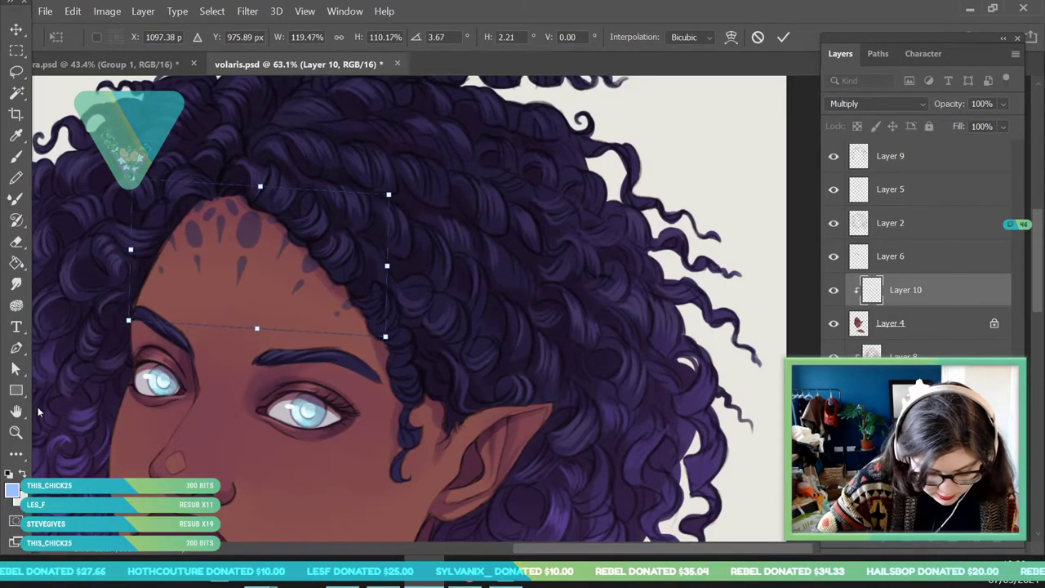
# - Apply the transform and squash the forehead markings to about 97% of their height with another free transform
pyautogui.click(16, 433)
pyautogui.moveTo(292, 232); pyautogui.dragTo(291, 285)
pyautogui.hotkey('ctrl', 't')
pyautogui.moveTo(252, 204); pyautogui.dragTo(249, 206)
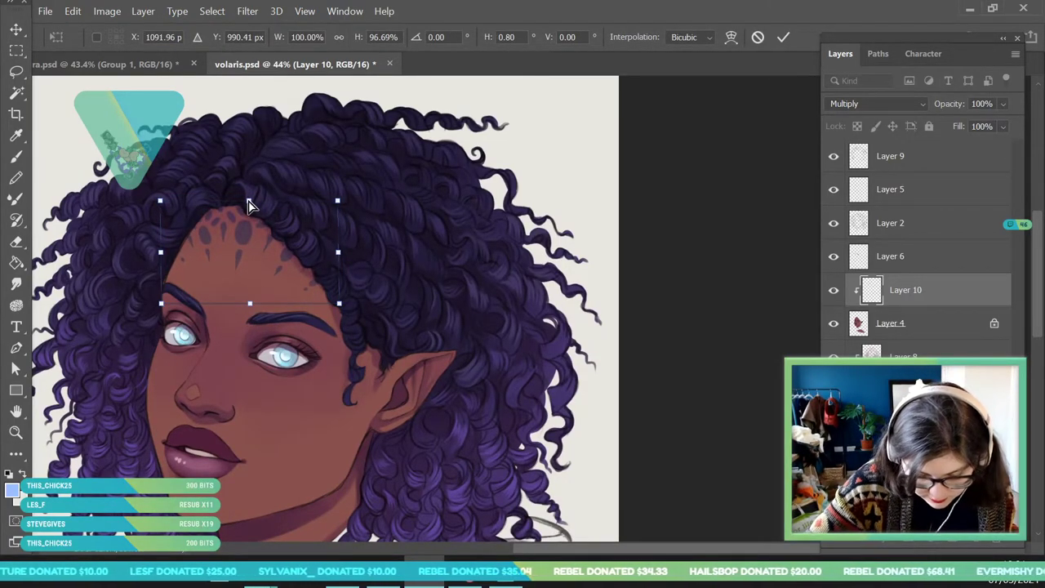
pyautogui.click(18, 50)
pyautogui.click(17, 34)
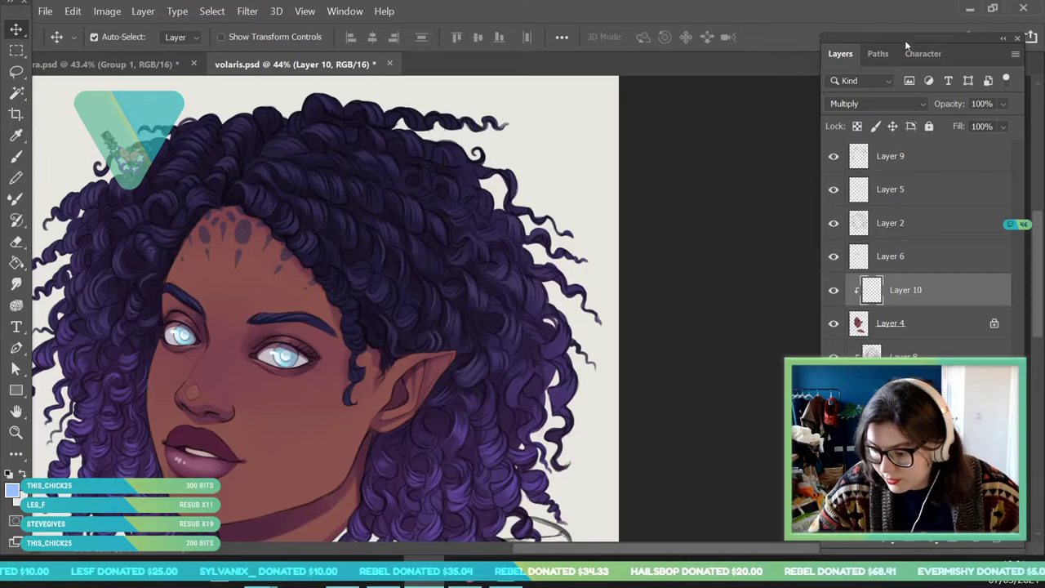
# - Change the blend mode of Layer 10 to Overlay
pyautogui.moveTo(906, 45); pyautogui.dragTo(772, 18)
pyautogui.click(743, 78)
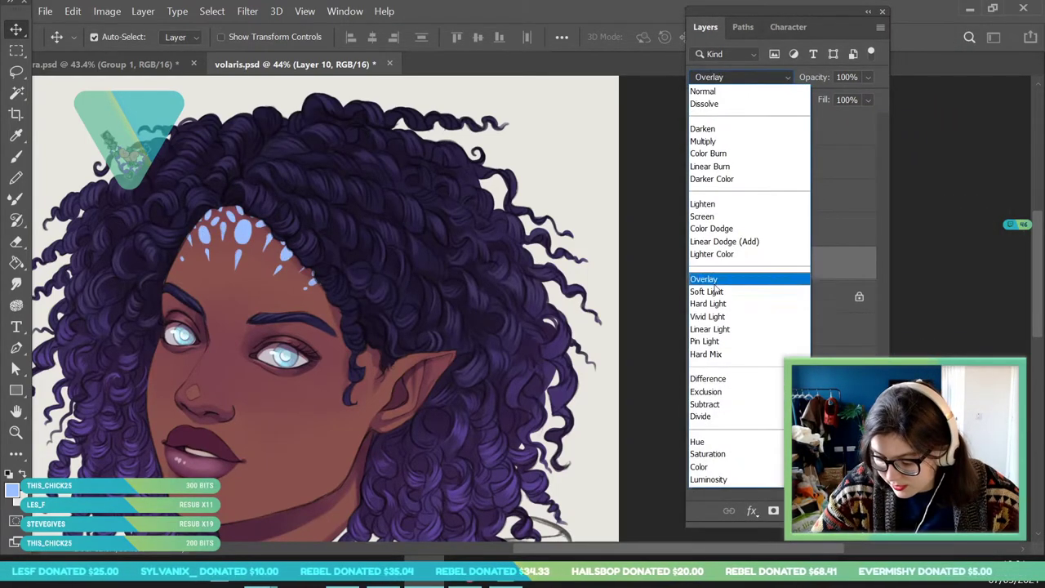
pyautogui.click(716, 280)
pyautogui.click(107, 10)
pyautogui.moveTo(164, 49)
pyautogui.click(338, 151)
pyautogui.click(795, 156)
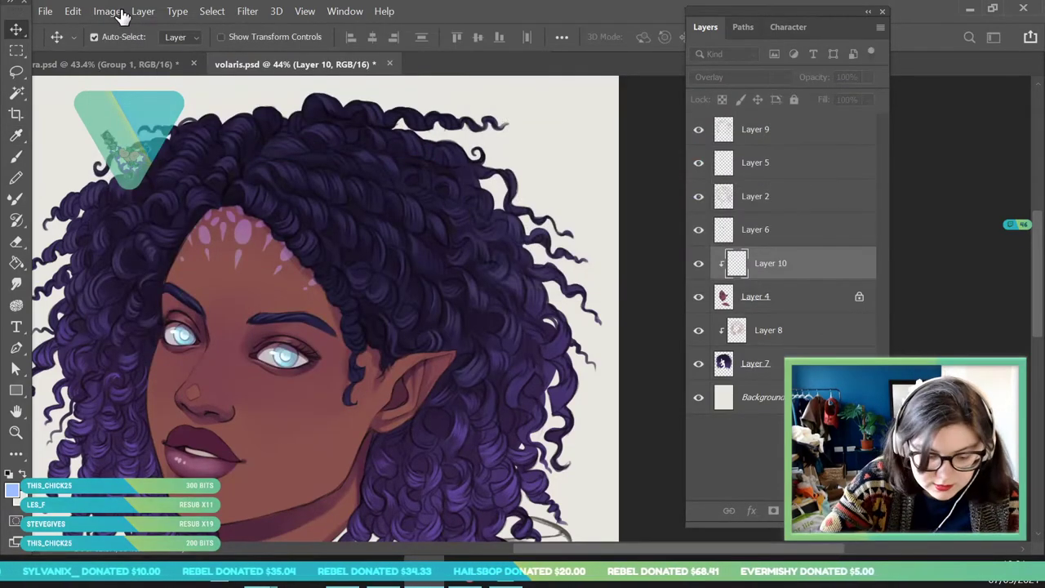
# - Adjust the Hue/Saturation of the markings on Layer 10 to Hue -7 and Lightness -39
pyautogui.click(107, 11)
pyautogui.click(351, 136)
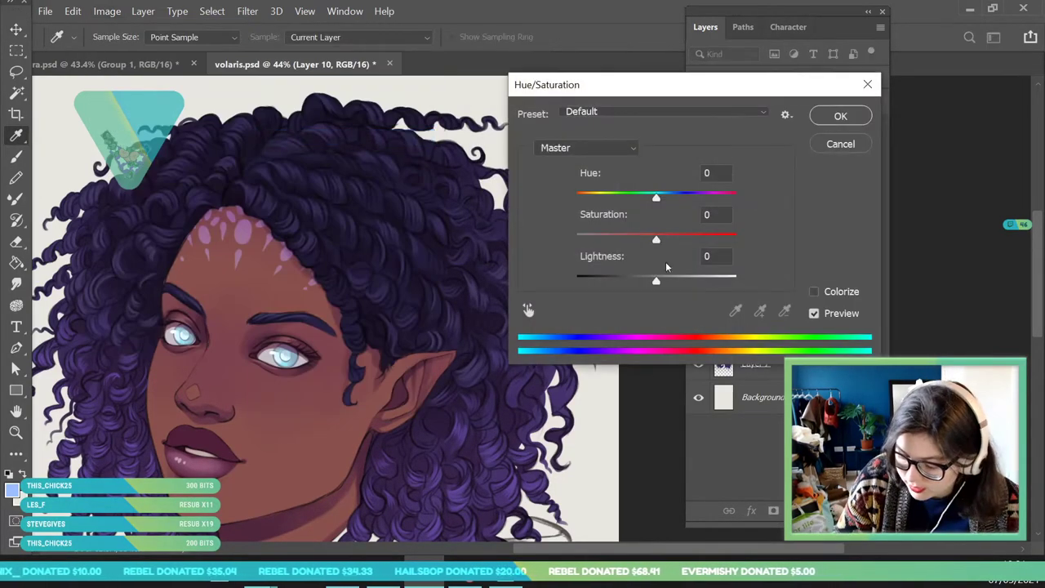
pyautogui.moveTo(656, 281); pyautogui.dragTo(635, 292)
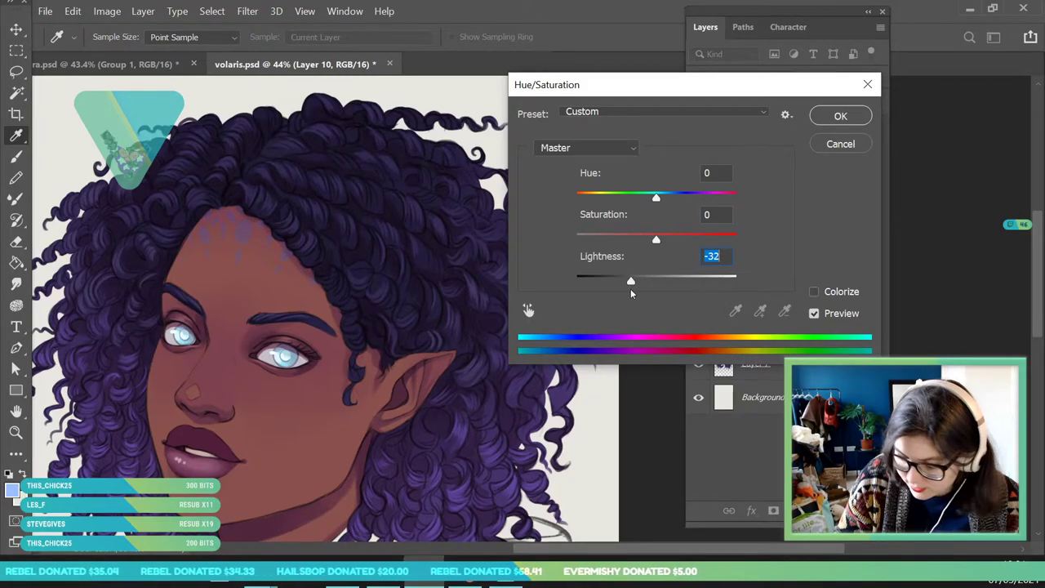
pyautogui.moveTo(656, 198); pyautogui.dragTo(670, 226)
pyautogui.moveTo(634, 283); pyautogui.dragTo(626, 285)
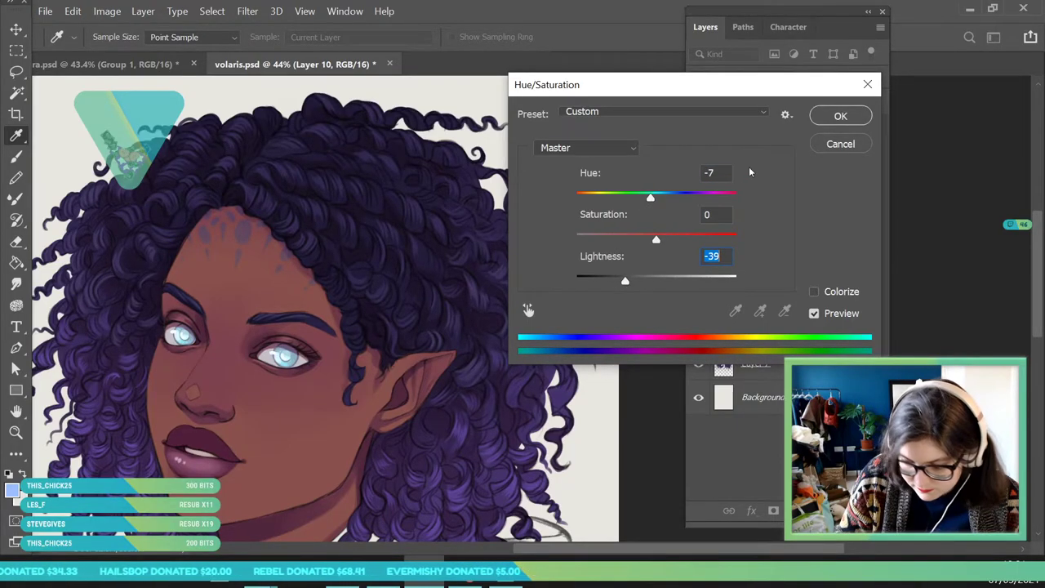
pyautogui.click(818, 120)
# - Erase the pointed tails of the teardrop markings with a 10 px eraser, leaving rounded spots
pyautogui.hotkey('ctrl', 'space')
pyautogui.moveTo(290, 243); pyautogui.dragTo(195, 330)
pyautogui.moveTo(309, 336); pyautogui.dragTo(403, 397)
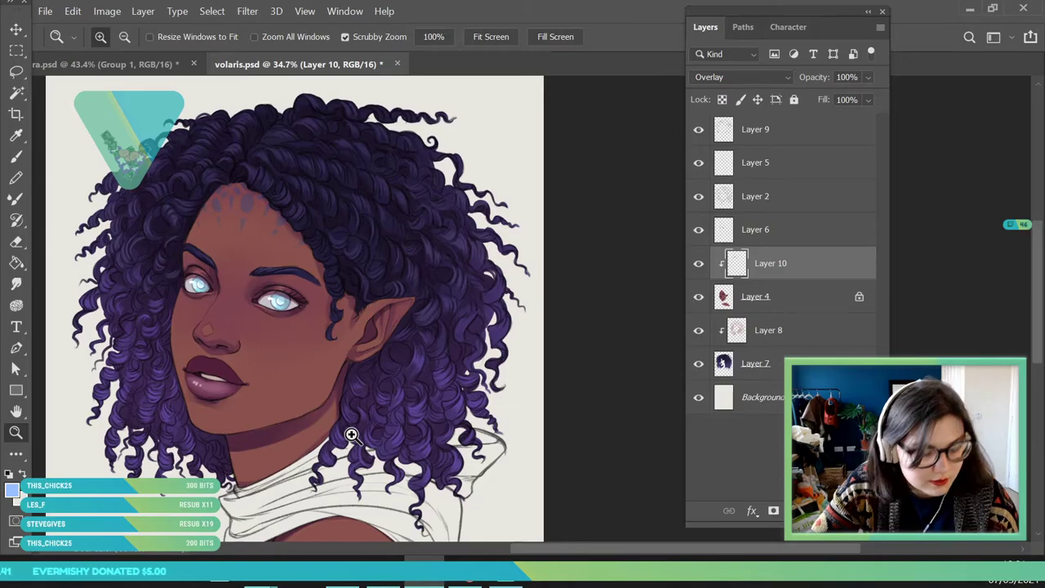
pyautogui.moveTo(286, 268); pyautogui.dragTo(271, 370)
pyautogui.moveTo(263, 244); pyautogui.dragTo(300, 316)
pyautogui.moveTo(206, 177); pyautogui.dragTo(230, 239)
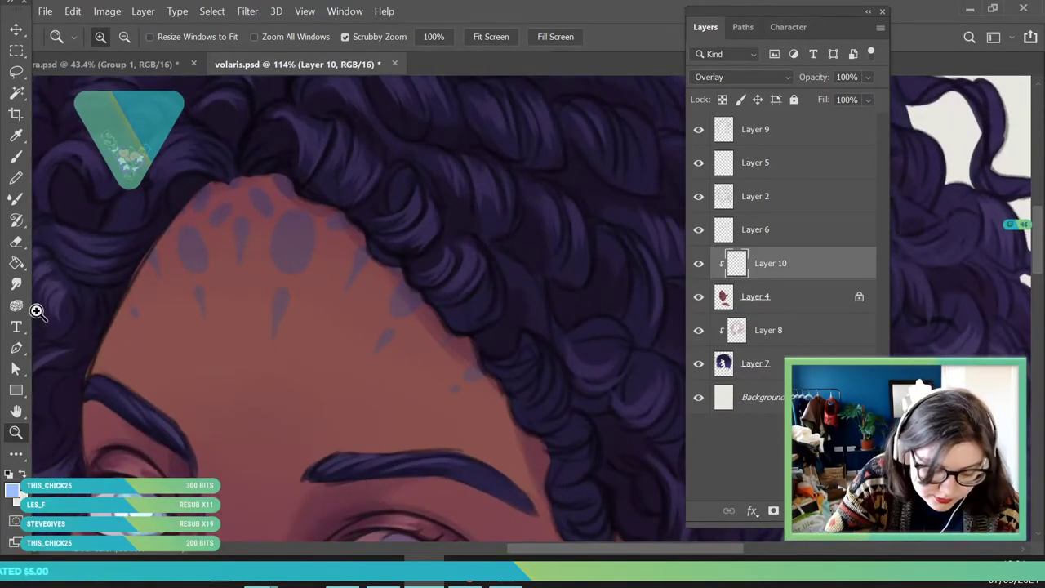
pyautogui.moveTo(193, 153); pyautogui.dragTo(152, 358)
pyautogui.moveTo(272, 229)
pyautogui.mouseDown()
pyautogui.moveTo(258, 182)
pyautogui.moveTo(300, 249)
pyautogui.moveTo(236, 247)
pyautogui.moveTo(140, 133)
pyautogui.mouseUp()
pyautogui.press('e')
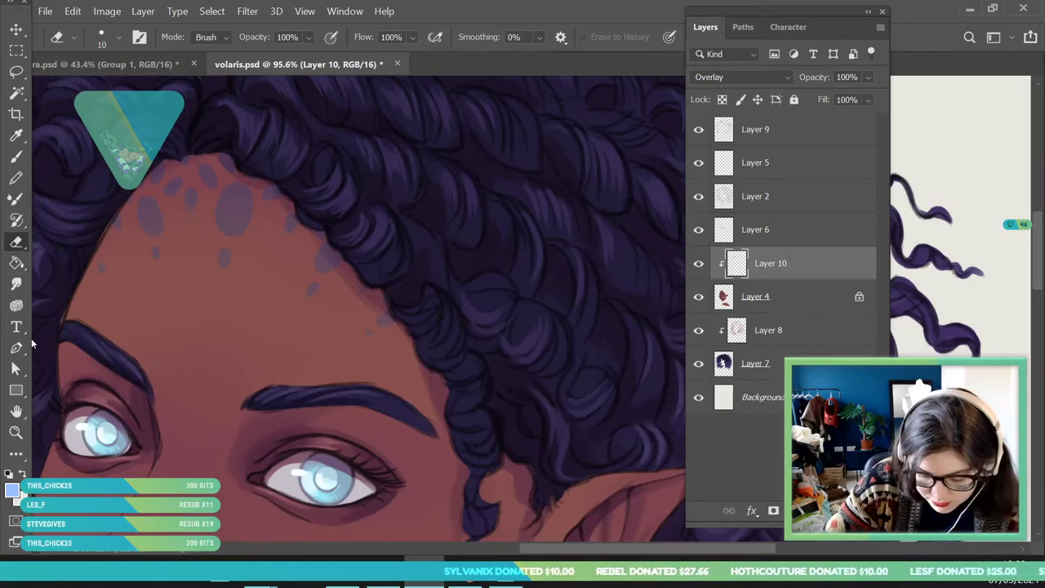
# - Switch the eraser to a 48 px brush and fade the small spots along the top of the hairline
pyautogui.click(118, 40)
pyautogui.click(121, 85)
pyautogui.click(271, 121)
pyautogui.moveTo(177, 184); pyautogui.dragTo(156, 177)
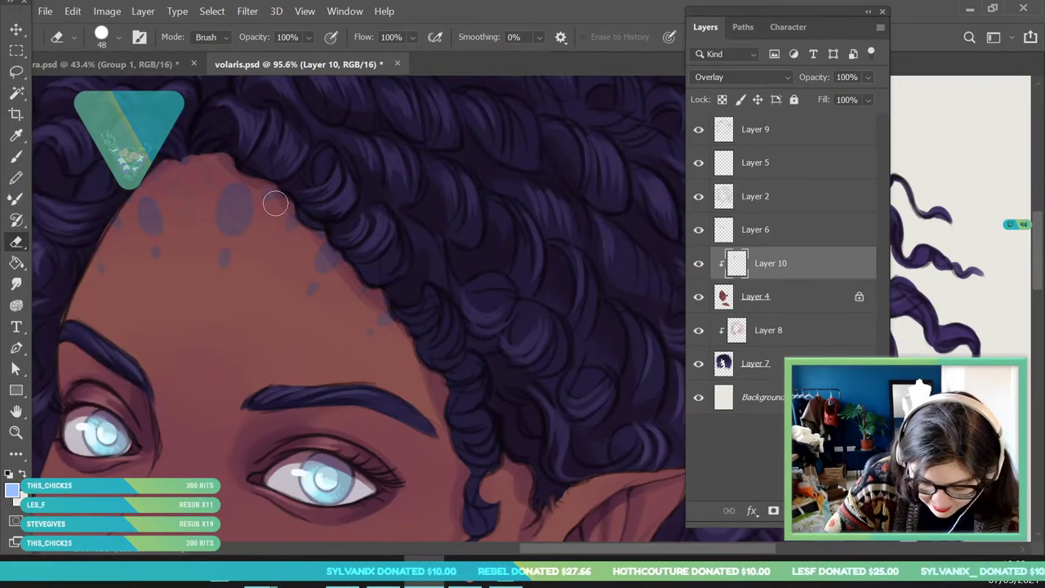
# - Sample the central spot's blue from the current layer and paint oval spots around the hairline with a 9 px brush
pyautogui.click(16, 433)
pyautogui.moveTo(173, 139); pyautogui.dragTo(209, 235)
pyautogui.click(18, 157)
pyautogui.click(16, 136)
pyautogui.click(352, 38)
pyautogui.click(343, 51)
pyautogui.click(332, 282)
pyautogui.press('b')
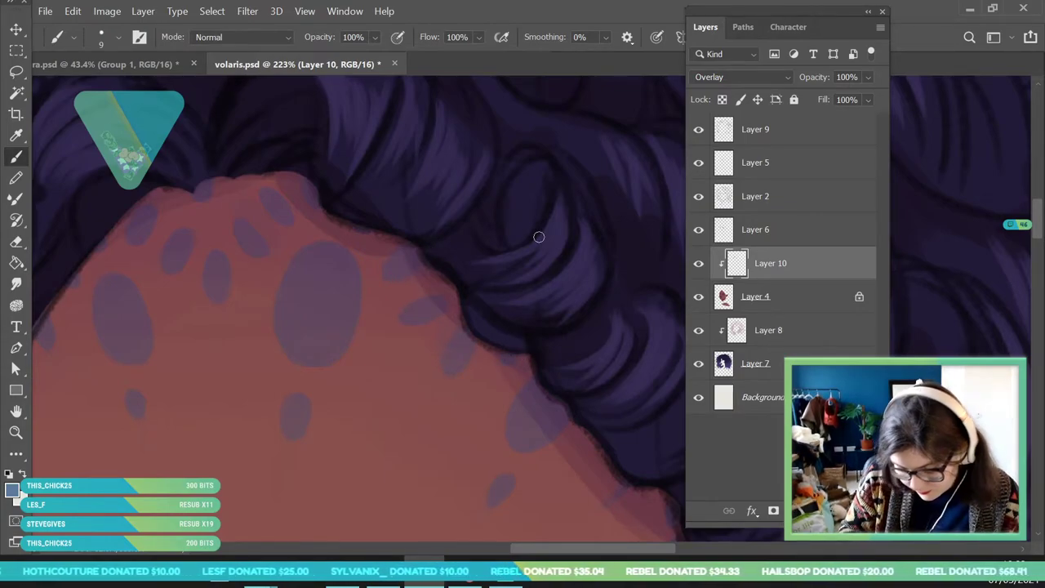
# - Paint small oval spots fanning around the lower edge of the large central forehead spot
pyautogui.click(18, 431)
pyautogui.moveTo(258, 279); pyautogui.dragTo(169, 494)
pyautogui.moveTo(268, 282); pyautogui.dragTo(312, 380)
pyautogui.press('b')
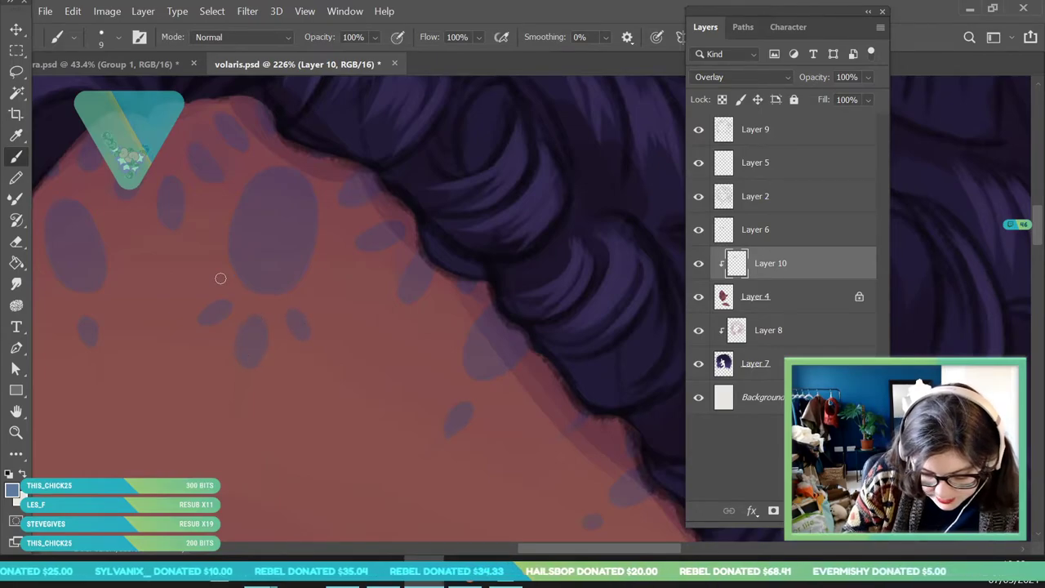
pyautogui.moveTo(205, 282); pyautogui.dragTo(214, 280)
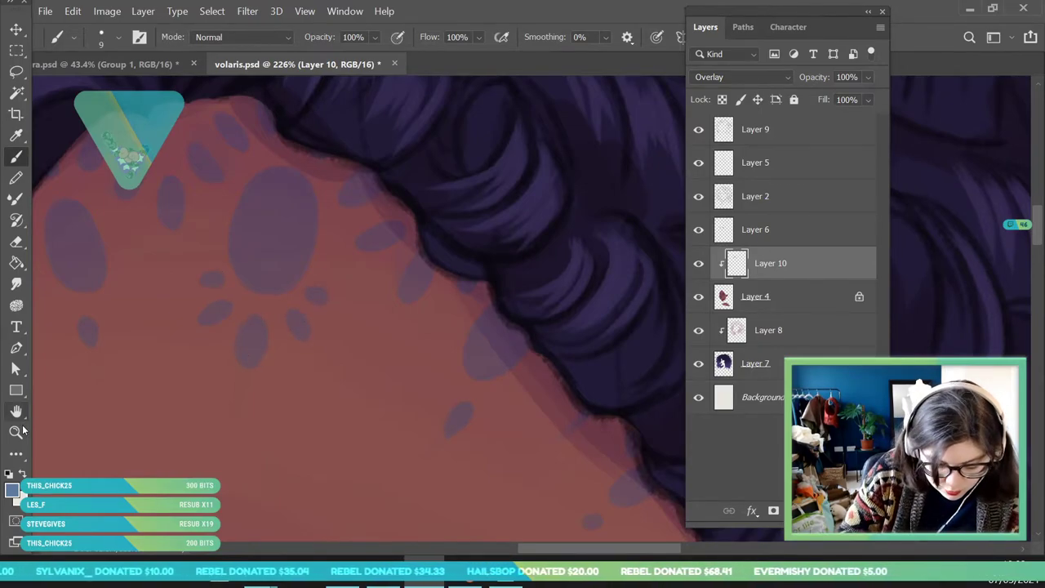
# - Erase the single small spots below the two outer large ovals and paint three small ovals fanning beneath each
pyautogui.hotkey('ctrl', 'space')
pyautogui.moveTo(298, 280); pyautogui.dragTo(214, 427)
pyautogui.moveTo(269, 293); pyautogui.dragTo(312, 408)
pyautogui.press('b')
pyautogui.press('e')
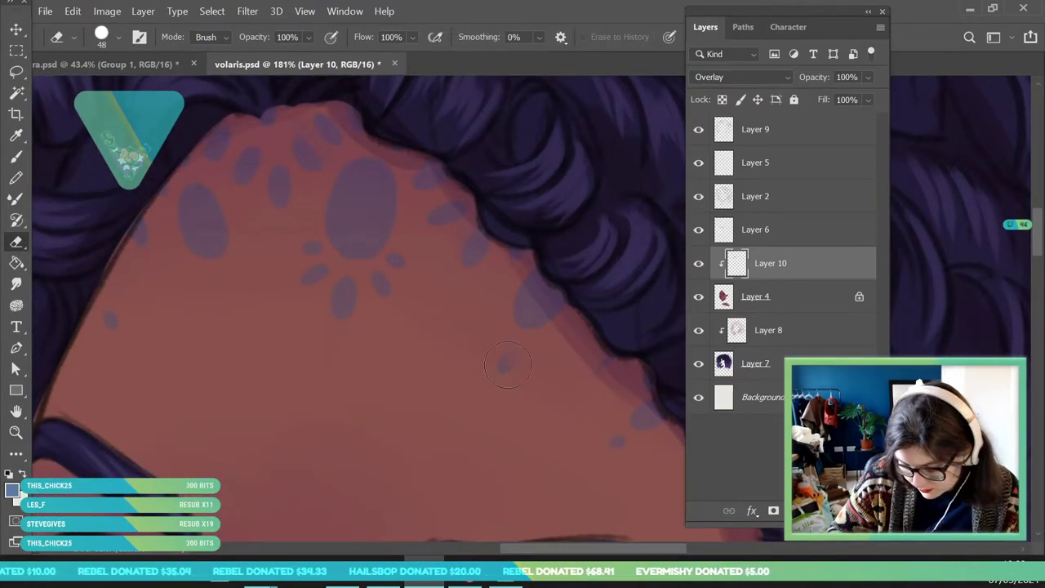
pyautogui.press('b')
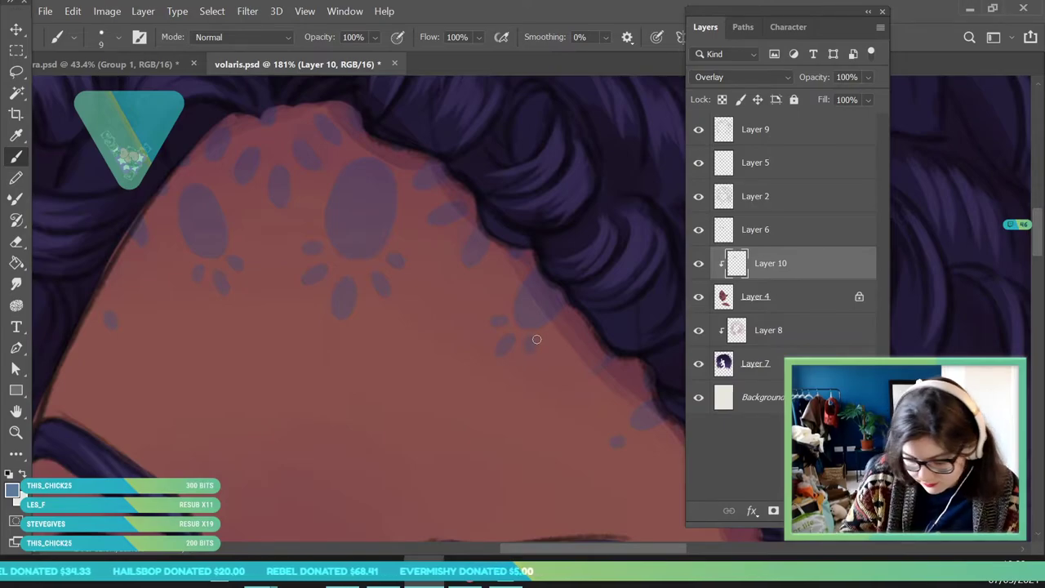
# - Erase the stray small spots farther down near both temples with the 48 px eraser and check the markings on the whole face
pyautogui.click(16, 242)
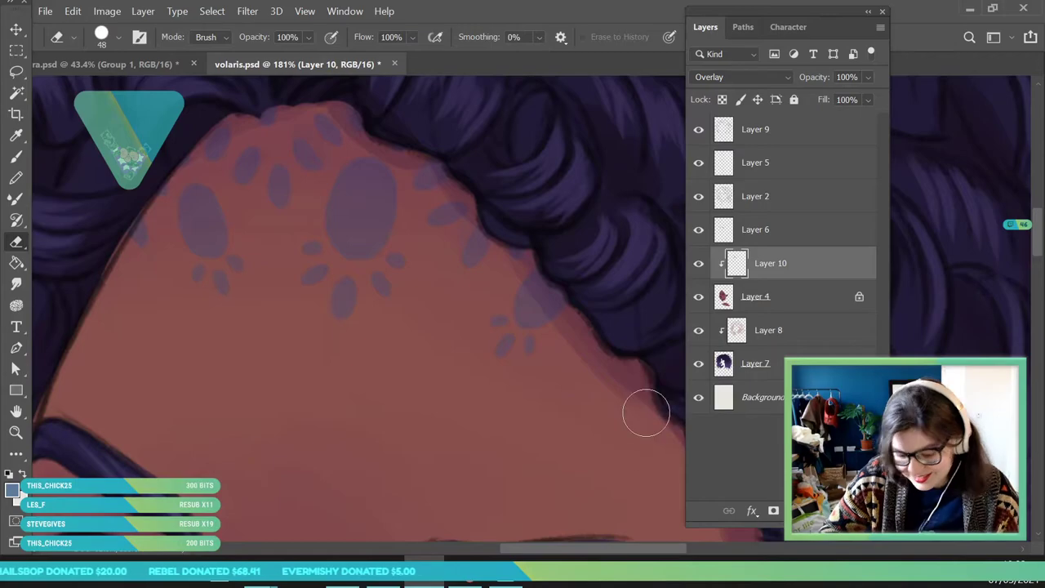
pyautogui.click(17, 433)
pyautogui.moveTo(219, 239); pyautogui.dragTo(153, 462)
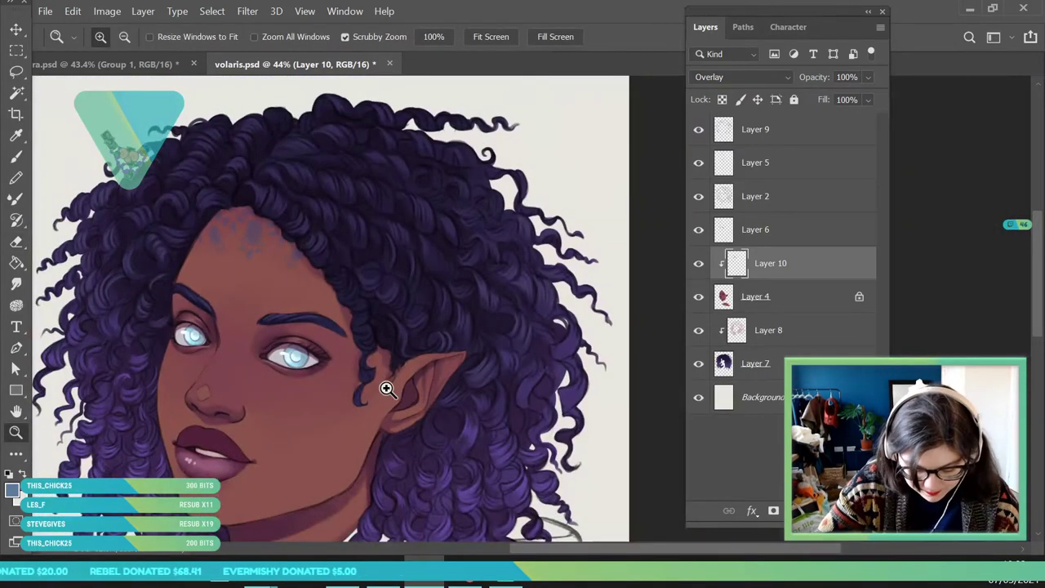
pyautogui.moveTo(271, 218); pyautogui.dragTo(282, 266)
pyautogui.moveTo(334, 343); pyautogui.dragTo(327, 359)
pyautogui.moveTo(230, 219); pyautogui.dragTo(251, 261)
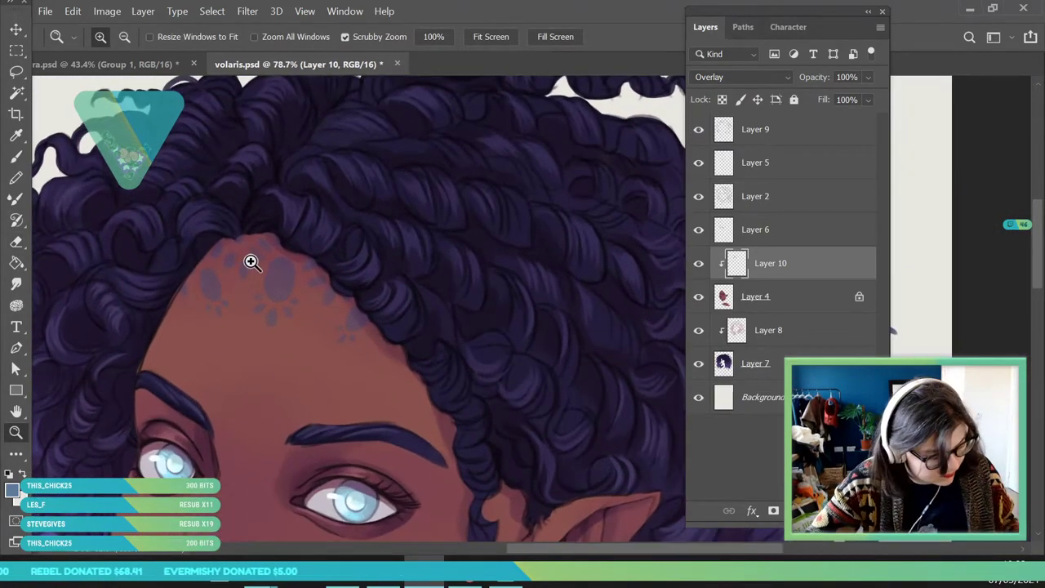
# - Rotate the forehead markings layer about -5.4° with Free Transform and check the tilt on the whole face
pyautogui.hotkey('ctrl', 't')
pyautogui.moveTo(490, 285); pyautogui.dragTo(481, 271)
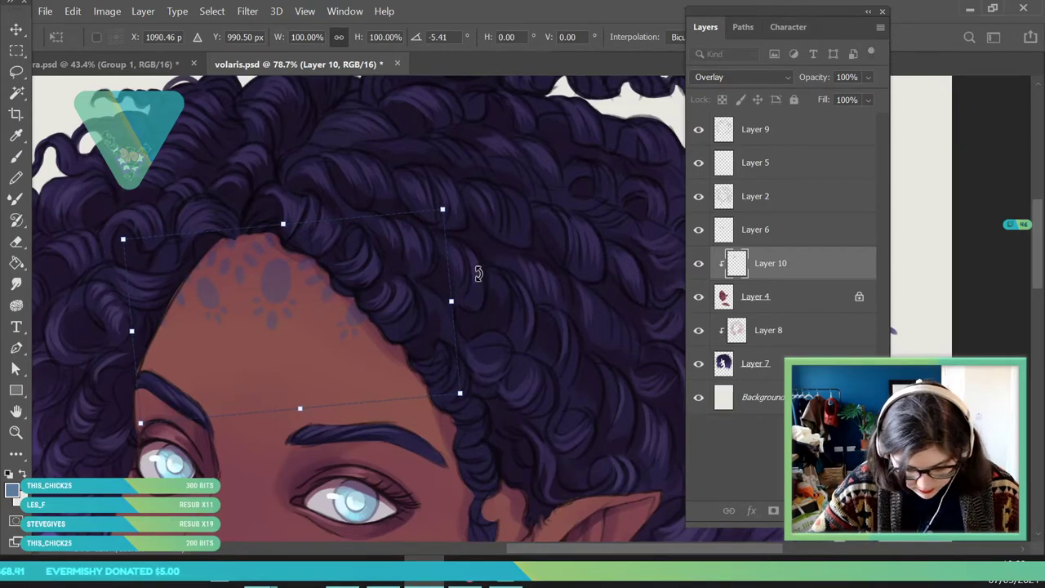
pyautogui.press('Return')
pyautogui.press('z')
pyautogui.moveTo(302, 278); pyautogui.dragTo(214, 282)
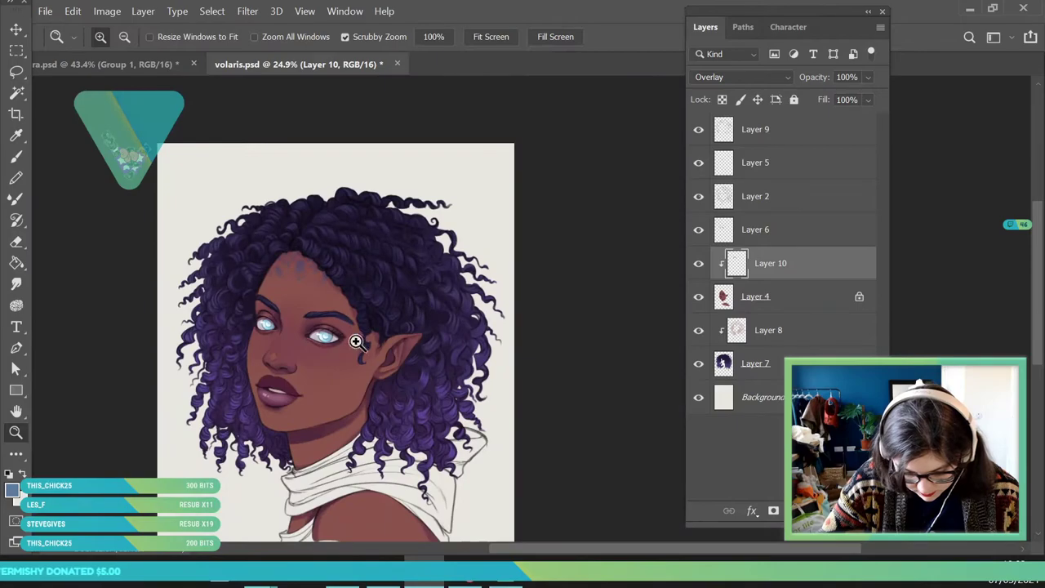
pyautogui.moveTo(366, 354); pyautogui.dragTo(345, 355)
# - Erase the large central forehead spot and the two large outer ovals with the 48 px eraser, keeping the small spots
pyautogui.moveTo(343, 290); pyautogui.dragTo(441, 295)
pyautogui.scroll(5, 316, 363)
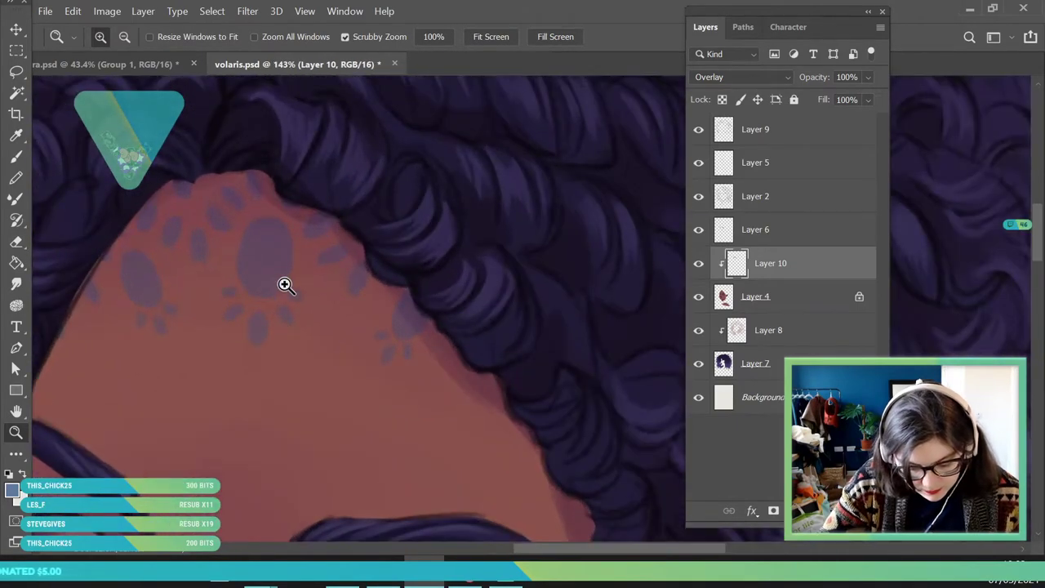
pyautogui.press('e')
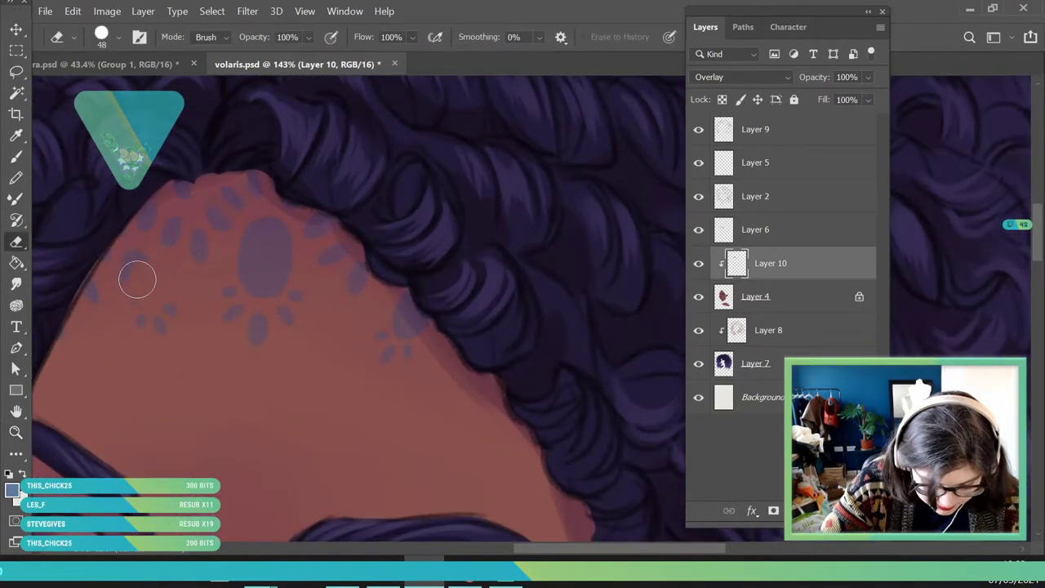
pyautogui.moveTo(266, 237)
pyautogui.mouseDown()
pyautogui.moveTo(258, 281)
pyautogui.moveTo(273, 234)
pyautogui.mouseUp()
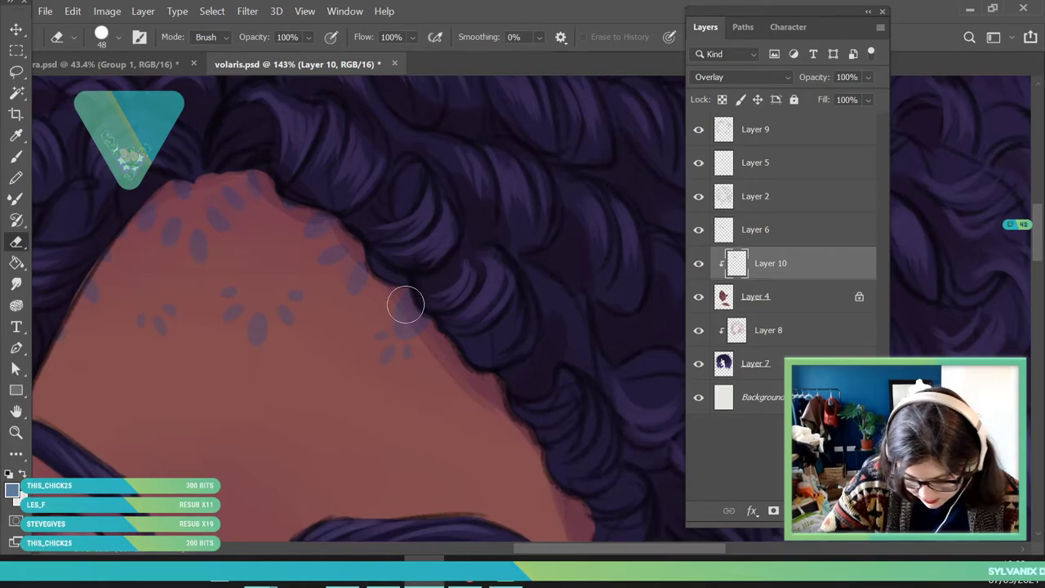
# - Paint narrower oval spots with small flanking ovals in place of the erased large spots, using the 9 px brush, and check the forehead
pyautogui.press('z')
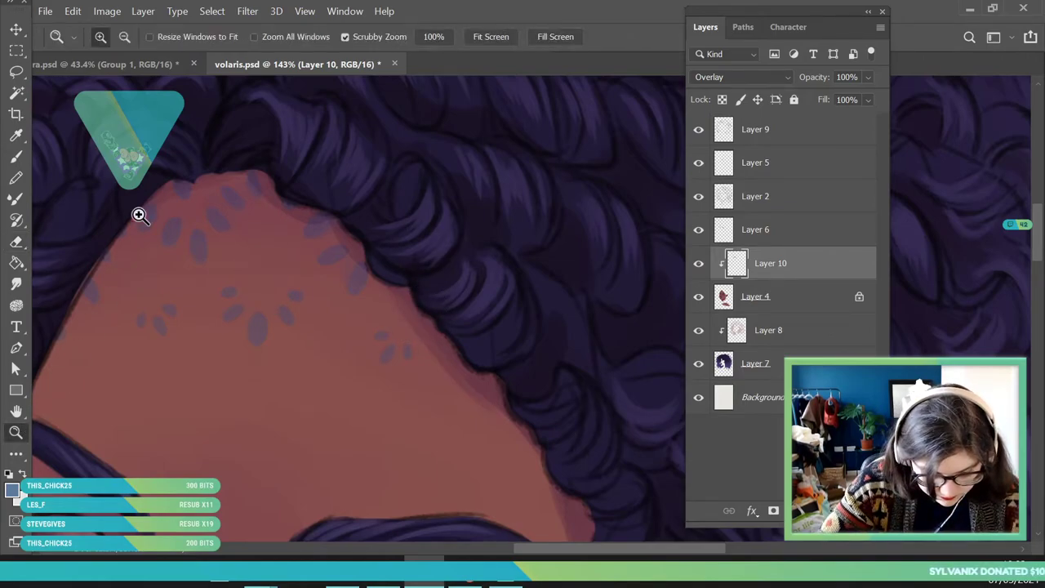
pyautogui.moveTo(135, 224); pyautogui.dragTo(155, 225)
pyautogui.press('b')
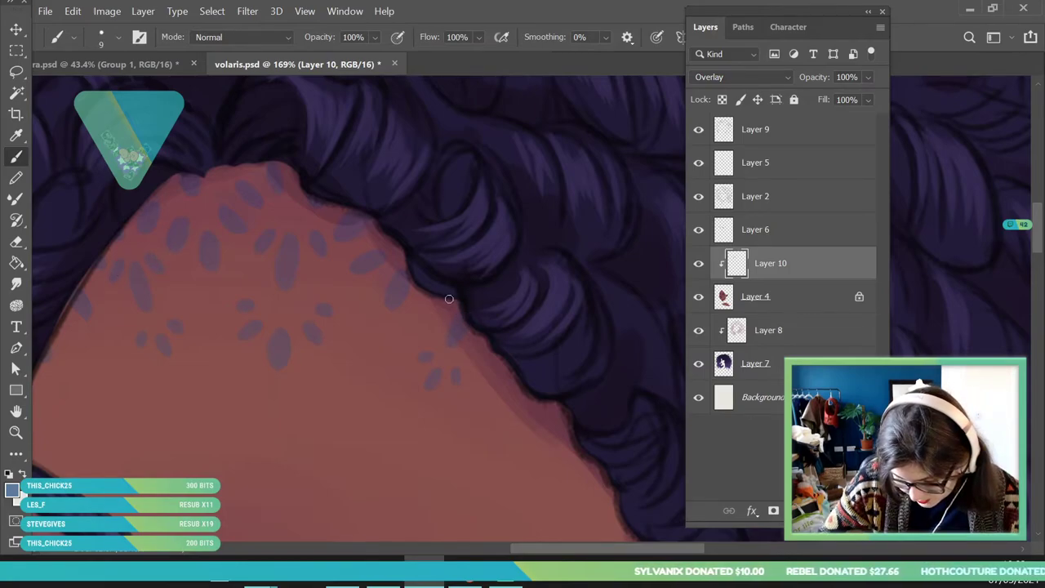
pyautogui.click(17, 432)
pyautogui.moveTo(245, 224); pyautogui.dragTo(196, 399)
pyautogui.moveTo(338, 278); pyautogui.dragTo(338, 347)
pyautogui.moveTo(273, 218); pyautogui.dragTo(308, 310)
pyautogui.moveTo(220, 178); pyautogui.dragTo(252, 241)
pyautogui.click(18, 157)
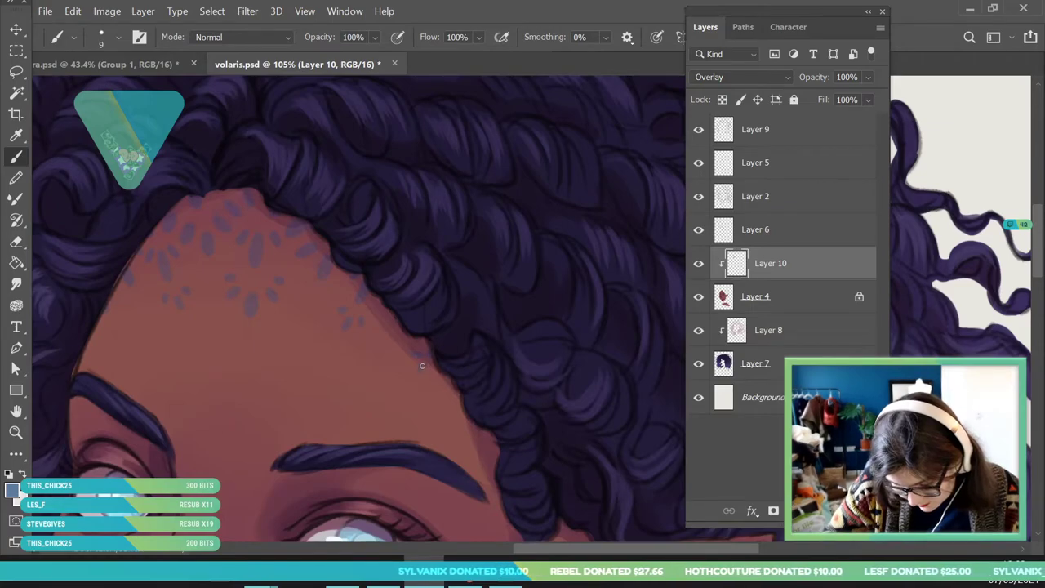
# - Rotate the blue freckles on Layer 10 by about 3 degrees to follow the forehead
pyautogui.click(16, 432)
pyautogui.moveTo(189, 315); pyautogui.dragTo(77, 351)
pyautogui.moveTo(266, 321); pyautogui.dragTo(255, 427)
pyautogui.scroll(2, 226, 278)
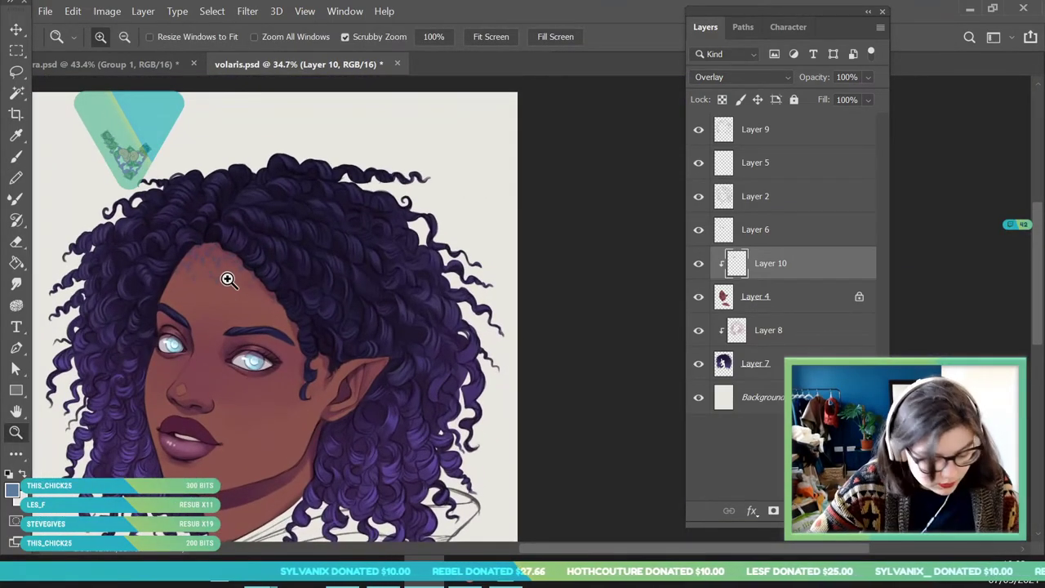
pyautogui.hotkey('ctrl', 't')
pyautogui.moveTo(333, 250); pyautogui.dragTo(337, 266)
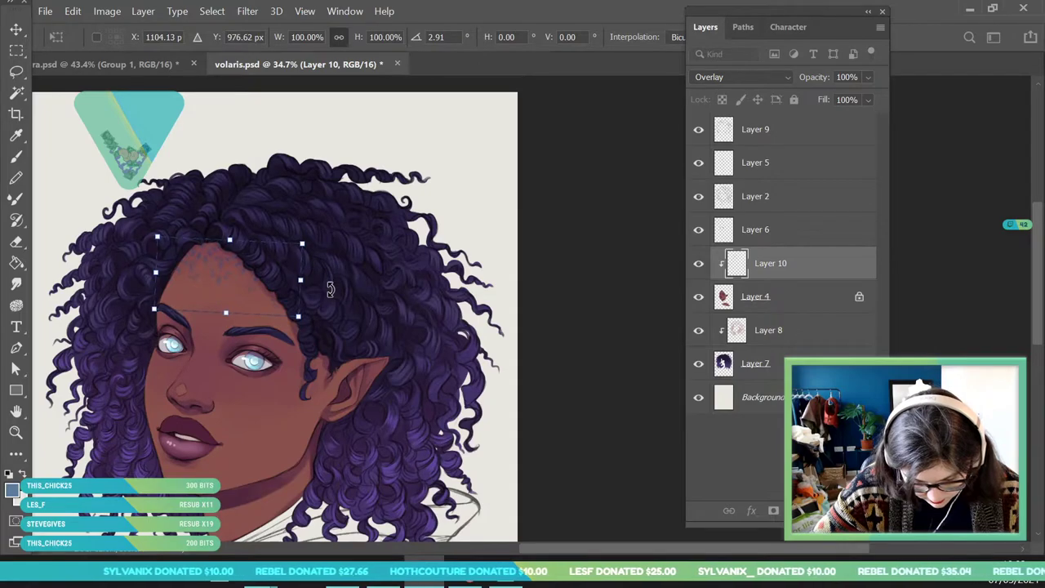
pyautogui.click(16, 433)
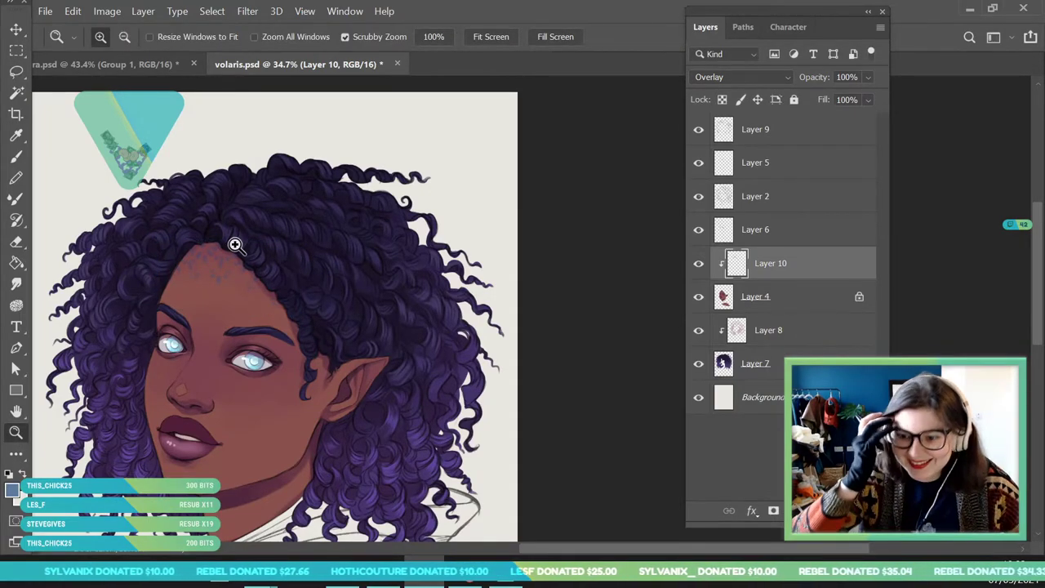
# - Enlarge the forehead freckles on Layer 10 to about 115%, rotate them about 6 degrees and reposition them below the hairline
pyautogui.scroll(-2, 337, 299)
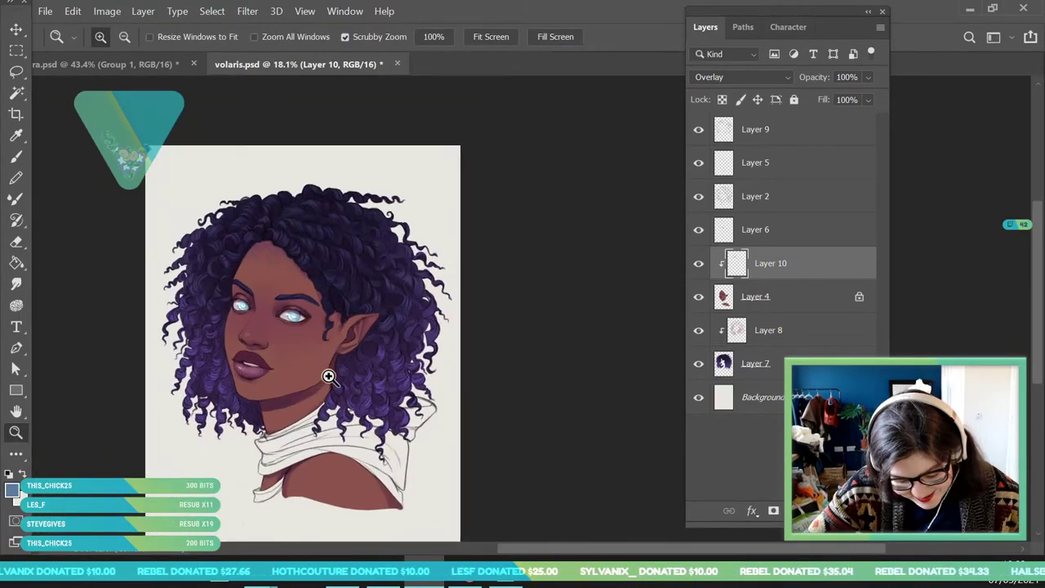
pyautogui.scroll(3, 324, 309)
pyautogui.scroll(1, 302, 220)
pyautogui.hotkey('ctrl', 't')
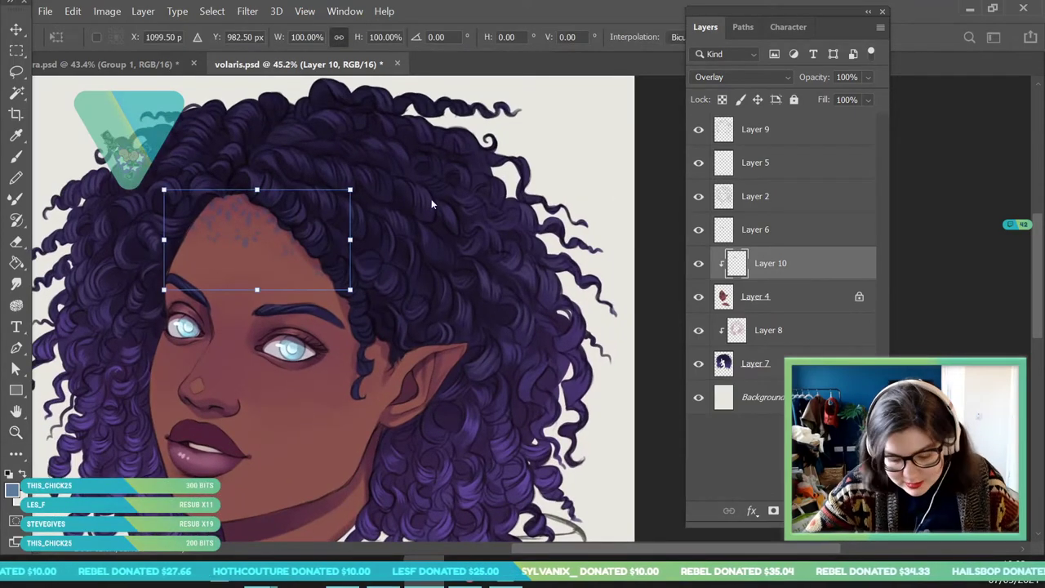
pyautogui.moveTo(363, 190); pyautogui.dragTo(410, 227)
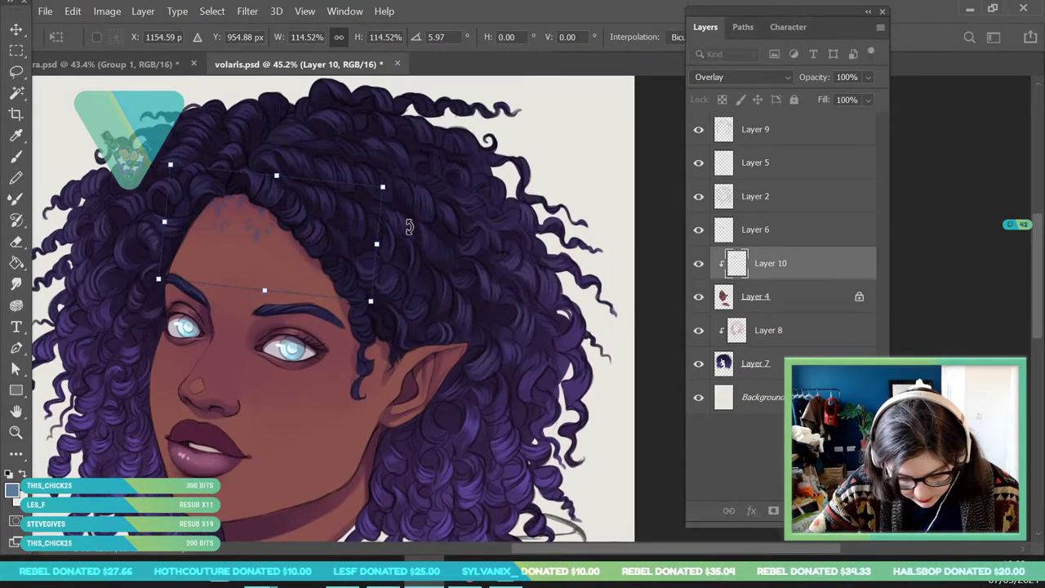
pyautogui.moveTo(318, 218); pyautogui.dragTo(265, 265)
pyautogui.click(16, 433)
# - Touch up the blue freckles along the forehead's hairline on Layer 10 with the 9 px brush
pyautogui.moveTo(343, 276); pyautogui.dragTo(417, 313)
pyautogui.moveTo(290, 202); pyautogui.dragTo(361, 282)
pyautogui.click(15, 241)
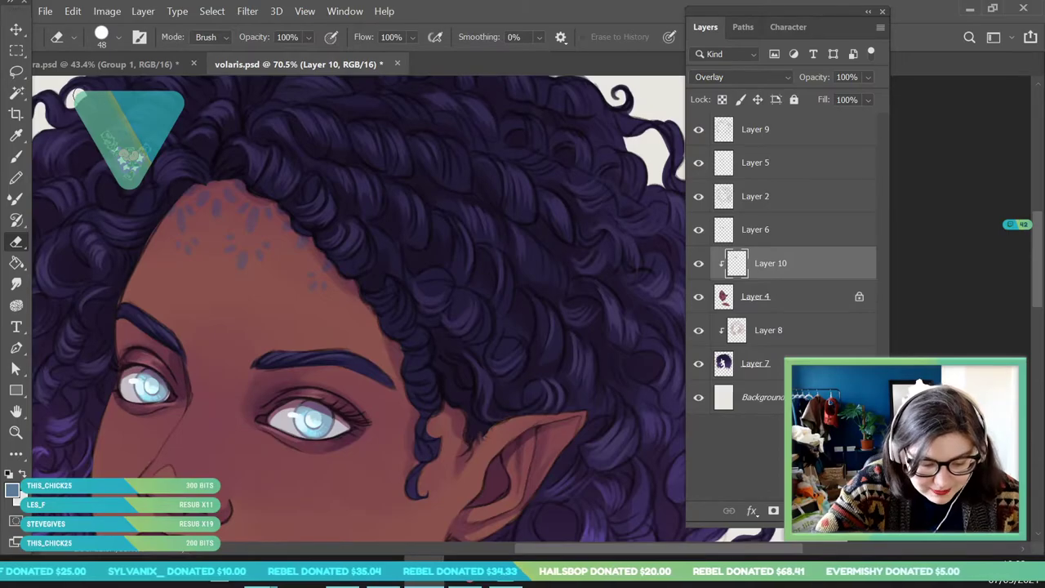
pyautogui.click(16, 433)
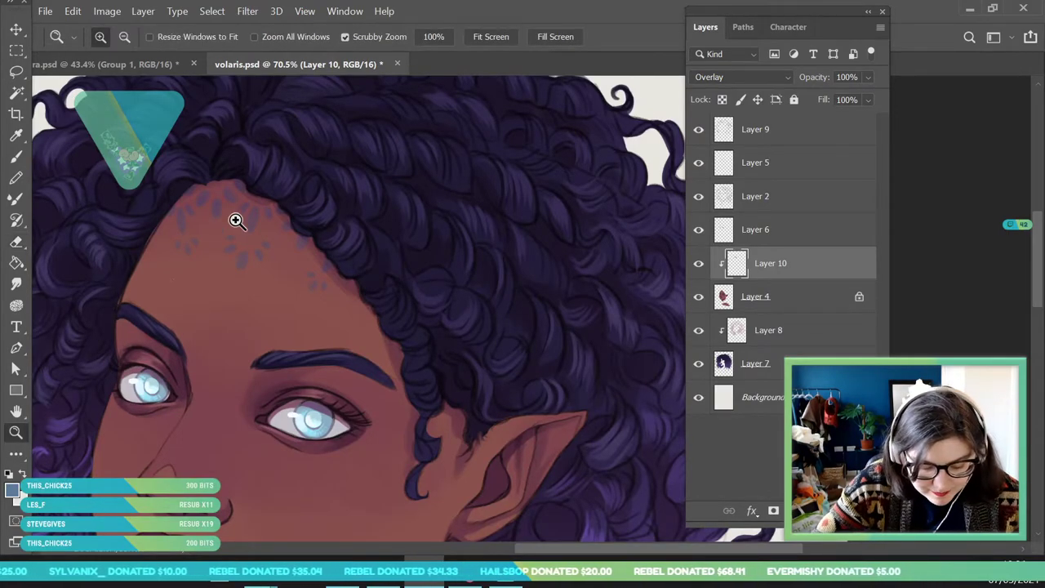
pyautogui.moveTo(229, 220); pyautogui.dragTo(184, 425)
pyautogui.moveTo(240, 256); pyautogui.dragTo(341, 378)
pyautogui.moveTo(220, 206)
pyautogui.mouseDown()
pyautogui.moveTo(217, 275)
pyautogui.moveTo(259, 304)
pyautogui.mouseUp()
pyautogui.click(17, 157)
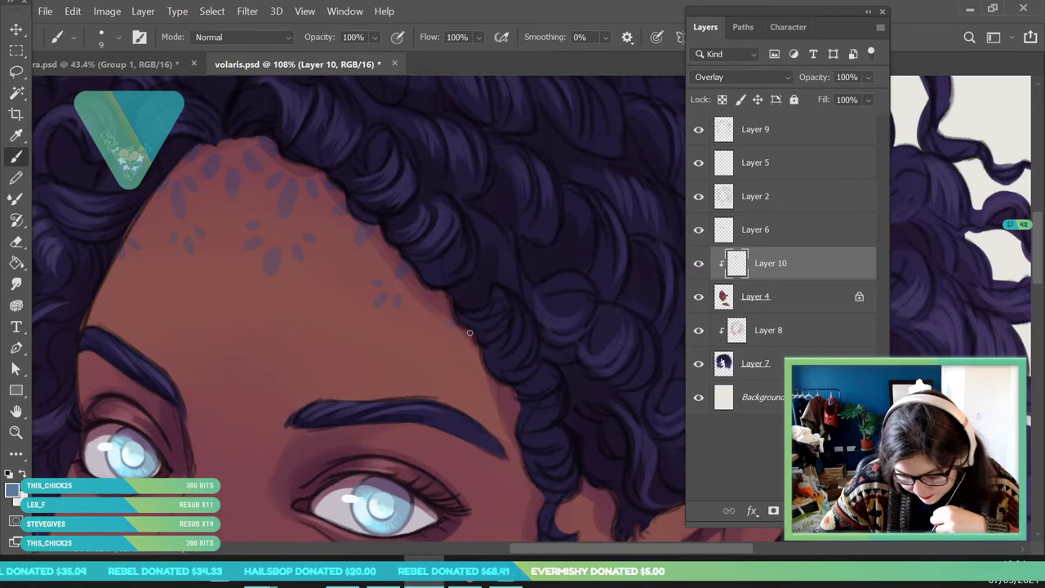
# - Turn off the transparency lock on Layer 4 and set the eraser size to 20 px
pyautogui.click(816, 298)
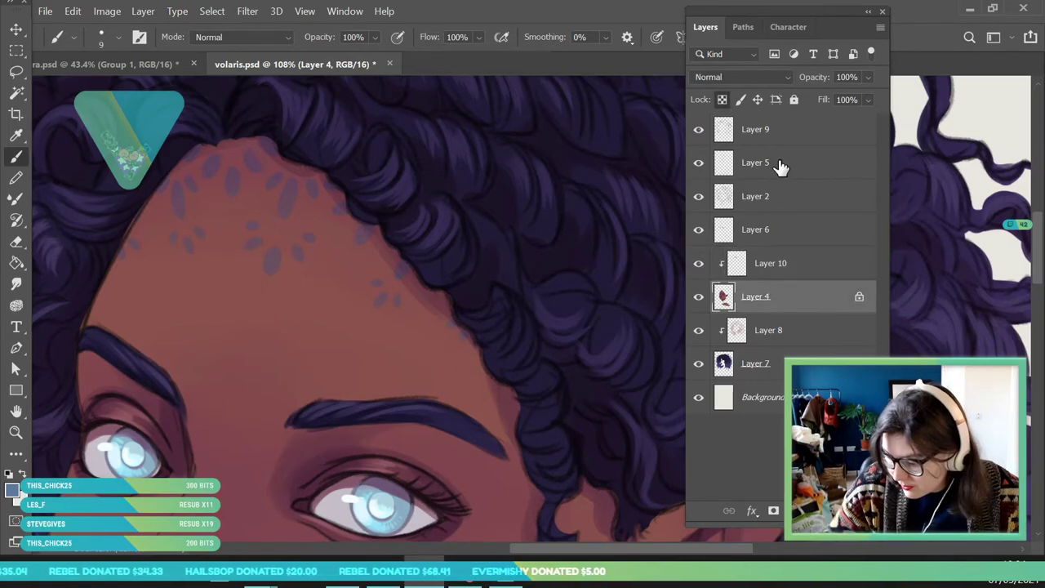
pyautogui.click(16, 242)
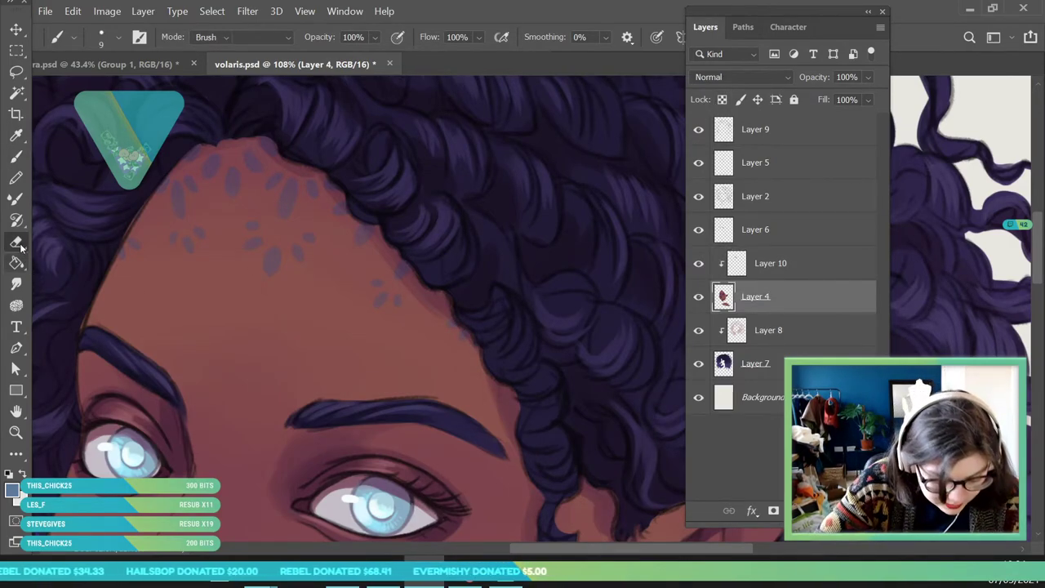
pyautogui.click(117, 40)
pyautogui.moveTo(107, 84); pyautogui.dragTo(101, 85)
pyautogui.click(308, 110)
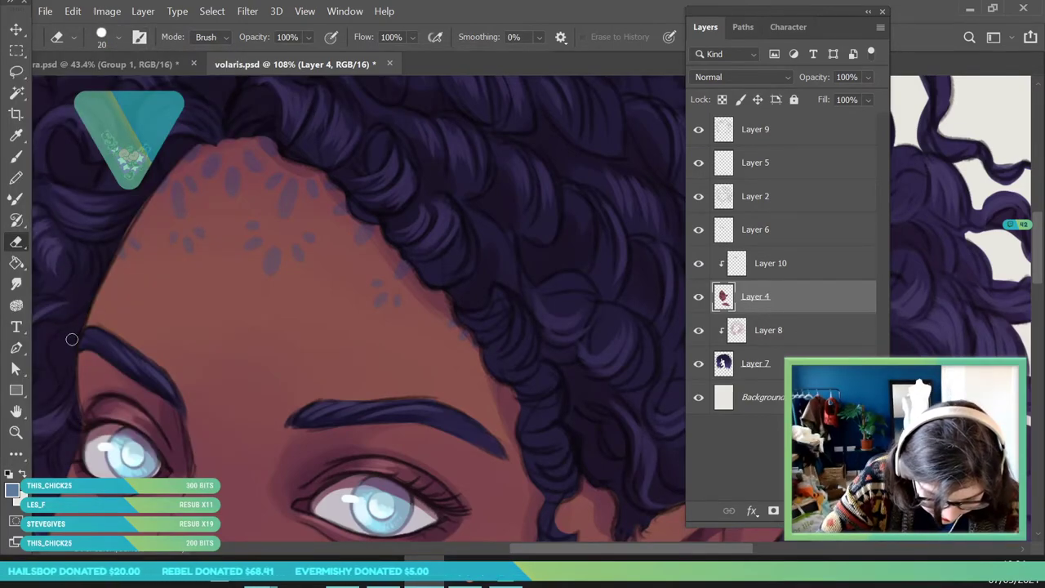
# - Clean up the outer edges of the skin around the face and ear on Layer 4 with the eraser
pyautogui.click(16, 432)
pyautogui.moveTo(222, 237); pyautogui.dragTo(207, 431)
pyautogui.moveTo(194, 333)
pyautogui.mouseDown()
pyautogui.moveTo(198, 343)
pyautogui.moveTo(180, 322)
pyautogui.mouseUp()
pyautogui.press('e')
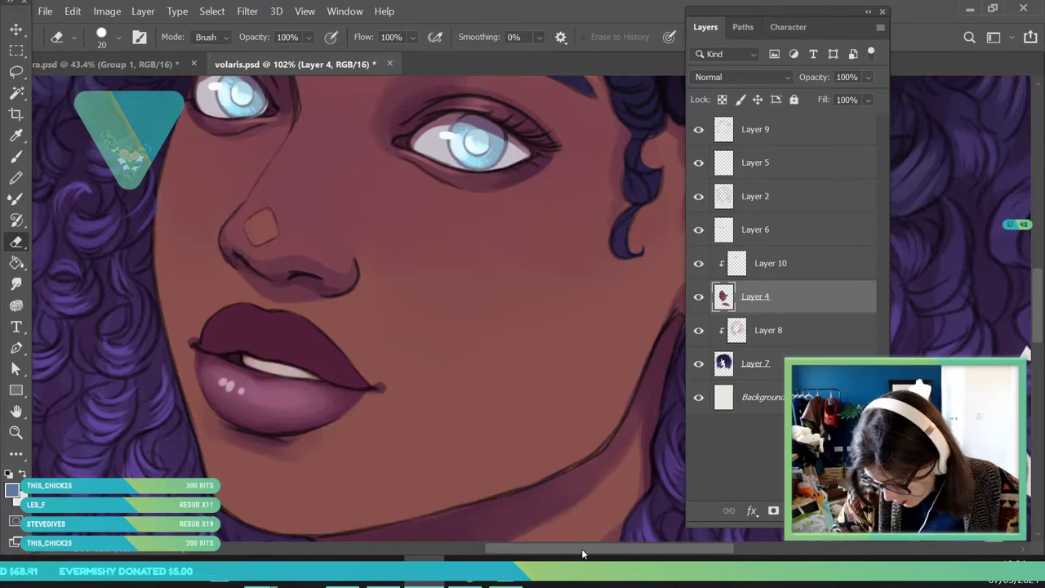
pyautogui.moveTo(582, 551); pyautogui.dragTo(667, 551)
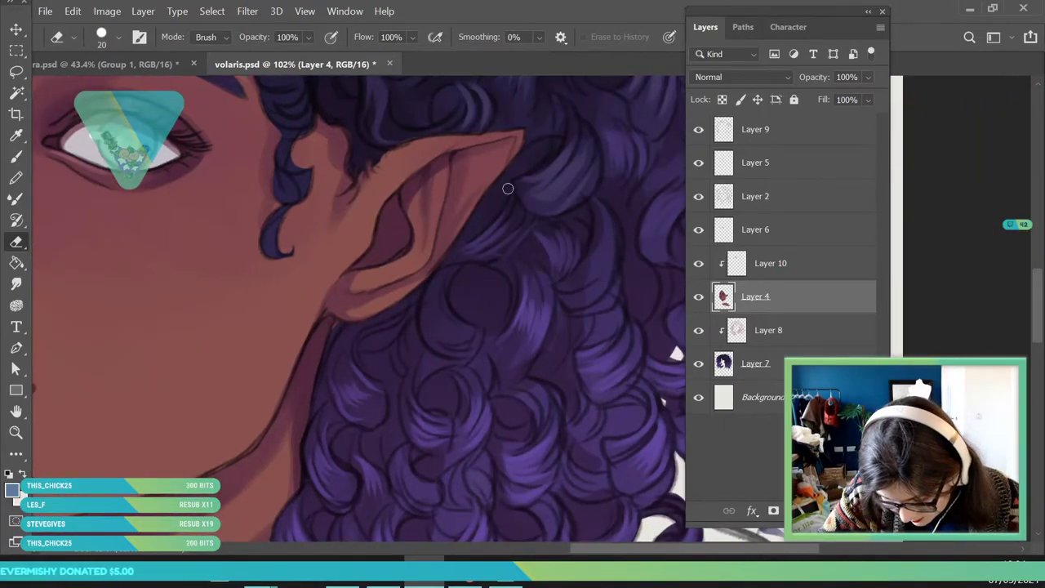
# - Make Layer 10 the active layer and set the brush size to 155 px for tinting the skin
pyautogui.click(15, 432)
pyautogui.hotkey('ctrl', '0')
pyautogui.moveTo(233, 175); pyautogui.dragTo(282, 215)
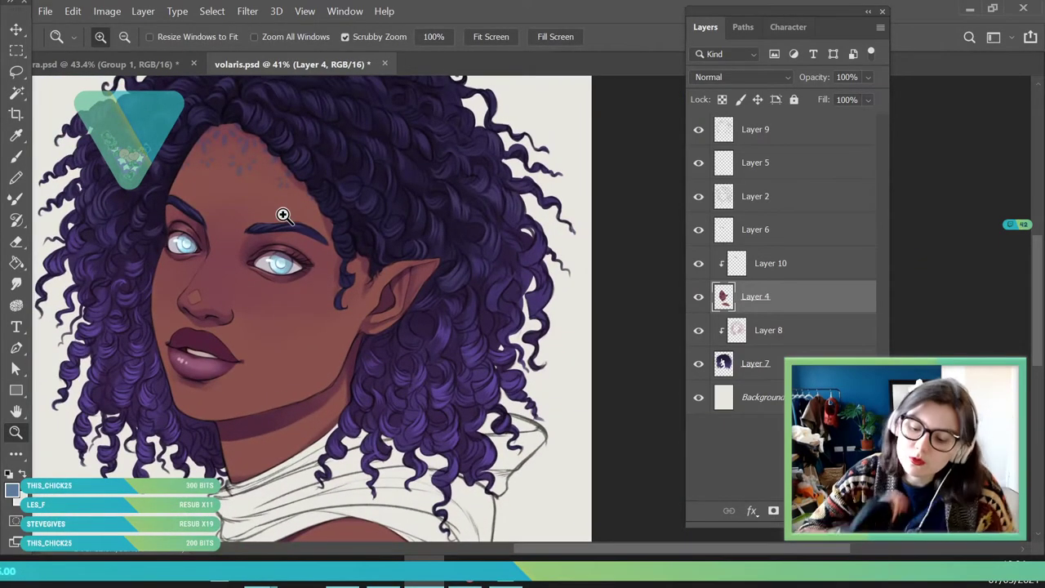
pyautogui.click(833, 270)
pyautogui.moveTo(253, 178); pyautogui.dragTo(282, 179)
pyautogui.press('b')
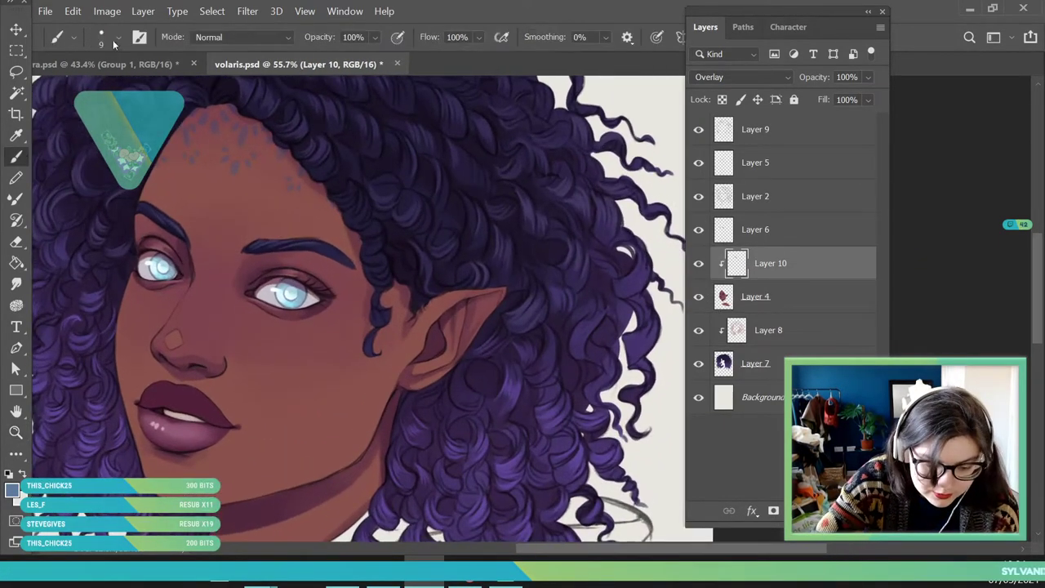
pyautogui.click(120, 39)
pyautogui.click(154, 85)
pyautogui.click(517, 284)
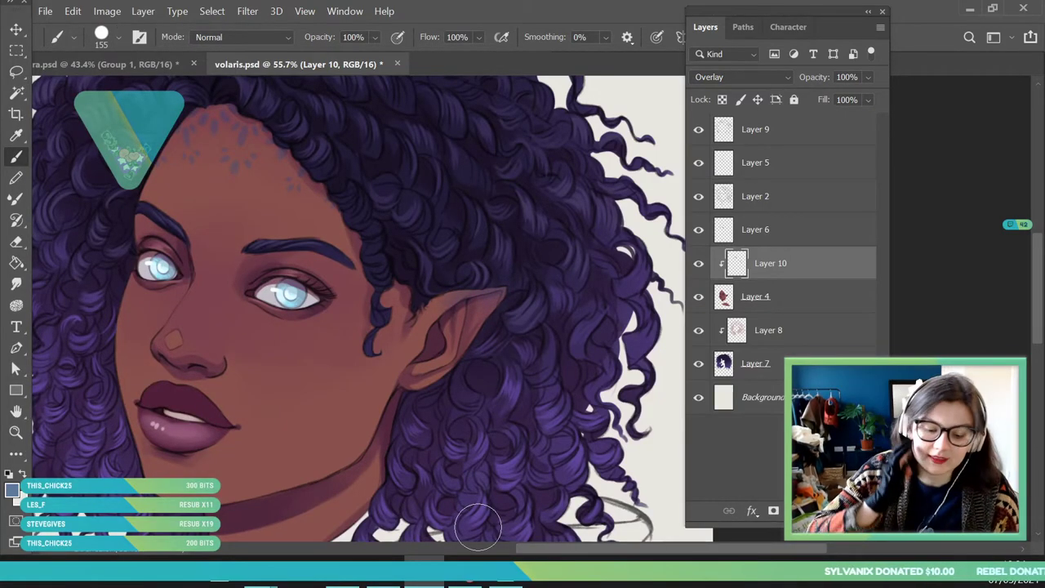
# - Tint the skin near the forehead hairline with blue on Layer 10 using a 417 px brush
pyautogui.moveTo(168, 354); pyautogui.dragTo(118, 350)
pyautogui.moveTo(234, 272); pyautogui.dragTo(266, 270)
pyautogui.click(115, 40)
pyautogui.click(180, 88)
pyautogui.click(304, 164)
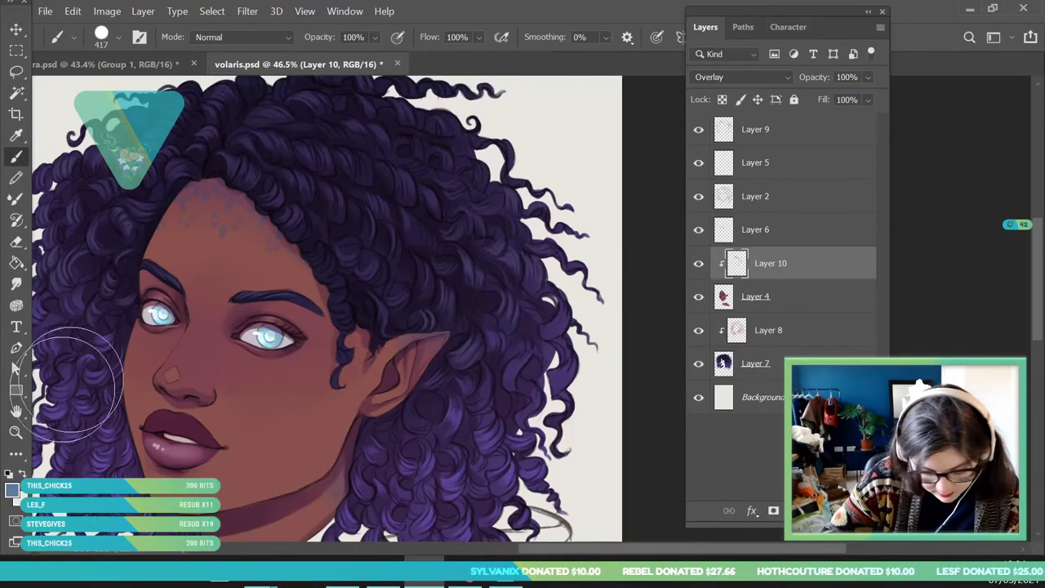
# - Touch up the blue tint on the lower face around the mouth with brush sizes of 32 px and 78 px
pyautogui.click(16, 433)
pyautogui.moveTo(275, 222)
pyautogui.mouseDown()
pyautogui.moveTo(204, 266)
pyautogui.moveTo(351, 319)
pyautogui.mouseUp()
pyautogui.click(16, 157)
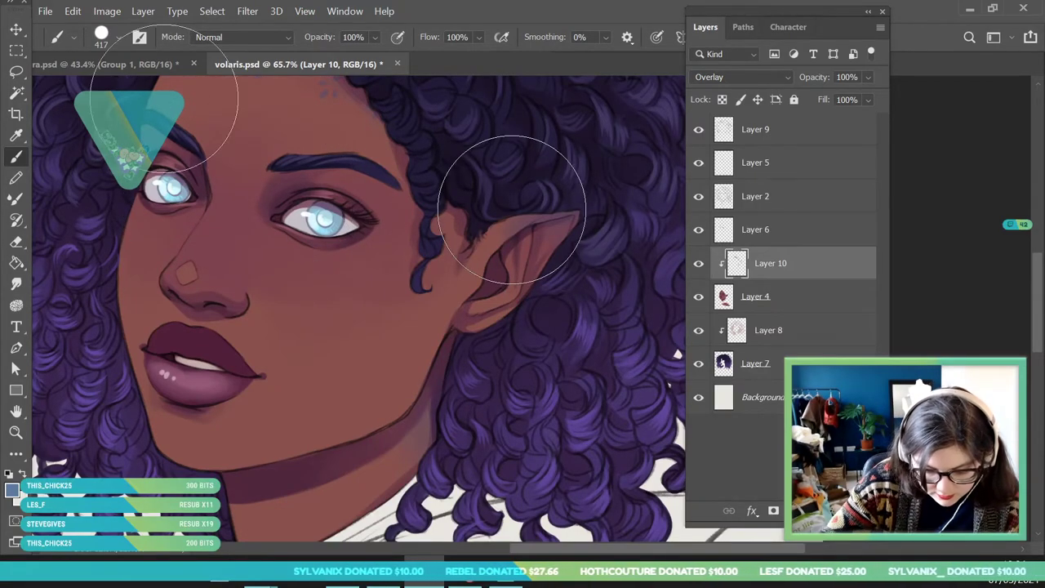
pyautogui.click(116, 41)
pyautogui.click(109, 87)
pyautogui.click(258, 362)
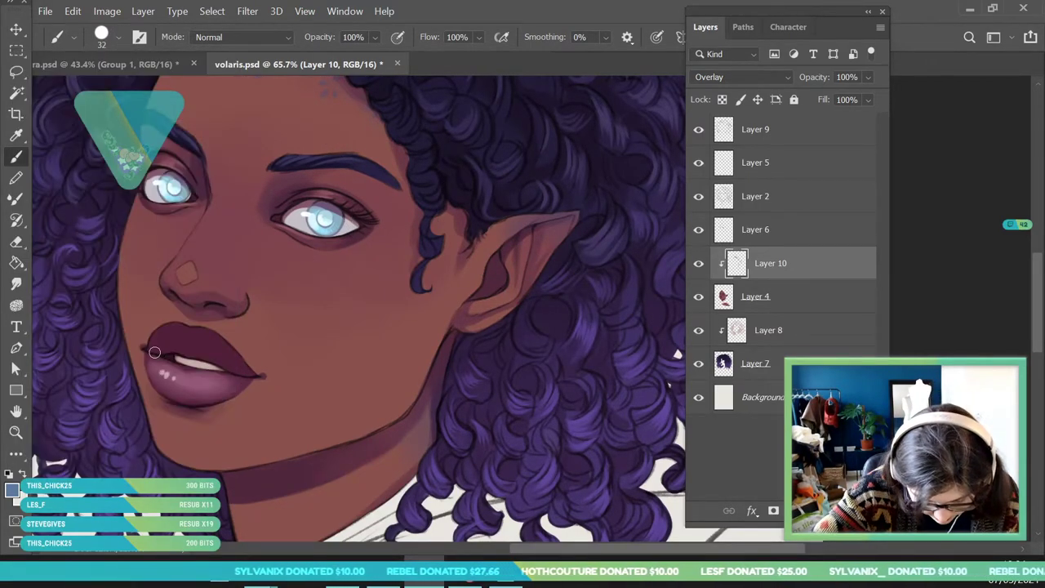
pyautogui.click(118, 39)
pyautogui.click(254, 373)
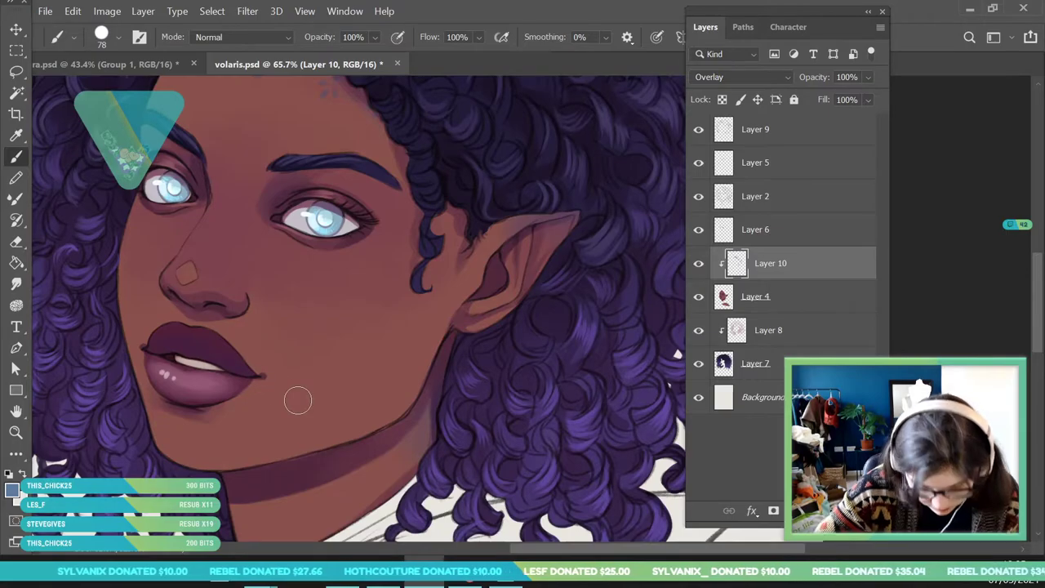
# - Erase excess tint from the cheek beside the nose on Layer 10 with a 136 px eraser
pyautogui.click(25, 437)
pyautogui.moveTo(166, 310); pyautogui.dragTo(155, 253)
pyautogui.click(17, 241)
pyautogui.click(104, 38)
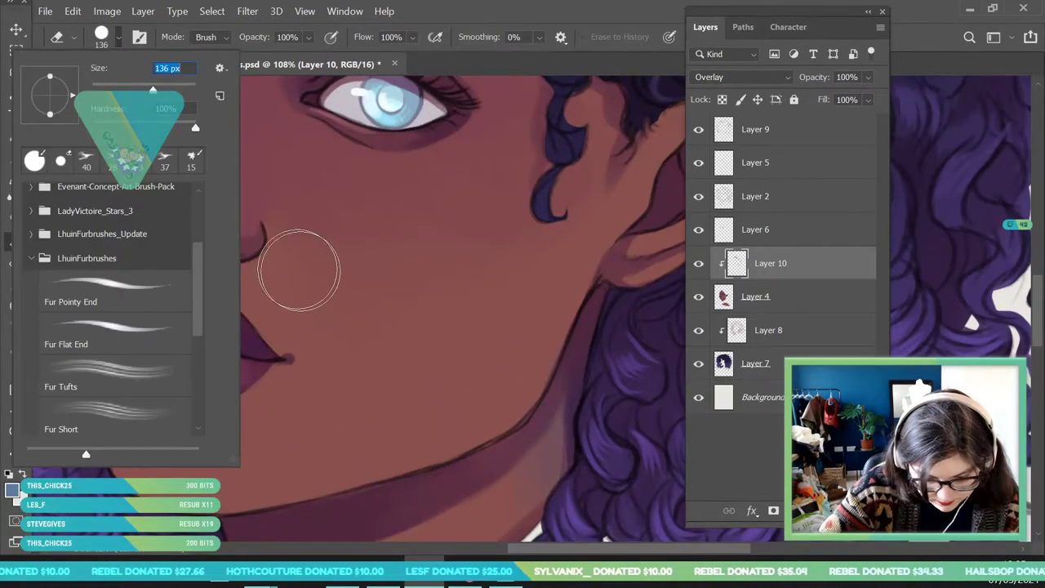
pyautogui.click(289, 263)
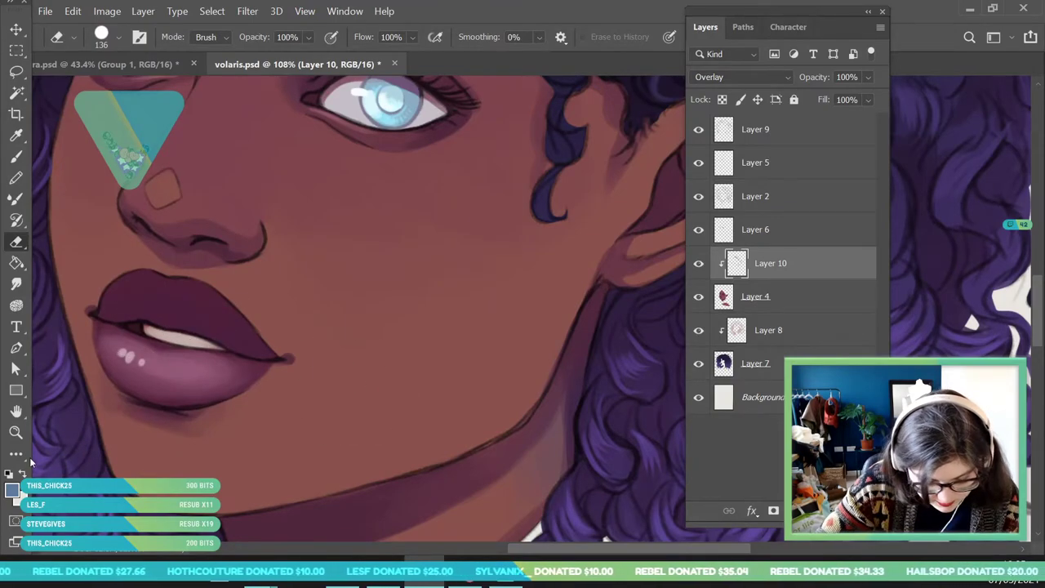
pyautogui.press('z')
pyautogui.moveTo(209, 267); pyautogui.dragTo(344, 457)
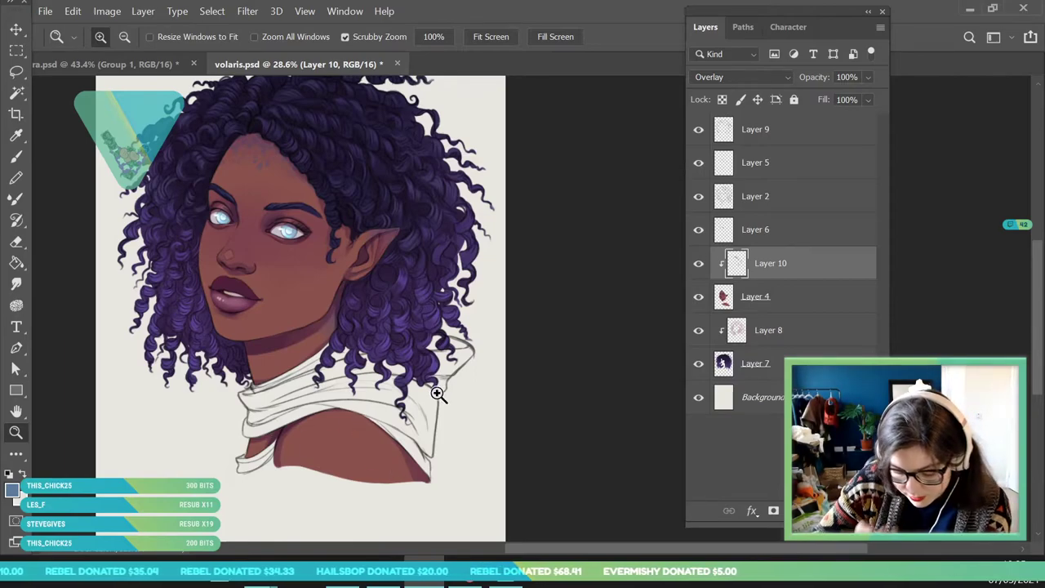
# - Create a new layer directly above the Background layer for the scarf's base colour
pyautogui.click(804, 398)
pyautogui.click(839, 510)
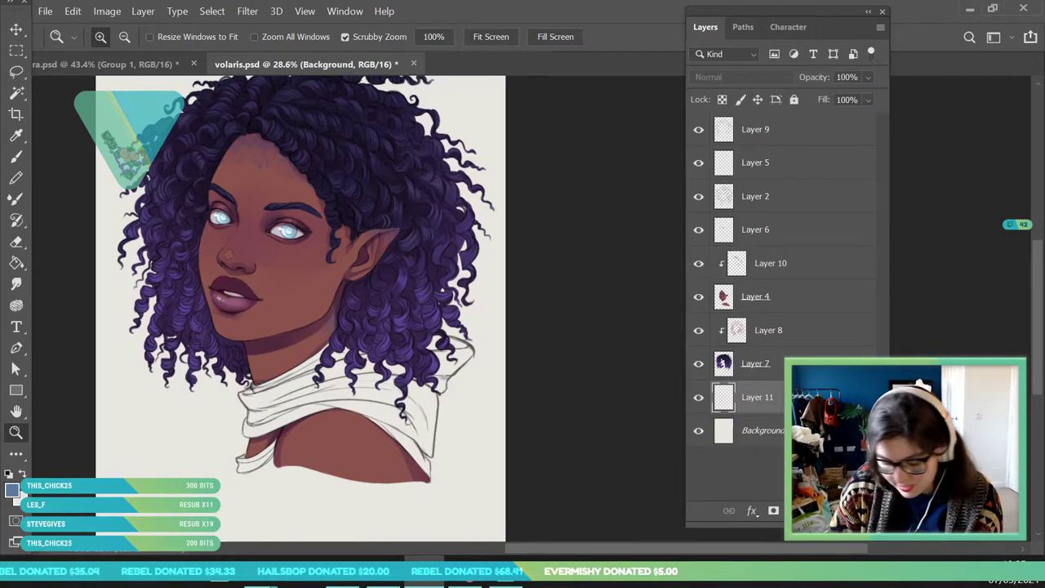
pyautogui.moveTo(326, 400); pyautogui.dragTo(357, 459)
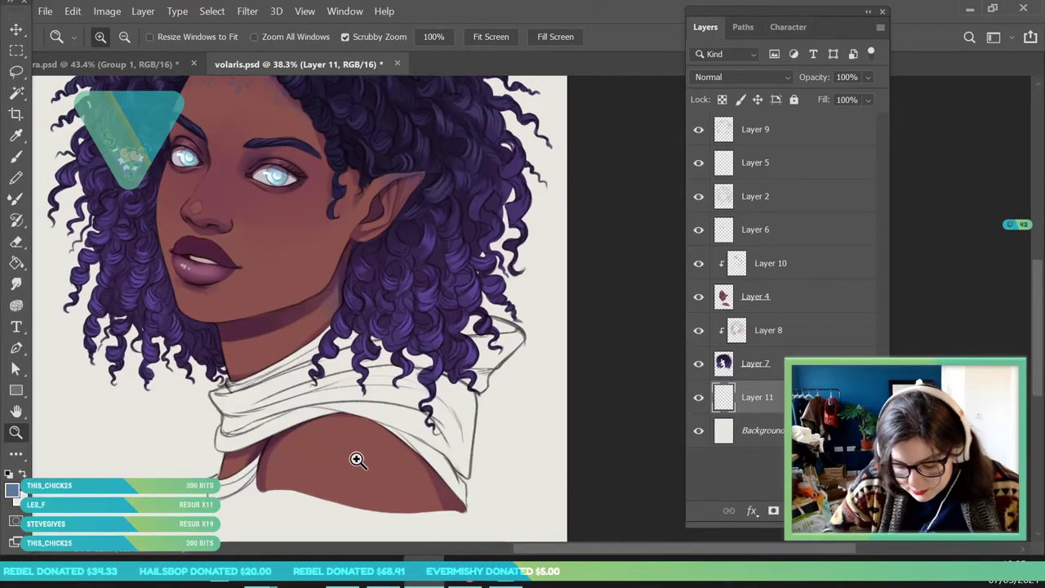
# - Set the foreground colour to a dark navy blue
pyautogui.click(12, 489)
pyautogui.moveTo(805, 209); pyautogui.dragTo(804, 203)
pyautogui.moveTo(668, 235)
pyautogui.mouseDown()
pyautogui.moveTo(650, 263)
pyautogui.moveTo(691, 258)
pyautogui.moveTo(686, 245)
pyautogui.mouseUp()
pyautogui.click(920, 119)
# - Block in the scarf's upper fold around the neck with navy using the 78 px brush
pyautogui.press('z')
pyautogui.moveTo(277, 460)
pyautogui.mouseDown()
pyautogui.moveTo(227, 440)
pyautogui.moveTo(171, 443)
pyautogui.moveTo(238, 354)
pyautogui.moveTo(415, 231)
pyautogui.moveTo(430, 234)
pyautogui.moveTo(436, 267)
pyautogui.moveTo(504, 241)
pyautogui.mouseUp()
pyautogui.press('b')
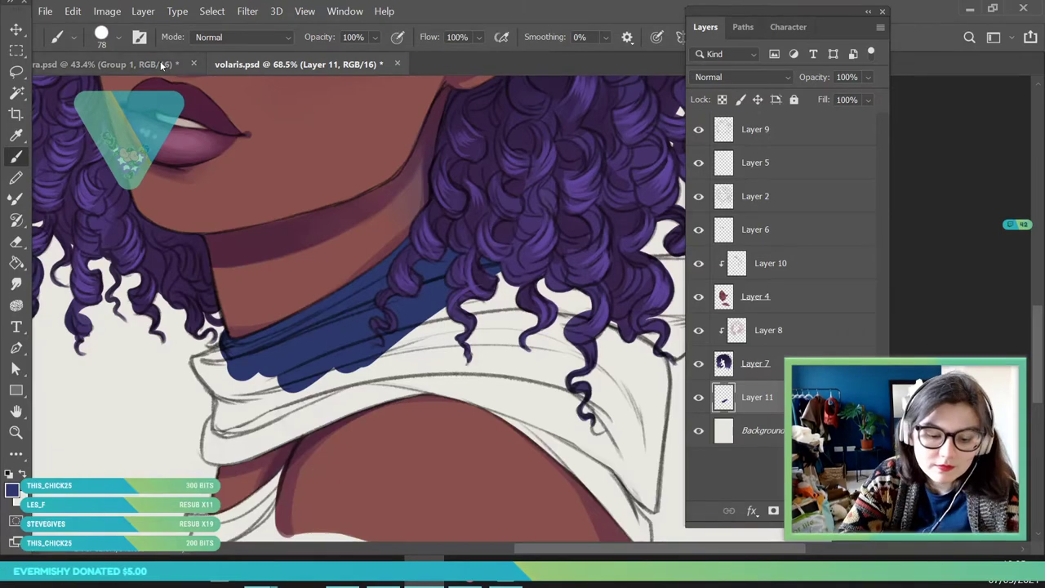
# - Paint the scarf's left edge and lower left corner navy with a 36 px brush
pyautogui.click(119, 36)
pyautogui.press('Return')
pyautogui.moveTo(226, 351)
pyautogui.mouseDown()
pyautogui.moveTo(208, 376)
pyautogui.moveTo(198, 365)
pyautogui.moveTo(224, 395)
pyautogui.moveTo(207, 453)
pyautogui.moveTo(231, 461)
pyautogui.moveTo(266, 449)
pyautogui.moveTo(240, 429)
pyautogui.mouseUp()
pyautogui.press('z')
pyautogui.moveTo(181, 343); pyautogui.dragTo(123, 359)
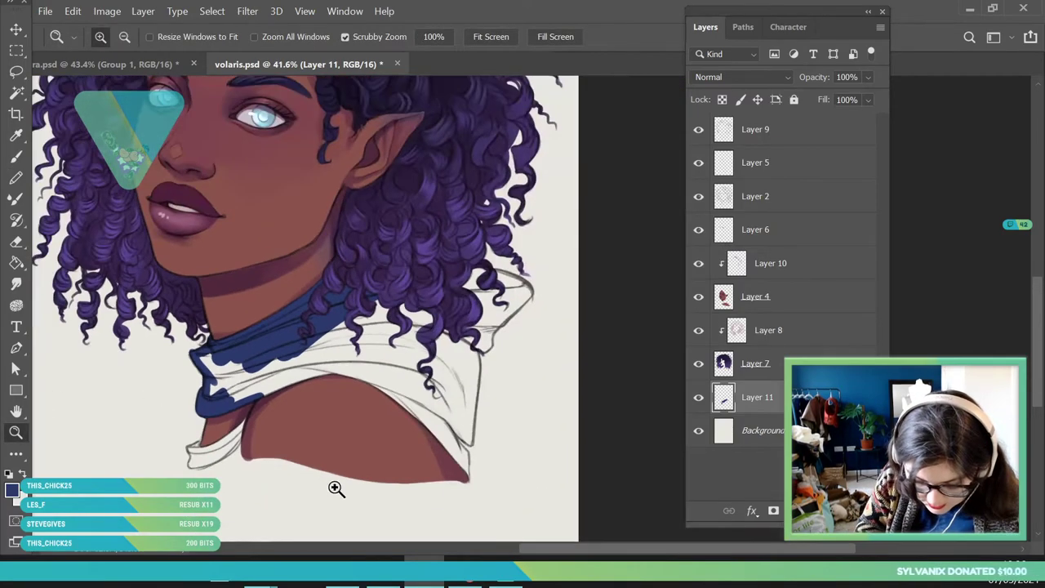
# - Outline the scarf in navy along the shoulder, down its right side and around the pointed fold behind the hair
pyautogui.moveTo(482, 447); pyautogui.dragTo(529, 496)
pyautogui.press('b')
pyautogui.moveTo(250, 325)
pyautogui.mouseDown()
pyautogui.moveTo(438, 488)
pyautogui.moveTo(451, 478)
pyautogui.moveTo(445, 437)
pyautogui.moveTo(471, 301)
pyautogui.moveTo(459, 172)
pyautogui.mouseUp()
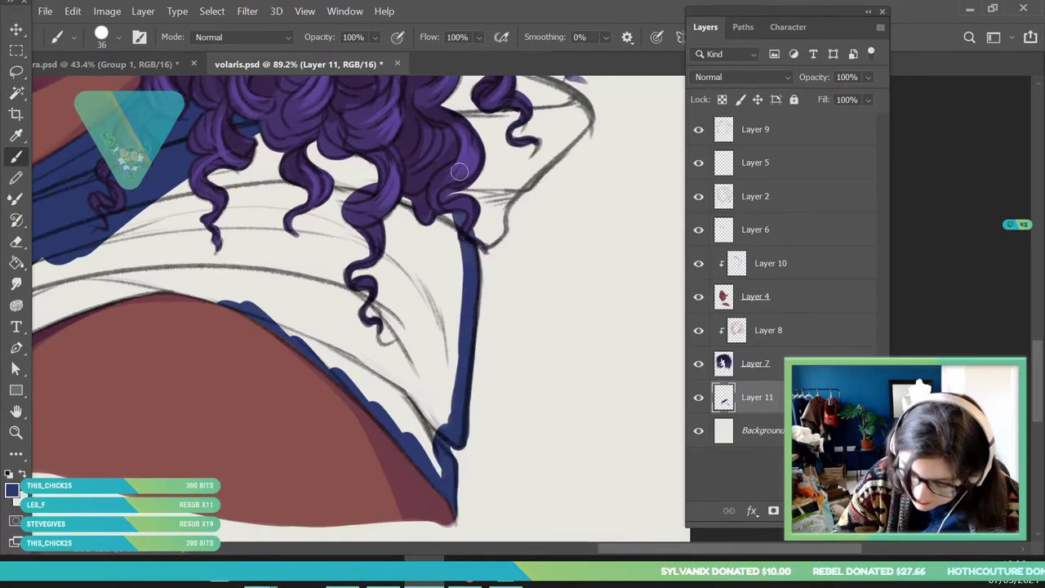
pyautogui.scroll(3, 1039, 359)
pyautogui.moveTo(467, 436)
pyautogui.mouseDown()
pyautogui.moveTo(473, 372)
pyautogui.moveTo(499, 369)
pyautogui.moveTo(505, 339)
pyautogui.moveTo(585, 247)
pyautogui.moveTo(550, 223)
pyautogui.moveTo(483, 209)
pyautogui.mouseUp()
# - Fill the outlined interior of the scarf with navy using the Paint Bucket
pyautogui.press('z')
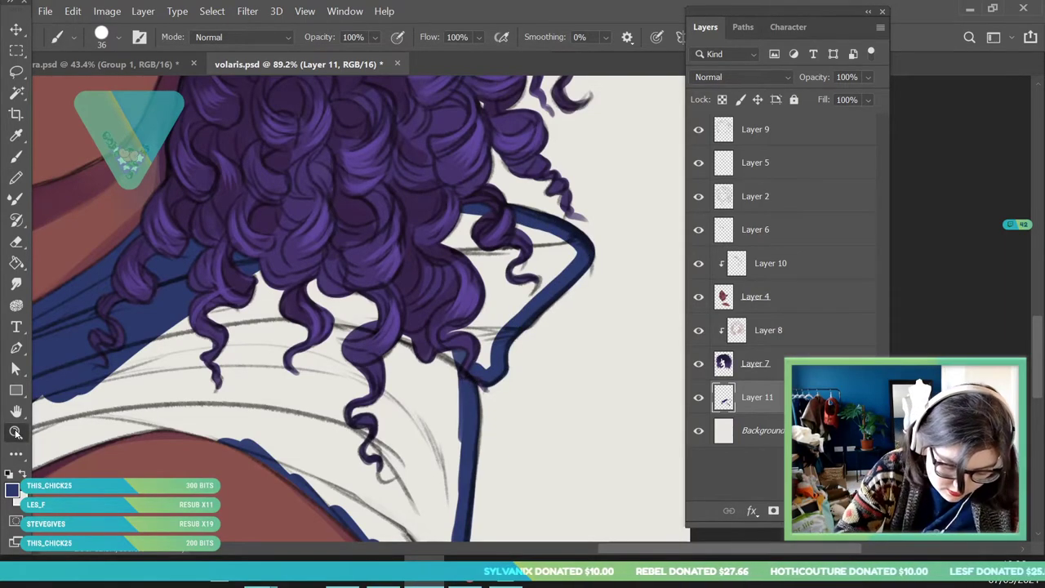
pyautogui.moveTo(330, 269); pyautogui.dragTo(306, 299)
pyautogui.moveTo(174, 298); pyautogui.dragTo(204, 296)
pyautogui.press('b')
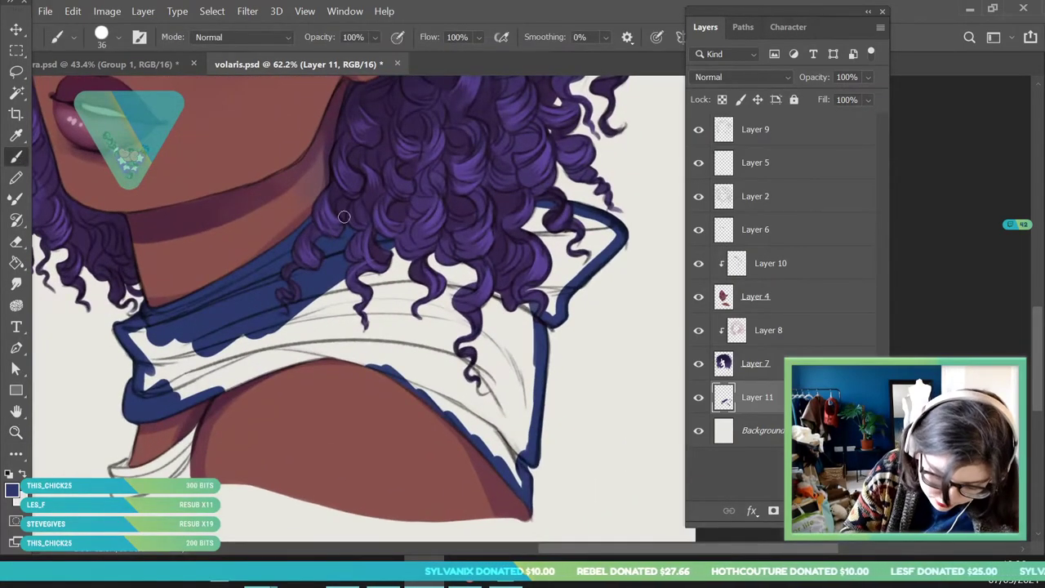
pyautogui.press('g')
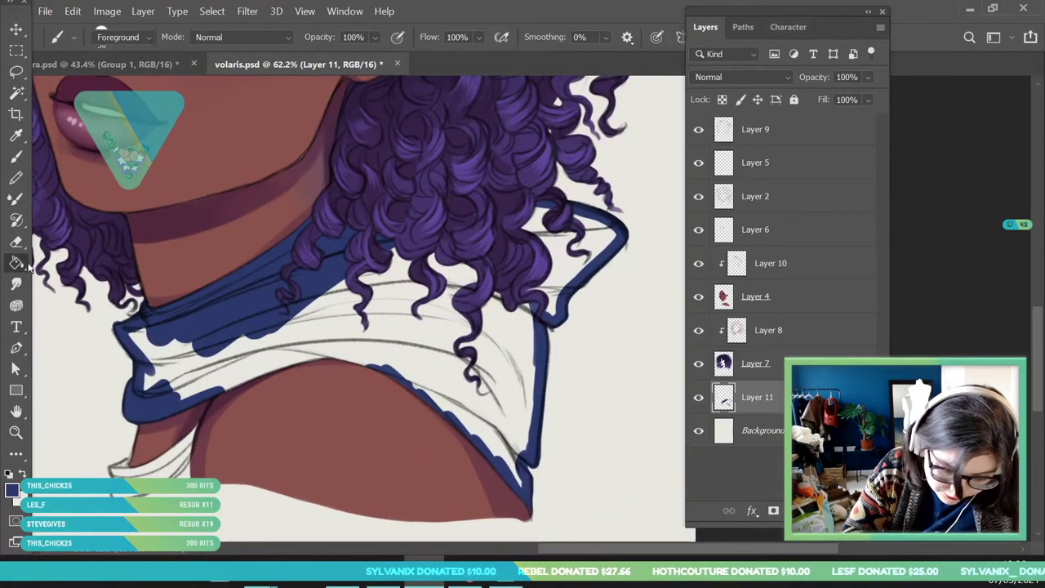
pyautogui.click(412, 338)
# - Paint over the unfilled gaps between the scarf's outline and its fill with a 92 px brush
pyautogui.click(120, 40)
pyautogui.write('92')
pyautogui.press('Return')
pyautogui.moveTo(143, 338)
pyautogui.mouseDown()
pyautogui.moveTo(153, 388)
pyautogui.moveTo(256, 313)
pyautogui.moveTo(315, 303)
pyautogui.mouseUp()
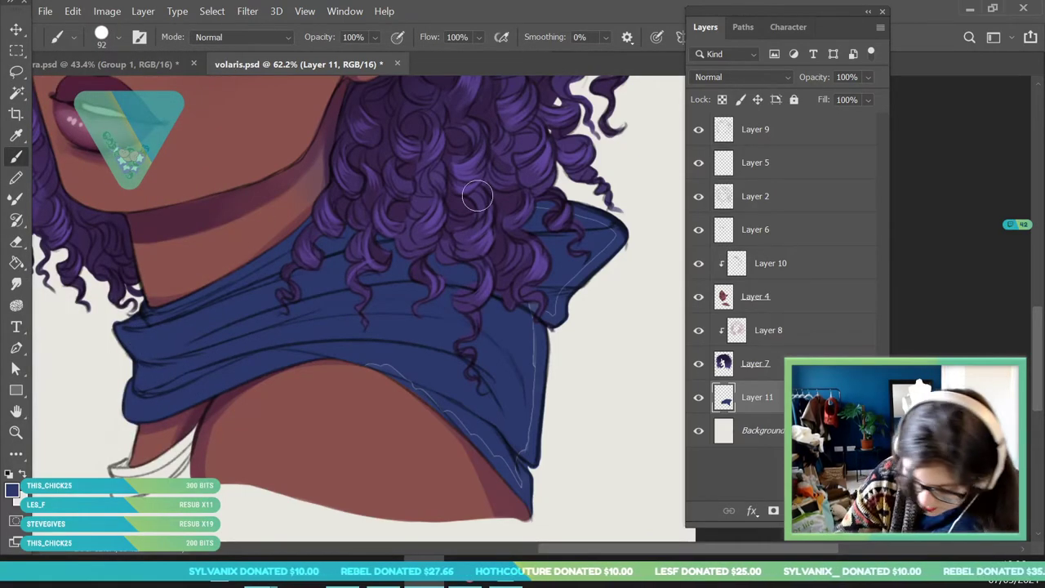
pyautogui.moveTo(602, 236)
pyautogui.mouseDown()
pyautogui.moveTo(517, 298)
pyautogui.moveTo(517, 455)
pyautogui.moveTo(460, 444)
pyautogui.moveTo(373, 377)
pyautogui.mouseUp()
# - Erase the stray navy outside the scarf's lower right edge with a 23 px eraser
pyautogui.click(16, 241)
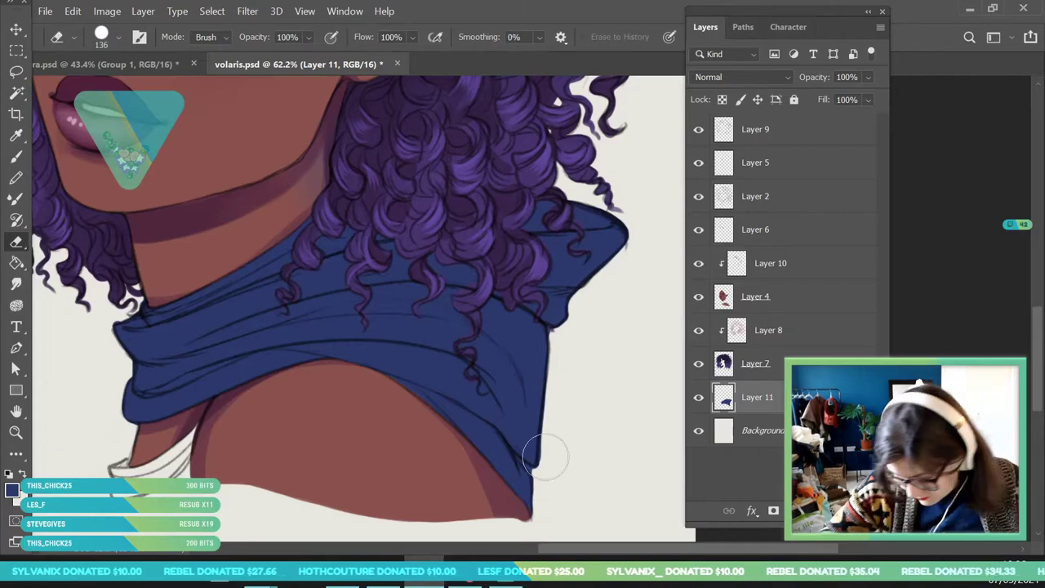
pyautogui.click(101, 37)
pyautogui.click(547, 477)
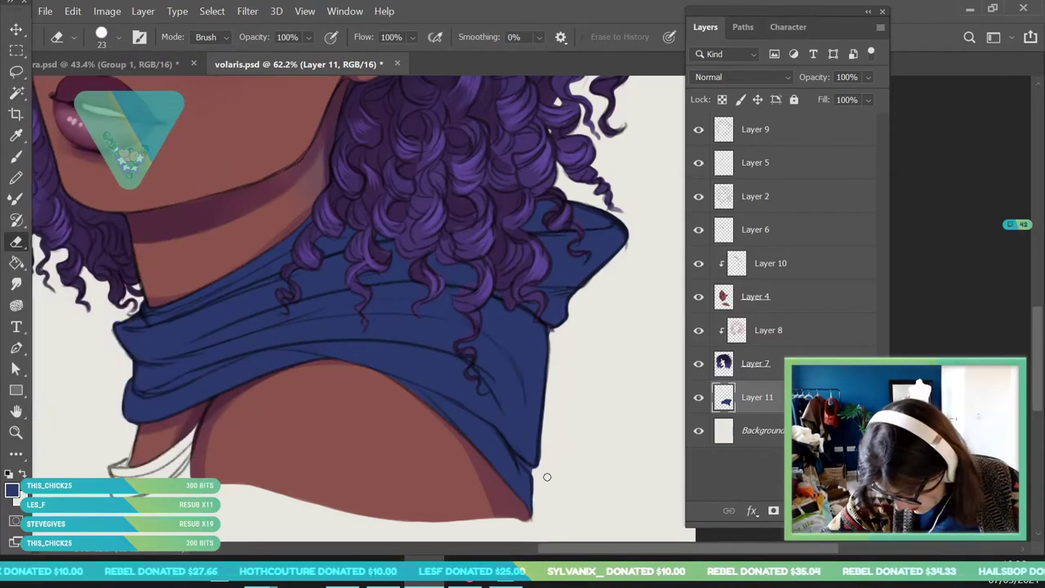
pyautogui.rightClick(540, 480)
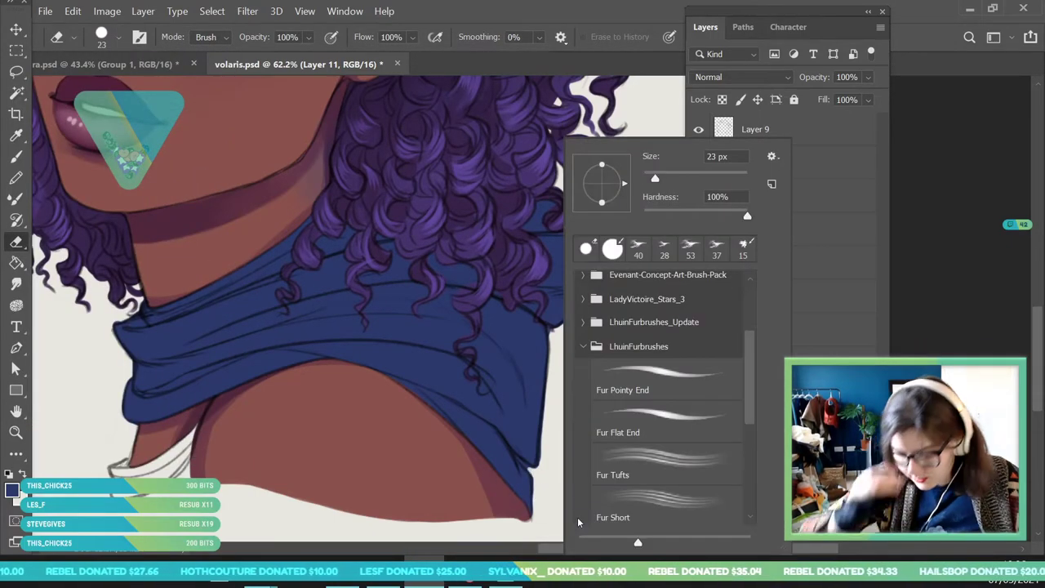
pyautogui.press('Return')
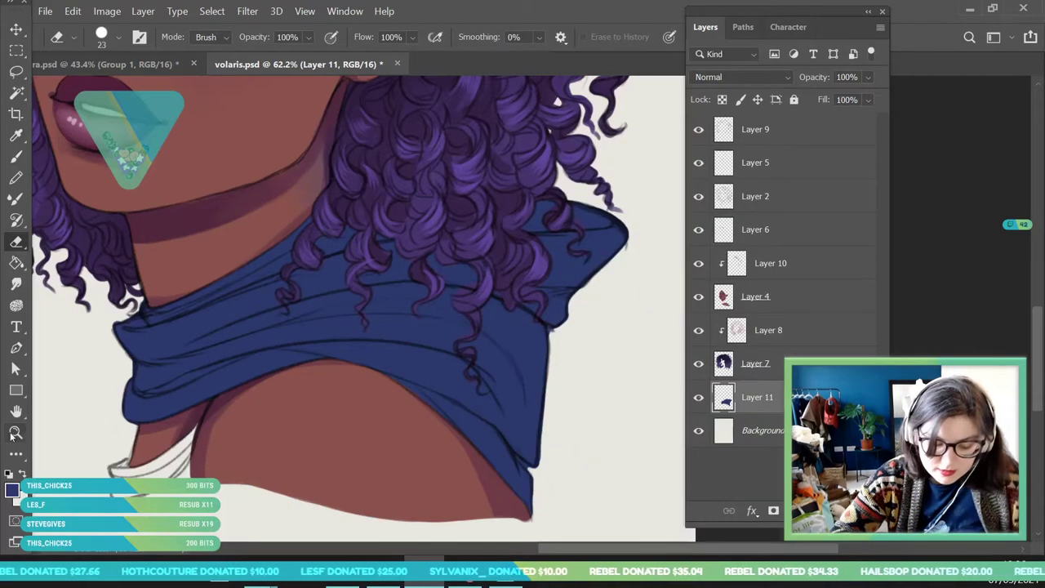
# - Add a new layer clipped to the scarf's navy layer and set its blend mode to Multiply
pyautogui.press('z')
pyautogui.moveTo(308, 316); pyautogui.dragTo(248, 493)
pyautogui.moveTo(318, 189); pyautogui.dragTo(385, 356)
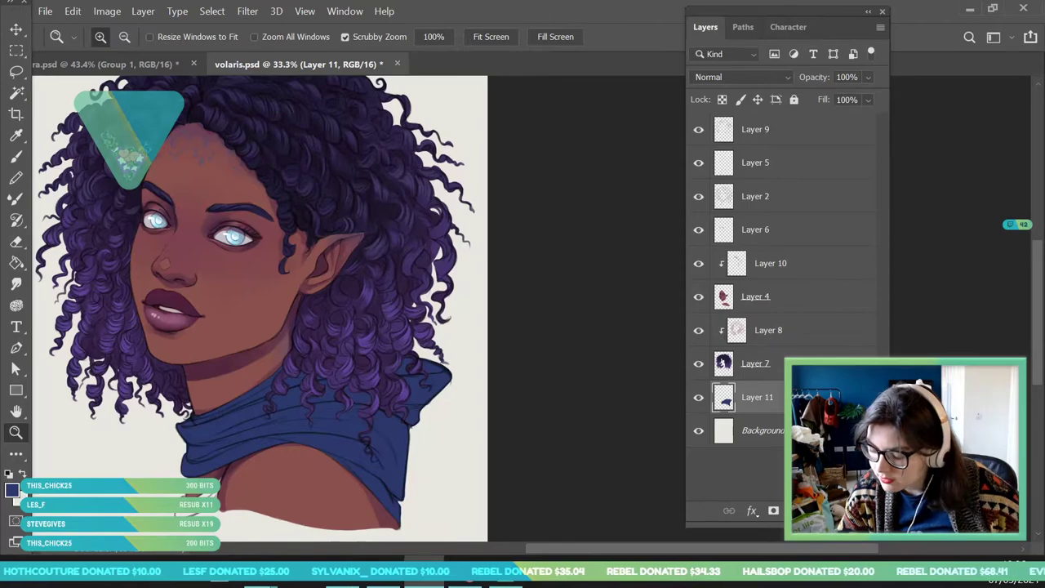
pyautogui.click(837, 510)
pyautogui.rightClick(836, 398)
pyautogui.click(893, 344)
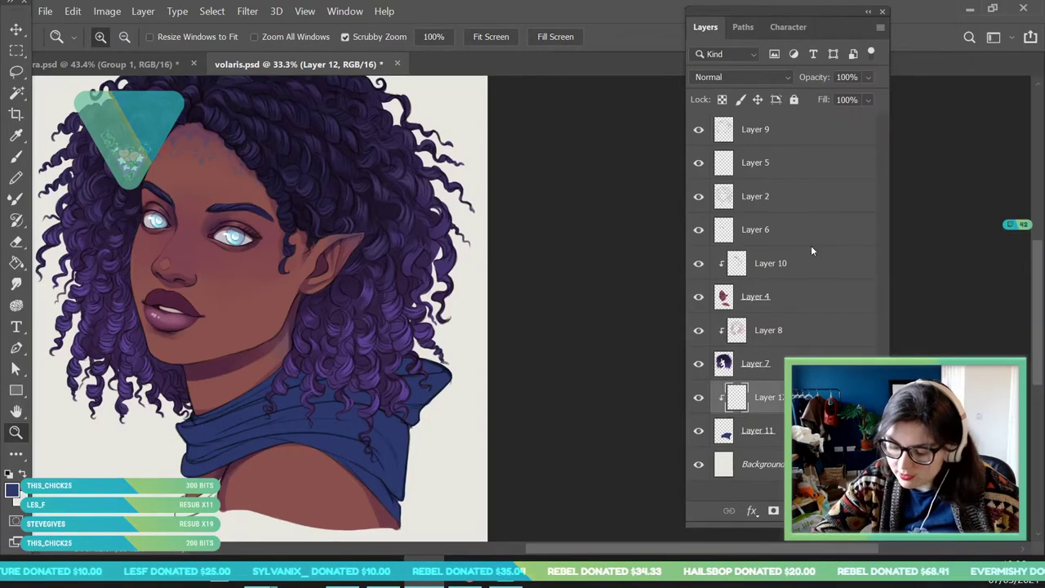
pyautogui.click(739, 77)
pyautogui.click(710, 141)
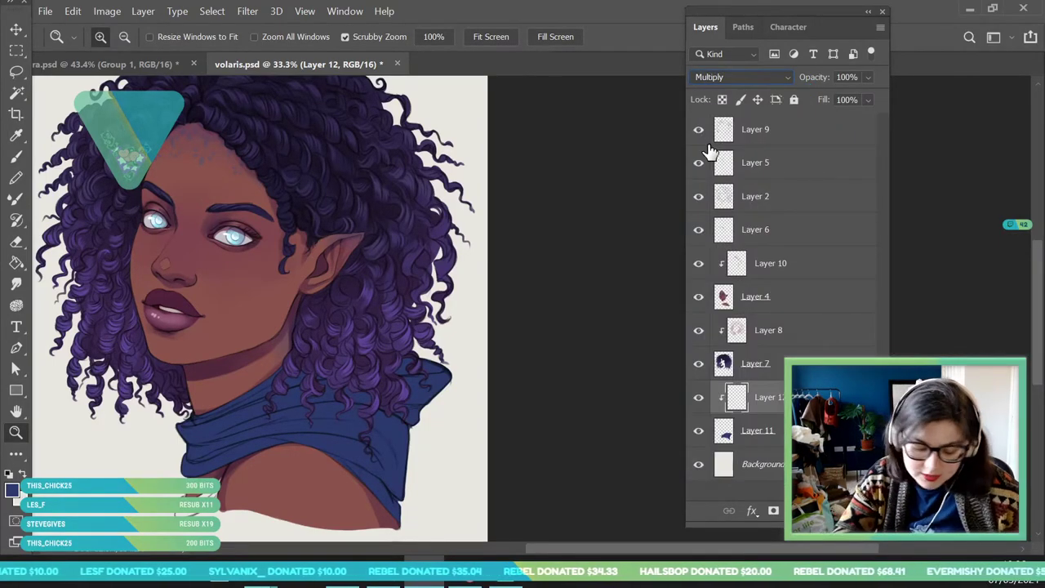
# - Fill the clipped Multiply layer with a pale pink (H 350, S 16, B 85) to shade the scarf
pyautogui.click(11, 489)
pyautogui.click(789, 136)
pyautogui.moveTo(590, 150); pyautogui.dragTo(597, 156)
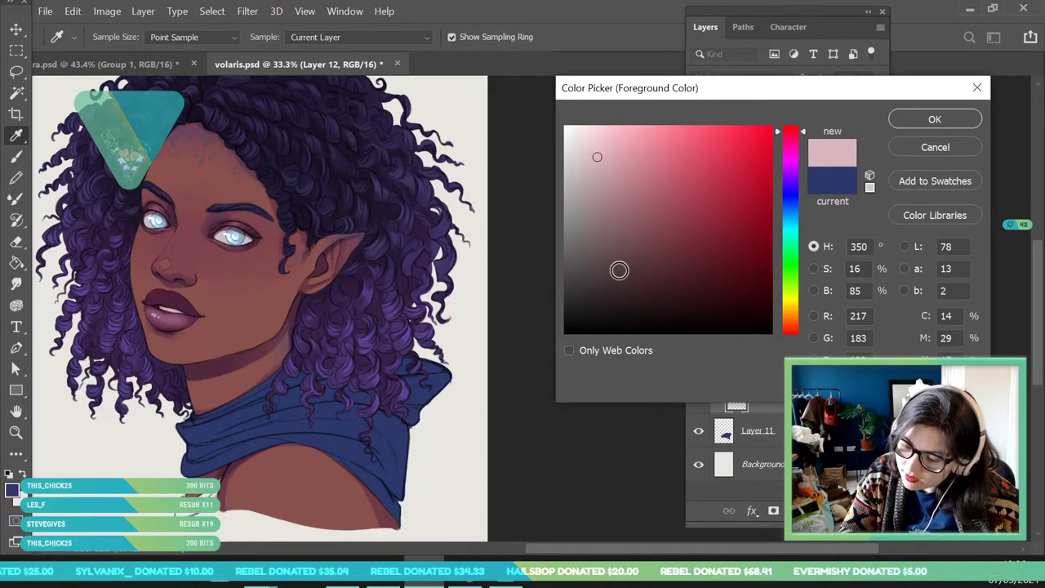
pyautogui.press('Return')
pyautogui.press('z')
pyautogui.click(23, 351)
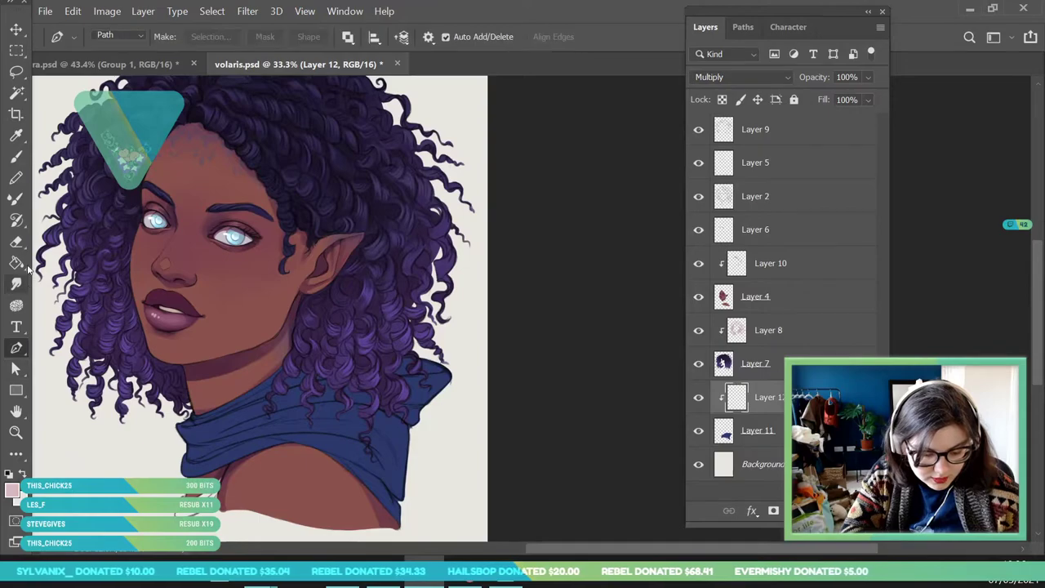
pyautogui.press('g')
pyautogui.click(406, 467)
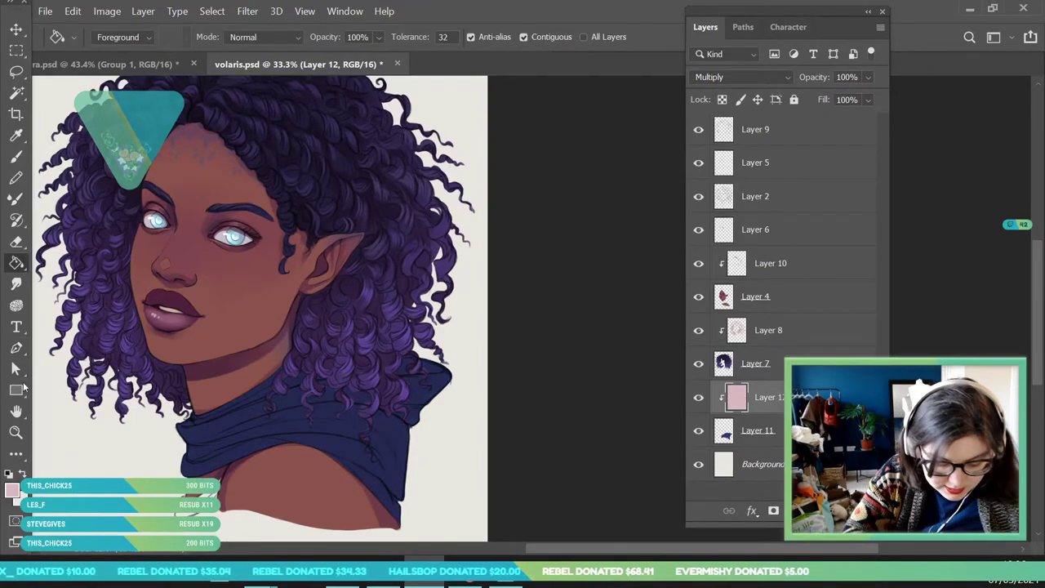
# - Set the foreground colour to white and brush light into the scarf's upper folds on the Multiply layer at 92 px
pyautogui.press('i')
pyautogui.click(11, 489)
pyautogui.click(566, 128)
pyautogui.click(912, 122)
pyautogui.click(16, 432)
pyautogui.moveTo(374, 240); pyautogui.dragTo(331, 427)
pyautogui.moveTo(311, 358)
pyautogui.mouseDown()
pyautogui.moveTo(336, 446)
pyautogui.moveTo(345, 422)
pyautogui.mouseUp()
pyautogui.press('b')
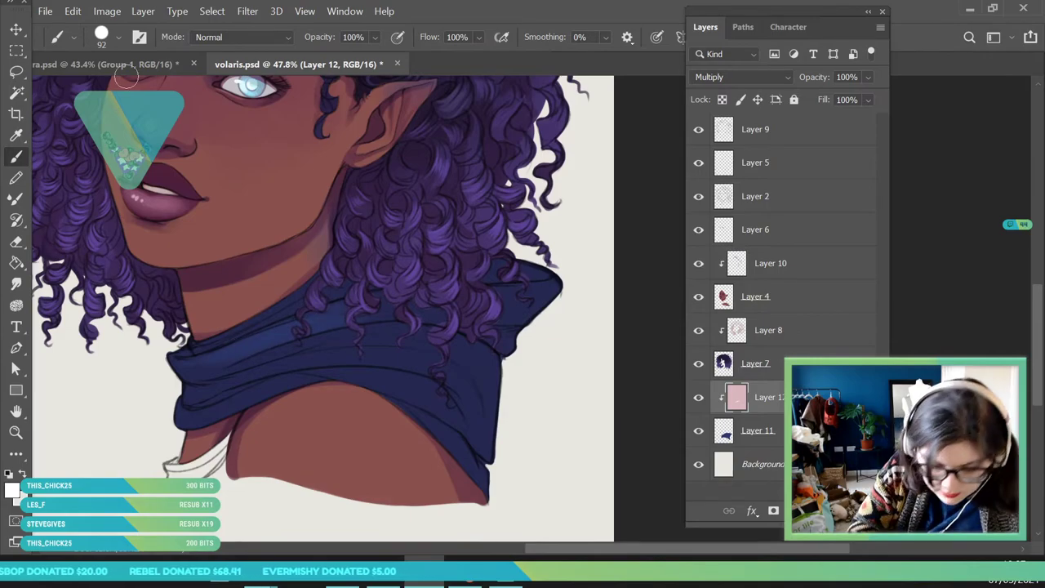
# - Paint the scarf's remaining lit folds white, using a 34 px brush and a 99 px brush above the shoulder
pyautogui.click(119, 38)
pyautogui.moveTo(113, 86); pyautogui.dragTo(108, 88)
pyautogui.press('Return')
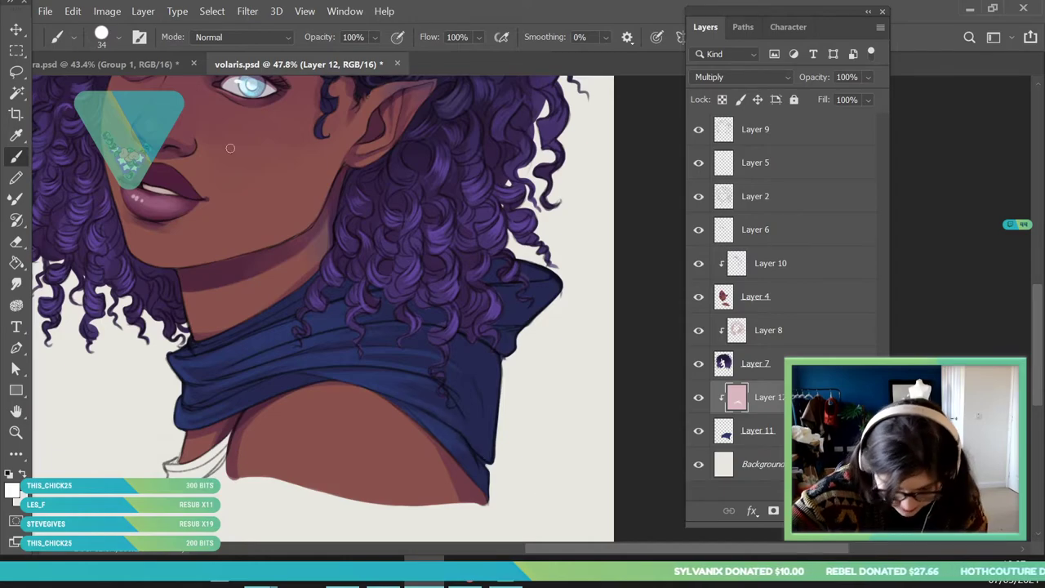
pyautogui.click(118, 37)
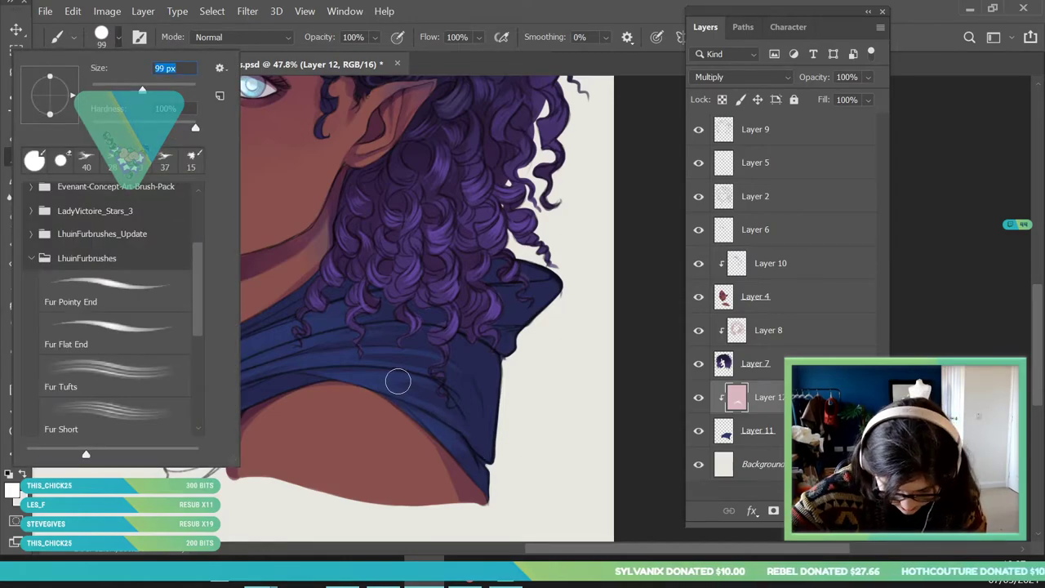
pyautogui.click(386, 384)
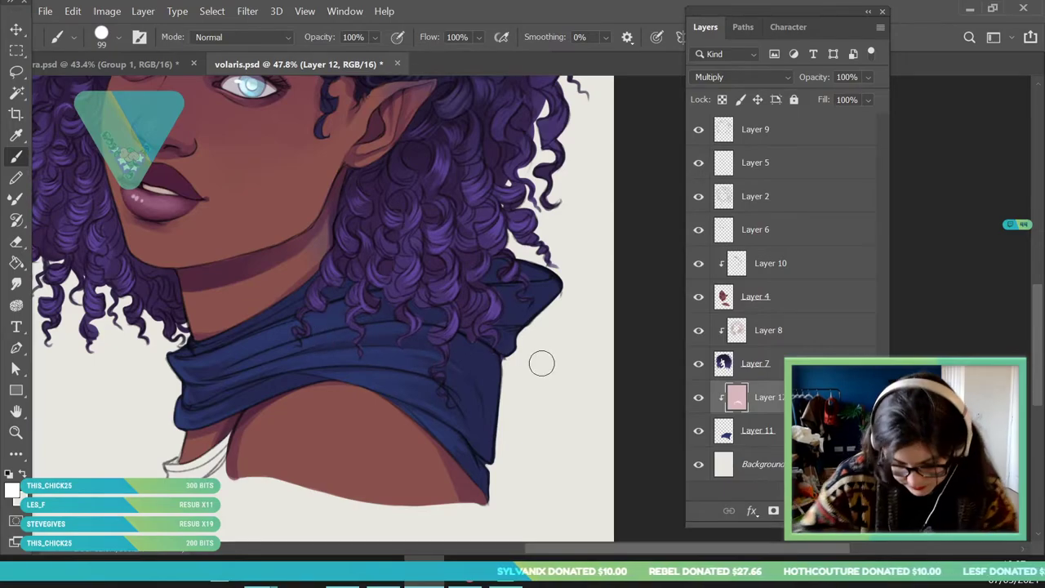
# - Set the background colour to a dusty pink and swap it with the white foreground colour
pyautogui.click(20, 495)
pyautogui.click(378, 42)
pyautogui.click(377, 42)
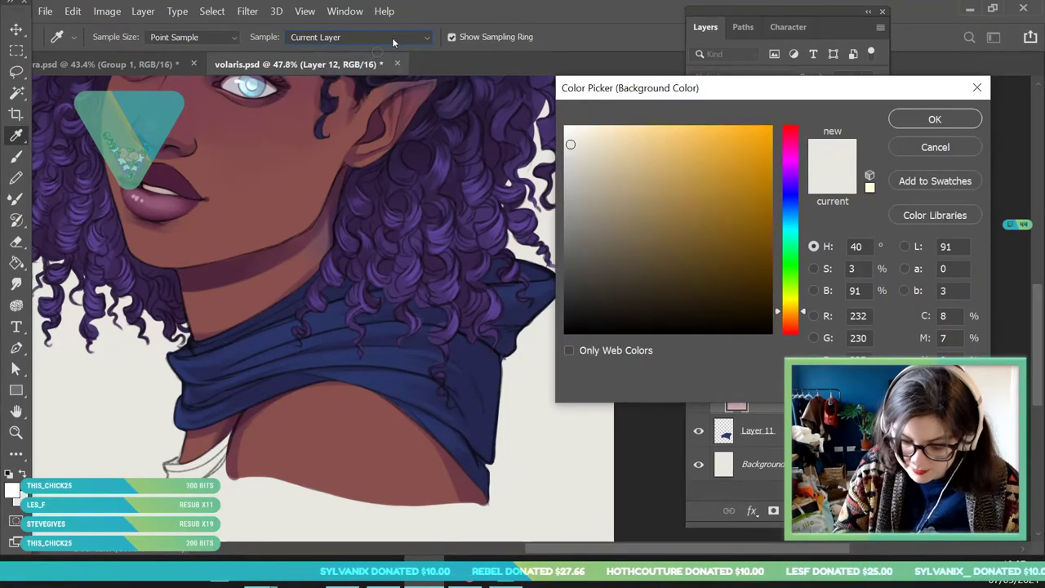
pyautogui.click(517, 360)
pyautogui.click(612, 187)
pyautogui.click(891, 119)
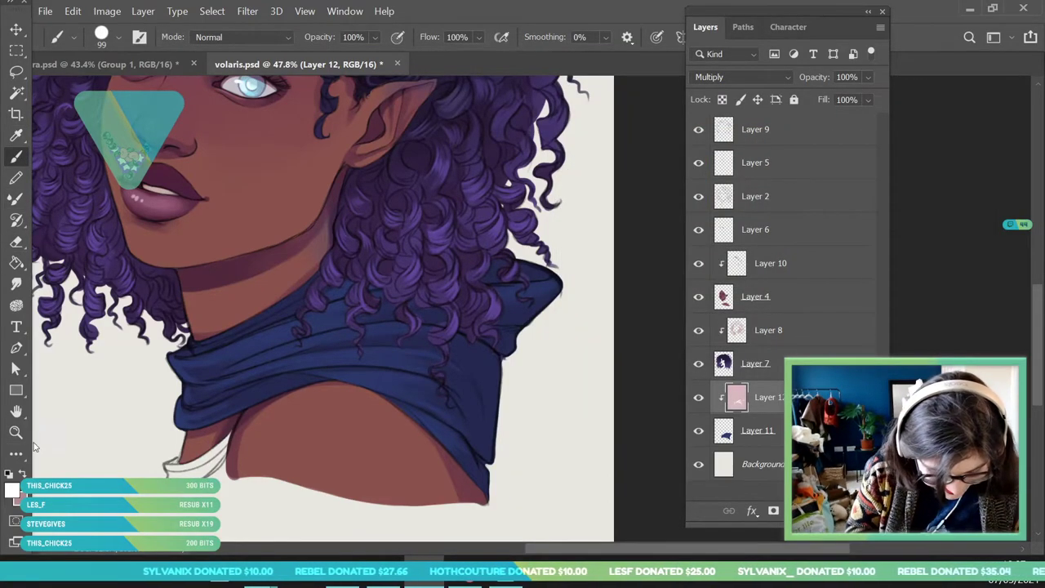
pyautogui.click(23, 473)
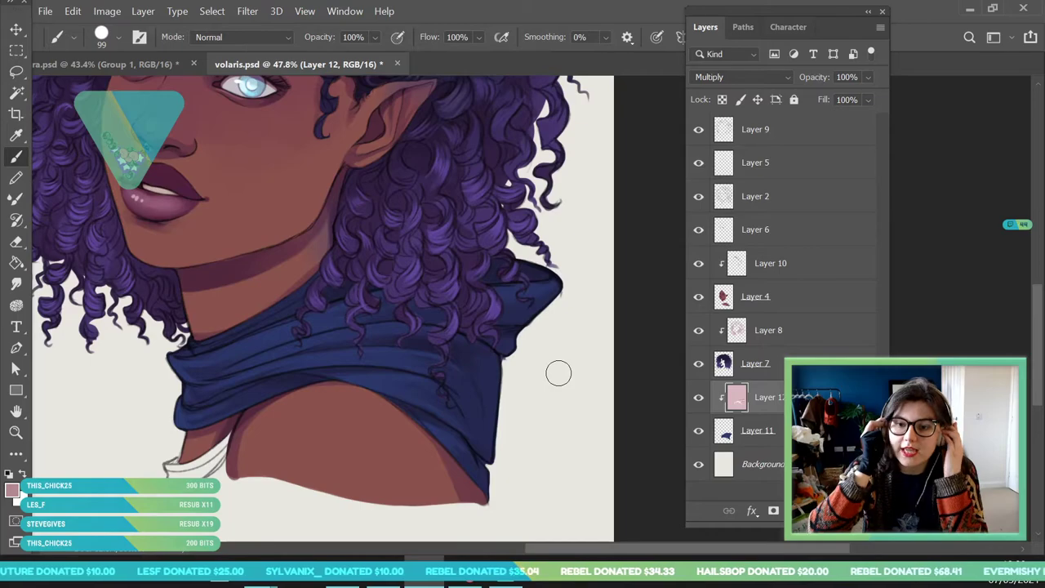
# - Erase the navy from the inner collar strip between the neck and the scarf on Layer 11 with a 23 px eraser
pyautogui.press('z')
pyautogui.moveTo(304, 393); pyautogui.dragTo(58, 413)
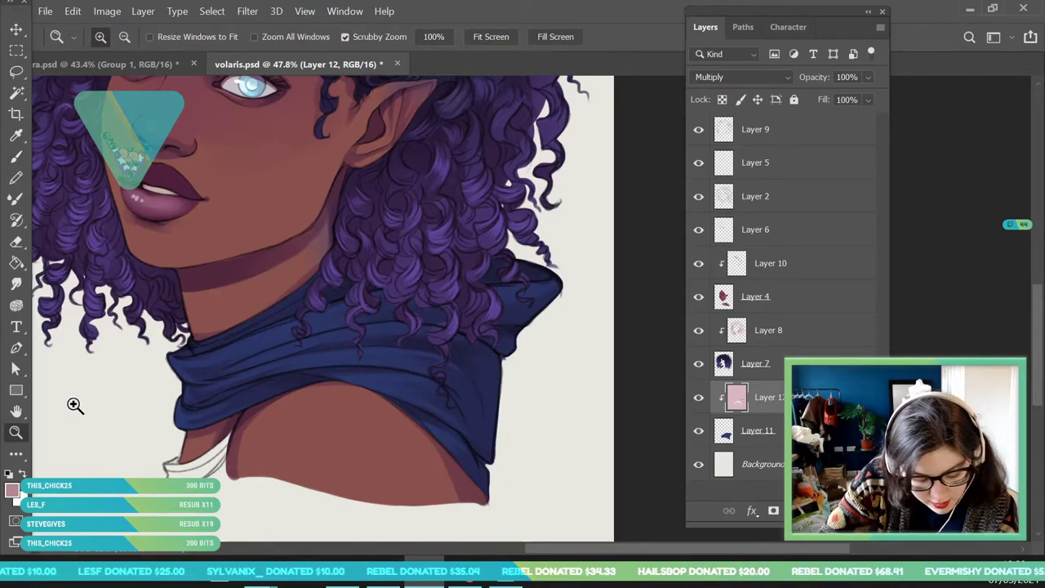
pyautogui.moveTo(286, 440); pyautogui.dragTo(326, 417)
pyautogui.click(765, 431)
pyautogui.moveTo(297, 349); pyautogui.dragTo(336, 493)
pyautogui.click(21, 242)
pyautogui.click(17, 242)
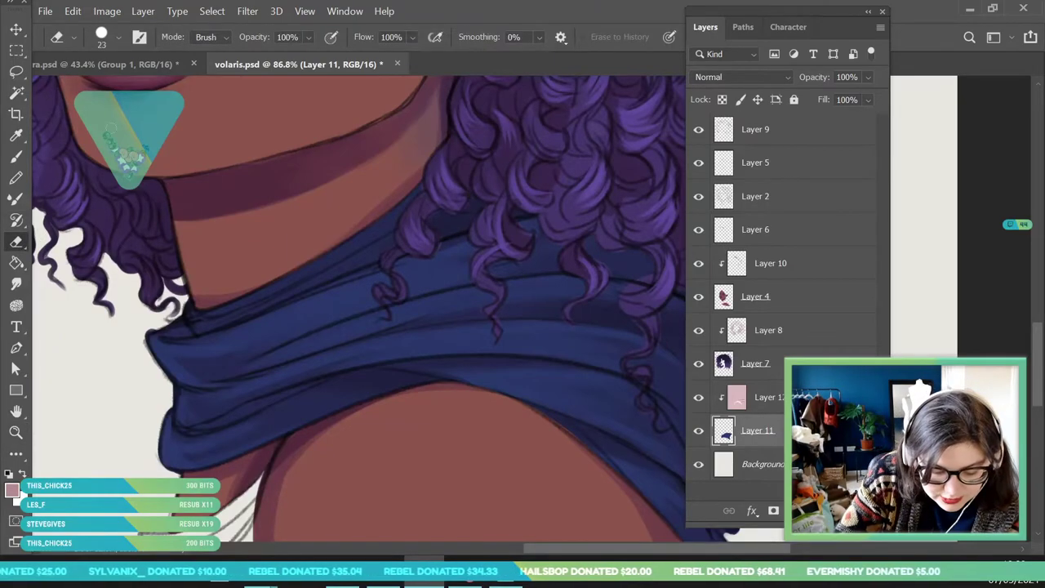
pyautogui.moveTo(202, 319)
pyautogui.mouseDown()
pyautogui.moveTo(432, 239)
pyautogui.moveTo(357, 263)
pyautogui.moveTo(449, 230)
pyautogui.moveTo(451, 208)
pyautogui.moveTo(443, 216)
pyautogui.moveTo(443, 196)
pyautogui.moveTo(409, 215)
pyautogui.moveTo(417, 191)
pyautogui.moveTo(410, 231)
pyautogui.moveTo(364, 233)
pyautogui.moveTo(198, 319)
pyautogui.moveTo(333, 266)
pyautogui.mouseUp()
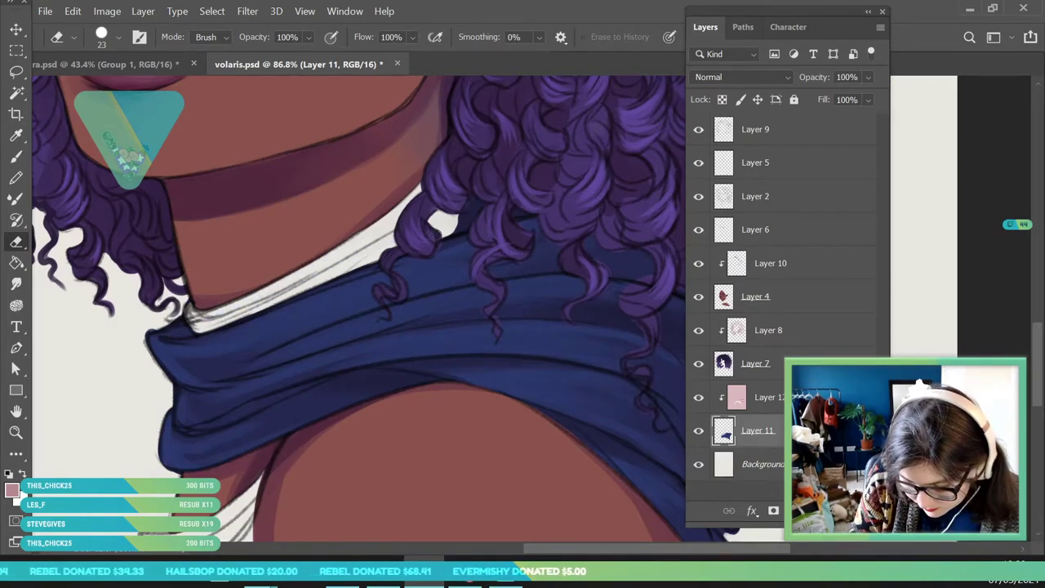
pyautogui.moveTo(453, 214); pyautogui.dragTo(455, 226)
# - Add a new layer clipped to Layer 11, directly above the navy base
pyautogui.press('z')
pyautogui.moveTo(265, 357); pyautogui.dragTo(155, 353)
pyautogui.moveTo(254, 307); pyautogui.dragTo(276, 398)
pyautogui.moveTo(284, 443); pyautogui.dragTo(305, 444)
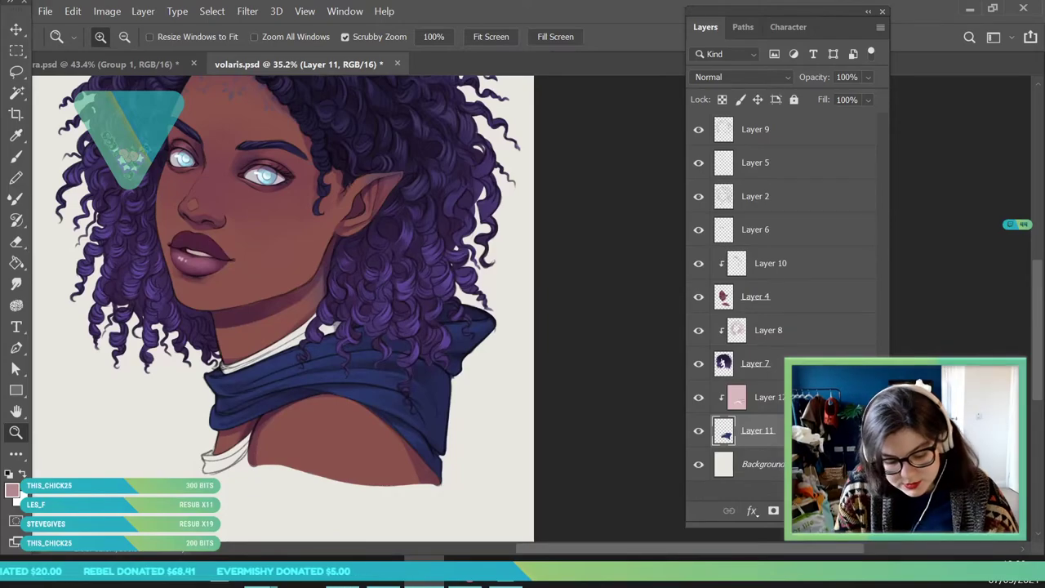
pyautogui.hotkey('ctrl', 'alt', 'shift', 'n')
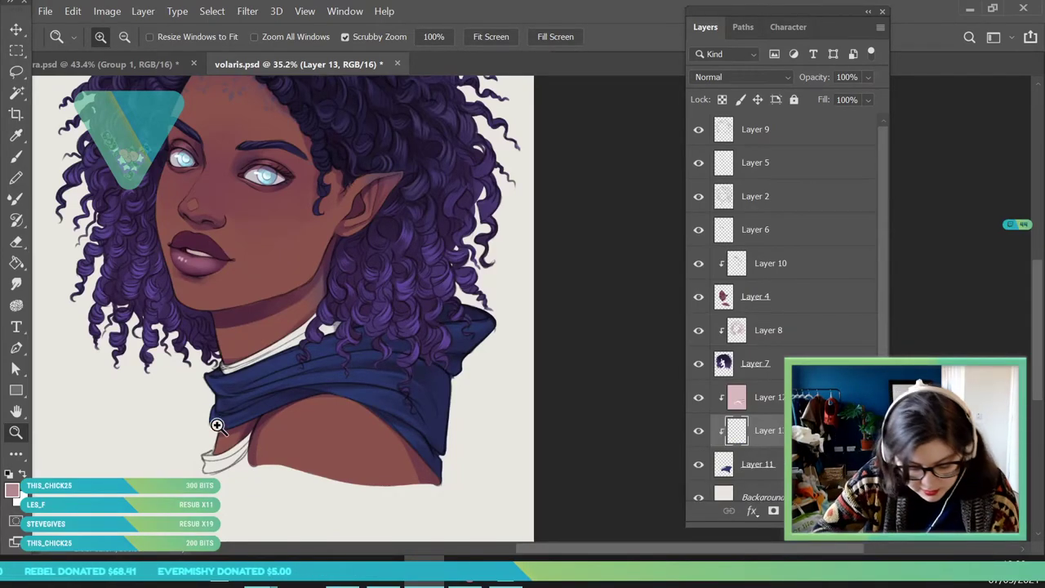
pyautogui.moveTo(220, 430); pyautogui.dragTo(261, 429)
# - Pick a dark warm grey and paint a trim stripe at the left end of the scarf's upper edge at 31 px
pyautogui.press('i')
pyautogui.click(11, 490)
pyautogui.moveTo(613, 188)
pyautogui.mouseDown()
pyautogui.moveTo(583, 226)
pyautogui.moveTo(593, 259)
pyautogui.moveTo(584, 239)
pyautogui.mouseUp()
pyautogui.press('z')
pyautogui.click(935, 120)
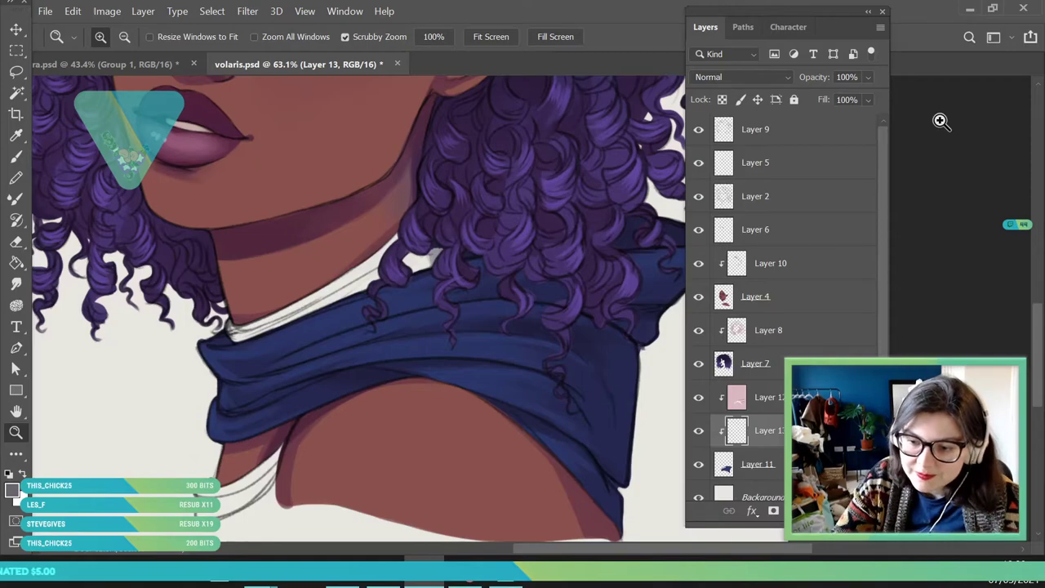
pyautogui.moveTo(231, 383); pyautogui.dragTo(248, 383)
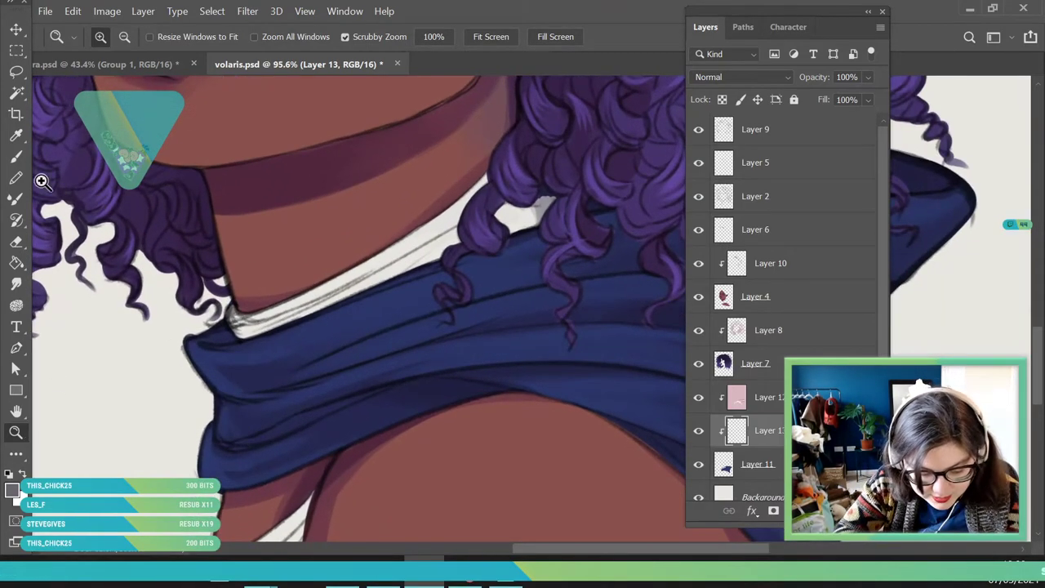
pyautogui.press('b')
pyautogui.click(118, 38)
pyautogui.moveTo(143, 88); pyautogui.dragTo(135, 74)
pyautogui.click(319, 321)
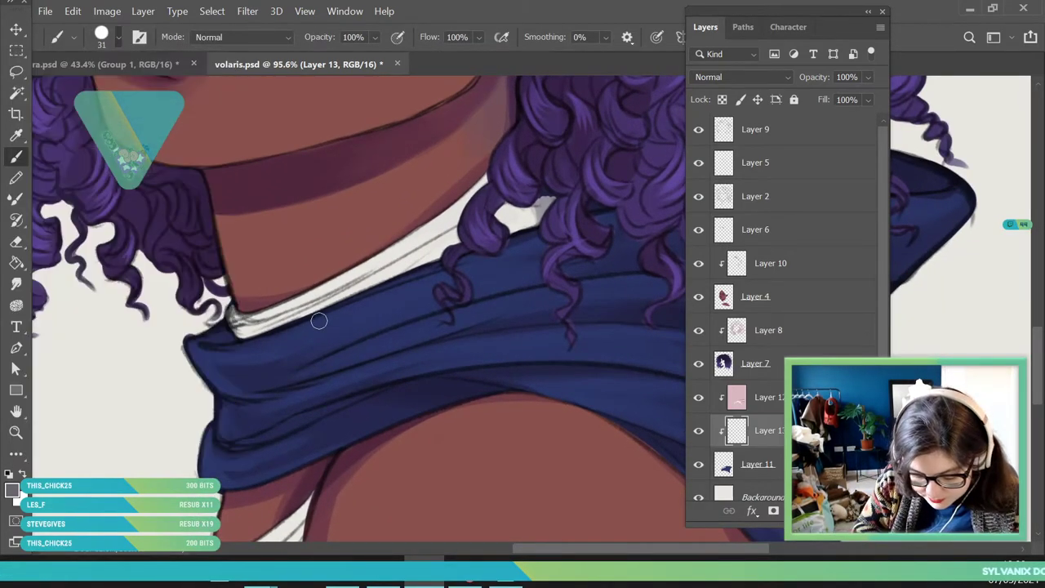
pyautogui.moveTo(192, 340)
pyautogui.mouseDown()
pyautogui.moveTo(254, 351)
pyautogui.moveTo(316, 322)
pyautogui.mouseUp()
# - Extend the grey trim stripe along the scarf's upper edge and across the pointed fold behind the hair
pyautogui.press('z')
pyautogui.moveTo(149, 385); pyautogui.dragTo(84, 392)
pyautogui.moveTo(320, 387); pyautogui.dragTo(338, 386)
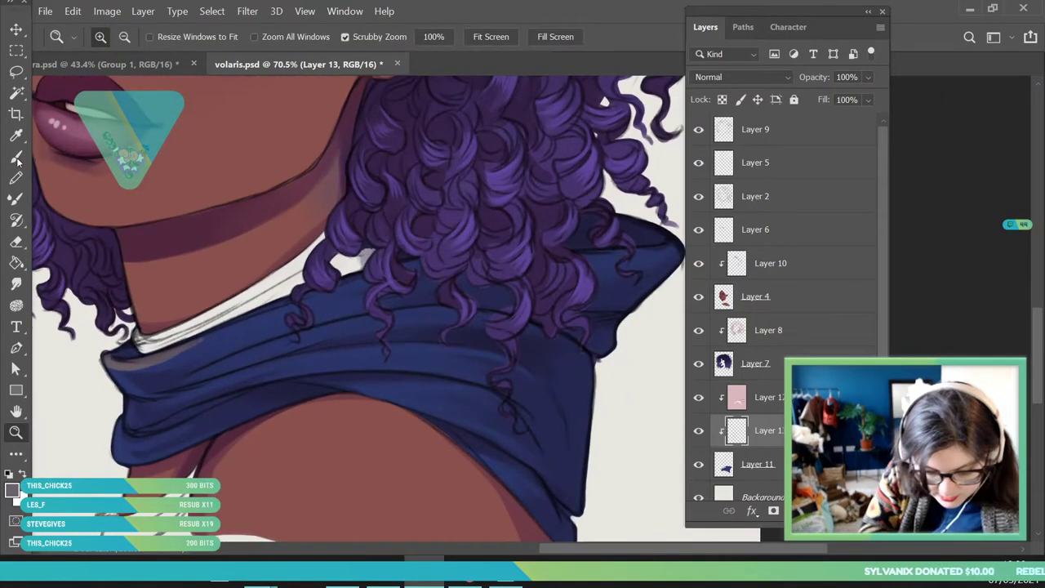
pyautogui.press('b')
pyautogui.moveTo(134, 368)
pyautogui.mouseDown()
pyautogui.moveTo(332, 296)
pyautogui.moveTo(278, 315)
pyautogui.mouseUp()
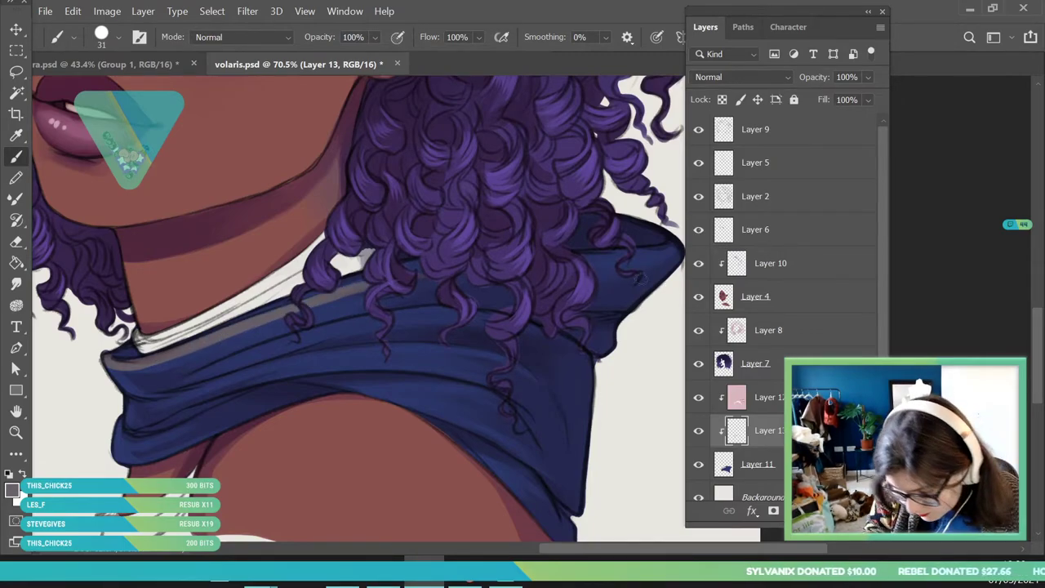
pyautogui.moveTo(586, 261); pyautogui.dragTo(643, 253)
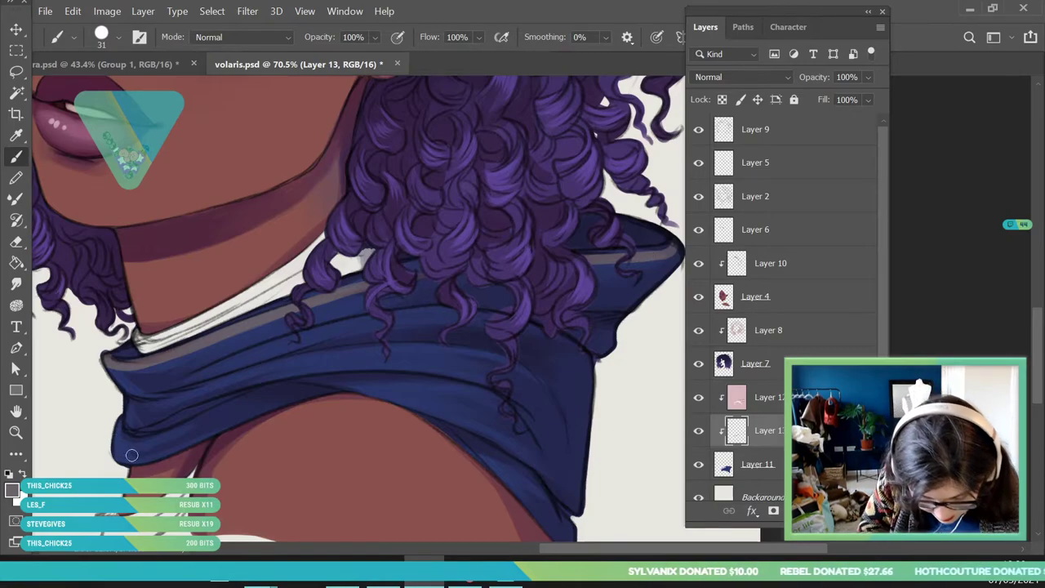
# - Paint a matching grey trim stripe along the scarf's lower edge, over the shoulder down to the lower right tip
pyautogui.moveTo(119, 430)
pyautogui.mouseDown()
pyautogui.moveTo(145, 458)
pyautogui.moveTo(112, 450)
pyautogui.moveTo(251, 413)
pyautogui.moveTo(163, 453)
pyautogui.moveTo(269, 404)
pyautogui.moveTo(342, 390)
pyautogui.mouseUp()
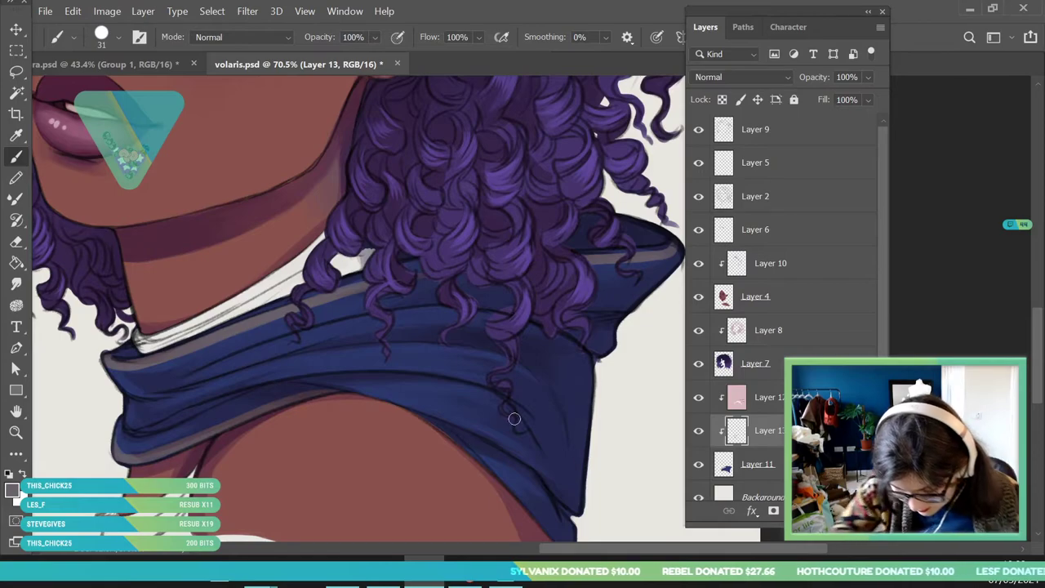
pyautogui.scroll(-3, 1030, 318)
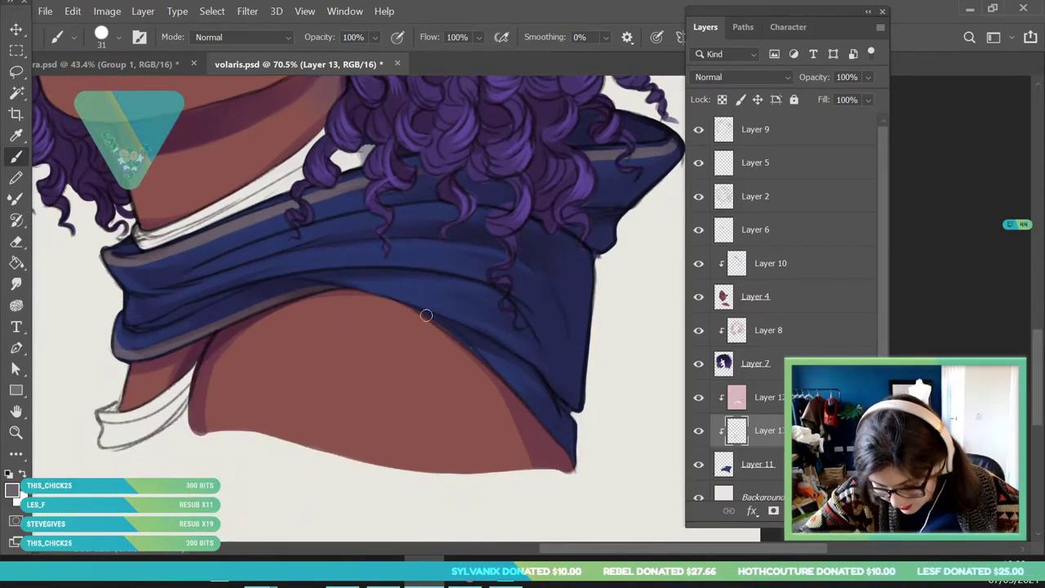
pyautogui.moveTo(439, 316); pyautogui.dragTo(524, 403)
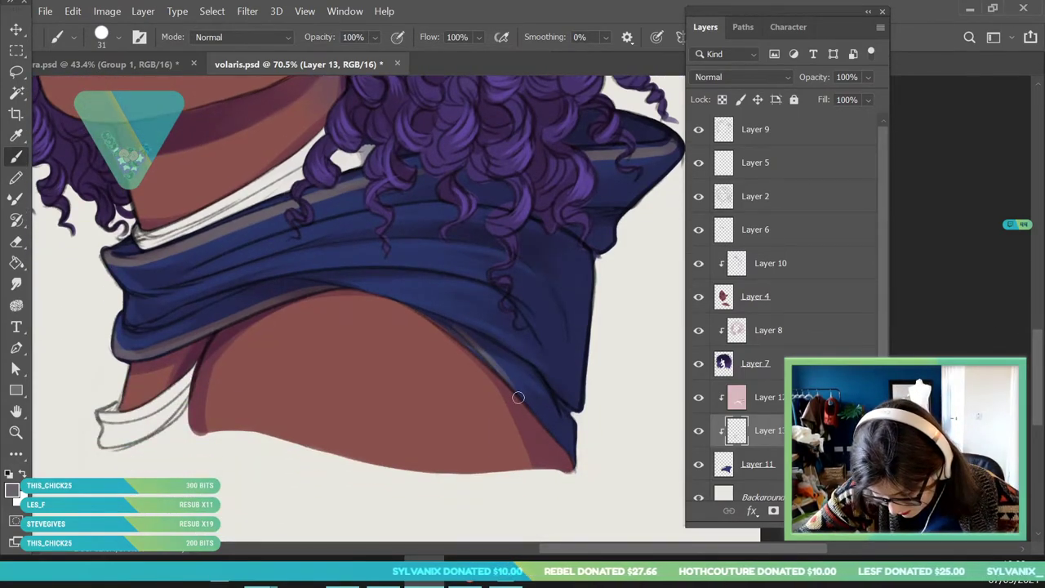
pyautogui.moveTo(493, 362); pyautogui.dragTo(583, 463)
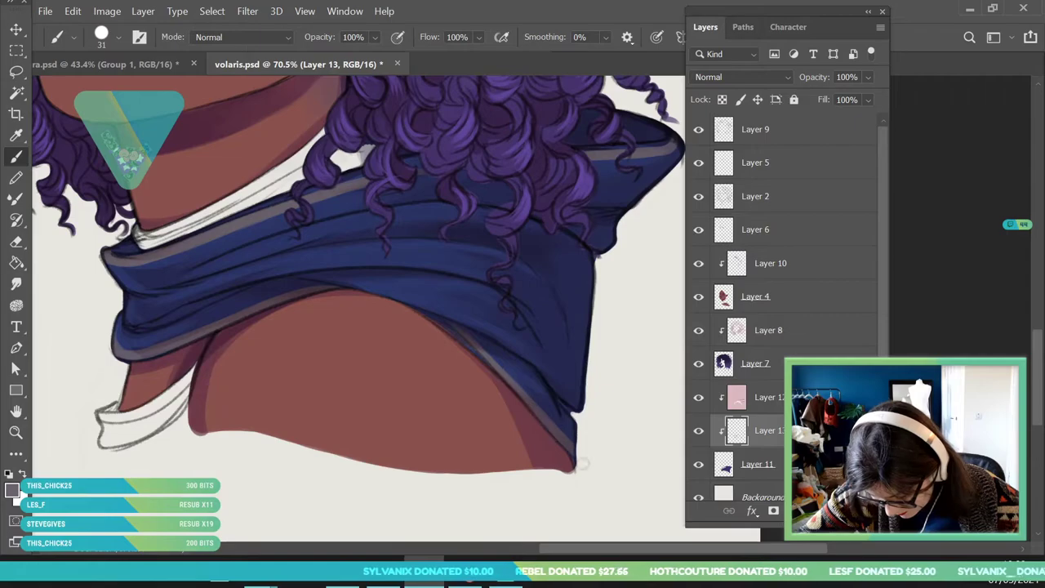
# - Paint pointed lace scallops at 9 px beneath the scarf's upper grey trim, from its left end to the hair
pyautogui.click(16, 433)
pyautogui.moveTo(222, 291); pyautogui.dragTo(290, 304)
pyautogui.moveTo(150, 354); pyautogui.dragTo(192, 364)
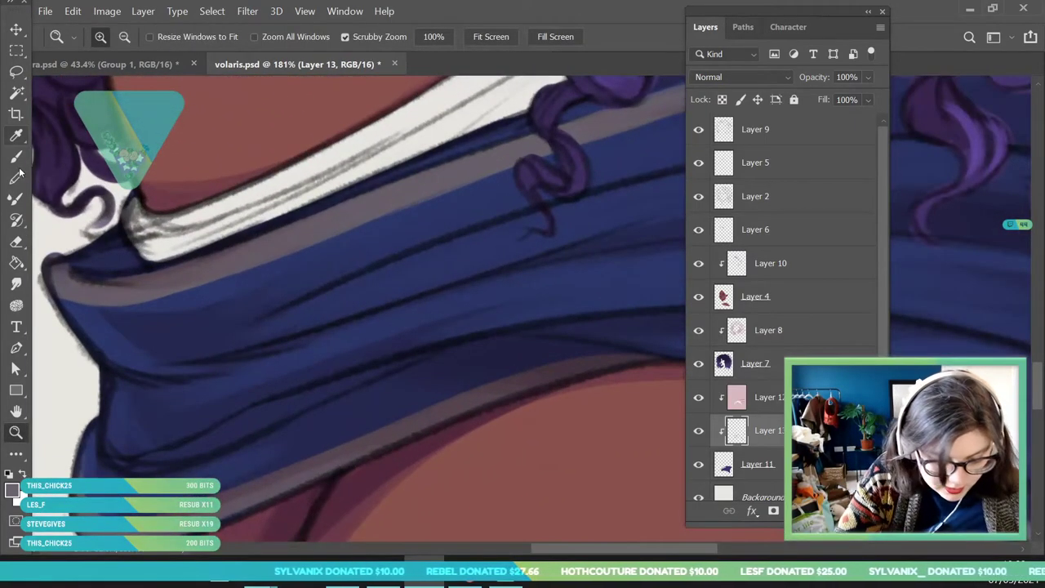
pyautogui.click(15, 156)
pyautogui.click(120, 37)
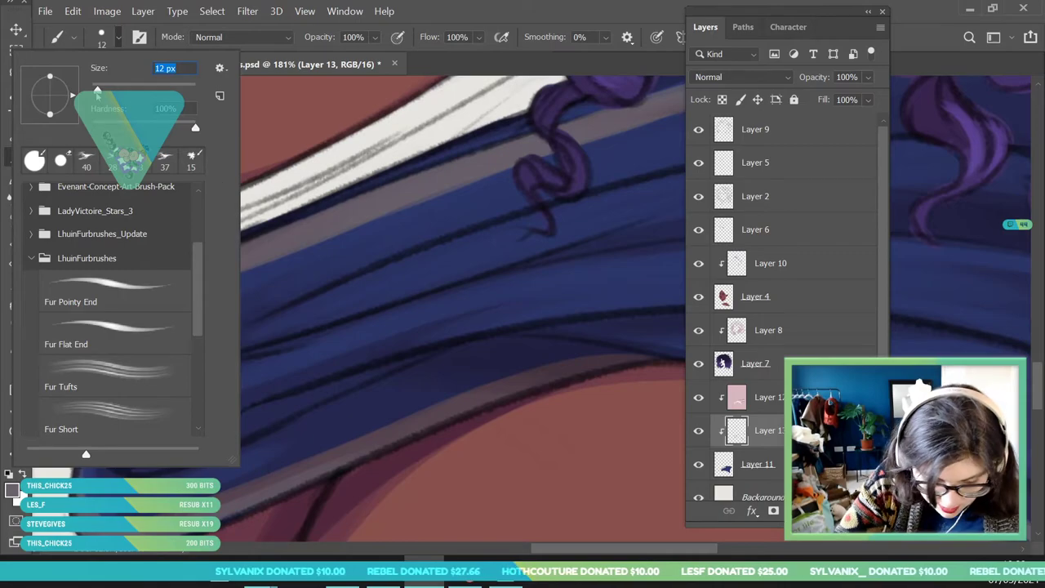
pyautogui.click(267, 258)
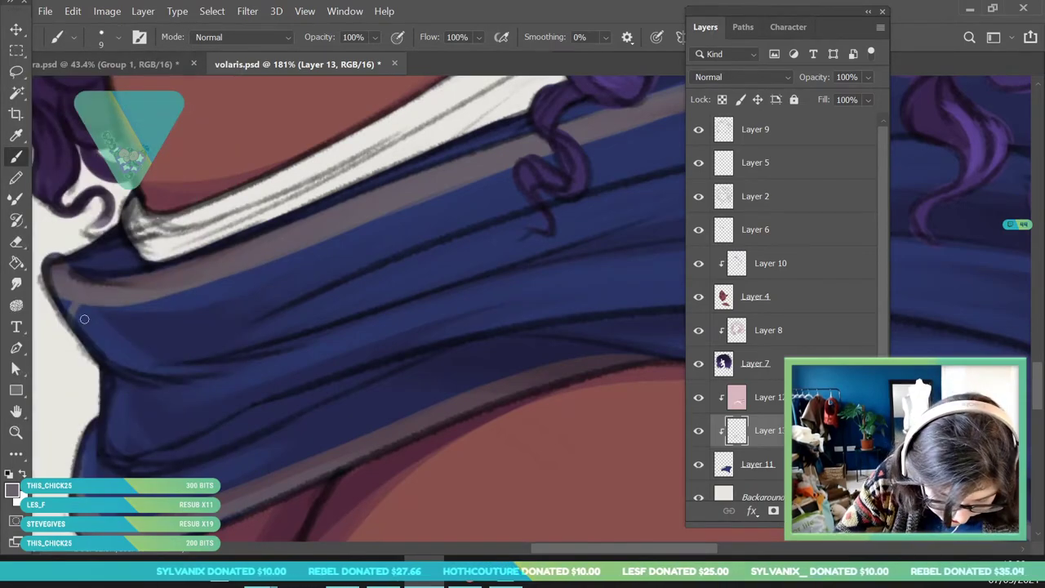
pyautogui.moveTo(118, 299)
pyautogui.mouseDown()
pyautogui.moveTo(173, 329)
pyautogui.moveTo(198, 287)
pyautogui.mouseUp()
pyautogui.moveTo(170, 328); pyautogui.dragTo(198, 286)
pyautogui.moveTo(271, 257); pyautogui.dragTo(347, 263)
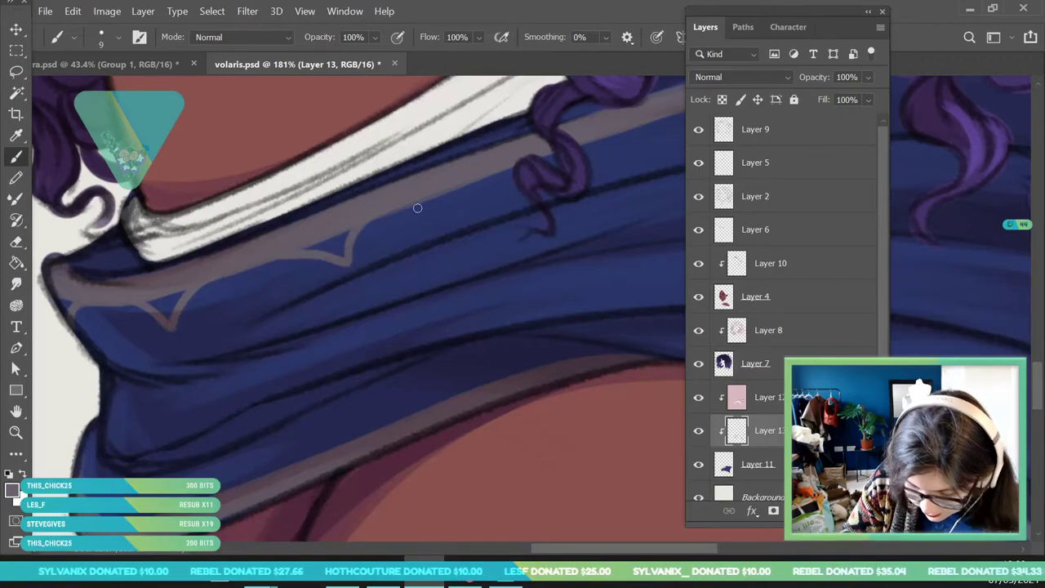
pyautogui.moveTo(430, 205); pyautogui.dragTo(505, 196)
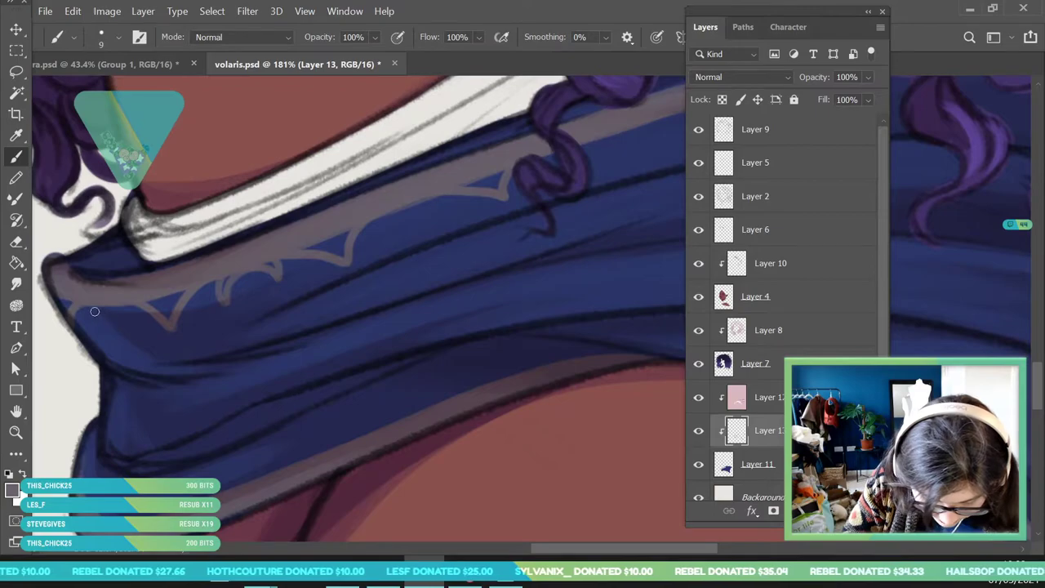
pyautogui.moveTo(384, 235); pyautogui.dragTo(443, 216)
# - Continue the grey scallop pattern along the upper trim between the curls and onto the pointed fold behind the hair
pyautogui.click(17, 433)
pyautogui.moveTo(200, 343)
pyautogui.mouseDown()
pyautogui.moveTo(164, 390)
pyautogui.moveTo(106, 424)
pyautogui.mouseUp()
pyautogui.moveTo(397, 278); pyautogui.dragTo(421, 377)
pyautogui.click(15, 163)
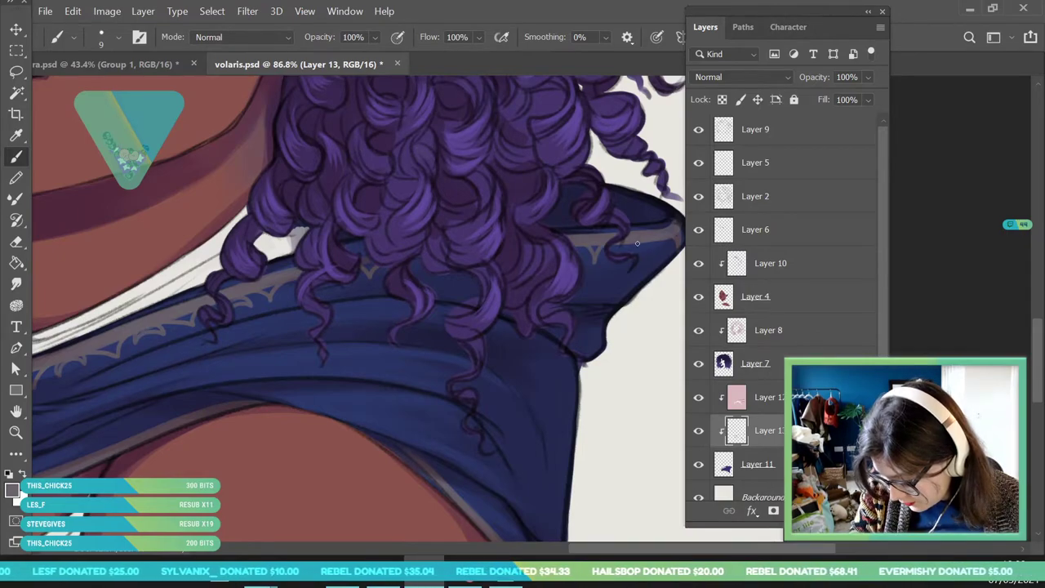
# - Lock the transparent pixels of the grey trim layer
pyautogui.click(16, 433)
pyautogui.scroll(-4, 198, 385)
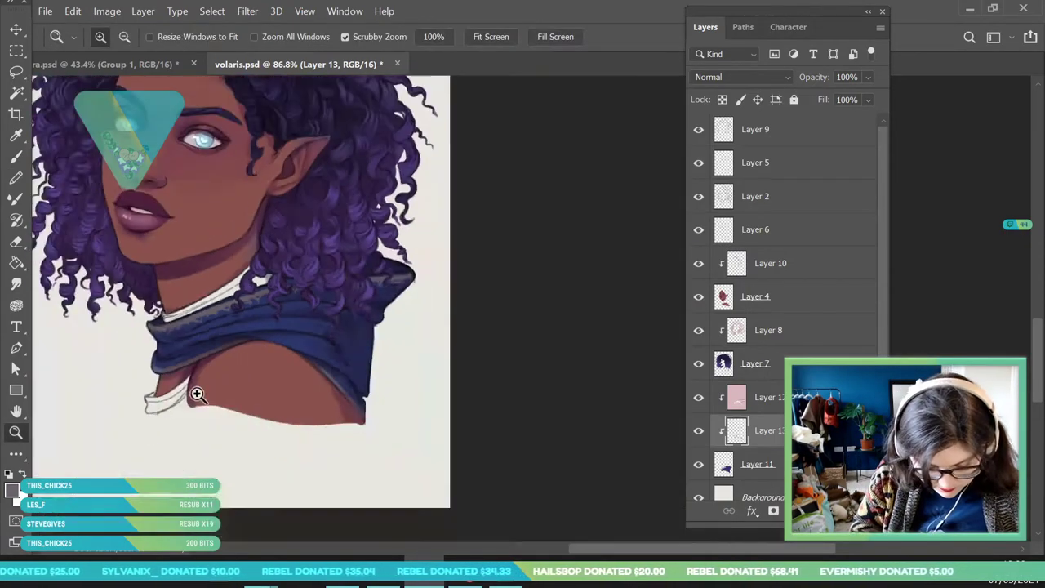
pyautogui.scroll(4, 234, 478)
pyautogui.scroll(-4, 179, 465)
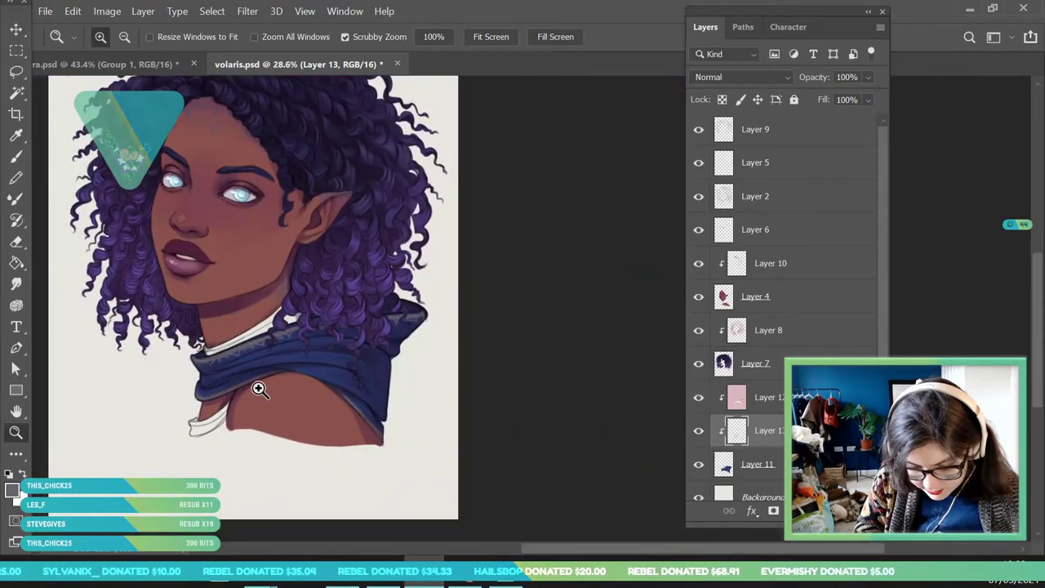
pyautogui.scroll(2, 302, 433)
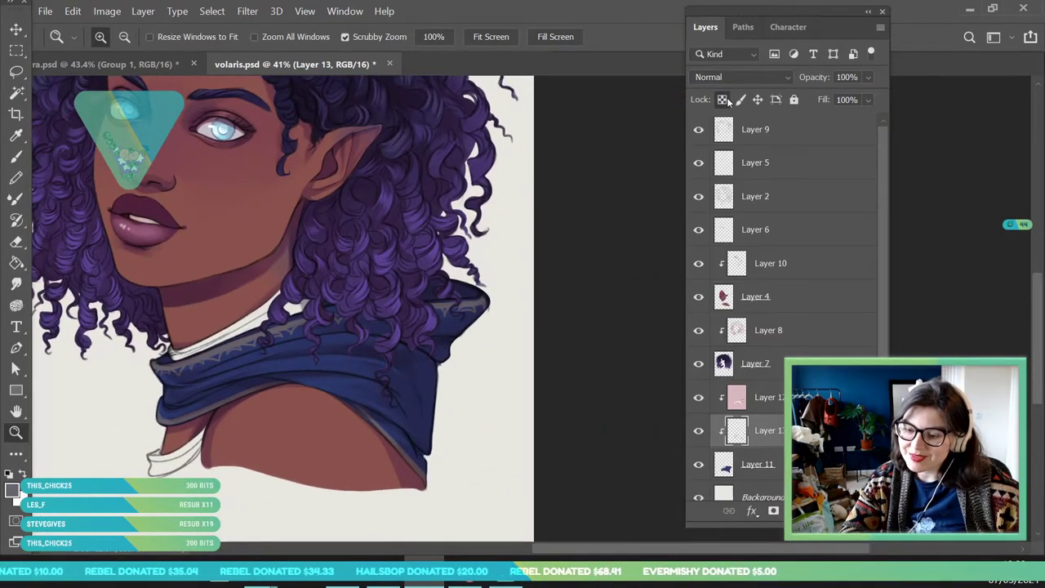
pyautogui.moveTo(263, 362); pyautogui.dragTo(270, 400)
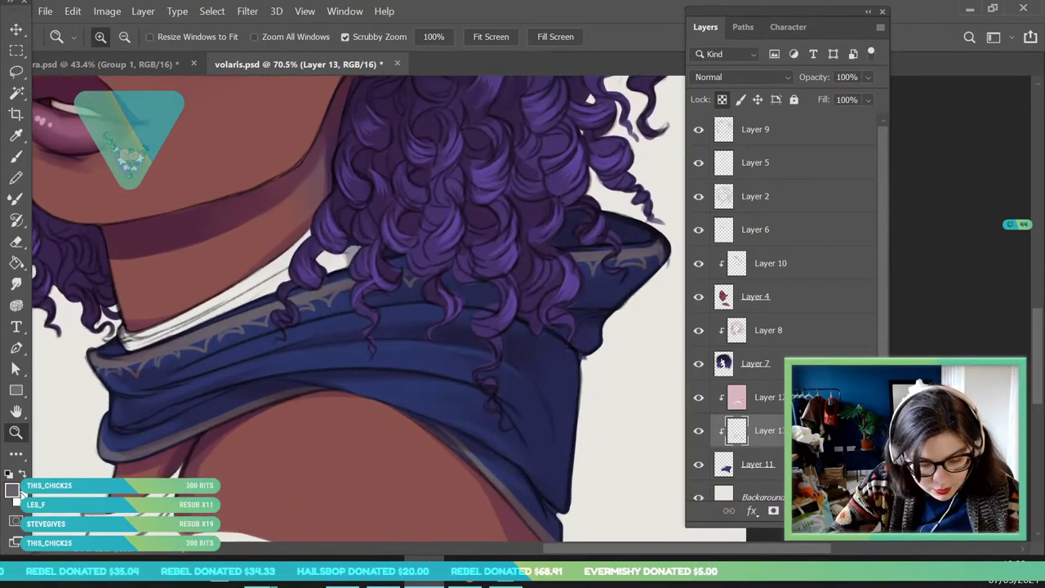
# - Pick a lighter lilac-grey (H 278, S 9, B 70) and brush it at 155 px over the upper and lower trim
pyautogui.press('i')
pyautogui.click(12, 490)
pyautogui.moveTo(803, 167); pyautogui.dragTo(803, 173)
pyautogui.moveTo(585, 189); pyautogui.dragTo(578, 182)
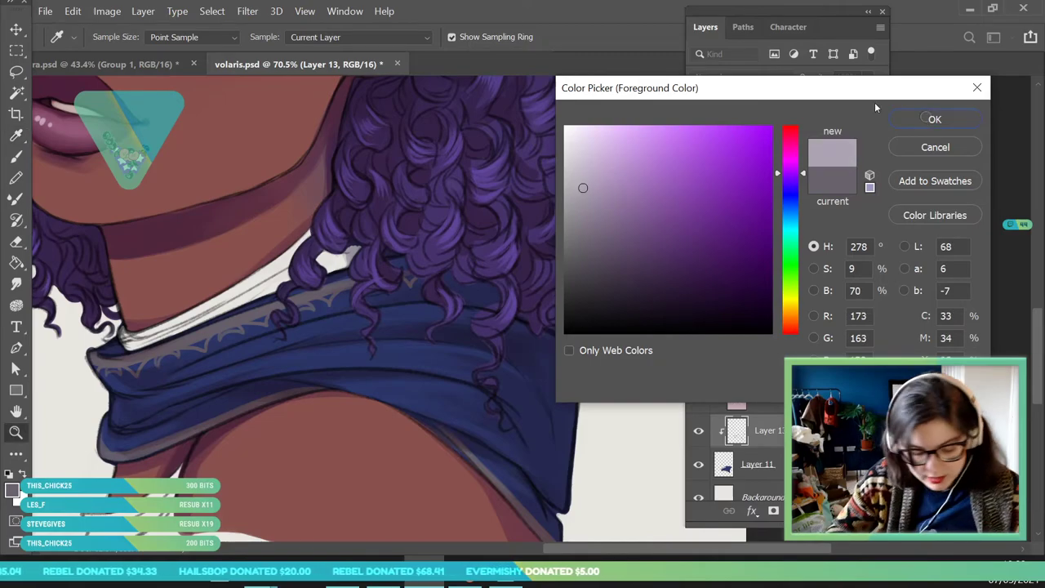
pyautogui.click(935, 120)
pyautogui.press('b')
pyautogui.click(111, 37)
pyautogui.moveTo(158, 92); pyautogui.dragTo(159, 92)
pyautogui.click(288, 218)
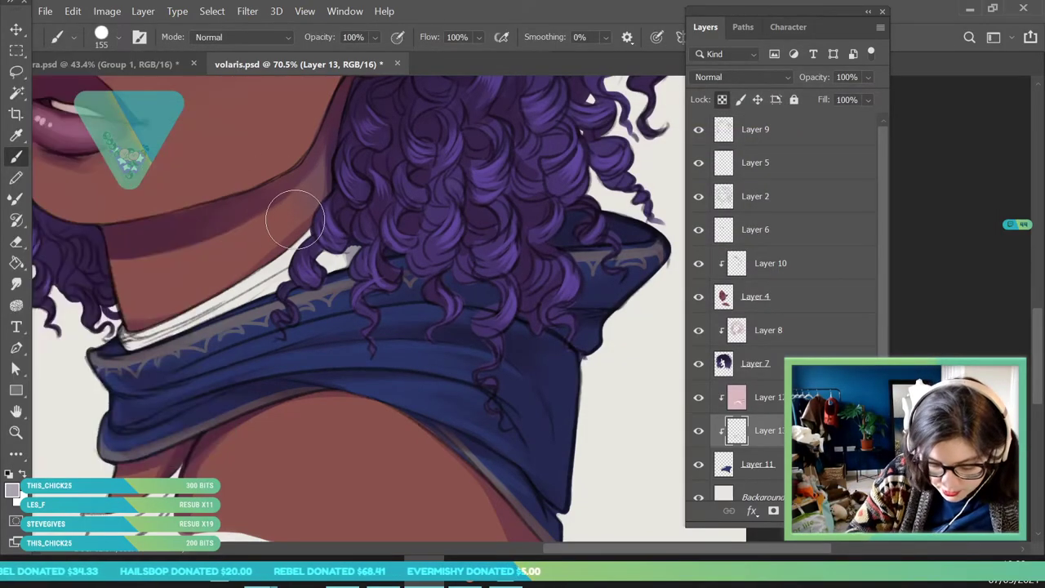
pyautogui.moveTo(168, 370)
pyautogui.mouseDown()
pyautogui.moveTo(189, 339)
pyautogui.moveTo(115, 366)
pyautogui.moveTo(267, 318)
pyautogui.mouseUp()
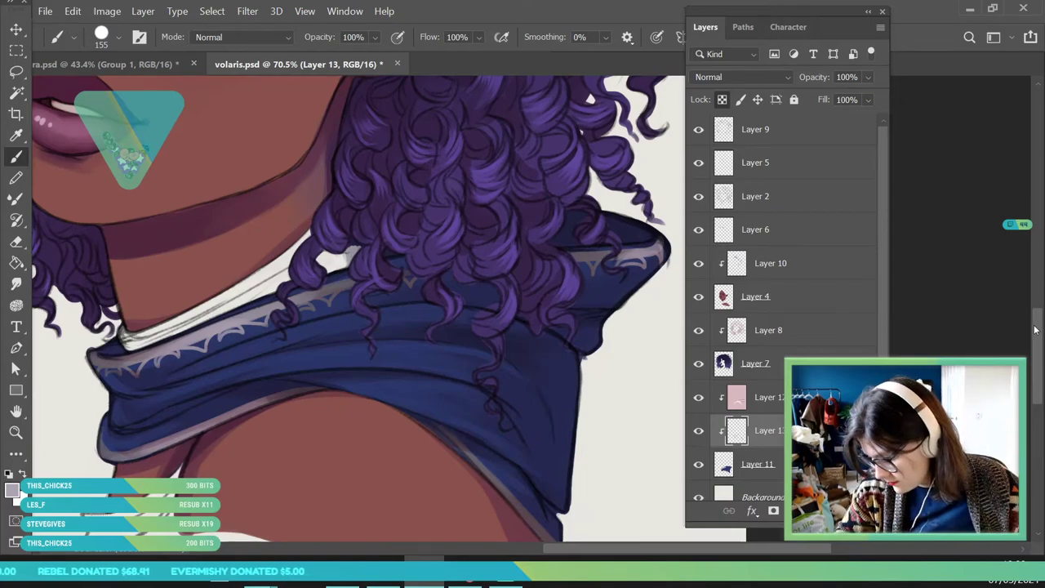
pyautogui.scroll(-3, 1035, 329)
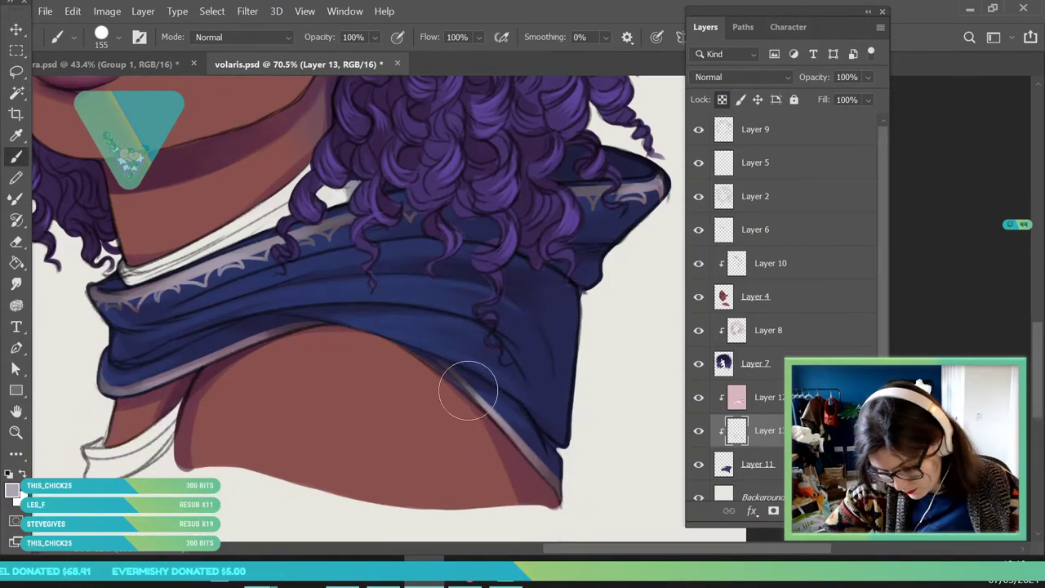
# - Pick a pale blue-grey (H 243, S 4, B 90) and brighten the lit parts of the scarf's trim and scallops
pyautogui.press('i')
pyautogui.click(12, 488)
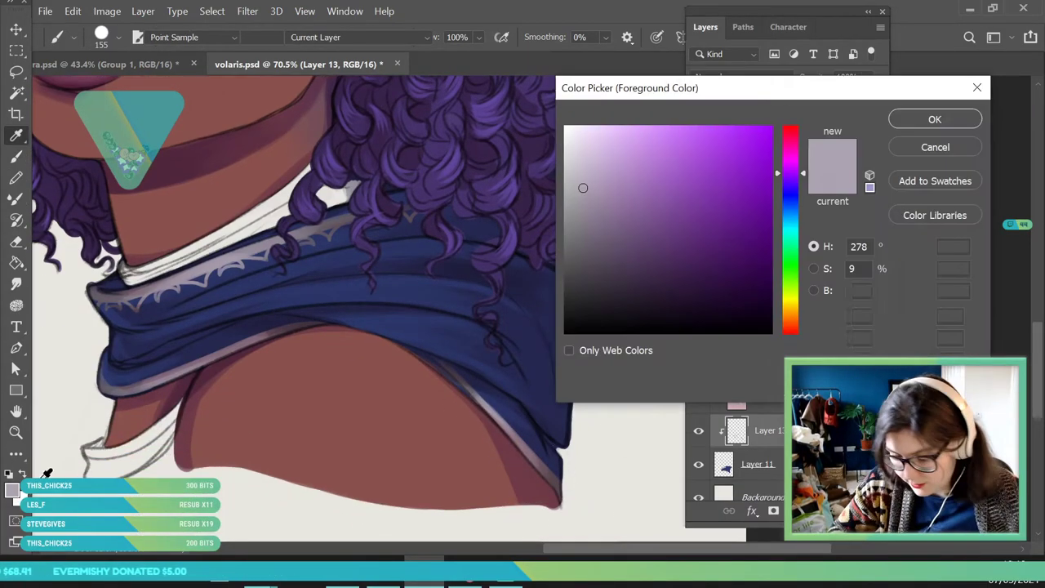
pyautogui.click(572, 146)
pyautogui.click(788, 195)
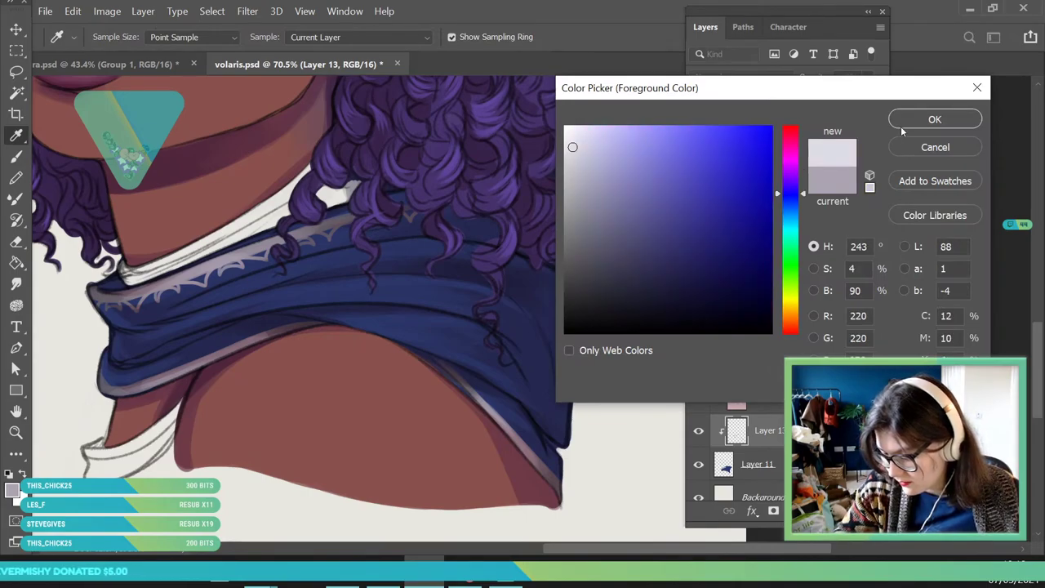
pyautogui.click(898, 120)
pyautogui.press('b')
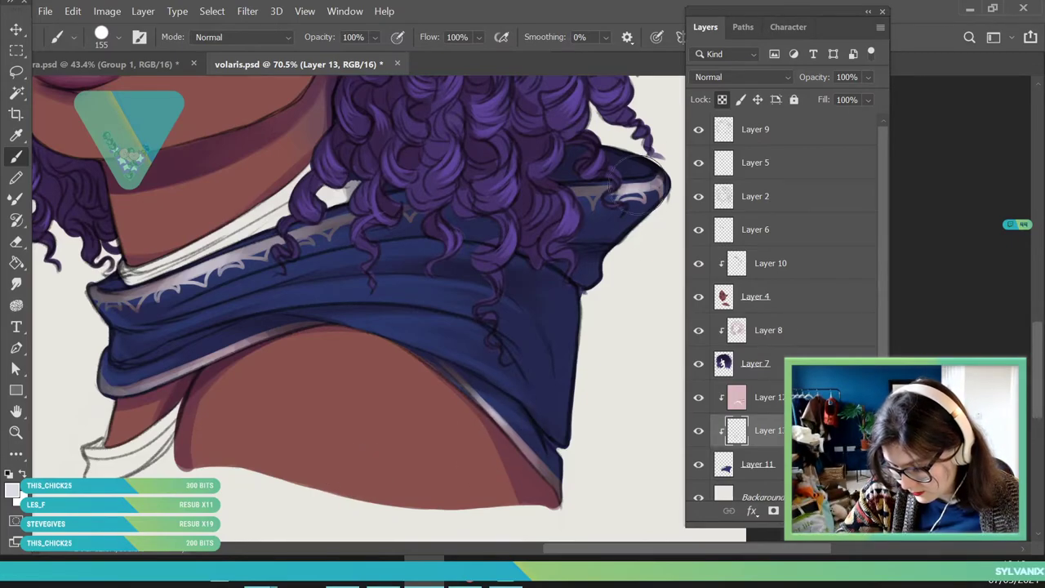
pyautogui.moveTo(215, 307); pyautogui.dragTo(259, 411)
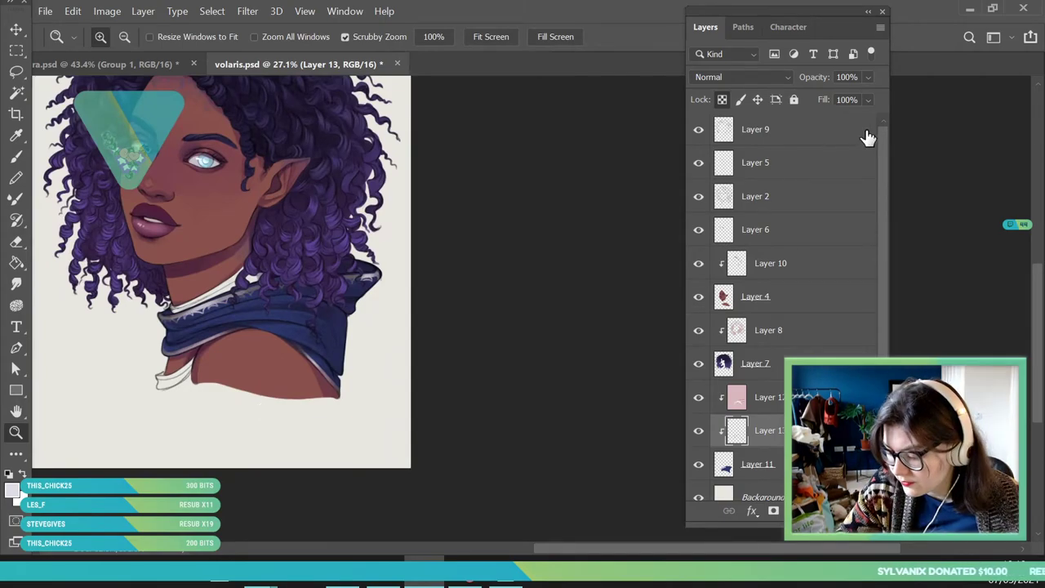
# - Select Layer 5 and choose a near-white foreground colour with 5% saturation and 99% brightness
pyautogui.click(800, 173)
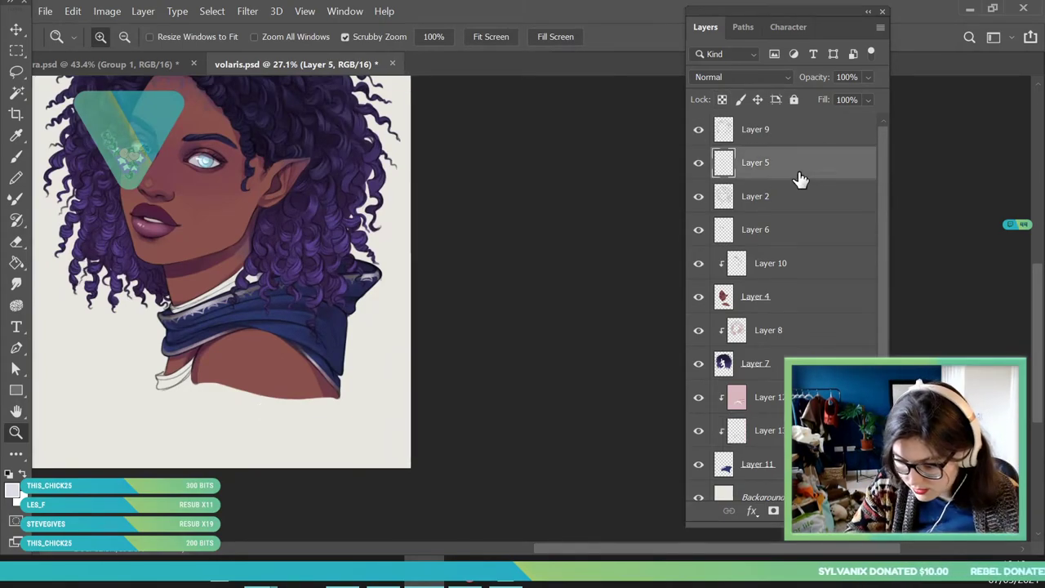
pyautogui.moveTo(215, 327); pyautogui.dragTo(161, 448)
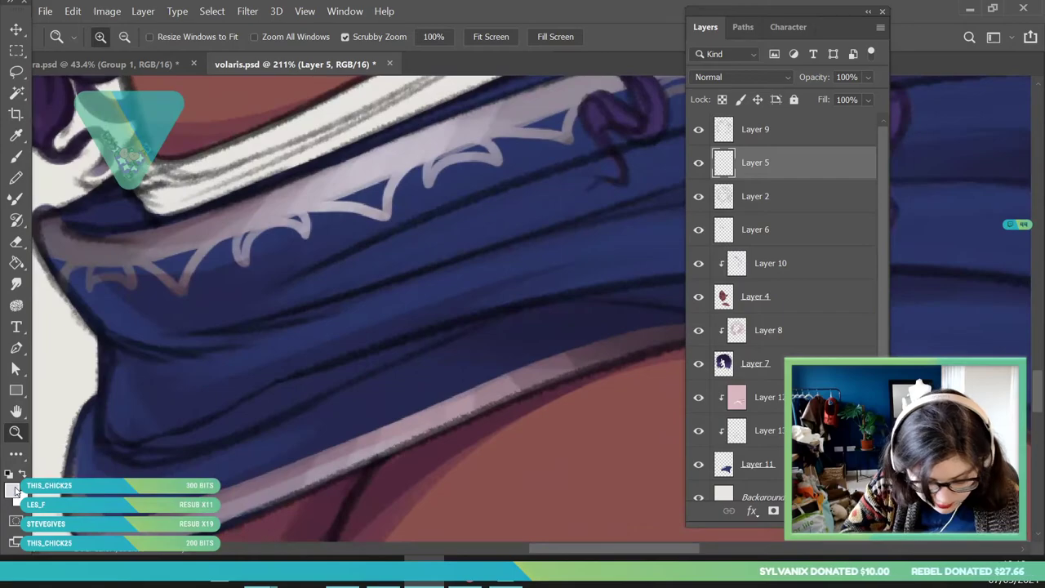
pyautogui.click(11, 489)
pyautogui.moveTo(578, 137); pyautogui.dragTo(574, 126)
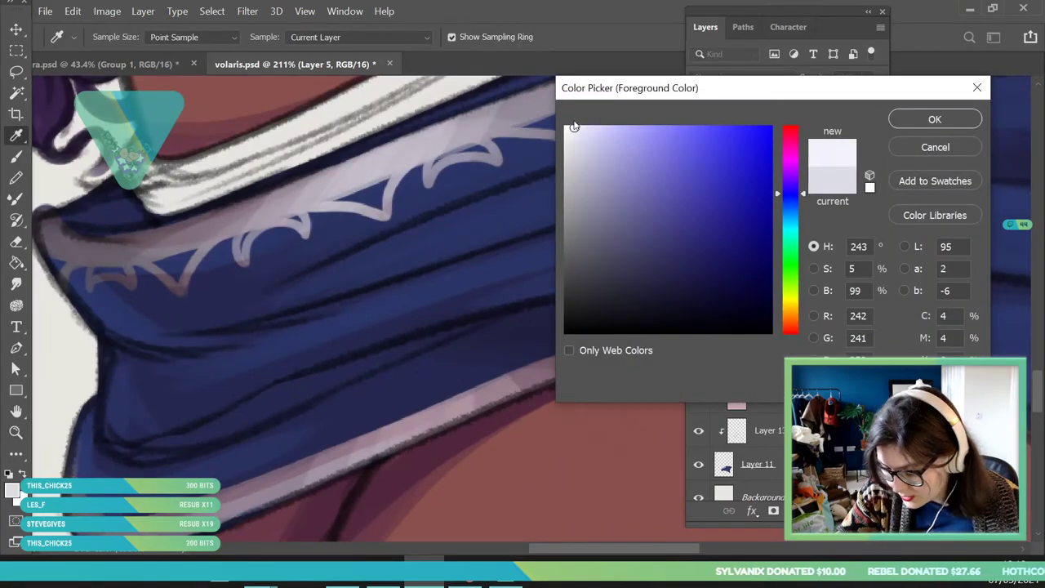
pyautogui.click(786, 221)
pyautogui.click(910, 118)
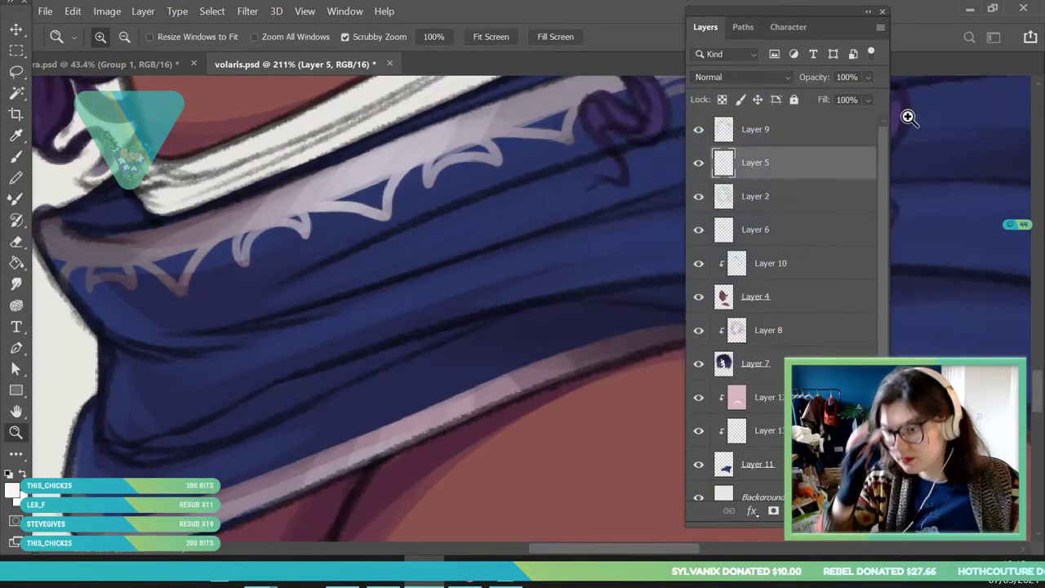
# - Paint fine near-white highlights at 6 px on the middle scallops of the upper trim
pyautogui.click(15, 176)
pyautogui.click(101, 36)
pyautogui.click(279, 217)
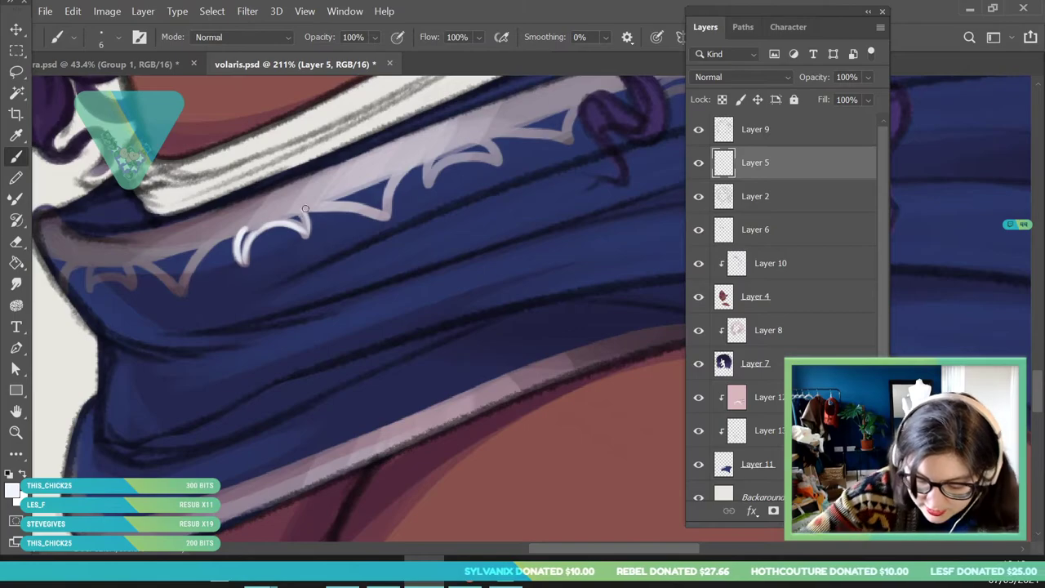
pyautogui.moveTo(329, 211); pyautogui.dragTo(381, 213)
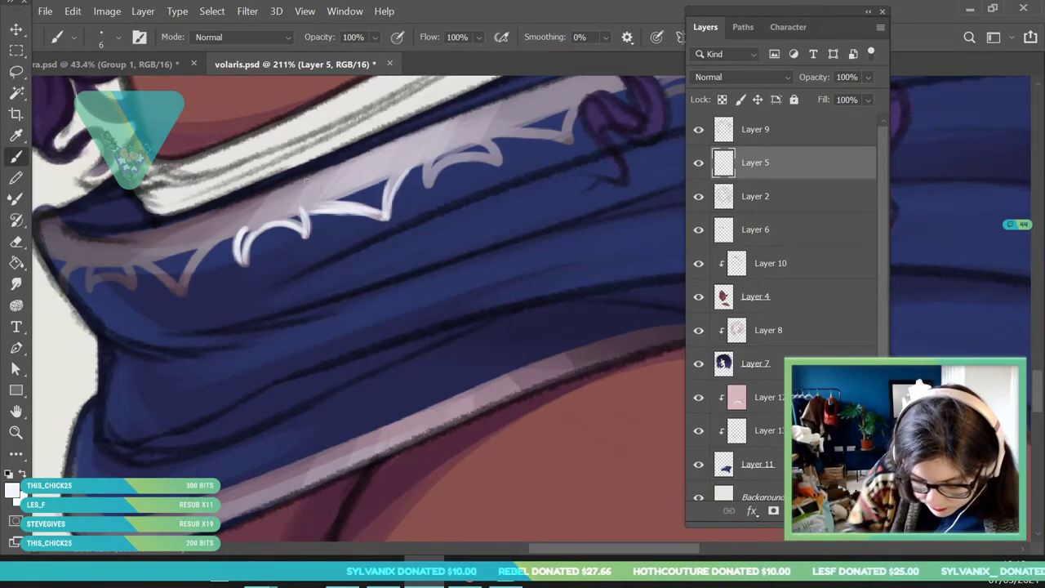
# - Add near-white highlight lines along the edges and across the lit middle of the upper trim band
pyautogui.moveTo(215, 216); pyautogui.dragTo(357, 158)
pyautogui.moveTo(248, 202); pyautogui.dragTo(464, 119)
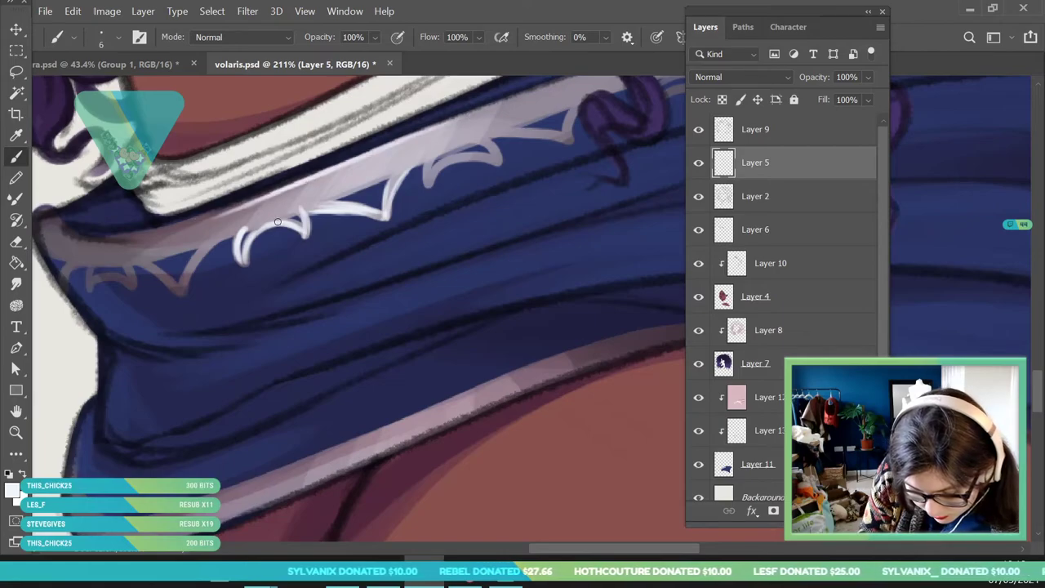
pyautogui.moveTo(360, 188); pyautogui.dragTo(286, 218)
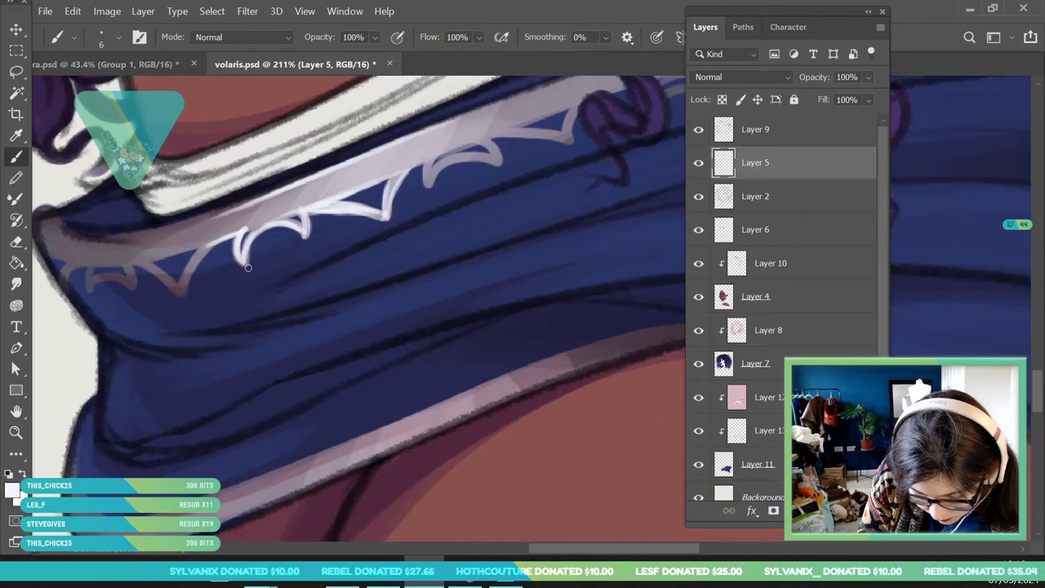
pyautogui.moveTo(377, 157); pyautogui.dragTo(240, 207)
pyautogui.moveTo(358, 181); pyautogui.dragTo(261, 218)
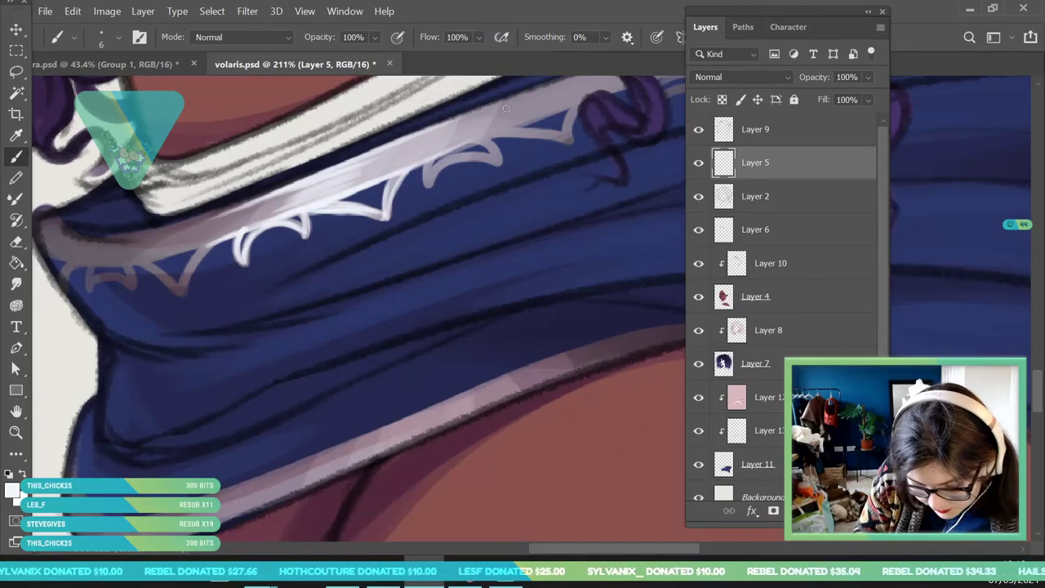
# - Paint near-white highlights along both edges and the lit middle of the lower trim above the shoulder
pyautogui.press('z')
pyautogui.moveTo(236, 310); pyautogui.dragTo(131, 315)
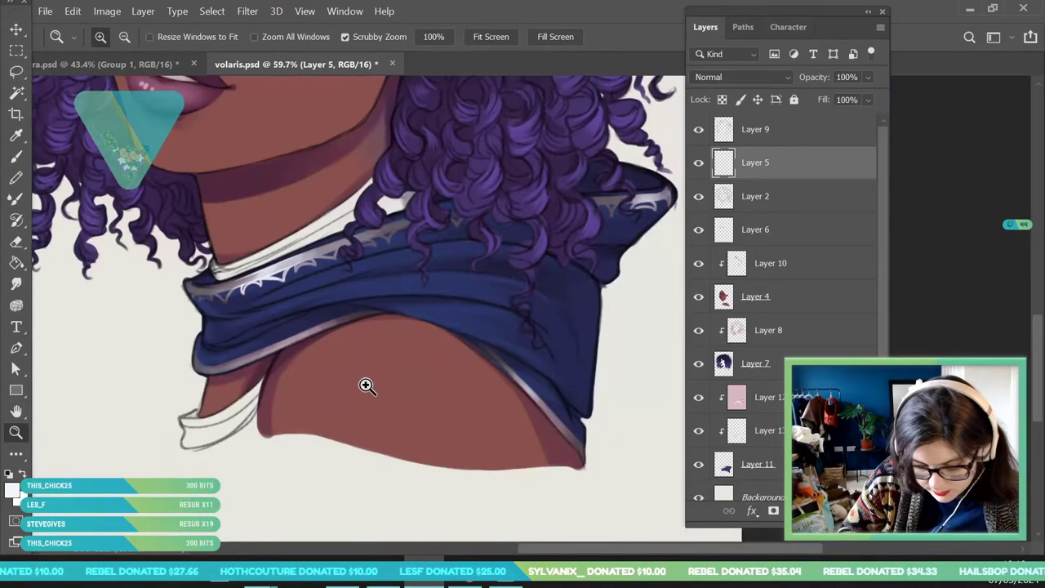
pyautogui.moveTo(366, 383); pyautogui.dragTo(282, 386)
pyautogui.moveTo(349, 360); pyautogui.dragTo(377, 362)
pyautogui.scroll(6, 321, 363)
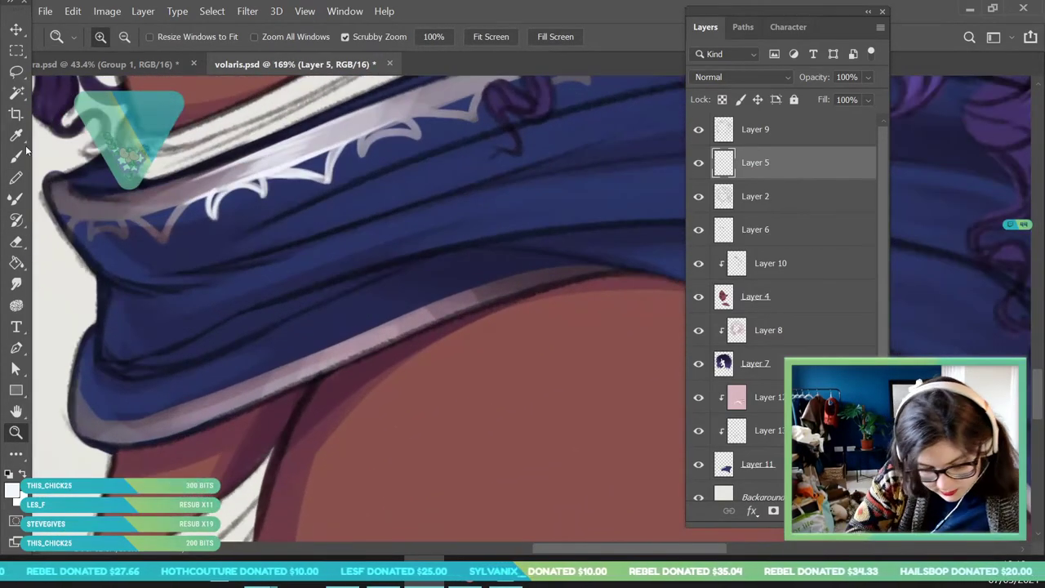
pyautogui.press('b')
pyautogui.moveTo(162, 410); pyautogui.dragTo(471, 295)
pyautogui.moveTo(193, 427); pyautogui.dragTo(353, 357)
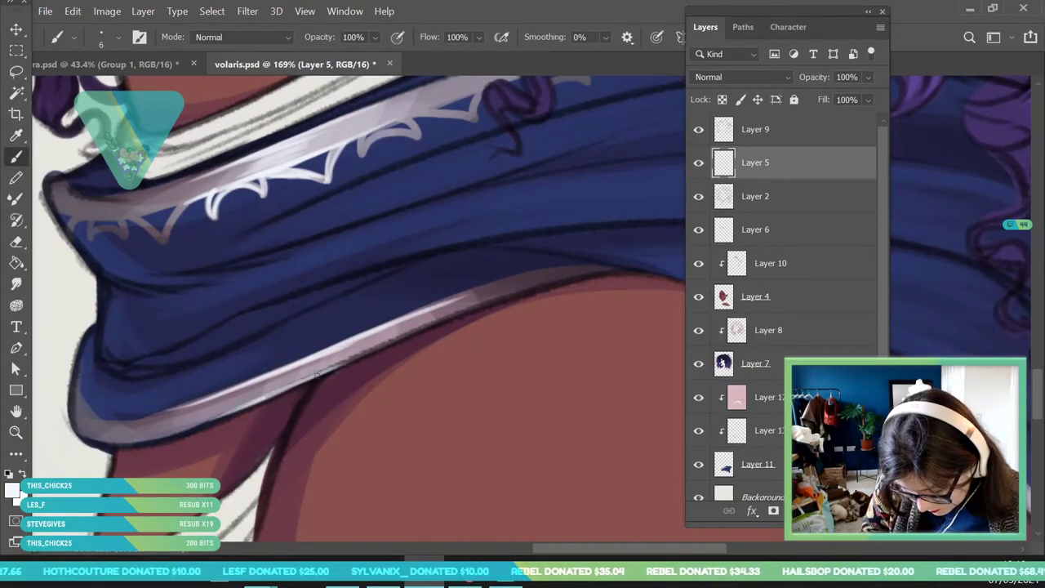
pyautogui.moveTo(265, 398); pyautogui.dragTo(466, 306)
pyautogui.moveTo(381, 336); pyautogui.dragTo(308, 367)
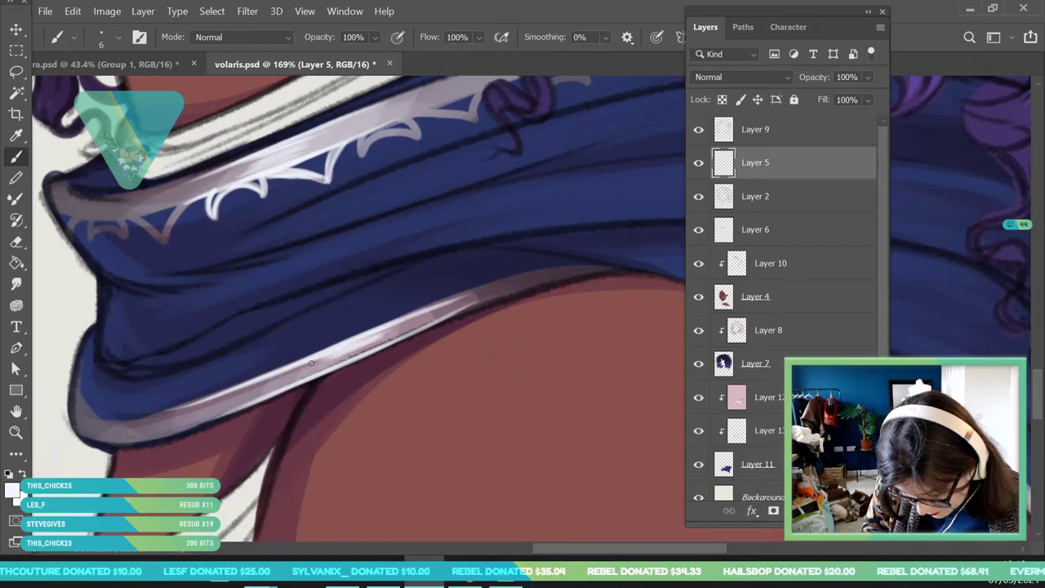
pyautogui.moveTo(389, 342); pyautogui.dragTo(457, 310)
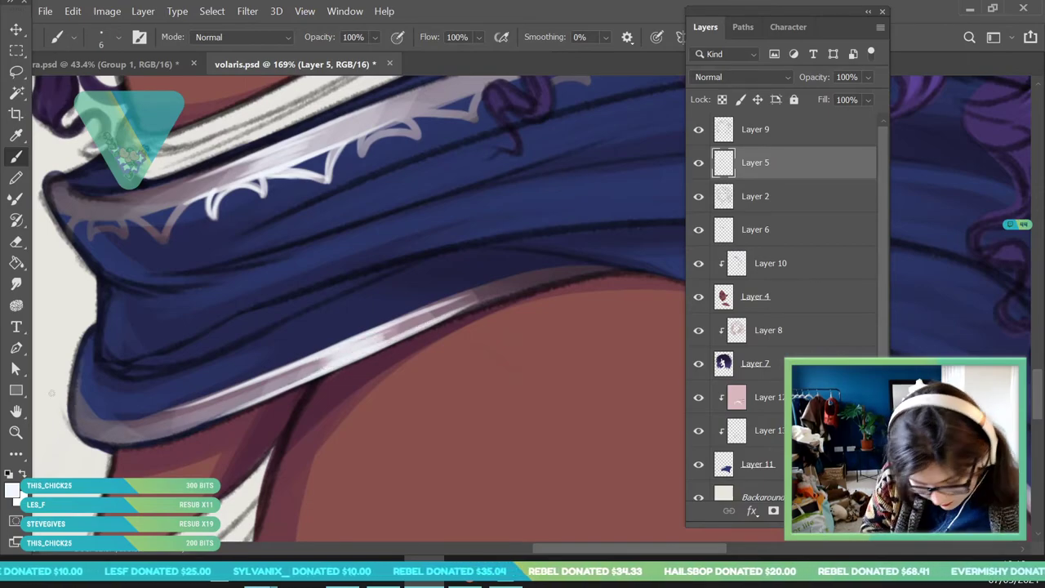
# - Paint near-white highlights along the upper trim's edge and scallops on the scarf fold beside the hair, brightening the band's middle
pyautogui.click(17, 432)
pyautogui.moveTo(222, 363); pyautogui.dragTo(143, 367)
pyautogui.moveTo(318, 417); pyautogui.dragTo(261, 417)
pyautogui.scroll(6, 507, 353)
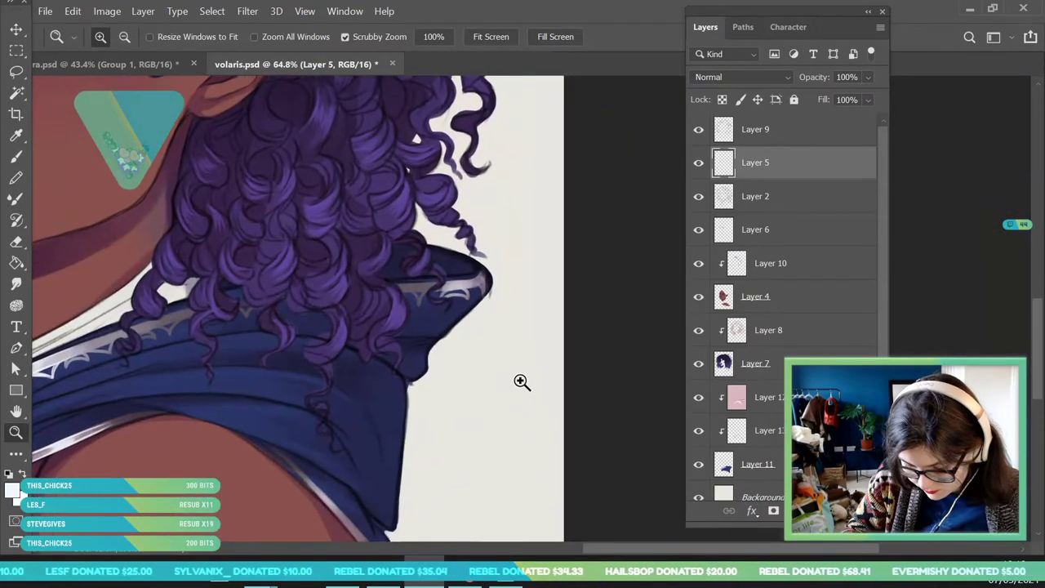
pyautogui.press('b')
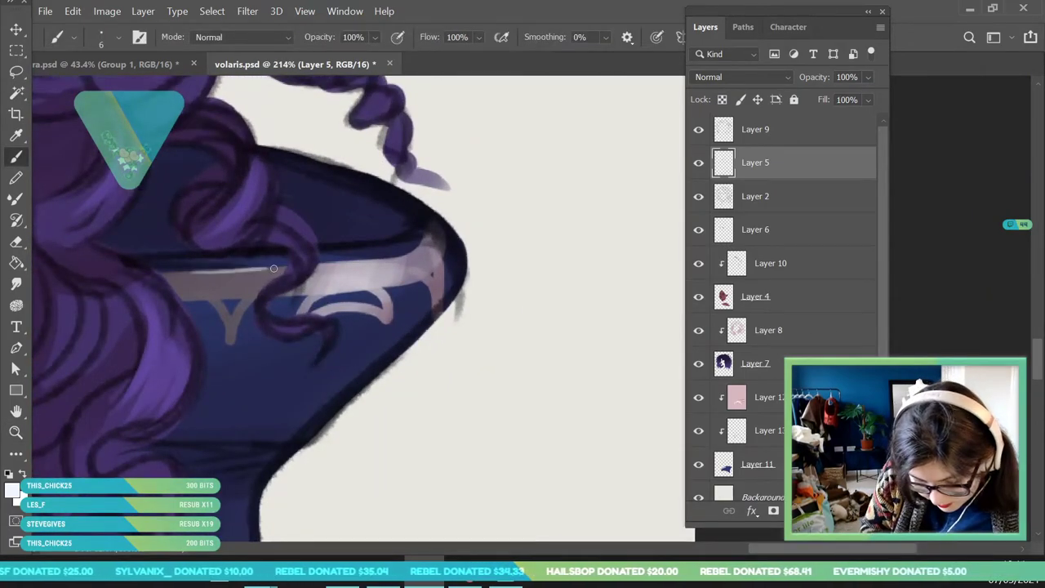
pyautogui.moveTo(317, 265)
pyautogui.mouseDown()
pyautogui.moveTo(429, 249)
pyautogui.moveTo(430, 218)
pyautogui.moveTo(360, 186)
pyautogui.mouseUp()
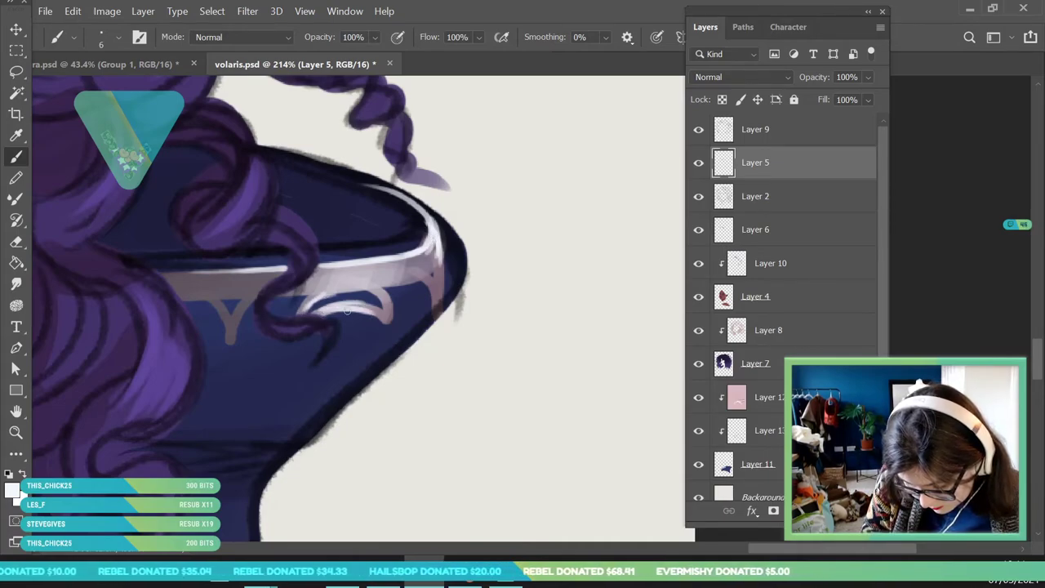
pyautogui.moveTo(364, 273); pyautogui.dragTo(451, 244)
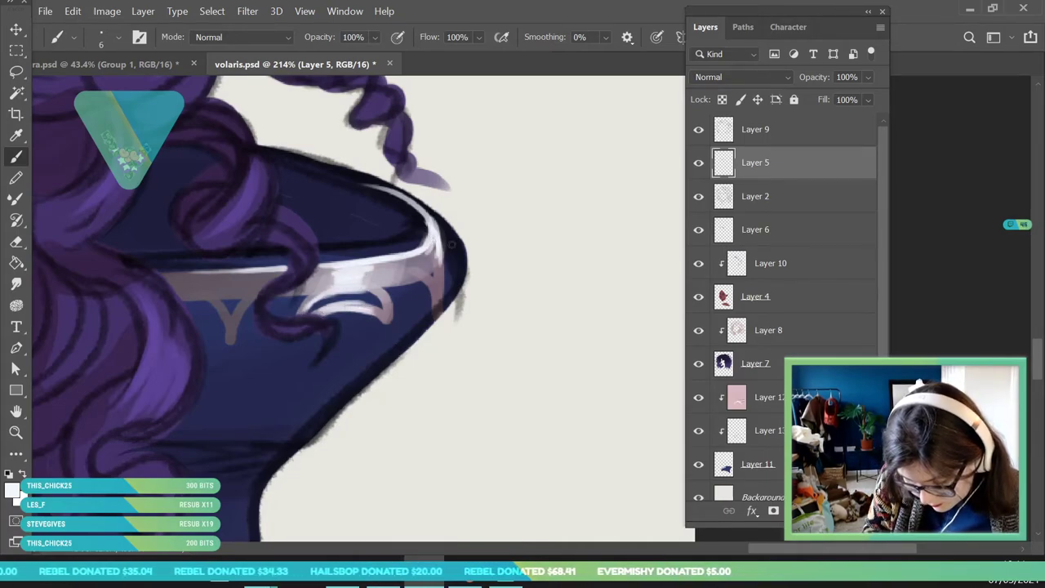
# - Paint near-white highlights along the lower trim where it runs down behind the shoulder
pyautogui.press('z')
pyautogui.moveTo(294, 253); pyautogui.dragTo(130, 331)
pyautogui.moveTo(329, 333)
pyautogui.mouseDown()
pyautogui.moveTo(319, 527)
pyautogui.moveTo(270, 387)
pyautogui.moveTo(298, 382)
pyautogui.mouseUp()
pyautogui.press('b')
pyautogui.moveTo(135, 246); pyautogui.dragTo(276, 399)
pyautogui.moveTo(214, 331); pyautogui.dragTo(300, 400)
pyautogui.moveTo(203, 311); pyautogui.dragTo(319, 412)
# - Set the Eyedropper to sample All Layers and pick a muted lilac-grey from the upper trim at the scarf's front
pyautogui.press('z')
pyautogui.moveTo(279, 323); pyautogui.dragTo(97, 393)
pyautogui.moveTo(315, 363); pyautogui.dragTo(296, 334)
pyautogui.moveTo(252, 280); pyautogui.dragTo(292, 383)
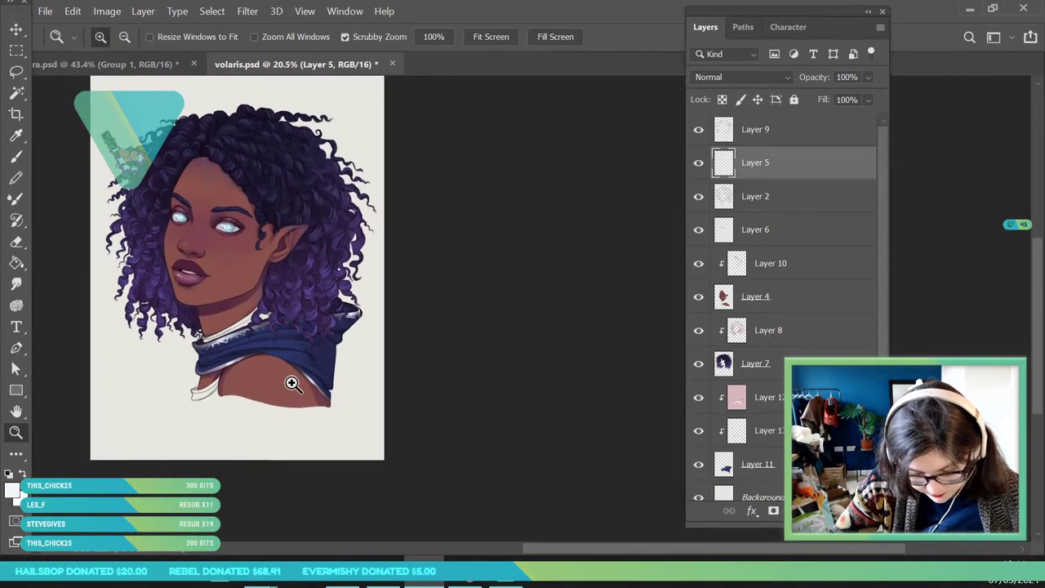
pyautogui.scroll(2, 232, 363)
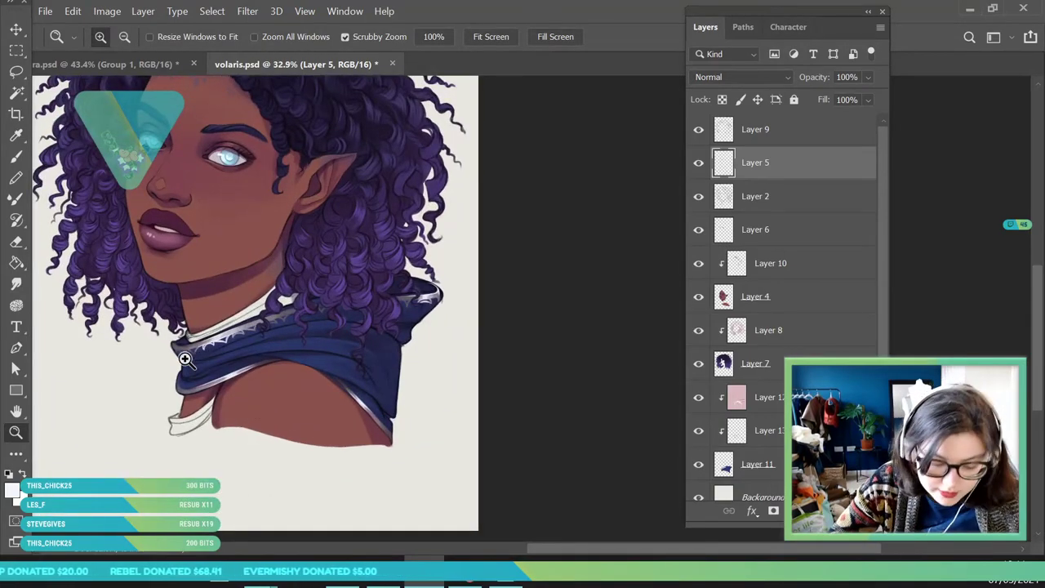
pyautogui.scroll(4, 187, 361)
pyautogui.scroll(3, 161, 465)
pyautogui.press('i')
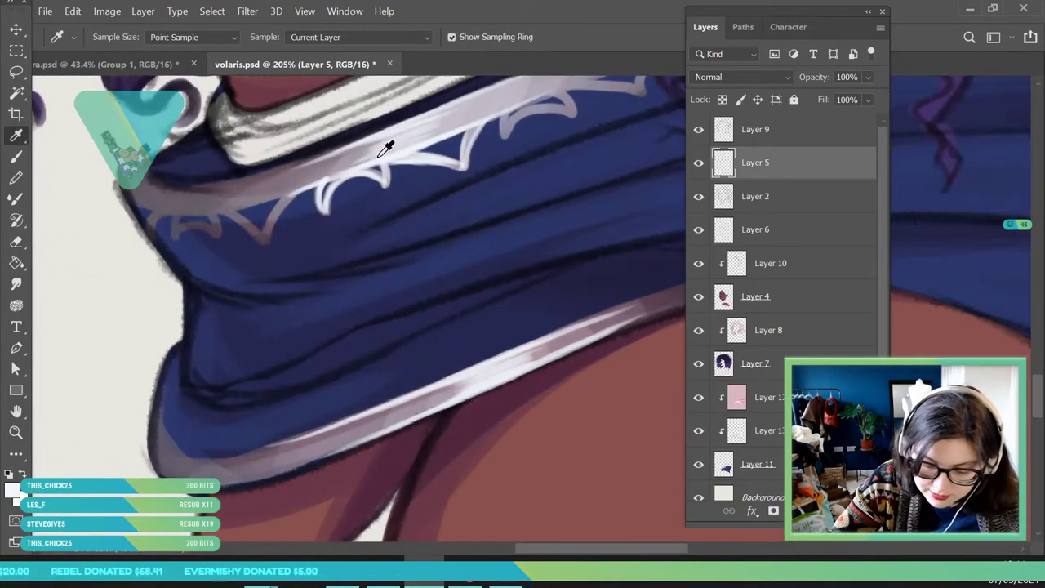
pyautogui.click(376, 143)
pyautogui.click(359, 38)
pyautogui.click(310, 76)
pyautogui.click(371, 140)
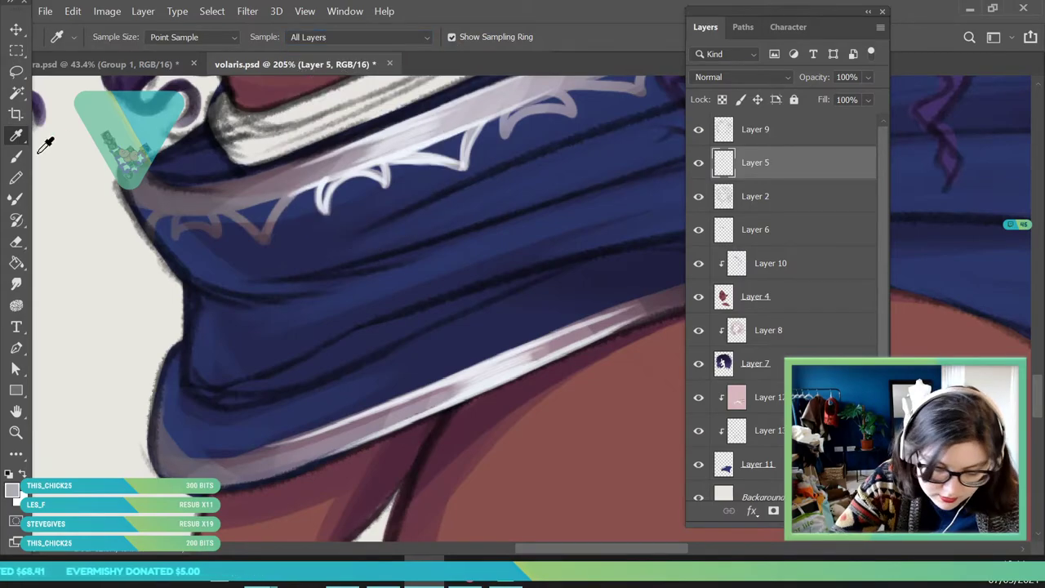
# - Paint lilac-grey highlights at 6 px on the front ends of the upper and lower trims, where the scarf folds around the neck
pyautogui.press('b')
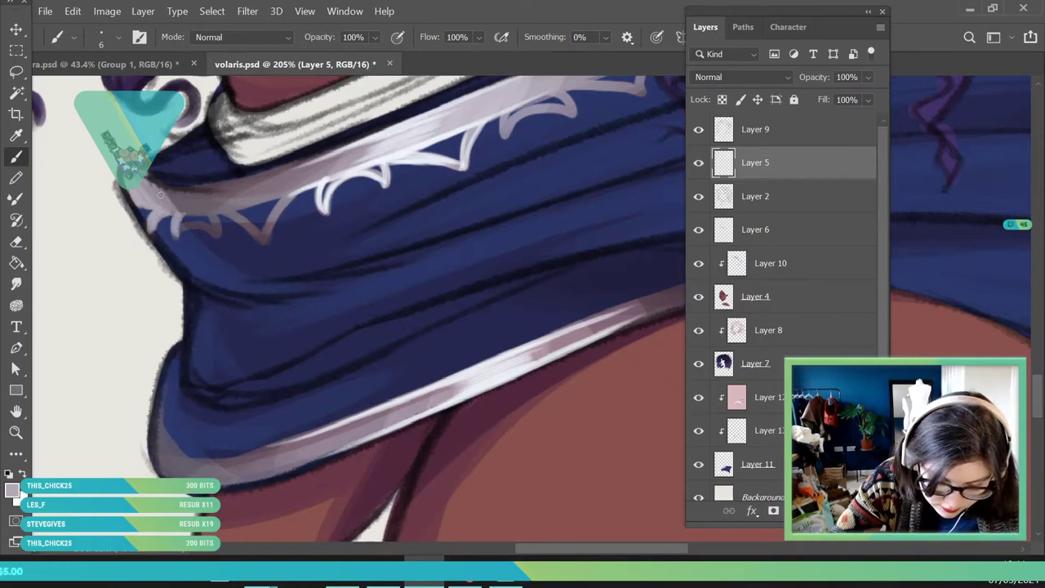
pyautogui.moveTo(164, 386); pyautogui.dragTo(162, 417)
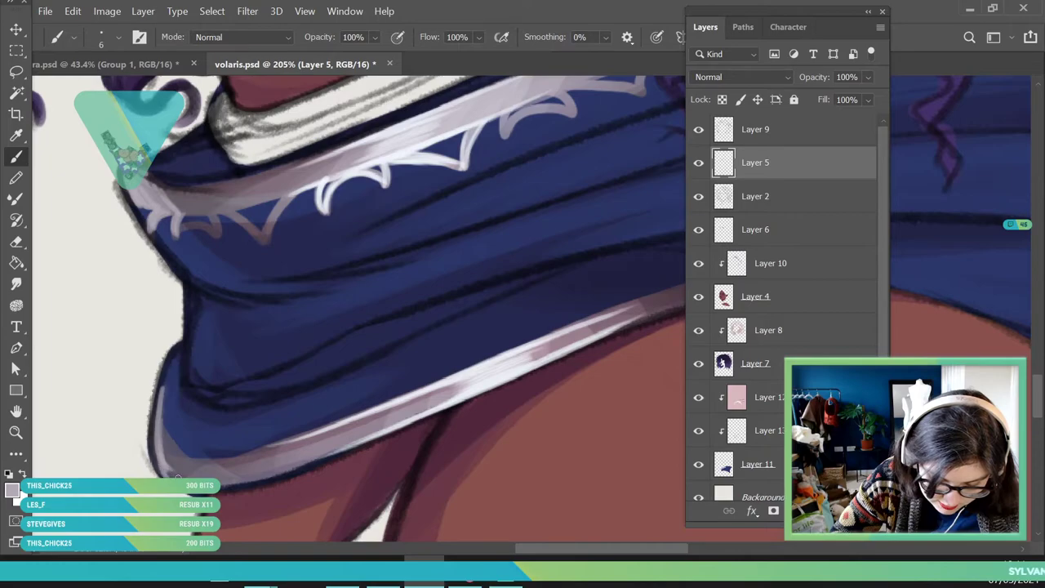
pyautogui.moveTo(191, 462); pyautogui.dragTo(165, 378)
# - Add an empty layer directly above the Background for the undershirt colour
pyautogui.click(15, 433)
pyautogui.moveTo(280, 291); pyautogui.dragTo(179, 482)
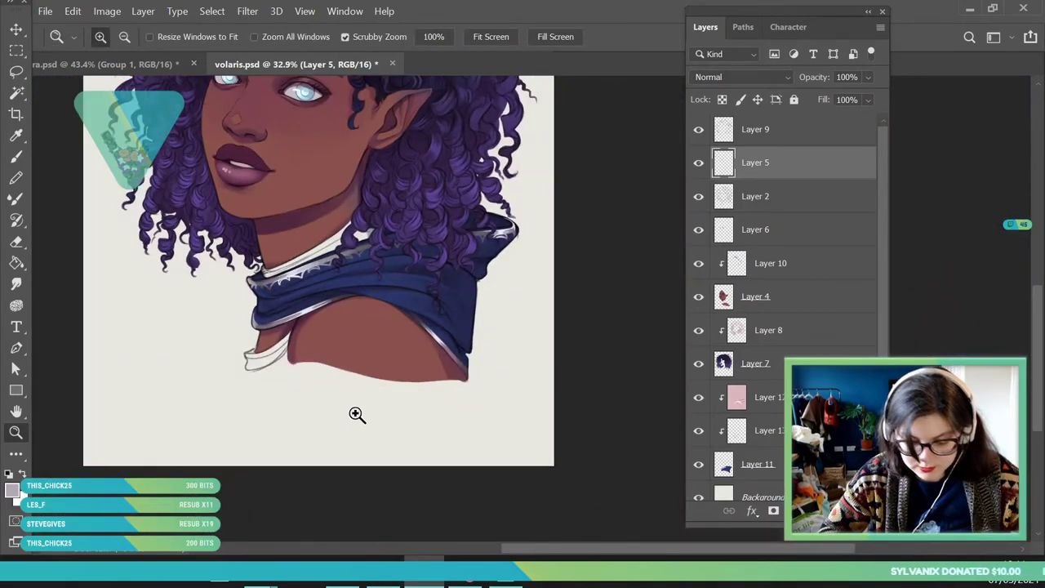
pyautogui.moveTo(371, 388); pyautogui.dragTo(348, 452)
pyautogui.scroll(3, 364, 233)
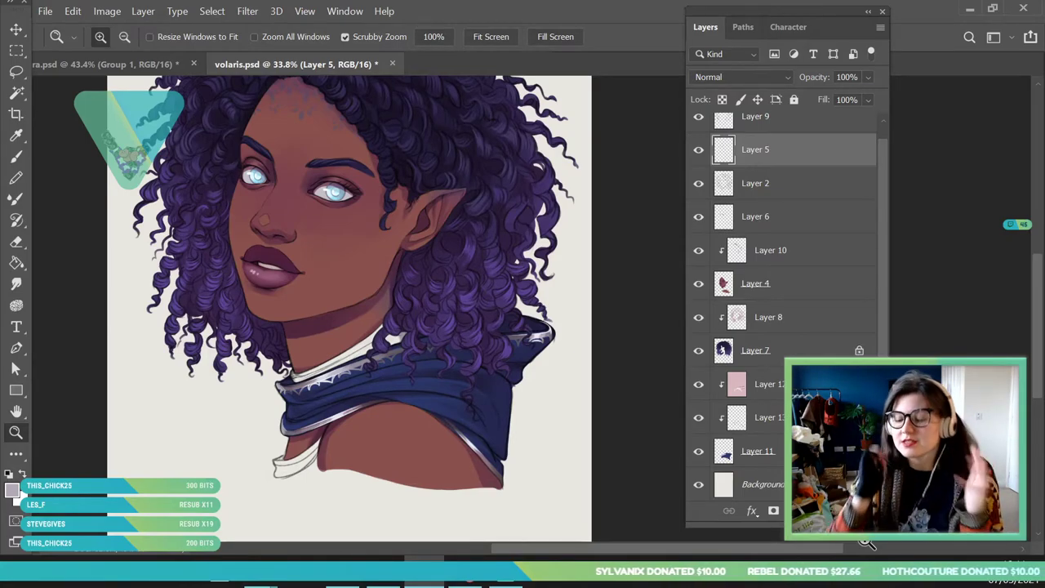
pyautogui.click(825, 485)
pyautogui.click(839, 511)
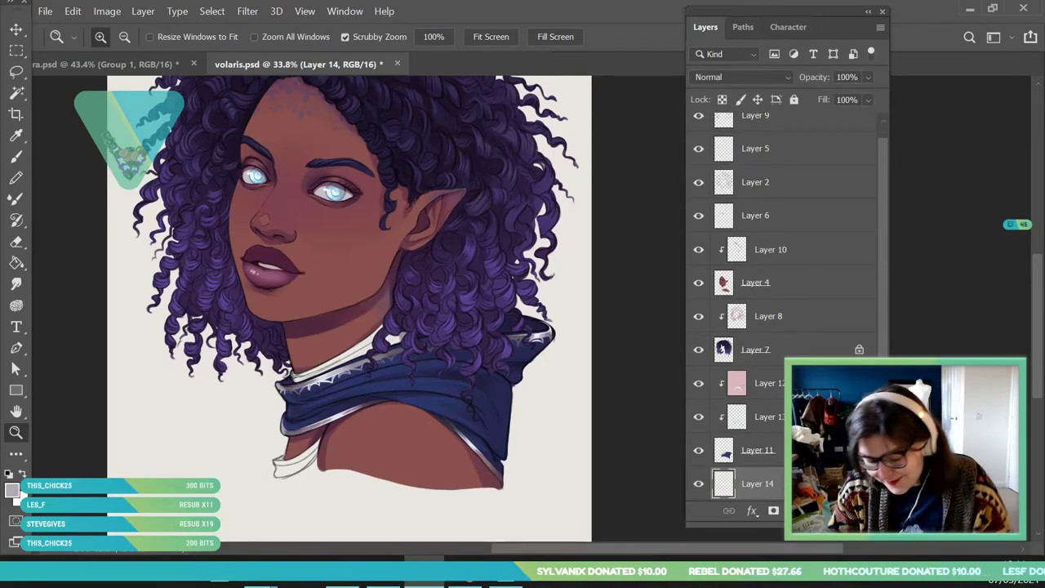
# - Set the foreground to a mid blue with hue 203°, saturation 58% and brightness 63%, starting from the scarf's sampled colour
pyautogui.scroll(1, 476, 472)
pyautogui.click(12, 490)
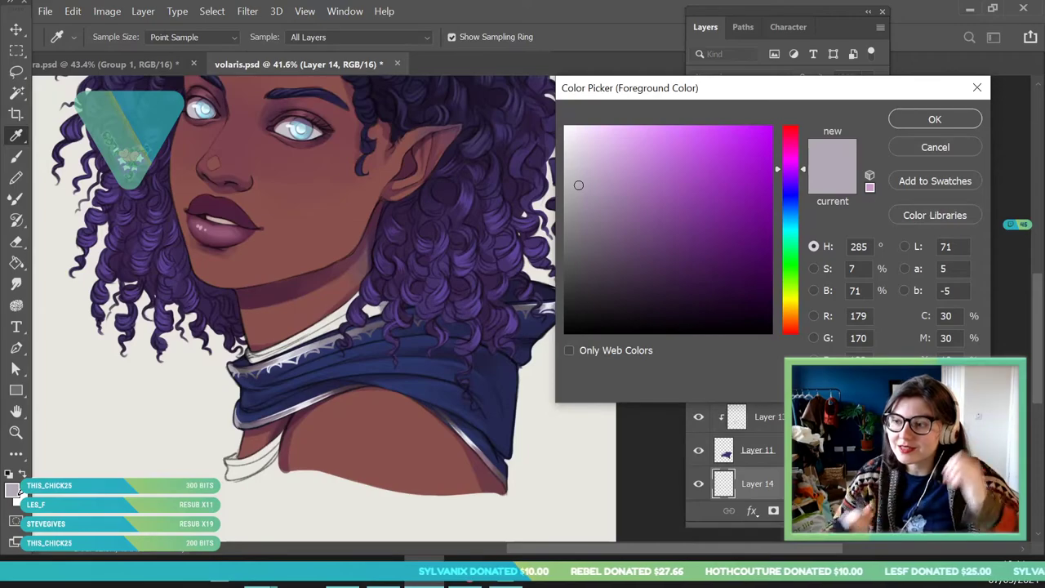
pyautogui.click(432, 387)
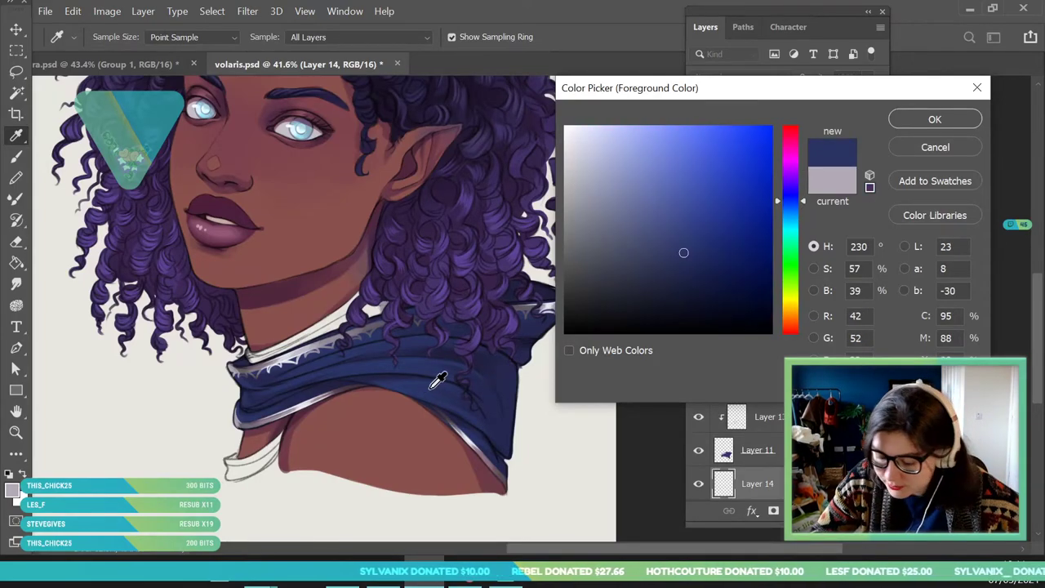
pyautogui.moveTo(803, 209); pyautogui.dragTo(686, 202)
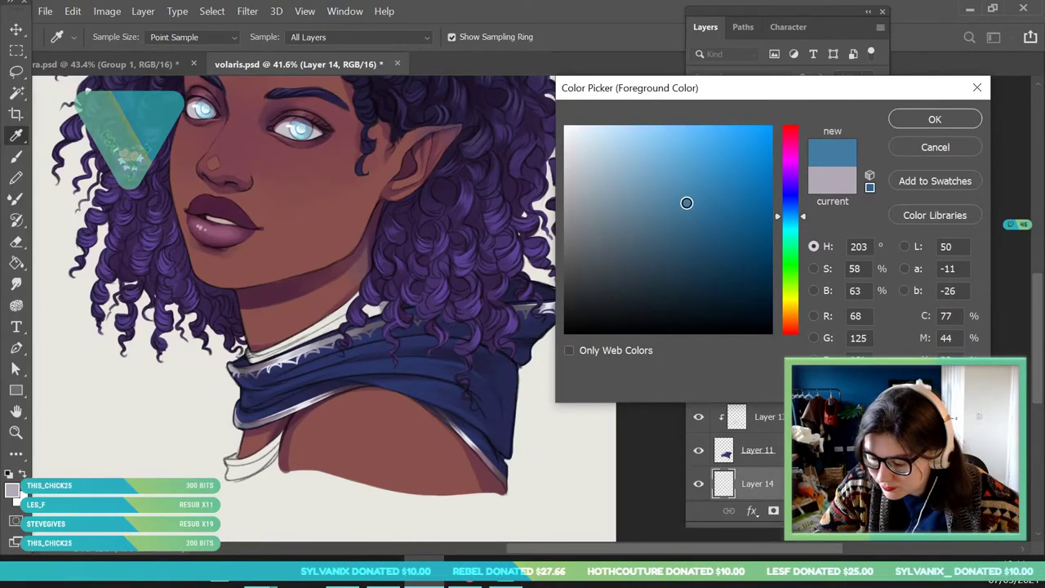
pyautogui.click(905, 126)
# - Fill in the undershirt collar between the neck and scarf with blue using a 48 px brush
pyautogui.click(15, 156)
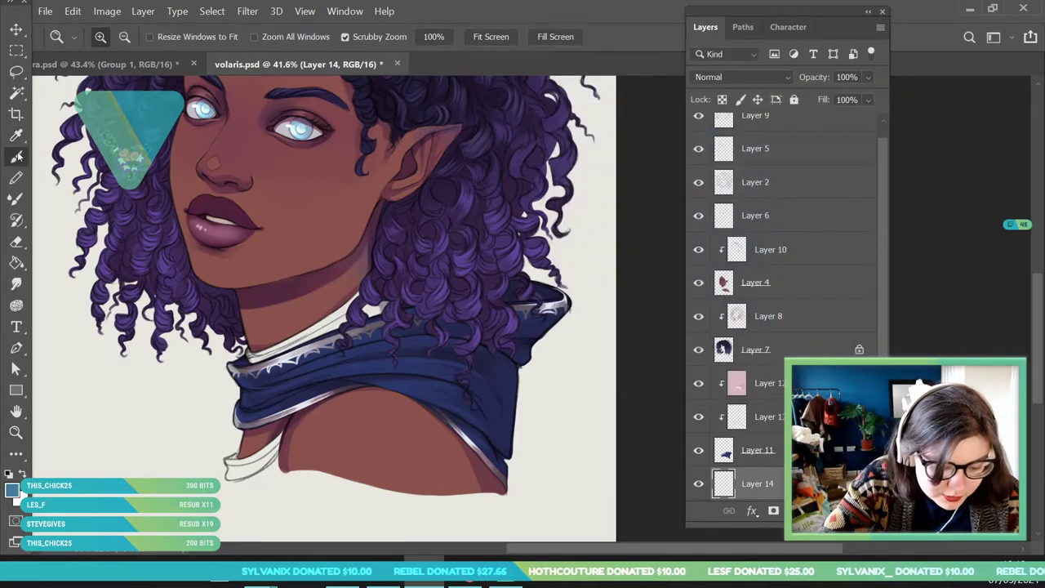
pyautogui.click(119, 38)
pyautogui.moveTo(106, 87); pyautogui.dragTo(133, 82)
pyautogui.click(286, 358)
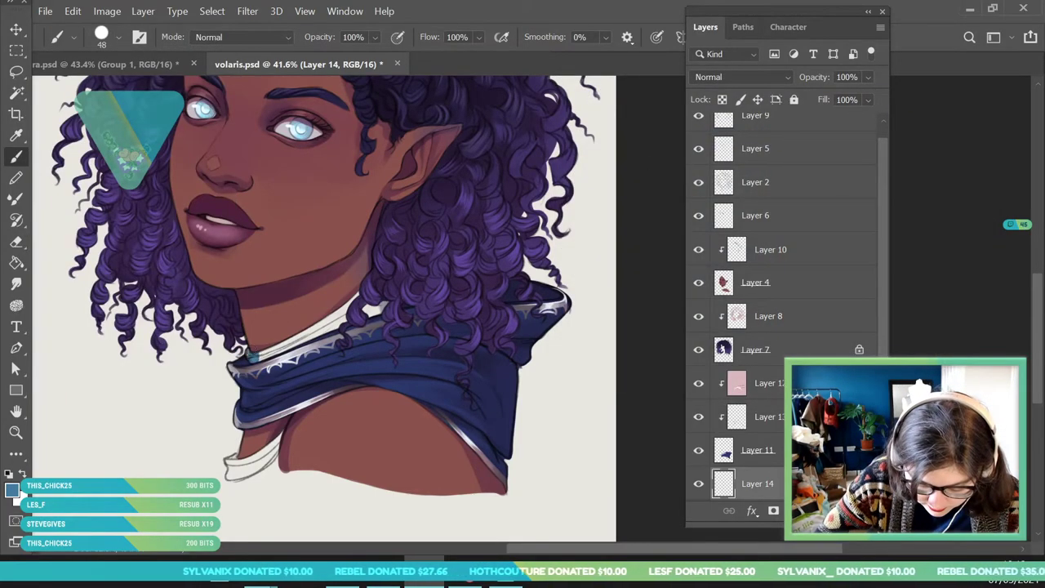
pyautogui.moveTo(265, 357); pyautogui.dragTo(374, 306)
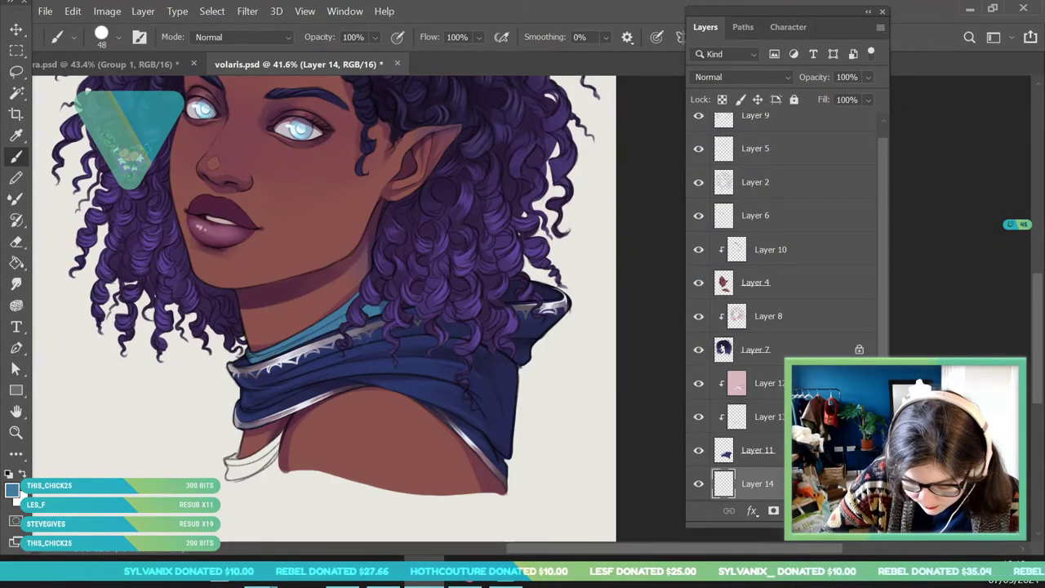
# - Paint the strip of undershirt below the scarf, in front of the shoulder, in the same blue
pyautogui.click(16, 433)
pyautogui.moveTo(367, 490); pyautogui.dragTo(331, 495)
pyautogui.moveTo(286, 445); pyautogui.dragTo(335, 445)
pyautogui.click(17, 156)
pyautogui.moveTo(185, 387)
pyautogui.mouseDown()
pyautogui.moveTo(161, 429)
pyautogui.moveTo(175, 432)
pyautogui.moveTo(160, 435)
pyautogui.moveTo(254, 394)
pyautogui.moveTo(251, 415)
pyautogui.moveTo(261, 391)
pyautogui.moveTo(186, 413)
pyautogui.moveTo(277, 380)
pyautogui.mouseUp()
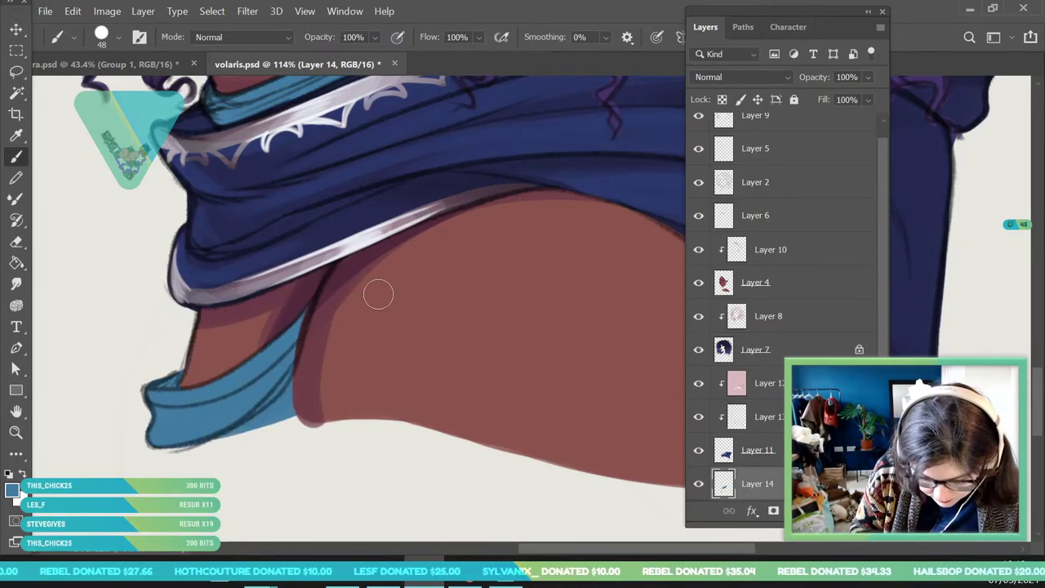
# - Add a new layer above the blue undershirt layer, clip it to that layer and set its blend mode to Multiply
pyautogui.click(17, 433)
pyautogui.moveTo(150, 353); pyautogui.dragTo(106, 503)
pyautogui.moveTo(270, 424); pyautogui.dragTo(286, 466)
pyautogui.moveTo(202, 280); pyautogui.dragTo(224, 504)
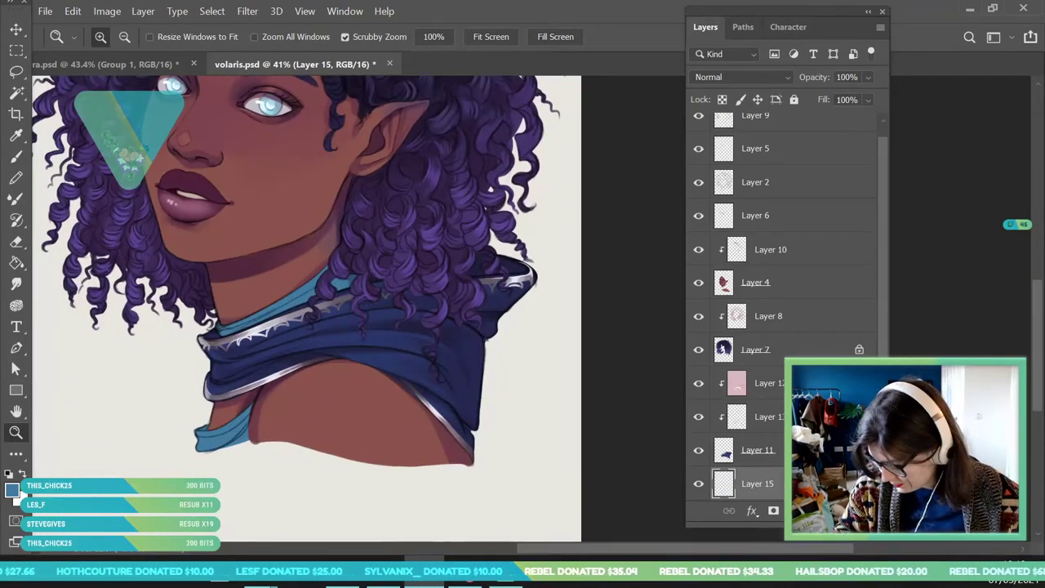
pyautogui.rightClick(758, 483)
pyautogui.click(735, 340)
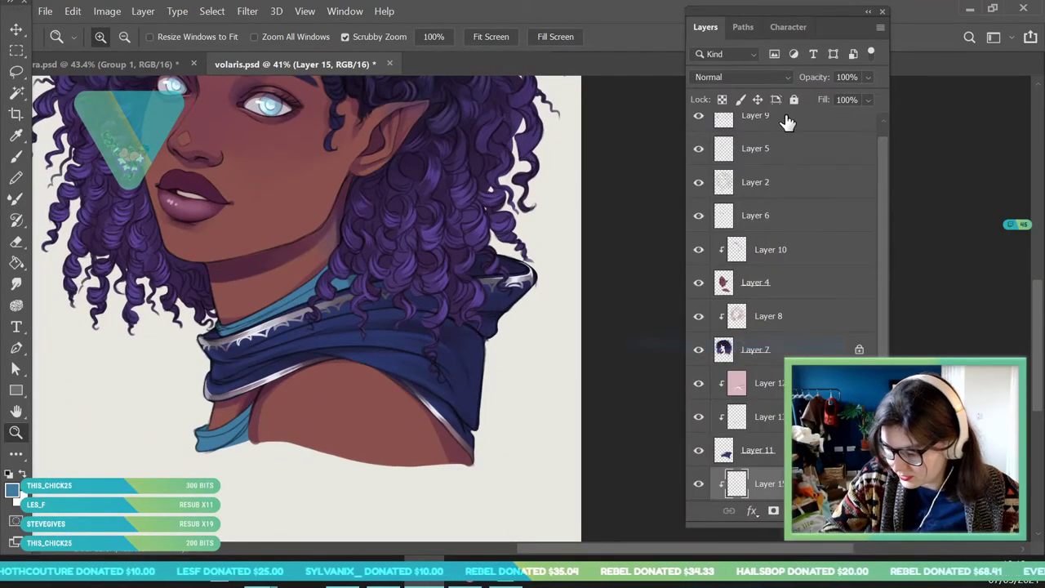
pyautogui.click(741, 76)
pyautogui.click(719, 138)
# - Fill the clipped Multiply layer with a dusty pink of hue 337°, saturation 18% and brightness 82% to shade the undershirt
pyautogui.click(12, 490)
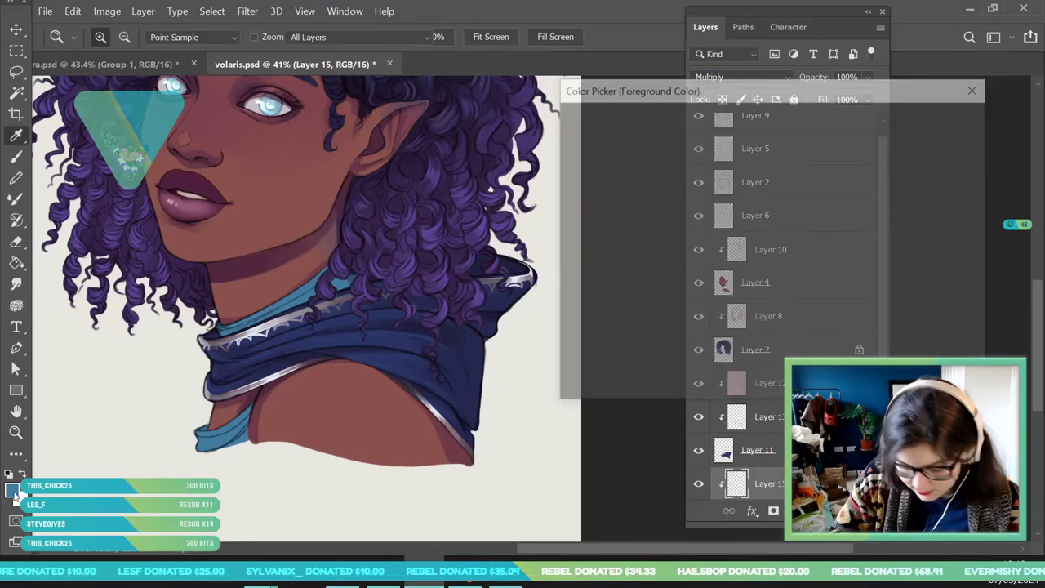
pyautogui.click(792, 143)
pyautogui.moveTo(644, 169); pyautogui.dragTo(603, 163)
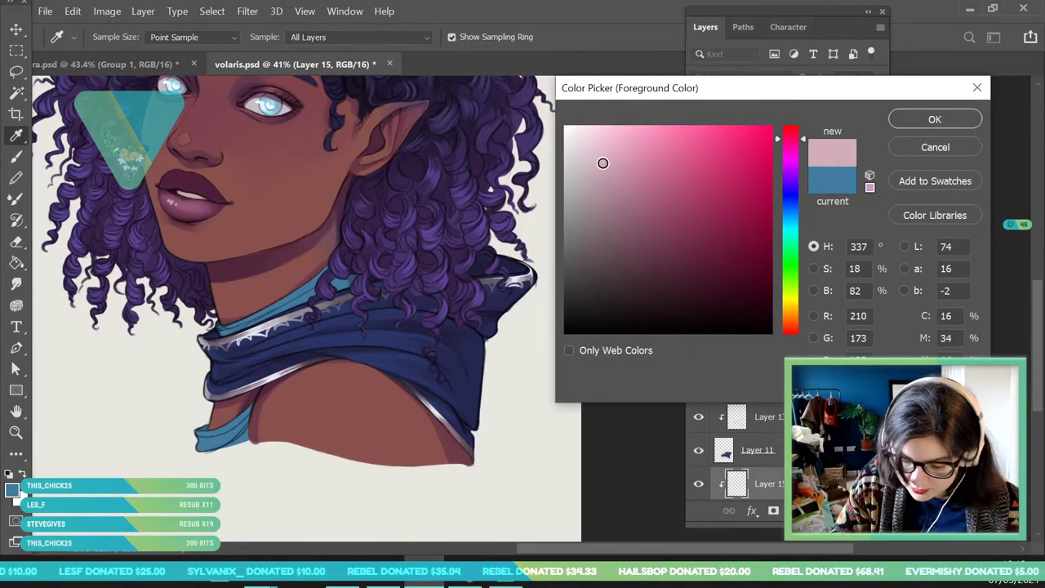
pyautogui.click(898, 120)
pyautogui.press('g')
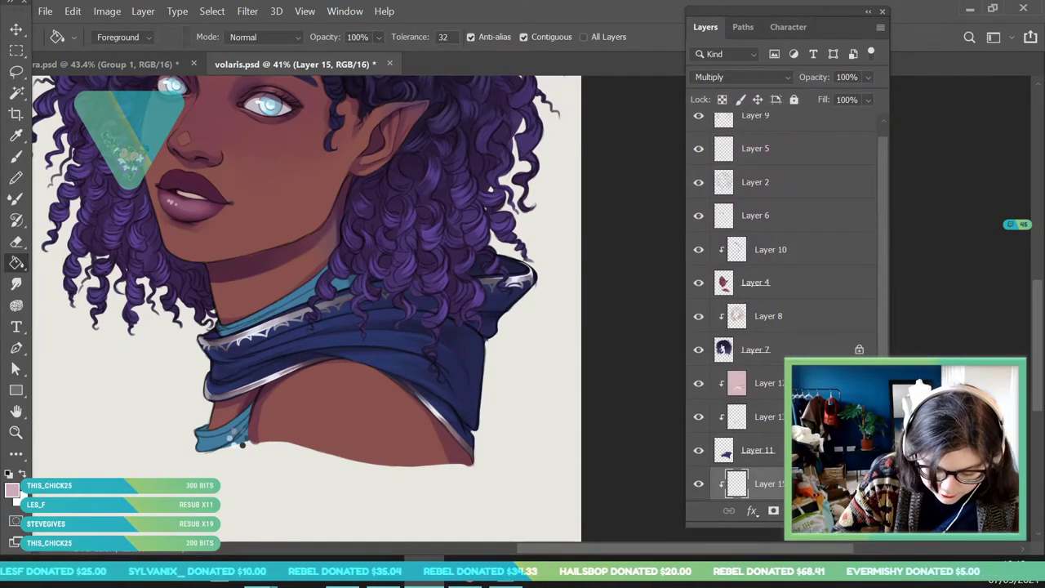
pyautogui.click(226, 426)
# - Paint white at 34 px on the Multiply layer to lighten the lit folds of the undershirt's collar and lower strip
pyautogui.press('z')
pyautogui.moveTo(219, 369); pyautogui.dragTo(271, 369)
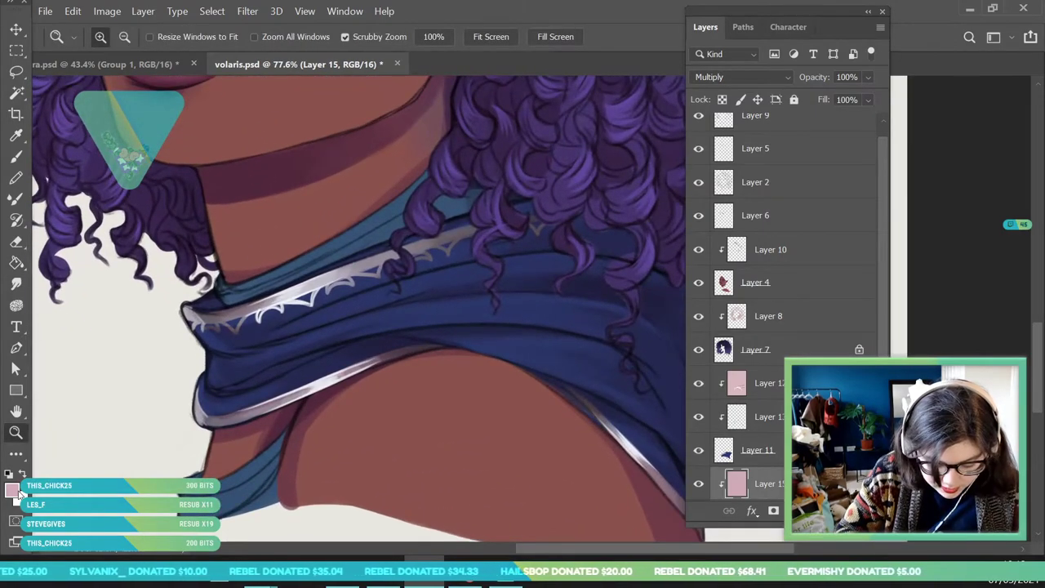
pyautogui.click(17, 493)
pyautogui.click(926, 116)
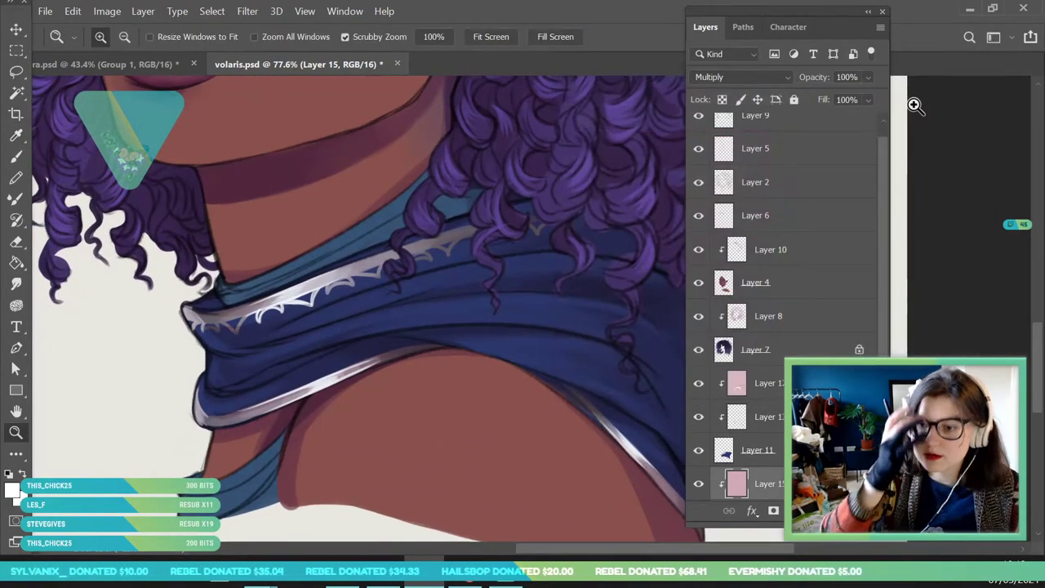
pyautogui.press('b')
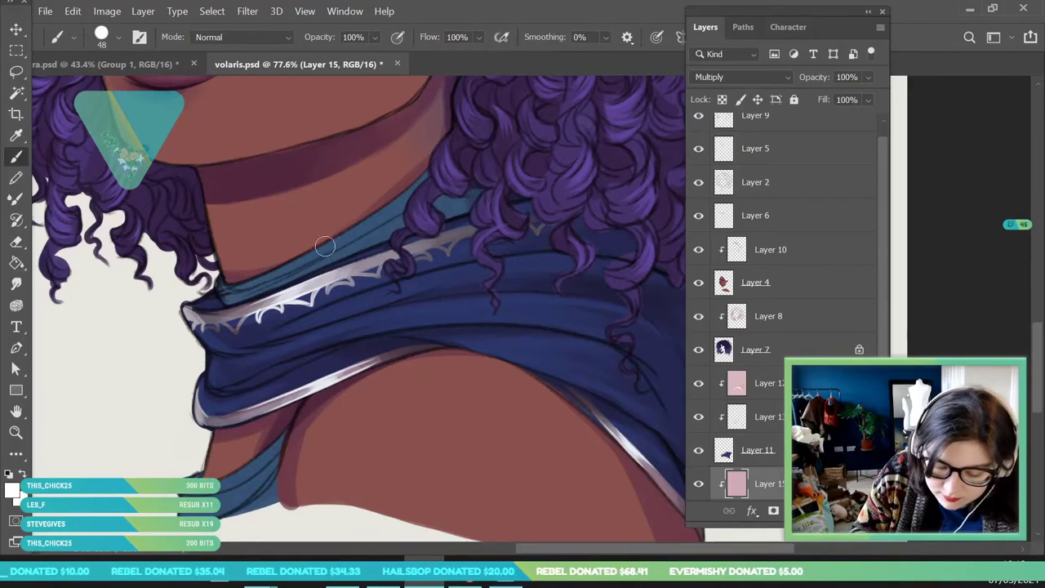
pyautogui.click(110, 42)
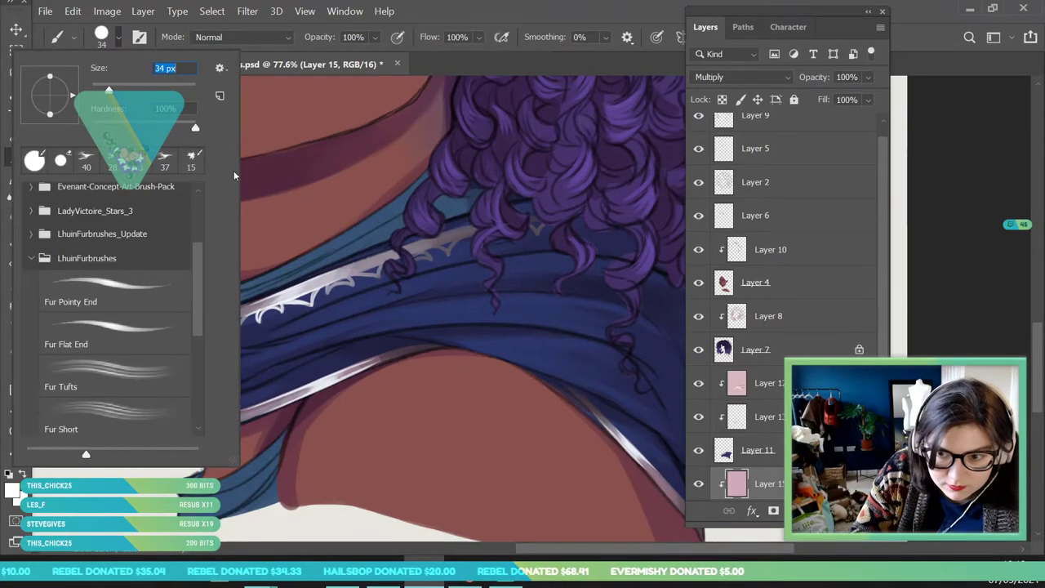
pyautogui.press('Return')
pyautogui.moveTo(248, 286)
pyautogui.mouseDown()
pyautogui.moveTo(395, 205)
pyautogui.moveTo(353, 250)
pyautogui.moveTo(388, 230)
pyautogui.mouseUp()
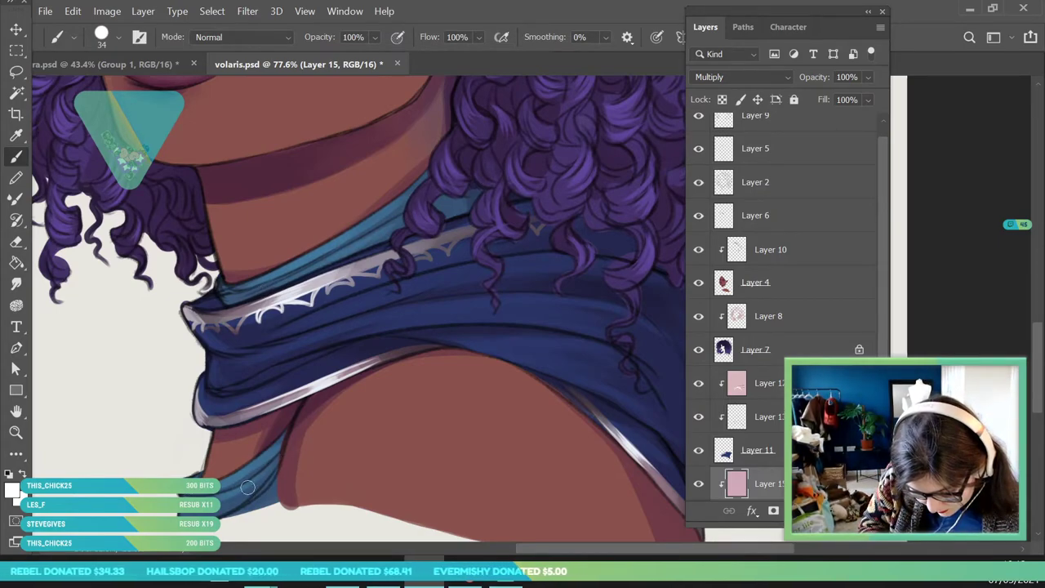
pyautogui.moveTo(272, 463); pyautogui.dragTo(260, 500)
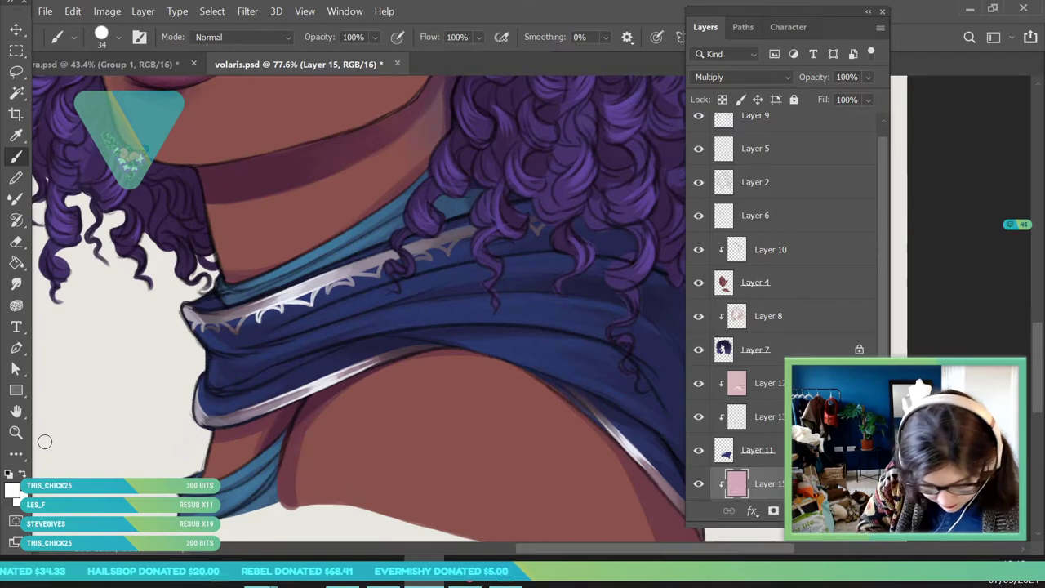
# - Review the whole portrait, examine the face up close and check the uppermost layers in the stack
pyautogui.press('z')
pyautogui.hotkey('ctrl', '0')
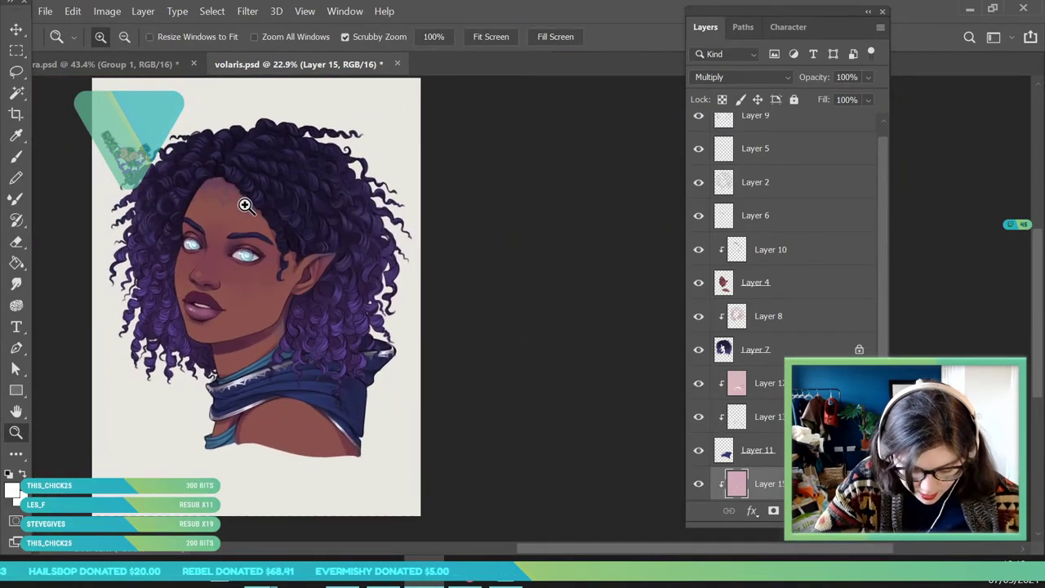
pyautogui.moveTo(243, 202); pyautogui.dragTo(250, 198)
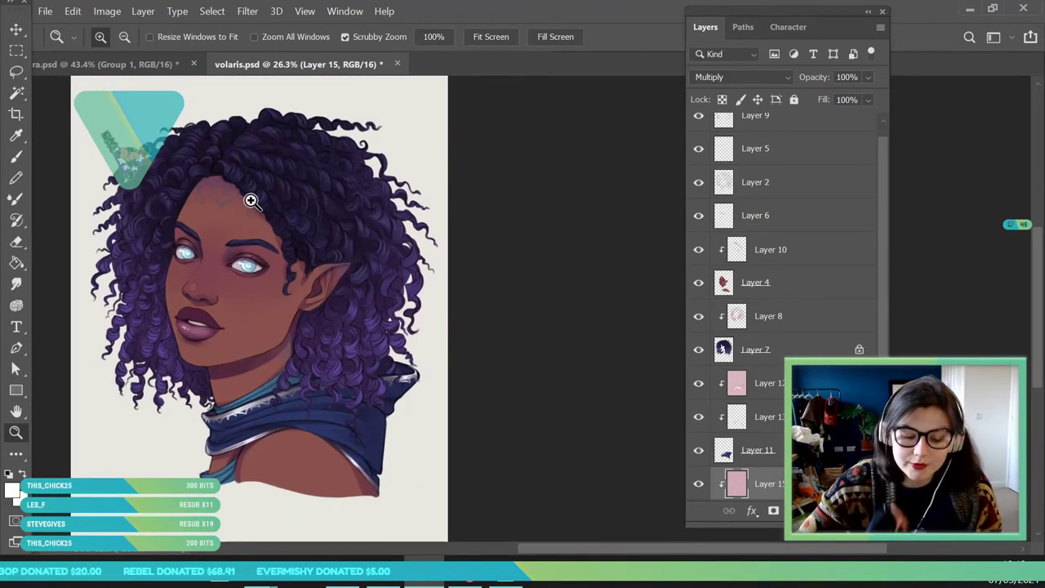
pyautogui.moveTo(337, 440); pyautogui.dragTo(327, 441)
pyautogui.moveTo(275, 354); pyautogui.dragTo(287, 366)
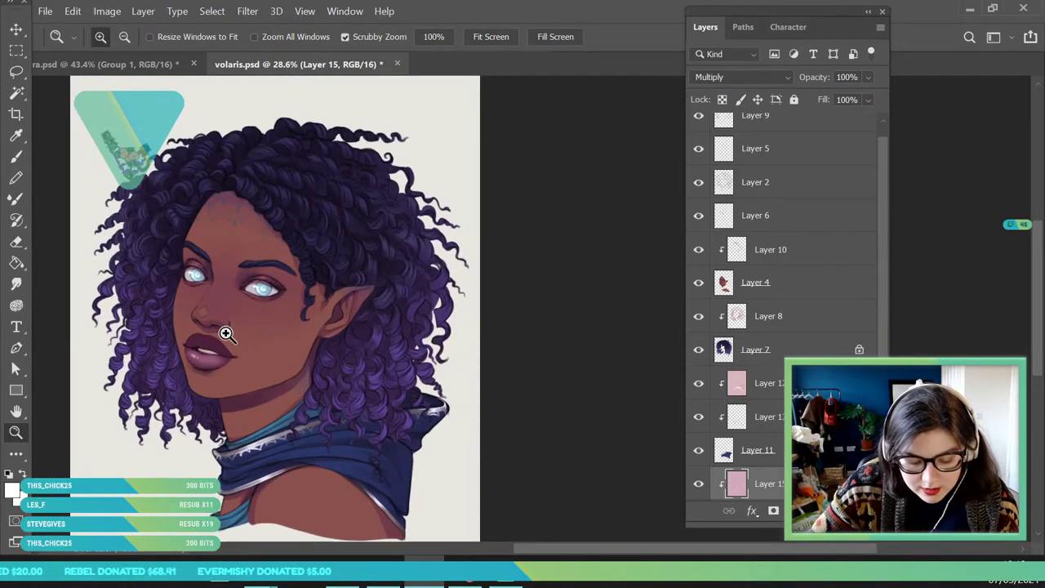
pyautogui.moveTo(221, 327); pyautogui.dragTo(280, 443)
pyautogui.moveTo(359, 282); pyautogui.dragTo(325, 332)
pyautogui.moveTo(883, 226); pyautogui.dragTo(887, 155)
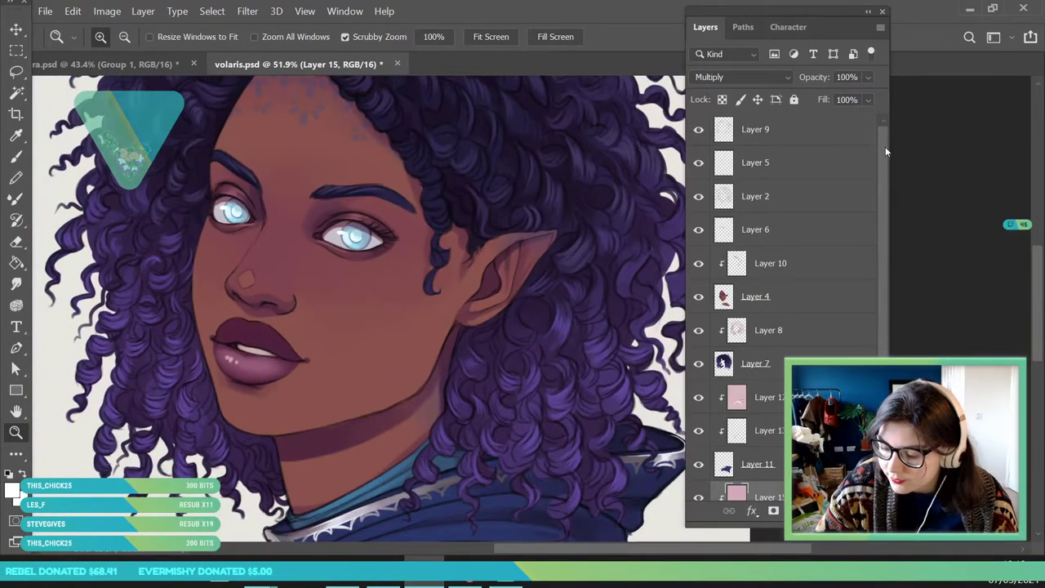
# - Select the line art on Layer 2, lock its transparent pixels and choose a muted dark rose of hue 337° as the foreground colour
pyautogui.click(772, 189)
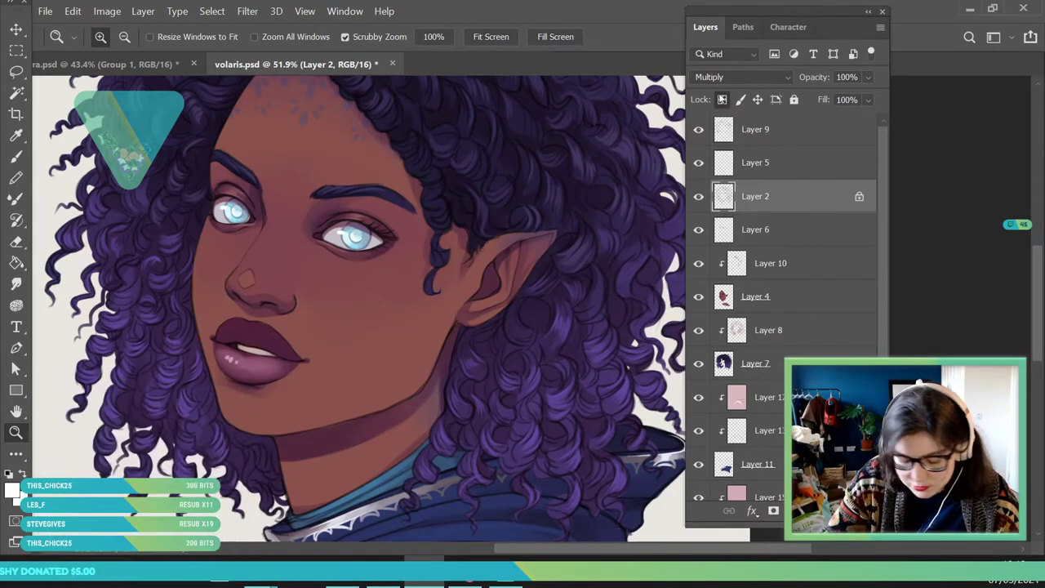
pyautogui.press('i')
pyautogui.click(11, 488)
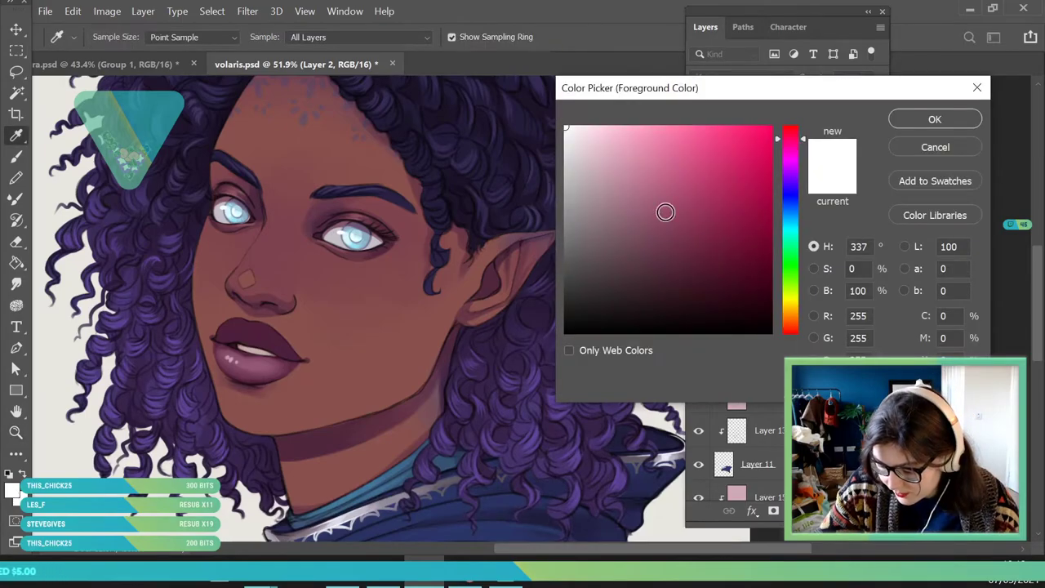
pyautogui.click(645, 231)
pyautogui.click(956, 120)
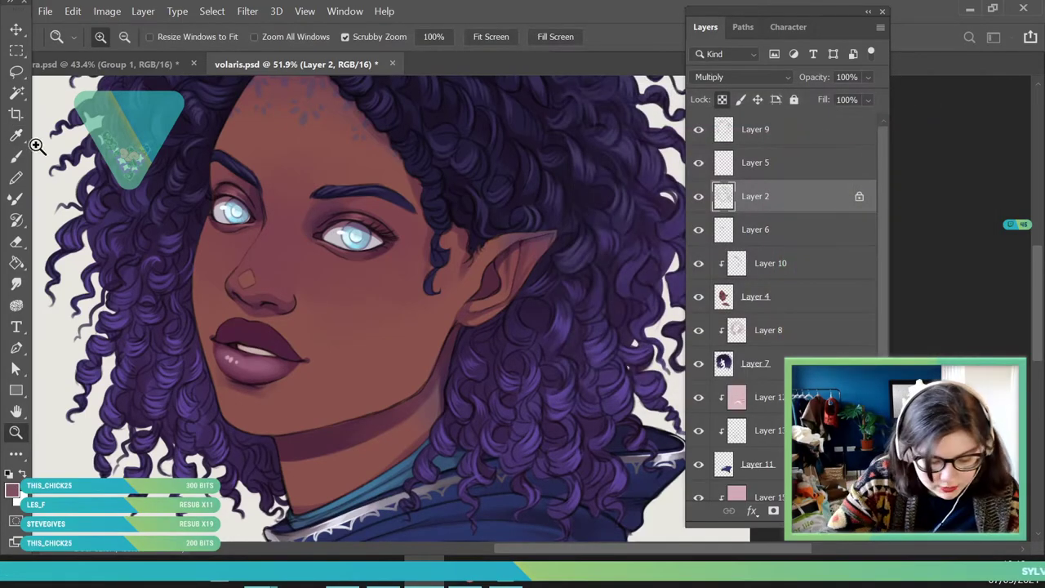
# - Recolour the face's line art around the lips, nose and eyes with the dark rose at 100 px
pyautogui.press('b')
pyautogui.click(117, 36)
pyautogui.click(301, 364)
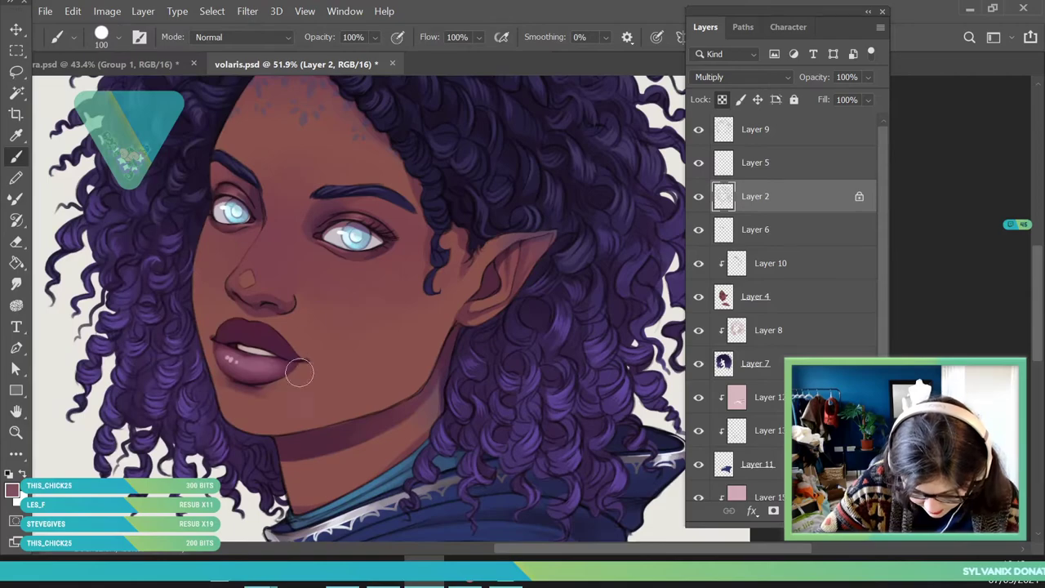
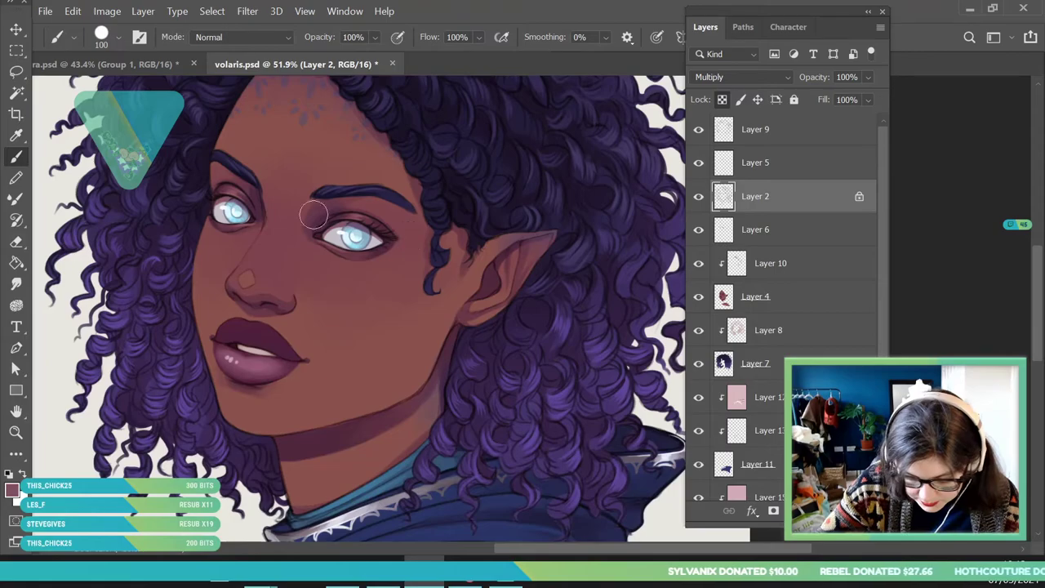
pyautogui.click(18, 433)
pyautogui.moveTo(175, 320); pyautogui.dragTo(144, 404)
pyautogui.moveTo(233, 269); pyautogui.dragTo(219, 362)
pyautogui.click(16, 157)
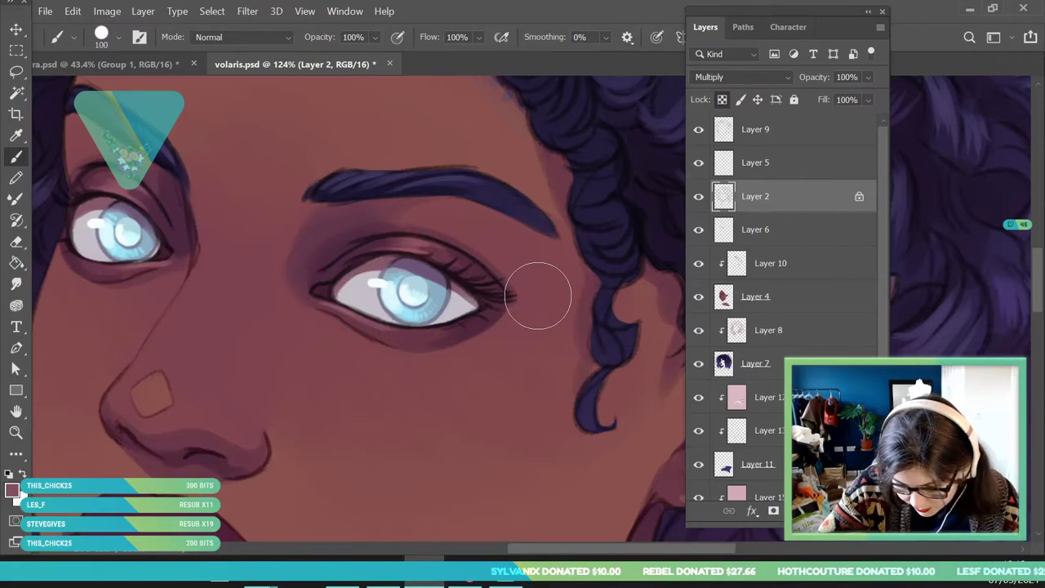
# - Continue recolouring the line art with the dark rose along the bare shoulder below the scarf
pyautogui.click(18, 438)
pyautogui.moveTo(190, 218); pyautogui.dragTo(161, 351)
pyautogui.moveTo(244, 277); pyautogui.dragTo(294, 382)
pyautogui.moveTo(385, 170); pyautogui.dragTo(389, 429)
pyautogui.moveTo(350, 359)
pyautogui.mouseDown()
pyautogui.moveTo(306, 258)
pyautogui.moveTo(313, 297)
pyautogui.mouseUp()
pyautogui.press('b')
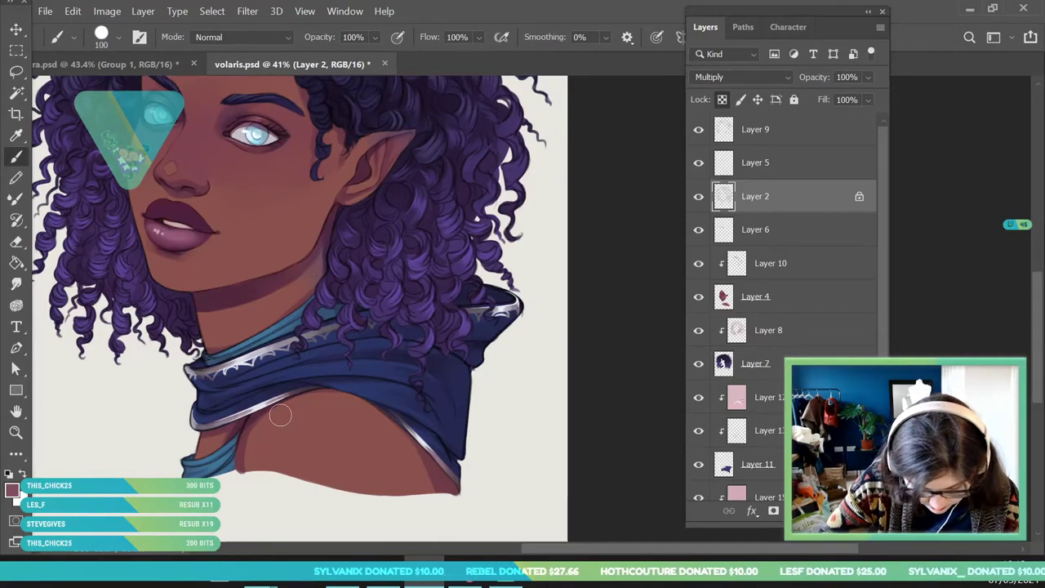
# - Set the foreground colour to a lighter dusty pink of hue 337°, saturation 26% and brightness 76% for the line art
pyautogui.press('z')
pyautogui.moveTo(116, 392)
pyautogui.mouseDown()
pyautogui.moveTo(245, 296)
pyautogui.moveTo(205, 303)
pyautogui.mouseUp()
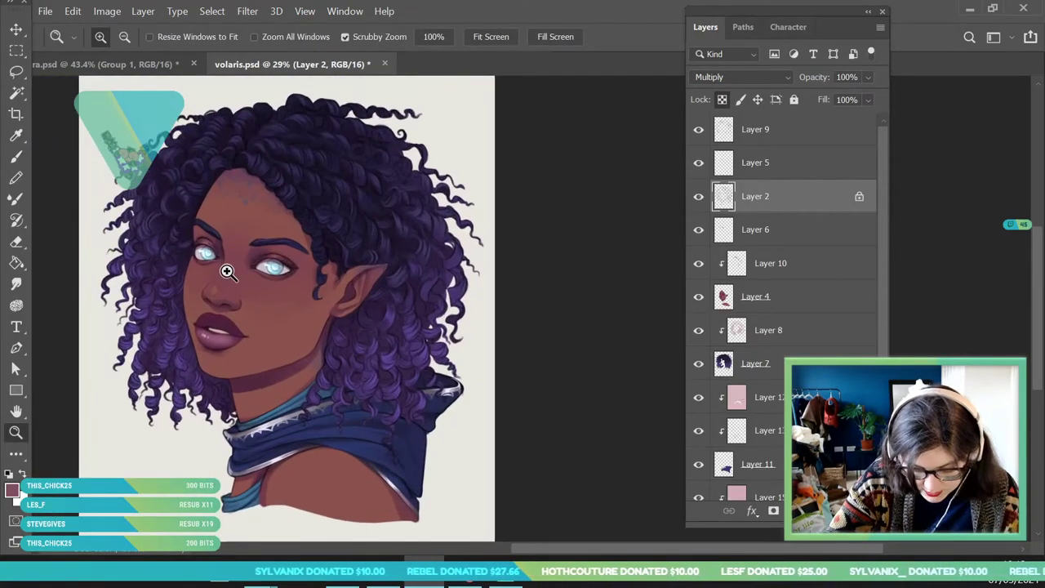
pyautogui.moveTo(263, 513); pyautogui.dragTo(281, 494)
pyautogui.press('i')
pyautogui.click(12, 490)
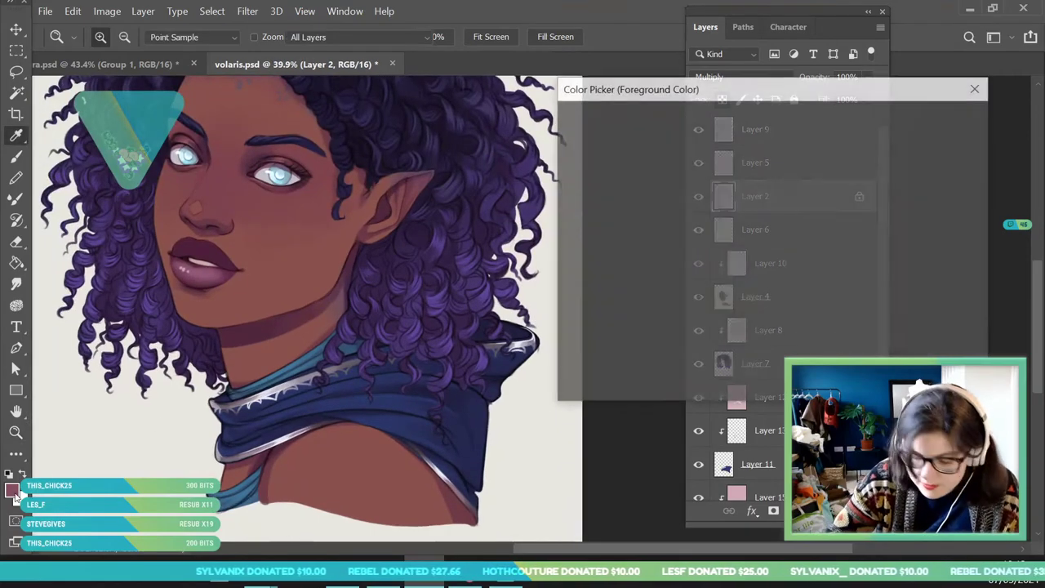
pyautogui.moveTo(596, 176); pyautogui.dragTo(617, 174)
pyautogui.click(910, 119)
pyautogui.press('z')
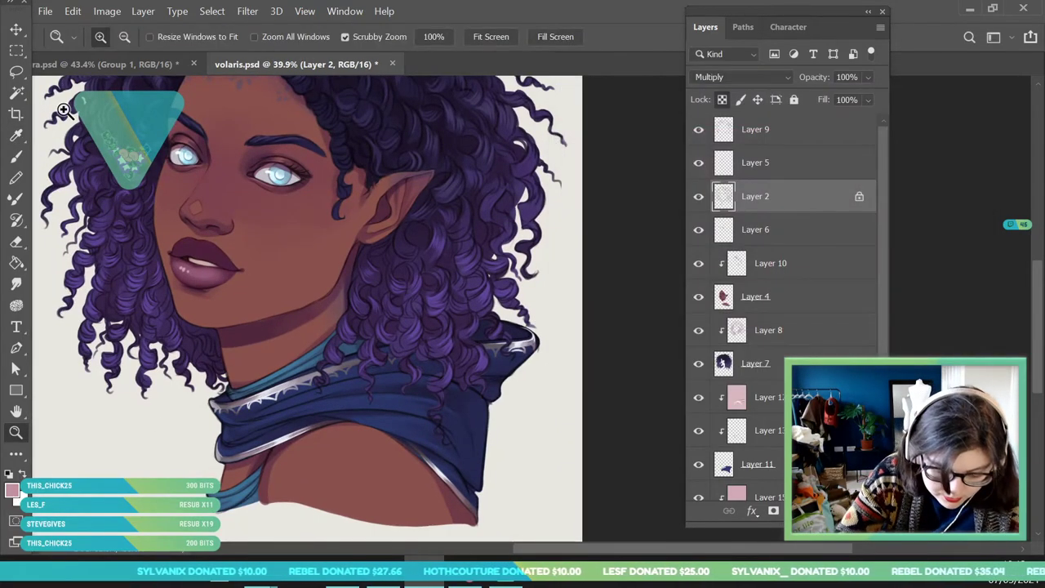
pyautogui.press('b')
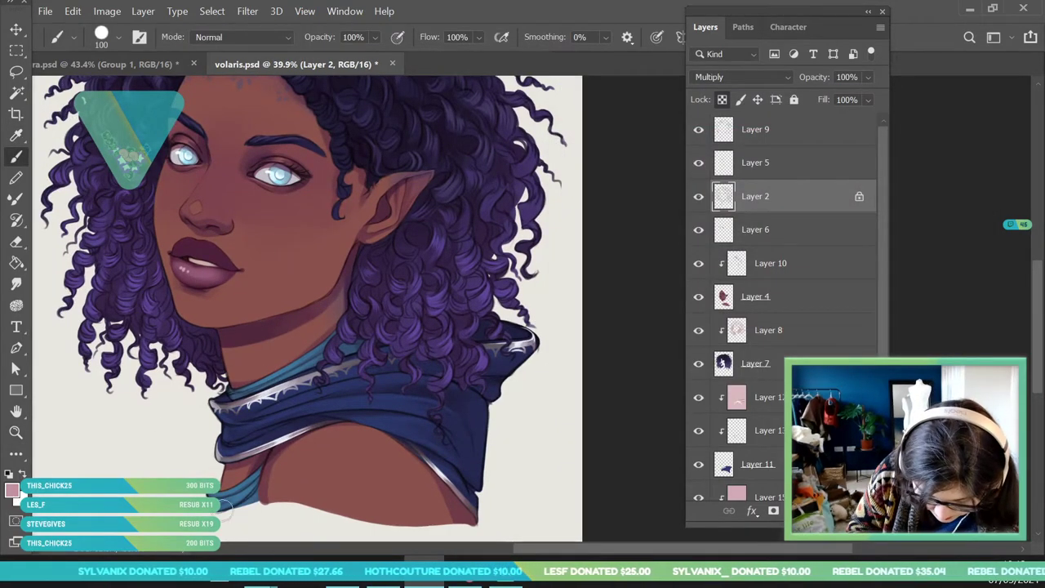
# - Enlarge the brush to 199 px and tint the outer lines of the hair and figure with the dusty pink
pyautogui.click(17, 435)
pyautogui.moveTo(193, 357)
pyautogui.mouseDown()
pyautogui.moveTo(118, 335)
pyautogui.moveTo(151, 330)
pyautogui.mouseUp()
pyautogui.click(17, 157)
pyautogui.click(118, 37)
pyautogui.moveTo(143, 91); pyautogui.dragTo(185, 100)
pyautogui.click(524, 356)
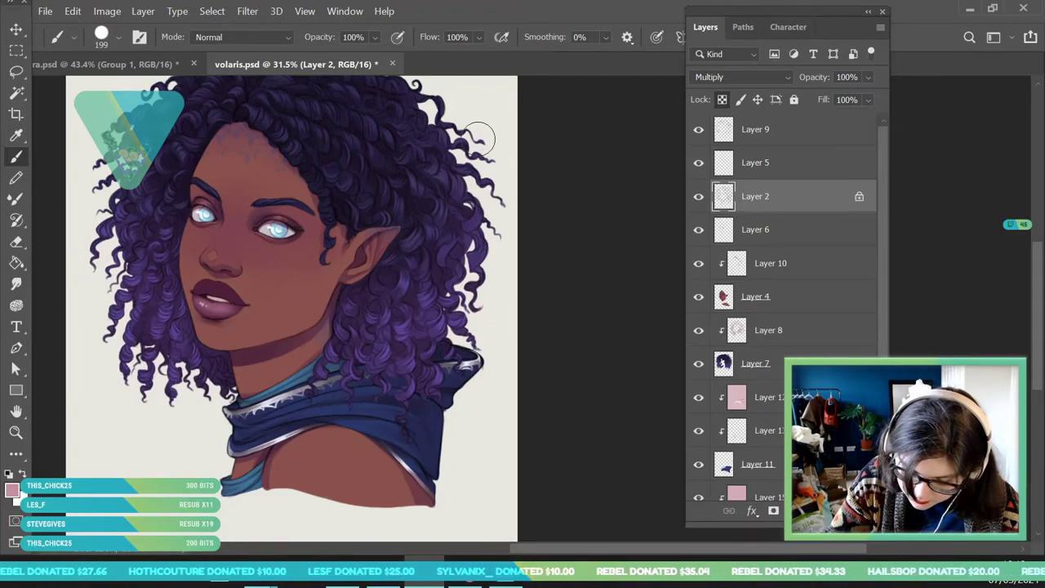
# - Select every layer above the background and combine them into one group
pyautogui.press('z')
pyautogui.moveTo(187, 380)
pyautogui.mouseDown()
pyautogui.moveTo(163, 436)
pyautogui.moveTo(178, 252)
pyautogui.moveTo(187, 265)
pyautogui.mouseUp()
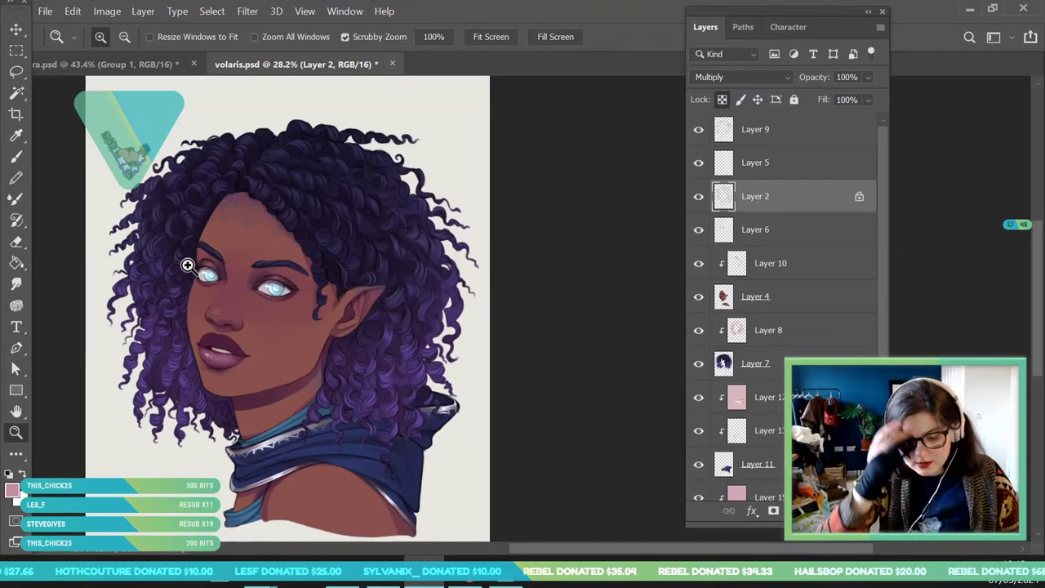
pyautogui.click(848, 131)
pyautogui.scroll(-2, 875, 278)
pyautogui.hotkey('ctrl', 'alt', 'a')
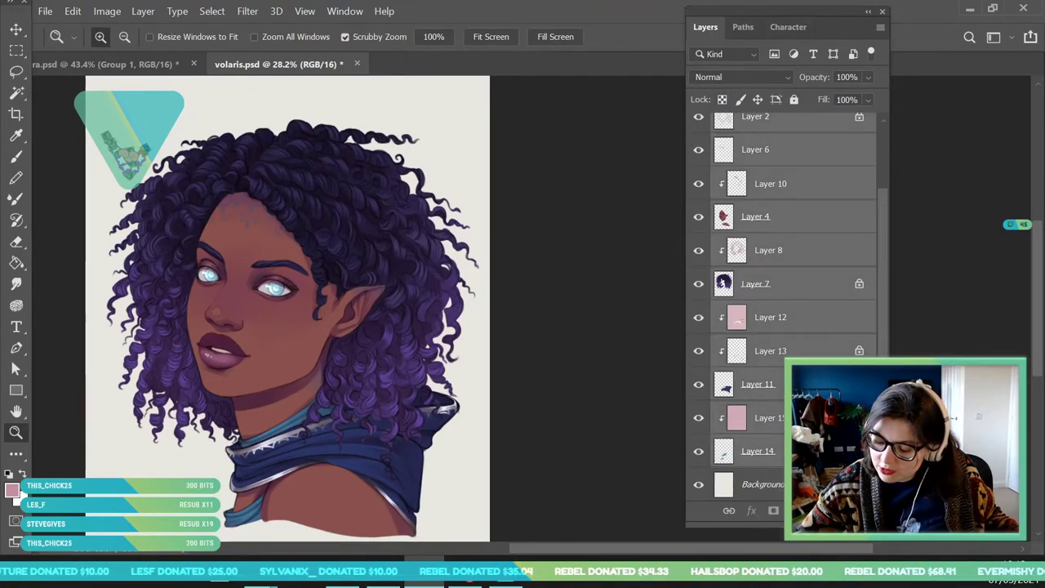
pyautogui.hotkey('ctrl', 'g')
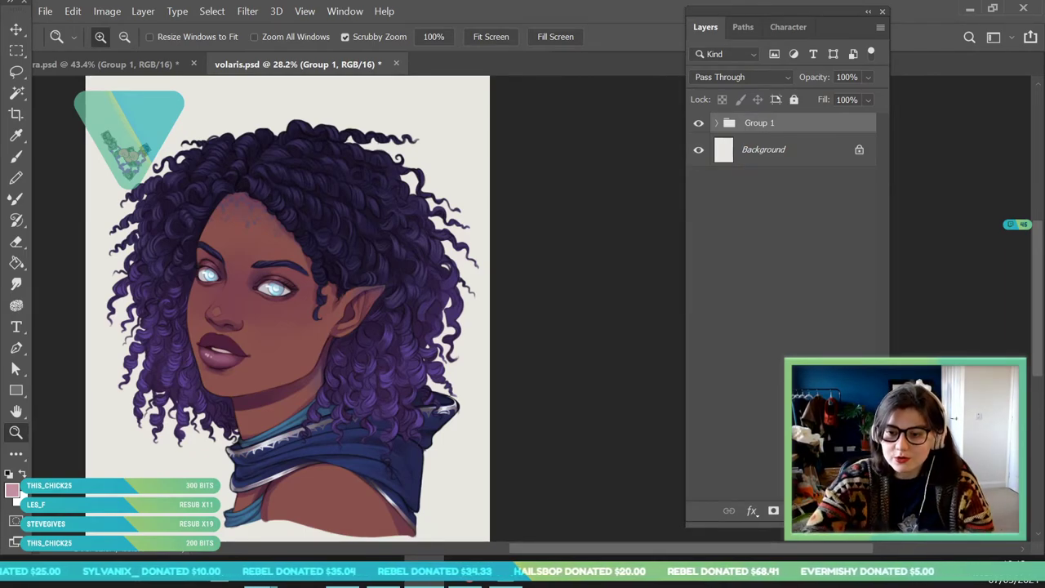
# - Add a new layer clipped to the portrait group and set its blend mode to Overlay
pyautogui.moveTo(353, 189); pyautogui.dragTo(370, 259)
pyautogui.scroll(5, 370, 259)
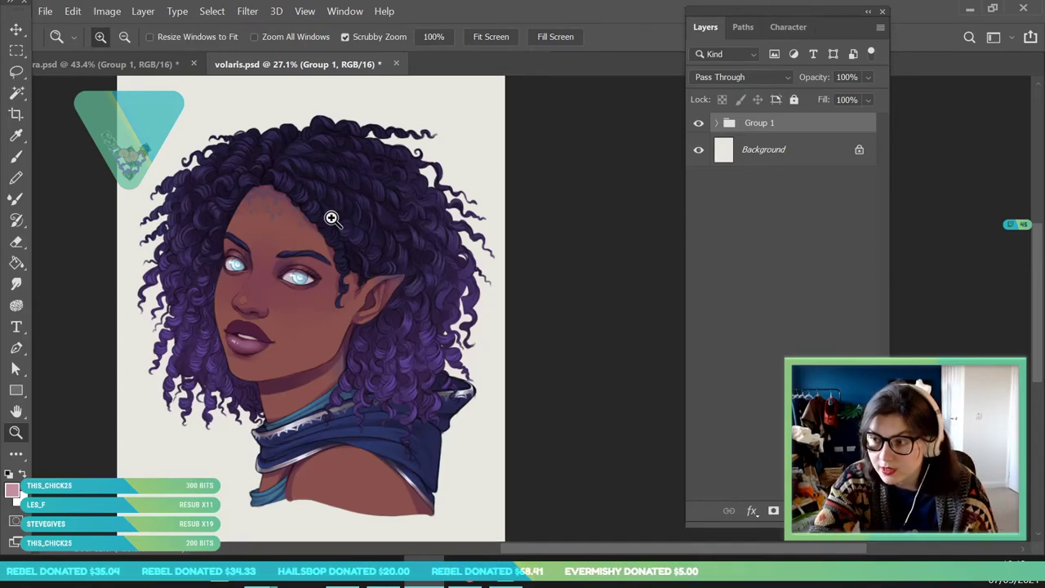
pyautogui.scroll(-2, 313, 136)
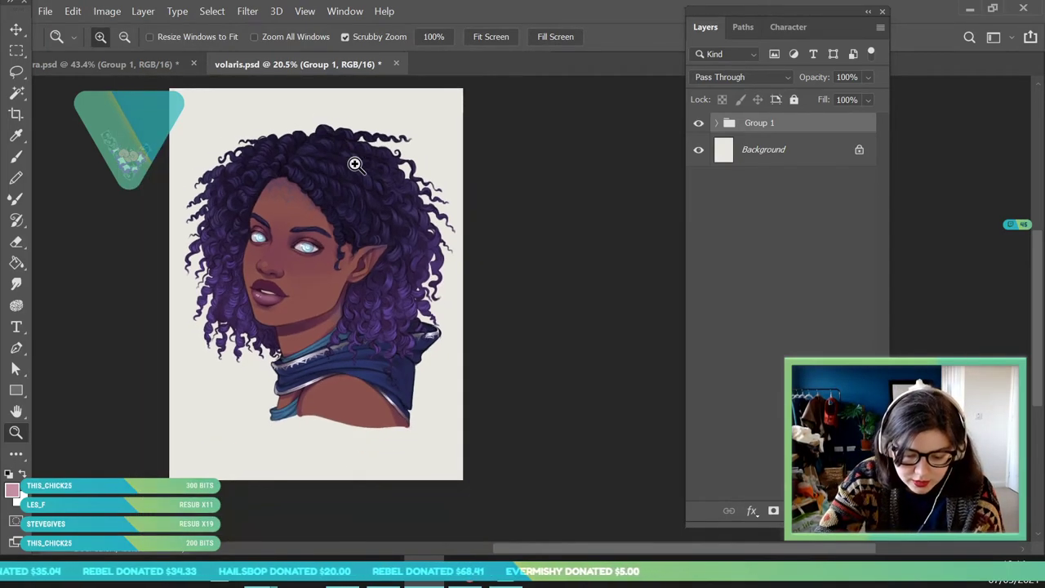
pyautogui.scroll(2, 303, 168)
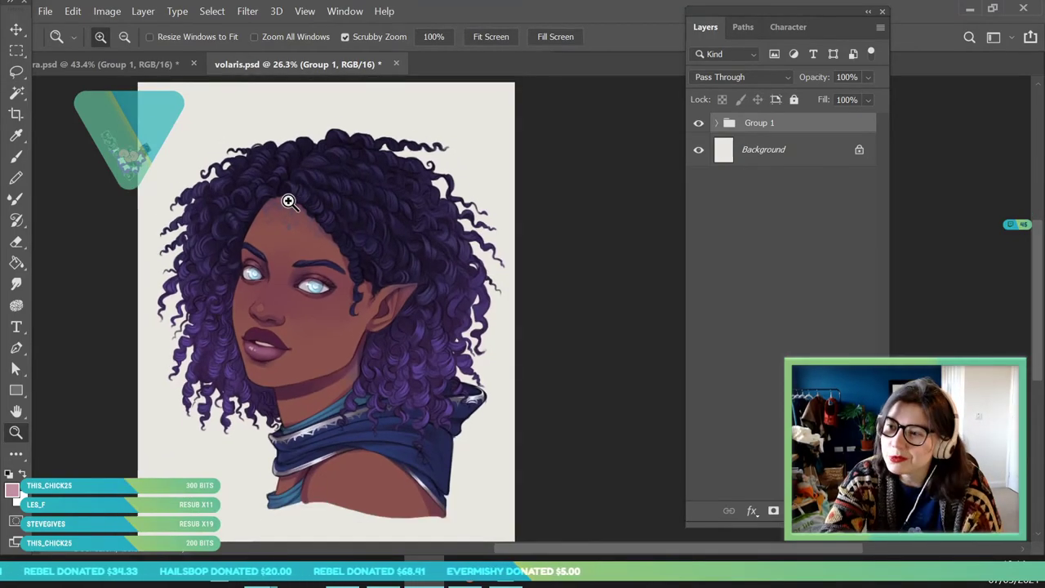
pyautogui.moveTo(404, 301); pyautogui.dragTo(368, 371)
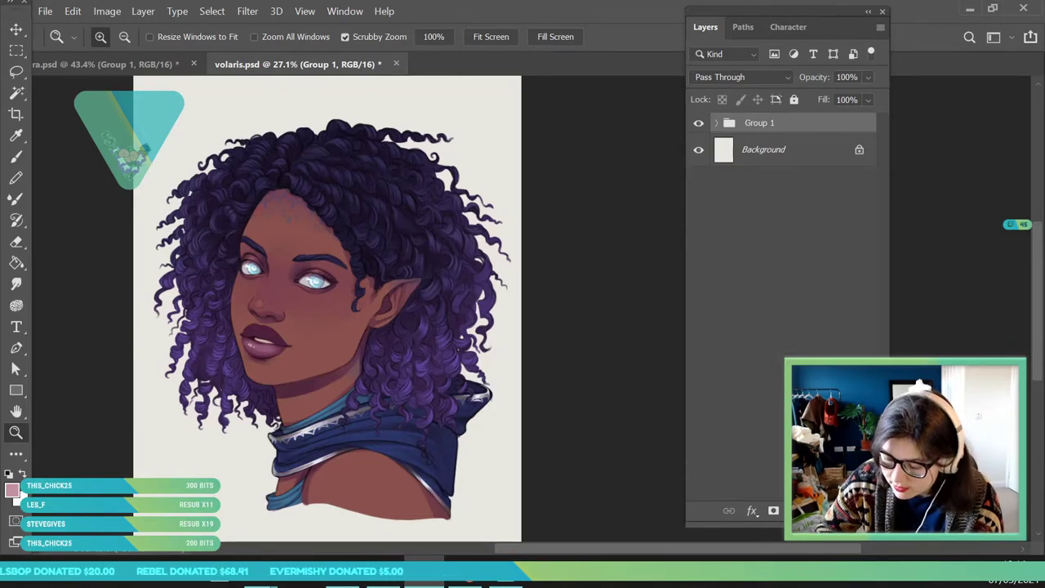
pyautogui.hotkey('ctrl', 'shift', 'alt', 'n')
pyautogui.rightClick(769, 135)
pyautogui.click(849, 344)
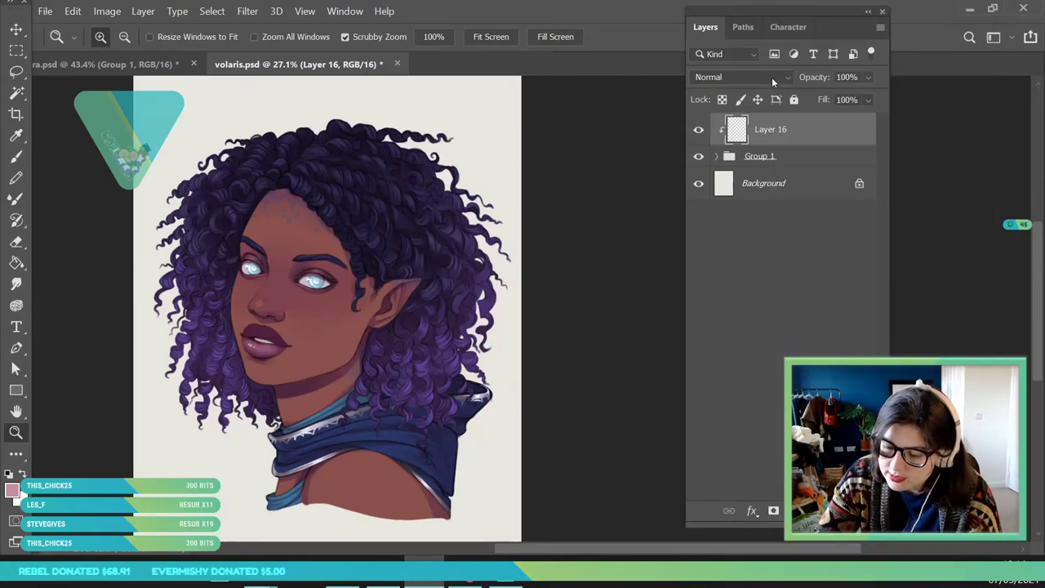
pyautogui.click(772, 80)
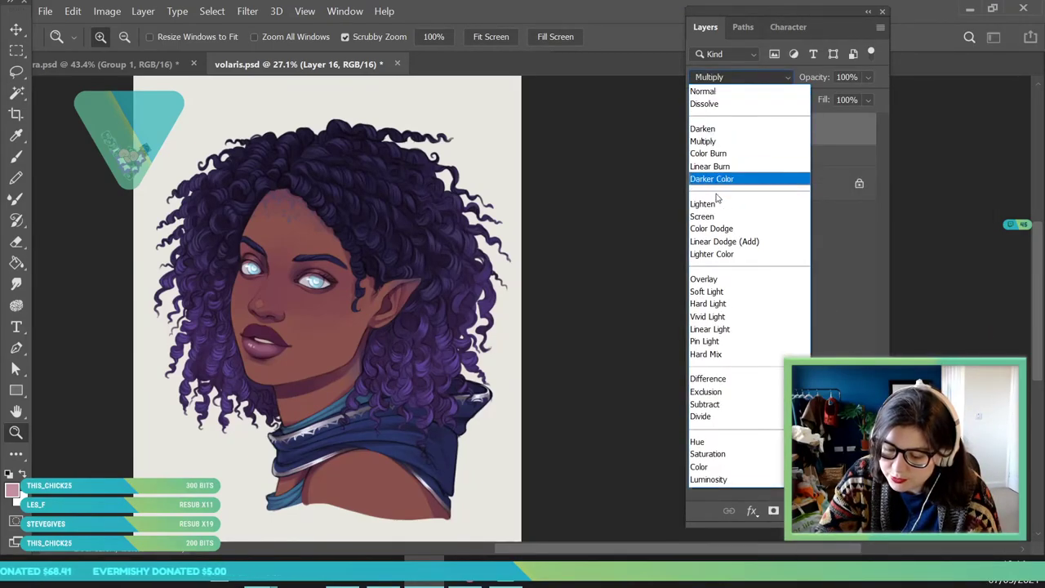
pyautogui.click(718, 279)
# - Choose a light sky blue as the foreground colour for the rim light
pyautogui.press('i')
pyautogui.click(12, 491)
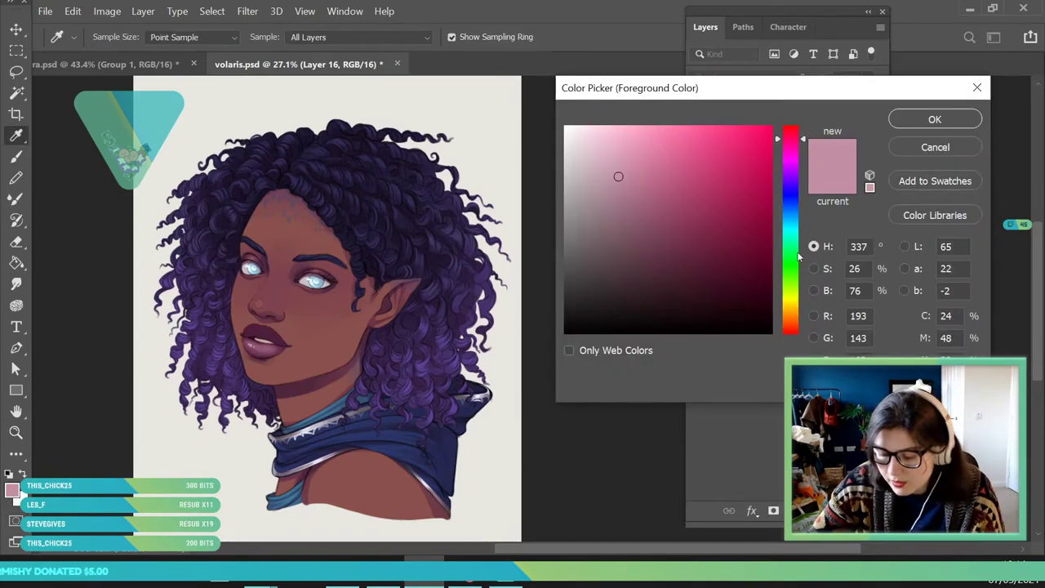
pyautogui.moveTo(795, 214); pyautogui.dragTo(796, 217)
pyautogui.moveTo(658, 141); pyautogui.dragTo(655, 130)
pyautogui.click(912, 118)
# - Paint a light blue rim light at 26 px along the forehead's outer edge and brighten the eyelid and eye highlights
pyautogui.click(18, 156)
pyautogui.click(118, 39)
pyautogui.moveTo(129, 87); pyautogui.dragTo(116, 88)
pyautogui.click(548, 133)
pyautogui.press('z')
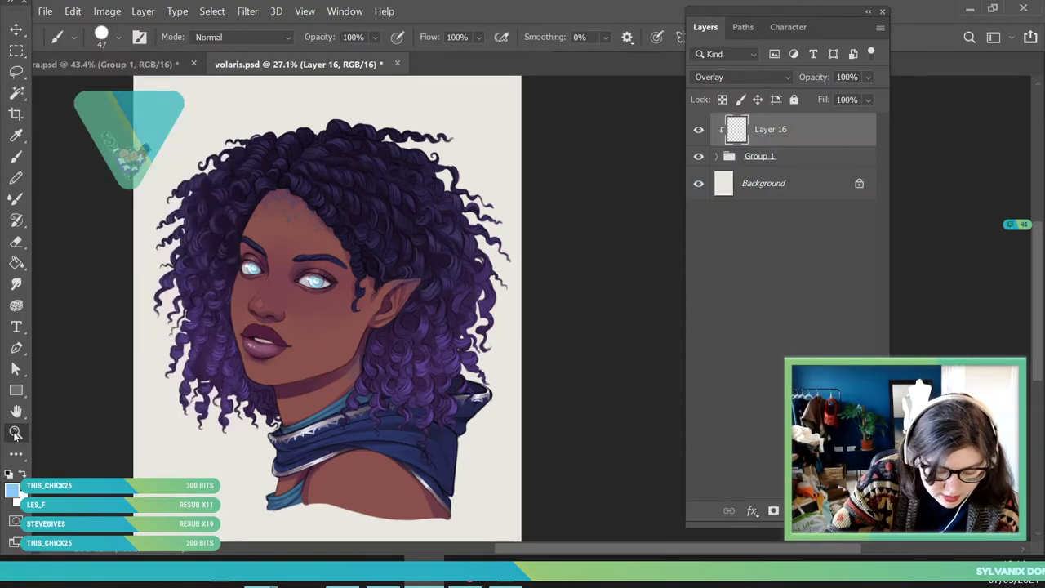
pyautogui.click(278, 242)
pyautogui.click(261, 226)
pyautogui.press('b')
pyautogui.click(102, 38)
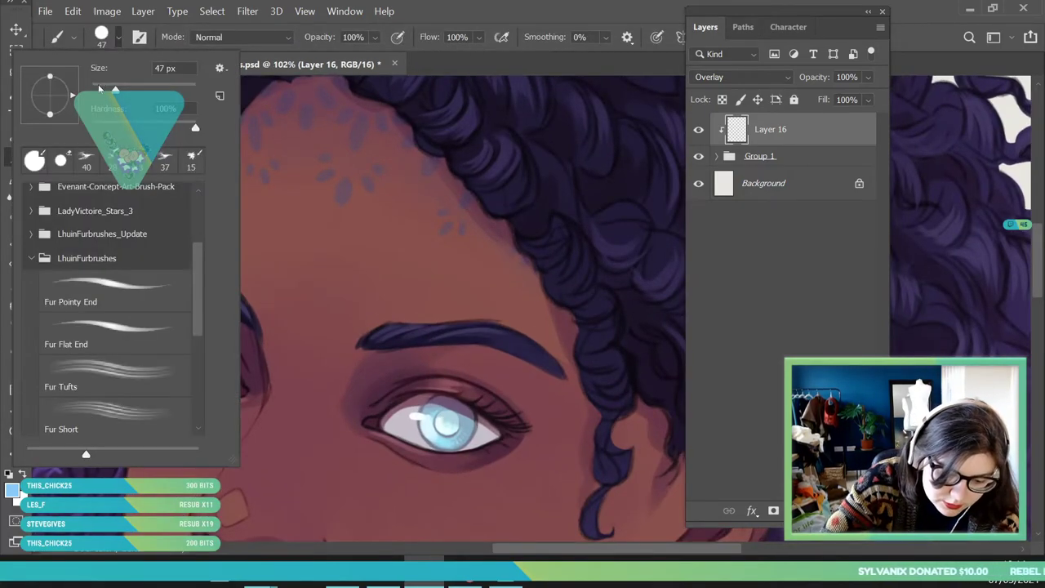
pyautogui.click(252, 293)
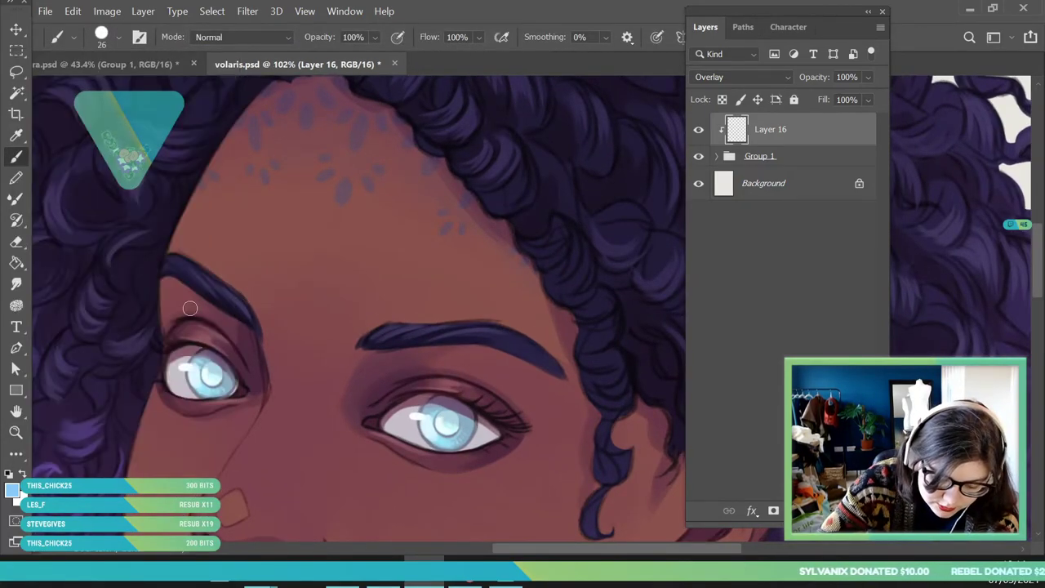
pyautogui.moveTo(172, 253); pyautogui.dragTo(252, 100)
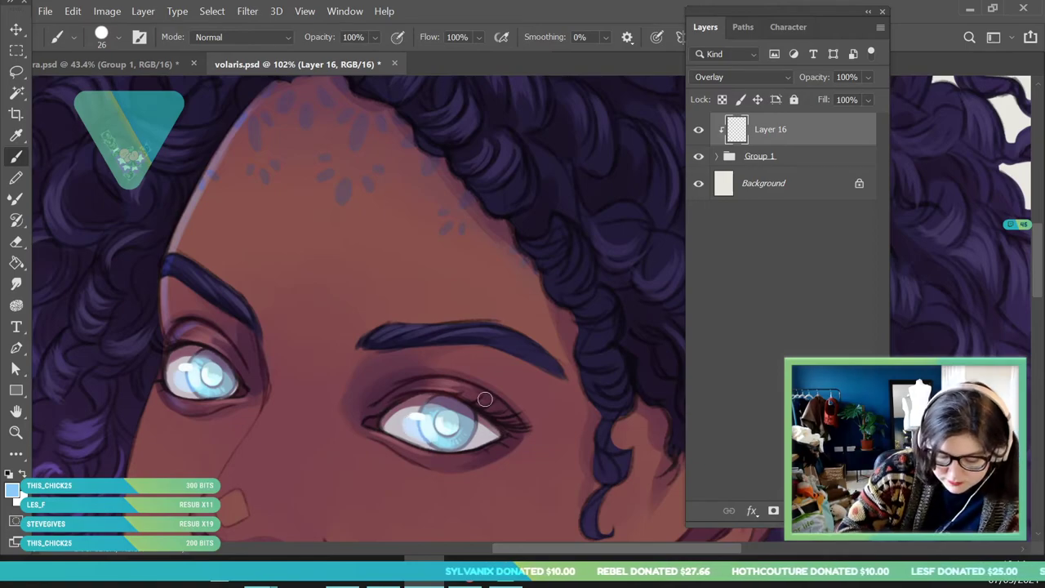
# - Extend the light blue rim light down the outer edge of the cheek and jaw and tint the lower lip's highlights
pyautogui.moveTo(77, 427)
pyautogui.mouseDown()
pyautogui.moveTo(287, 240)
pyautogui.moveTo(275, 231)
pyautogui.mouseUp()
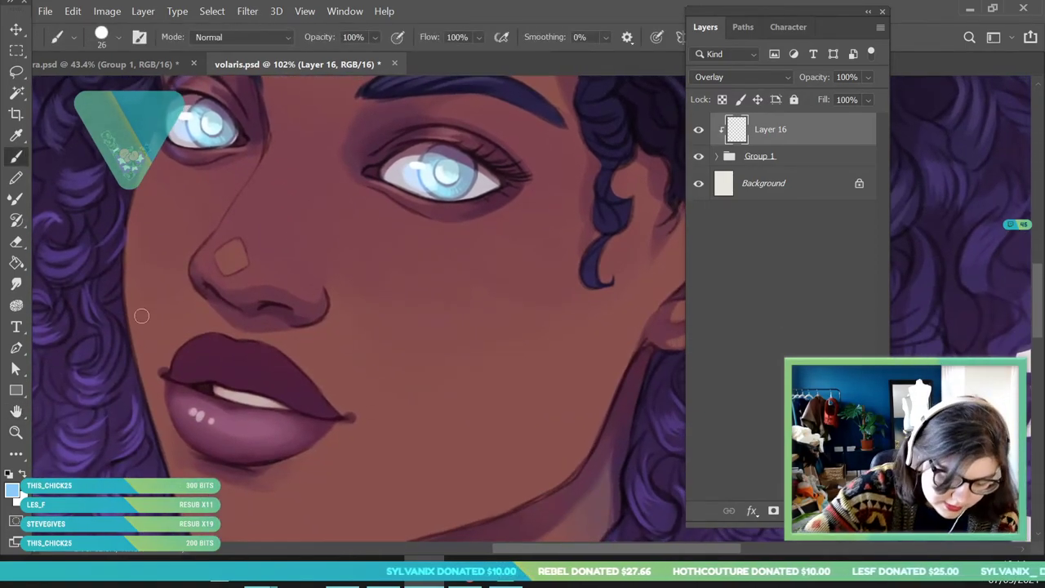
pyautogui.moveTo(131, 337); pyautogui.dragTo(153, 155)
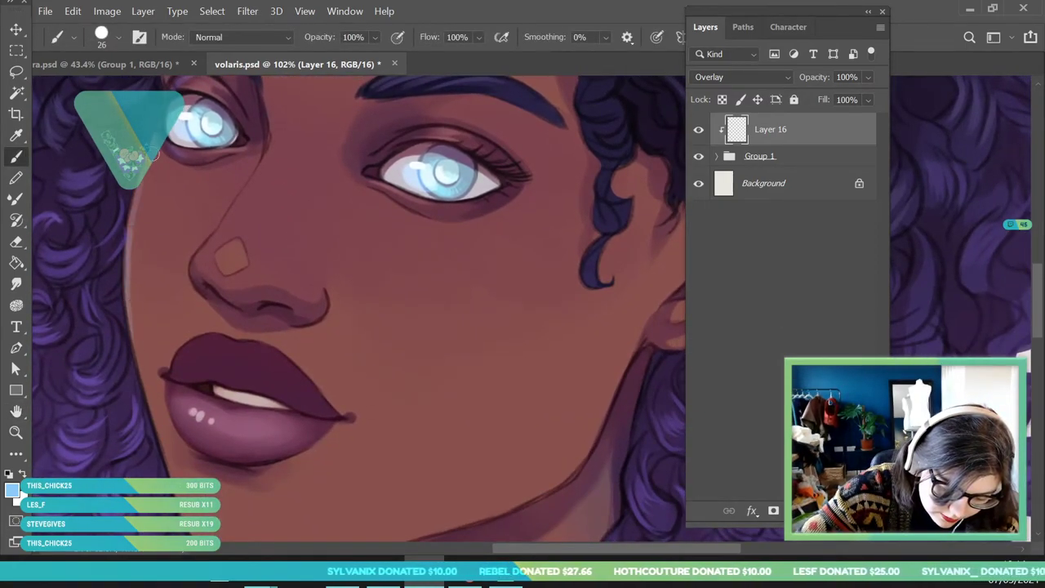
pyautogui.moveTo(242, 383); pyautogui.dragTo(240, 296)
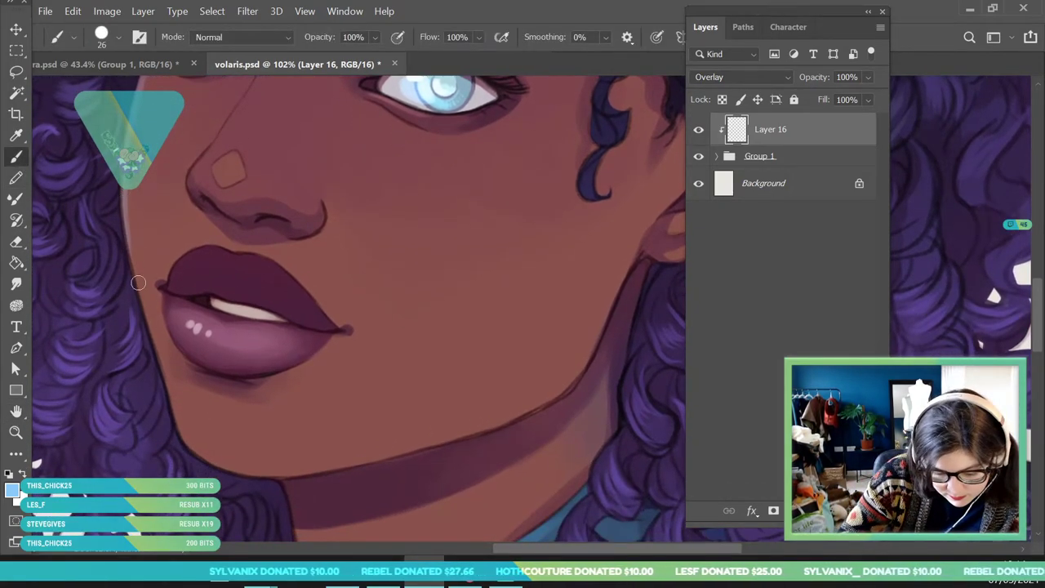
pyautogui.moveTo(131, 258); pyautogui.dragTo(175, 423)
pyautogui.moveTo(168, 379); pyautogui.dragTo(197, 449)
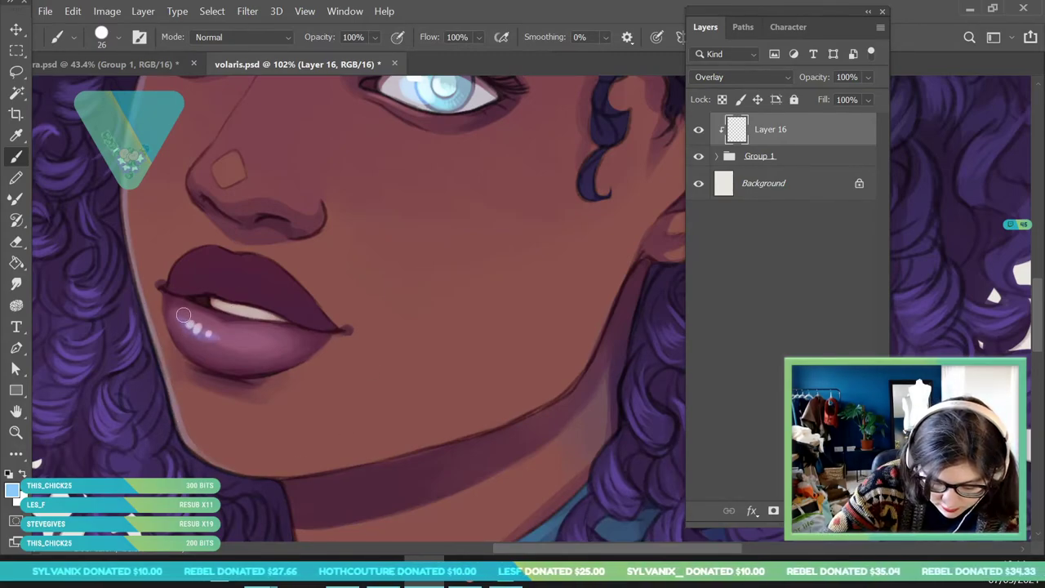
# - Paint the light blue rim light along the nose bridge from the inner brow to the nose tip and nostril
pyautogui.click(15, 453)
pyautogui.click(13, 434)
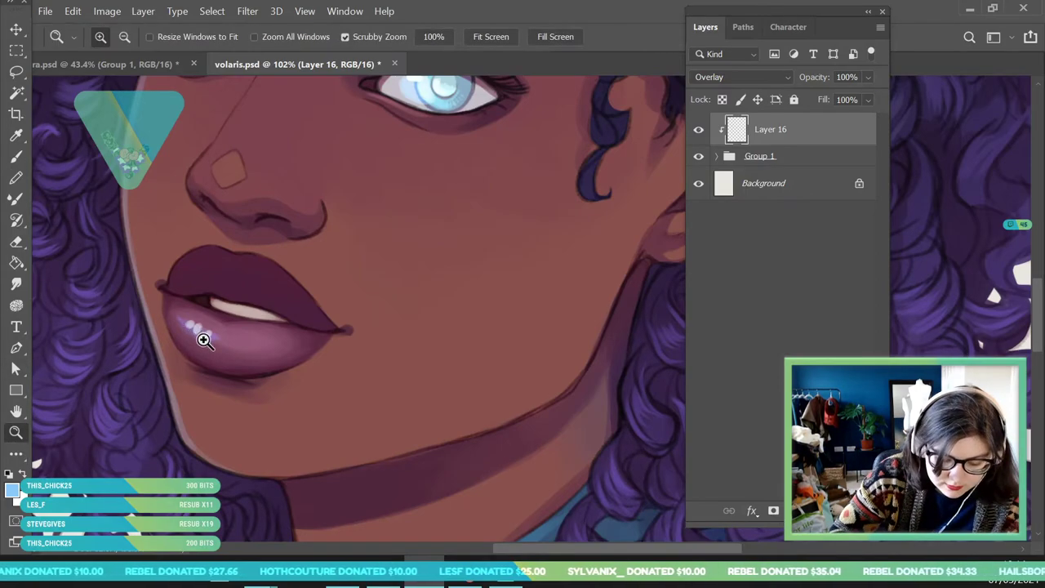
pyautogui.moveTo(201, 334); pyautogui.dragTo(148, 344)
pyautogui.moveTo(226, 305); pyautogui.dragTo(249, 361)
pyautogui.click(213, 308)
pyautogui.press('b')
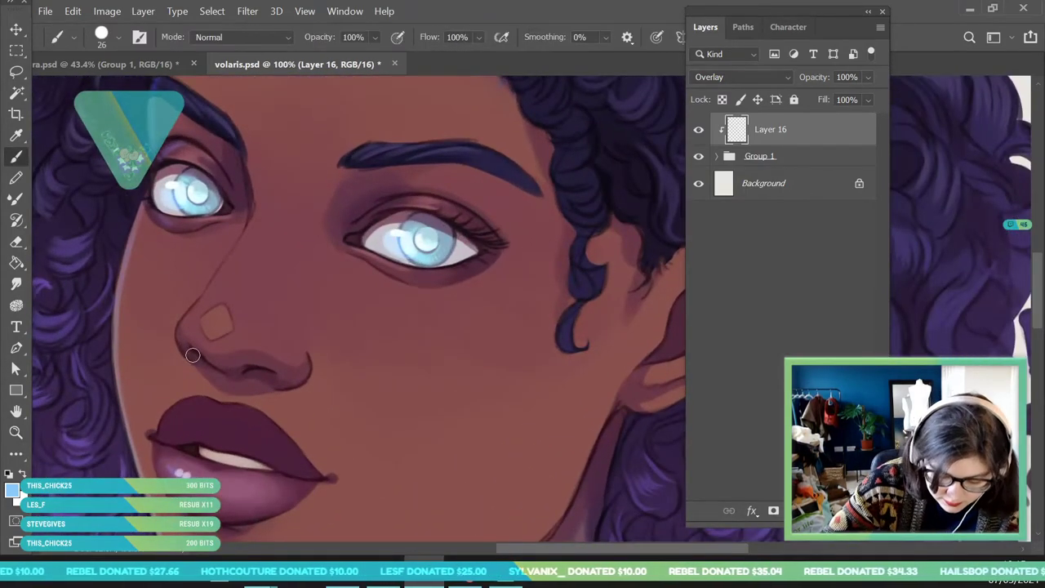
pyautogui.moveTo(203, 299); pyautogui.dragTo(254, 217)
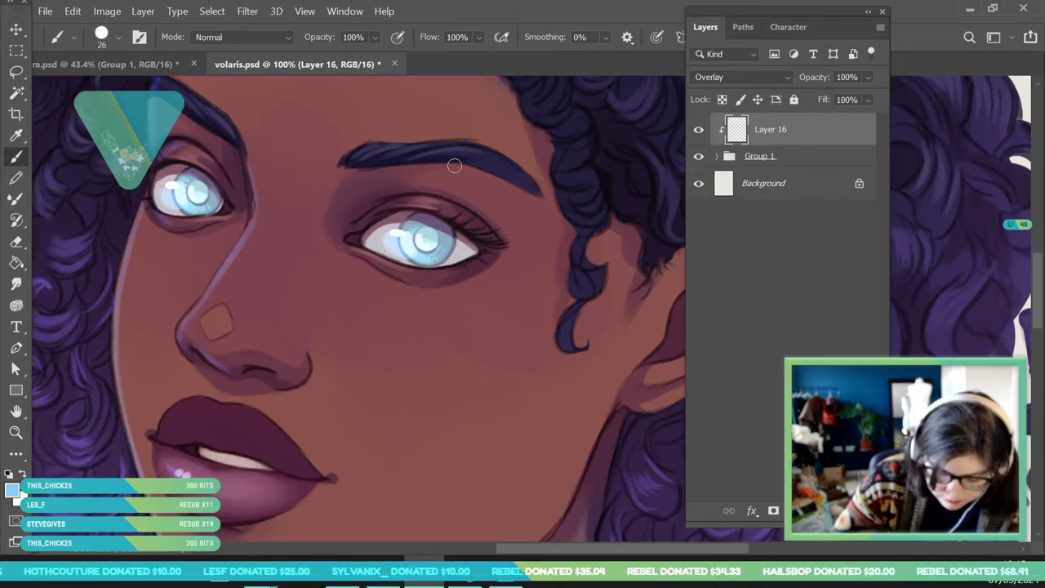
# - Continue the light blue rim light down the front edge of the neck to the undershirt's collar
pyautogui.click(16, 433)
pyautogui.moveTo(183, 228); pyautogui.dragTo(131, 236)
pyautogui.moveTo(252, 439); pyautogui.dragTo(250, 438)
pyautogui.moveTo(223, 376); pyautogui.dragTo(255, 375)
pyautogui.press('b')
pyautogui.moveTo(202, 342); pyautogui.dragTo(219, 406)
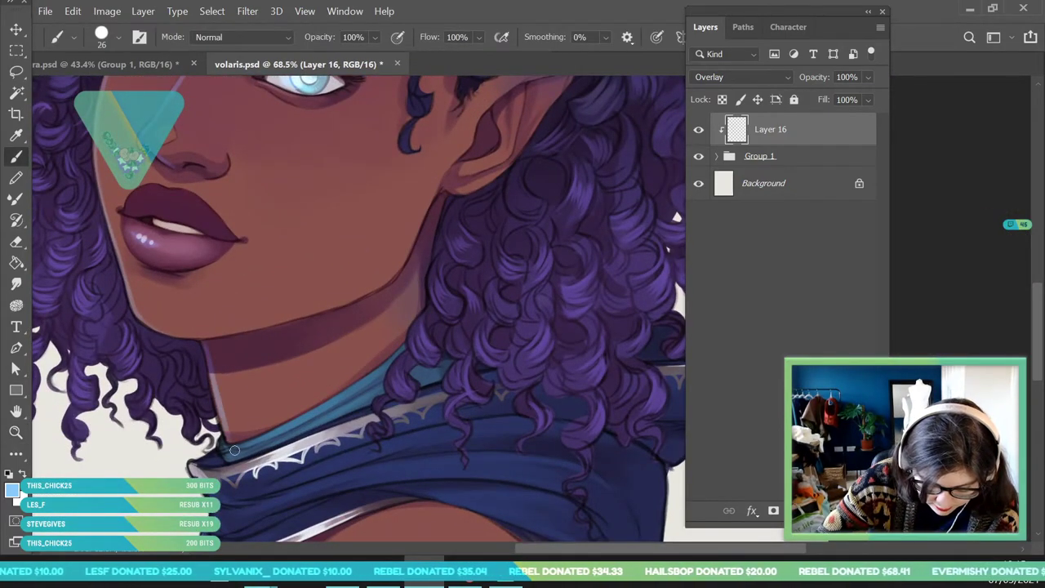
pyautogui.click(15, 432)
pyautogui.moveTo(263, 308); pyautogui.dragTo(230, 314)
pyautogui.moveTo(282, 454); pyautogui.dragTo(325, 453)
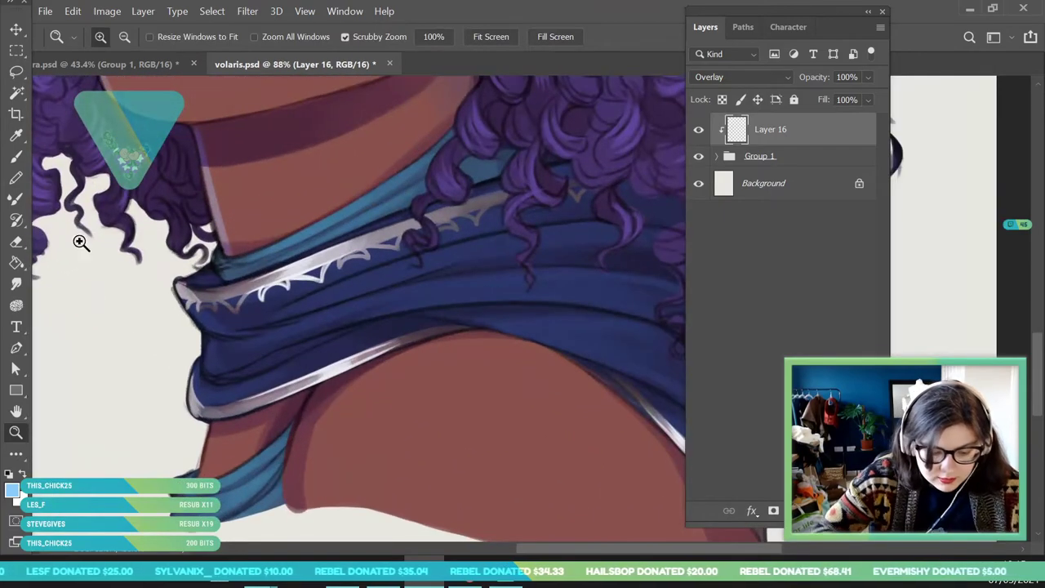
# - Paint the light blue rim light along the shoulder's front edge and the outer edges of the scarf and undershirt at 26 px
pyautogui.click(15, 178)
pyautogui.click(15, 162)
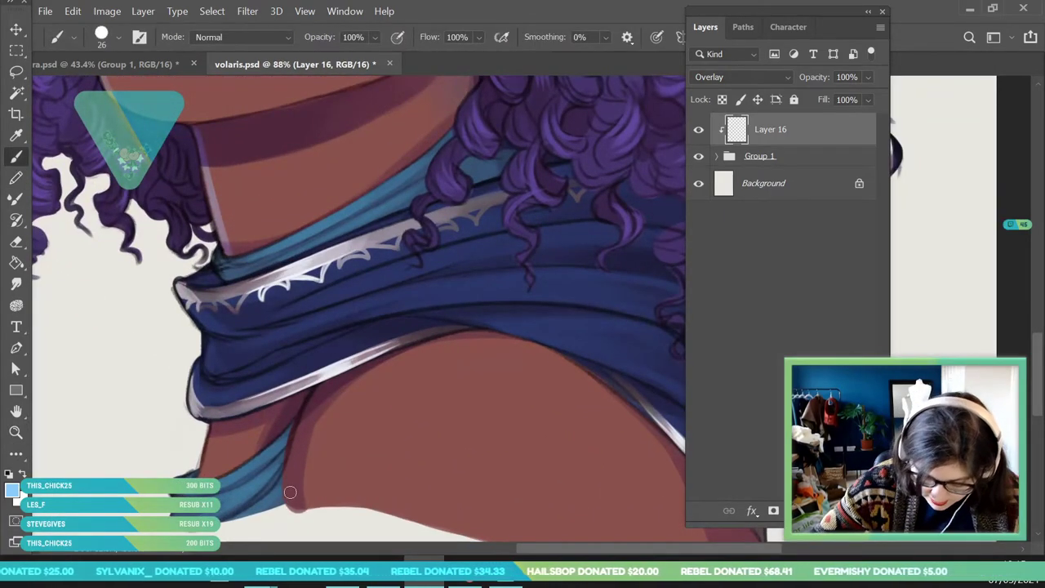
pyautogui.moveTo(307, 405); pyautogui.dragTo(287, 497)
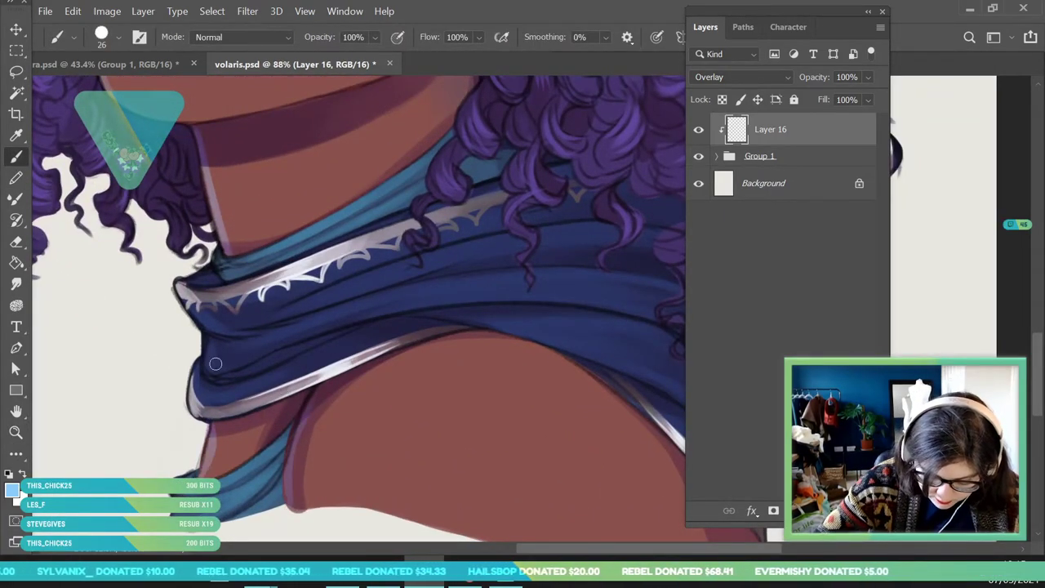
pyautogui.moveTo(187, 281)
pyautogui.mouseDown()
pyautogui.moveTo(209, 328)
pyautogui.moveTo(183, 285)
pyautogui.mouseUp()
pyautogui.click(16, 437)
pyautogui.moveTo(271, 359); pyautogui.dragTo(208, 438)
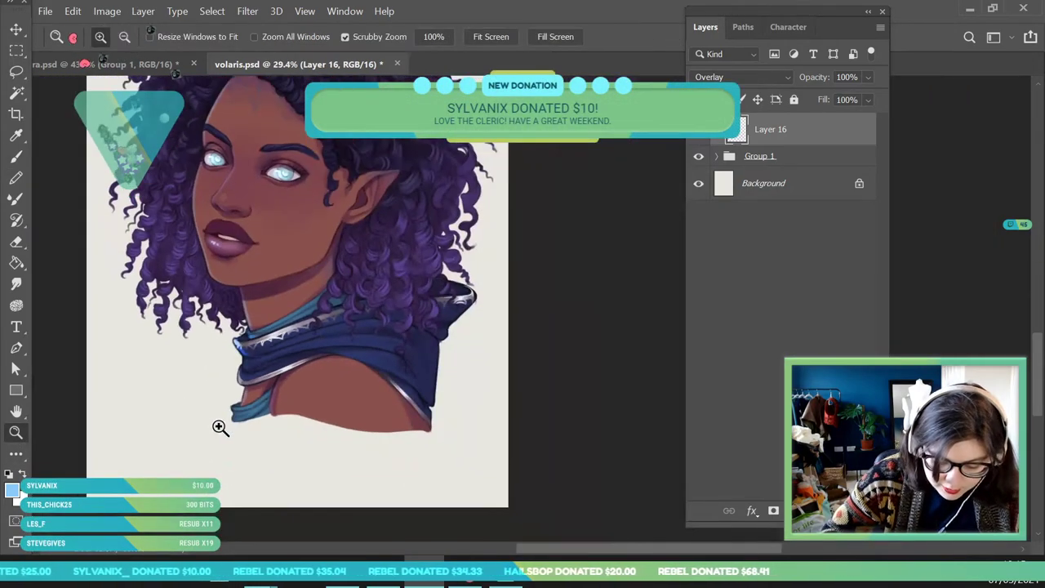
pyautogui.moveTo(155, 346); pyautogui.dragTo(171, 345)
pyautogui.click(16, 157)
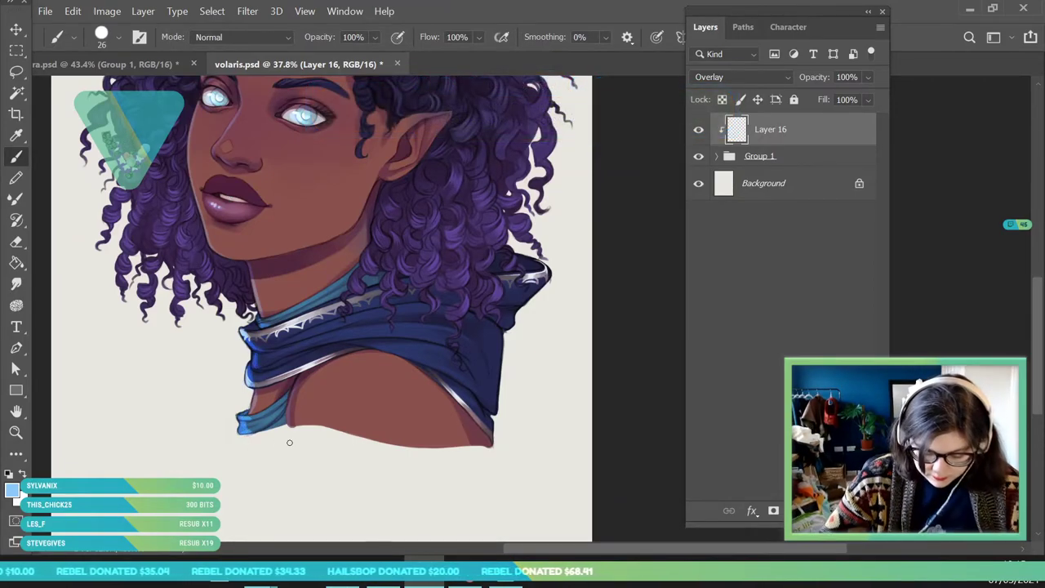
# - Brush light blue rim light over the outer curls on the face side of the hair with a 139 px brush
pyautogui.click(16, 433)
pyautogui.moveTo(227, 370); pyautogui.dragTo(189, 377)
pyautogui.moveTo(219, 162)
pyautogui.mouseDown()
pyautogui.moveTo(261, 208)
pyautogui.moveTo(252, 198)
pyautogui.mouseUp()
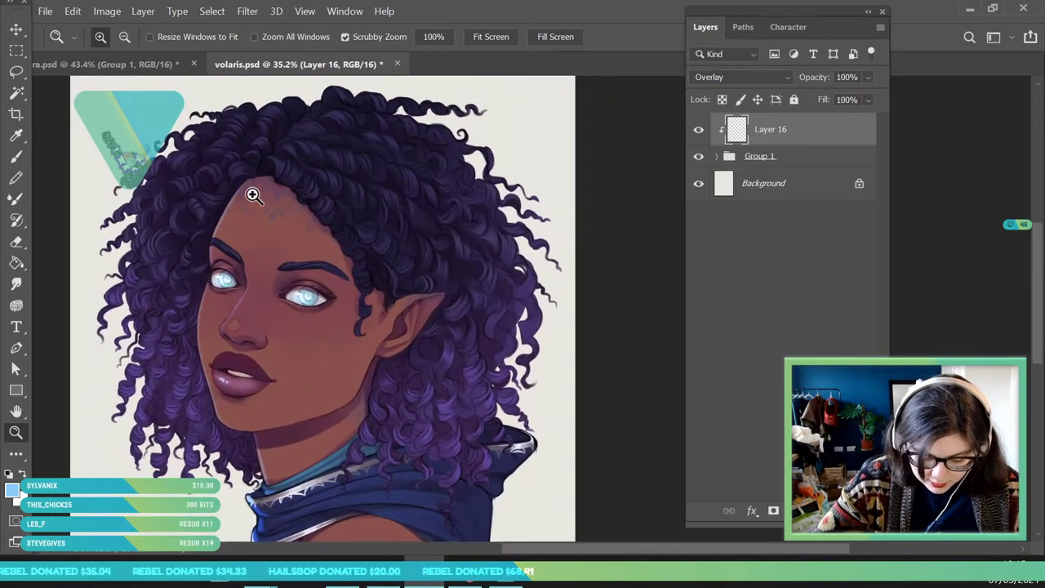
pyautogui.click(17, 157)
pyautogui.click(120, 39)
pyautogui.moveTo(131, 89); pyautogui.dragTo(157, 89)
pyautogui.click(603, 147)
pyautogui.click(120, 39)
pyautogui.click(481, 193)
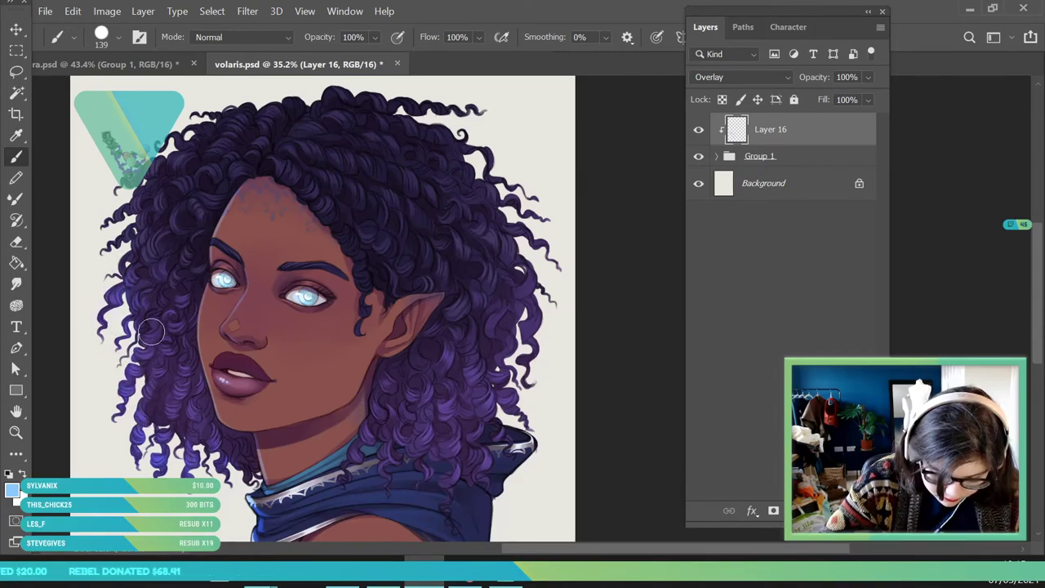
pyautogui.moveTo(109, 225)
pyautogui.mouseDown()
pyautogui.moveTo(105, 262)
pyautogui.moveTo(139, 302)
pyautogui.mouseUp()
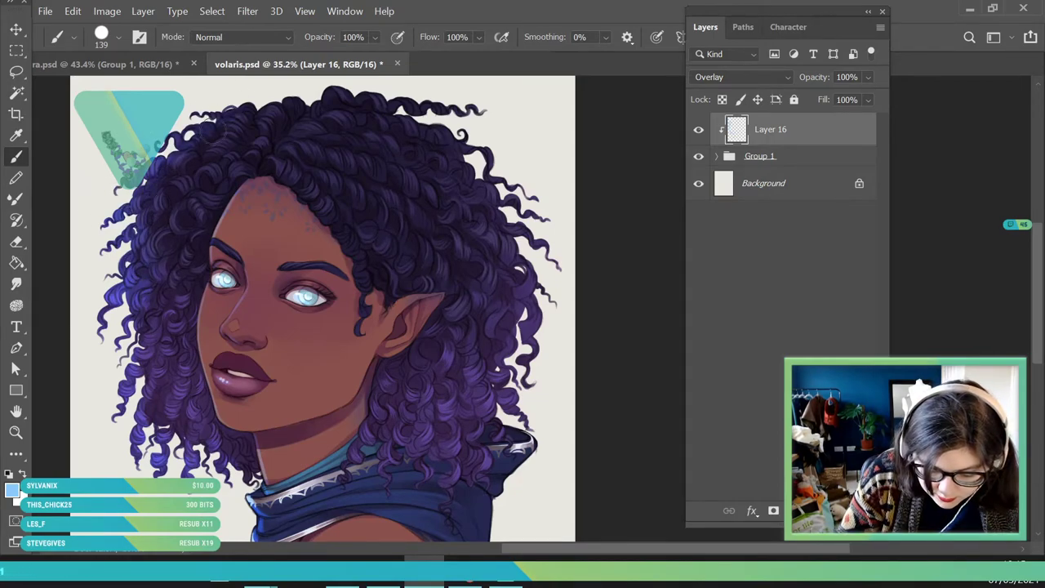
# - Duplicate the Layer 16 rim light layer
pyautogui.click(26, 434)
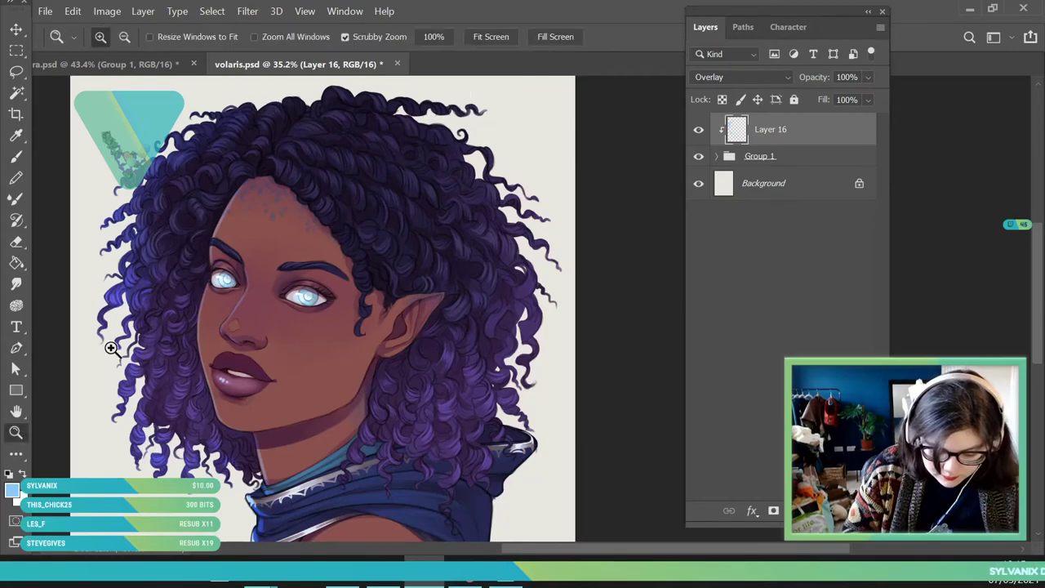
pyautogui.moveTo(242, 292); pyautogui.dragTo(200, 400)
pyautogui.moveTo(278, 332)
pyautogui.mouseDown()
pyautogui.moveTo(294, 390)
pyautogui.moveTo(309, 368)
pyautogui.mouseUp()
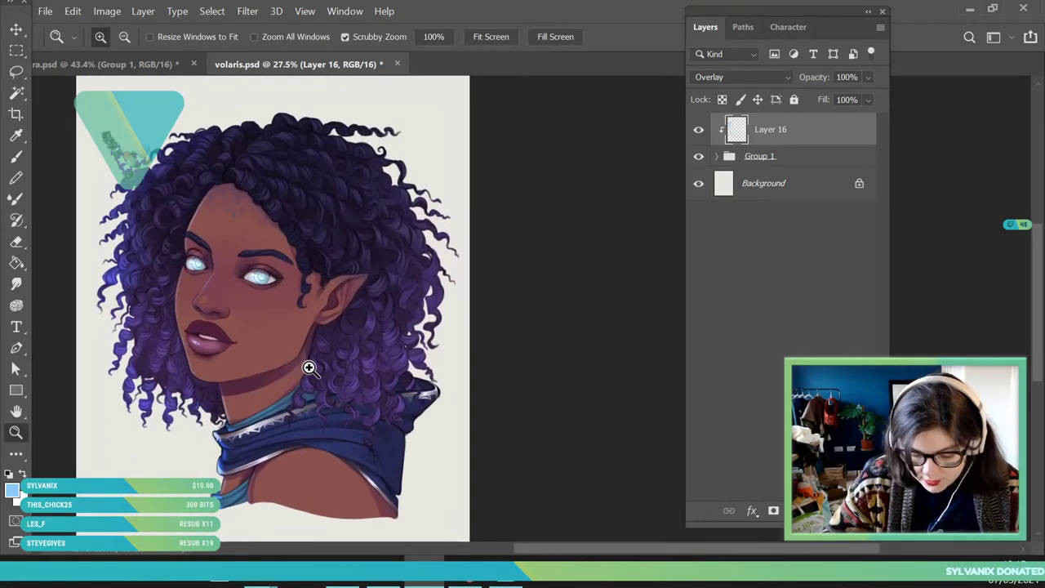
pyautogui.rightClick(818, 134)
pyautogui.click(877, 88)
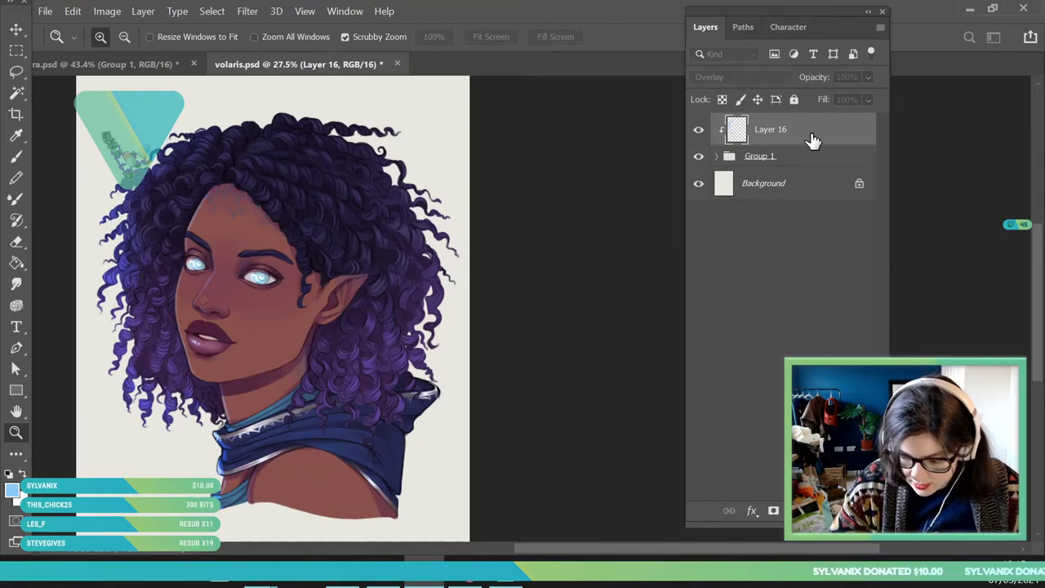
pyautogui.press('Escape')
pyautogui.press('Return')
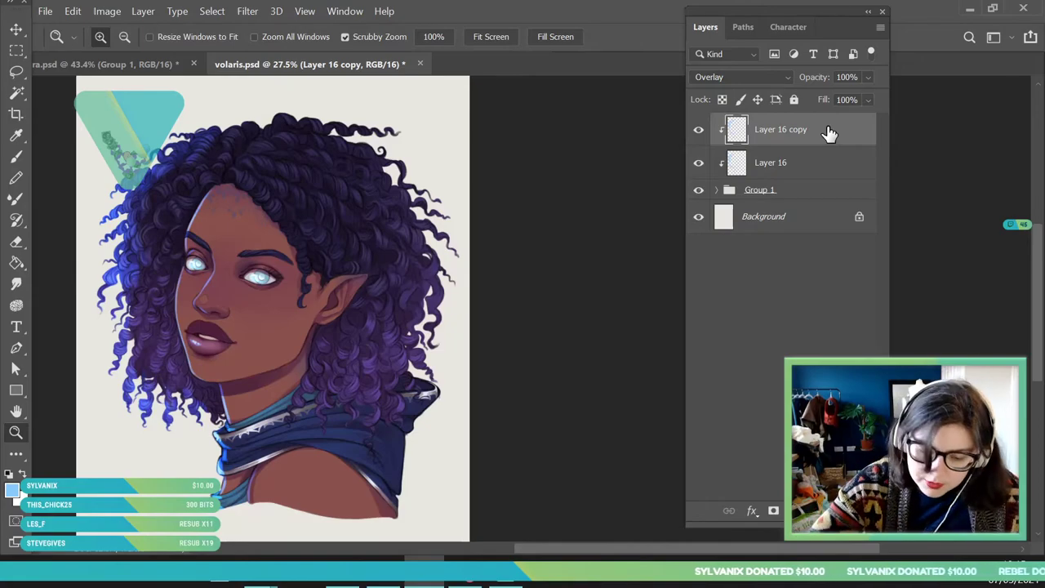
# - Apply a Gaussian Blur with a 150.3 px radius to the duplicated rim light layer
pyautogui.click(248, 10)
pyautogui.moveTo(310, 188)
pyautogui.click(188, 253)
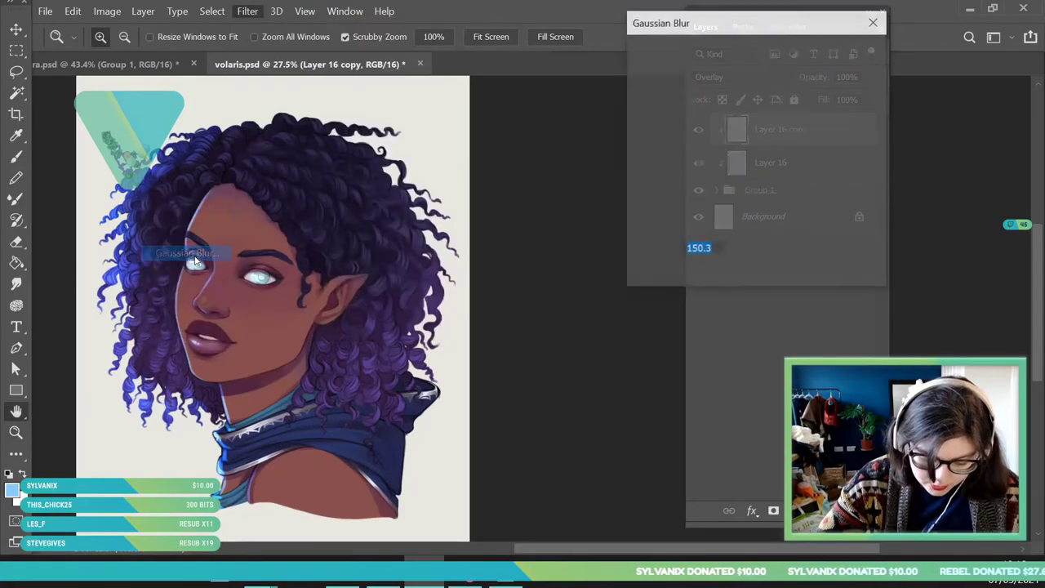
pyautogui.click(841, 57)
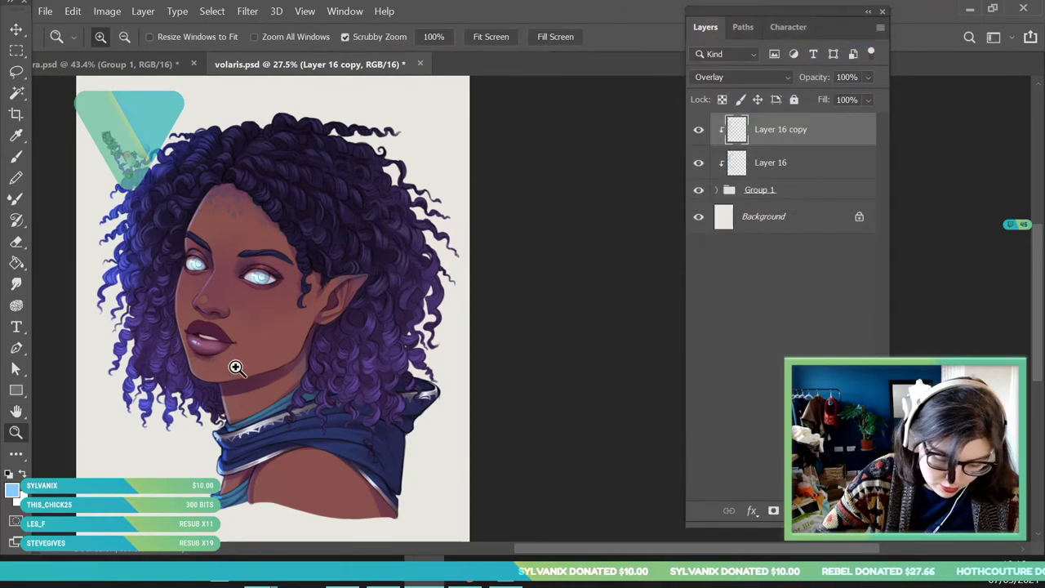
# - Select the original rim light layer, Layer 16, and set the Eraser size to 88 px
pyautogui.moveTo(267, 302); pyautogui.dragTo(290, 311)
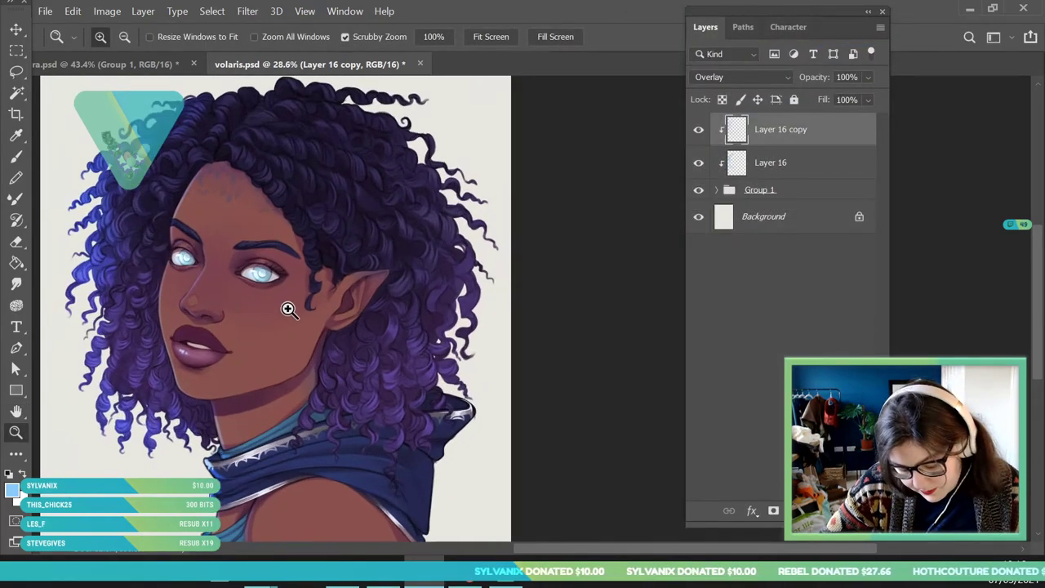
pyautogui.click(826, 175)
pyautogui.press('e')
pyautogui.click(106, 37)
pyautogui.click(133, 91)
pyautogui.click(574, 139)
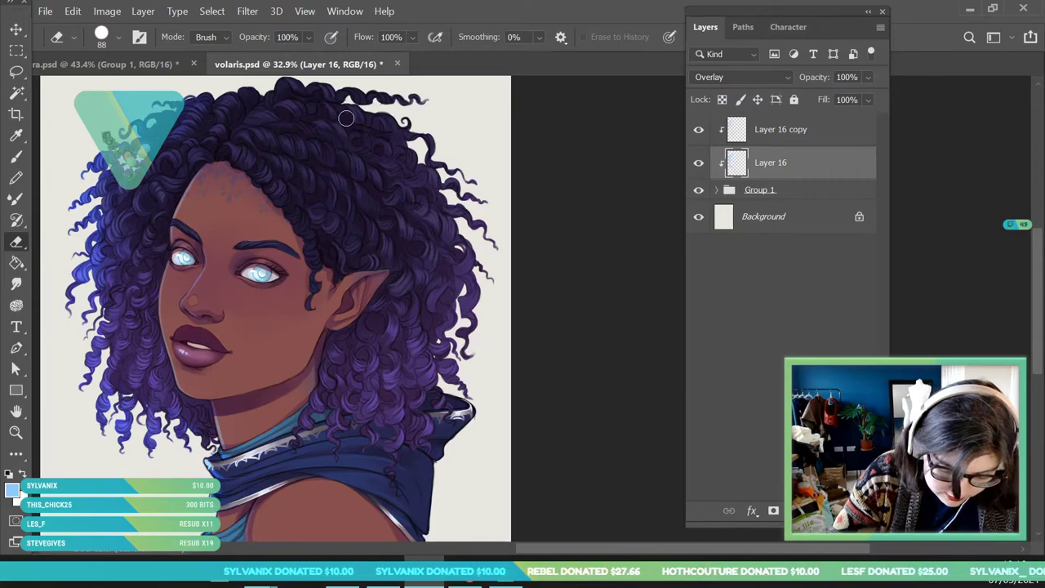
# - Save volaris.psd and examine the finished portrait at several zoom levels
pyautogui.click(20, 429)
pyautogui.moveTo(240, 257); pyautogui.dragTo(289, 337)
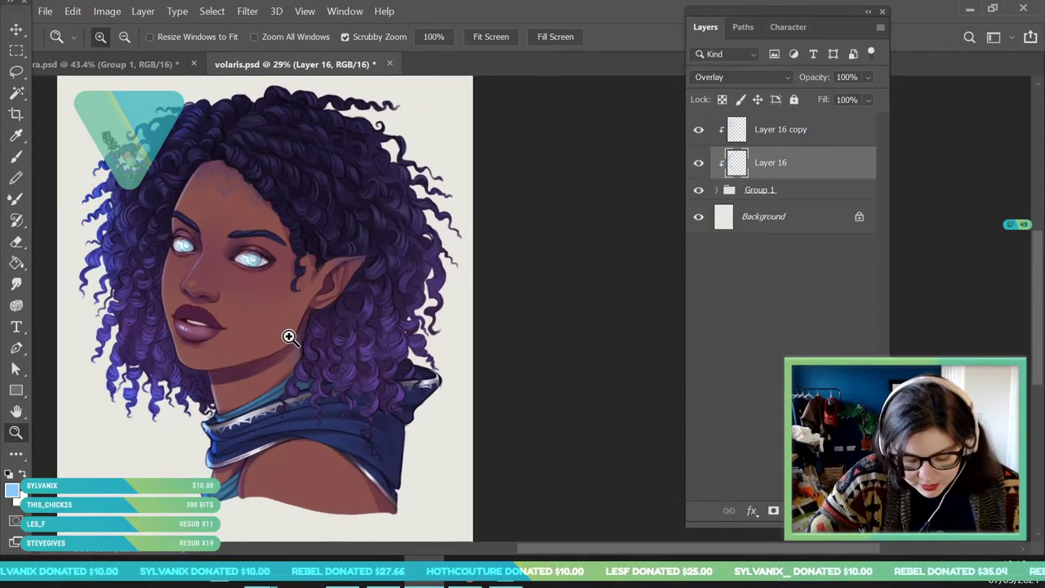
pyautogui.click(45, 11)
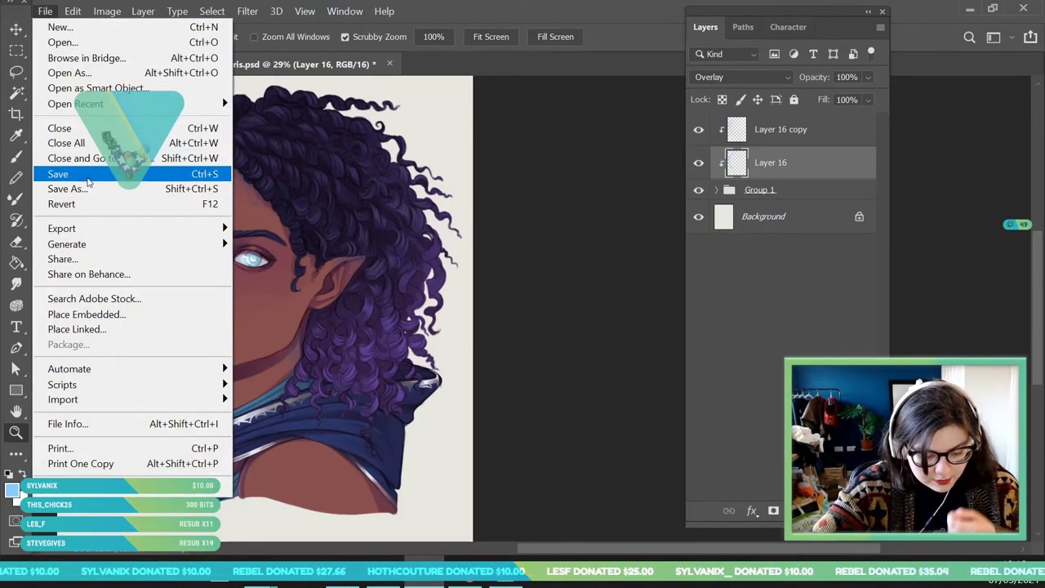
pyautogui.click(90, 172)
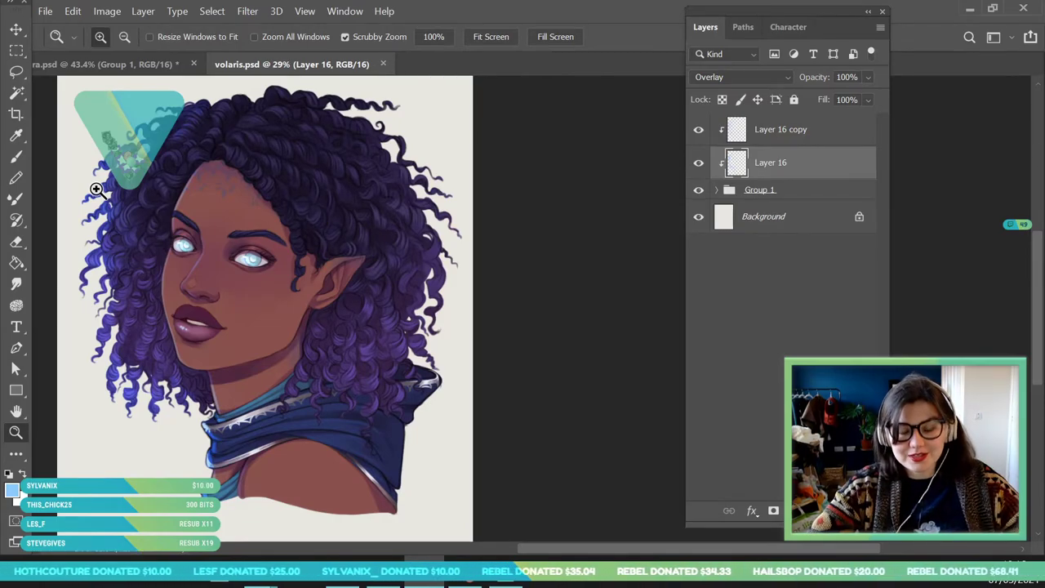
pyautogui.moveTo(211, 377); pyautogui.dragTo(206, 452)
pyautogui.moveTo(236, 361); pyautogui.dragTo(237, 373)
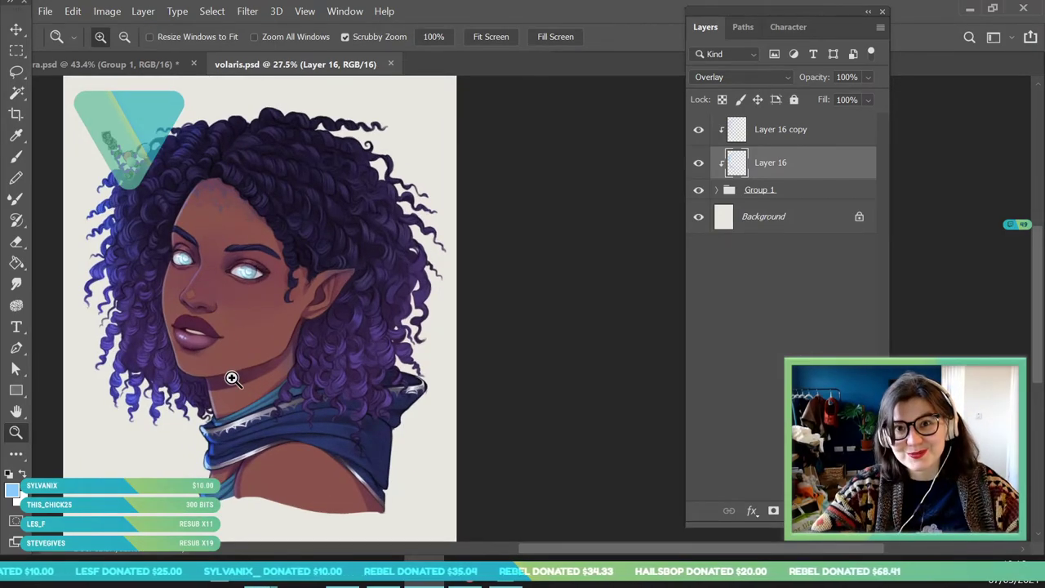
pyautogui.moveTo(295, 137); pyautogui.dragTo(277, 122)
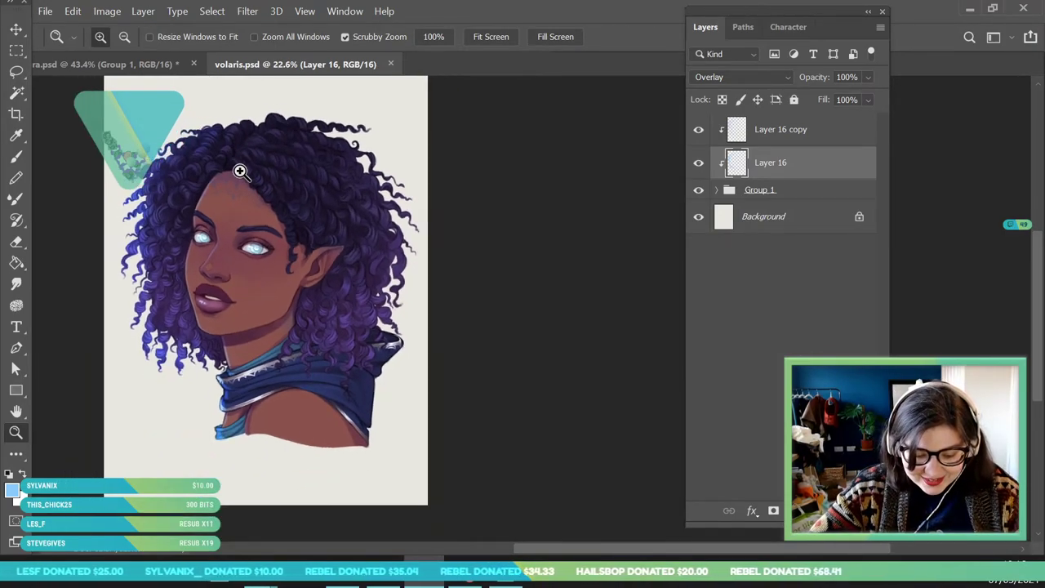
pyautogui.moveTo(229, 154); pyautogui.dragTo(249, 183)
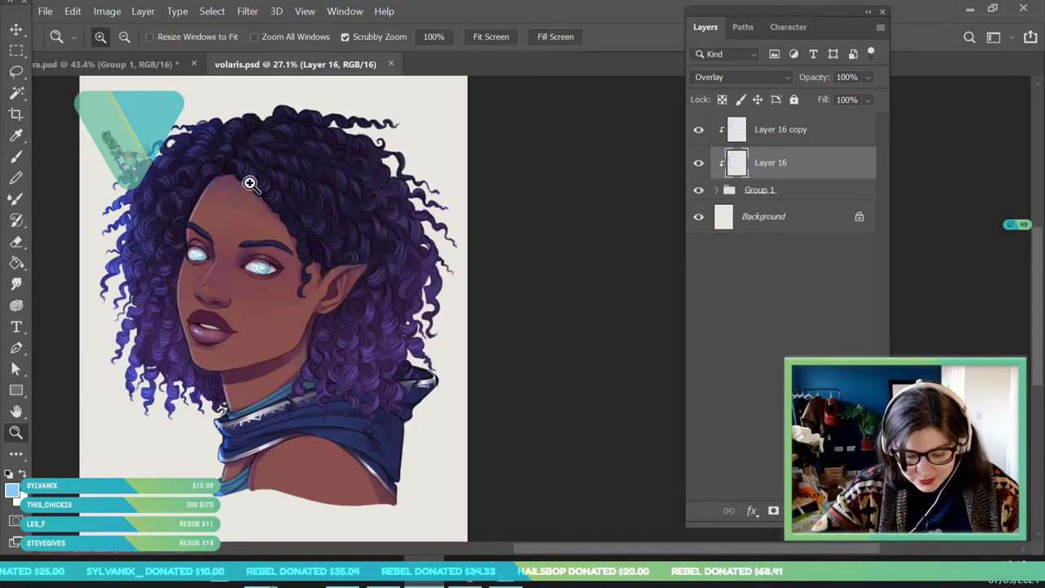
pyautogui.moveTo(170, 192); pyautogui.dragTo(201, 204)
pyautogui.moveTo(249, 152); pyautogui.dragTo(266, 163)
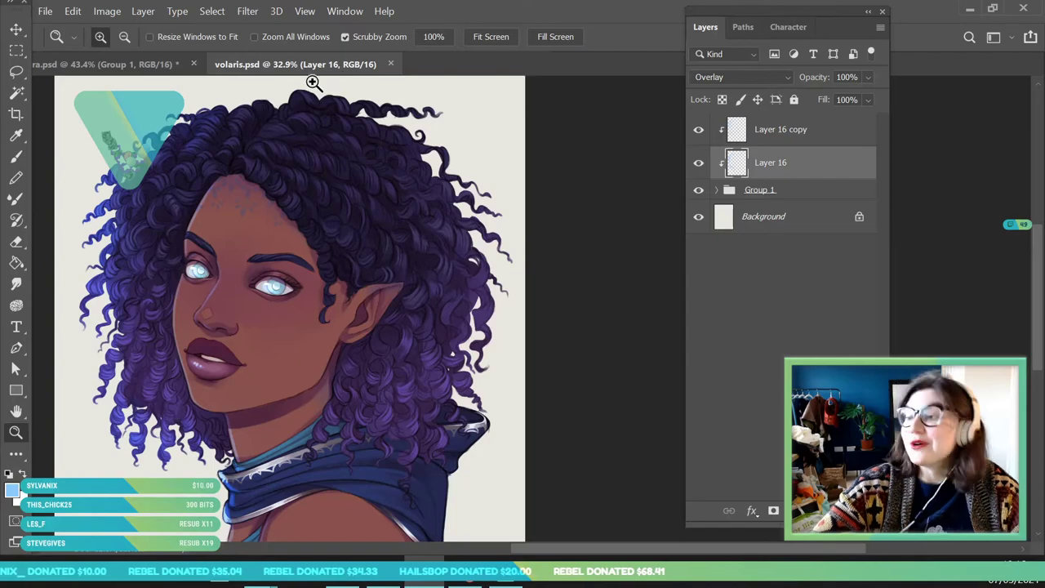
# - Switch to the full-body elf sketch document and merge Group 1 into a single layer
pyautogui.click(131, 69)
pyautogui.moveTo(397, 229); pyautogui.dragTo(556, 343)
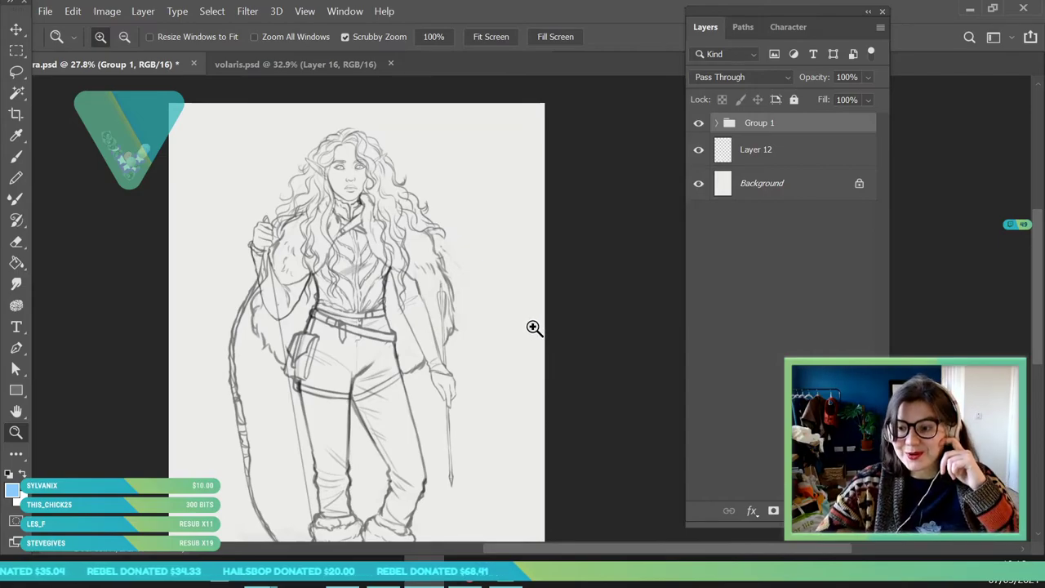
pyautogui.moveTo(436, 224); pyautogui.dragTo(430, 301)
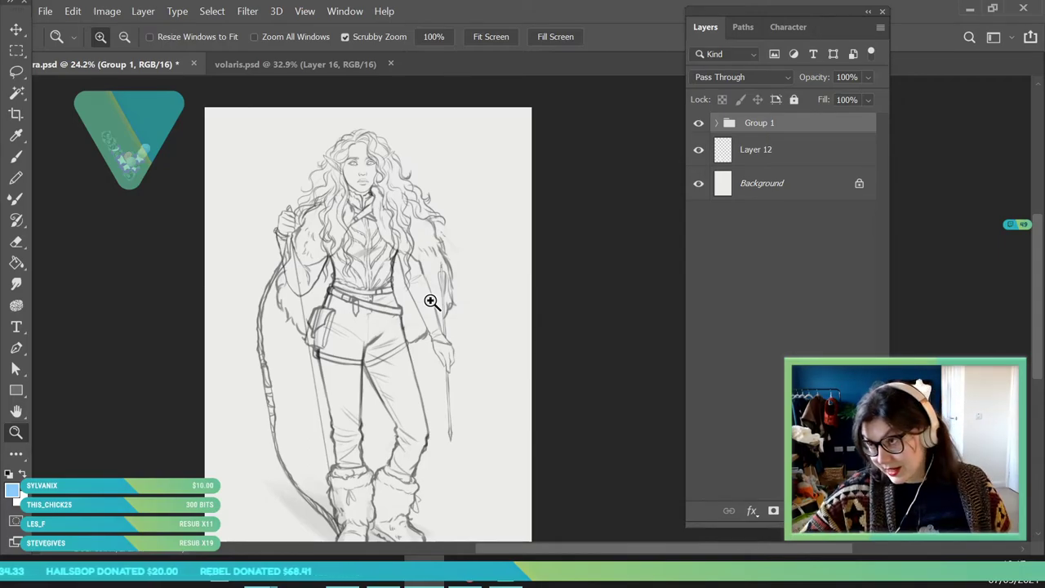
pyautogui.moveTo(408, 217); pyautogui.dragTo(415, 344)
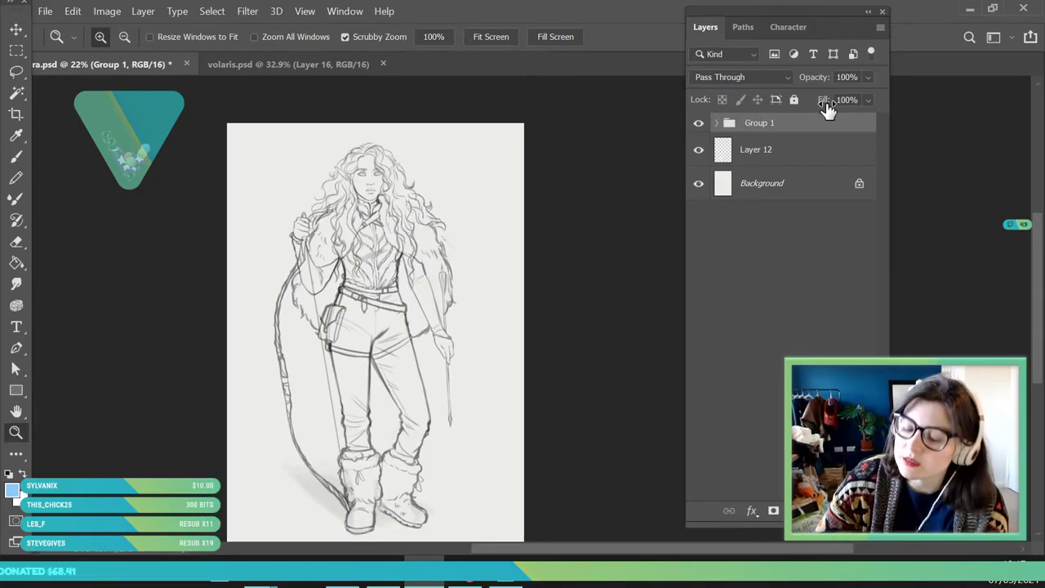
pyautogui.rightClick(777, 122)
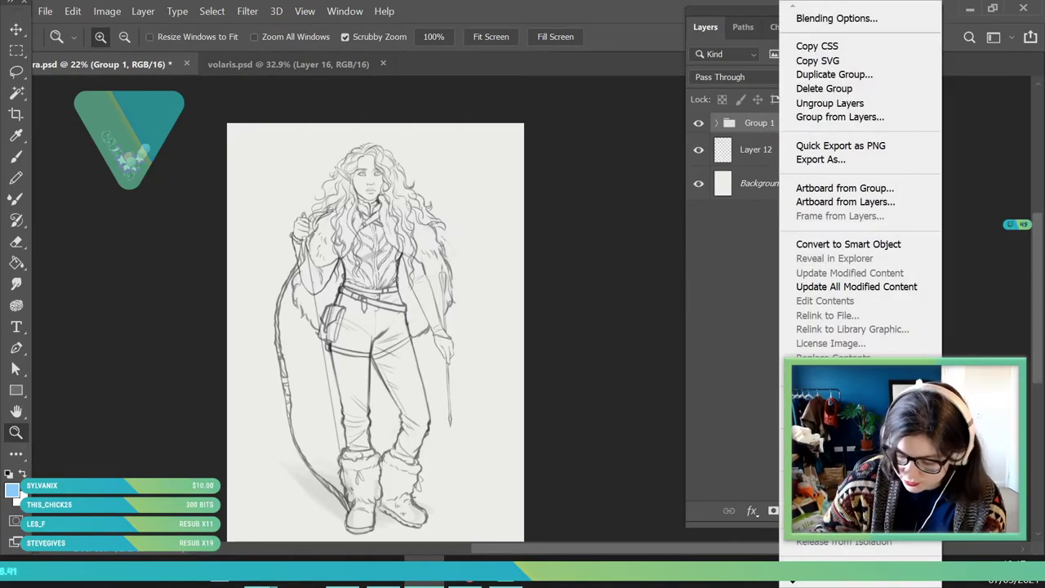
pyautogui.click(824, 570)
# - Set the merged sketch layer to Multiply blending at 32% opacity
pyautogui.click(775, 76)
pyautogui.click(719, 142)
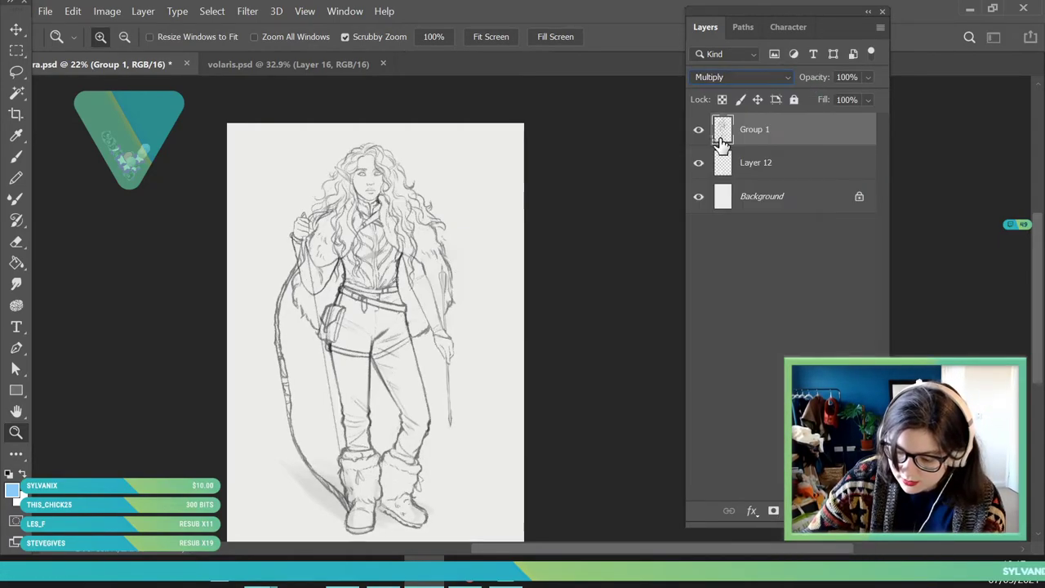
pyautogui.click(868, 76)
pyautogui.click(820, 96)
pyautogui.moveTo(825, 97); pyautogui.dragTo(827, 97)
# - Crop the sketch's canvas slightly narrower on both sides, keeping its full height
pyautogui.moveTo(462, 206); pyautogui.dragTo(416, 159)
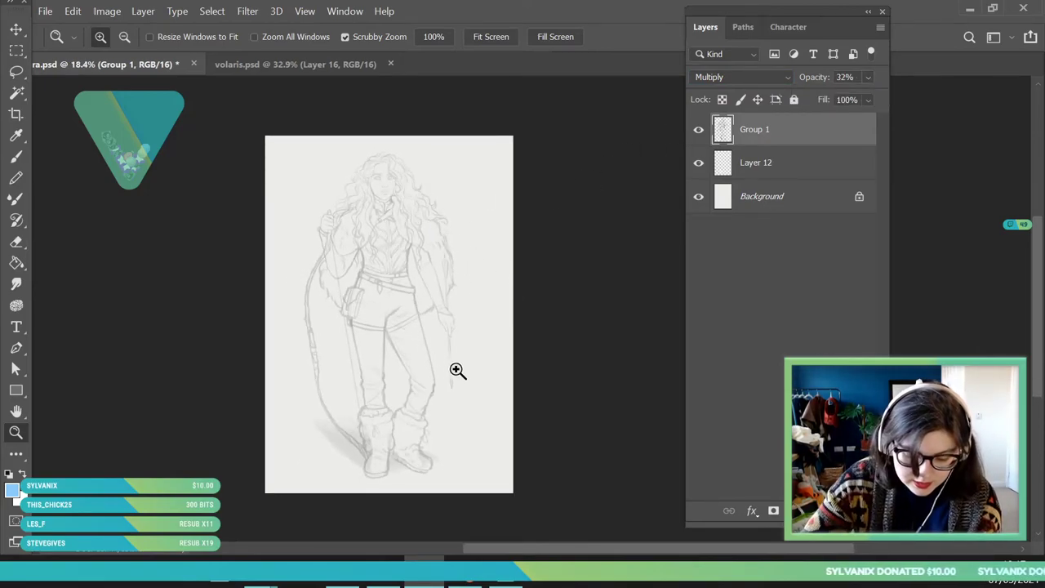
pyautogui.press('c')
pyautogui.moveTo(512, 314); pyautogui.dragTo(507, 314)
pyautogui.press('Return')
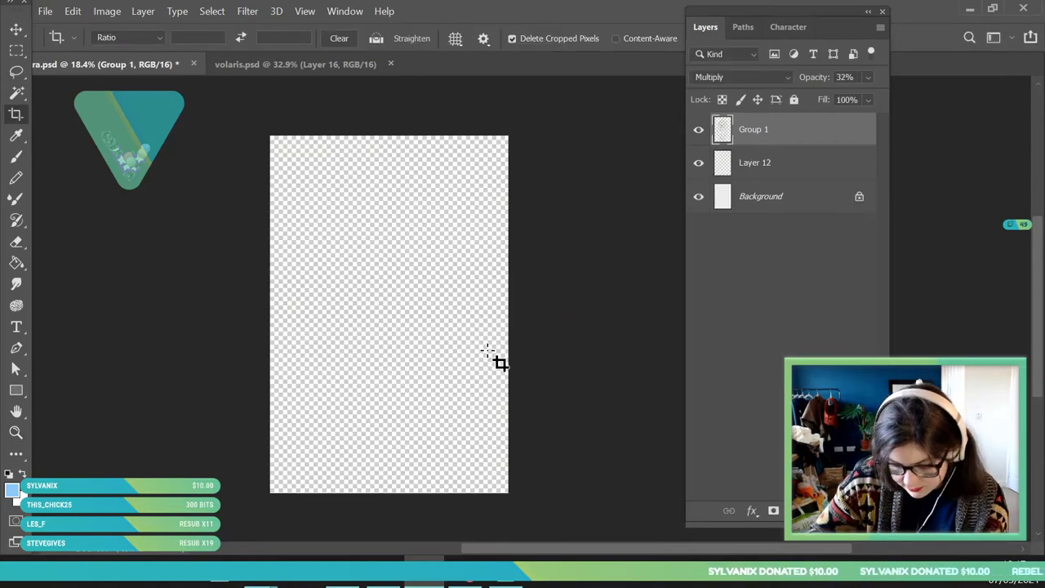
# - Resize the sketch image proportionally to a width of 3300 pixels
pyautogui.click(19, 429)
pyautogui.moveTo(412, 161); pyautogui.dragTo(471, 245)
pyautogui.click(106, 11)
pyautogui.click(236, 133)
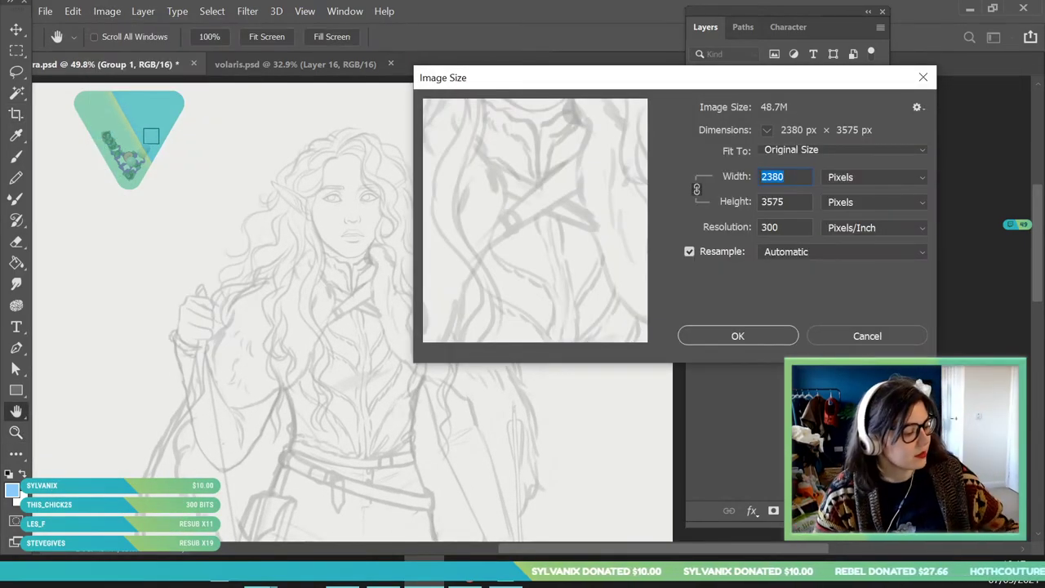
pyautogui.write('3300')
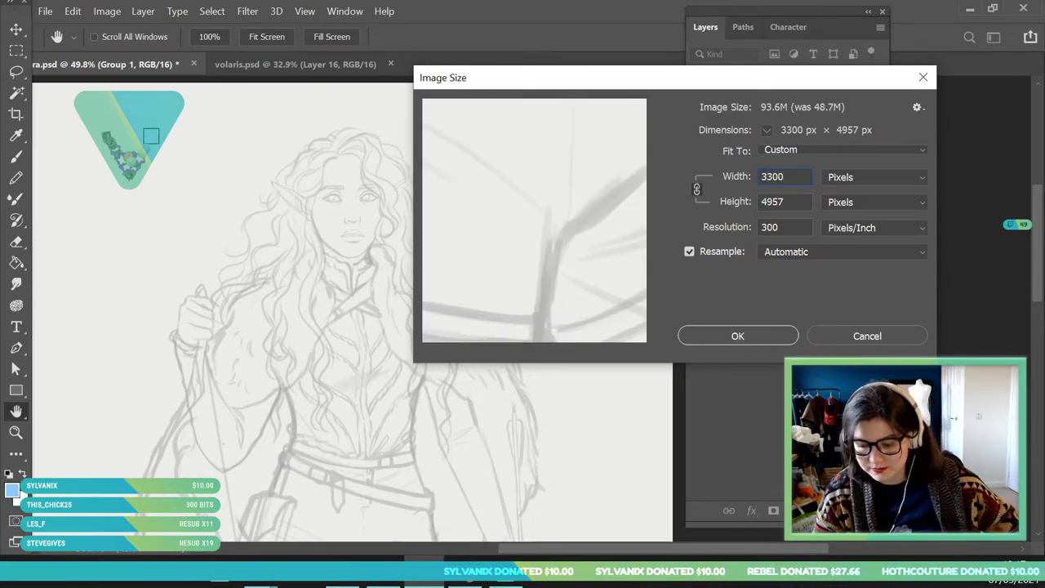
pyautogui.press('Return')
# - Add a new layer above the faded sketch and name it "lineart", viewing the face at 100%
pyautogui.press('z')
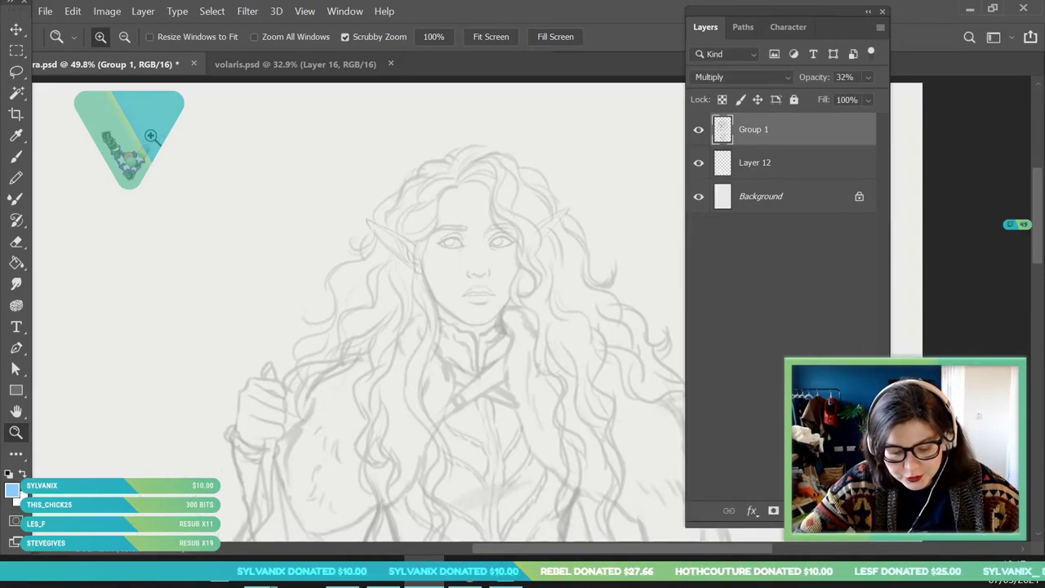
pyautogui.moveTo(396, 221); pyautogui.dragTo(352, 275)
pyautogui.moveTo(493, 248); pyautogui.dragTo(480, 261)
pyautogui.click(487, 276)
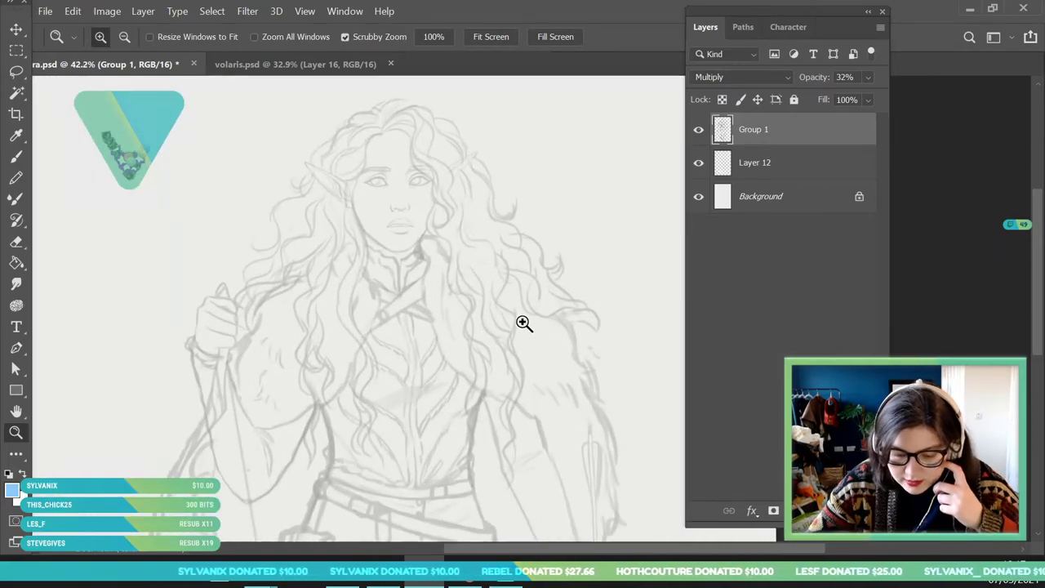
pyautogui.click(432, 35)
pyautogui.moveTo(289, 248)
pyautogui.mouseDown()
pyautogui.moveTo(291, 343)
pyautogui.moveTo(357, 441)
pyautogui.moveTo(362, 433)
pyautogui.mouseUp()
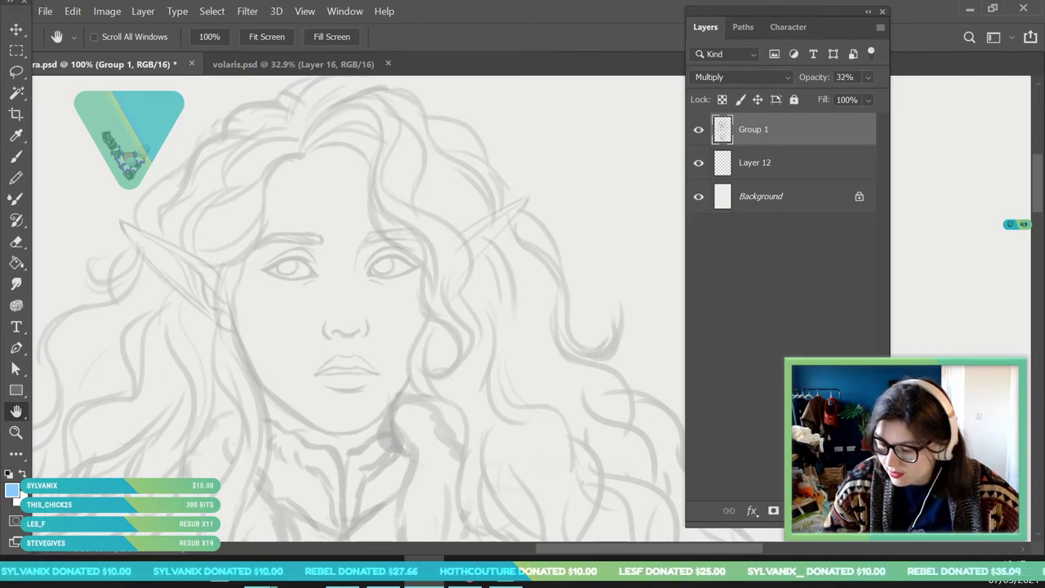
pyautogui.click(840, 511)
pyautogui.doubleClick(754, 130)
pyautogui.write('line')
pyautogui.press('Return')
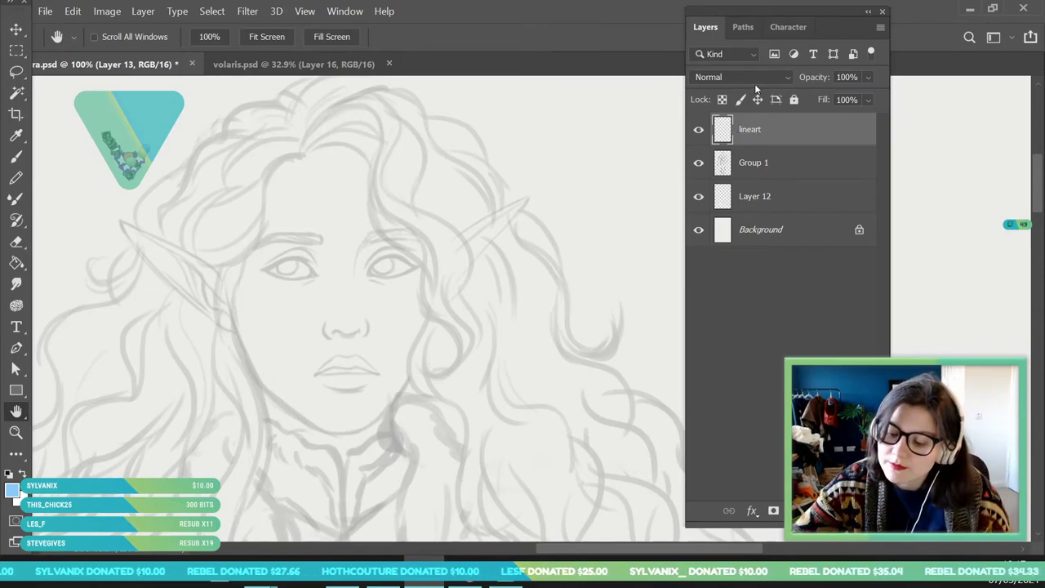
# - Set the lineart layer to Multiply blending and ready the Brush tool at 7 px for inking
pyautogui.click(739, 77)
pyautogui.click(718, 140)
pyautogui.press('b')
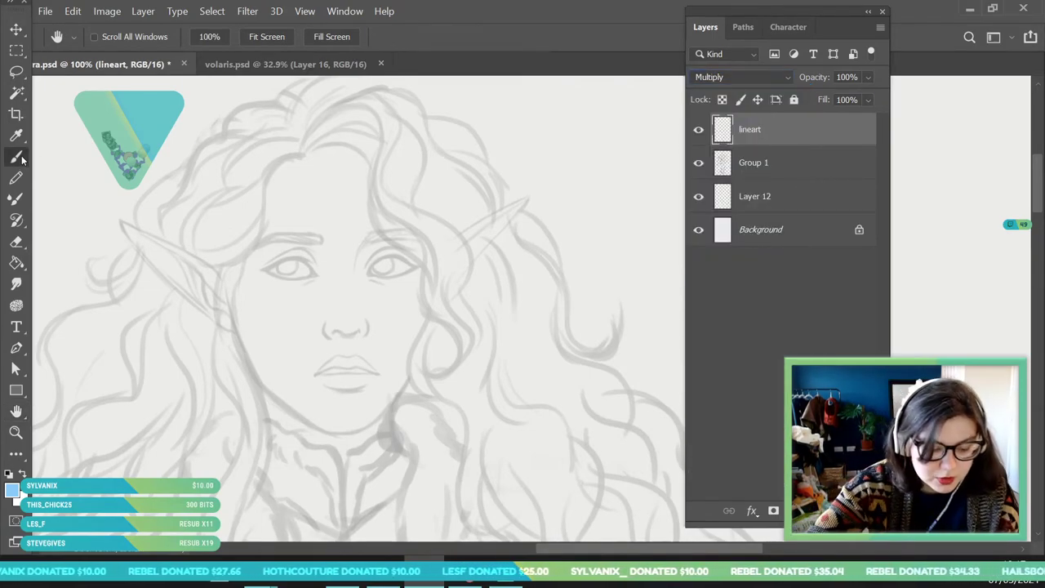
pyautogui.click(106, 37)
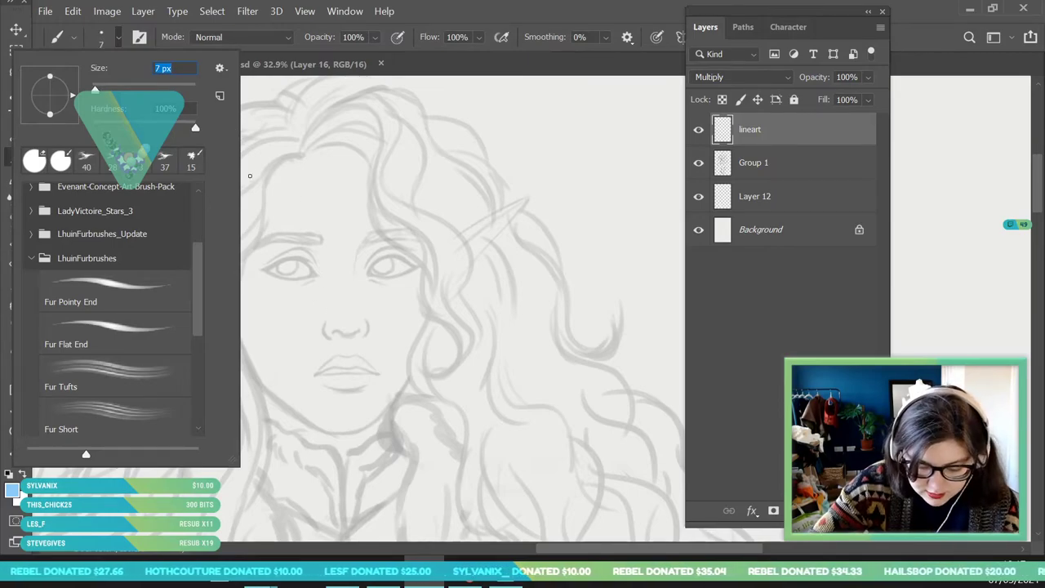
pyautogui.press('Return')
# - Set the foreground colour to a neutral dark grey with 0% saturation and 33% brightness
pyautogui.click(11, 488)
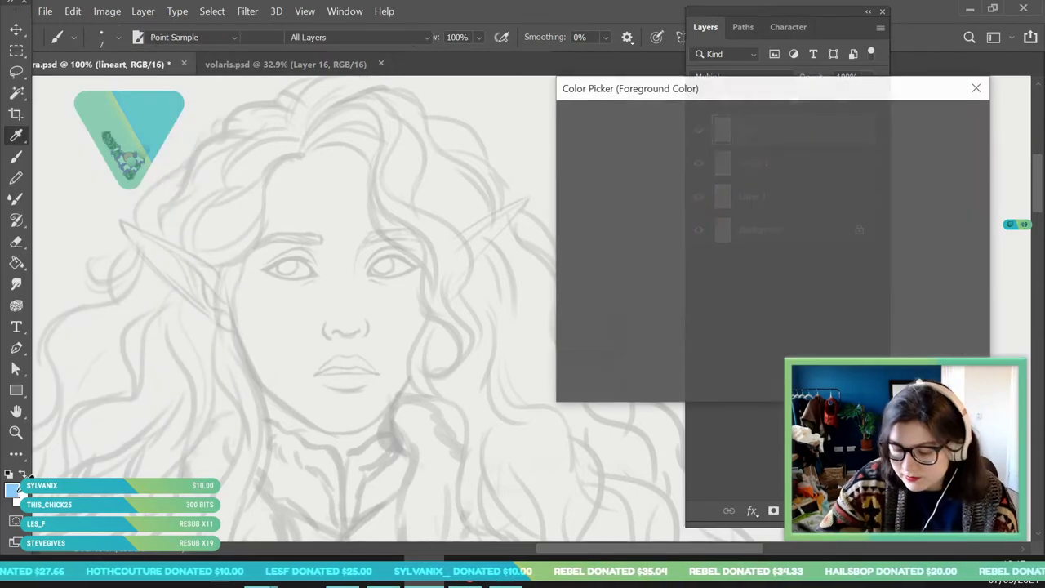
pyautogui.moveTo(594, 256); pyautogui.dragTo(555, 267)
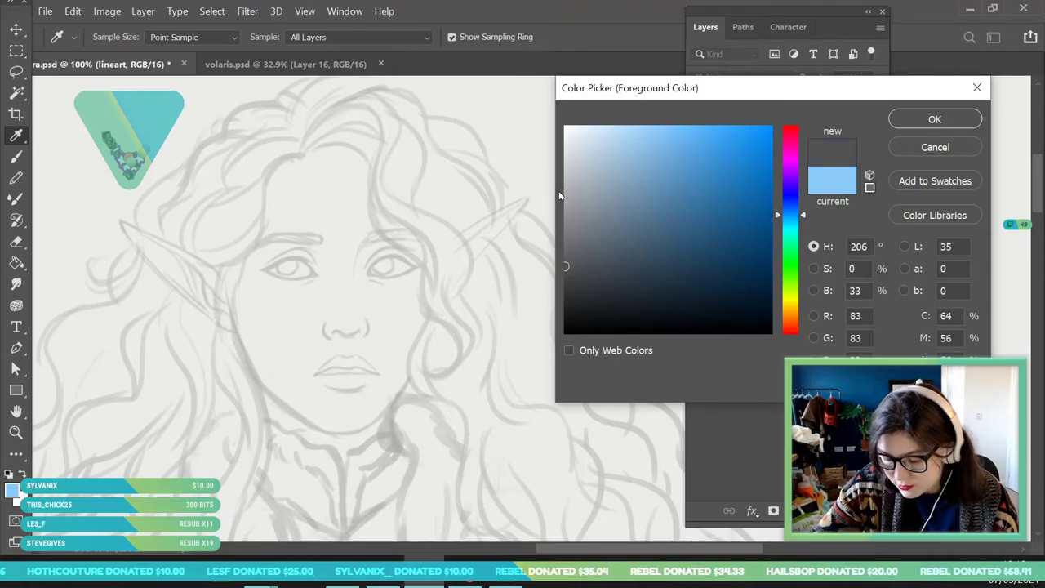
pyautogui.click(914, 124)
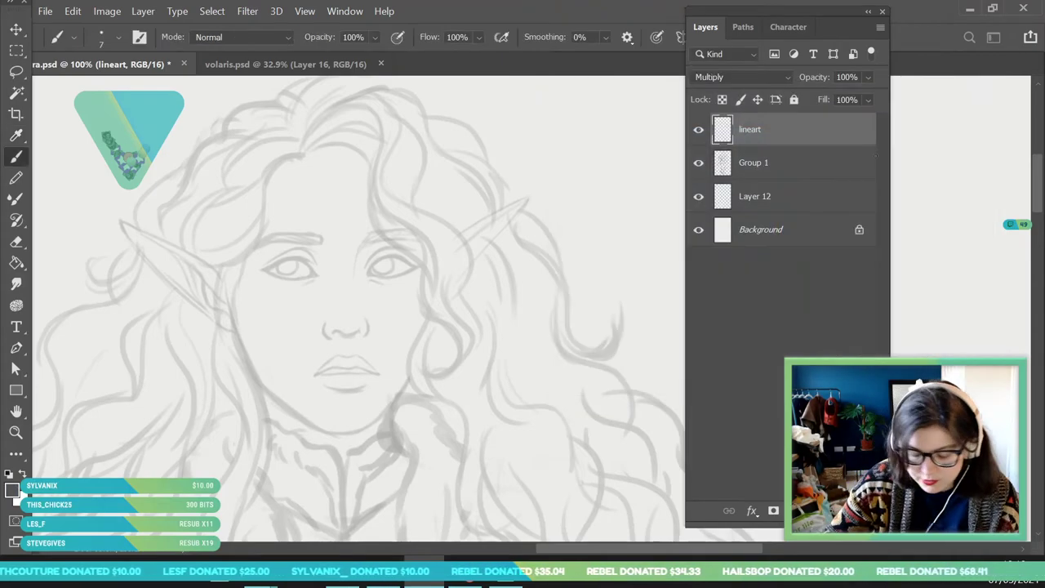
# - Ink the lower cheek line on the left side of the face and the hair strand running down beside the neck
pyautogui.click(17, 433)
pyautogui.moveTo(351, 410); pyautogui.dragTo(364, 448)
pyautogui.moveTo(255, 400); pyautogui.dragTo(276, 445)
pyautogui.click(17, 157)
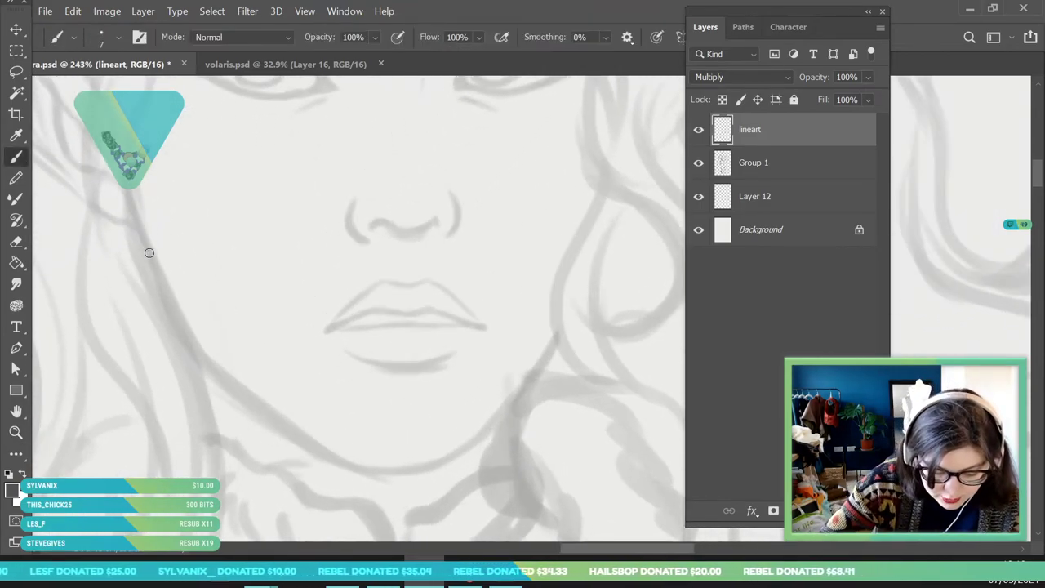
pyautogui.moveTo(116, 227); pyautogui.dragTo(157, 305)
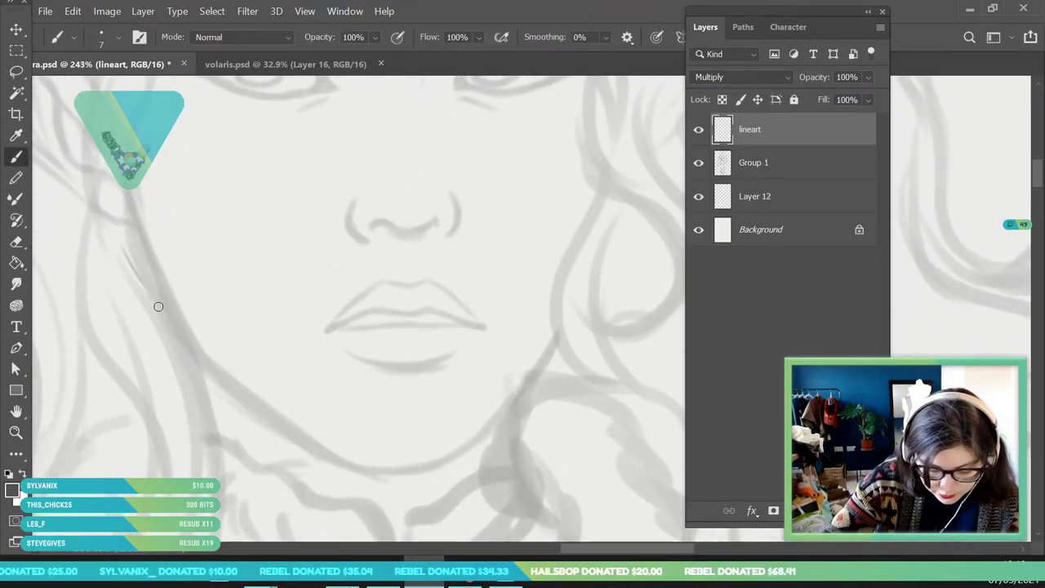
pyautogui.moveTo(118, 227); pyautogui.dragTo(179, 309)
pyautogui.moveTo(131, 256)
pyautogui.mouseDown()
pyautogui.moveTo(188, 355)
pyautogui.moveTo(198, 349)
pyautogui.moveTo(219, 472)
pyautogui.mouseUp()
# - Ink the jawline from the left jaw corner down along the sketch and around the chin
pyautogui.press('z')
pyautogui.moveTo(145, 298)
pyautogui.mouseDown()
pyautogui.moveTo(122, 417)
pyautogui.moveTo(221, 409)
pyautogui.moveTo(265, 392)
pyautogui.mouseUp()
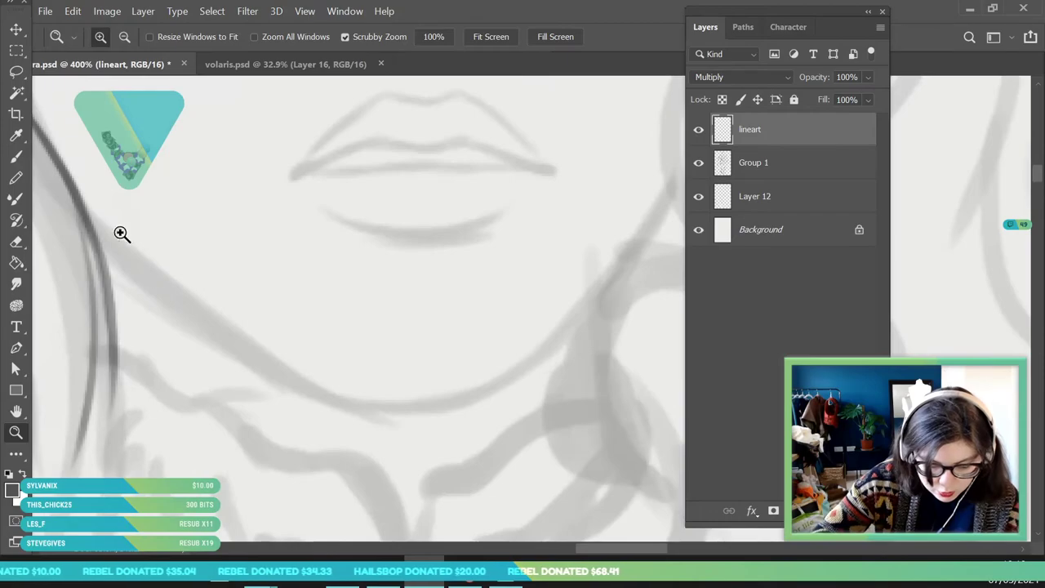
pyautogui.click(17, 177)
pyautogui.click(17, 158)
pyautogui.moveTo(96, 232)
pyautogui.mouseDown()
pyautogui.moveTo(114, 262)
pyautogui.moveTo(155, 286)
pyautogui.mouseUp()
pyautogui.moveTo(102, 242); pyautogui.dragTo(159, 287)
pyautogui.moveTo(99, 242)
pyautogui.mouseDown()
pyautogui.moveTo(224, 337)
pyautogui.moveTo(120, 241)
pyautogui.moveTo(98, 244)
pyautogui.moveTo(250, 357)
pyautogui.mouseUp()
pyautogui.moveTo(181, 306); pyautogui.dragTo(267, 363)
pyautogui.moveTo(213, 328)
pyautogui.mouseDown()
pyautogui.moveTo(314, 393)
pyautogui.moveTo(327, 396)
pyautogui.moveTo(299, 377)
pyautogui.moveTo(420, 390)
pyautogui.moveTo(385, 410)
pyautogui.moveTo(338, 398)
pyautogui.moveTo(462, 402)
pyautogui.moveTo(402, 406)
pyautogui.moveTo(530, 359)
pyautogui.mouseUp()
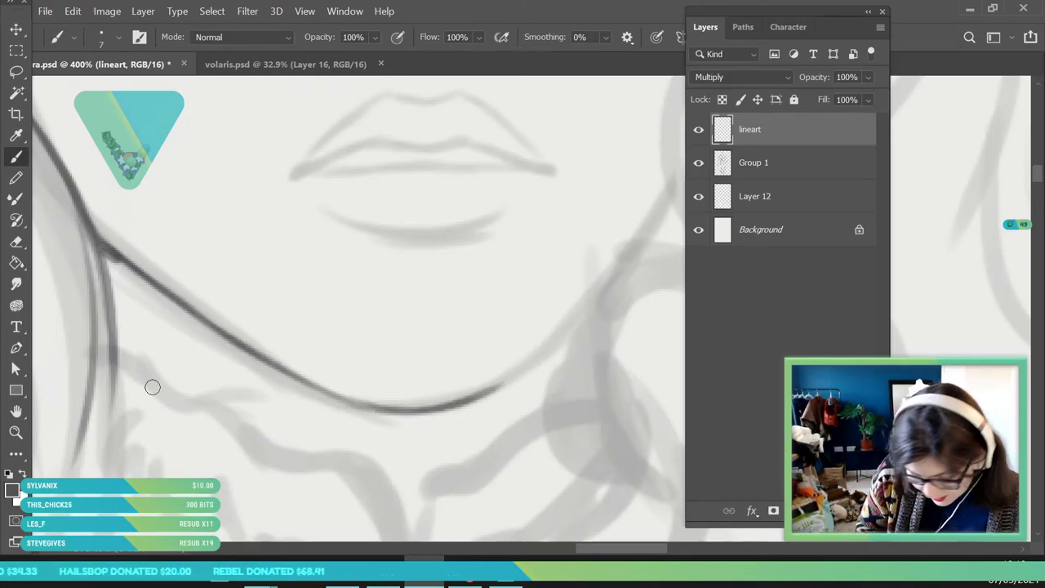
# - Continue the inked jawline from the chin up the right side of the face to the hair curl
pyautogui.press('space')
pyautogui.moveTo(513, 304); pyautogui.dragTo(338, 350)
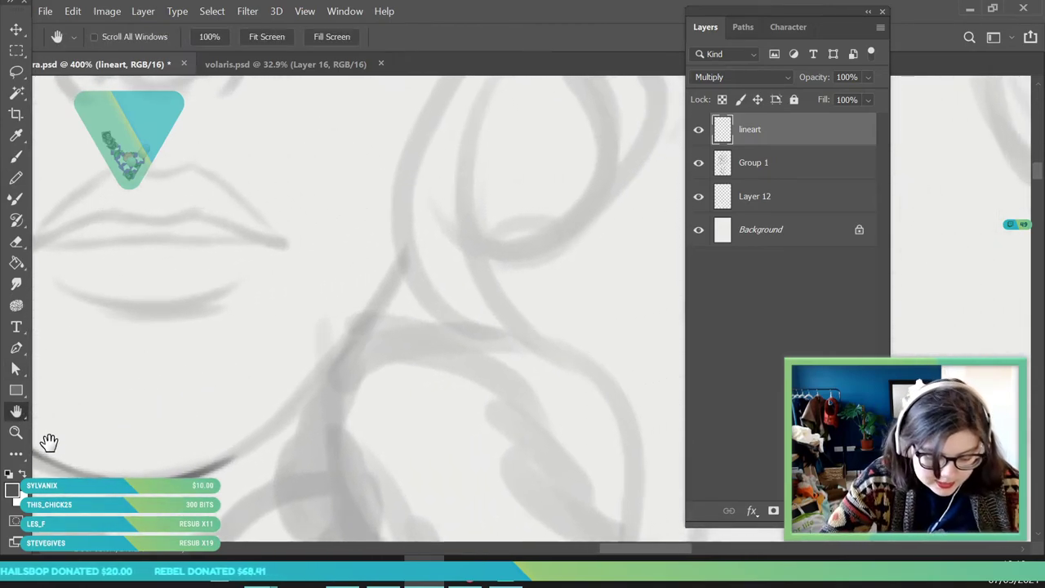
pyautogui.press('z')
pyautogui.scroll(-1, 144, 271)
pyautogui.press('b')
pyautogui.moveTo(207, 450)
pyautogui.mouseDown()
pyautogui.moveTo(269, 405)
pyautogui.moveTo(223, 440)
pyautogui.moveTo(323, 347)
pyautogui.mouseUp()
pyautogui.moveTo(257, 413); pyautogui.dragTo(377, 262)
# - Reinforce the inked line at the left corner of the jaw with a short stroke
pyautogui.click(18, 431)
pyautogui.moveTo(245, 367)
pyautogui.mouseDown()
pyautogui.moveTo(182, 452)
pyautogui.moveTo(165, 454)
pyautogui.mouseUp()
pyautogui.moveTo(238, 413); pyautogui.dragTo(295, 405)
pyautogui.click(17, 156)
pyautogui.click(17, 157)
pyautogui.moveTo(111, 341); pyautogui.dragTo(163, 390)
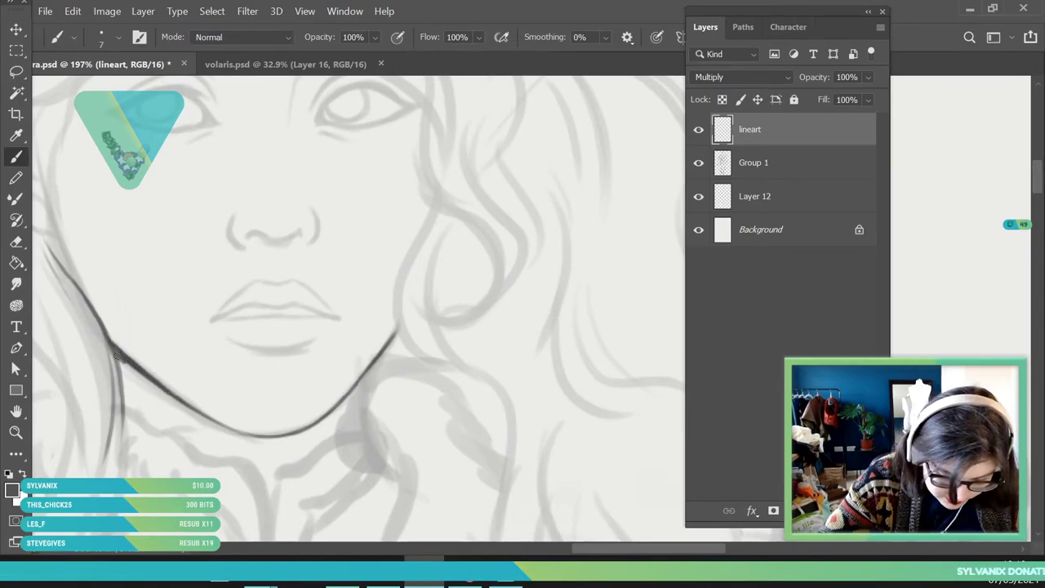
# - Set the Eraser to a fine 6 px brush tip
pyautogui.press('e')
pyautogui.click(106, 41)
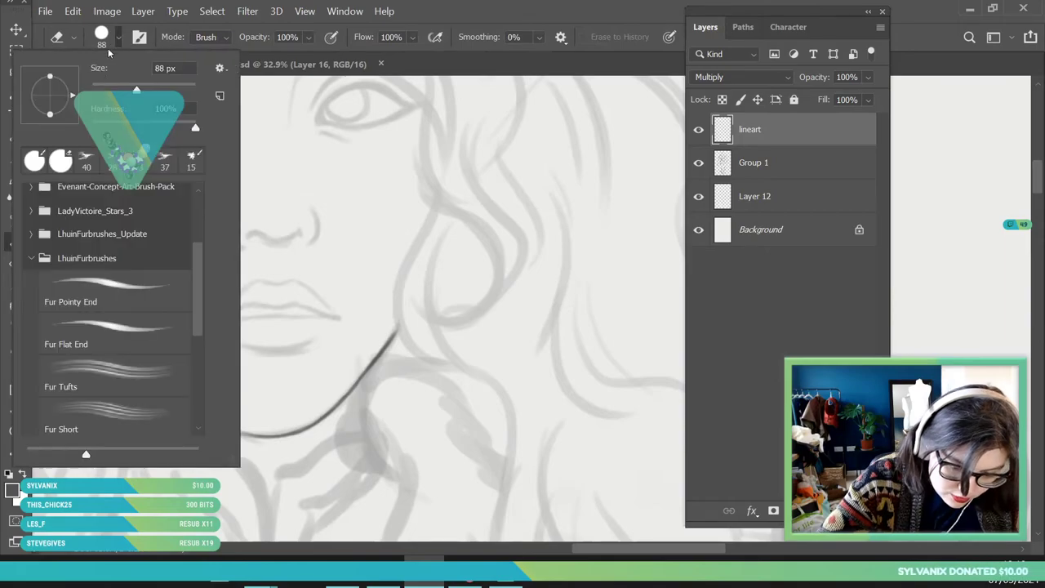
pyautogui.press('Return')
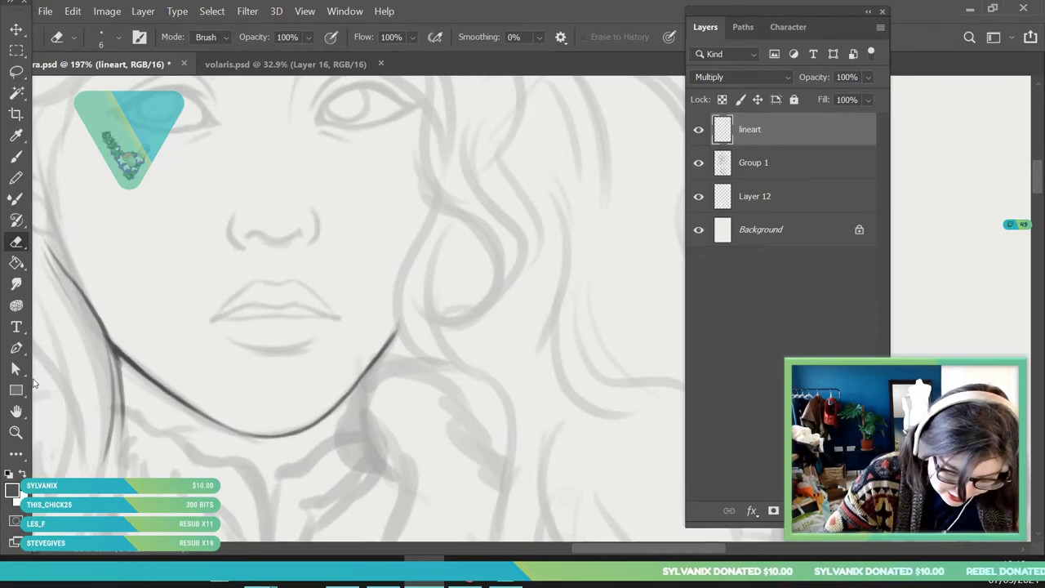
# - Extend the left cheek contour from the jaw corner upward toward the ear with a darker brush line
pyautogui.press('z')
pyautogui.moveTo(153, 294); pyautogui.dragTo(105, 510)
pyautogui.moveTo(218, 369); pyautogui.dragTo(205, 367)
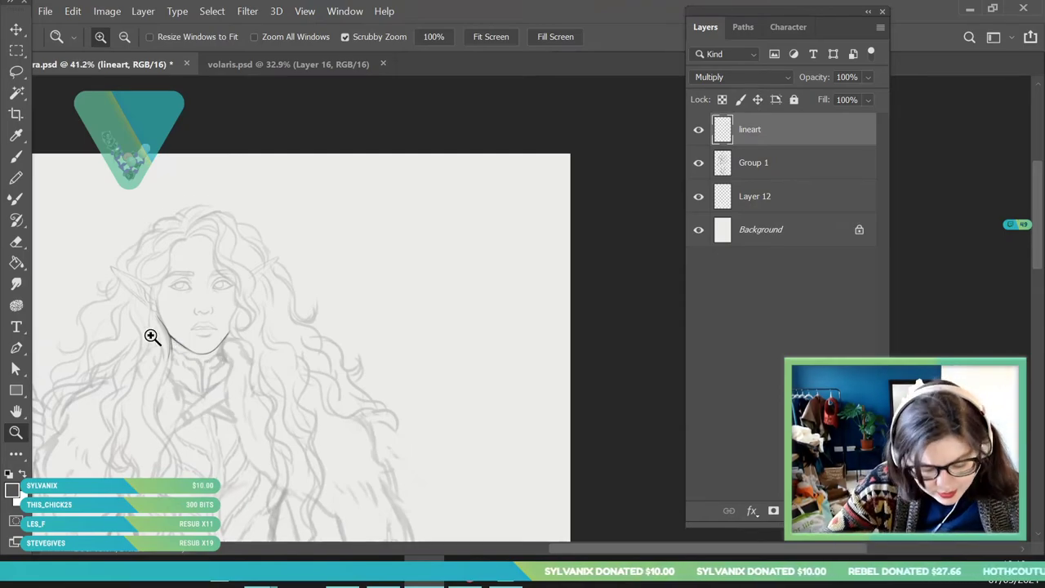
pyautogui.moveTo(149, 335); pyautogui.dragTo(240, 417)
pyautogui.press('b')
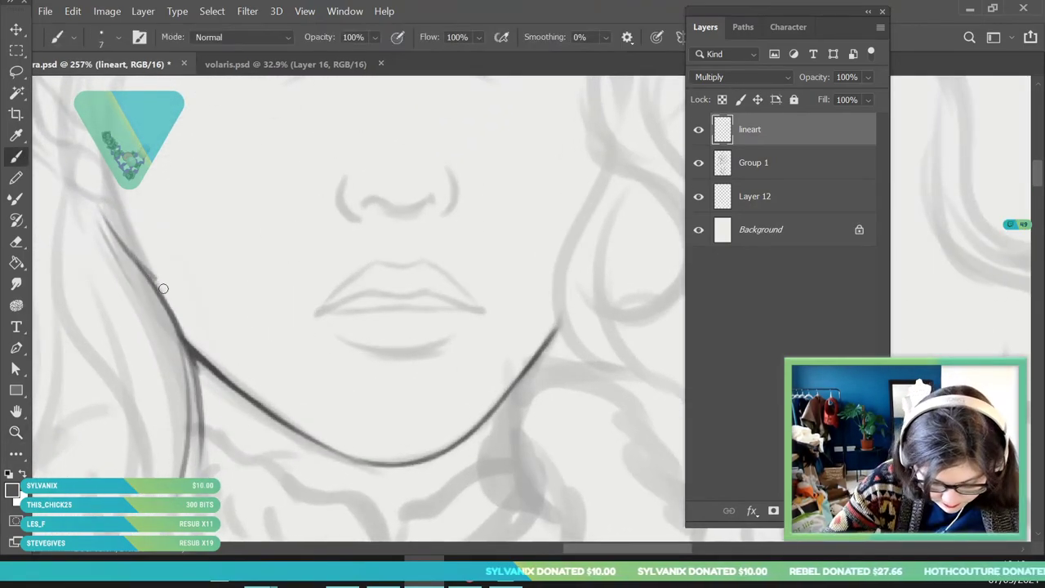
pyautogui.moveTo(154, 278)
pyautogui.mouseDown()
pyautogui.moveTo(130, 239)
pyautogui.moveTo(156, 282)
pyautogui.mouseUp()
pyautogui.moveTo(120, 213); pyautogui.dragTo(153, 279)
# - Ink the upper and lower outer edges of the pointed ear on the left side of the head
pyautogui.press('z')
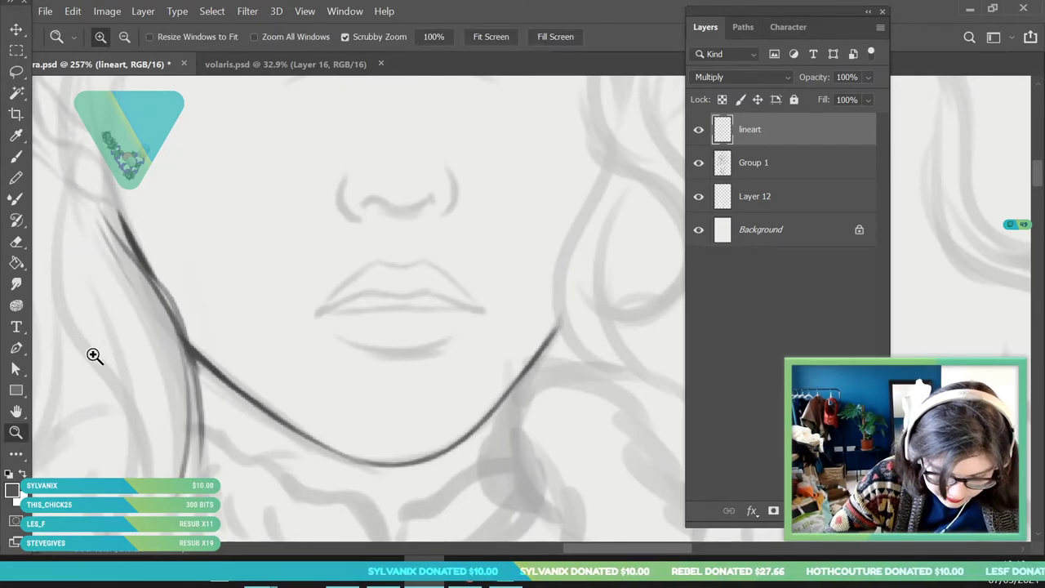
pyautogui.moveTo(95, 345); pyautogui.dragTo(49, 441)
pyautogui.moveTo(295, 347); pyautogui.dragTo(280, 274)
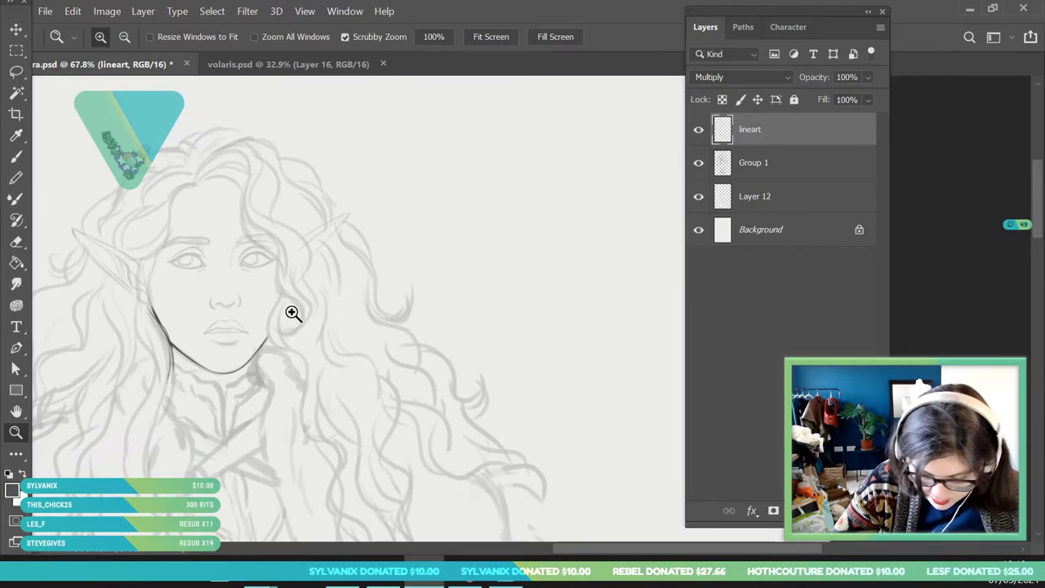
pyautogui.scroll(4, 78, 233)
pyautogui.scroll(5, 131, 283)
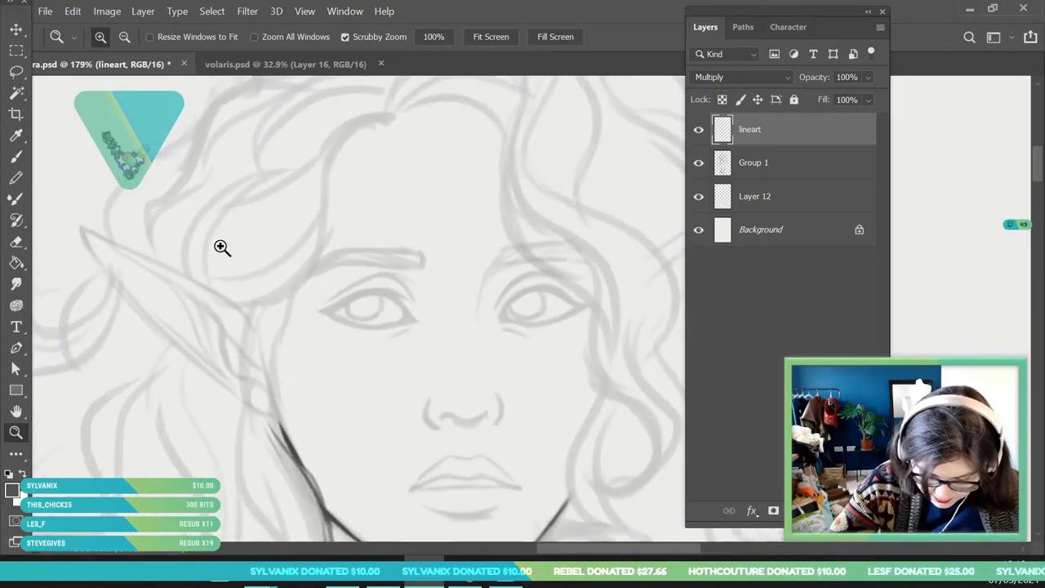
pyautogui.click(17, 157)
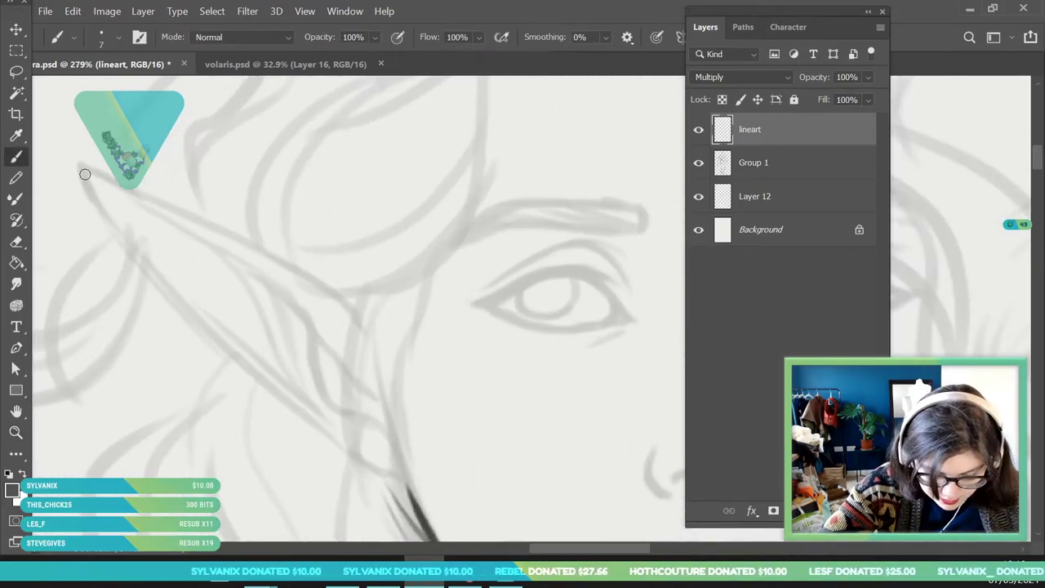
pyautogui.moveTo(99, 177); pyautogui.dragTo(245, 240)
pyautogui.moveTo(189, 220)
pyautogui.mouseDown()
pyautogui.moveTo(309, 274)
pyautogui.moveTo(250, 246)
pyautogui.moveTo(375, 330)
pyautogui.moveTo(322, 282)
pyautogui.moveTo(353, 313)
pyautogui.mouseUp()
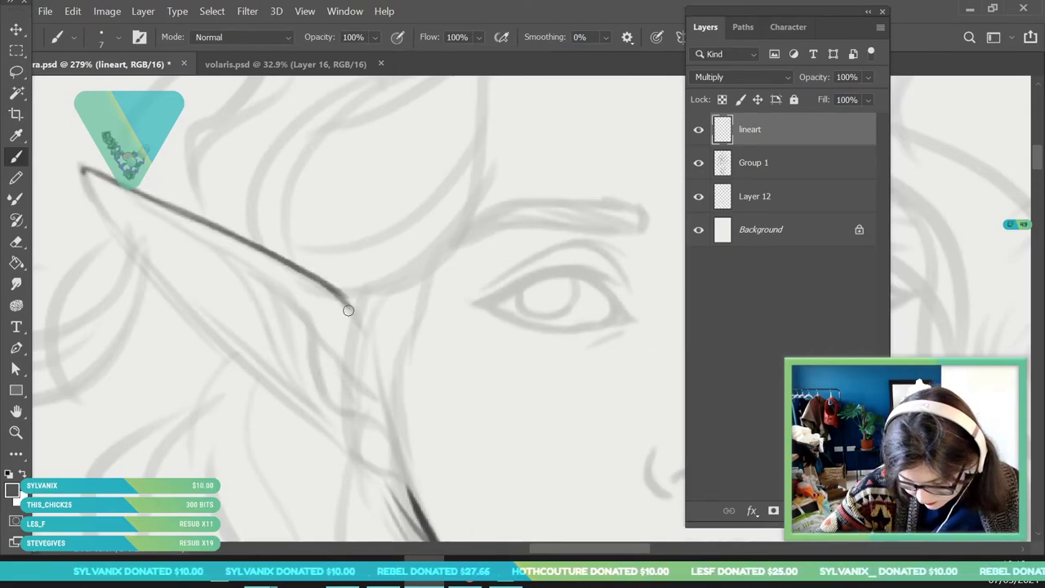
pyautogui.moveTo(85, 173)
pyautogui.mouseDown()
pyautogui.moveTo(148, 272)
pyautogui.moveTo(360, 469)
pyautogui.moveTo(327, 436)
pyautogui.moveTo(355, 458)
pyautogui.mouseUp()
# - Ink the inner rim and fold lines inside the left pointed ear, following the sketch
pyautogui.moveTo(108, 191)
pyautogui.mouseDown()
pyautogui.moveTo(215, 243)
pyautogui.moveTo(193, 227)
pyautogui.moveTo(180, 222)
pyautogui.moveTo(329, 332)
pyautogui.moveTo(278, 284)
pyautogui.moveTo(336, 351)
pyautogui.mouseUp()
pyautogui.moveTo(275, 272); pyautogui.dragTo(334, 347)
pyautogui.moveTo(306, 307); pyautogui.dragTo(347, 366)
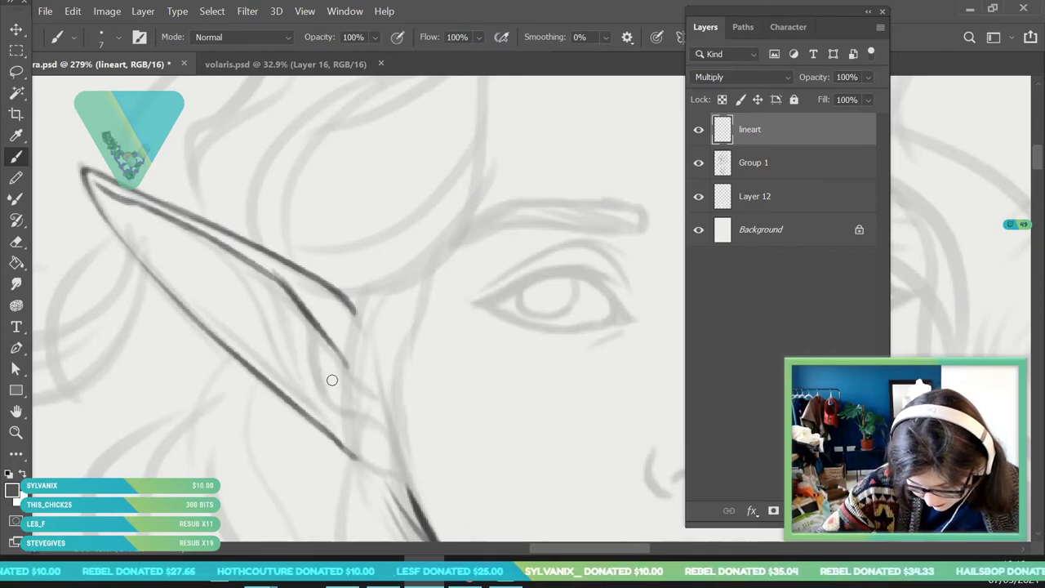
pyautogui.moveTo(309, 320)
pyautogui.mouseDown()
pyautogui.moveTo(339, 397)
pyautogui.moveTo(299, 378)
pyautogui.moveTo(257, 312)
pyautogui.moveTo(260, 290)
pyautogui.moveTo(291, 329)
pyautogui.moveTo(295, 357)
pyautogui.mouseUp()
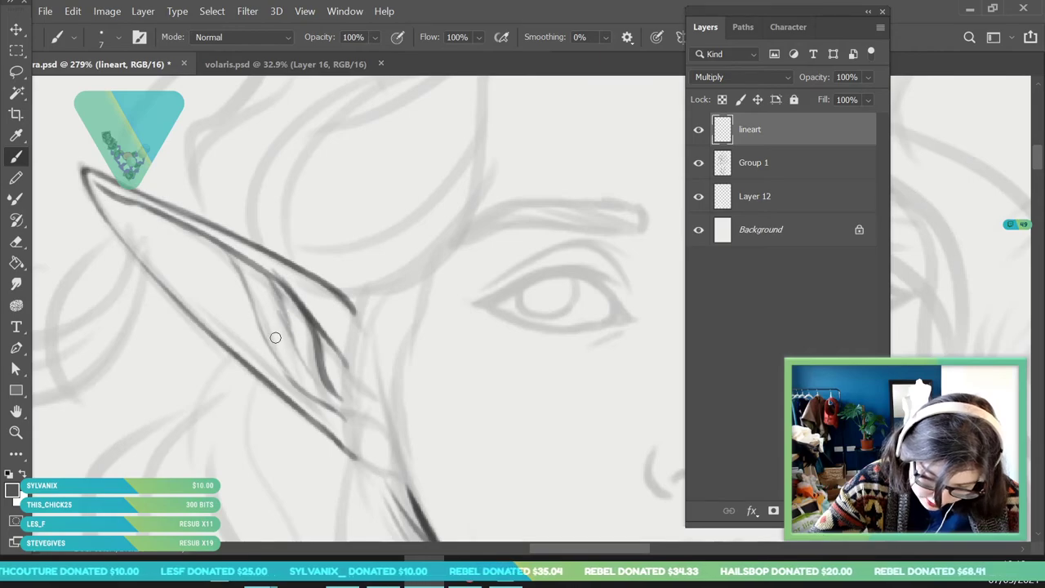
pyautogui.moveTo(163, 271)
pyautogui.mouseDown()
pyautogui.moveTo(270, 369)
pyautogui.moveTo(343, 418)
pyautogui.mouseUp()
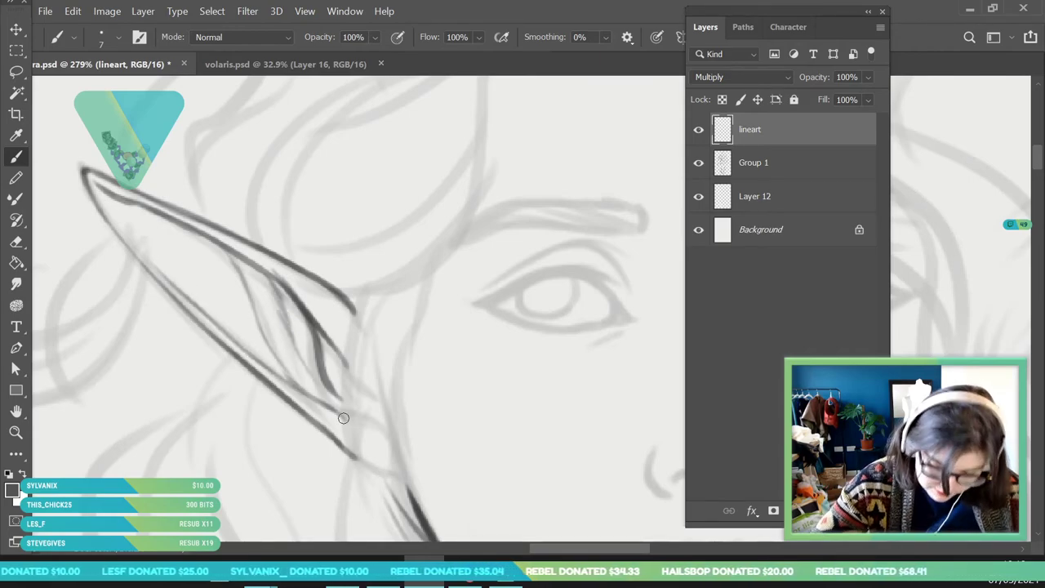
# - Ink the pointed ear on the right side of the head, with both outer edges, the inner rim and a short fold line
pyautogui.click(18, 432)
pyautogui.moveTo(196, 418); pyautogui.dragTo(156, 438)
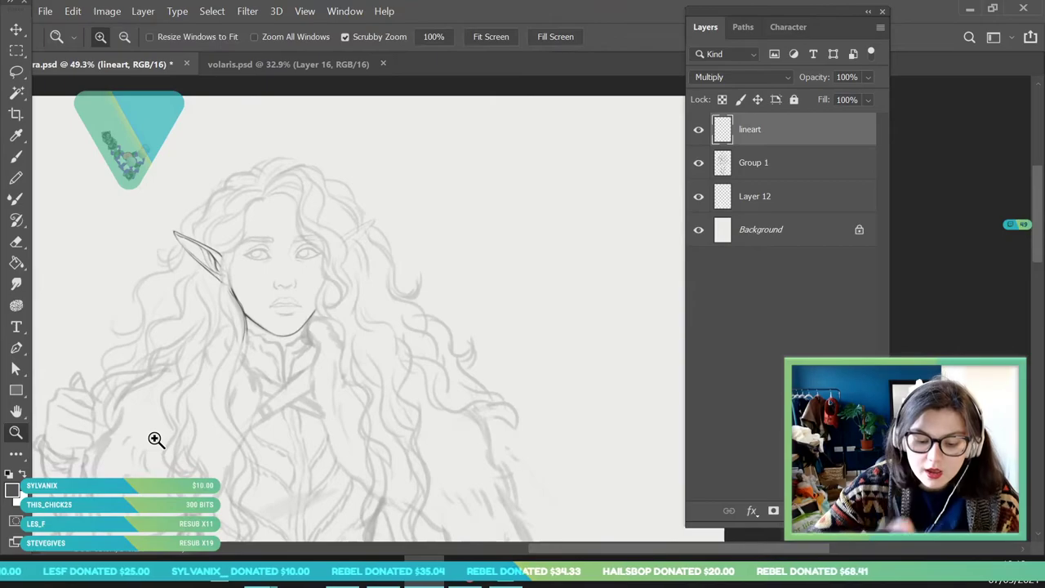
pyautogui.moveTo(302, 335); pyautogui.dragTo(305, 357)
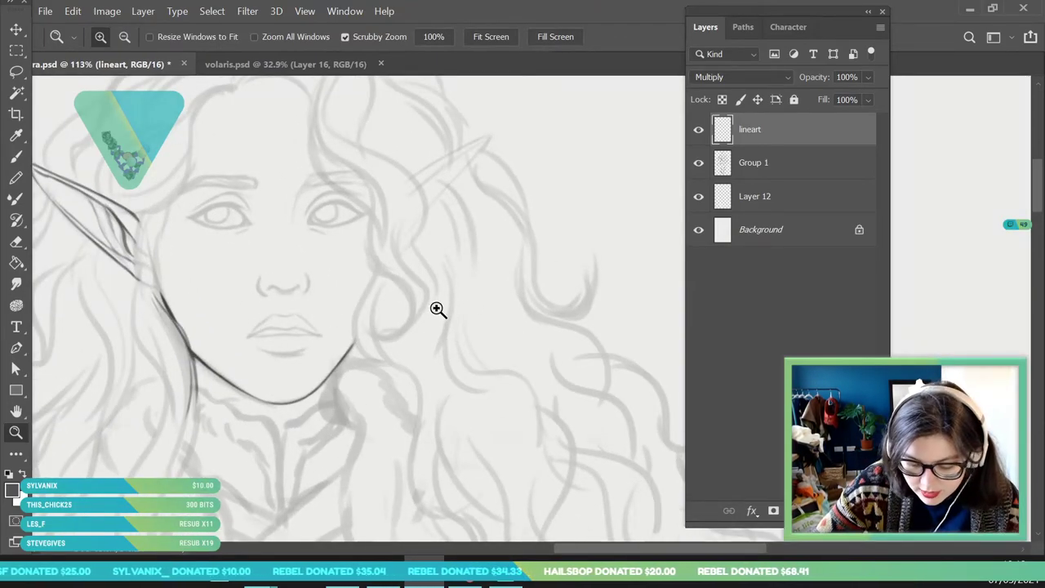
pyautogui.moveTo(472, 268); pyautogui.dragTo(423, 255)
pyautogui.moveTo(476, 181); pyautogui.dragTo(528, 287)
pyautogui.moveTo(495, 151); pyautogui.dragTo(525, 175)
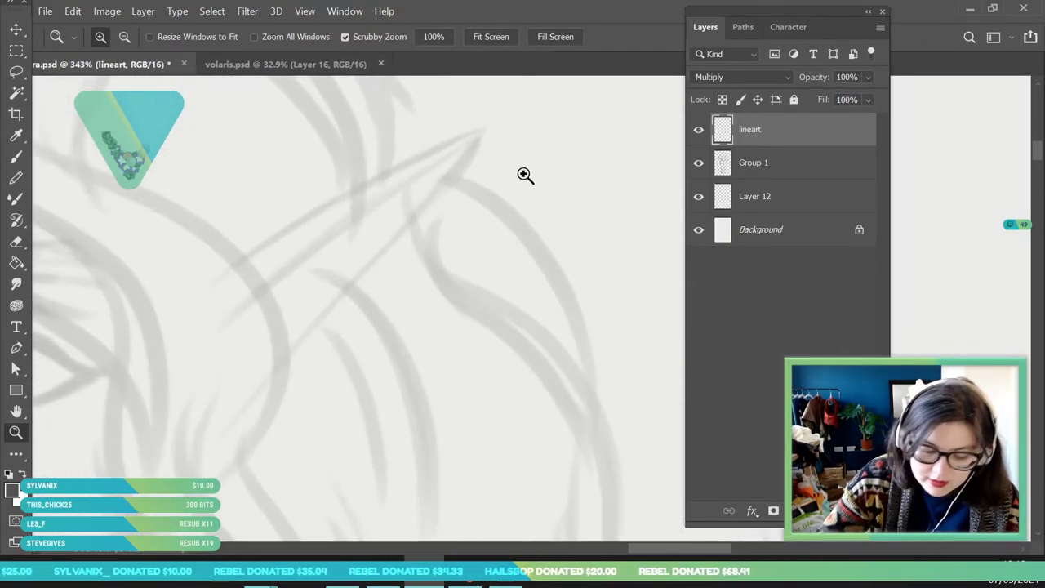
pyautogui.click(18, 156)
pyautogui.moveTo(252, 258)
pyautogui.mouseDown()
pyautogui.moveTo(345, 194)
pyautogui.moveTo(480, 128)
pyautogui.mouseUp()
pyautogui.moveTo(290, 365)
pyautogui.mouseDown()
pyautogui.moveTo(335, 298)
pyautogui.moveTo(467, 158)
pyautogui.mouseUp()
pyautogui.moveTo(268, 281); pyautogui.dragTo(472, 139)
pyautogui.moveTo(293, 255); pyautogui.dragTo(286, 310)
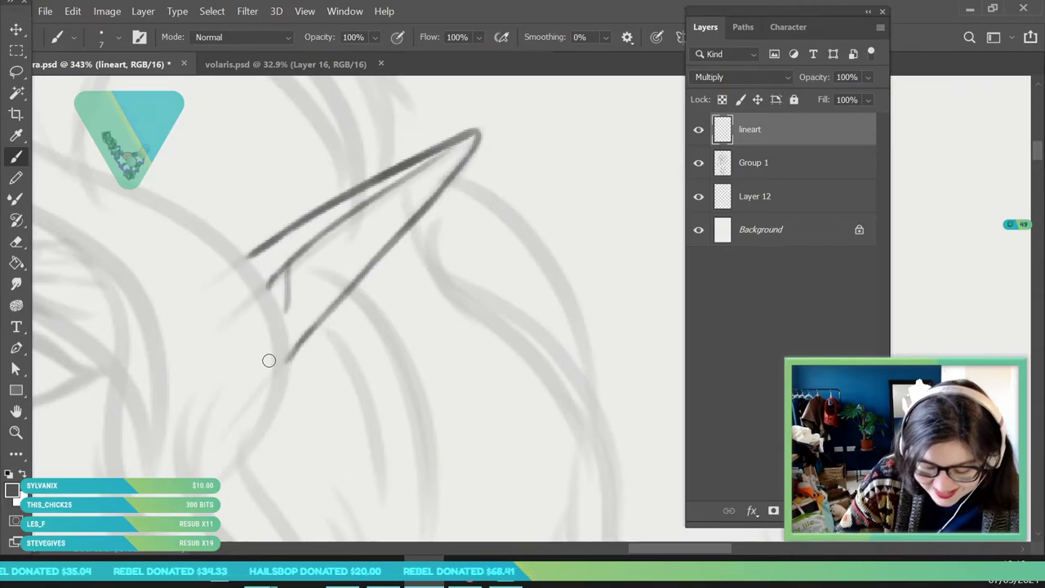
# - Check the inked jaw and ears by briefly hiding the Group 1 sketch layer and showing it again
pyautogui.press('z')
pyautogui.moveTo(327, 245); pyautogui.dragTo(217, 465)
pyautogui.moveTo(305, 323); pyautogui.dragTo(286, 366)
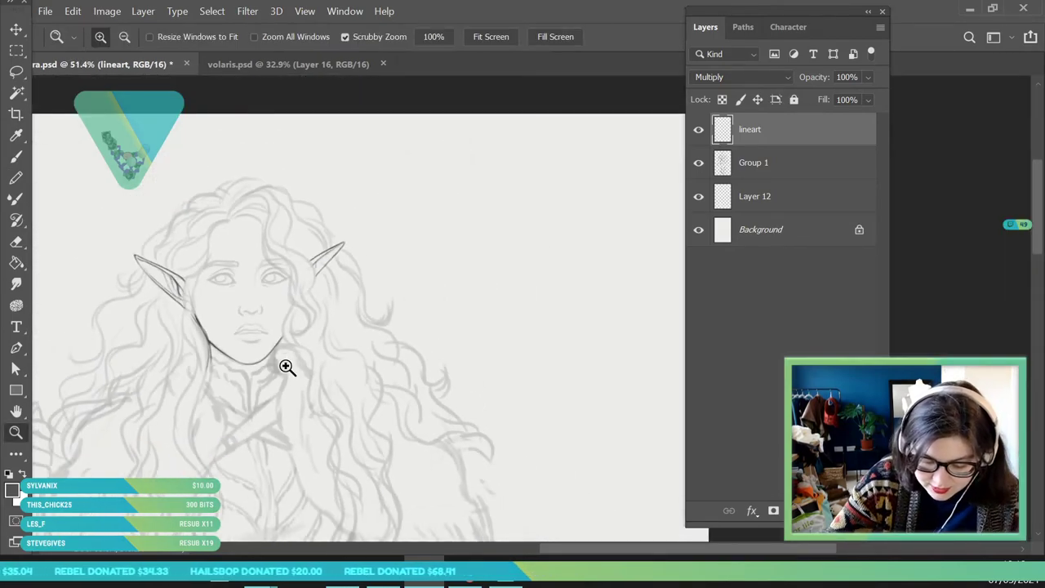
pyautogui.click(698, 163)
pyautogui.click(697, 163)
# - Reduce the brush size to 5 px for inking the facial features
pyautogui.scroll(5, 217, 296)
pyautogui.moveTo(298, 335)
pyautogui.mouseDown()
pyautogui.moveTo(313, 359)
pyautogui.moveTo(367, 364)
pyautogui.mouseUp()
pyautogui.press('b')
pyautogui.click(119, 37)
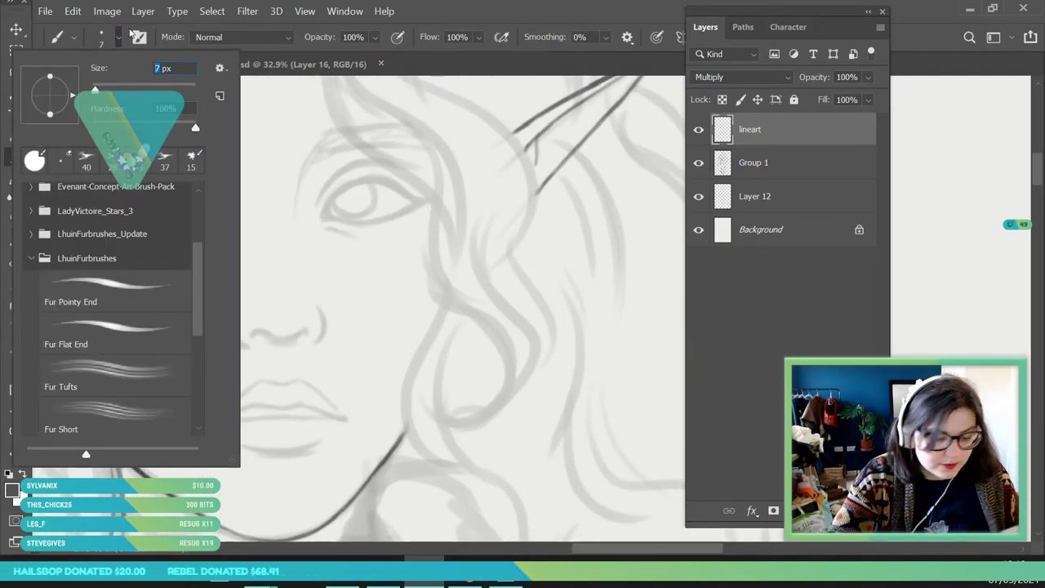
pyautogui.write('5')
pyautogui.press('Return')
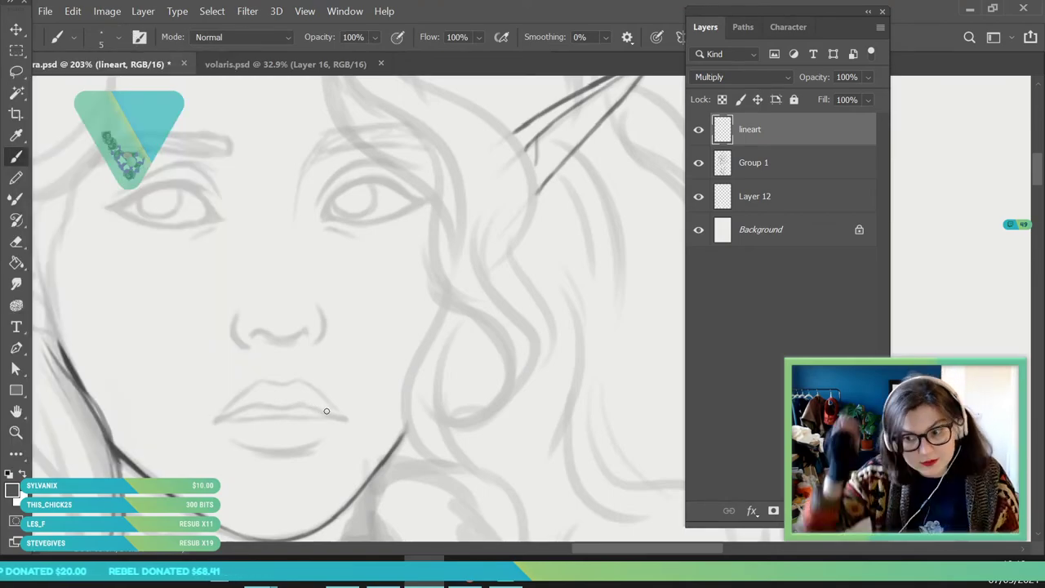
# - Ink the mouth's parting line, the upper lip outline and the top edge of the lower lip
pyautogui.click(13, 435)
pyautogui.moveTo(199, 489)
pyautogui.mouseDown()
pyautogui.moveTo(406, 410)
pyautogui.moveTo(404, 442)
pyautogui.mouseUp()
pyautogui.click(17, 157)
pyautogui.moveTo(194, 386)
pyautogui.mouseDown()
pyautogui.moveTo(304, 343)
pyautogui.moveTo(280, 349)
pyautogui.moveTo(420, 351)
pyautogui.moveTo(361, 348)
pyautogui.moveTo(476, 378)
pyautogui.mouseUp()
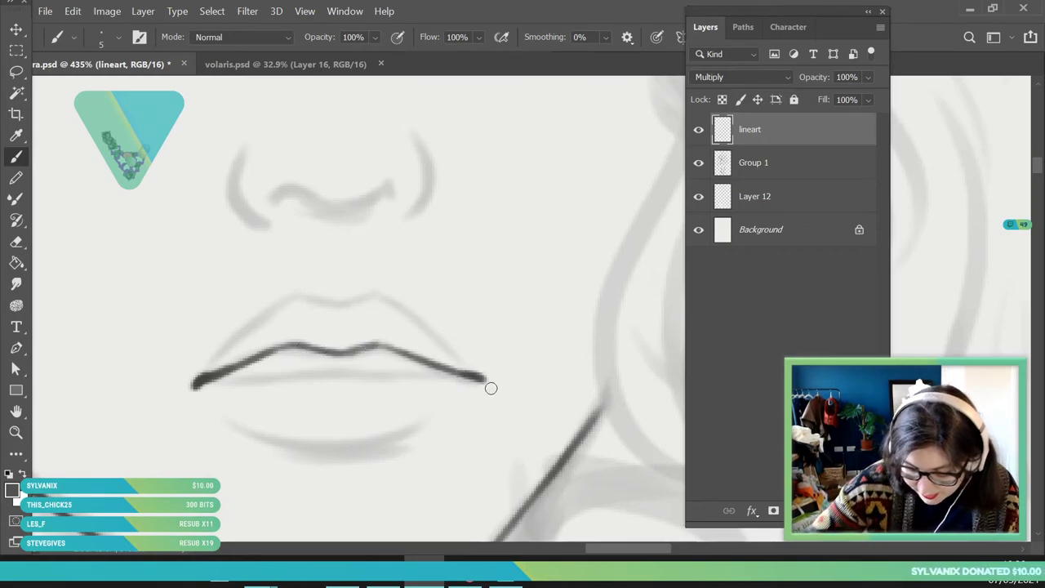
pyautogui.moveTo(194, 385)
pyautogui.mouseDown()
pyautogui.moveTo(295, 299)
pyautogui.moveTo(413, 306)
pyautogui.moveTo(362, 301)
pyautogui.moveTo(469, 369)
pyautogui.mouseUp()
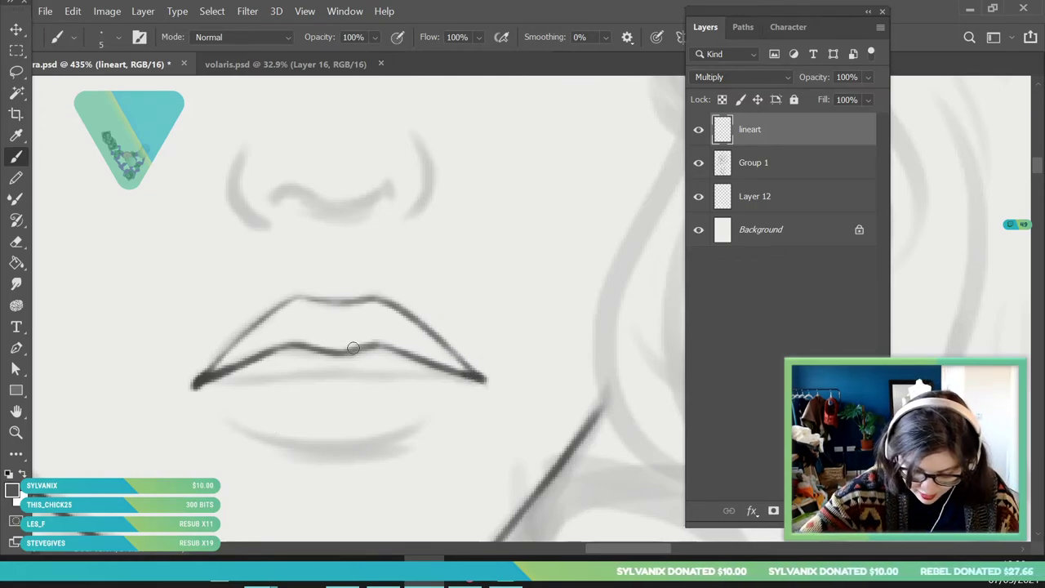
pyautogui.moveTo(211, 379)
pyautogui.mouseDown()
pyautogui.moveTo(443, 374)
pyautogui.moveTo(400, 375)
pyautogui.mouseUp()
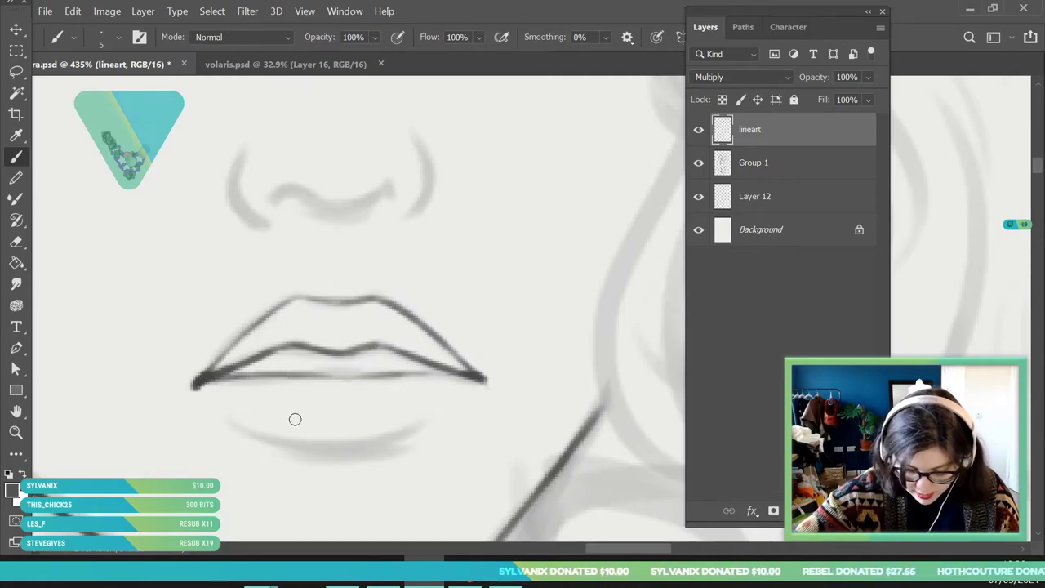
# - Ink the curved bottom edge of the lower lip, darkening it toward the middle
pyautogui.moveTo(262, 436)
pyautogui.mouseDown()
pyautogui.moveTo(338, 452)
pyautogui.moveTo(241, 429)
pyautogui.moveTo(409, 430)
pyautogui.moveTo(332, 452)
pyautogui.moveTo(414, 435)
pyautogui.moveTo(369, 437)
pyautogui.moveTo(398, 422)
pyautogui.moveTo(383, 443)
pyautogui.mouseUp()
pyautogui.moveTo(448, 411)
pyautogui.mouseDown()
pyautogui.moveTo(280, 432)
pyautogui.moveTo(319, 451)
pyautogui.moveTo(227, 420)
pyautogui.mouseUp()
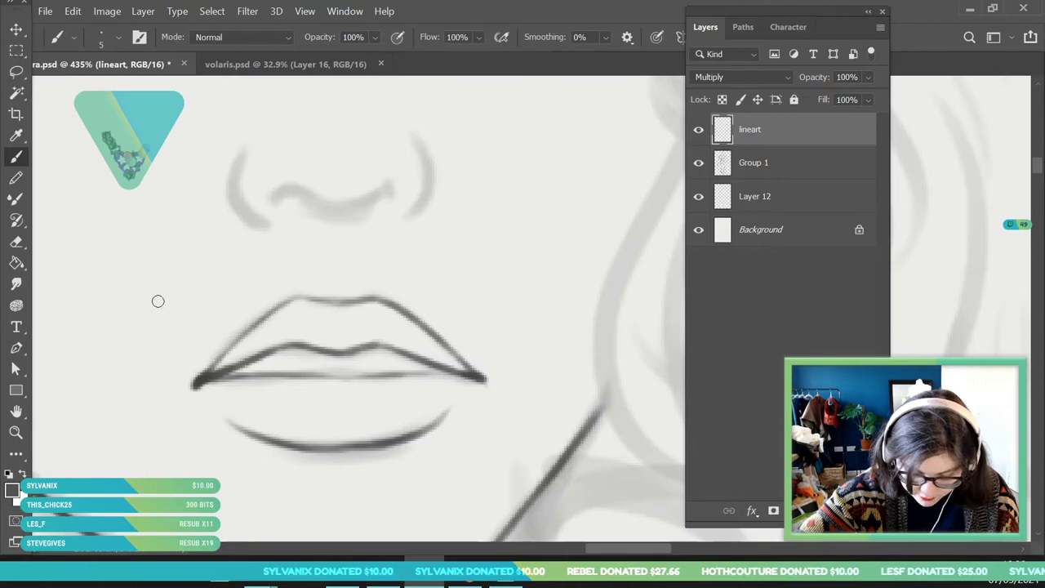
pyautogui.moveTo(293, 457); pyautogui.dragTo(390, 459)
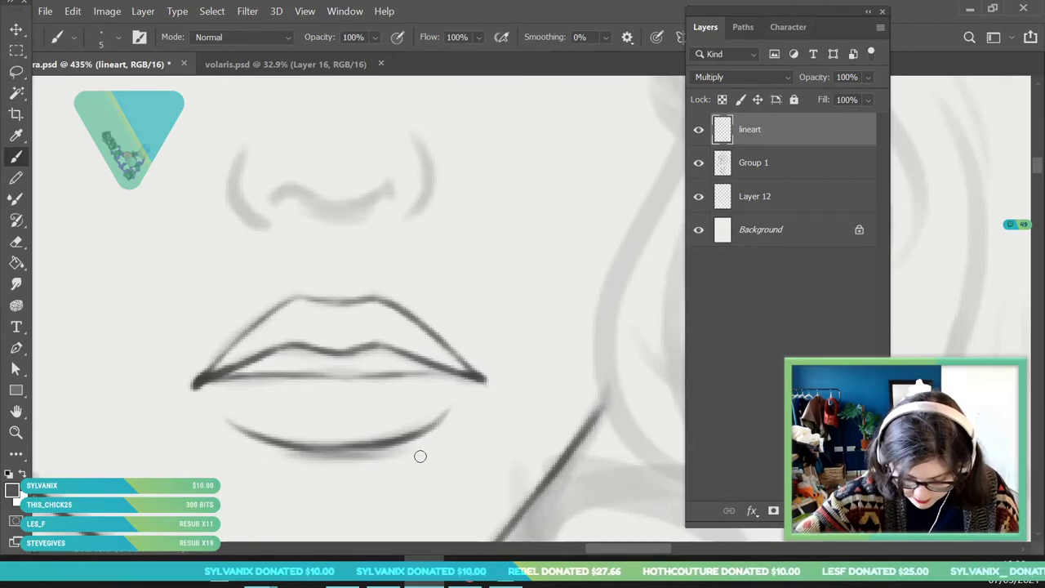
# - Check the inked lips by briefly hiding the Group 1 sketch layer and showing it again
pyautogui.click(17, 433)
pyautogui.moveTo(176, 326); pyautogui.dragTo(93, 539)
pyautogui.moveTo(292, 327); pyautogui.dragTo(219, 473)
pyautogui.scroll(5, 303, 394)
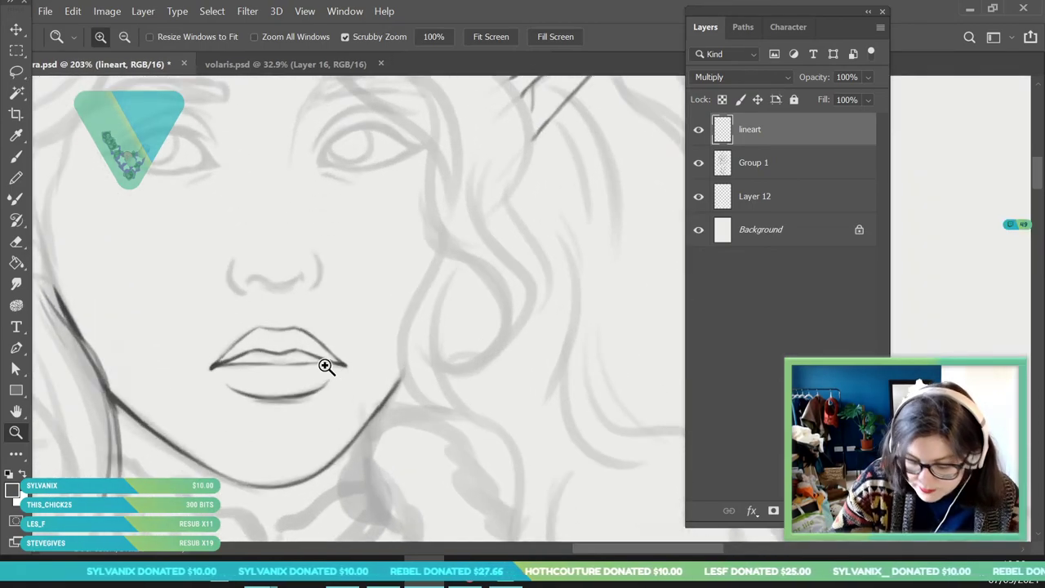
pyautogui.click(698, 162)
pyautogui.click(698, 168)
# - Curve the right end of the lower lip's top edge up into the mouth's parting line
pyautogui.scroll(3, 316, 366)
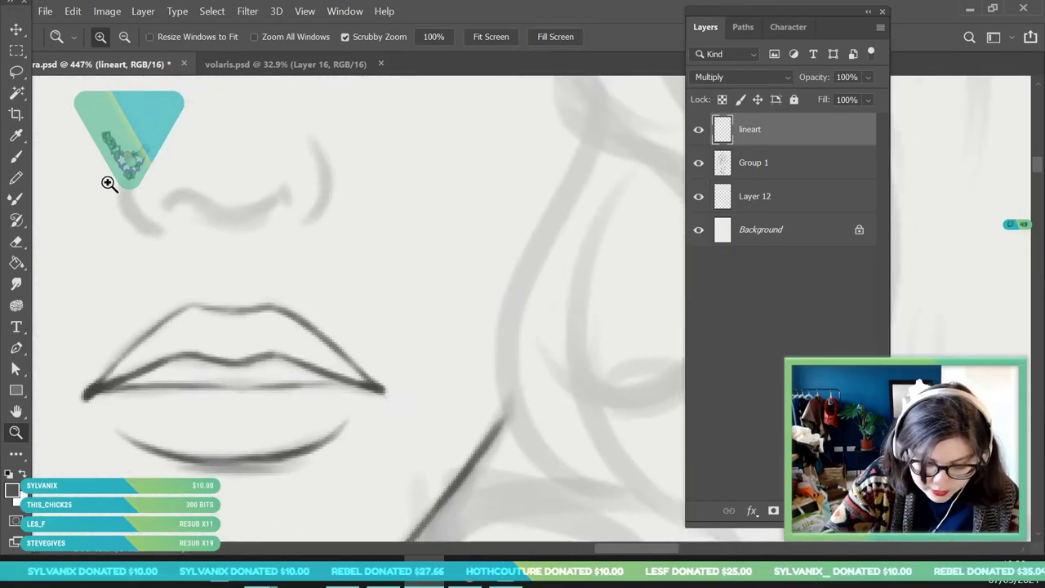
pyautogui.press('b')
pyautogui.moveTo(326, 378); pyautogui.dragTo(299, 384)
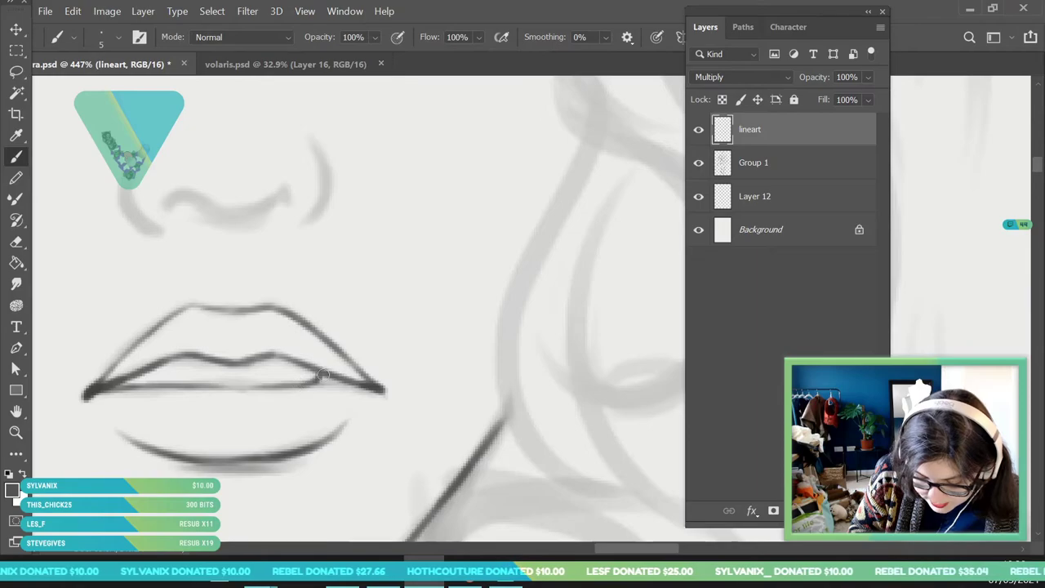
# - Ink both outer nostril curves and the two nostril lines on the underside of the nose
pyautogui.click(16, 433)
pyautogui.scroll(-6, 278, 334)
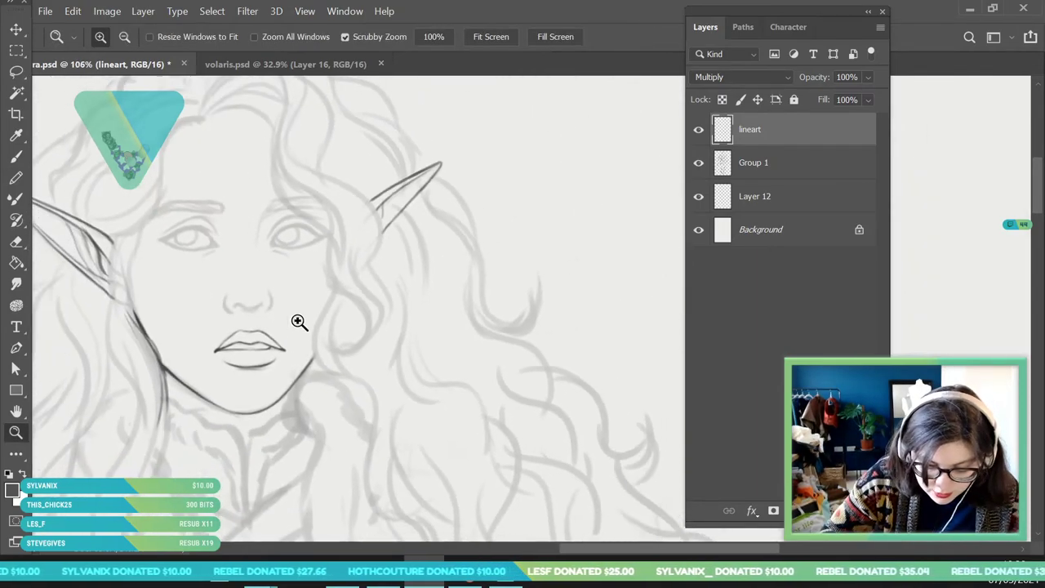
pyautogui.scroll(5, 278, 335)
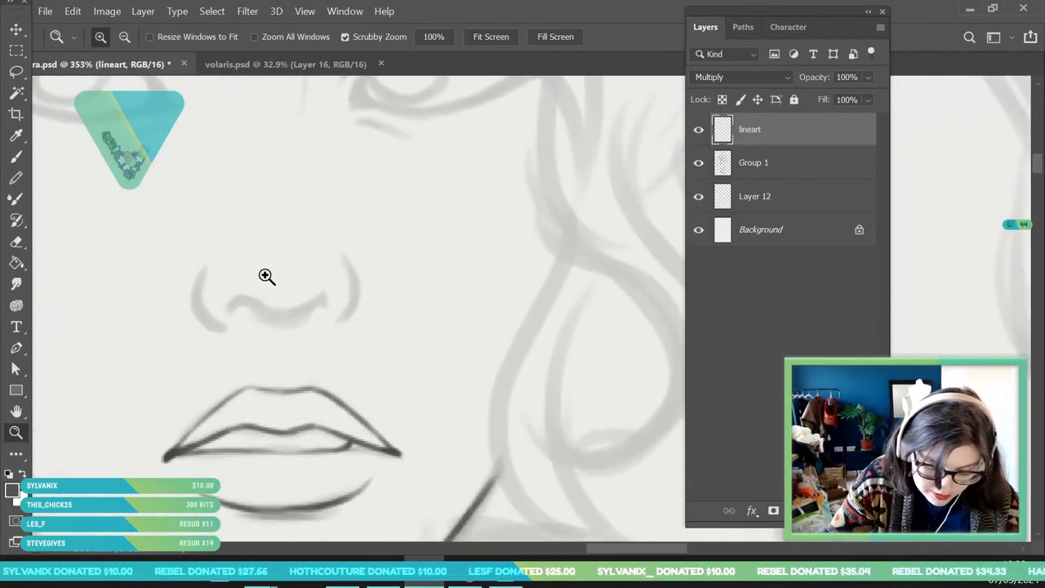
pyautogui.press('b')
pyautogui.moveTo(214, 335)
pyautogui.mouseDown()
pyautogui.moveTo(187, 298)
pyautogui.moveTo(205, 333)
pyautogui.moveTo(195, 270)
pyautogui.mouseUp()
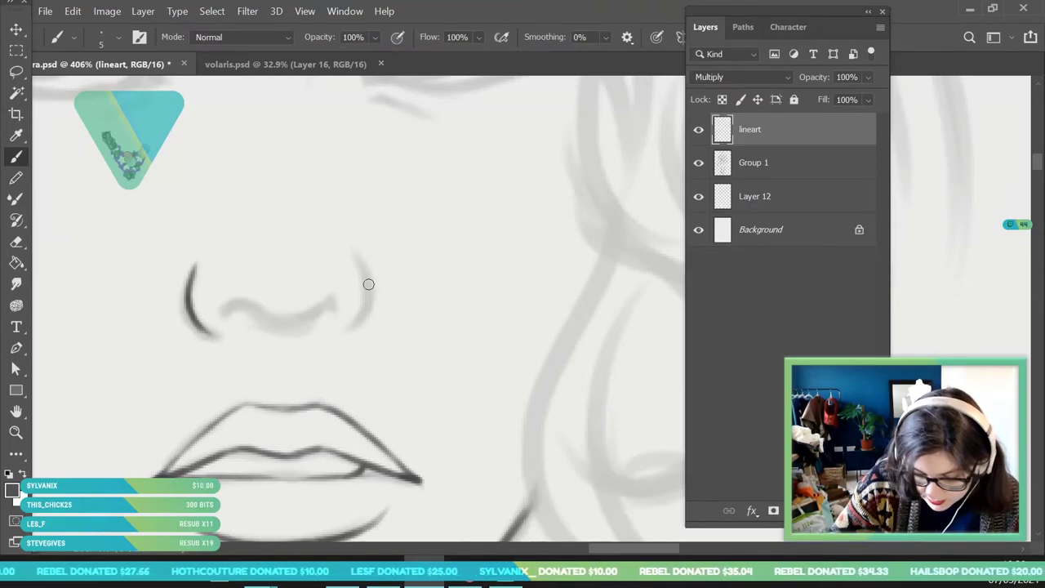
pyautogui.moveTo(357, 258)
pyautogui.mouseDown()
pyautogui.moveTo(372, 306)
pyautogui.moveTo(369, 282)
pyautogui.moveTo(351, 332)
pyautogui.mouseUp()
pyautogui.moveTo(225, 316); pyautogui.dragTo(271, 320)
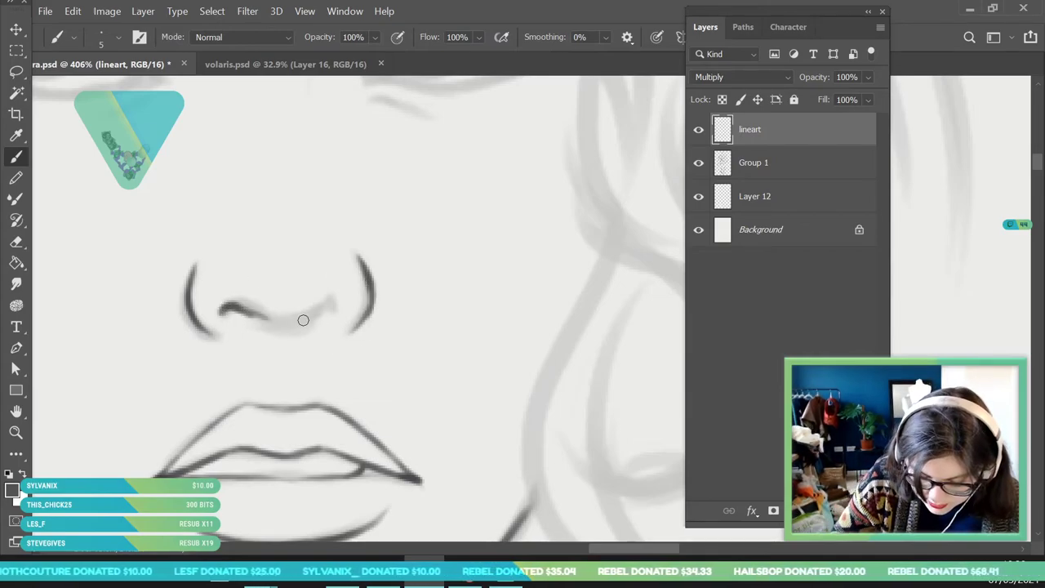
pyautogui.moveTo(335, 302); pyautogui.dragTo(307, 322)
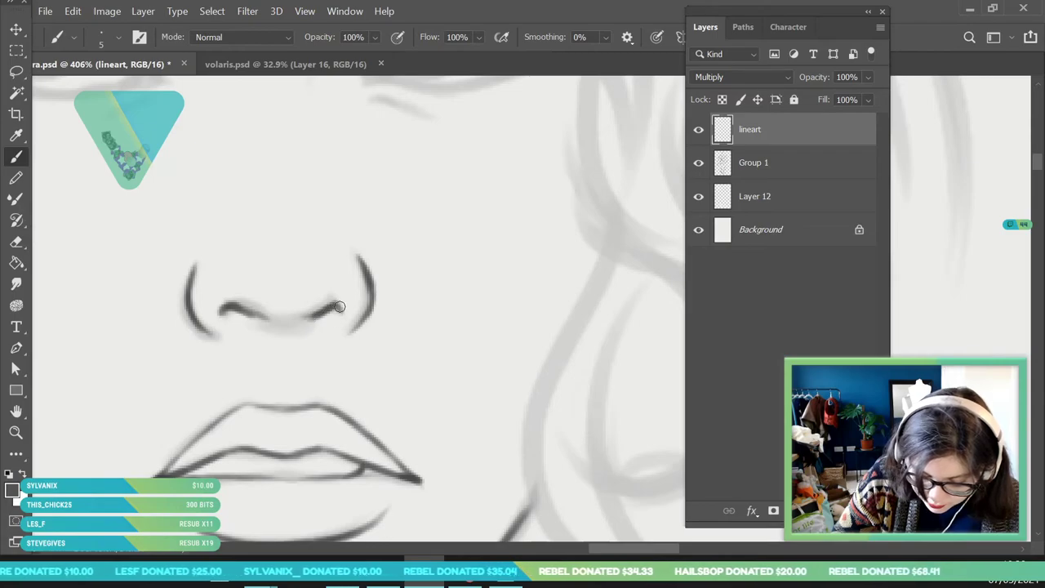
pyautogui.moveTo(237, 308); pyautogui.dragTo(256, 308)
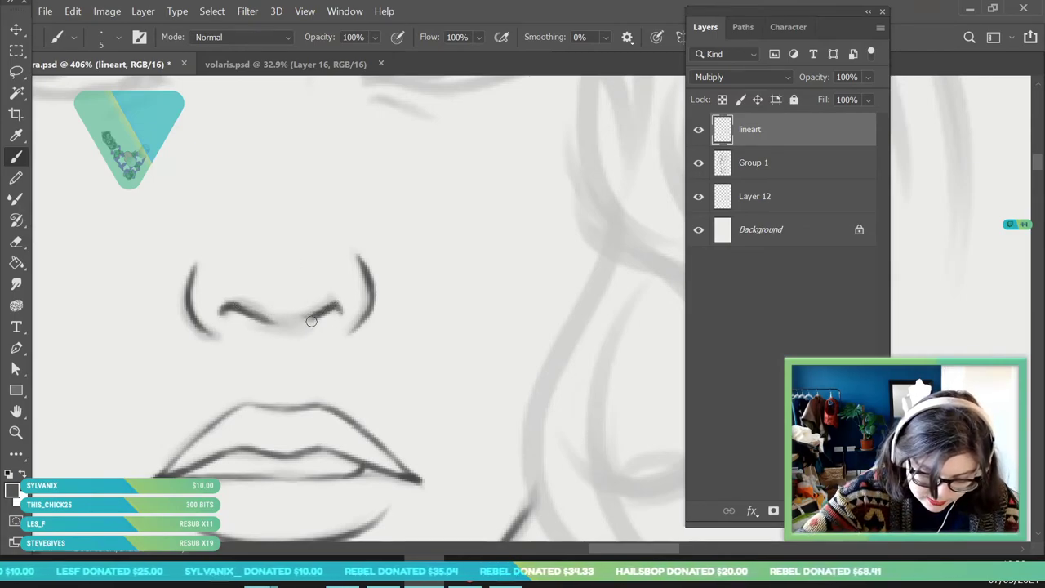
# - Try a small diamond-shaped highlight outline on the tip of the nose
pyautogui.moveTo(251, 265)
pyautogui.mouseDown()
pyautogui.moveTo(289, 235)
pyautogui.moveTo(310, 249)
pyautogui.moveTo(314, 256)
pyautogui.moveTo(291, 235)
pyautogui.moveTo(287, 283)
pyautogui.moveTo(311, 250)
pyautogui.mouseUp()
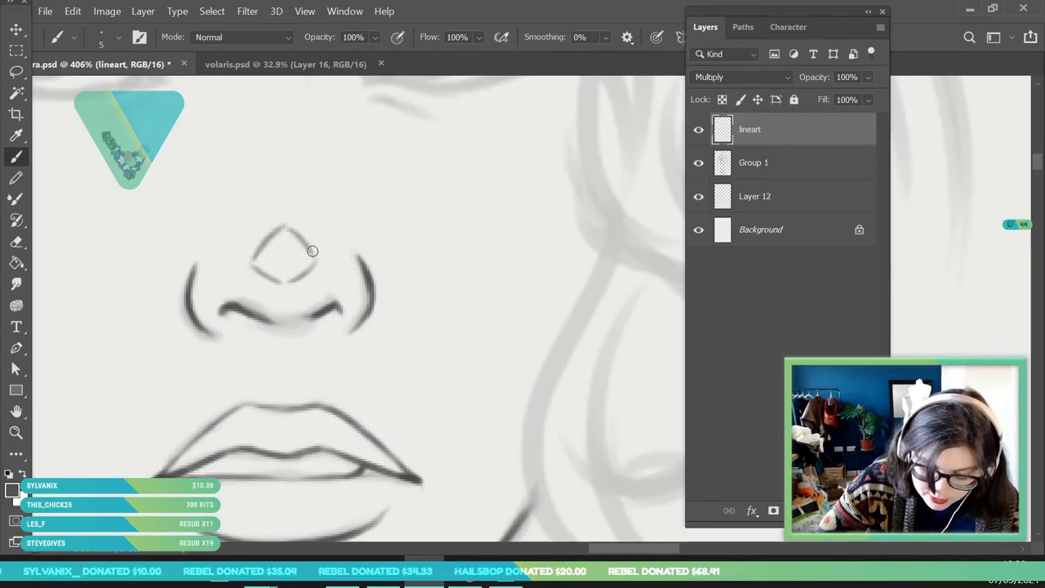
pyautogui.click(15, 432)
pyautogui.scroll(-10, 180, 353)
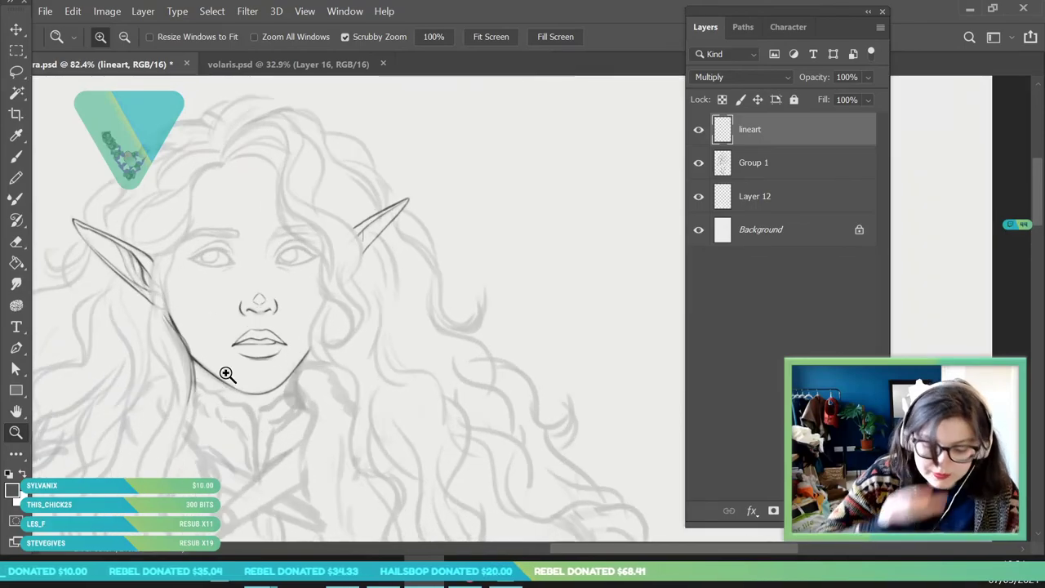
pyautogui.scroll(5, 204, 280)
pyautogui.press('e')
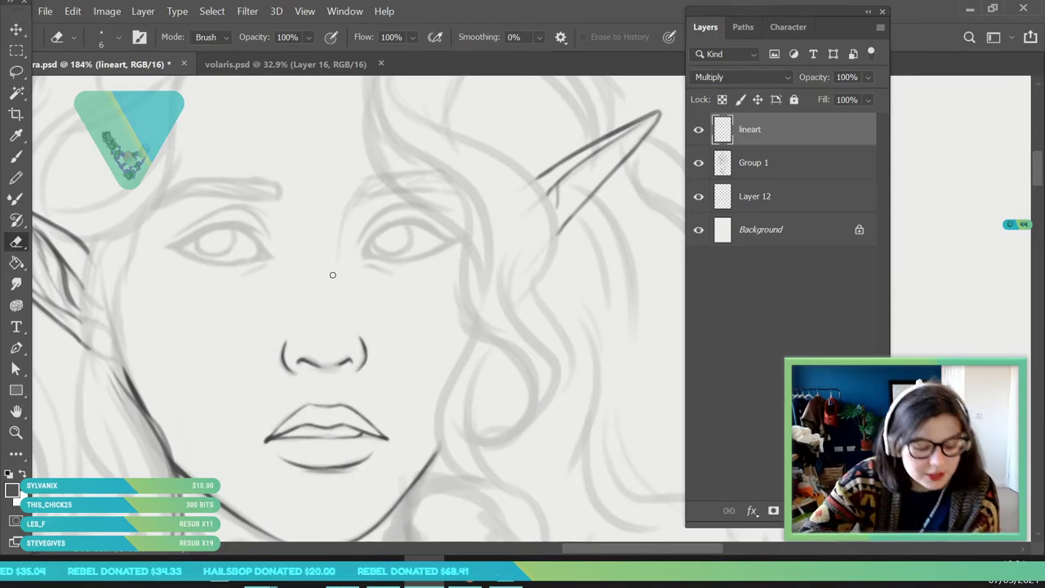
# - Ink the upper lid line of the eye on the left, thickening it toward the inner corner
pyautogui.press('z')
pyautogui.scroll(4, 211, 245)
pyautogui.scroll(1, 240, 207)
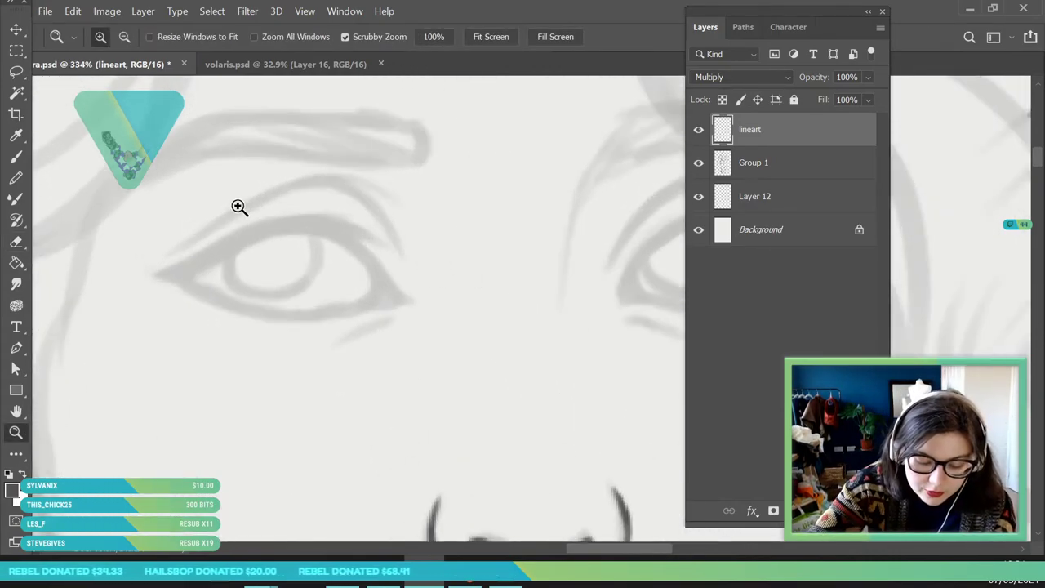
pyautogui.press('b')
pyautogui.moveTo(190, 268)
pyautogui.mouseDown()
pyautogui.moveTo(155, 273)
pyautogui.moveTo(264, 224)
pyautogui.moveTo(319, 219)
pyautogui.moveTo(368, 234)
pyautogui.mouseUp()
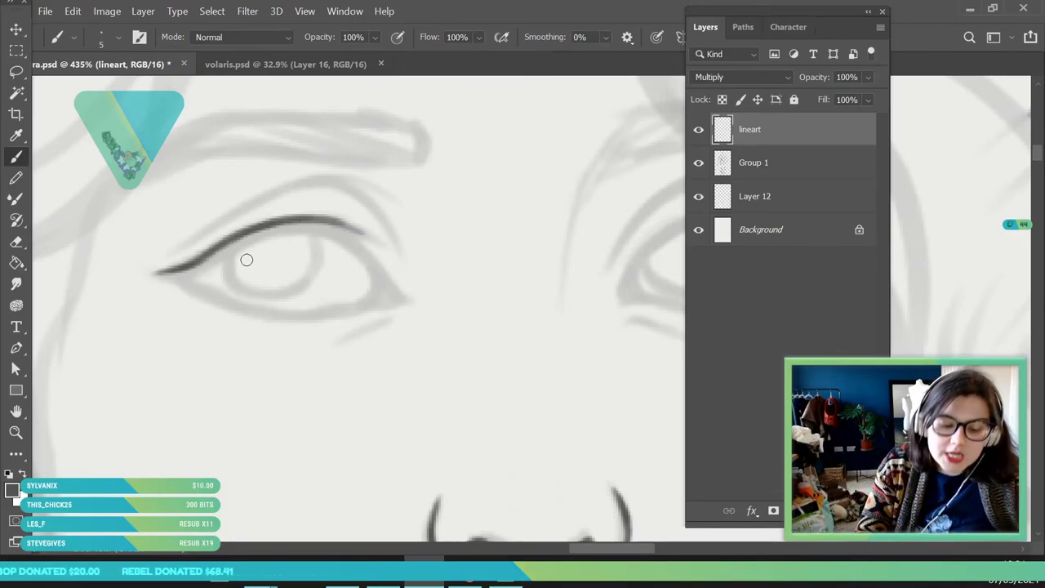
pyautogui.moveTo(160, 272)
pyautogui.mouseDown()
pyautogui.moveTo(253, 233)
pyautogui.moveTo(245, 241)
pyautogui.moveTo(352, 226)
pyautogui.moveTo(396, 247)
pyautogui.mouseUp()
pyautogui.moveTo(291, 227)
pyautogui.mouseDown()
pyautogui.moveTo(347, 236)
pyautogui.moveTo(377, 259)
pyautogui.mouseUp()
pyautogui.moveTo(338, 231); pyautogui.dragTo(391, 280)
pyautogui.moveTo(364, 245); pyautogui.dragTo(402, 299)
pyautogui.moveTo(372, 263); pyautogui.dragTo(406, 304)
# - Ink the lower lid line of the left eye and close it at the tear duct
pyautogui.moveTo(156, 271)
pyautogui.mouseDown()
pyautogui.moveTo(229, 301)
pyautogui.moveTo(310, 318)
pyautogui.mouseUp()
pyautogui.moveTo(218, 302)
pyautogui.mouseDown()
pyautogui.moveTo(247, 310)
pyautogui.moveTo(382, 299)
pyautogui.mouseUp()
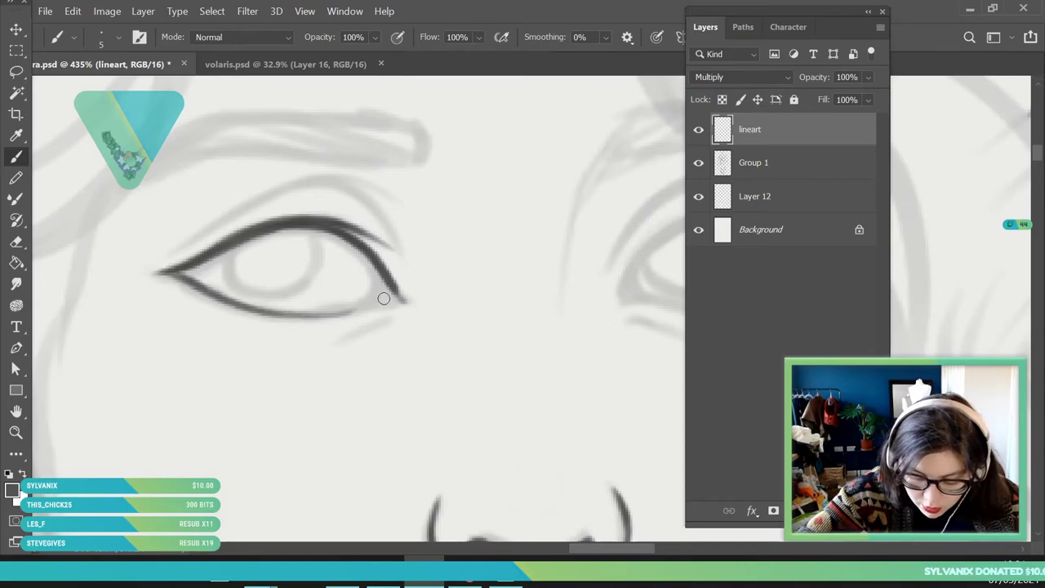
pyautogui.moveTo(278, 316)
pyautogui.mouseDown()
pyautogui.moveTo(394, 311)
pyautogui.moveTo(378, 306)
pyautogui.moveTo(391, 285)
pyautogui.moveTo(393, 296)
pyautogui.moveTo(387, 280)
pyautogui.moveTo(400, 306)
pyautogui.mouseUp()
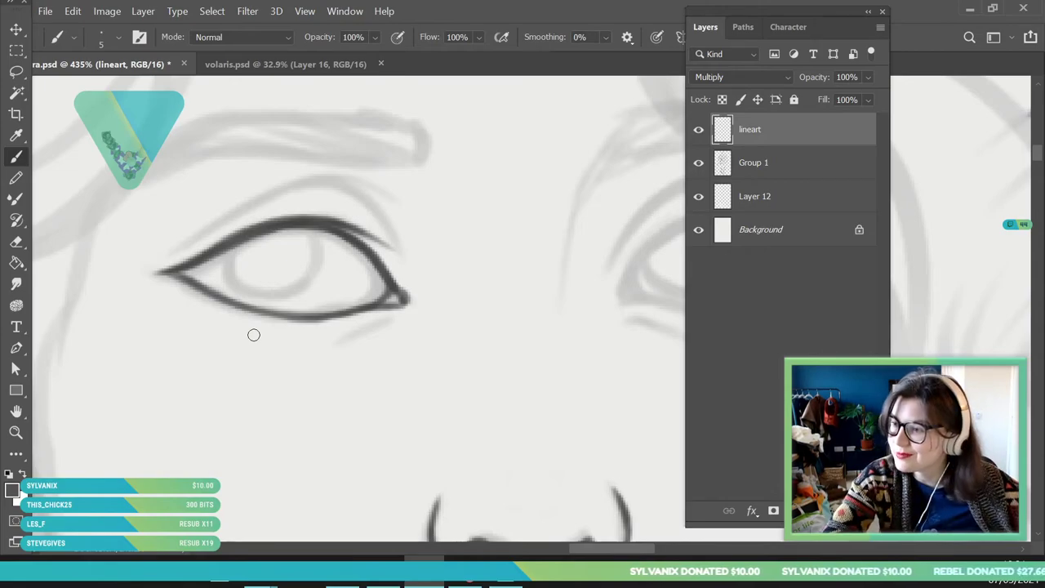
# - Ink the eyelid crease above the left eye and the short fold beneath its inner corner
pyautogui.moveTo(181, 255)
pyautogui.mouseDown()
pyautogui.moveTo(203, 235)
pyautogui.moveTo(167, 258)
pyautogui.moveTo(298, 182)
pyautogui.moveTo(271, 200)
pyautogui.moveTo(386, 214)
pyautogui.mouseUp()
pyautogui.moveTo(312, 182); pyautogui.dragTo(389, 196)
pyautogui.moveTo(322, 179); pyautogui.dragTo(390, 206)
pyautogui.moveTo(394, 320); pyautogui.dragTo(326, 336)
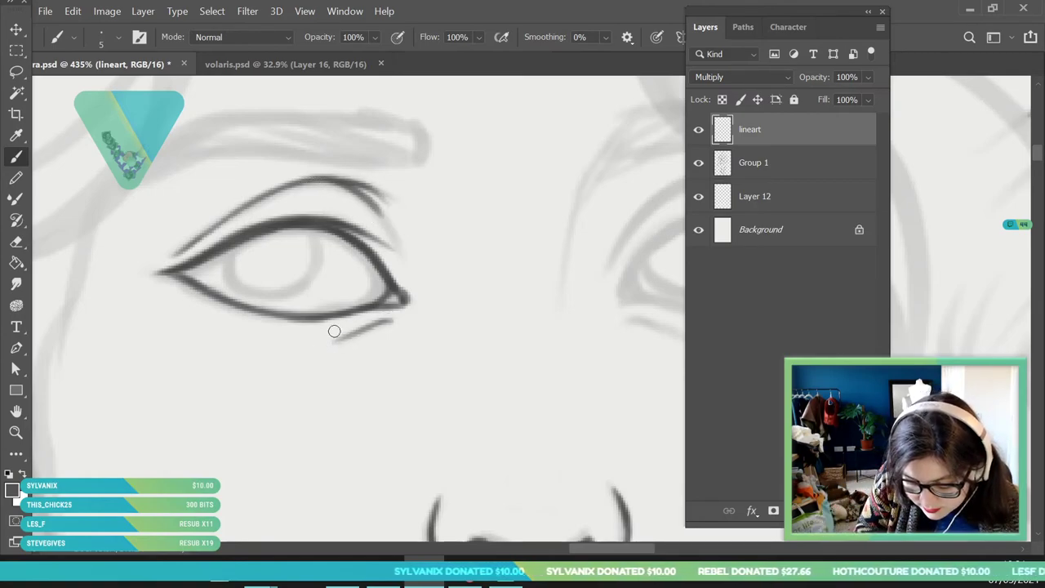
# - Ink the left eye's round iris outline and clean its inner edge with the Eraser
pyautogui.moveTo(231, 242)
pyautogui.mouseDown()
pyautogui.moveTo(253, 296)
pyautogui.moveTo(241, 288)
pyautogui.moveTo(311, 287)
pyautogui.moveTo(294, 296)
pyautogui.moveTo(309, 289)
pyautogui.moveTo(306, 223)
pyautogui.moveTo(318, 256)
pyautogui.moveTo(295, 292)
pyautogui.moveTo(232, 251)
pyautogui.moveTo(229, 273)
pyautogui.moveTo(323, 223)
pyautogui.moveTo(299, 289)
pyautogui.moveTo(314, 282)
pyautogui.moveTo(275, 294)
pyautogui.mouseUp()
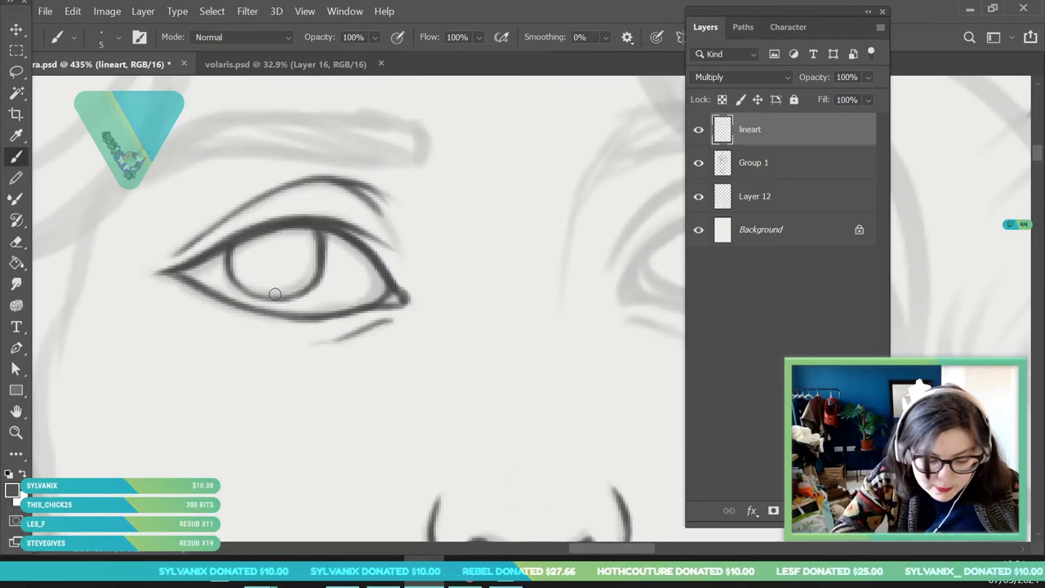
pyautogui.press('e')
pyautogui.moveTo(311, 243); pyautogui.dragTo(302, 274)
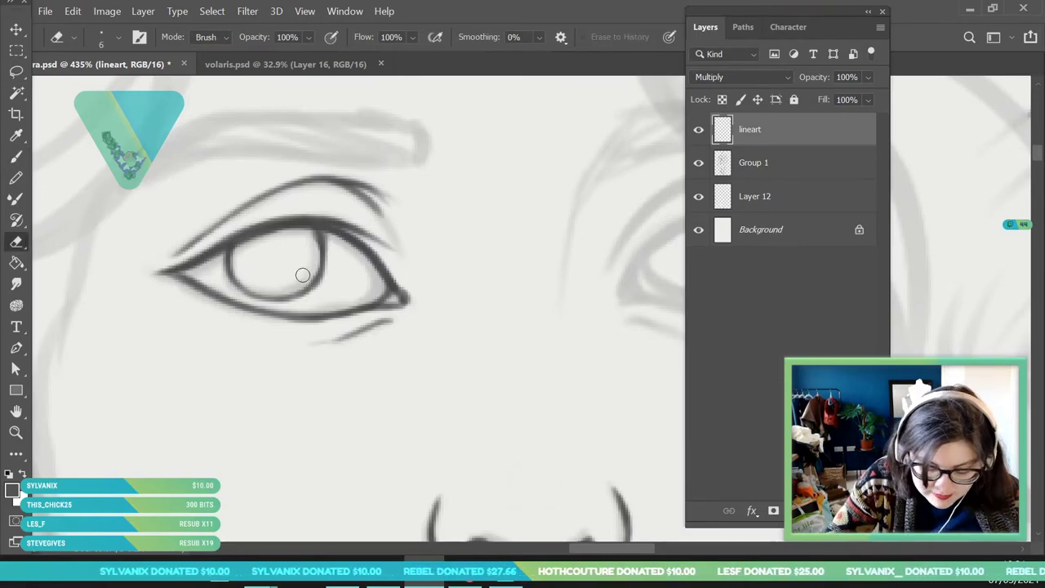
# - Ink the upper lid line of the eye on the right, from the inner corner to the outer corner
pyautogui.click(16, 433)
pyautogui.moveTo(136, 305); pyautogui.dragTo(84, 425)
pyautogui.scroll(5, 285, 280)
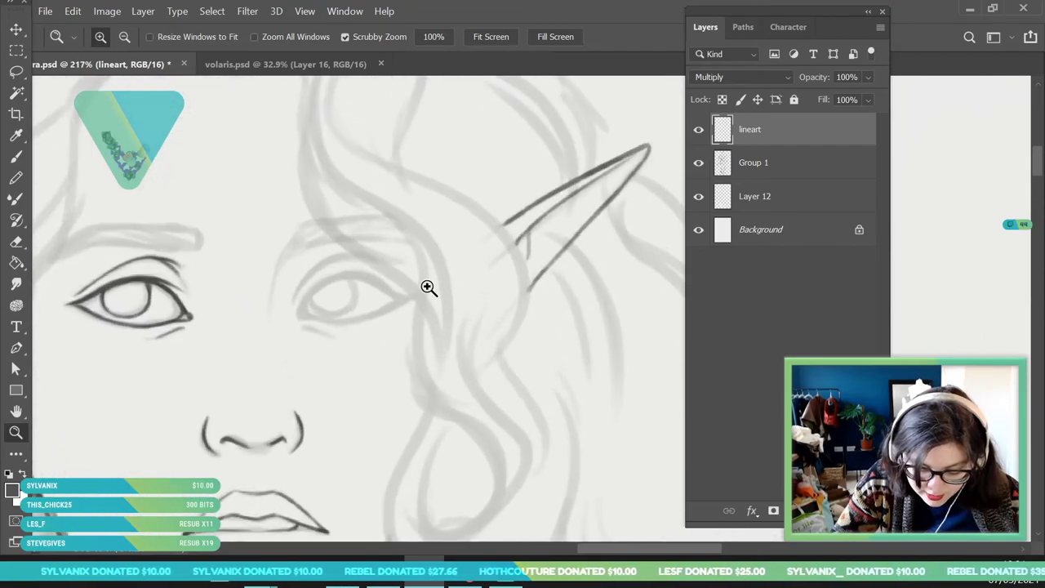
pyautogui.scroll(2, 223, 258)
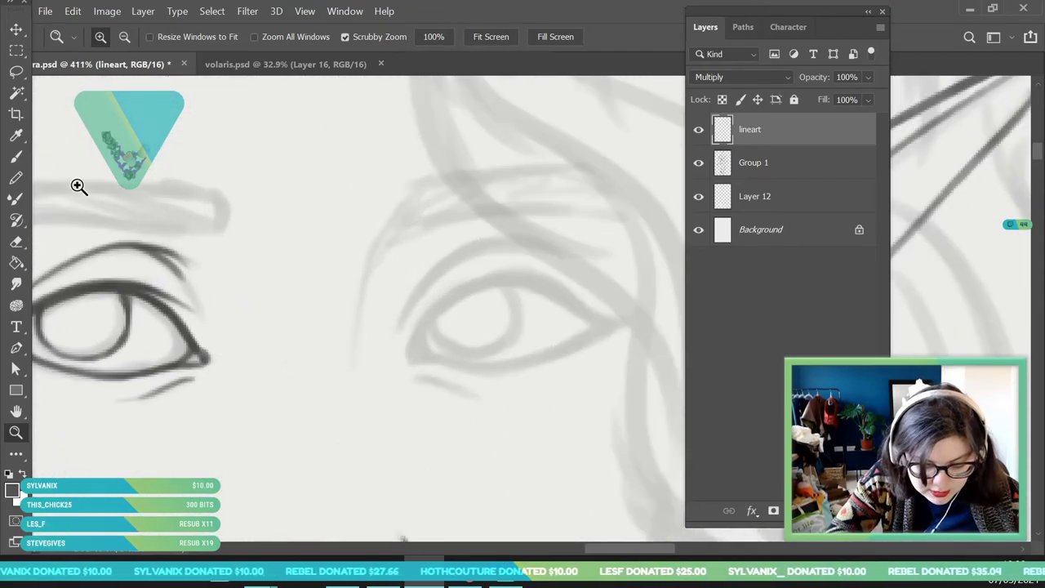
pyautogui.press('b')
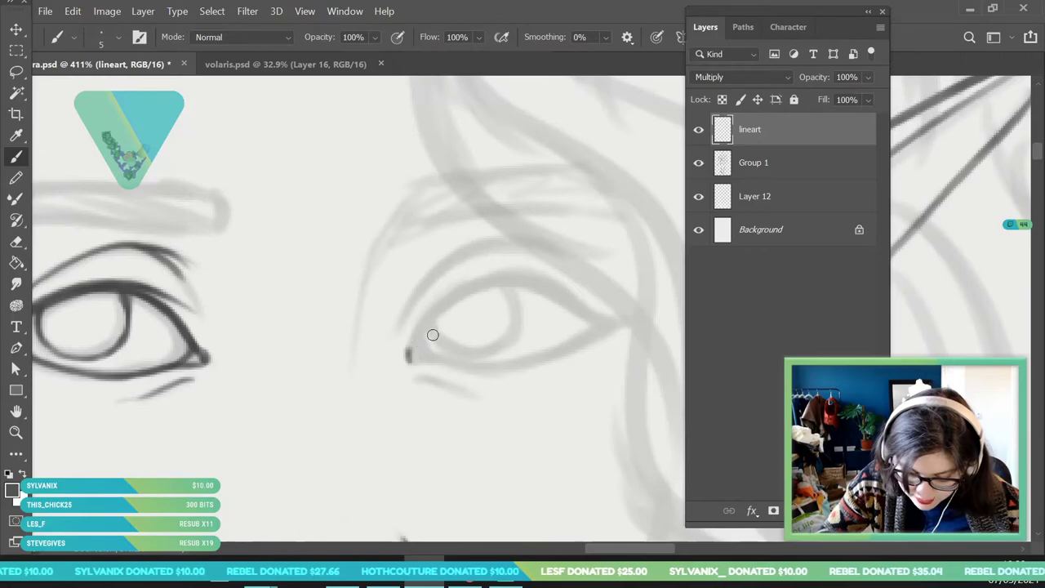
pyautogui.moveTo(410, 346)
pyautogui.mouseDown()
pyautogui.moveTo(473, 281)
pyautogui.moveTo(426, 332)
pyautogui.moveTo(537, 270)
pyautogui.moveTo(456, 295)
pyautogui.moveTo(508, 284)
pyautogui.moveTo(580, 292)
pyautogui.moveTo(570, 273)
pyautogui.moveTo(551, 289)
pyautogui.moveTo(501, 286)
pyautogui.moveTo(540, 282)
pyautogui.mouseUp()
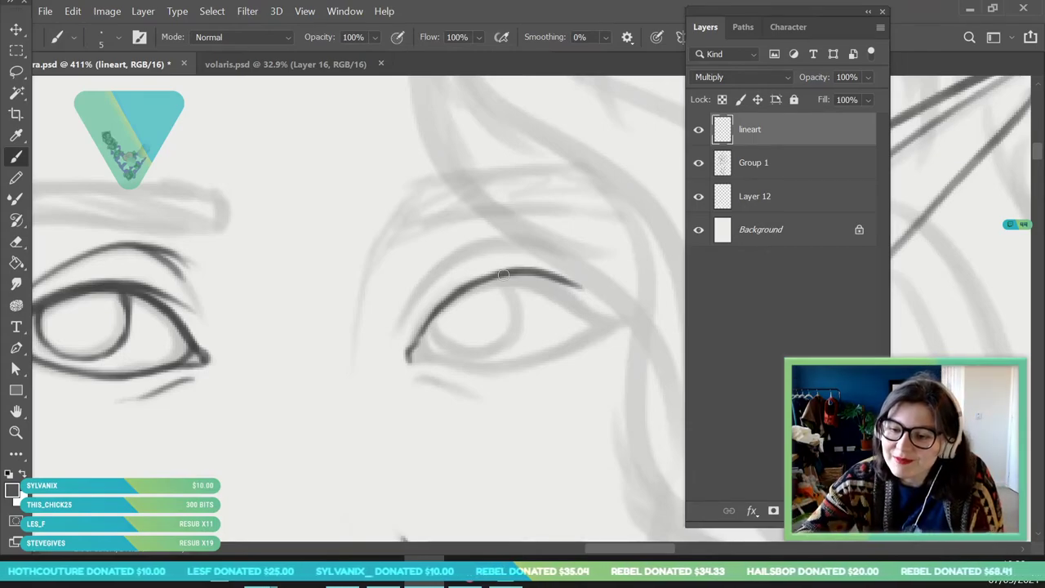
pyautogui.moveTo(490, 281)
pyautogui.mouseDown()
pyautogui.moveTo(525, 277)
pyautogui.moveTo(612, 321)
pyautogui.mouseUp()
# - Ink the right eye's lower lid line and thicken the outer part of its upper lid
pyautogui.moveTo(414, 363)
pyautogui.mouseDown()
pyautogui.moveTo(475, 371)
pyautogui.moveTo(453, 368)
pyautogui.moveTo(551, 357)
pyautogui.moveTo(618, 317)
pyautogui.mouseUp()
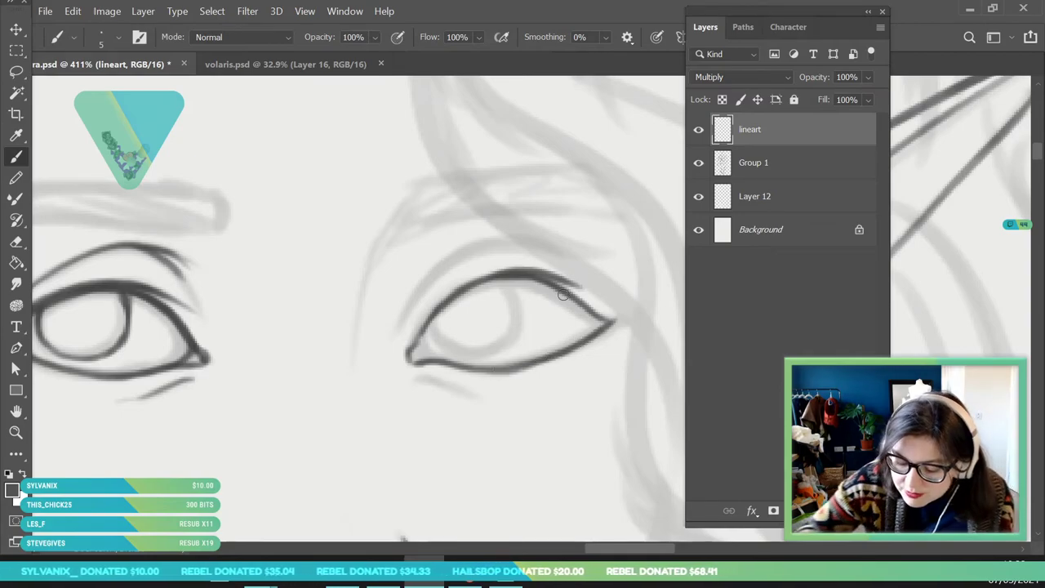
pyautogui.moveTo(563, 294); pyautogui.dragTo(619, 320)
pyautogui.moveTo(554, 282); pyautogui.dragTo(590, 294)
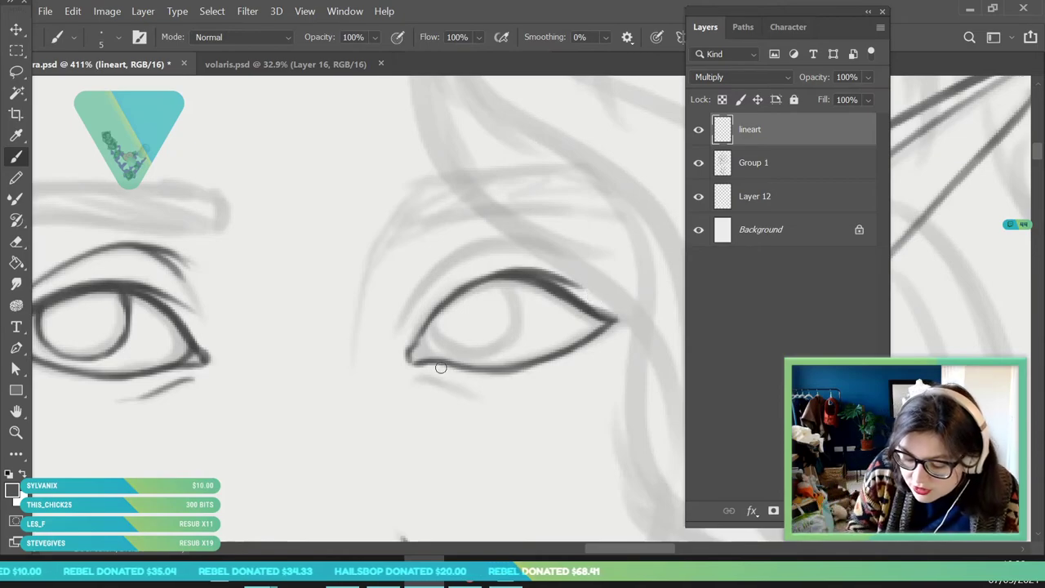
# - Ink the right eye's tear duct line and its round iris outline
pyautogui.click(16, 241)
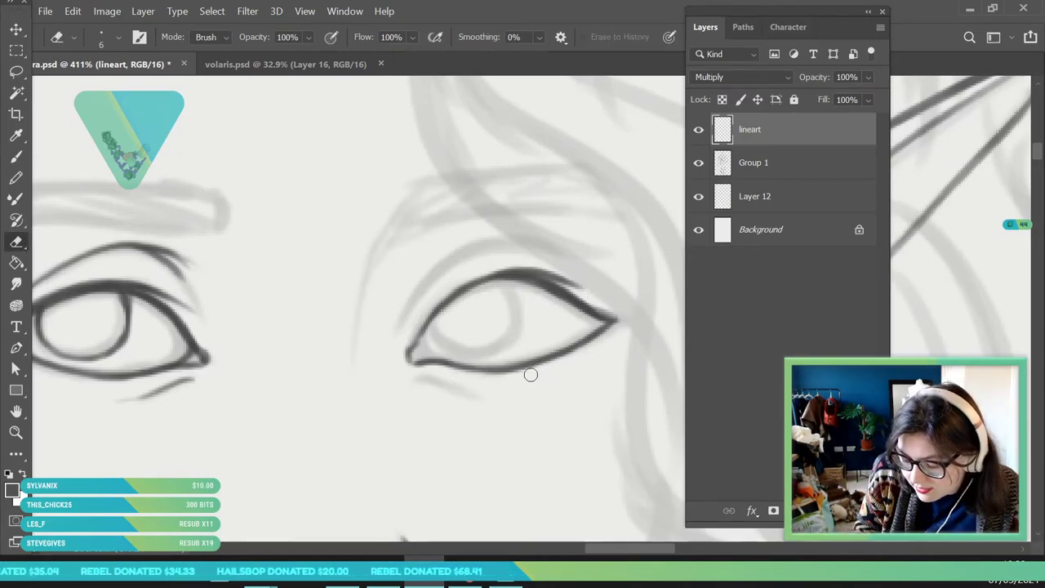
pyautogui.click(16, 156)
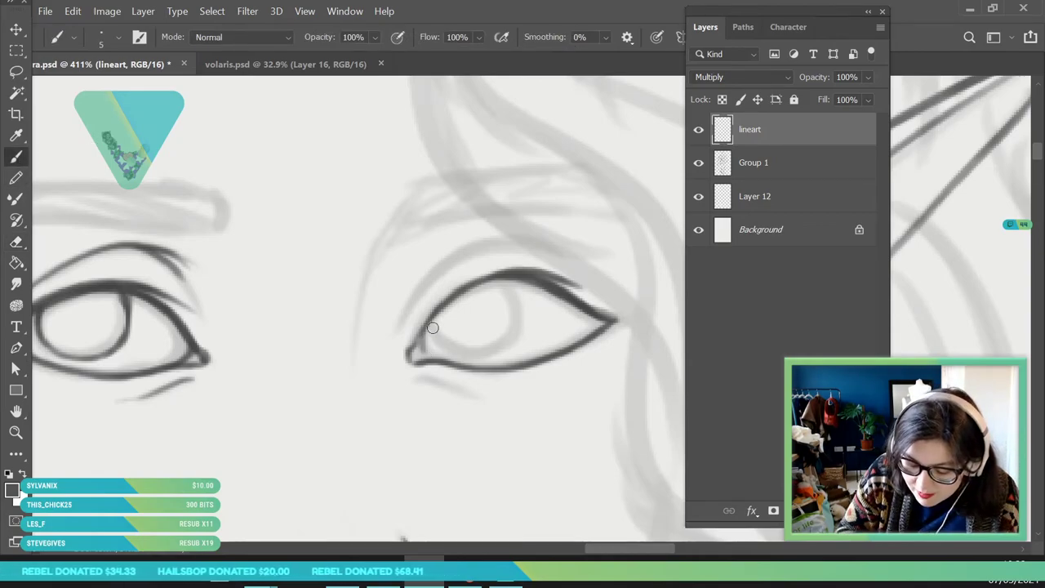
pyautogui.moveTo(433, 312)
pyautogui.mouseDown()
pyautogui.moveTo(473, 350)
pyautogui.moveTo(465, 359)
pyautogui.moveTo(496, 351)
pyautogui.moveTo(476, 358)
pyautogui.moveTo(517, 319)
pyautogui.moveTo(514, 297)
pyautogui.moveTo(513, 325)
pyautogui.moveTo(517, 310)
pyautogui.mouseUp()
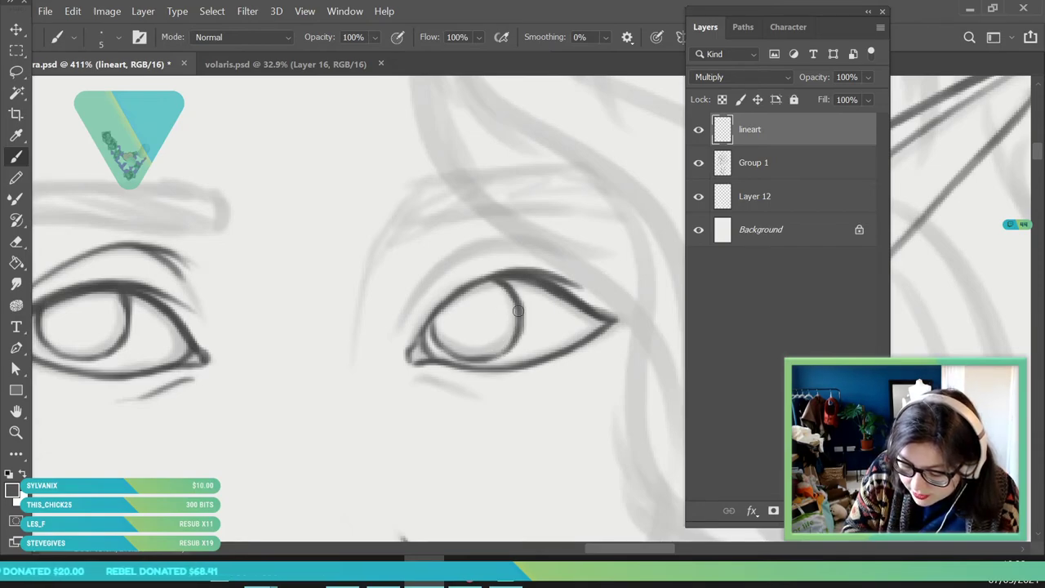
# - Ink the short fold beneath the inner corner of the right eye
pyautogui.click(17, 433)
pyautogui.moveTo(329, 297); pyautogui.dragTo(289, 441)
pyautogui.moveTo(320, 286)
pyautogui.mouseDown()
pyautogui.moveTo(368, 364)
pyautogui.moveTo(408, 391)
pyautogui.mouseUp()
pyautogui.click(16, 157)
pyautogui.moveTo(442, 350); pyautogui.dragTo(492, 360)
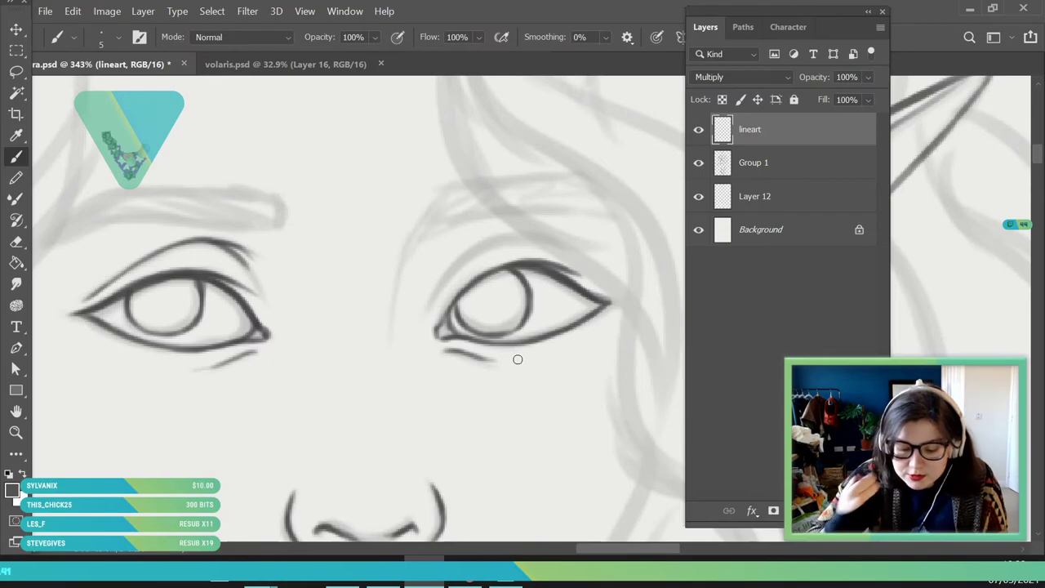
# - Ink the eyelid crease above the right eye and the curved line from the brow toward the nose bridge
pyautogui.click(16, 433)
pyautogui.moveTo(205, 308); pyautogui.dragTo(166, 392)
pyautogui.moveTo(251, 286); pyautogui.dragTo(331, 387)
pyautogui.click(16, 157)
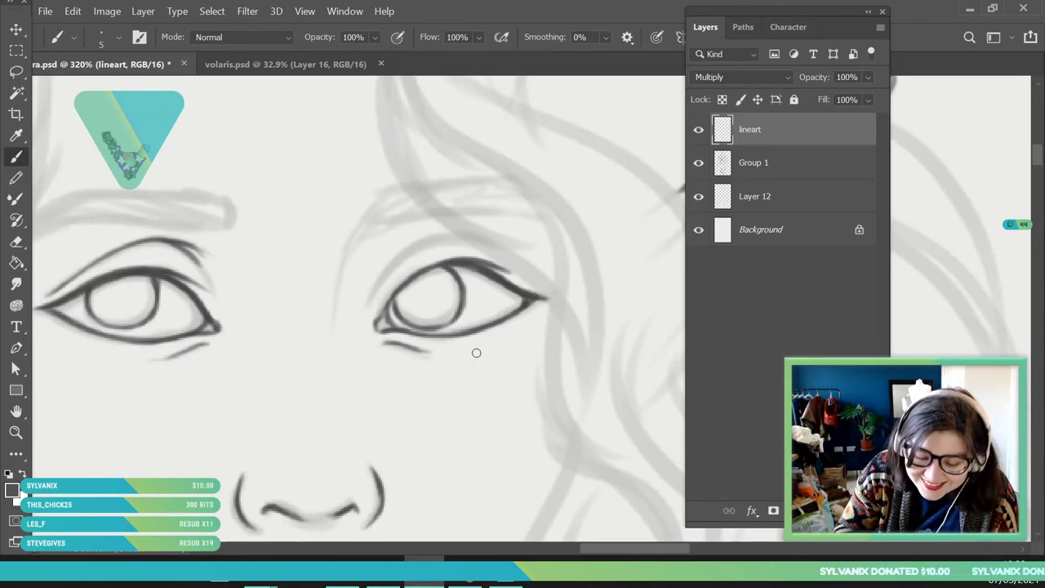
pyautogui.moveTo(380, 289); pyautogui.dragTo(477, 231)
pyautogui.moveTo(380, 199)
pyautogui.mouseDown()
pyautogui.moveTo(338, 285)
pyautogui.moveTo(331, 334)
pyautogui.moveTo(356, 247)
pyautogui.moveTo(385, 201)
pyautogui.mouseUp()
# - Ink the outline of the left eyebrow and add a short stroke at the start of the right eyebrow
pyautogui.click(15, 432)
pyautogui.moveTo(313, 263); pyautogui.dragTo(236, 315)
pyautogui.moveTo(248, 247); pyautogui.dragTo(246, 277)
pyautogui.click(15, 156)
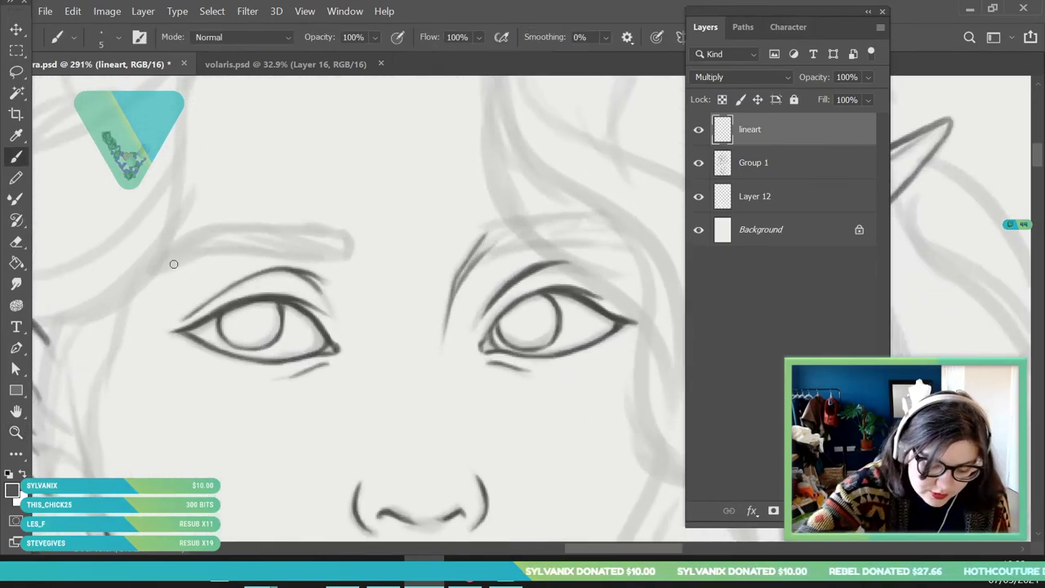
pyautogui.moveTo(154, 272)
pyautogui.mouseDown()
pyautogui.moveTo(246, 246)
pyautogui.moveTo(191, 253)
pyautogui.moveTo(201, 246)
pyautogui.moveTo(317, 252)
pyautogui.mouseUp()
pyautogui.moveTo(182, 243)
pyautogui.mouseDown()
pyautogui.moveTo(201, 234)
pyautogui.moveTo(163, 254)
pyautogui.moveTo(212, 229)
pyautogui.moveTo(322, 227)
pyautogui.moveTo(305, 225)
pyautogui.moveTo(351, 255)
pyautogui.mouseUp()
pyautogui.moveTo(175, 249)
pyautogui.mouseDown()
pyautogui.moveTo(247, 235)
pyautogui.moveTo(351, 261)
pyautogui.mouseUp()
pyautogui.moveTo(496, 223)
pyautogui.mouseDown()
pyautogui.moveTo(481, 244)
pyautogui.moveTo(531, 240)
pyautogui.moveTo(512, 239)
pyautogui.mouseUp()
# - Examine the inked facial features up close and in relation to the full figure
pyautogui.click(16, 433)
pyautogui.moveTo(301, 254); pyautogui.dragTo(196, 273)
pyautogui.scroll(3, 373, 336)
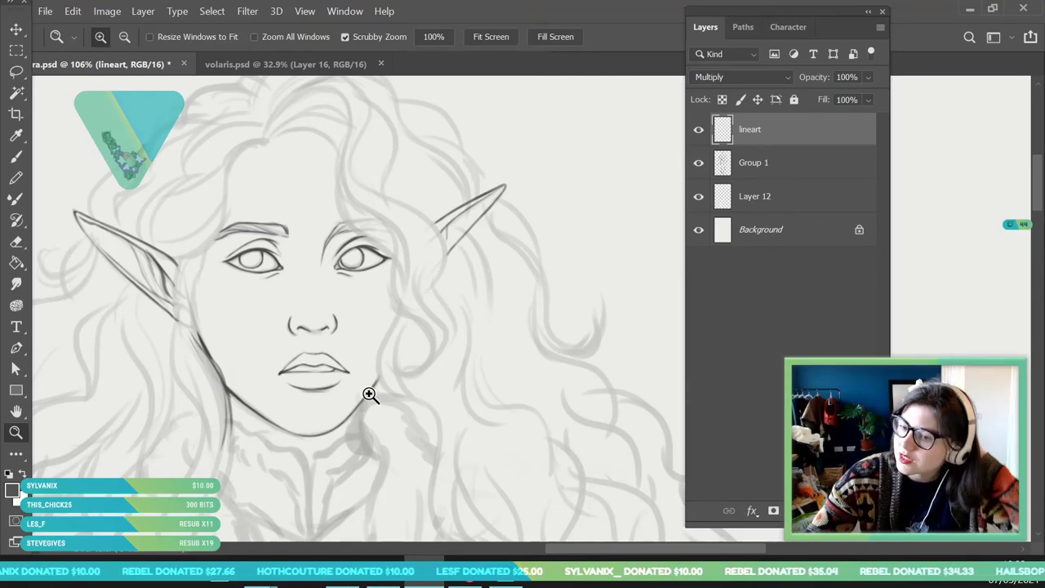
pyautogui.scroll(-5, 449, 256)
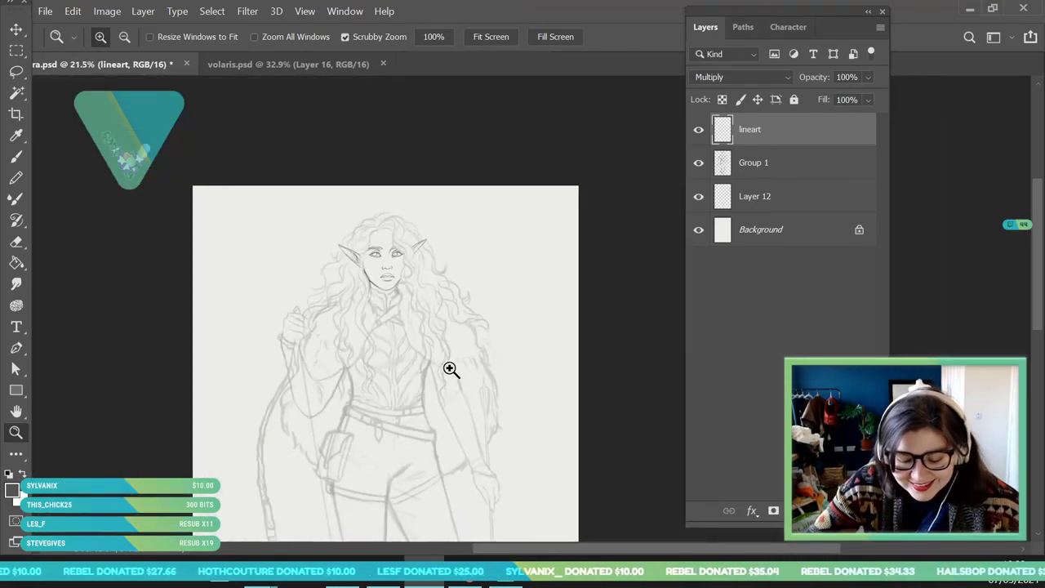
pyautogui.scroll(3, 451, 385)
pyautogui.scroll(2, 451, 384)
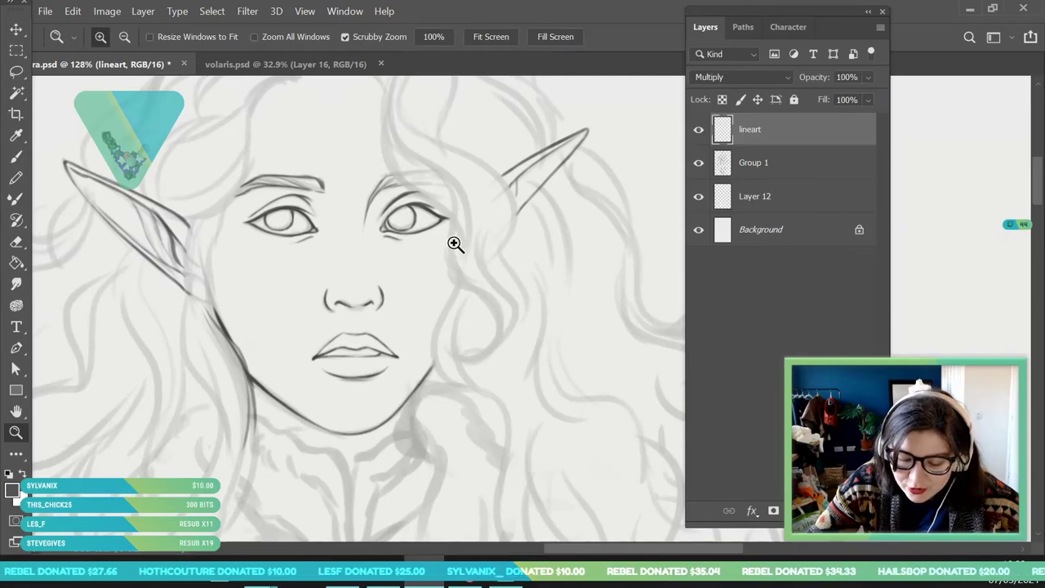
pyautogui.scroll(-2, 482, 243)
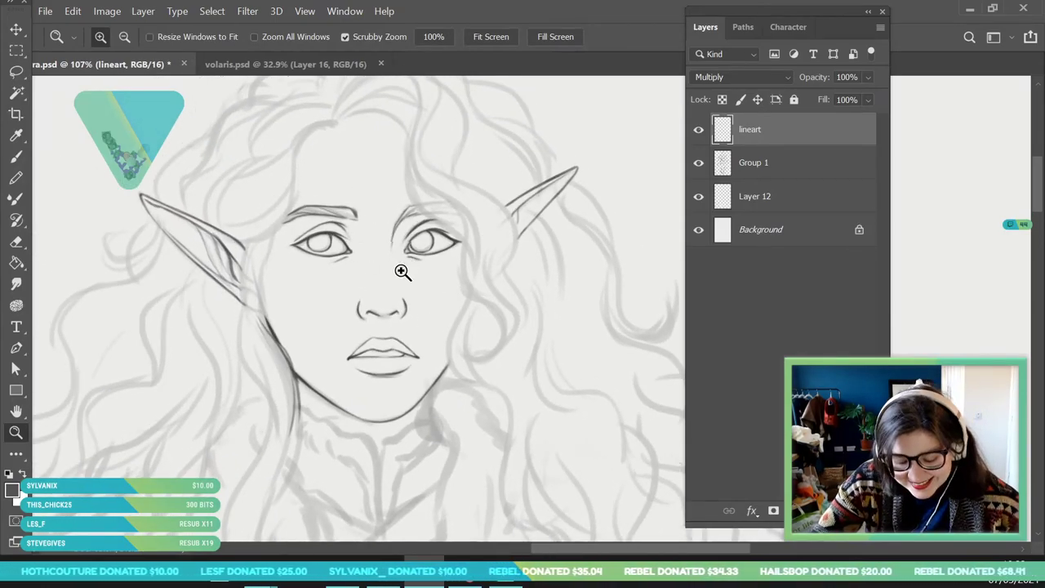
# - Redraw the lower curve of the iris in the left eye and clean up its edge with the eraser
pyautogui.scroll(-3, 420, 191)
pyautogui.scroll(-2, 438, 248)
pyautogui.scroll(-1, 457, 188)
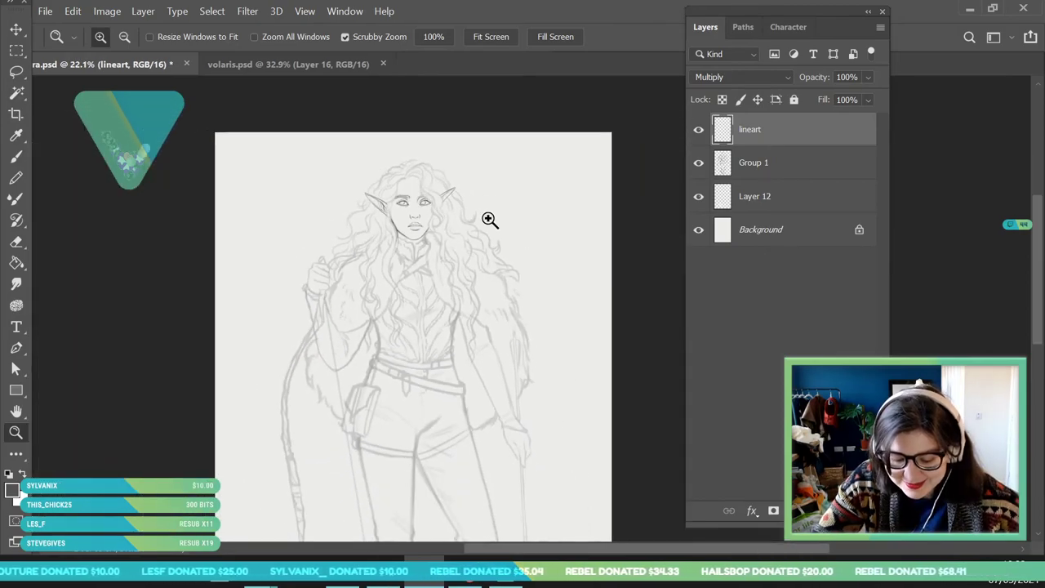
pyautogui.scroll(2, 493, 236)
pyautogui.scroll(2, 478, 257)
pyautogui.scroll(1, 490, 297)
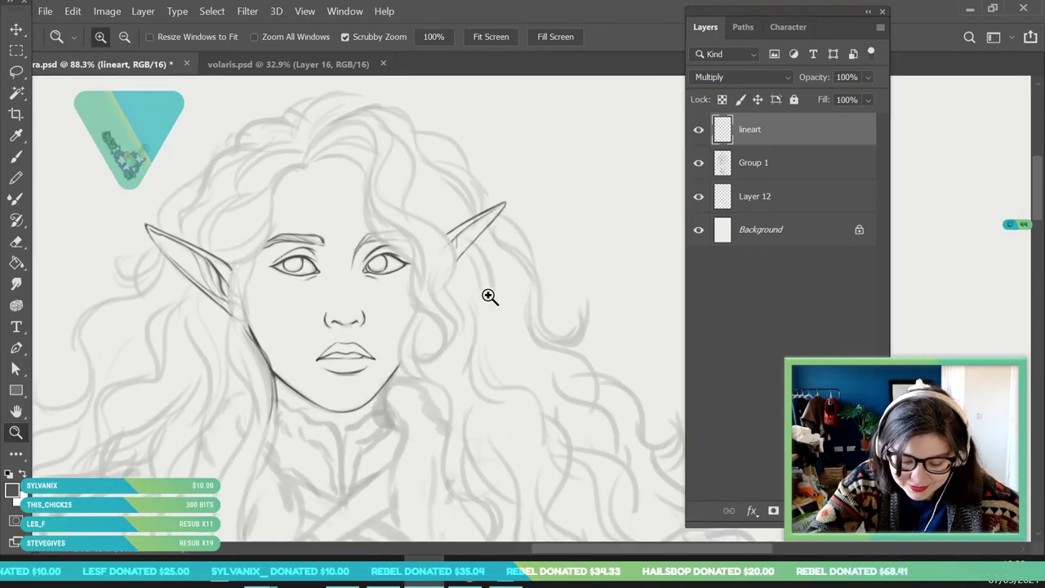
pyautogui.scroll(5, 359, 285)
pyautogui.scroll(3, 315, 323)
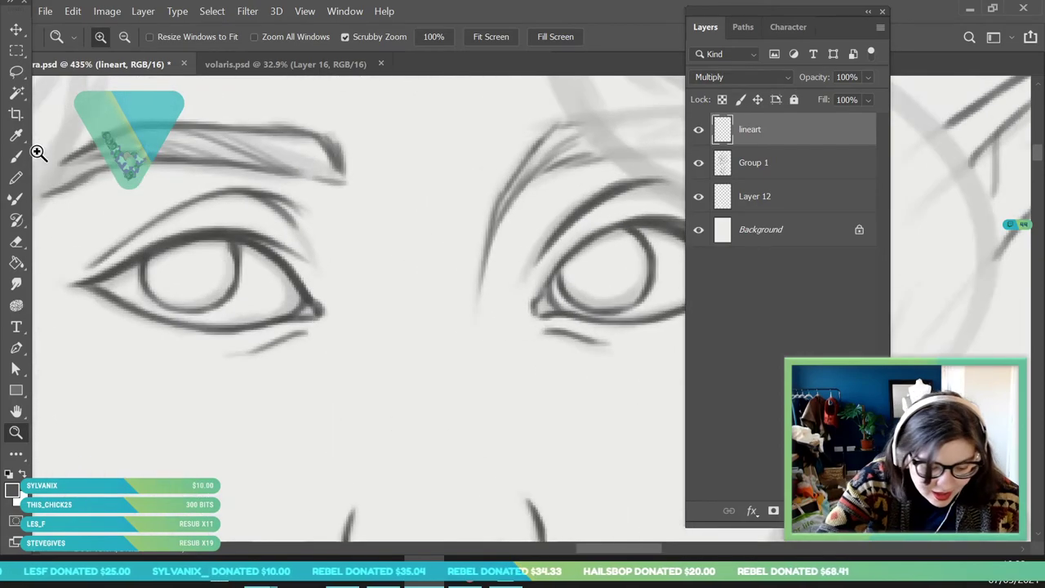
pyautogui.press('b')
pyautogui.moveTo(153, 302)
pyautogui.mouseDown()
pyautogui.moveTo(188, 321)
pyautogui.moveTo(225, 308)
pyautogui.moveTo(201, 320)
pyautogui.moveTo(241, 279)
pyautogui.moveTo(237, 243)
pyautogui.mouseUp()
pyautogui.moveTo(231, 288); pyautogui.dragTo(230, 304)
pyautogui.press('e')
pyautogui.moveTo(155, 281)
pyautogui.mouseDown()
pyautogui.moveTo(189, 308)
pyautogui.moveTo(240, 282)
pyautogui.moveTo(206, 307)
pyautogui.moveTo(222, 296)
pyautogui.moveTo(223, 250)
pyautogui.moveTo(219, 303)
pyautogui.mouseUp()
pyautogui.press('z')
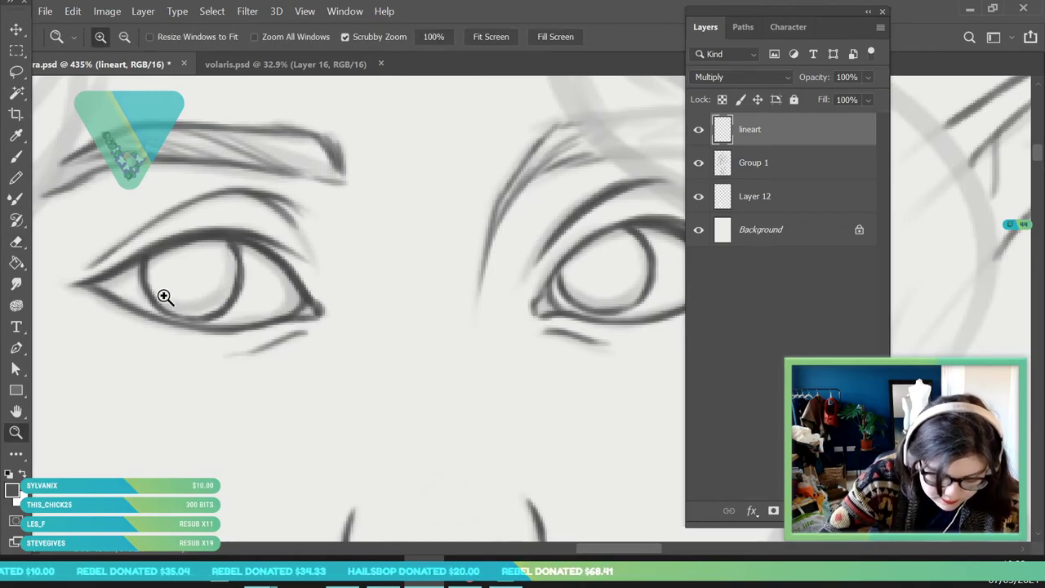
# - Set the brush size to 6 px and ink the inner edge of the left hair lock from the parting to the ear
pyautogui.hotkey('ctrl', '0')
pyautogui.moveTo(294, 209); pyautogui.dragTo(246, 322)
pyautogui.moveTo(269, 220); pyautogui.dragTo(300, 316)
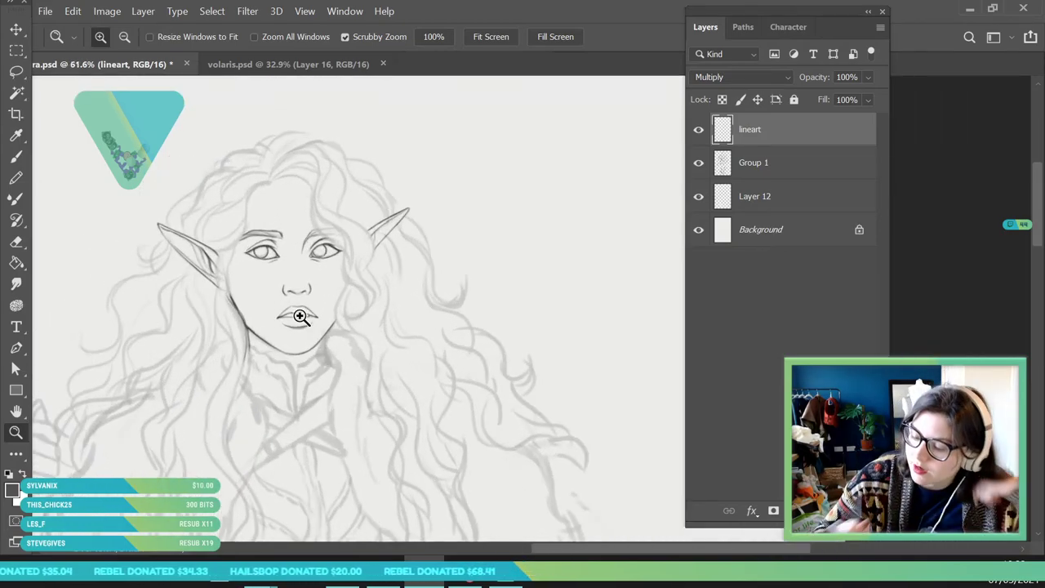
pyautogui.click(250, 245)
pyautogui.click(277, 241)
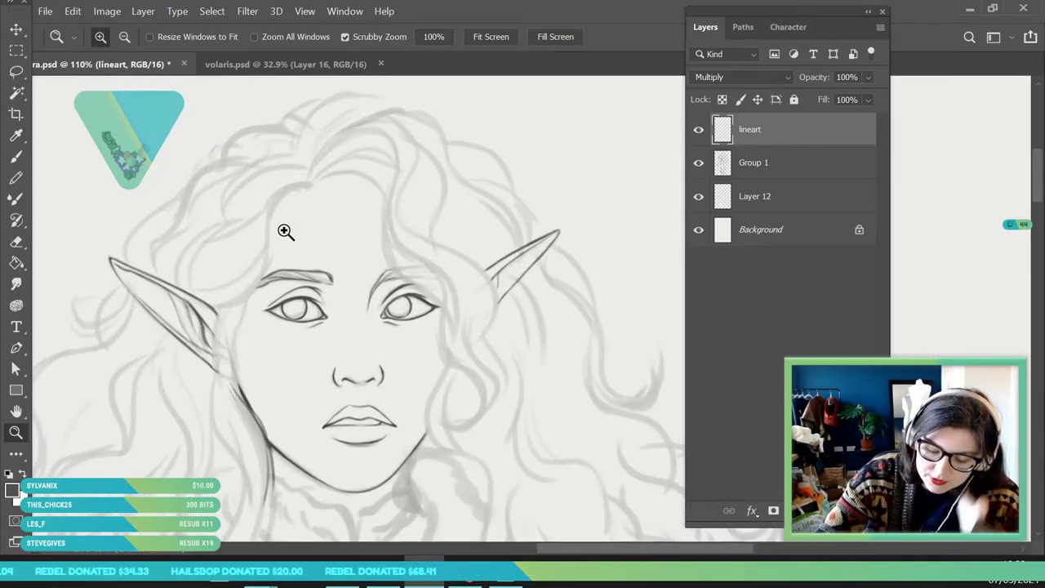
pyautogui.click(289, 238)
pyautogui.press('b')
pyautogui.click(118, 37)
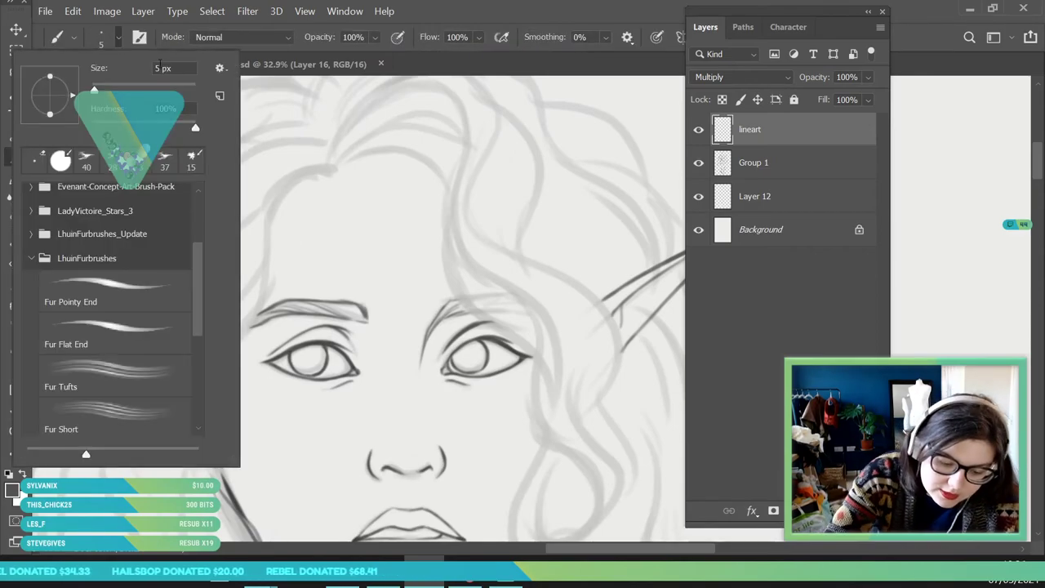
pyautogui.click(282, 199)
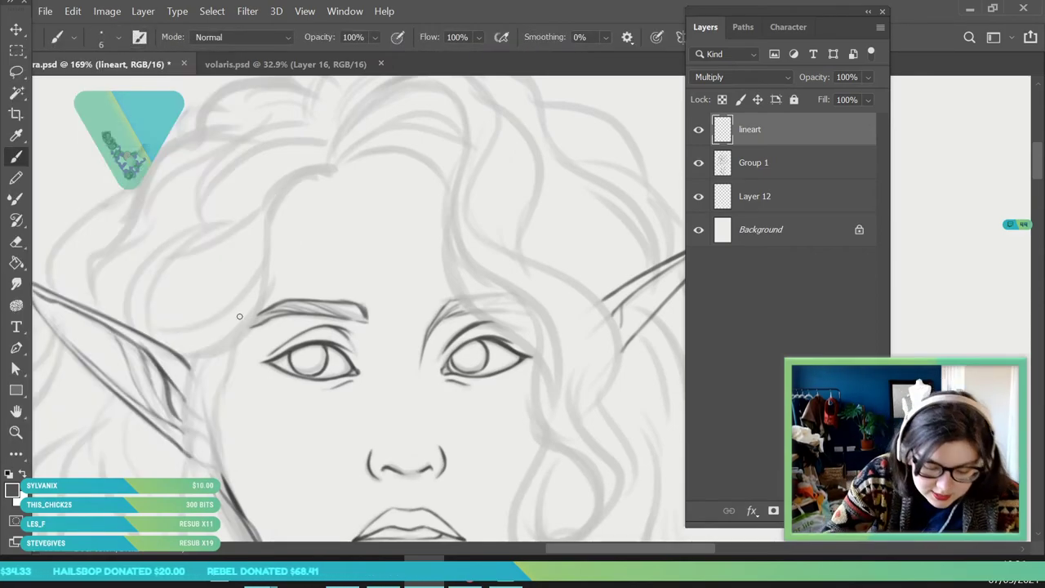
pyautogui.moveTo(185, 359)
pyautogui.mouseDown()
pyautogui.moveTo(253, 324)
pyautogui.moveTo(217, 355)
pyautogui.moveTo(261, 292)
pyautogui.mouseUp()
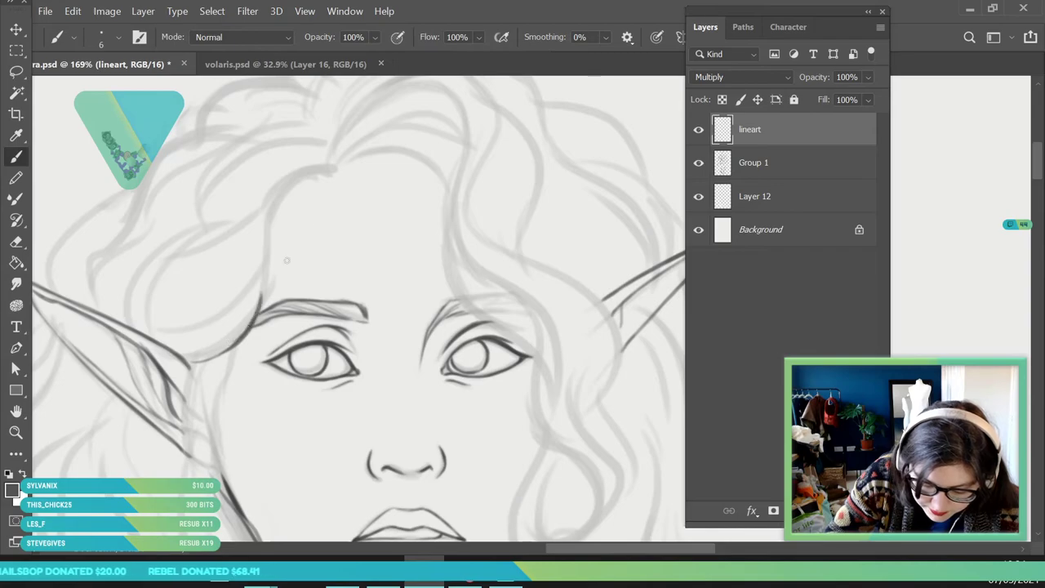
pyautogui.moveTo(271, 228)
pyautogui.mouseDown()
pyautogui.moveTo(309, 178)
pyautogui.moveTo(285, 190)
pyautogui.moveTo(335, 168)
pyautogui.mouseUp()
# - Ink the second contour and inner strand lines of the lock framing the left side of the forehead
pyautogui.moveTo(278, 199)
pyautogui.mouseDown()
pyautogui.moveTo(192, 356)
pyautogui.moveTo(246, 268)
pyautogui.moveTo(253, 215)
pyautogui.mouseUp()
pyautogui.moveTo(332, 168)
pyautogui.mouseDown()
pyautogui.moveTo(250, 225)
pyautogui.moveTo(281, 175)
pyautogui.moveTo(253, 235)
pyautogui.mouseUp()
pyautogui.moveTo(302, 155); pyautogui.dragTo(253, 272)
pyautogui.moveTo(266, 173); pyautogui.dragTo(248, 248)
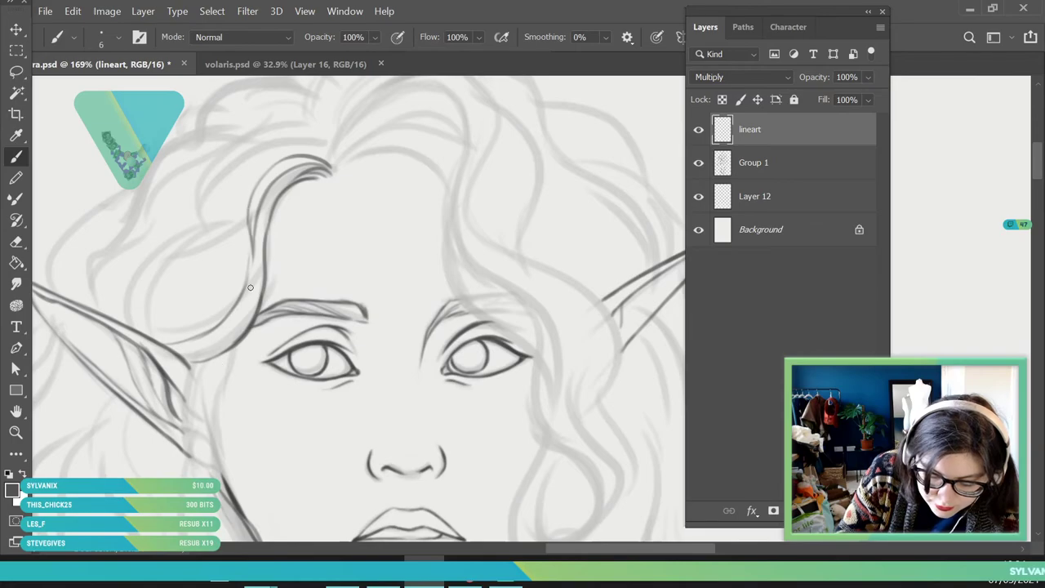
pyautogui.moveTo(175, 359)
pyautogui.mouseDown()
pyautogui.moveTo(214, 350)
pyautogui.moveTo(243, 325)
pyautogui.moveTo(260, 259)
pyautogui.moveTo(253, 299)
pyautogui.moveTo(237, 300)
pyautogui.moveTo(274, 177)
pyautogui.mouseUp()
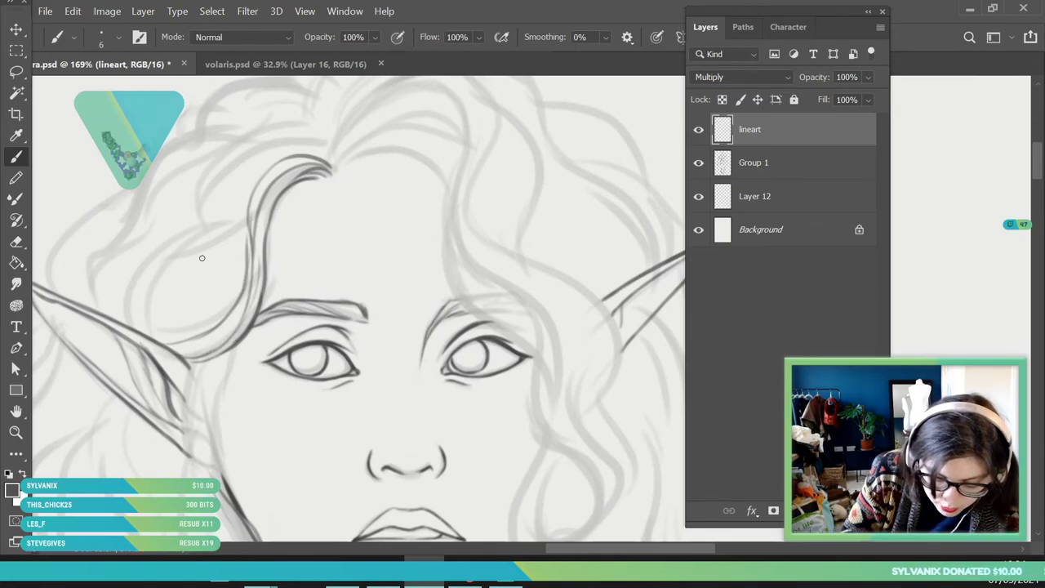
# - Ink the wavy outer lock on the left from the ear up to the parting, with flowing strand lines inside it
pyautogui.moveTo(148, 341); pyautogui.dragTo(173, 265)
pyautogui.moveTo(139, 317)
pyautogui.mouseDown()
pyautogui.moveTo(167, 263)
pyautogui.moveTo(203, 252)
pyautogui.moveTo(278, 160)
pyautogui.mouseUp()
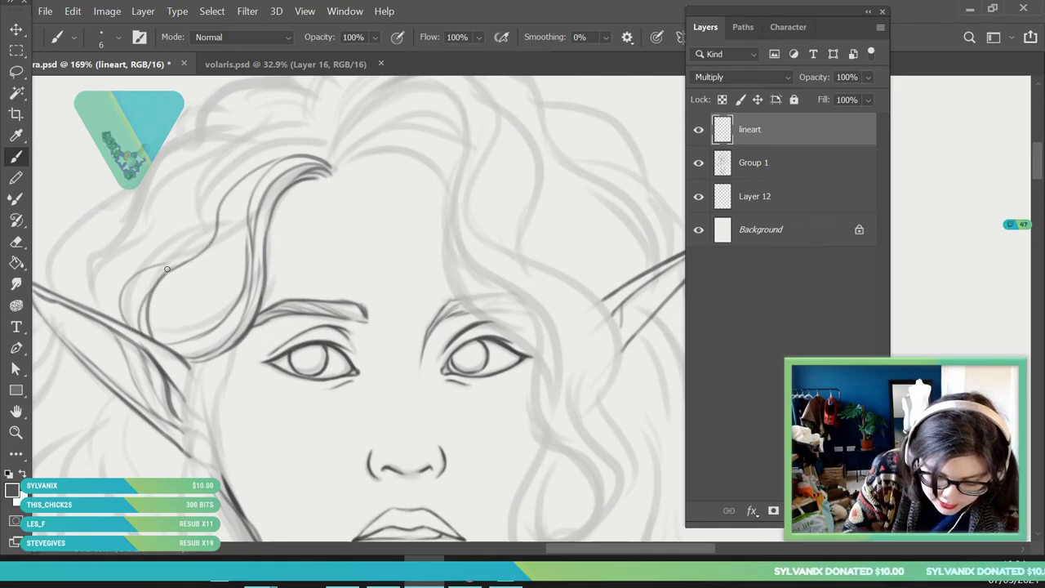
pyautogui.moveTo(188, 256)
pyautogui.mouseDown()
pyautogui.moveTo(227, 158)
pyautogui.moveTo(270, 147)
pyautogui.mouseUp()
pyautogui.moveTo(195, 256)
pyautogui.mouseDown()
pyautogui.moveTo(305, 150)
pyautogui.moveTo(249, 142)
pyautogui.moveTo(310, 129)
pyautogui.moveTo(329, 150)
pyautogui.mouseUp()
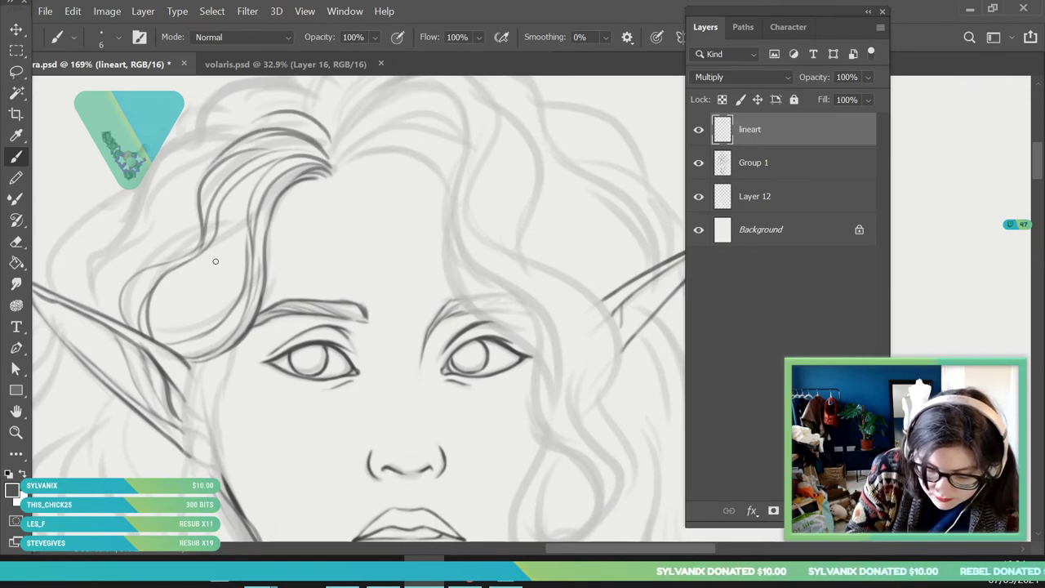
pyautogui.moveTo(253, 199)
pyautogui.mouseDown()
pyautogui.moveTo(232, 273)
pyautogui.moveTo(172, 299)
pyautogui.moveTo(237, 269)
pyautogui.mouseUp()
pyautogui.moveTo(187, 314)
pyautogui.mouseDown()
pyautogui.moveTo(166, 329)
pyautogui.moveTo(239, 266)
pyautogui.moveTo(177, 447)
pyautogui.mouseUp()
# - Ink the first hair curves sweeping right from the parting, along the hairline and over the crown lock
pyautogui.click(16, 432)
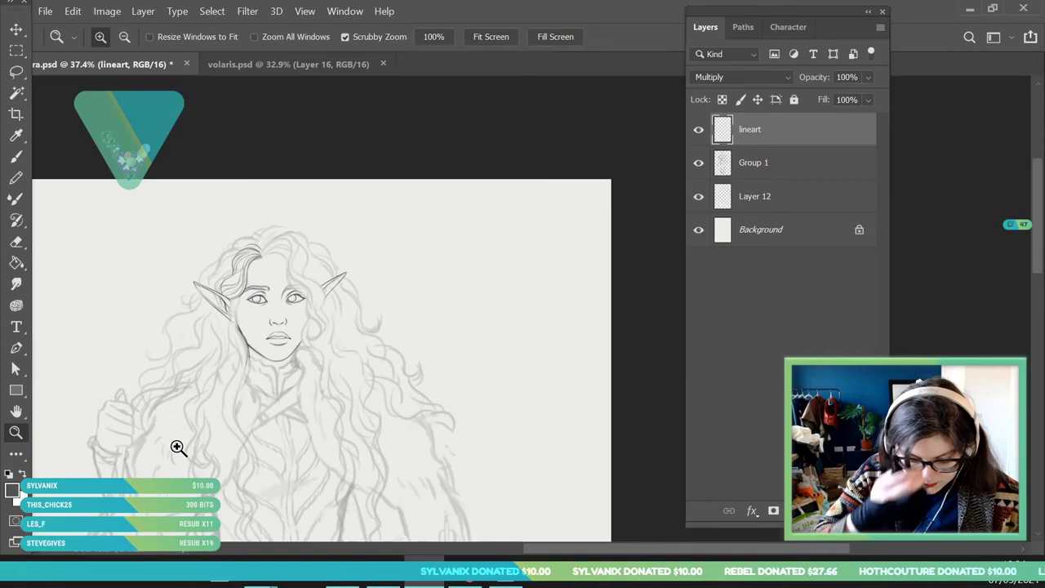
pyautogui.moveTo(238, 285); pyautogui.dragTo(242, 338)
pyautogui.moveTo(307, 259)
pyautogui.mouseDown()
pyautogui.moveTo(233, 163)
pyautogui.moveTo(308, 185)
pyautogui.mouseUp()
pyautogui.press('b')
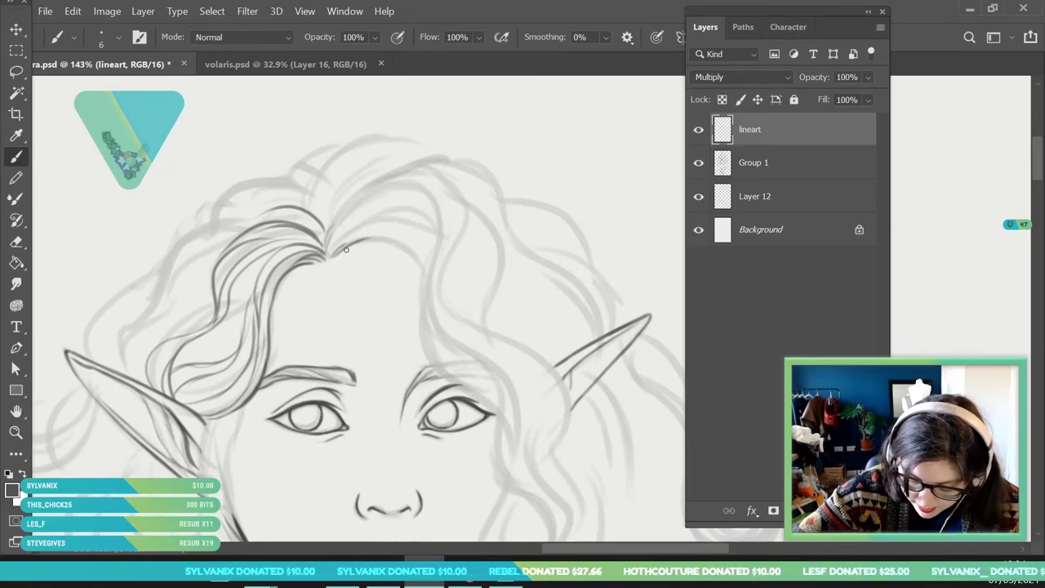
pyautogui.moveTo(357, 248); pyautogui.dragTo(420, 256)
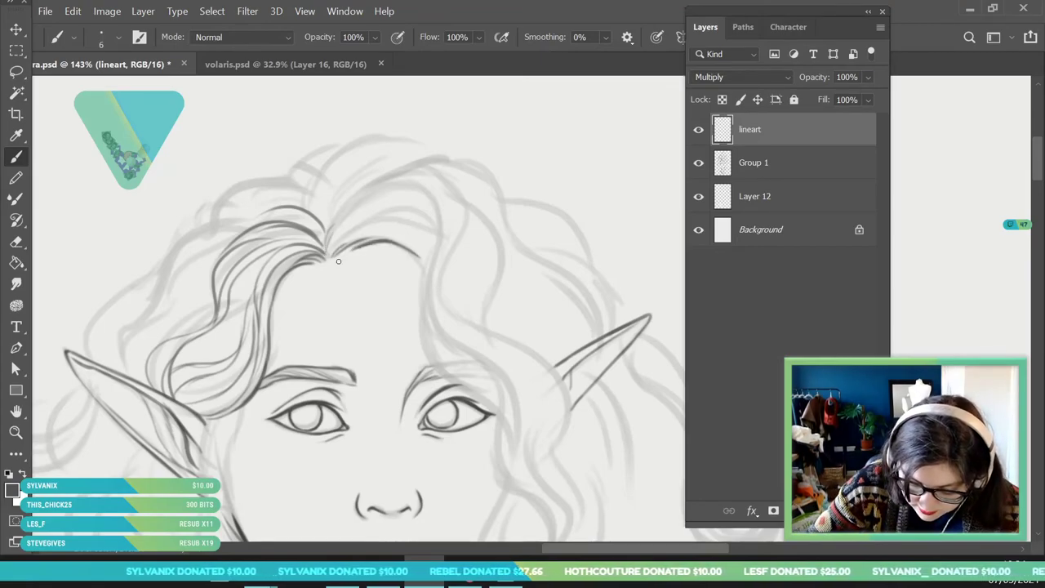
pyautogui.moveTo(330, 249)
pyautogui.mouseDown()
pyautogui.moveTo(423, 184)
pyautogui.moveTo(408, 182)
pyautogui.moveTo(423, 210)
pyautogui.mouseUp()
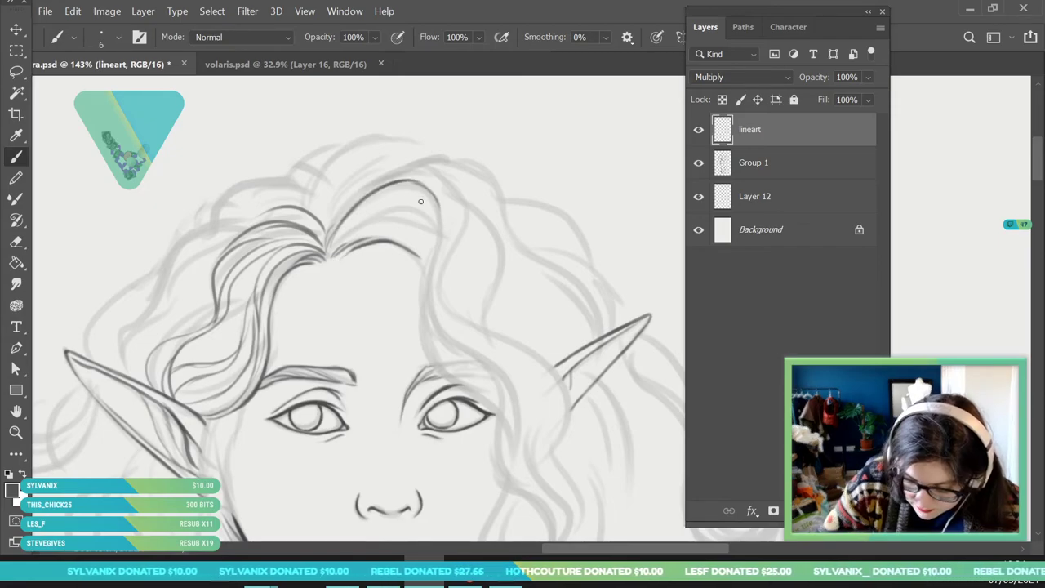
# - Ink the left contour of the face from the hair at the temple down to the cheek
pyautogui.click(24, 434)
pyautogui.moveTo(295, 181); pyautogui.dragTo(267, 247)
pyautogui.moveTo(314, 184); pyautogui.dragTo(364, 310)
pyautogui.moveTo(334, 237); pyautogui.dragTo(349, 305)
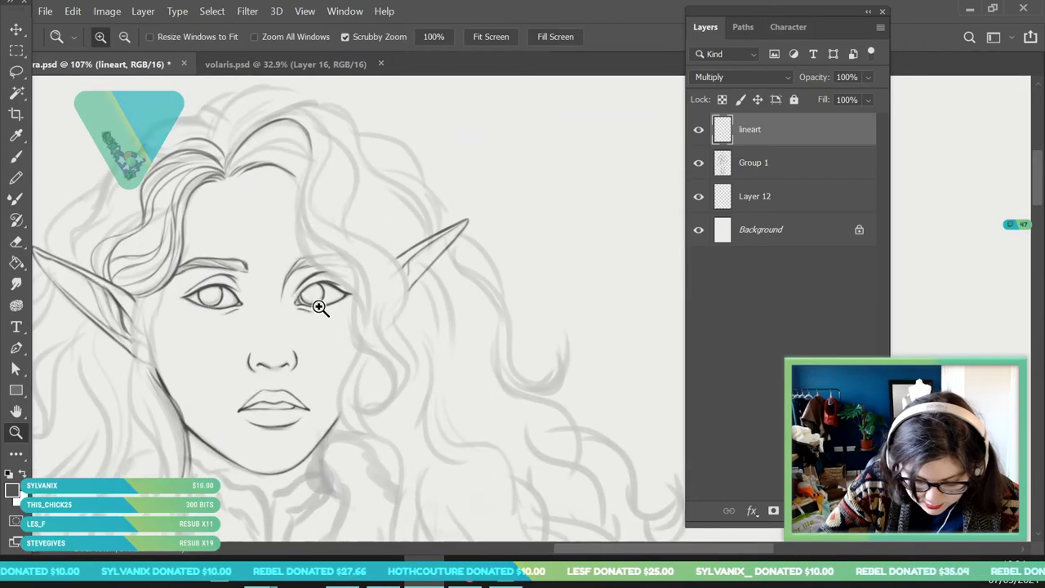
pyautogui.moveTo(137, 326); pyautogui.dragTo(149, 360)
pyautogui.press('b')
pyautogui.moveTo(219, 356)
pyautogui.mouseDown()
pyautogui.moveTo(253, 196)
pyautogui.moveTo(222, 157)
pyautogui.mouseUp()
pyautogui.moveTo(232, 214)
pyautogui.mouseDown()
pyautogui.moveTo(238, 141)
pyautogui.moveTo(235, 89)
pyautogui.mouseUp()
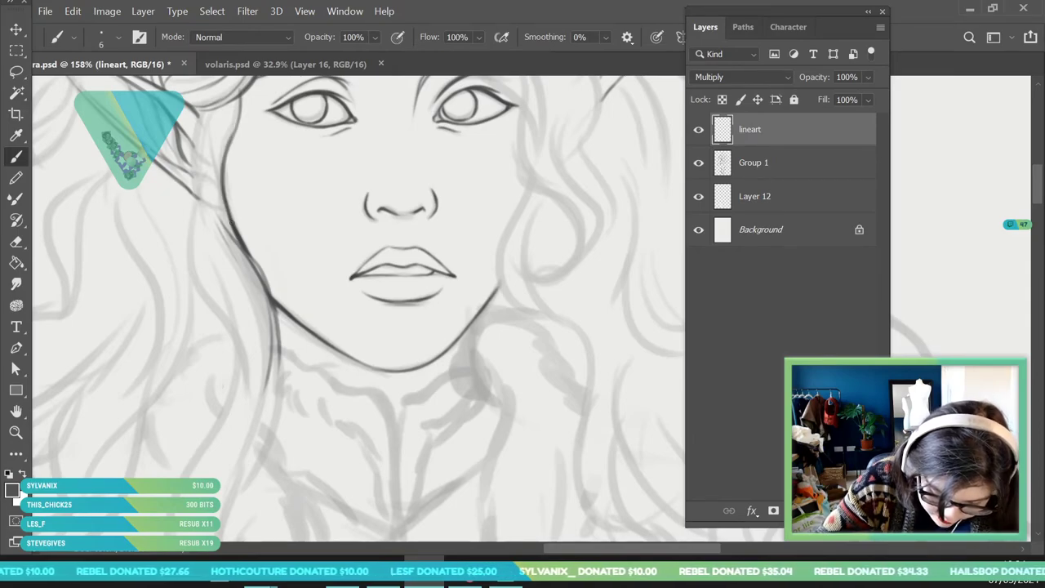
# - Refine and darken the line where the left cheek runs into the jaw
pyautogui.moveTo(270, 296); pyautogui.dragTo(245, 240)
pyautogui.press('e')
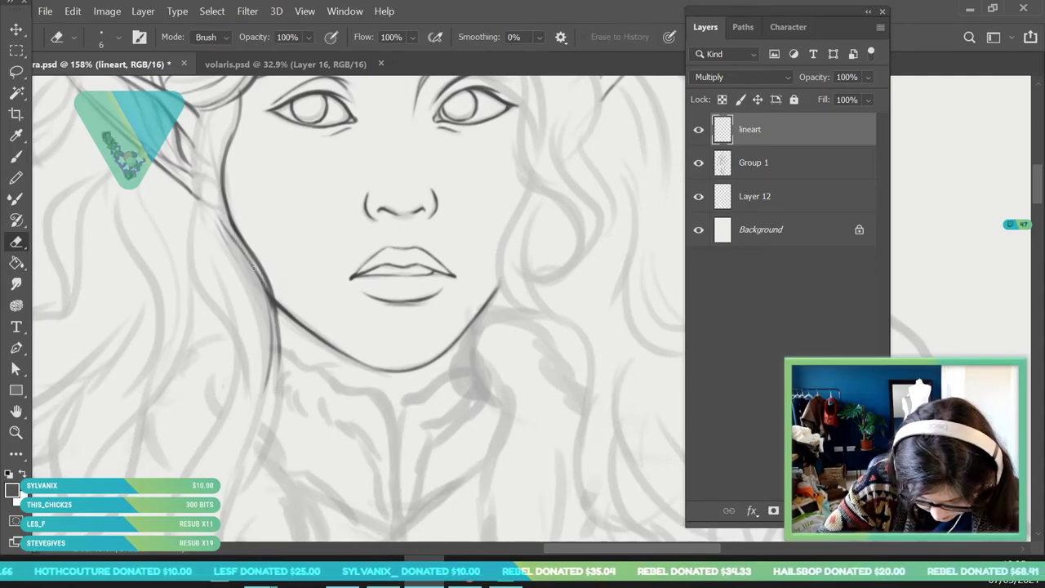
pyautogui.press('b')
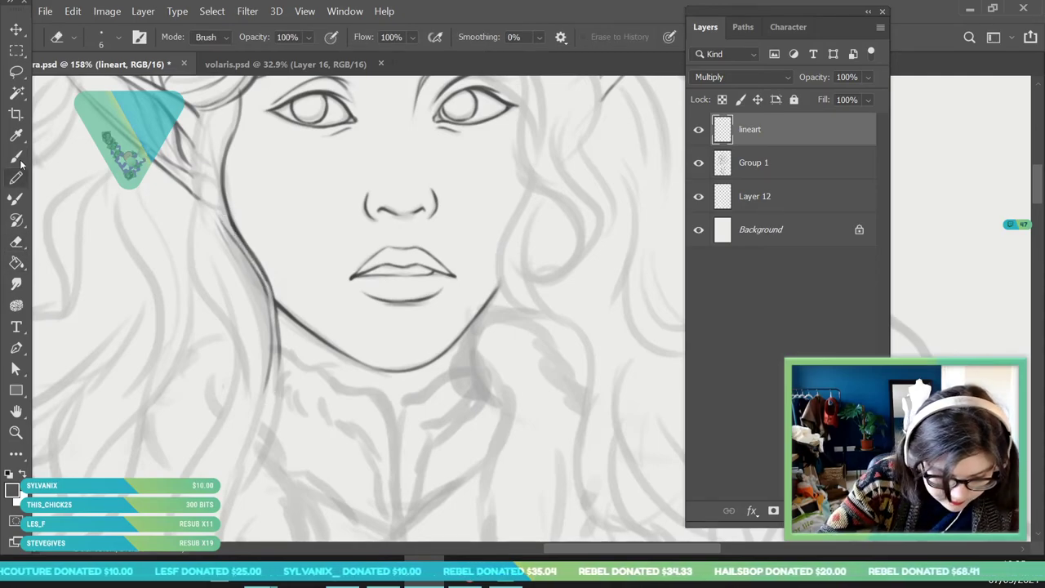
pyautogui.moveTo(221, 221); pyautogui.dragTo(270, 318)
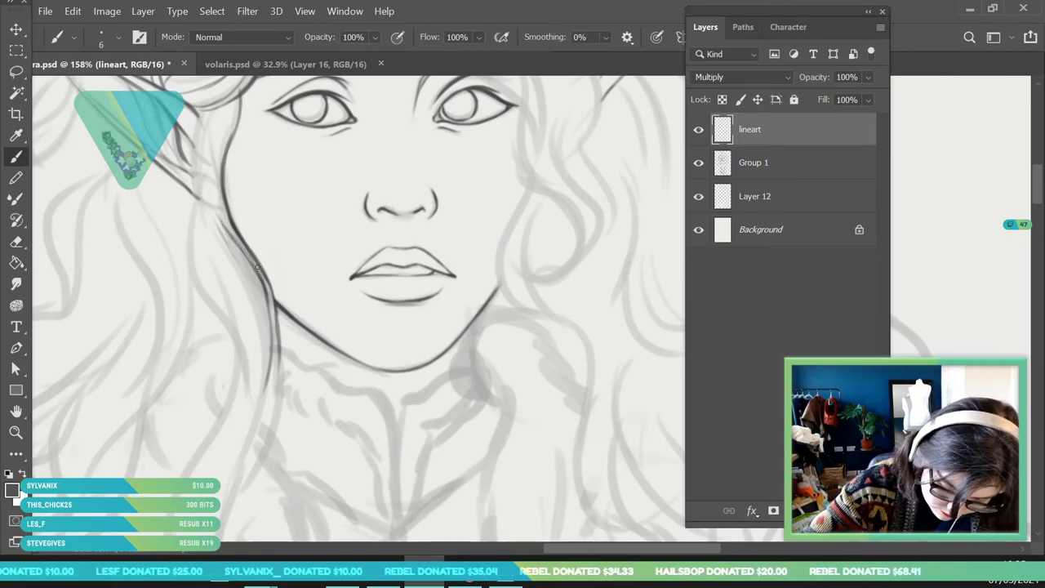
# - Ink the long strands of hair falling beside the left cheek from the temple to below the jaw
pyautogui.moveTo(238, 244)
pyautogui.mouseDown()
pyautogui.moveTo(201, 159)
pyautogui.moveTo(203, 113)
pyautogui.mouseUp()
pyautogui.moveTo(216, 201); pyautogui.dragTo(231, 105)
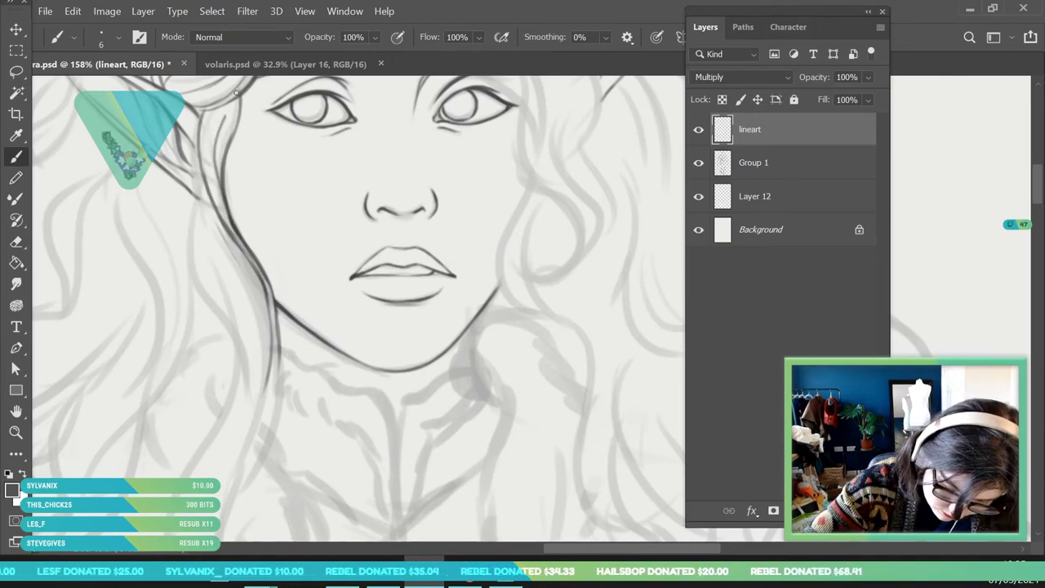
pyautogui.moveTo(197, 149); pyautogui.dragTo(200, 310)
pyautogui.moveTo(205, 173)
pyautogui.mouseDown()
pyautogui.moveTo(201, 234)
pyautogui.moveTo(238, 418)
pyautogui.mouseUp()
pyautogui.moveTo(198, 293); pyautogui.dragTo(222, 475)
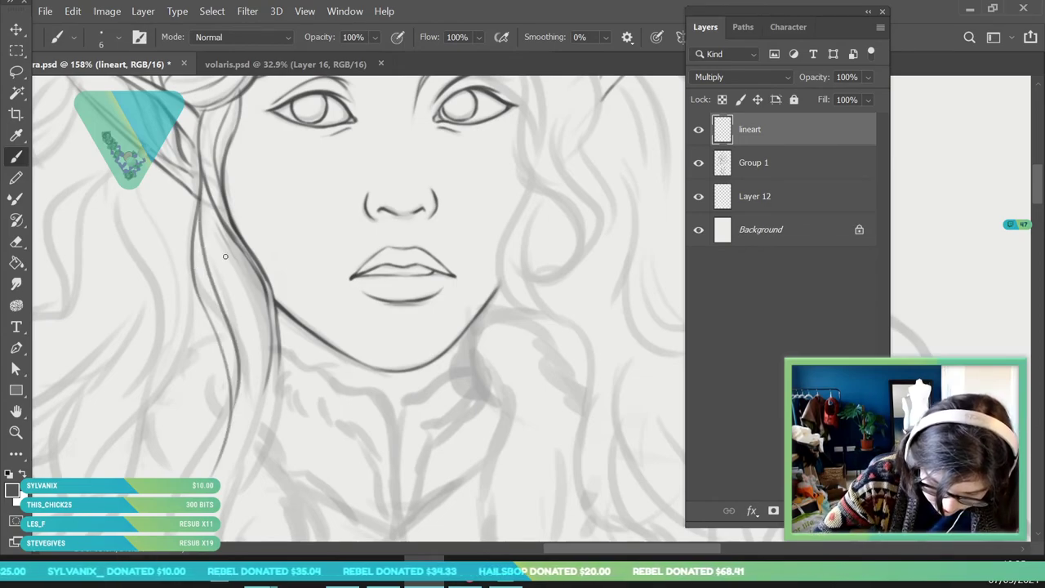
pyautogui.moveTo(212, 200)
pyautogui.mouseDown()
pyautogui.moveTo(260, 369)
pyautogui.moveTo(245, 450)
pyautogui.mouseUp()
# - Extend the outer edge of the left hair lock down over the chest, add inner strands and erase the stray overlap
pyautogui.press('z')
pyautogui.moveTo(261, 270)
pyautogui.mouseDown()
pyautogui.moveTo(203, 345)
pyautogui.moveTo(147, 347)
pyautogui.mouseUp()
pyautogui.moveTo(251, 331)
pyautogui.mouseDown()
pyautogui.moveTo(274, 341)
pyautogui.moveTo(324, 303)
pyautogui.moveTo(285, 340)
pyautogui.moveTo(252, 311)
pyautogui.mouseUp()
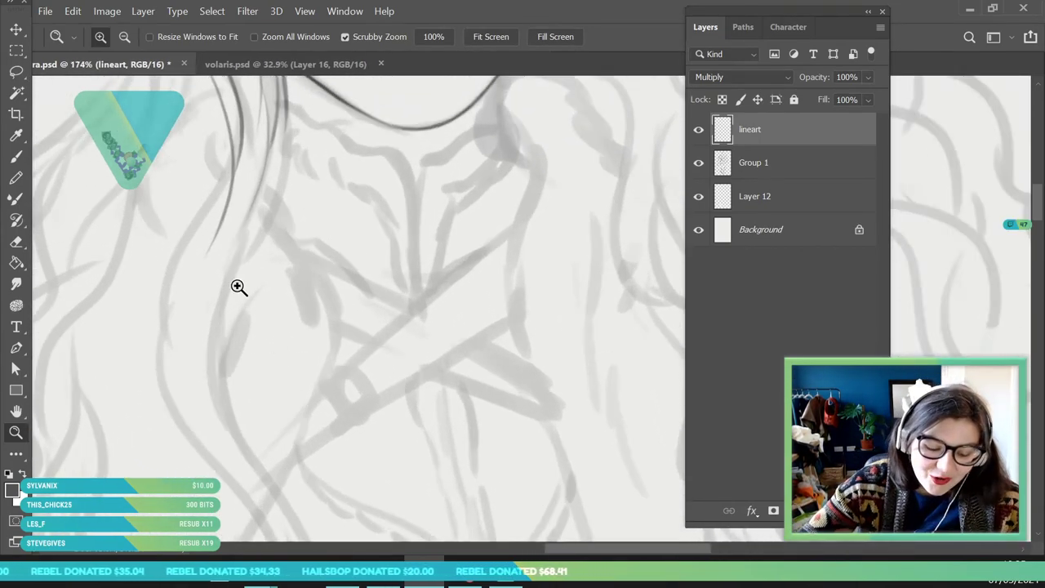
pyautogui.press('b')
pyautogui.moveTo(208, 250)
pyautogui.mouseDown()
pyautogui.moveTo(193, 273)
pyautogui.moveTo(214, 456)
pyautogui.moveTo(258, 549)
pyautogui.mouseUp()
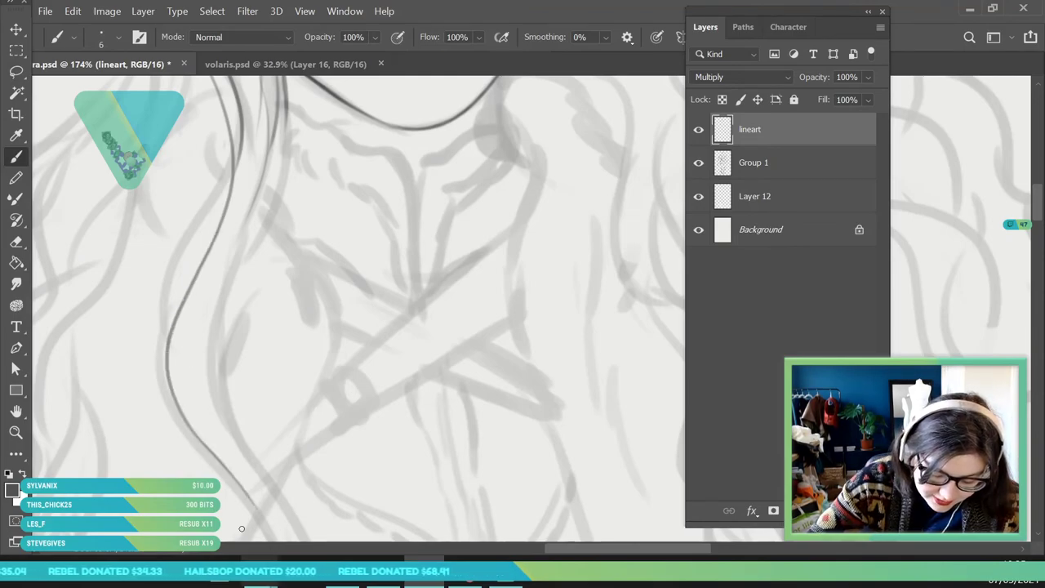
pyautogui.moveTo(166, 347)
pyautogui.mouseDown()
pyautogui.moveTo(182, 254)
pyautogui.moveTo(229, 114)
pyautogui.mouseUp()
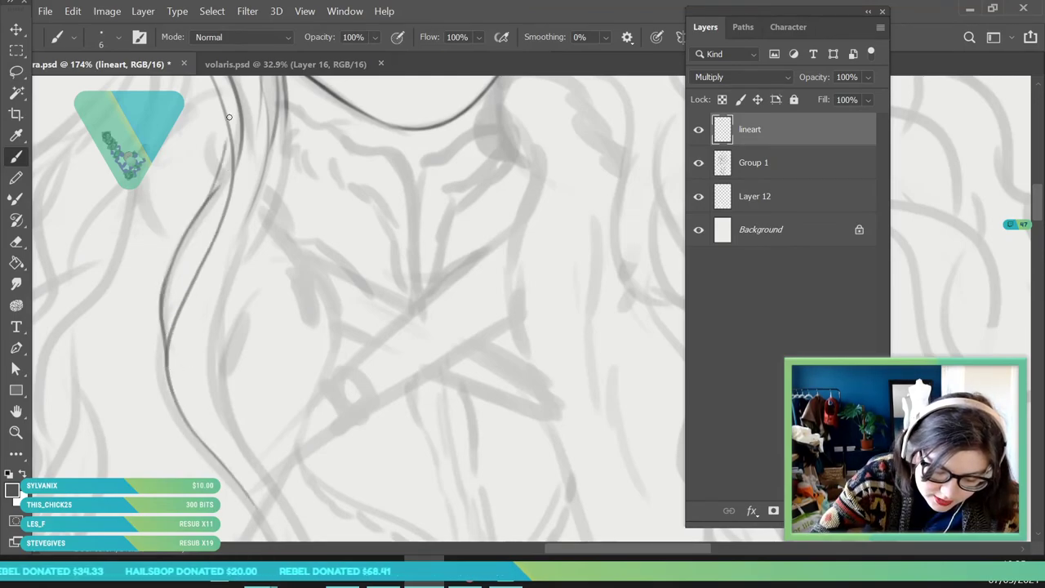
pyautogui.moveTo(200, 210)
pyautogui.mouseDown()
pyautogui.moveTo(234, 145)
pyautogui.moveTo(168, 329)
pyautogui.moveTo(218, 206)
pyautogui.mouseUp()
pyautogui.click(17, 241)
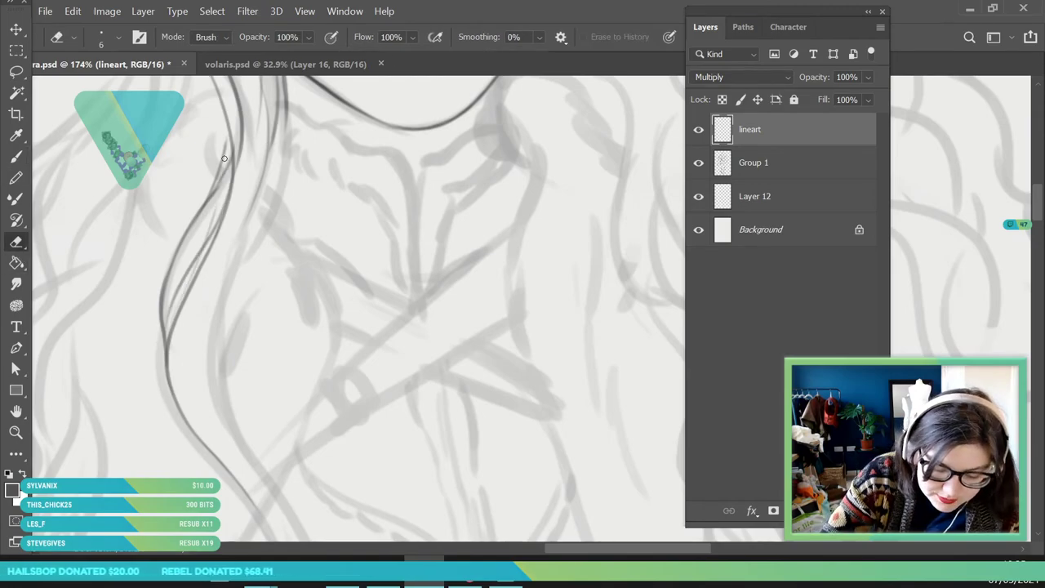
pyautogui.moveTo(222, 163); pyautogui.dragTo(212, 191)
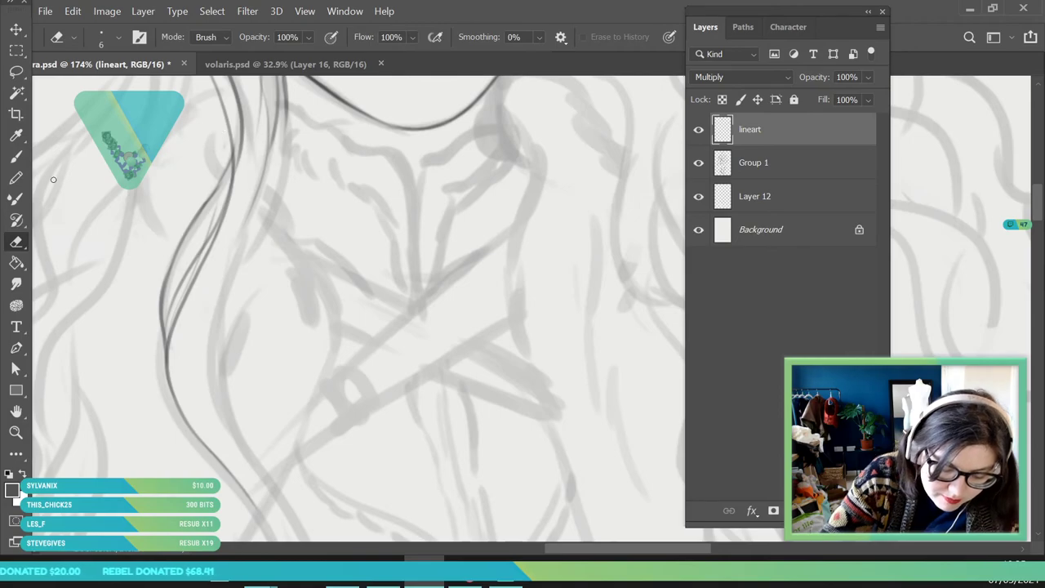
# - Ink the inner edge of the left hair lock down the chest and add strand lines along it
pyautogui.press('b')
pyautogui.moveTo(230, 121)
pyautogui.mouseDown()
pyautogui.moveTo(205, 202)
pyautogui.moveTo(204, 447)
pyautogui.mouseUp()
pyautogui.moveTo(217, 318)
pyautogui.mouseDown()
pyautogui.moveTo(244, 454)
pyautogui.moveTo(286, 518)
pyautogui.mouseUp()
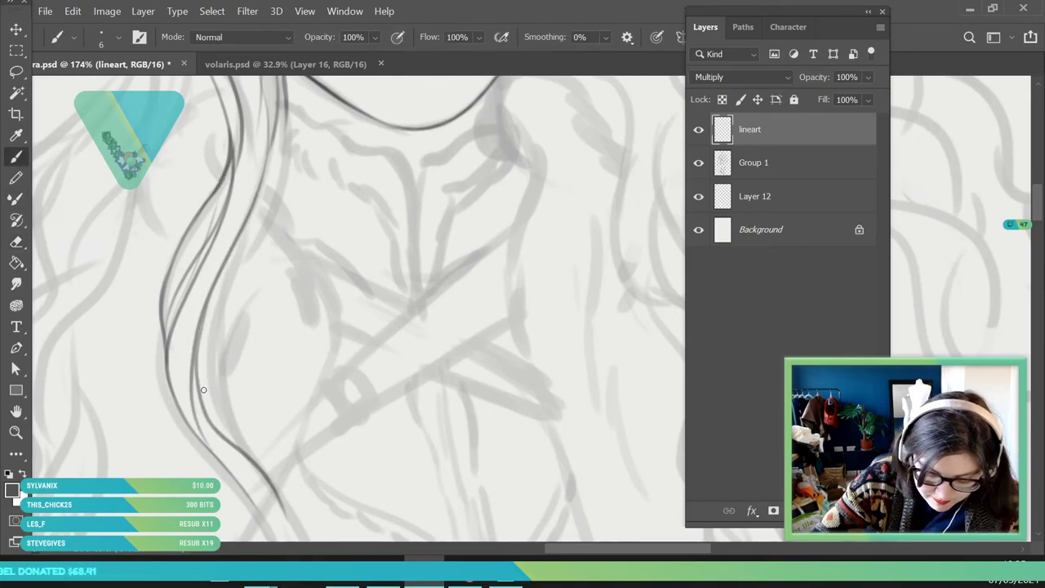
pyautogui.moveTo(196, 376); pyautogui.dragTo(263, 217)
pyautogui.moveTo(237, 259)
pyautogui.mouseDown()
pyautogui.moveTo(286, 107)
pyautogui.moveTo(235, 260)
pyautogui.mouseUp()
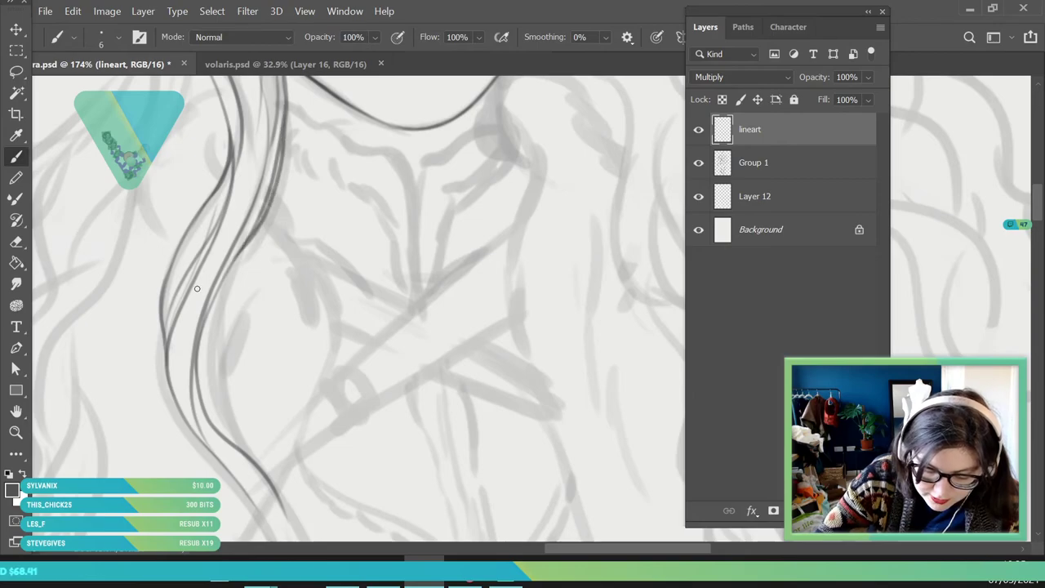
# - Extend the left hair lock in a wave down over the torso, inking both edges and adding inner strands
pyautogui.click(18, 431)
pyautogui.moveTo(307, 470); pyautogui.dragTo(226, 492)
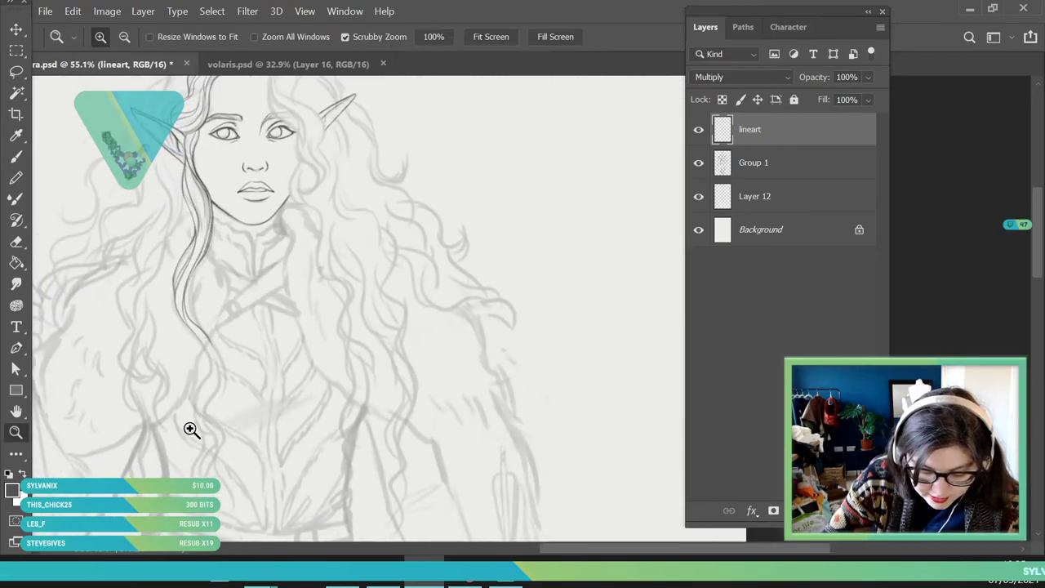
pyautogui.moveTo(187, 422); pyautogui.dragTo(193, 508)
pyautogui.scroll(-3, 253, 301)
pyautogui.scroll(4, 254, 301)
pyautogui.press('b')
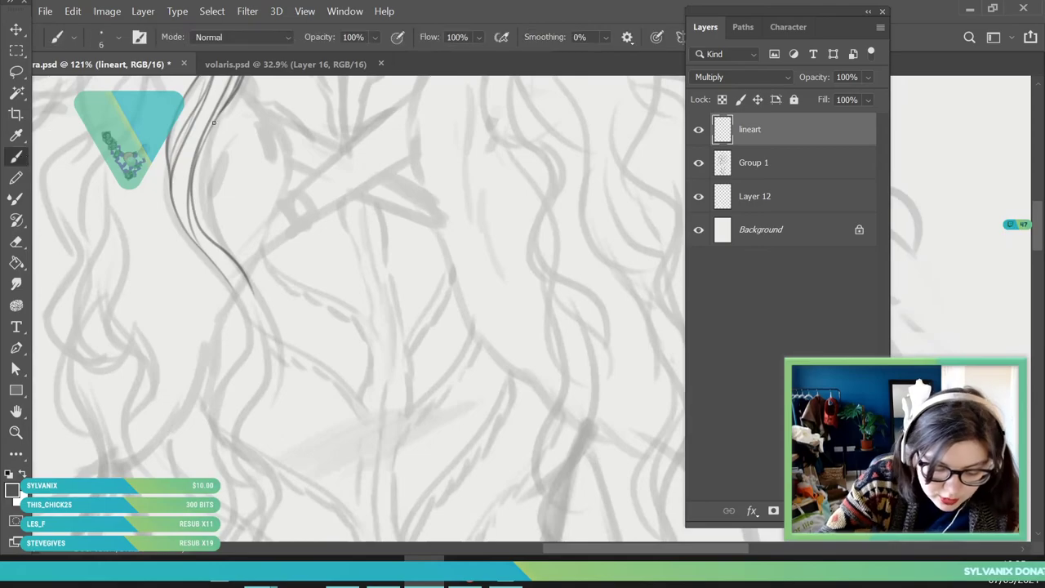
pyautogui.moveTo(203, 141)
pyautogui.mouseDown()
pyautogui.moveTo(204, 192)
pyautogui.moveTo(284, 316)
pyautogui.moveTo(278, 408)
pyautogui.mouseUp()
pyautogui.moveTo(248, 271); pyautogui.dragTo(288, 392)
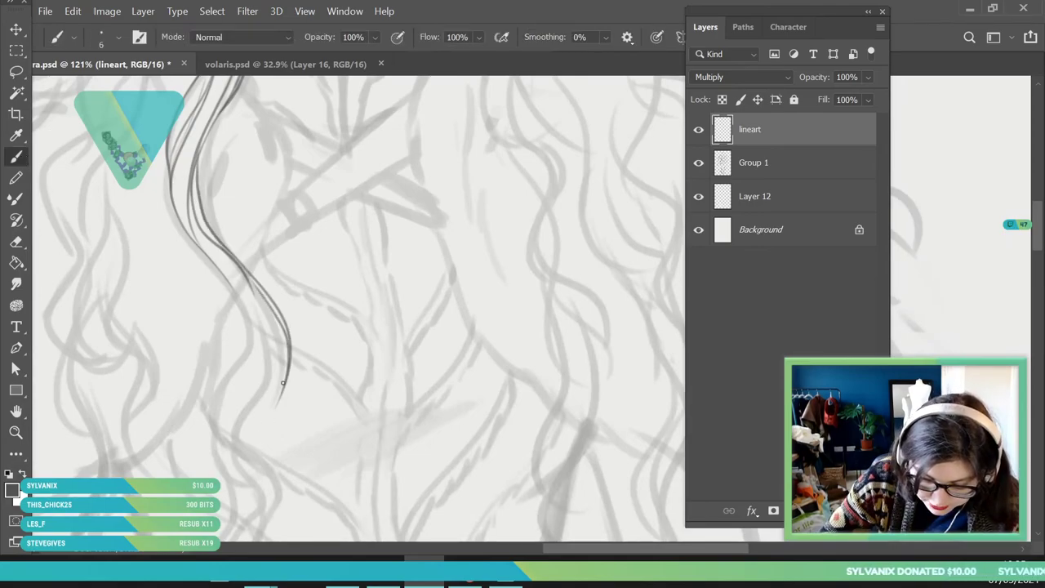
pyautogui.moveTo(250, 317); pyautogui.dragTo(230, 380)
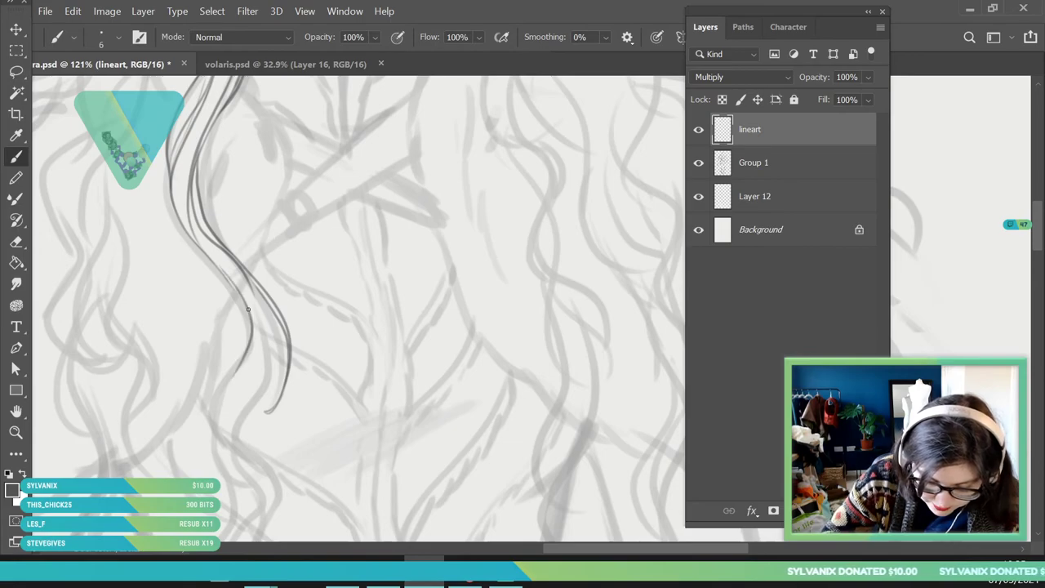
pyautogui.moveTo(261, 316); pyautogui.dragTo(265, 413)
pyautogui.moveTo(245, 354); pyautogui.dragTo(219, 467)
pyautogui.moveTo(269, 379); pyautogui.dragTo(256, 490)
# - Ink the curling tip of the left hair lock at the waist and add fine strands inside its last wave
pyautogui.press('z')
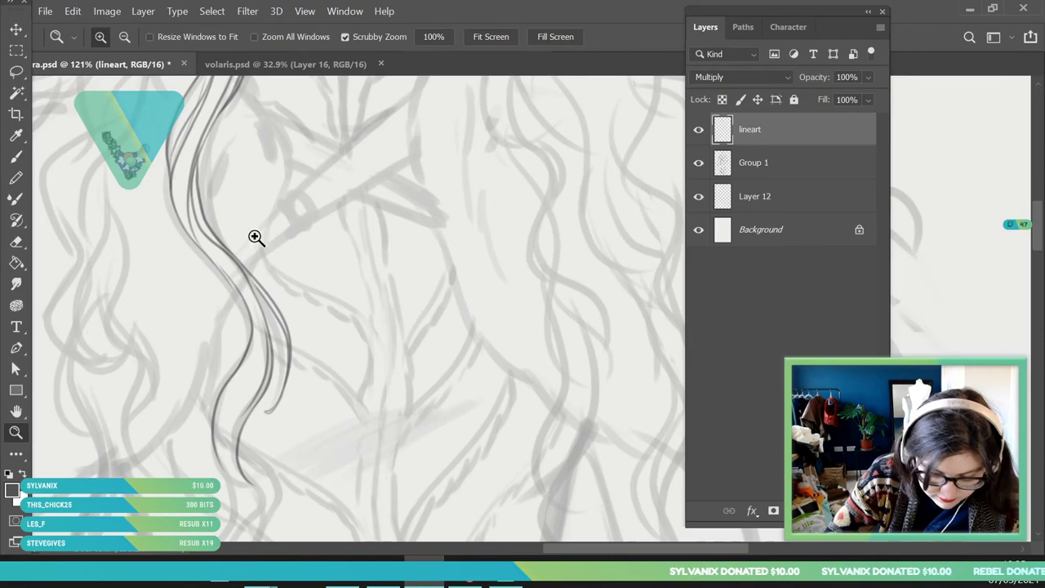
pyautogui.moveTo(245, 236); pyautogui.dragTo(208, 245)
pyautogui.moveTo(257, 328); pyautogui.dragTo(277, 376)
pyautogui.press('b')
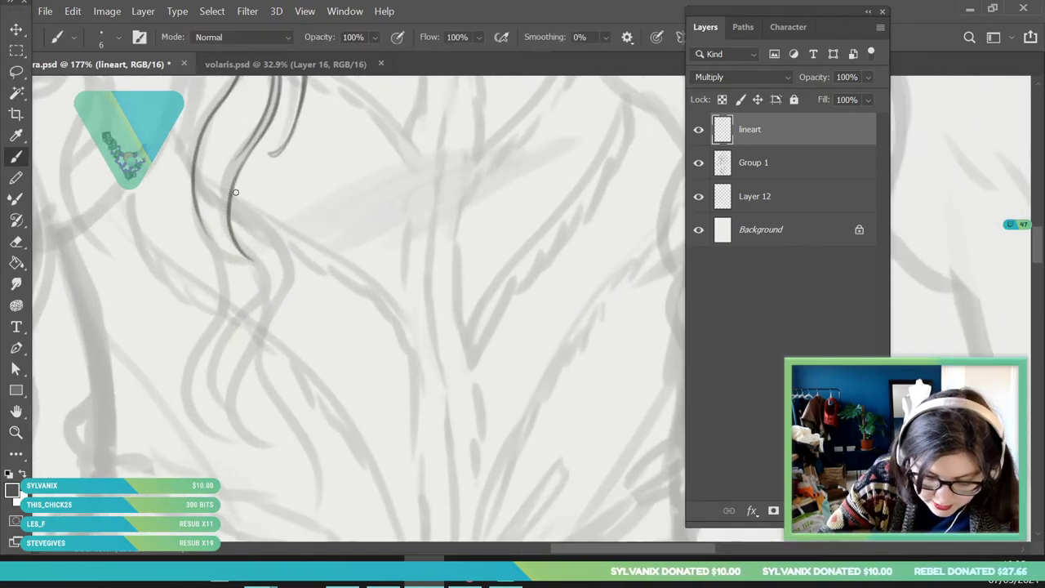
pyautogui.moveTo(236, 206); pyautogui.dragTo(285, 300)
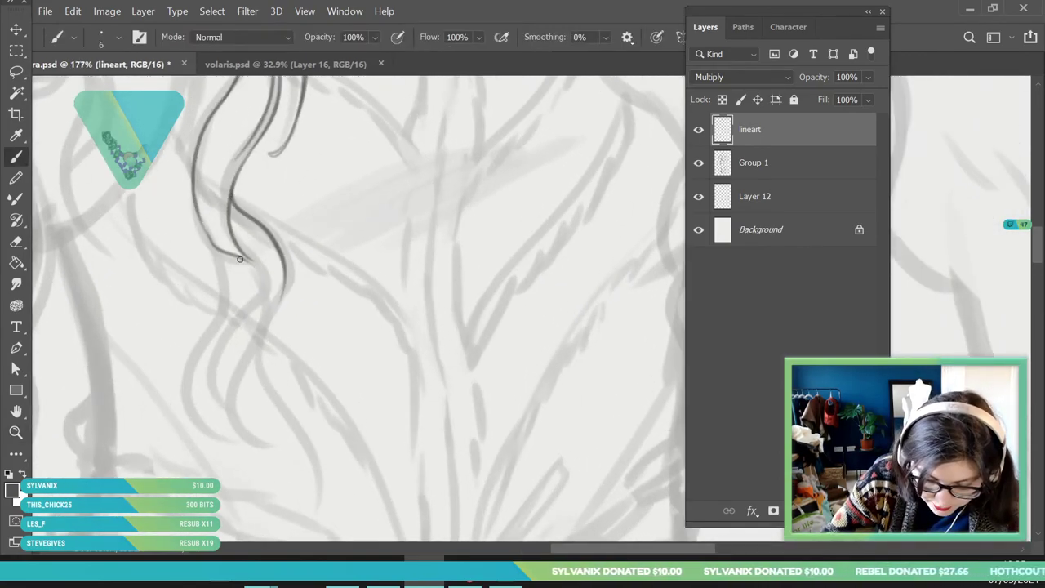
pyautogui.moveTo(247, 265); pyautogui.dragTo(222, 435)
pyautogui.moveTo(283, 291)
pyautogui.mouseDown()
pyautogui.moveTo(275, 443)
pyautogui.moveTo(217, 382)
pyautogui.mouseUp()
pyautogui.moveTo(261, 449); pyautogui.dragTo(245, 346)
pyautogui.moveTo(217, 400)
pyautogui.mouseDown()
pyautogui.moveTo(276, 266)
pyautogui.moveTo(260, 341)
pyautogui.moveTo(250, 237)
pyautogui.moveTo(206, 147)
pyautogui.mouseUp()
pyautogui.moveTo(219, 238); pyautogui.dragTo(249, 114)
# - Hide the Group 1 sketch to check the inked face and hair lock alone, and show it again
pyautogui.click(17, 433)
pyautogui.moveTo(261, 337); pyautogui.dragTo(130, 458)
pyautogui.moveTo(269, 175); pyautogui.dragTo(287, 196)
pyautogui.click(698, 167)
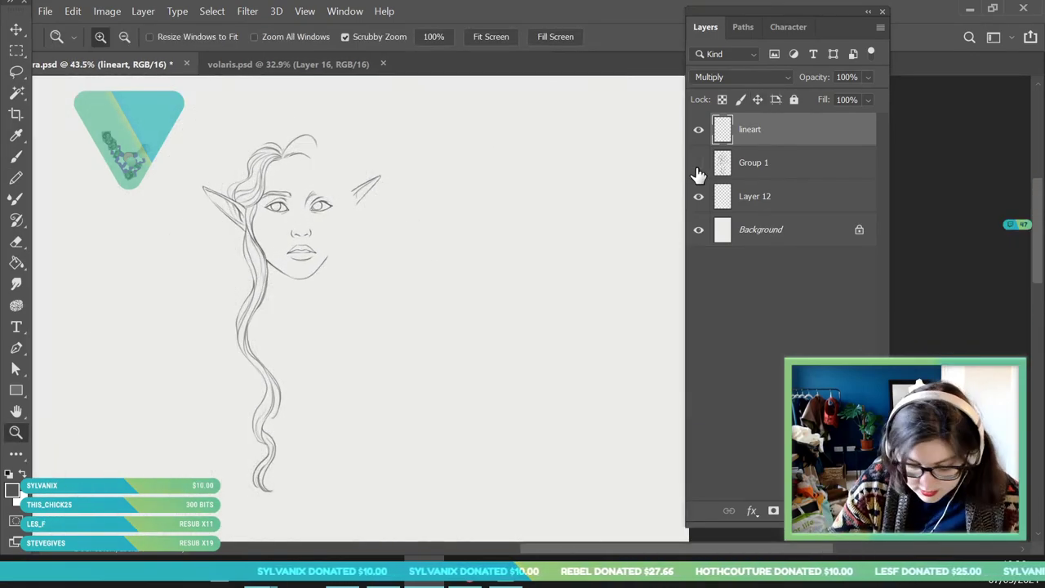
pyautogui.click(698, 167)
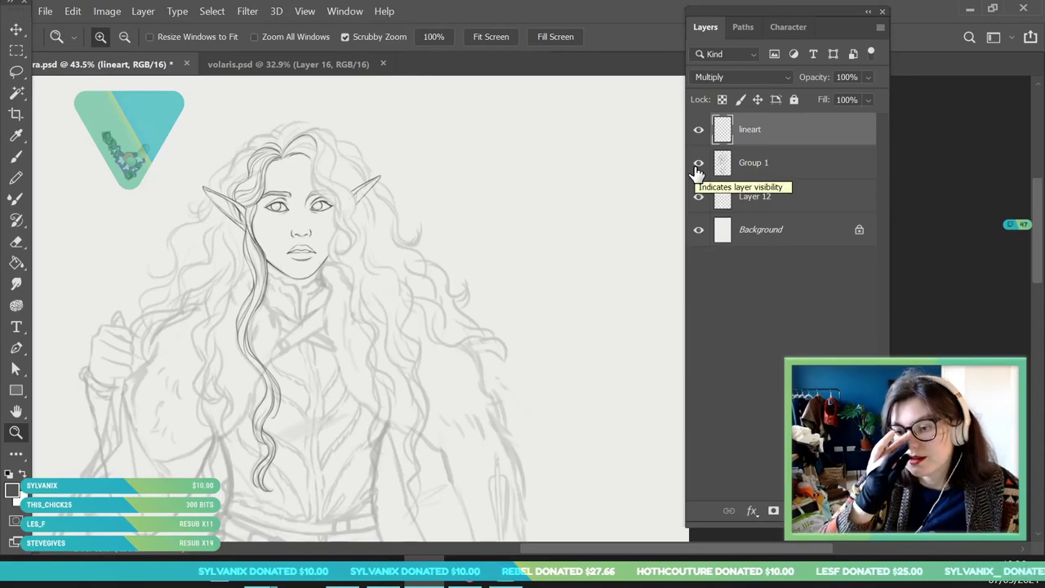
# - Darken the hair line where the left lock meets the side of the cheek
pyautogui.scroll(3, 311, 275)
pyautogui.scroll(3, 272, 264)
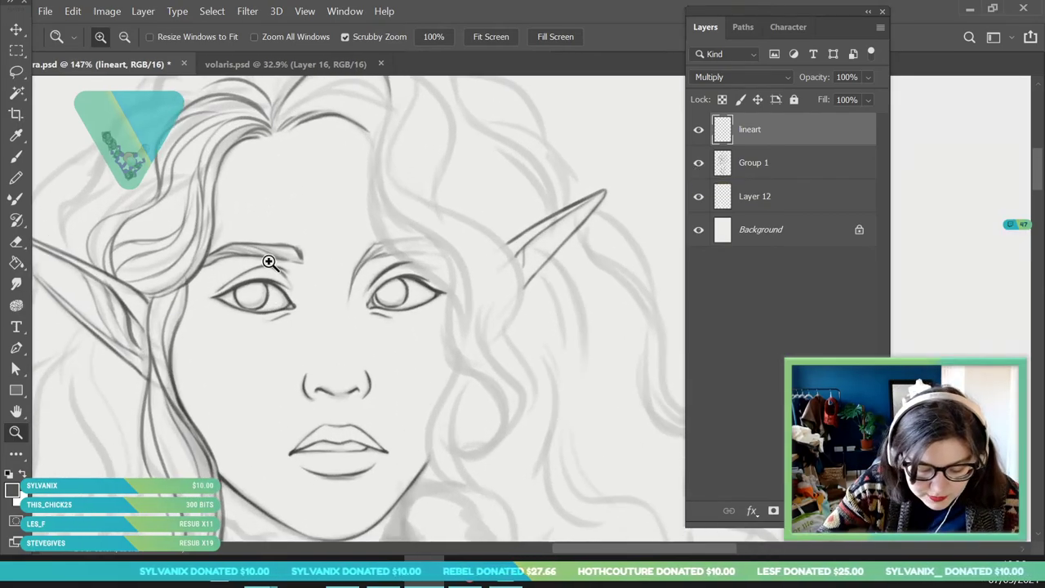
pyautogui.click(16, 157)
pyautogui.moveTo(173, 368); pyautogui.dragTo(184, 405)
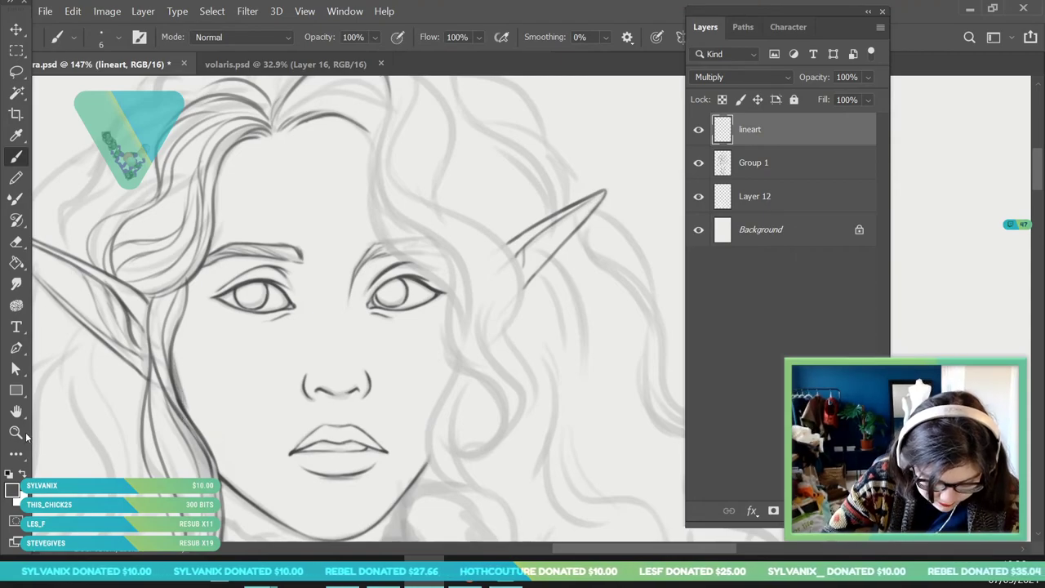
pyautogui.press('z')
pyautogui.moveTo(270, 241); pyautogui.dragTo(239, 382)
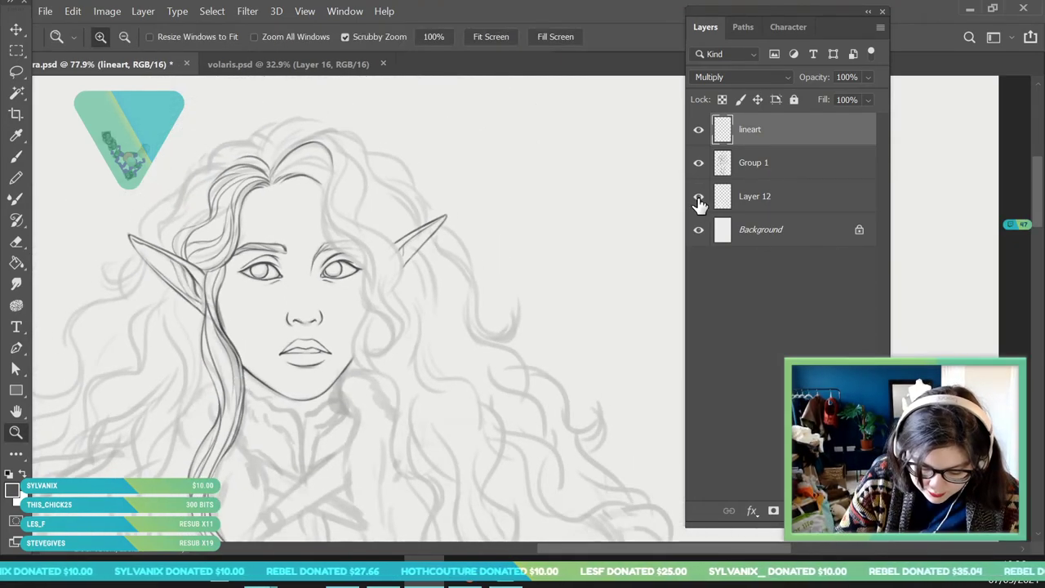
# - Ink strands rising from the centre parting and the upper curve of hair to the left of it
pyautogui.scroll(3, 285, 239)
pyautogui.press('b')
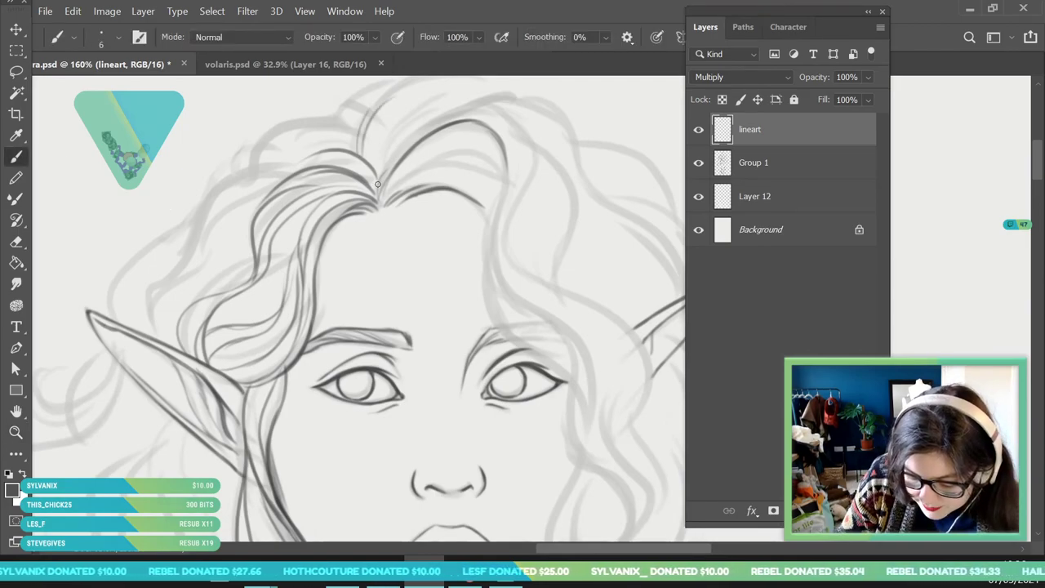
pyautogui.press('z')
pyautogui.scroll(-2, 191, 364)
pyautogui.press('b')
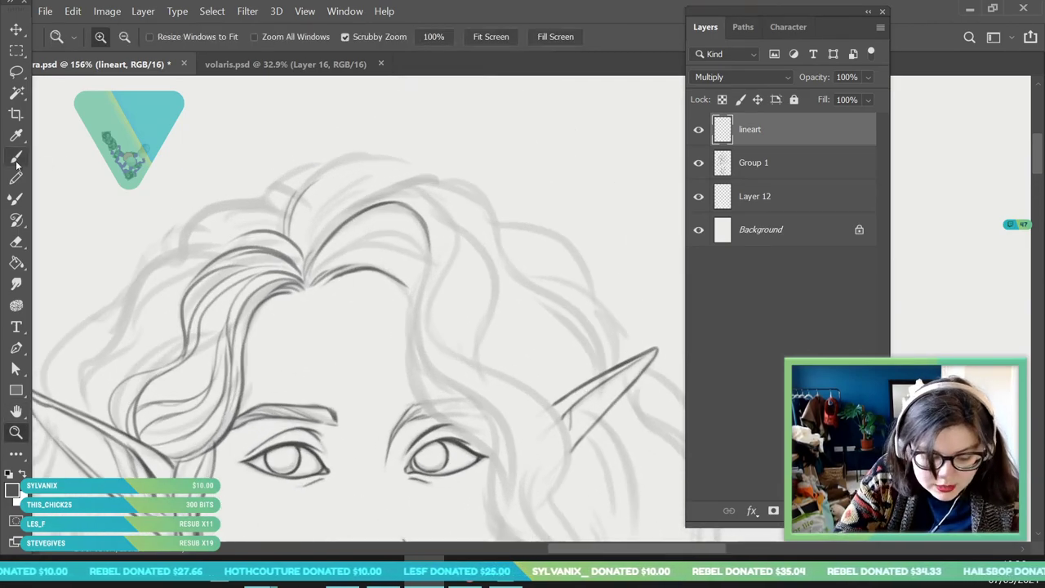
pyautogui.moveTo(306, 261); pyautogui.dragTo(370, 178)
pyautogui.moveTo(309, 249); pyautogui.dragTo(433, 181)
pyautogui.moveTo(287, 218); pyautogui.dragTo(203, 220)
pyautogui.moveTo(291, 239)
pyautogui.mouseDown()
pyautogui.moveTo(257, 218)
pyautogui.moveTo(180, 243)
pyautogui.moveTo(238, 208)
pyautogui.mouseUp()
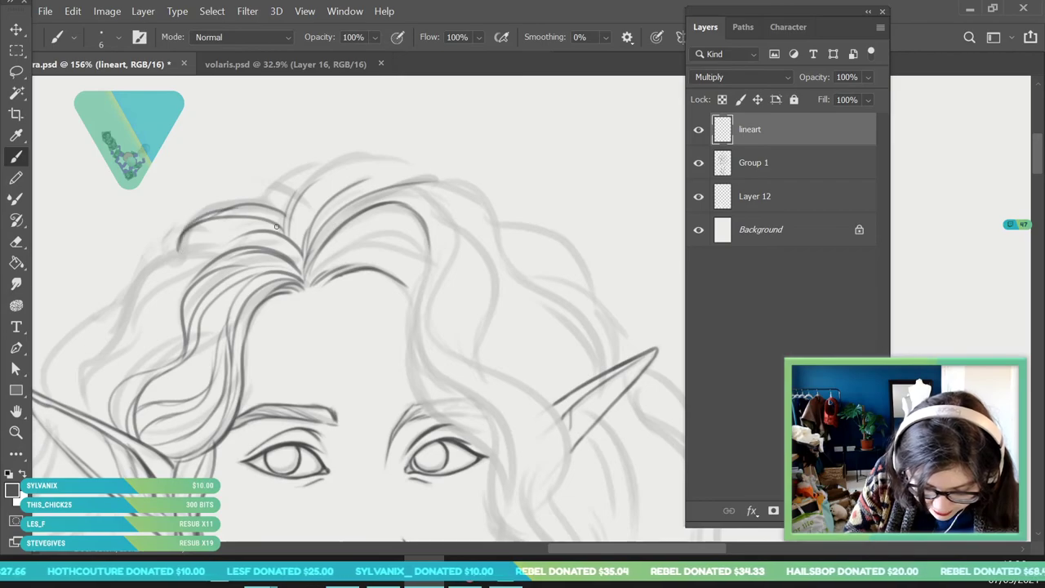
# - Ink the wavy outer hair sections from the left side of the crown down to the left ear, with inner strands
pyautogui.moveTo(219, 247); pyautogui.dragTo(129, 295)
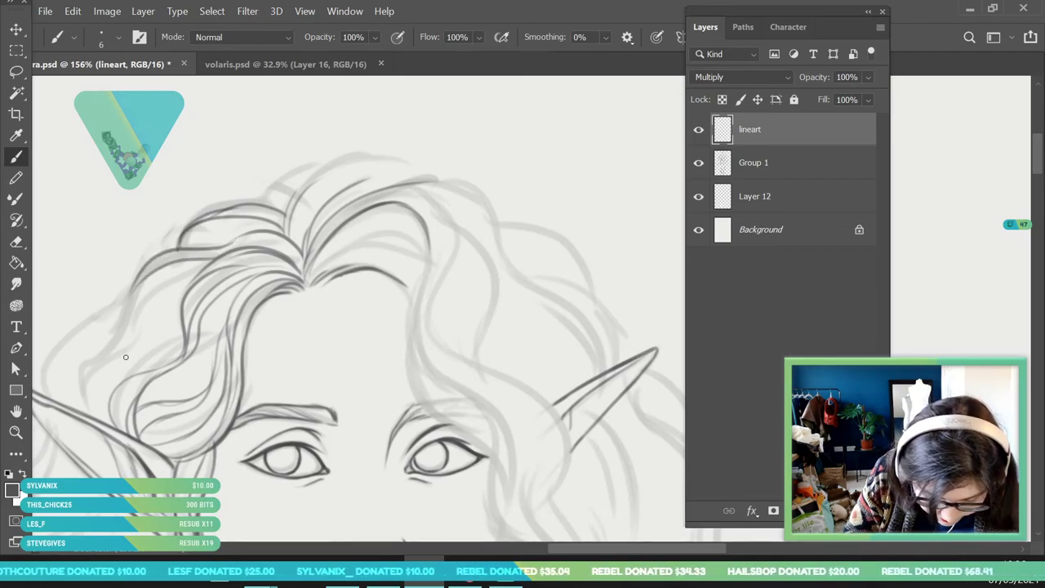
pyautogui.moveTo(119, 332)
pyautogui.mouseDown()
pyautogui.moveTo(69, 400)
pyautogui.moveTo(194, 273)
pyautogui.moveTo(105, 376)
pyautogui.mouseUp()
pyautogui.click(16, 433)
pyautogui.moveTo(299, 283)
pyautogui.mouseDown()
pyautogui.moveTo(258, 292)
pyautogui.moveTo(244, 424)
pyautogui.moveTo(281, 424)
pyautogui.mouseUp()
pyautogui.press('b')
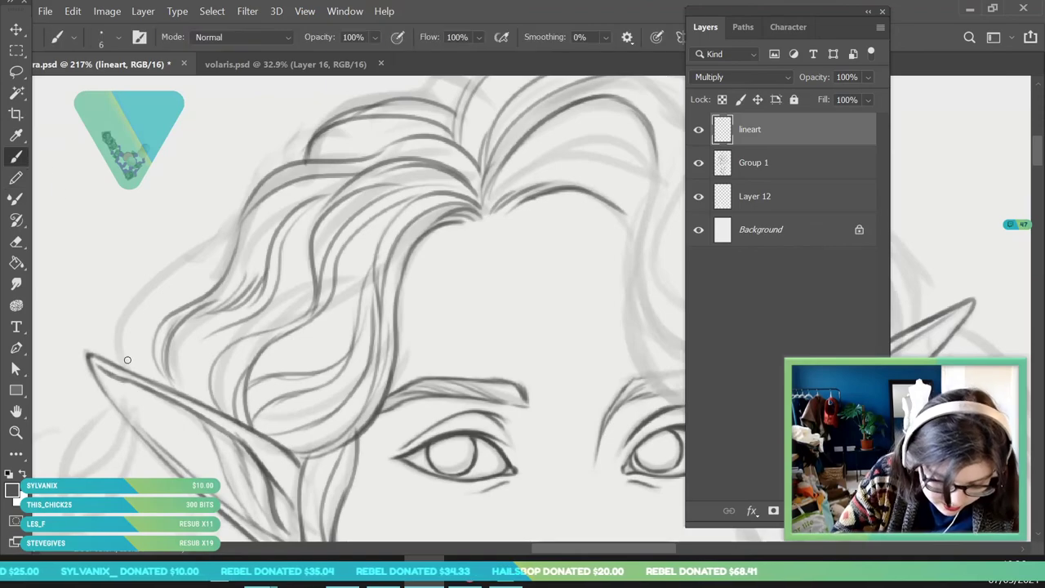
pyautogui.moveTo(126, 372)
pyautogui.mouseDown()
pyautogui.moveTo(123, 325)
pyautogui.moveTo(193, 268)
pyautogui.moveTo(245, 207)
pyautogui.moveTo(217, 282)
pyautogui.moveTo(160, 304)
pyautogui.mouseUp()
pyautogui.moveTo(203, 274); pyautogui.dragTo(132, 357)
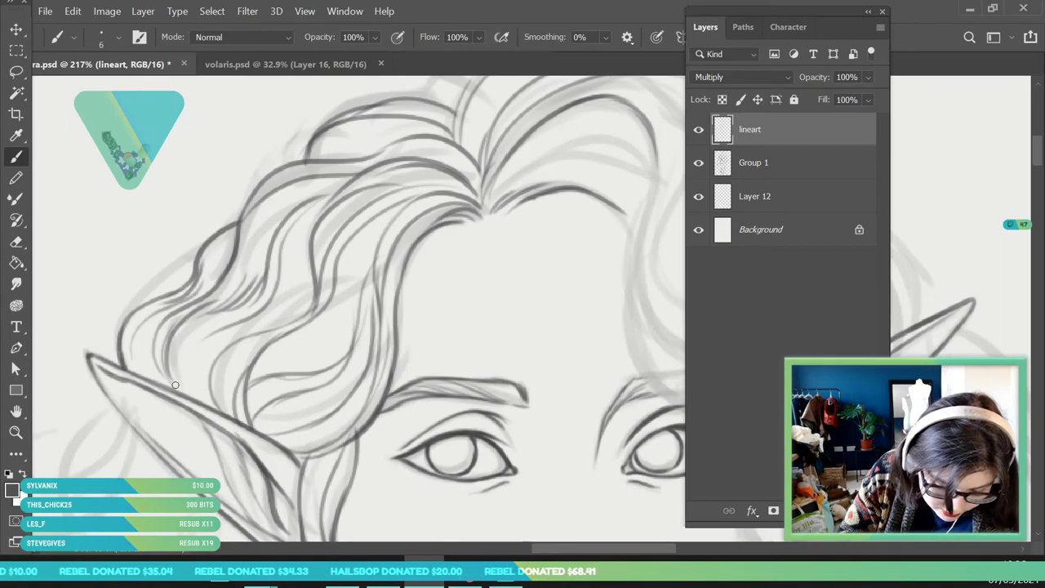
# - Toggle the Group 1 sketch off and on to review the inked hair on the left side of the head
pyautogui.click(18, 435)
pyautogui.moveTo(242, 305); pyautogui.dragTo(165, 495)
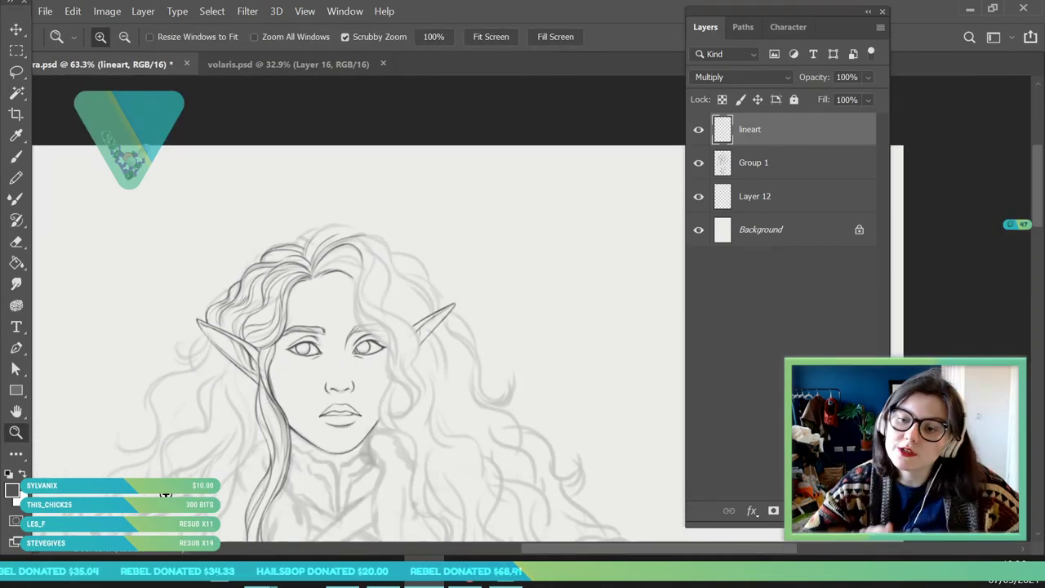
pyautogui.scroll(-3, 356, 275)
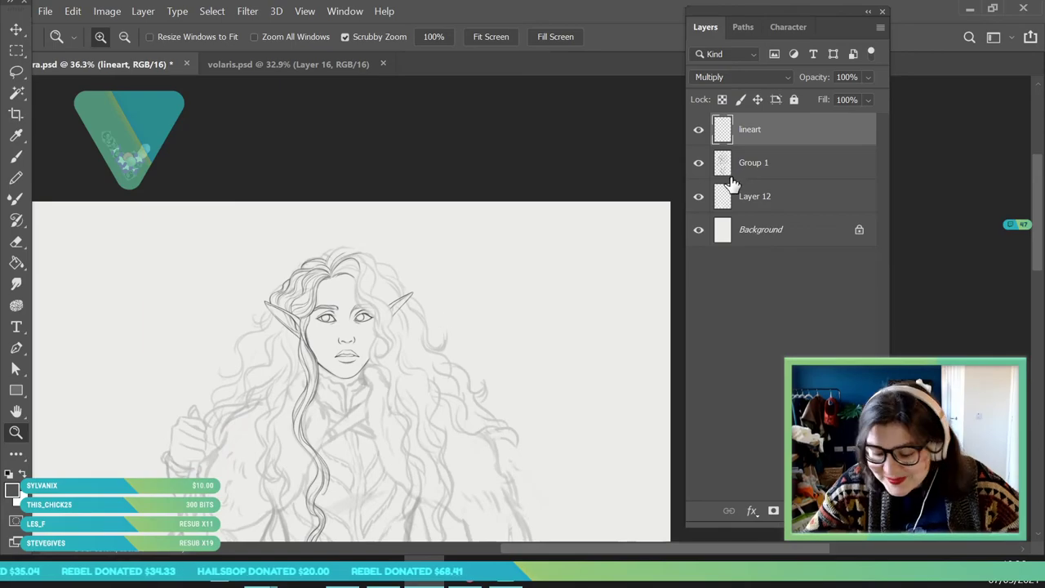
pyautogui.click(698, 164)
pyautogui.click(698, 164)
# - Ink both edges of the wavy front lock falling from the parting past the right eye to the cheek
pyautogui.scroll(4, 455, 400)
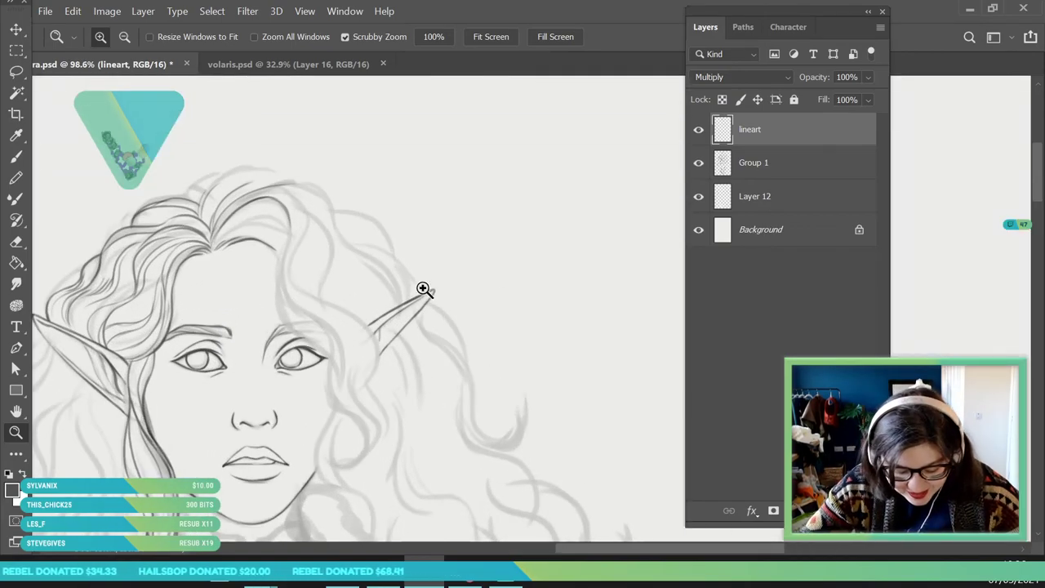
pyautogui.scroll(5, 384, 269)
pyautogui.press('b')
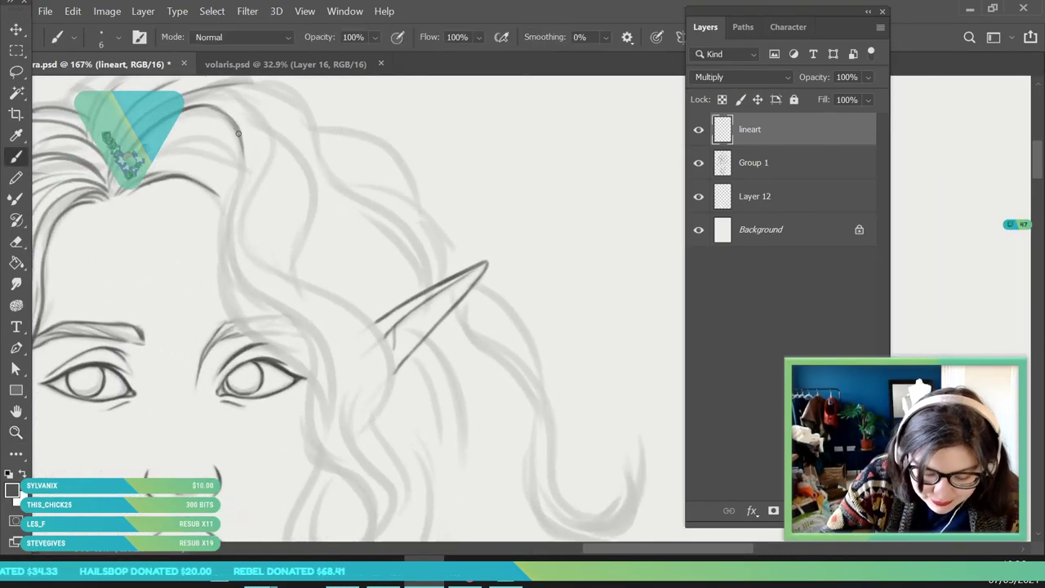
pyautogui.moveTo(232, 146)
pyautogui.mouseDown()
pyautogui.moveTo(216, 301)
pyautogui.moveTo(262, 328)
pyautogui.moveTo(312, 382)
pyautogui.mouseUp()
pyautogui.moveTo(242, 145)
pyautogui.mouseDown()
pyautogui.moveTo(236, 291)
pyautogui.moveTo(291, 320)
pyautogui.moveTo(315, 354)
pyautogui.moveTo(333, 478)
pyautogui.mouseUp()
pyautogui.moveTo(255, 282)
pyautogui.mouseDown()
pyautogui.moveTo(343, 377)
pyautogui.moveTo(334, 385)
pyautogui.moveTo(328, 341)
pyautogui.moveTo(350, 393)
pyautogui.mouseUp()
pyautogui.moveTo(324, 471); pyautogui.dragTo(369, 520)
pyautogui.moveTo(349, 383); pyautogui.dragTo(389, 514)
pyautogui.moveTo(374, 474)
pyautogui.mouseDown()
pyautogui.moveTo(381, 500)
pyautogui.moveTo(344, 387)
pyautogui.mouseUp()
pyautogui.moveTo(381, 515); pyautogui.dragTo(341, 402)
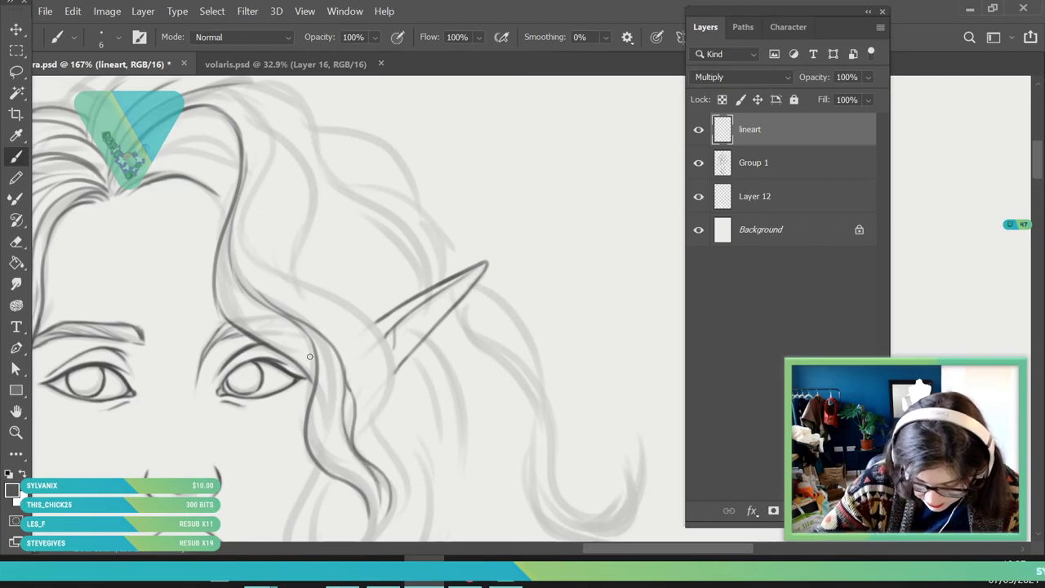
# - Add inner strand lines to the right front lock where it passes over the brow and eye
pyautogui.moveTo(326, 365); pyautogui.dragTo(324, 415)
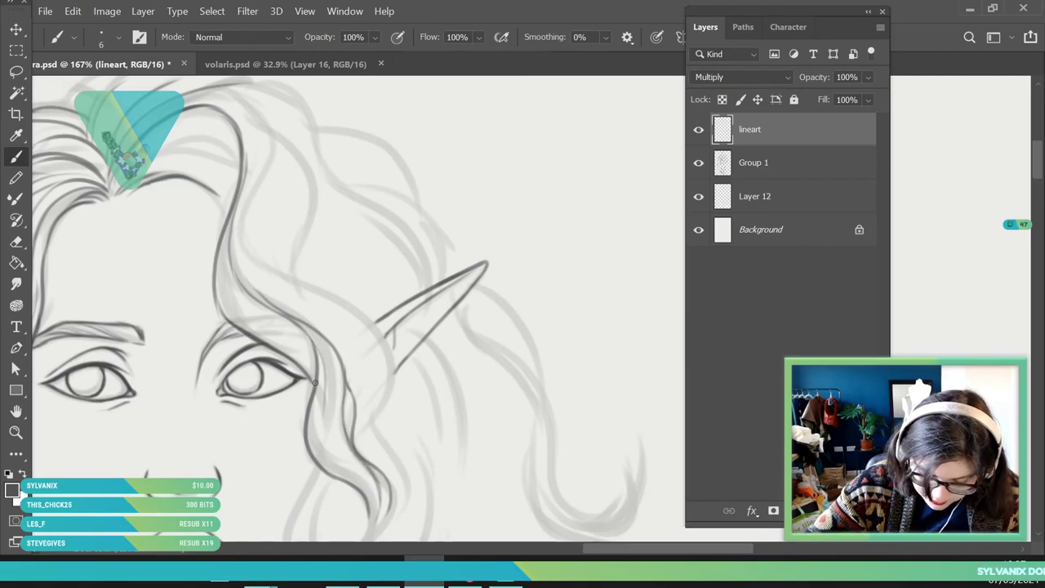
pyautogui.moveTo(318, 377); pyautogui.dragTo(246, 316)
pyautogui.moveTo(312, 358); pyautogui.dragTo(227, 261)
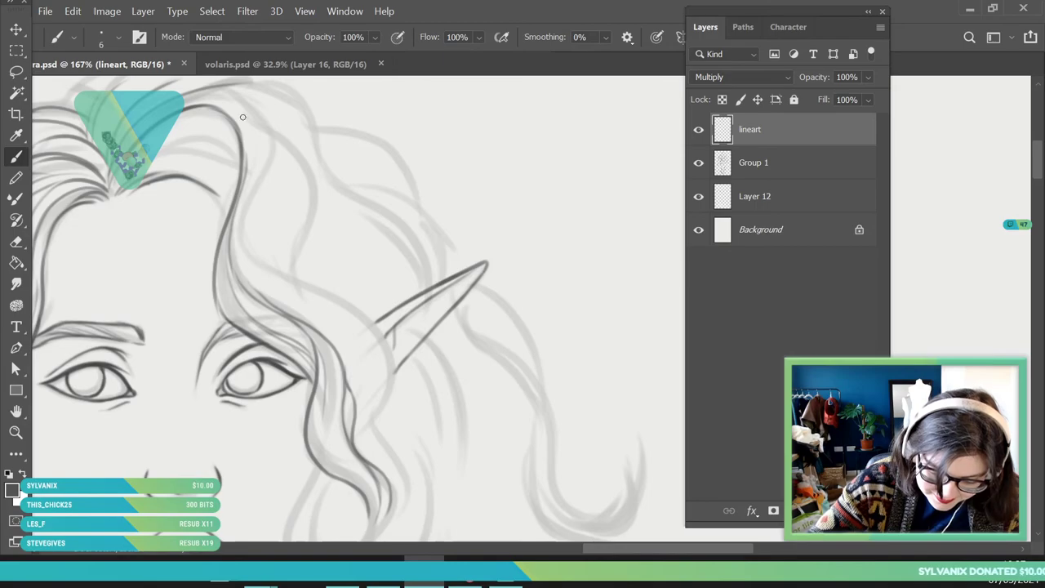
# - Ink the second wave of the right lock from the crown past the base of the ear to the cheek
pyautogui.moveTo(207, 92)
pyautogui.mouseDown()
pyautogui.moveTo(249, 110)
pyautogui.moveTo(278, 145)
pyautogui.moveTo(247, 270)
pyautogui.moveTo(395, 387)
pyautogui.mouseUp()
pyautogui.moveTo(337, 307)
pyautogui.mouseDown()
pyautogui.moveTo(375, 346)
pyautogui.moveTo(384, 416)
pyautogui.mouseUp()
pyautogui.moveTo(387, 348); pyautogui.dragTo(374, 469)
pyautogui.moveTo(379, 418); pyautogui.dragTo(412, 490)
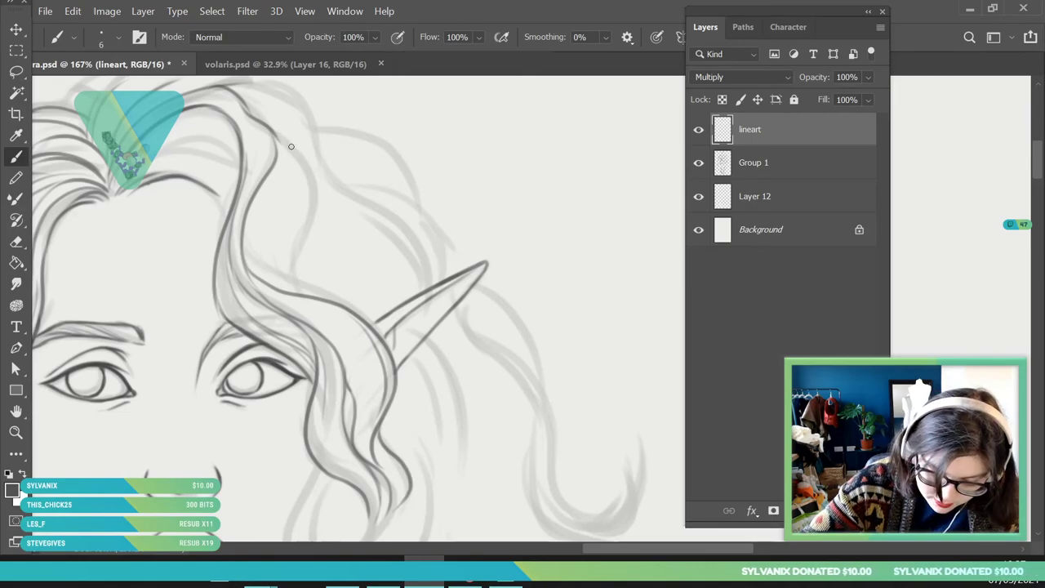
# - Ink the outer curve of hair between the crown and right ear and add strands inside it
pyautogui.moveTo(295, 156)
pyautogui.mouseDown()
pyautogui.moveTo(277, 280)
pyautogui.moveTo(311, 220)
pyautogui.moveTo(288, 269)
pyautogui.moveTo(322, 295)
pyautogui.moveTo(252, 238)
pyautogui.mouseUp()
pyautogui.moveTo(298, 292)
pyautogui.mouseDown()
pyautogui.moveTo(299, 265)
pyautogui.moveTo(259, 253)
pyautogui.moveTo(296, 283)
pyautogui.moveTo(269, 222)
pyautogui.mouseUp()
pyautogui.moveTo(282, 280)
pyautogui.mouseDown()
pyautogui.moveTo(271, 218)
pyautogui.moveTo(292, 164)
pyautogui.mouseUp()
pyautogui.moveTo(277, 142)
pyautogui.mouseDown()
pyautogui.moveTo(298, 200)
pyautogui.moveTo(268, 244)
pyautogui.mouseUp()
# - Fill the hair section above the right side of the forehead with strands curving back to the parting
pyautogui.moveTo(237, 196); pyautogui.dragTo(163, 142)
pyautogui.moveTo(242, 172)
pyautogui.mouseDown()
pyautogui.moveTo(202, 132)
pyautogui.moveTo(152, 147)
pyautogui.mouseUp()
pyautogui.moveTo(223, 214); pyautogui.dragTo(228, 185)
pyautogui.moveTo(224, 186); pyautogui.dragTo(158, 165)
pyautogui.moveTo(240, 185); pyautogui.dragTo(152, 166)
# - Extend the edges of the right front lock downward in a wave beside the mouth and jaw
pyautogui.press('z')
pyautogui.moveTo(218, 218); pyautogui.dragTo(148, 343)
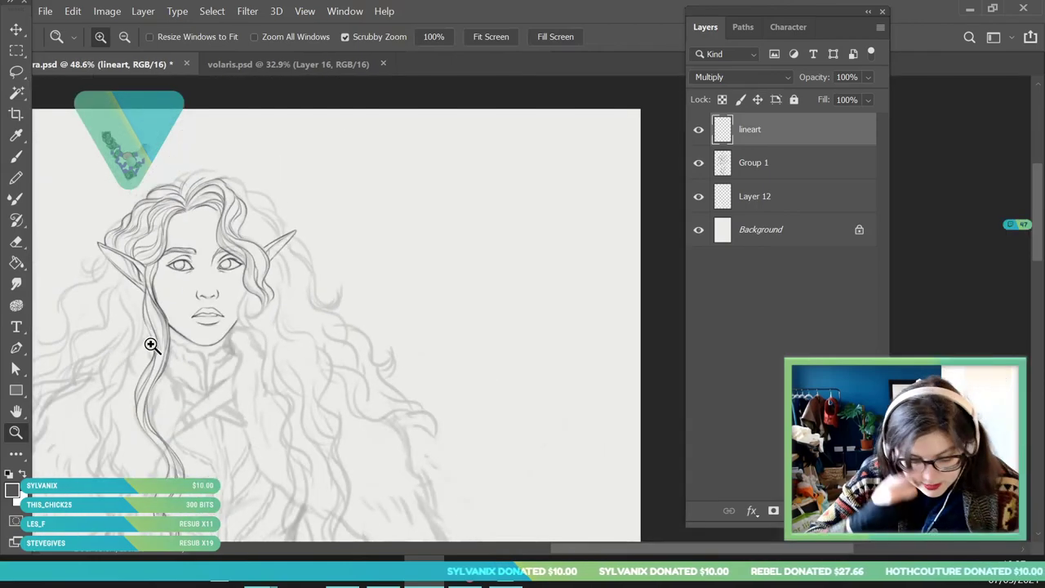
pyautogui.moveTo(291, 212)
pyautogui.mouseDown()
pyautogui.moveTo(289, 272)
pyautogui.moveTo(318, 419)
pyautogui.mouseUp()
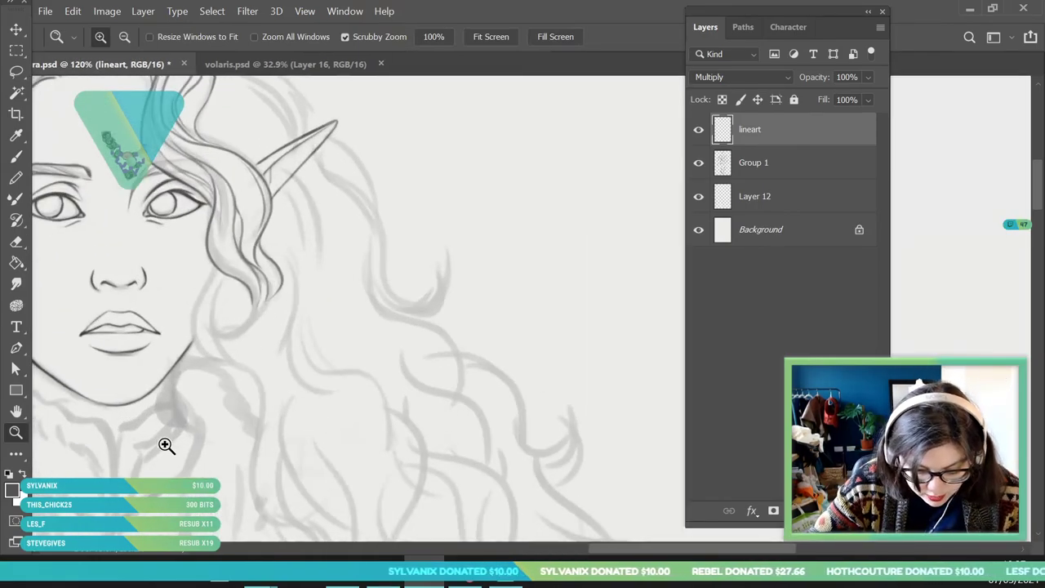
pyautogui.moveTo(163, 443); pyautogui.dragTo(169, 431)
pyautogui.click(16, 157)
pyautogui.moveTo(287, 214); pyautogui.dragTo(272, 322)
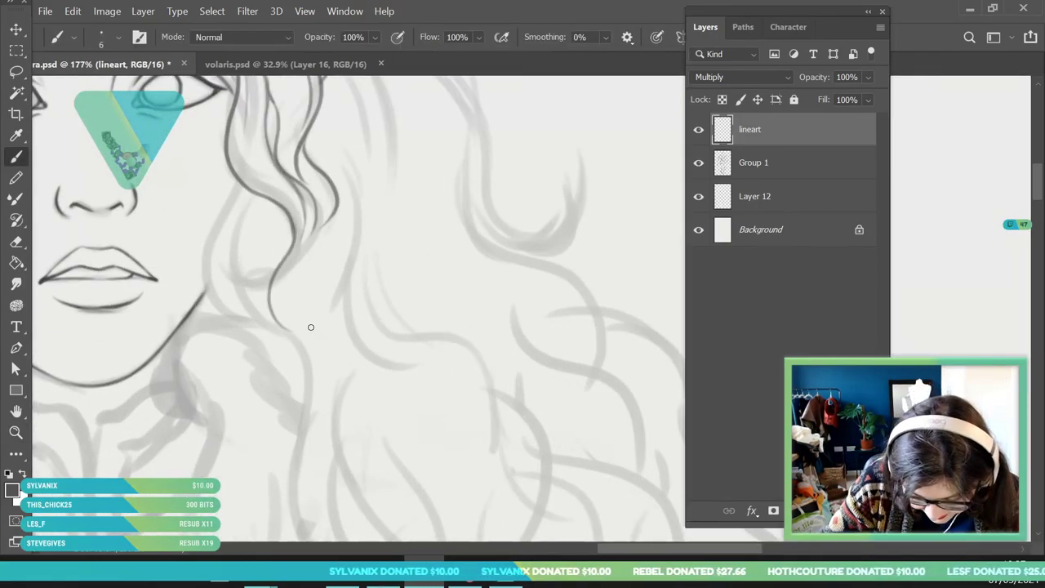
pyautogui.moveTo(315, 205); pyautogui.dragTo(279, 319)
pyautogui.moveTo(296, 254); pyautogui.dragTo(352, 357)
# - Continue the right lock in a narrowing wave to its tip below the jaw and add inner strands
pyautogui.moveTo(277, 313)
pyautogui.mouseDown()
pyautogui.moveTo(346, 347)
pyautogui.moveTo(344, 450)
pyautogui.mouseUp()
pyautogui.moveTo(333, 316)
pyautogui.mouseDown()
pyautogui.moveTo(362, 364)
pyautogui.moveTo(373, 453)
pyautogui.mouseUp()
pyautogui.moveTo(350, 369)
pyautogui.mouseDown()
pyautogui.moveTo(328, 426)
pyautogui.moveTo(398, 468)
pyautogui.mouseUp()
pyautogui.moveTo(343, 405)
pyautogui.mouseDown()
pyautogui.moveTo(349, 443)
pyautogui.moveTo(398, 463)
pyautogui.moveTo(397, 504)
pyautogui.mouseUp()
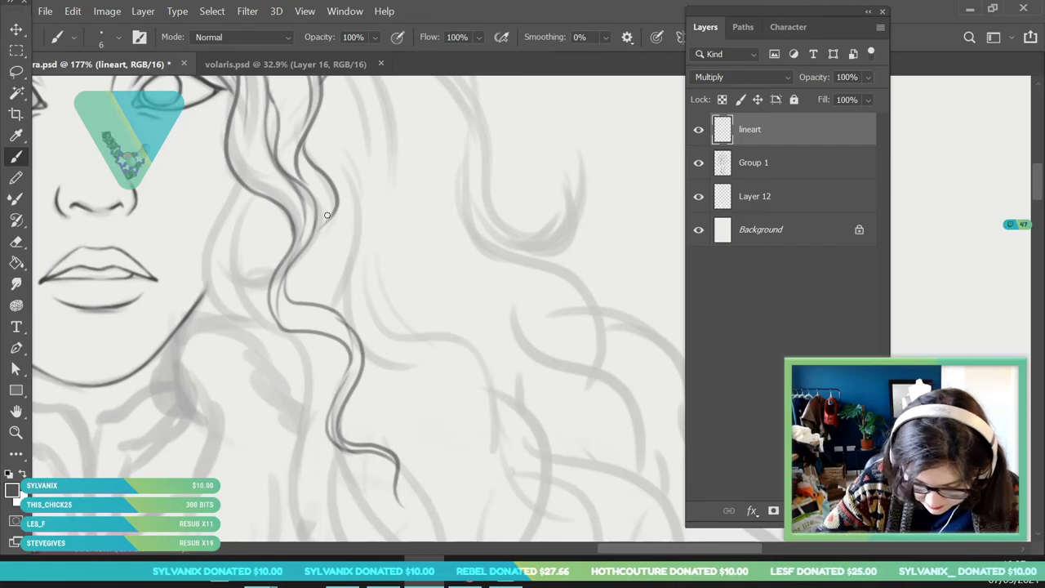
pyautogui.moveTo(289, 271); pyautogui.dragTo(309, 332)
pyautogui.moveTo(293, 295)
pyautogui.mouseDown()
pyautogui.moveTo(345, 327)
pyautogui.moveTo(337, 425)
pyautogui.moveTo(374, 446)
pyautogui.moveTo(357, 458)
pyautogui.moveTo(418, 510)
pyautogui.mouseUp()
# - Ink the hair outline across the top of the head, joining the right crown waves to the left side
pyautogui.press('z')
pyautogui.moveTo(371, 285)
pyautogui.mouseDown()
pyautogui.moveTo(343, 438)
pyautogui.moveTo(373, 317)
pyautogui.mouseUp()
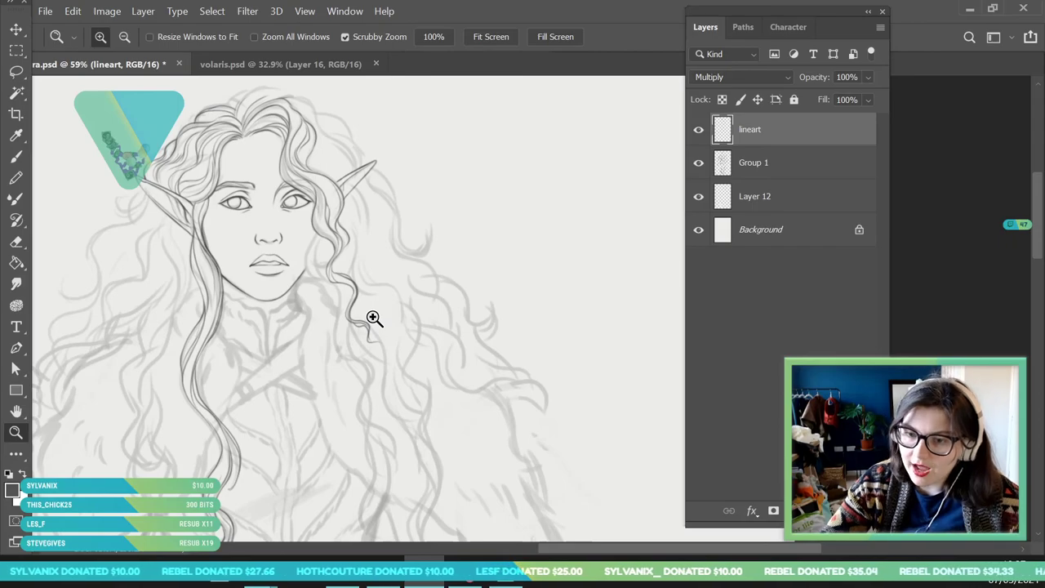
pyautogui.moveTo(258, 93)
pyautogui.mouseDown()
pyautogui.moveTo(317, 172)
pyautogui.moveTo(329, 242)
pyautogui.moveTo(346, 199)
pyautogui.mouseUp()
pyautogui.press('b')
pyautogui.moveTo(490, 201)
pyautogui.mouseDown()
pyautogui.moveTo(349, 234)
pyautogui.moveTo(258, 269)
pyautogui.mouseUp()
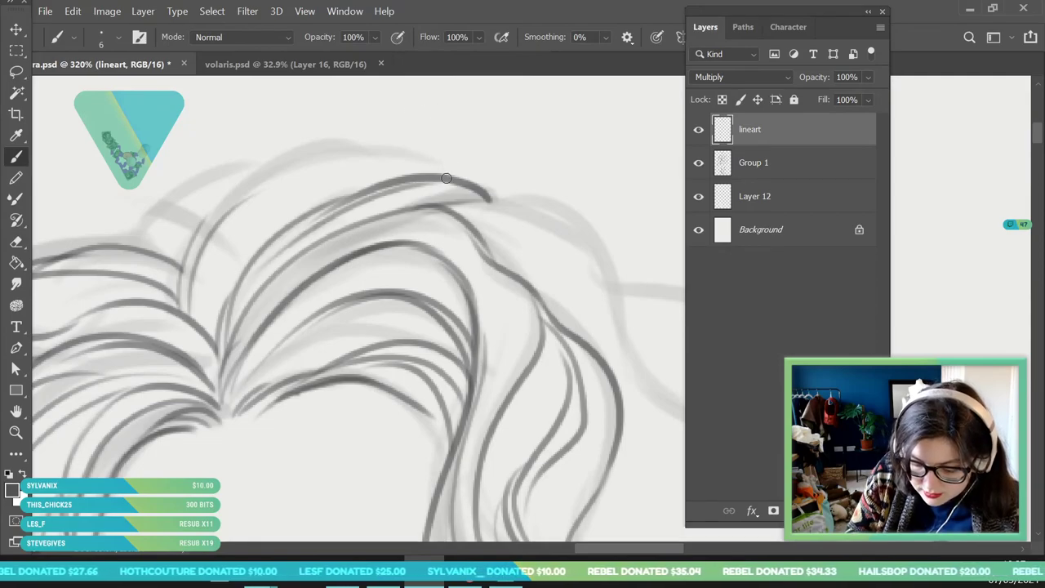
pyautogui.moveTo(446, 178); pyautogui.dragTo(228, 245)
pyautogui.moveTo(339, 161); pyautogui.dragTo(217, 297)
pyautogui.moveTo(329, 160); pyautogui.dragTo(183, 249)
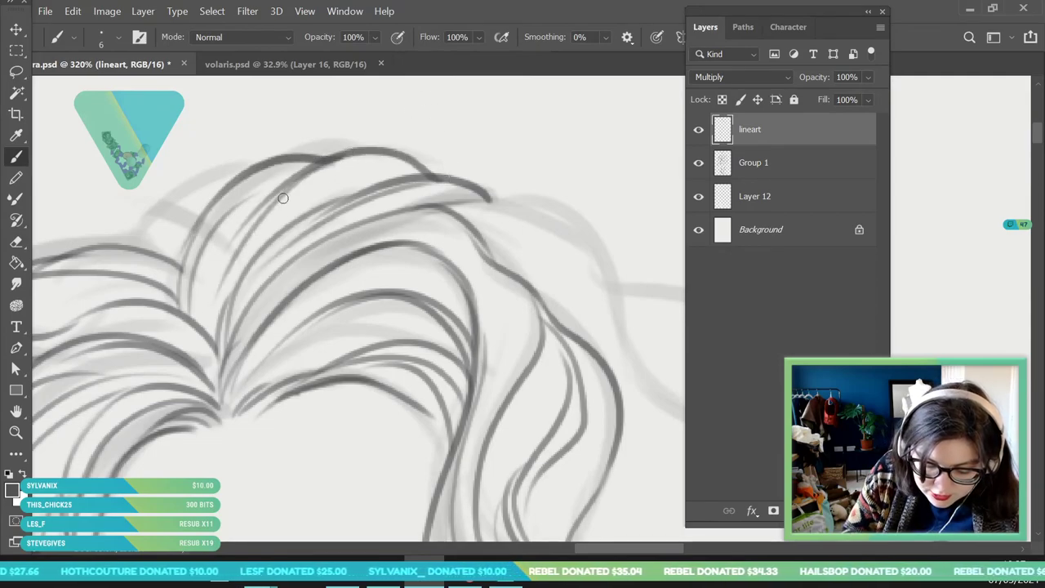
pyautogui.moveTo(106, 246); pyautogui.dragTo(278, 158)
pyautogui.moveTo(160, 212); pyautogui.dragTo(78, 253)
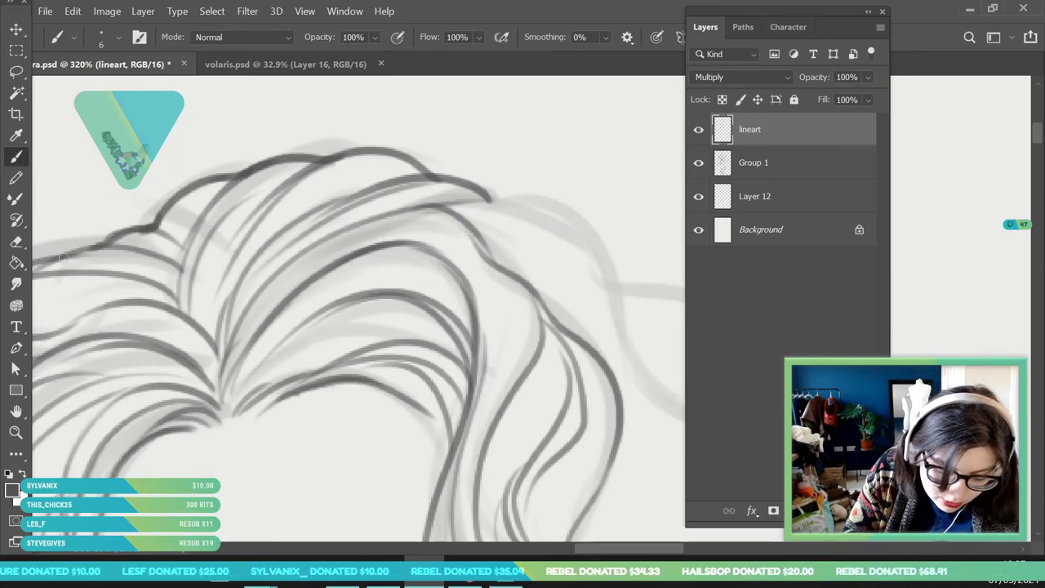
# - Ink the wavy hair edge from the right side of the crown down to the base of the right ear
pyautogui.click(16, 433)
pyautogui.moveTo(230, 208); pyautogui.dragTo(145, 387)
pyautogui.moveTo(235, 321); pyautogui.dragTo(423, 330)
pyautogui.scroll(2, 423, 329)
pyautogui.scroll(3, 298, 146)
pyautogui.press('b')
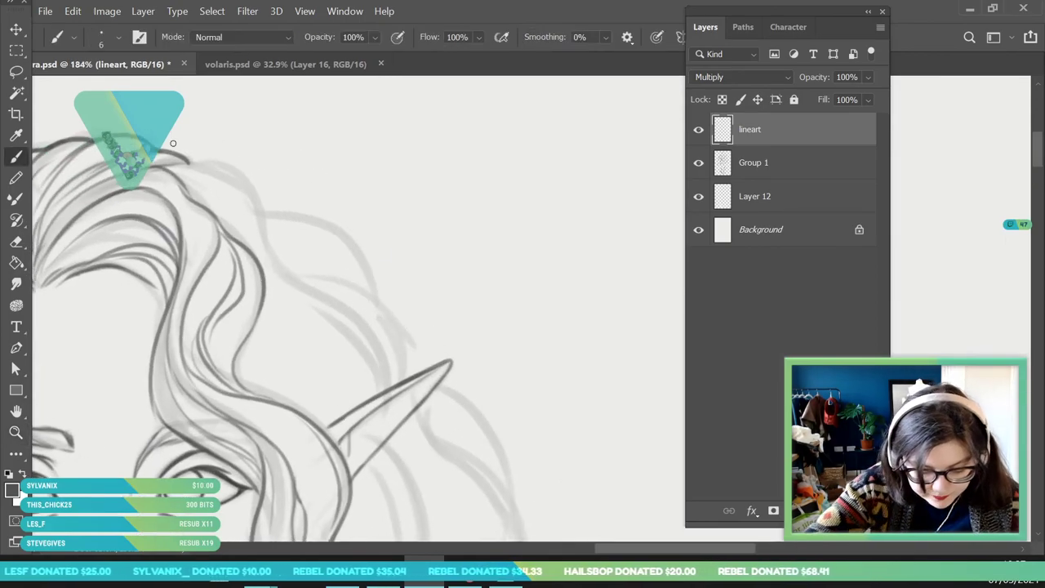
pyautogui.moveTo(147, 167)
pyautogui.mouseDown()
pyautogui.moveTo(212, 167)
pyautogui.moveTo(237, 181)
pyautogui.moveTo(261, 224)
pyautogui.moveTo(338, 298)
pyautogui.mouseUp()
pyautogui.moveTo(275, 244); pyautogui.dragTo(381, 354)
pyautogui.moveTo(371, 398); pyautogui.dragTo(402, 383)
# - Outline the bulging outer hair wave above the right ear and add a strand inside it
pyautogui.moveTo(304, 277)
pyautogui.mouseDown()
pyautogui.moveTo(409, 375)
pyautogui.moveTo(387, 335)
pyautogui.mouseUp()
pyautogui.moveTo(249, 192); pyautogui.dragTo(374, 300)
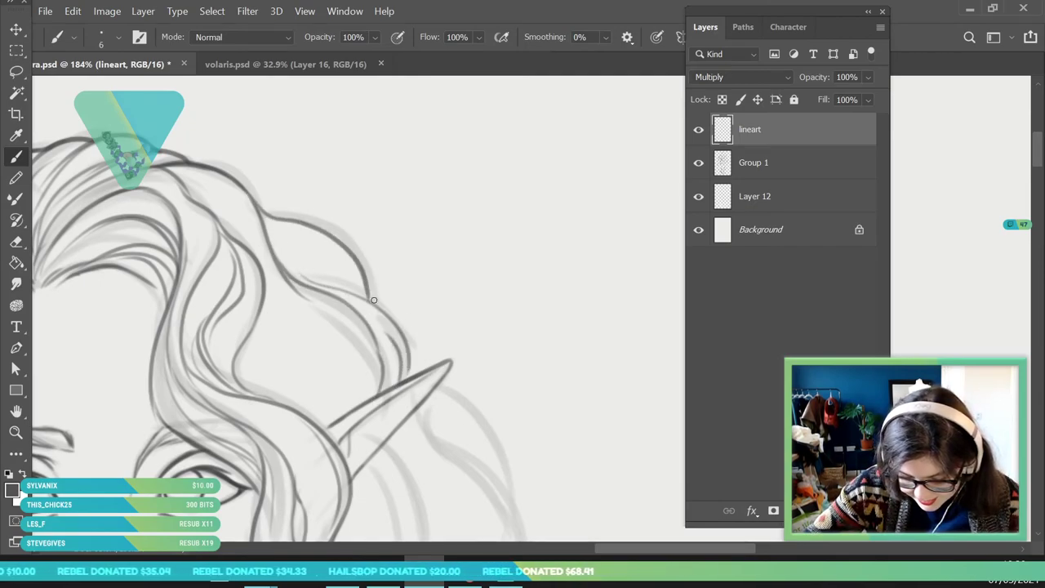
pyautogui.moveTo(259, 209); pyautogui.dragTo(372, 296)
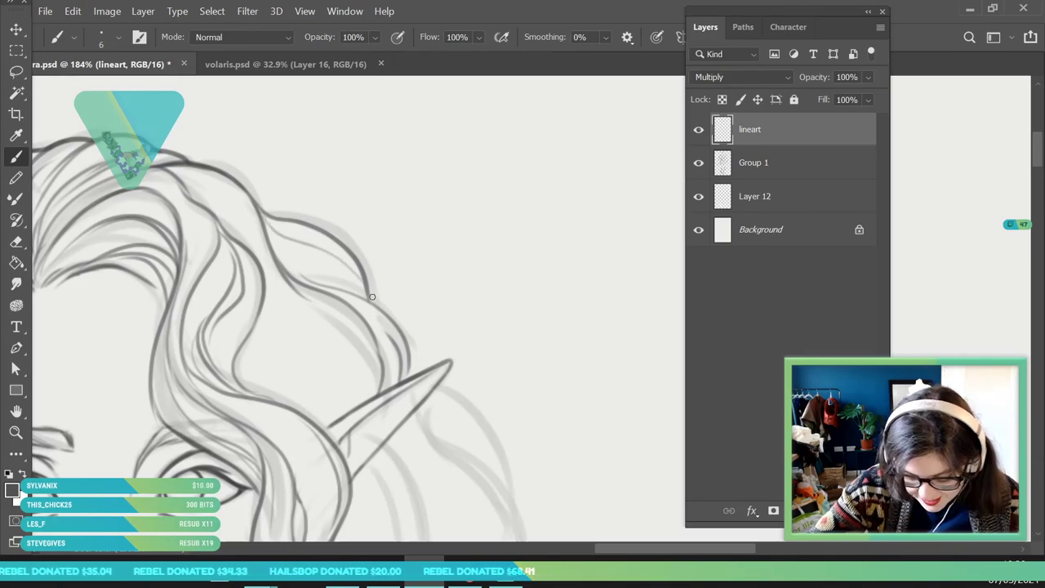
# - Fill the hair between the right front lock and the right ear with wavy inner strands
pyautogui.moveTo(179, 183)
pyautogui.mouseDown()
pyautogui.moveTo(263, 240)
pyautogui.moveTo(280, 327)
pyautogui.moveTo(303, 352)
pyautogui.mouseUp()
pyautogui.moveTo(274, 295); pyautogui.dragTo(315, 354)
pyautogui.moveTo(291, 318); pyautogui.dragTo(371, 381)
pyautogui.moveTo(335, 419)
pyautogui.mouseDown()
pyautogui.moveTo(299, 362)
pyautogui.moveTo(269, 339)
pyautogui.mouseUp()
pyautogui.moveTo(330, 426); pyautogui.dragTo(239, 191)
pyautogui.moveTo(280, 279)
pyautogui.mouseDown()
pyautogui.moveTo(338, 311)
pyautogui.moveTo(327, 313)
pyautogui.mouseUp()
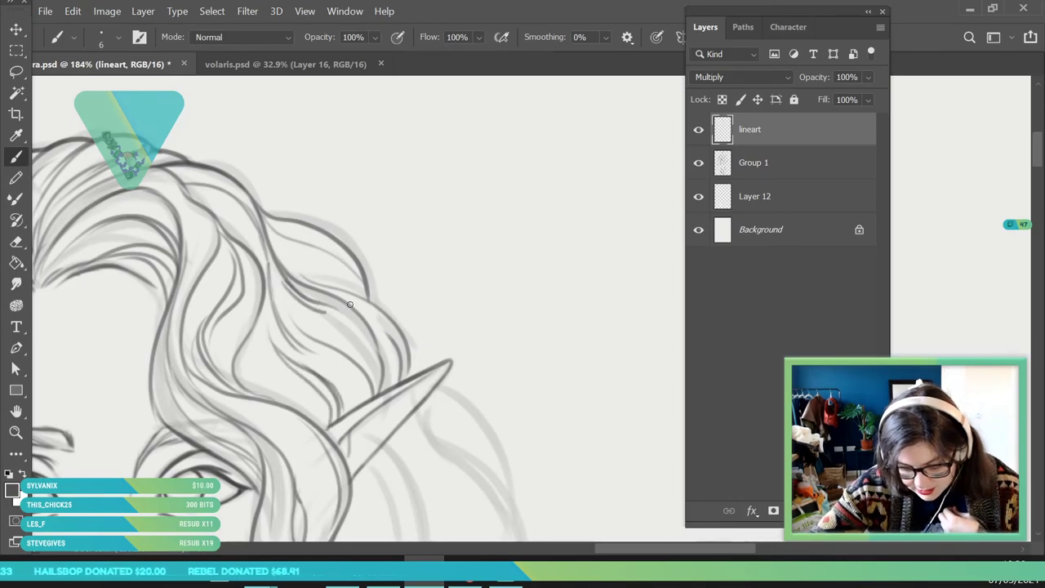
# - Check the inked hair on the whole head with the Group 1 sketch hidden and shown
pyautogui.click(16, 433)
pyautogui.moveTo(445, 385); pyautogui.dragTo(357, 397)
pyautogui.moveTo(249, 366); pyautogui.dragTo(281, 364)
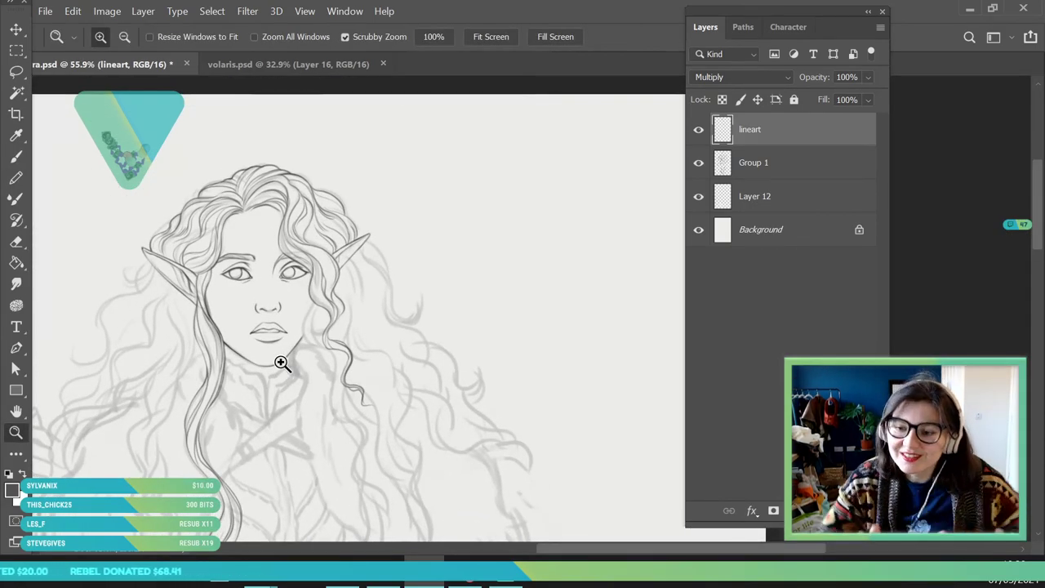
pyautogui.moveTo(280, 362); pyautogui.dragTo(315, 320)
pyautogui.click(700, 165)
pyautogui.click(701, 166)
pyautogui.moveTo(397, 210)
pyautogui.mouseDown()
pyautogui.moveTo(437, 284)
pyautogui.moveTo(486, 281)
pyautogui.mouseUp()
# - Ink the main wavy strands of the hair lock falling from behind the left ear to below the jaw
pyautogui.click(16, 157)
pyautogui.moveTo(237, 212)
pyautogui.mouseDown()
pyautogui.moveTo(232, 244)
pyautogui.moveTo(296, 299)
pyautogui.mouseUp()
pyautogui.click(17, 432)
pyautogui.moveTo(280, 231)
pyautogui.mouseDown()
pyautogui.moveTo(214, 245)
pyautogui.moveTo(273, 244)
pyautogui.moveTo(233, 247)
pyautogui.moveTo(263, 281)
pyautogui.moveTo(245, 304)
pyautogui.mouseUp()
pyautogui.moveTo(370, 281); pyautogui.dragTo(382, 320)
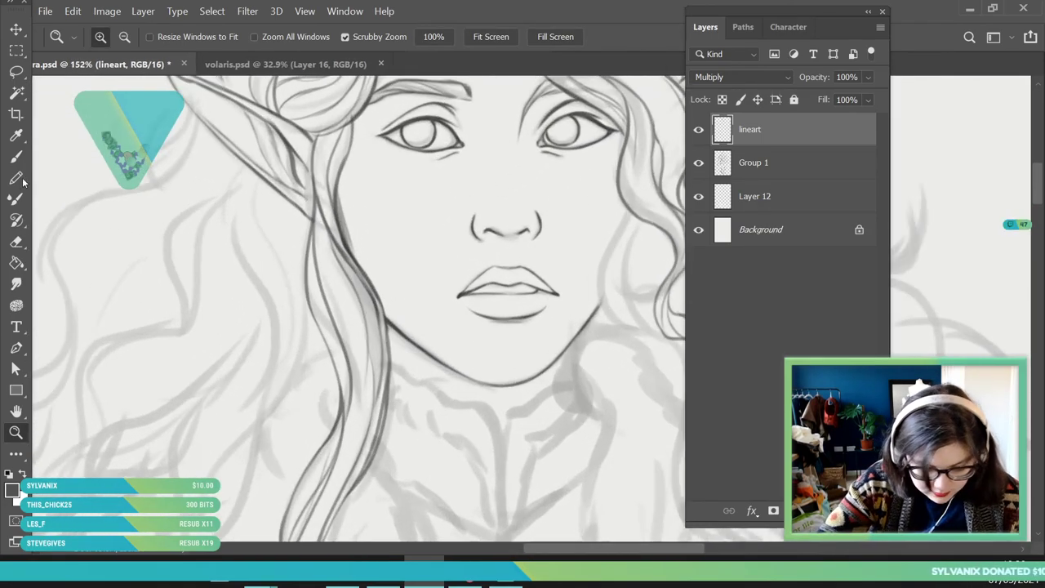
pyautogui.press('b')
pyautogui.moveTo(238, 152); pyautogui.dragTo(228, 248)
pyautogui.moveTo(234, 185)
pyautogui.mouseDown()
pyautogui.moveTo(281, 335)
pyautogui.moveTo(278, 376)
pyautogui.mouseUp()
pyautogui.moveTo(309, 276)
pyautogui.mouseDown()
pyautogui.moveTo(257, 418)
pyautogui.moveTo(241, 429)
pyautogui.mouseUp()
pyautogui.moveTo(270, 285); pyautogui.dragTo(165, 477)
pyautogui.moveTo(234, 381); pyautogui.dragTo(173, 477)
# - Add tapering tips to the lock behind the left ear and fill its upper part with inner strands
pyautogui.moveTo(271, 413); pyautogui.dragTo(216, 477)
pyautogui.moveTo(230, 440); pyautogui.dragTo(240, 526)
pyautogui.moveTo(237, 383); pyautogui.dragTo(186, 476)
pyautogui.moveTo(271, 306); pyautogui.dragTo(211, 408)
pyautogui.moveTo(255, 173); pyautogui.dragTo(273, 266)
pyautogui.moveTo(261, 204); pyautogui.dragTo(302, 358)
pyautogui.moveTo(276, 244); pyautogui.dragTo(306, 358)
pyautogui.moveTo(288, 252)
pyautogui.mouseDown()
pyautogui.moveTo(308, 282)
pyautogui.moveTo(299, 212)
pyautogui.mouseUp()
# - Review the inked head and hair as a whole, and switch to volaris.psd to examine its finished curly hair
pyautogui.press('z')
pyautogui.moveTo(382, 269); pyautogui.dragTo(114, 326)
pyautogui.moveTo(350, 235); pyautogui.dragTo(380, 266)
pyautogui.moveTo(150, 168); pyautogui.dragTo(177, 181)
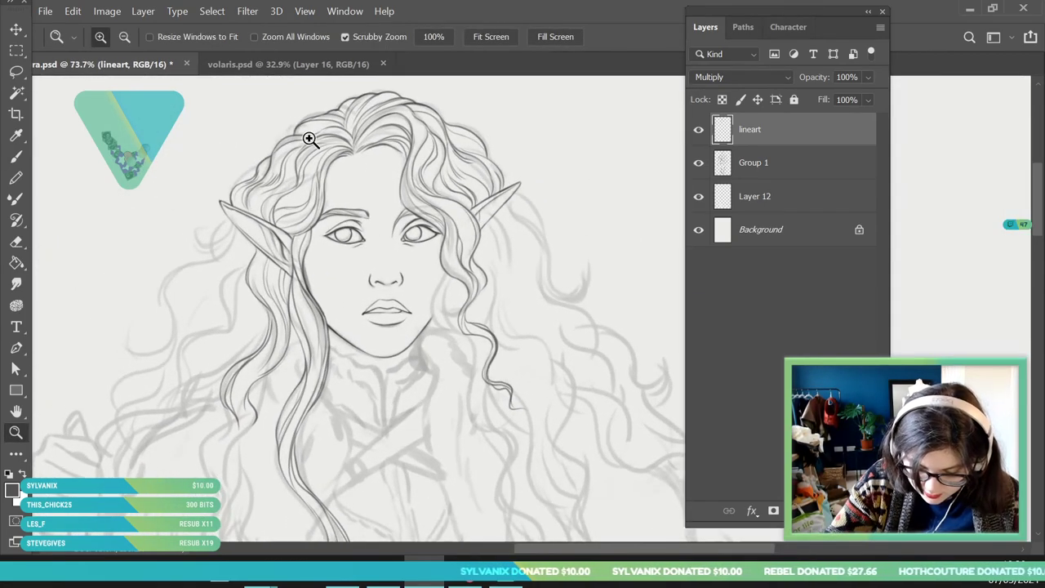
pyautogui.moveTo(291, 149); pyautogui.dragTo(308, 150)
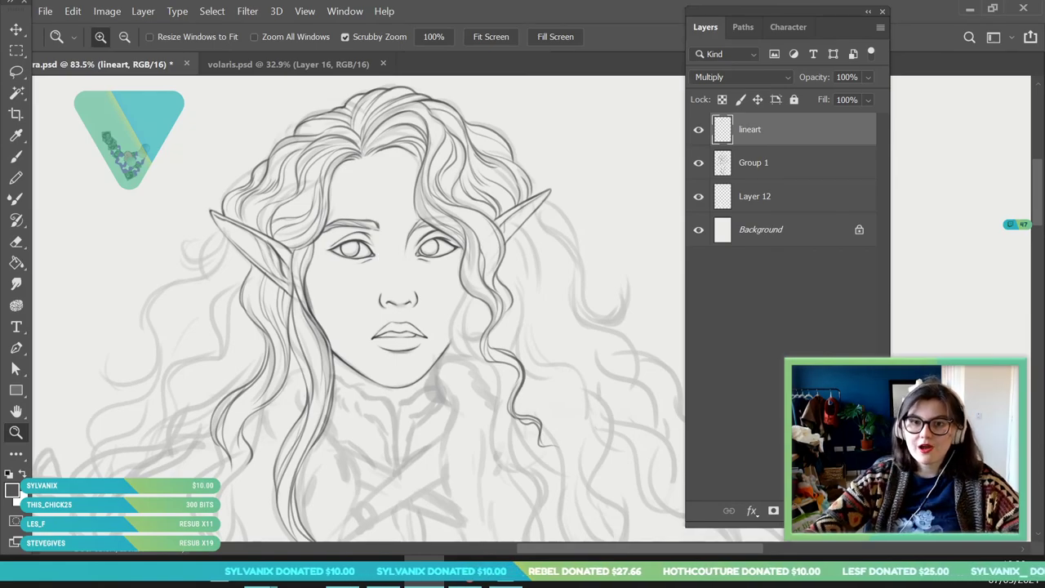
pyautogui.click(324, 63)
pyautogui.moveTo(298, 266); pyautogui.dragTo(274, 267)
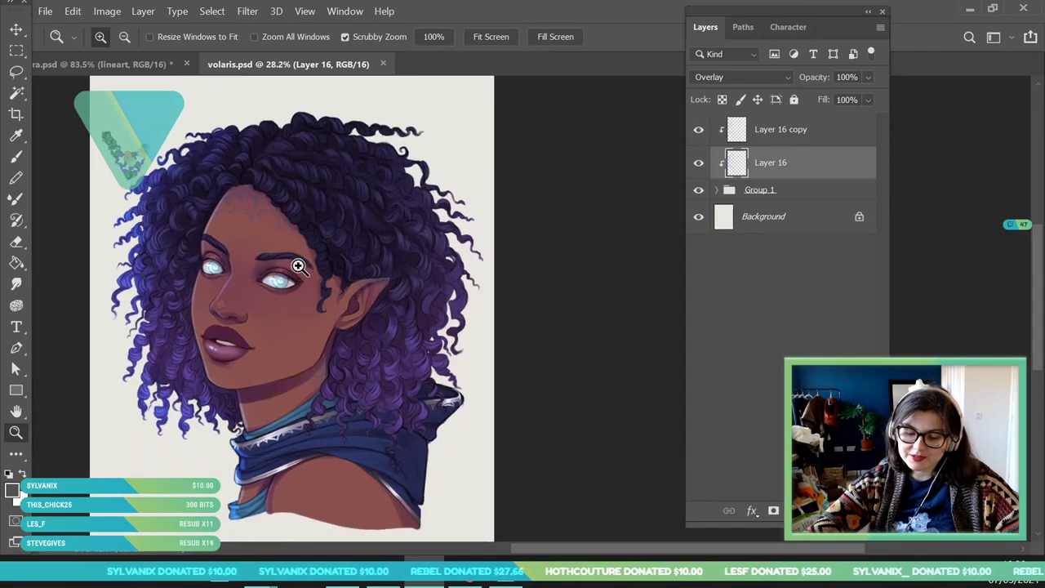
pyautogui.moveTo(119, 385); pyautogui.dragTo(132, 386)
pyautogui.click(120, 385)
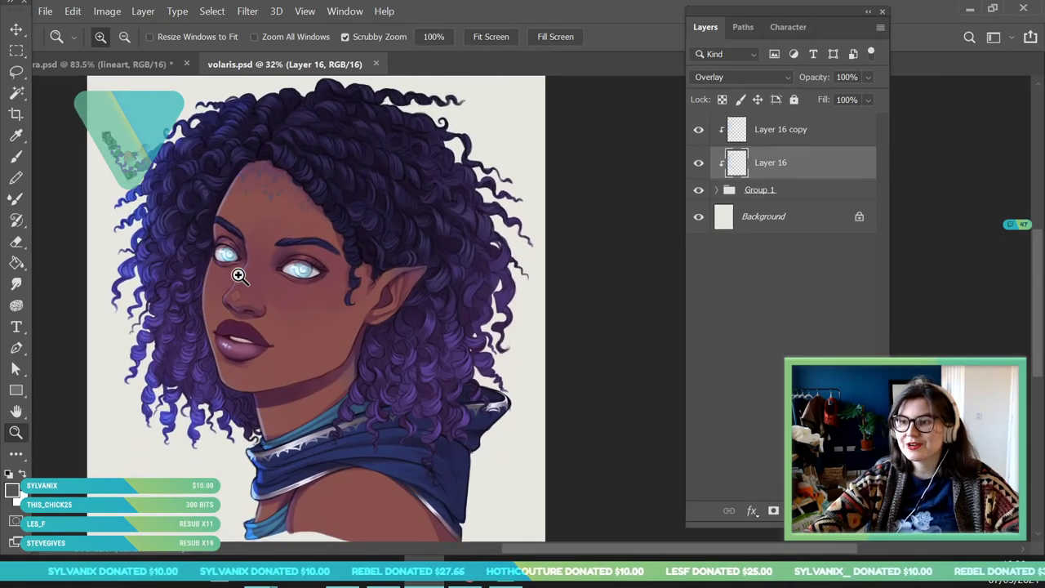